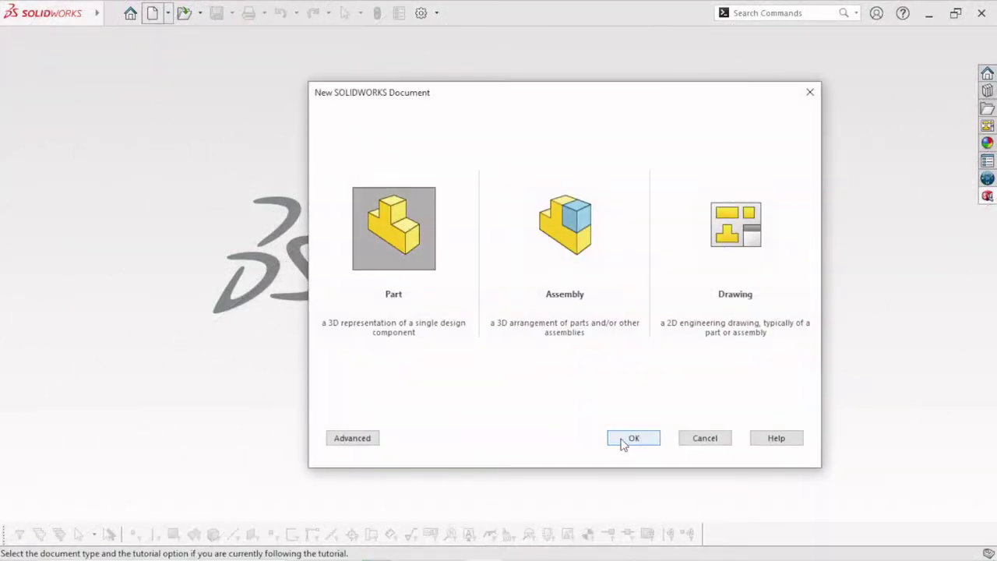
# Create a new part, apply the Plain White scene, and select the Front Plane.
pyautogui.click(628, 439)
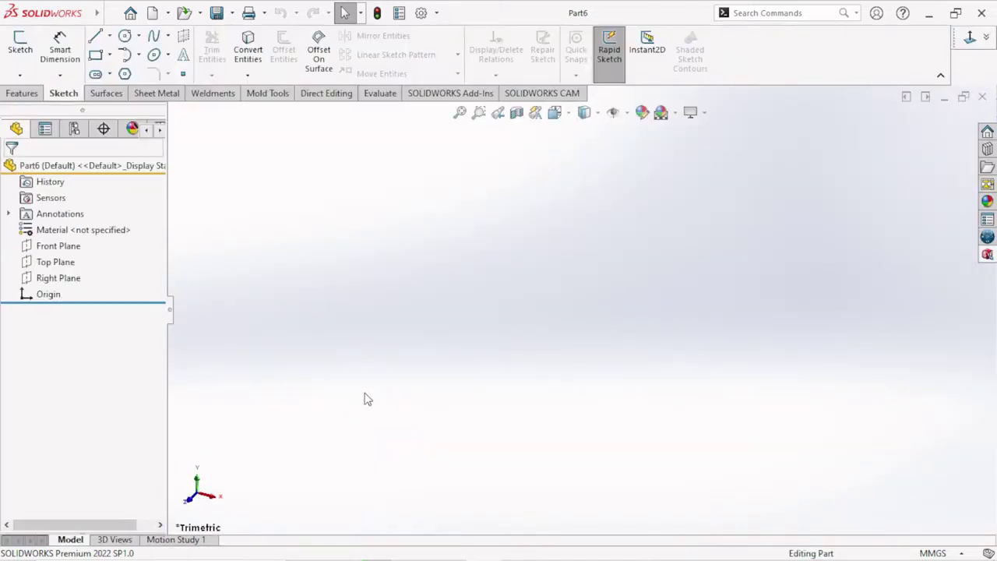
pyautogui.click(675, 115)
pyautogui.click(677, 149)
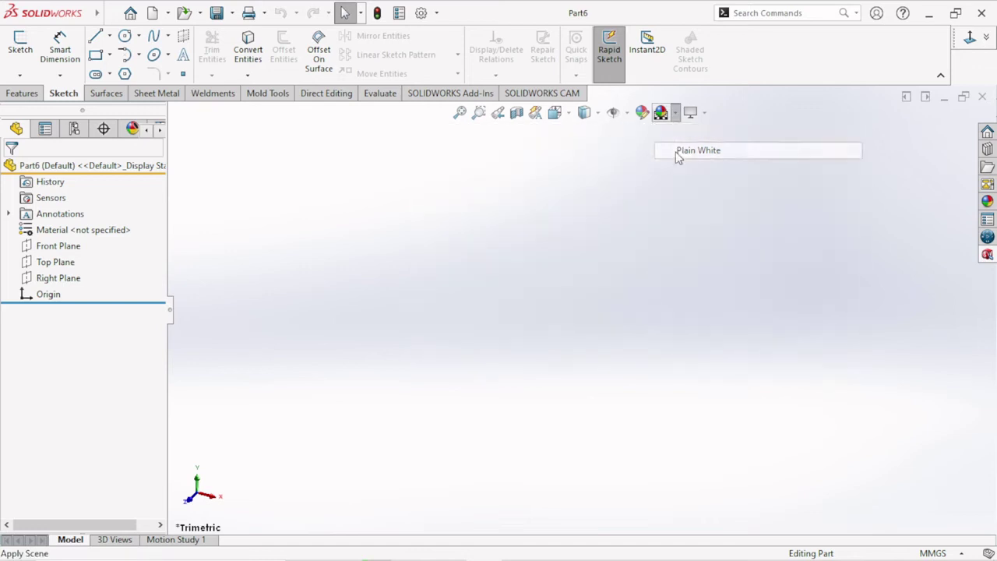
pyautogui.click(53, 248)
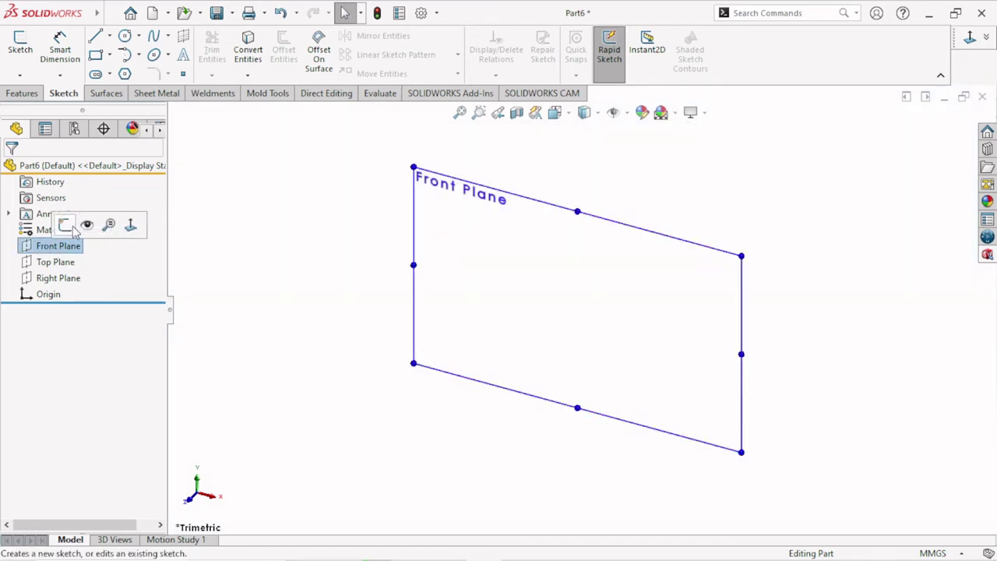
# Sketch an origin-centred tall, narrow ellipse on the Front Plane.
pyautogui.click(67, 226)
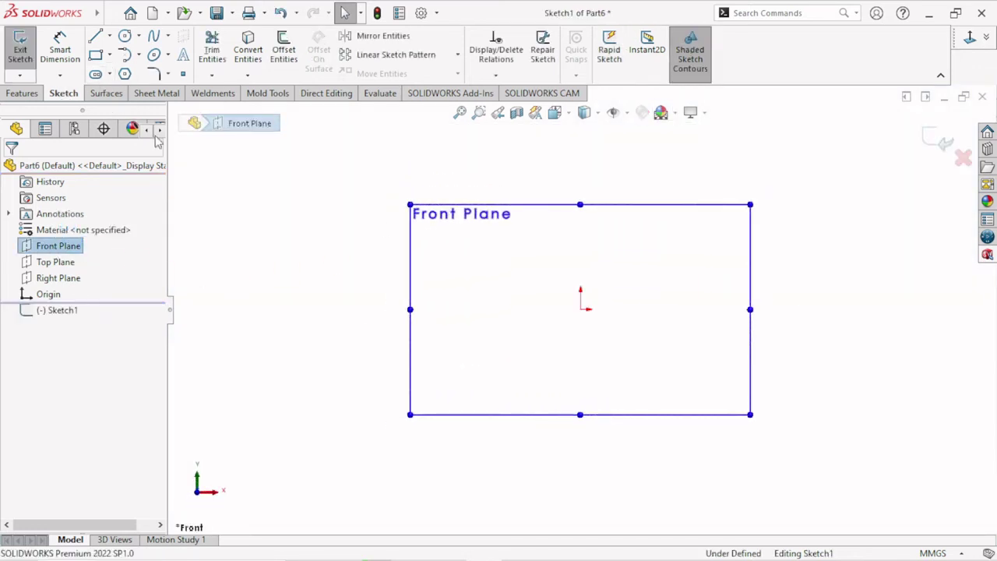
pyautogui.click(153, 54)
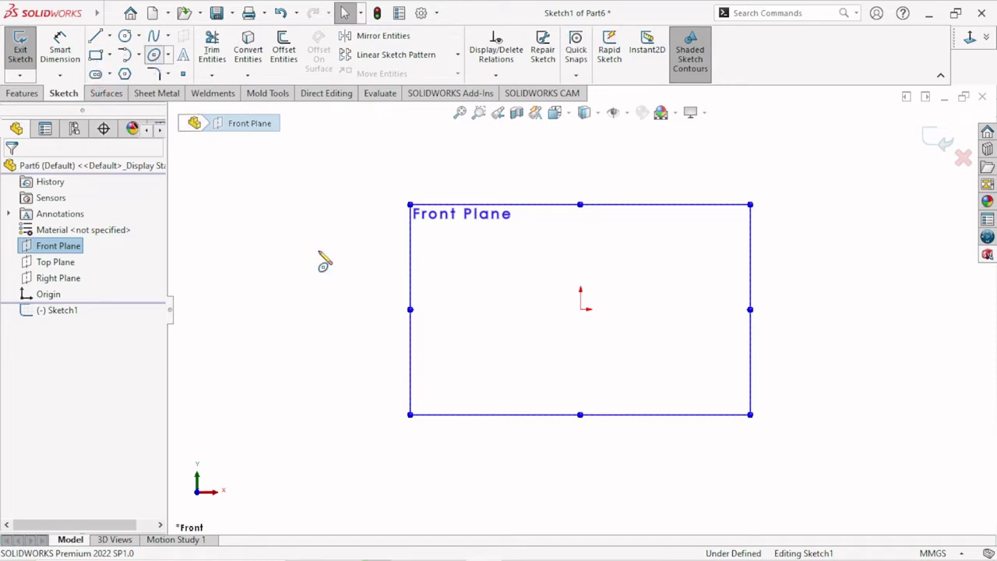
pyautogui.click(581, 309)
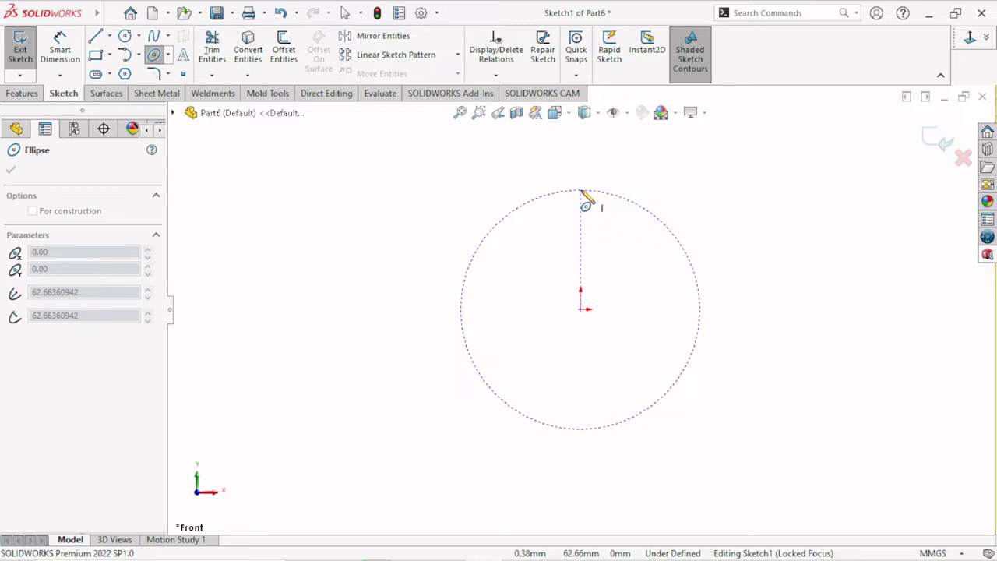
pyautogui.click(563, 189)
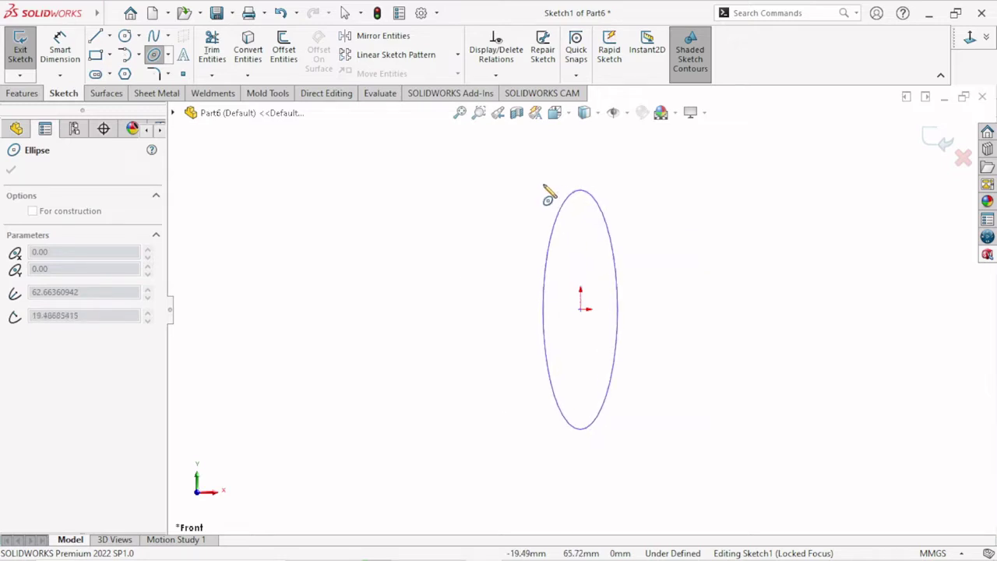
pyautogui.click(542, 191)
pyautogui.rightClick(502, 207)
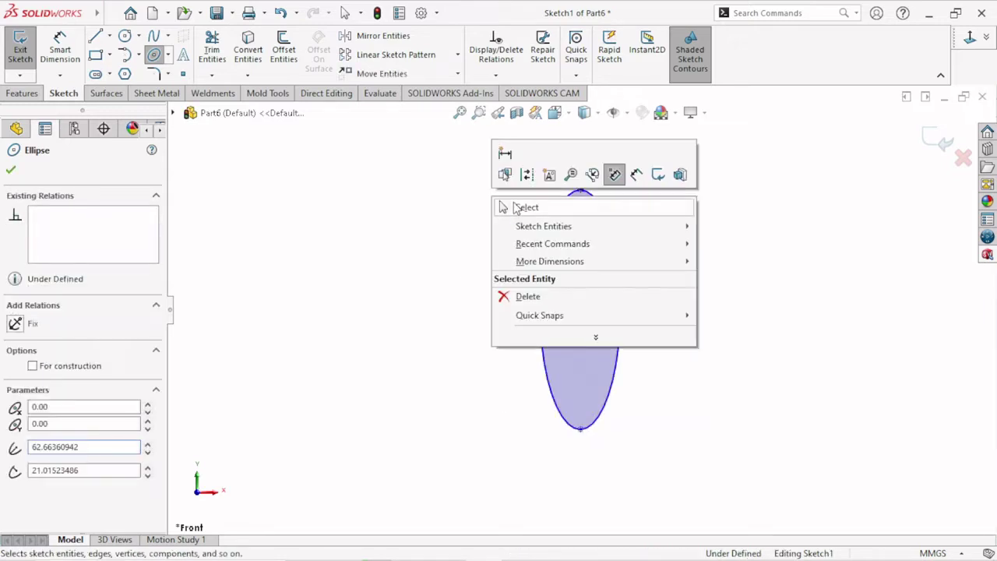
pyautogui.click(512, 208)
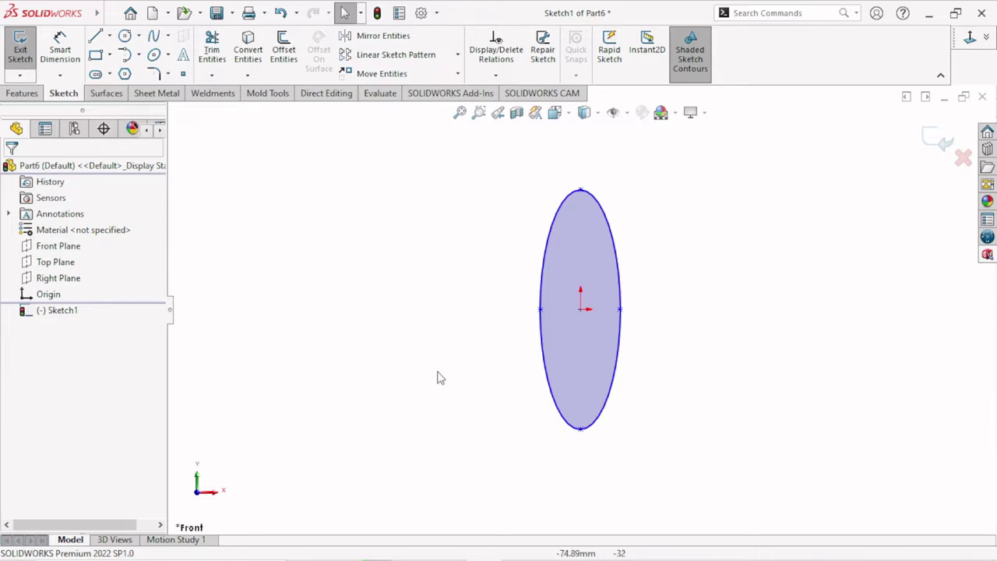
# Start dimensioning the ellipse's top point, then cancel and open the relations options.
pyautogui.click(70, 54)
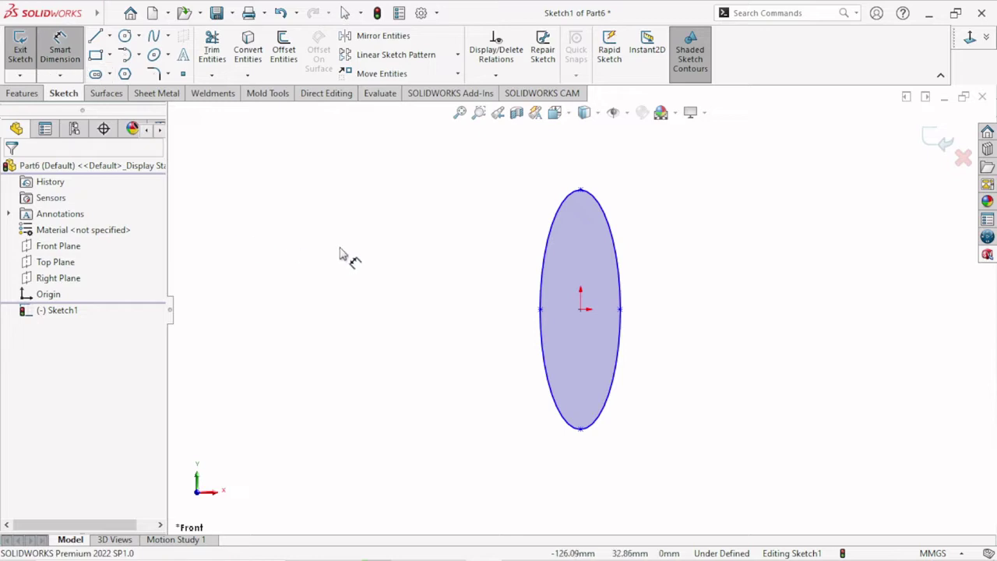
pyautogui.click(581, 191)
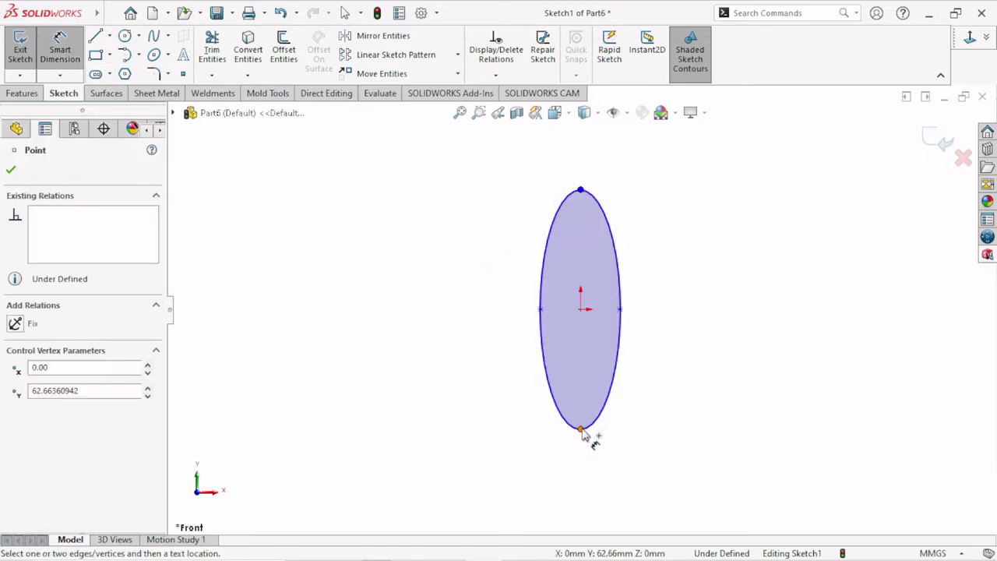
pyautogui.press('Escape')
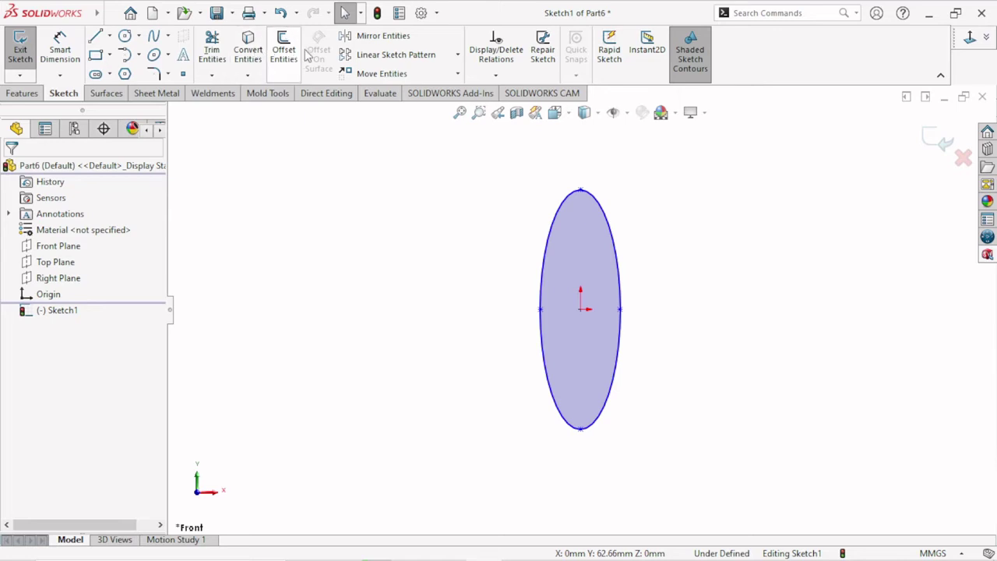
pyautogui.click(499, 76)
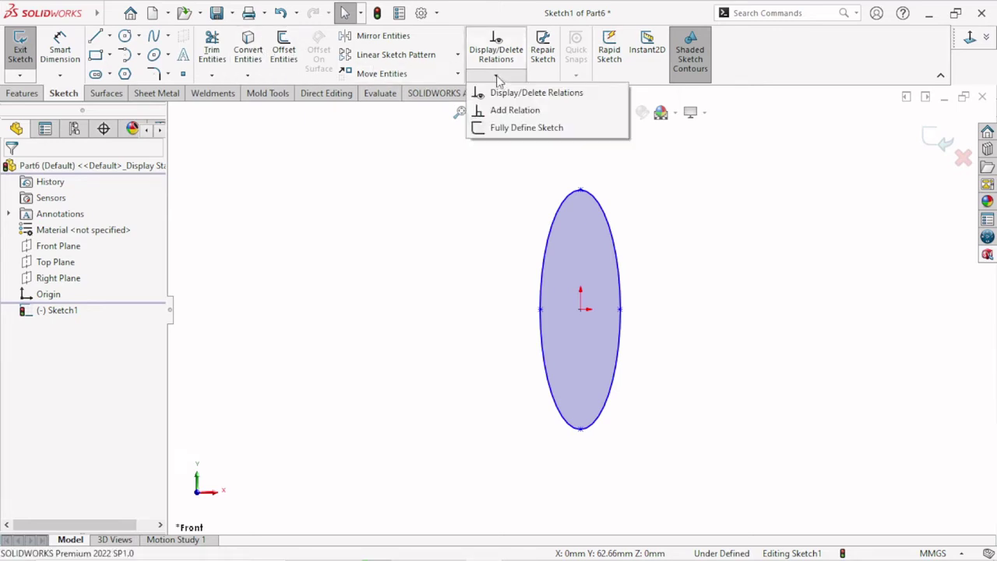
# Auto-define the ellipse sketch, adding 62.66 and 21.02 semi-axis dimensions.
pyautogui.click(499, 130)
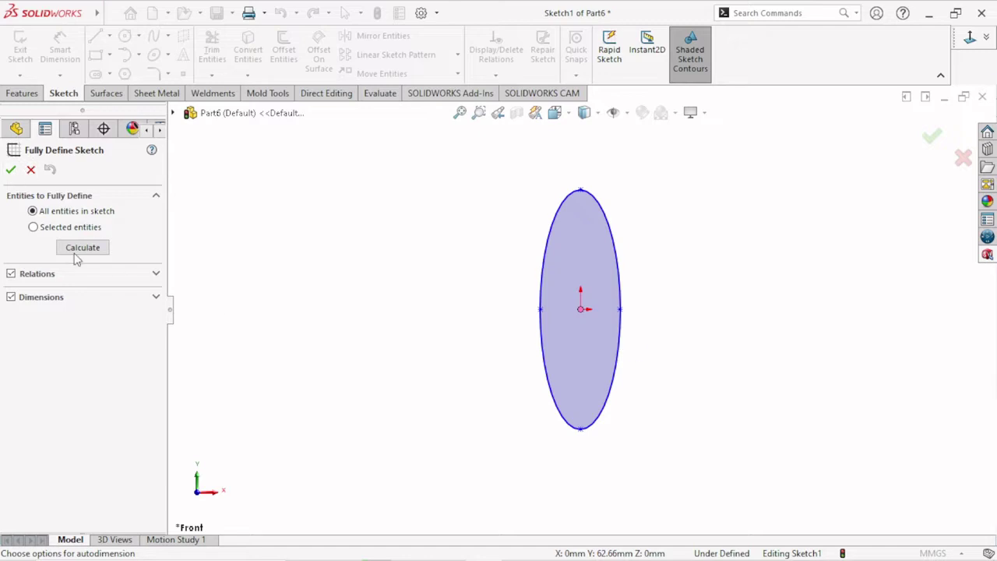
pyautogui.click(82, 247)
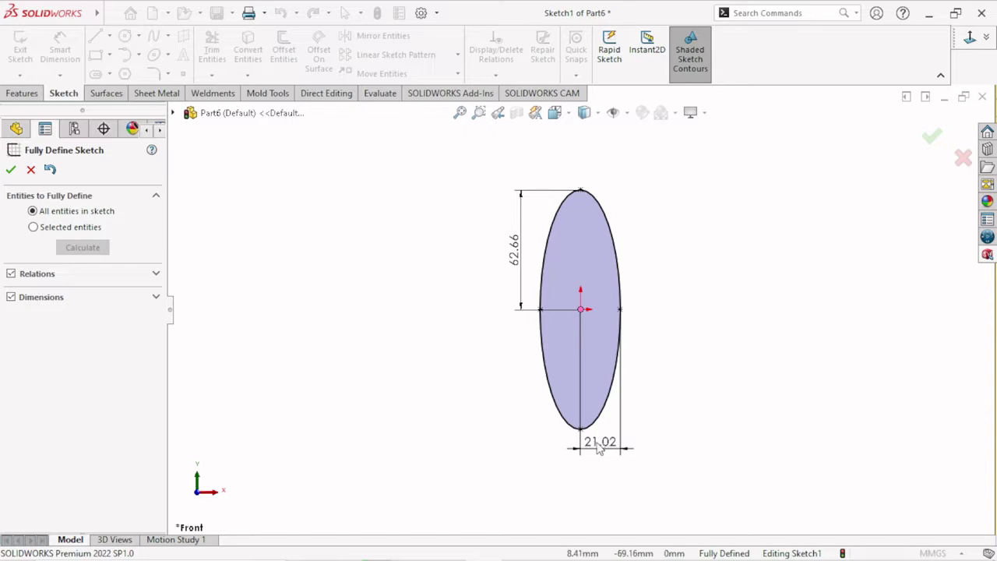
pyautogui.click(10, 171)
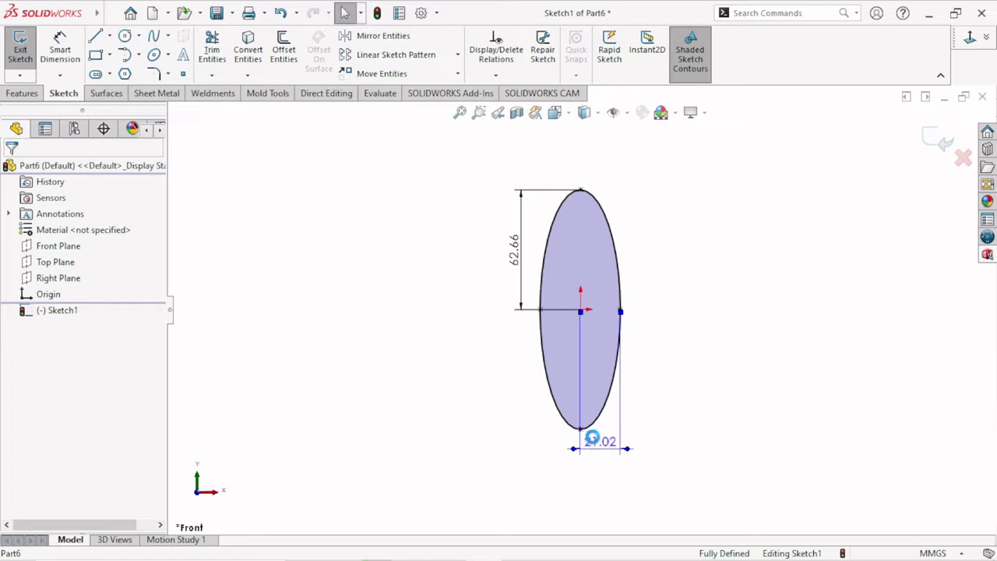
# Change the ellipse's horizontal semi-axis from 21.02 to 19.75 (39.5/2).
pyautogui.doubleClick(592, 440)
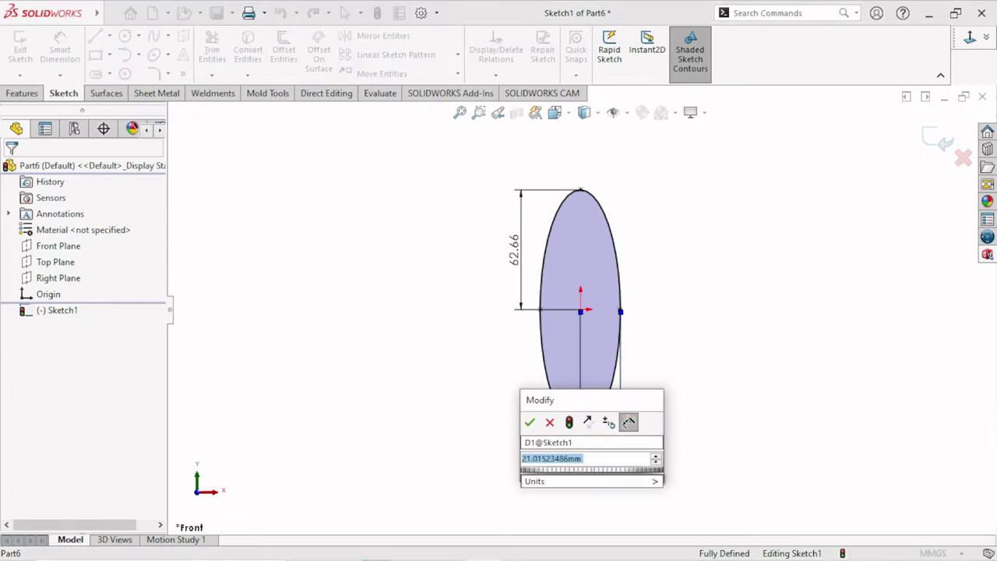
pyautogui.write('39.5/2')
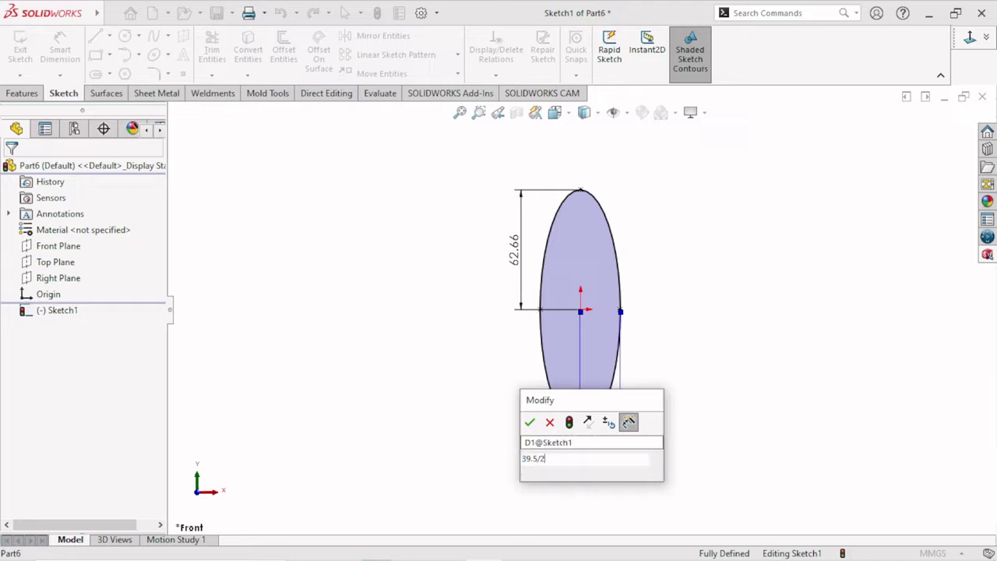
pyautogui.press('Escape')
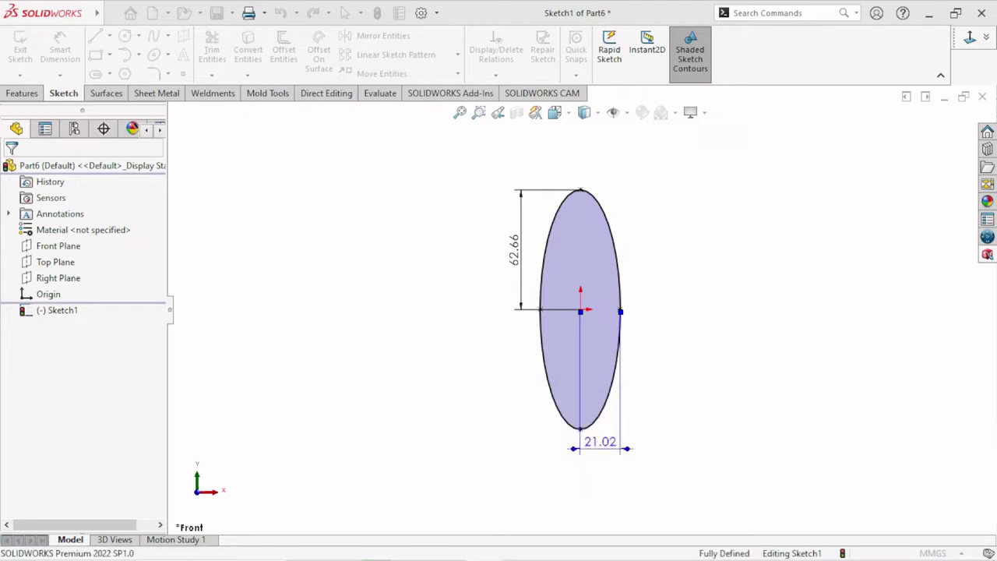
pyautogui.click(600, 441)
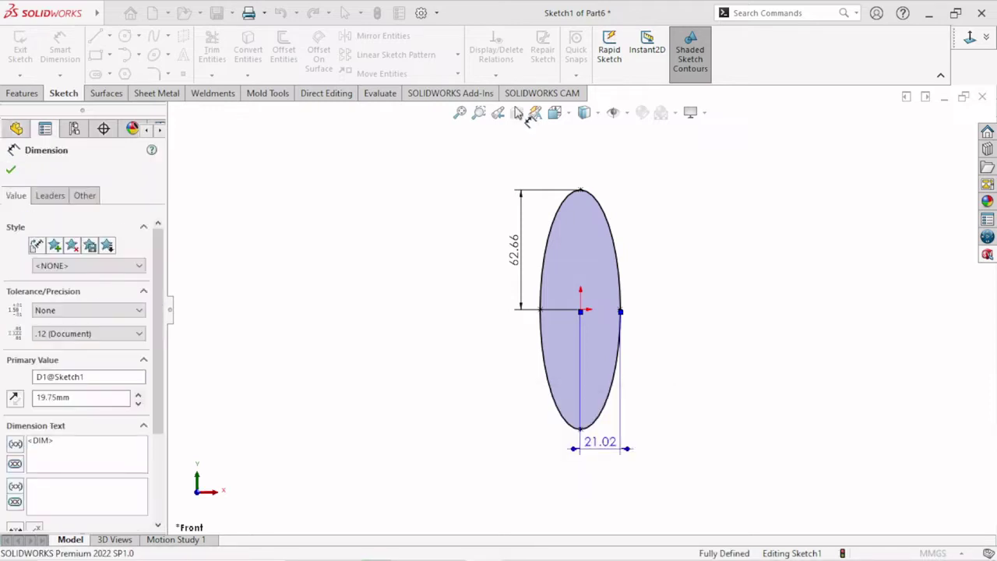
pyautogui.press('Return')
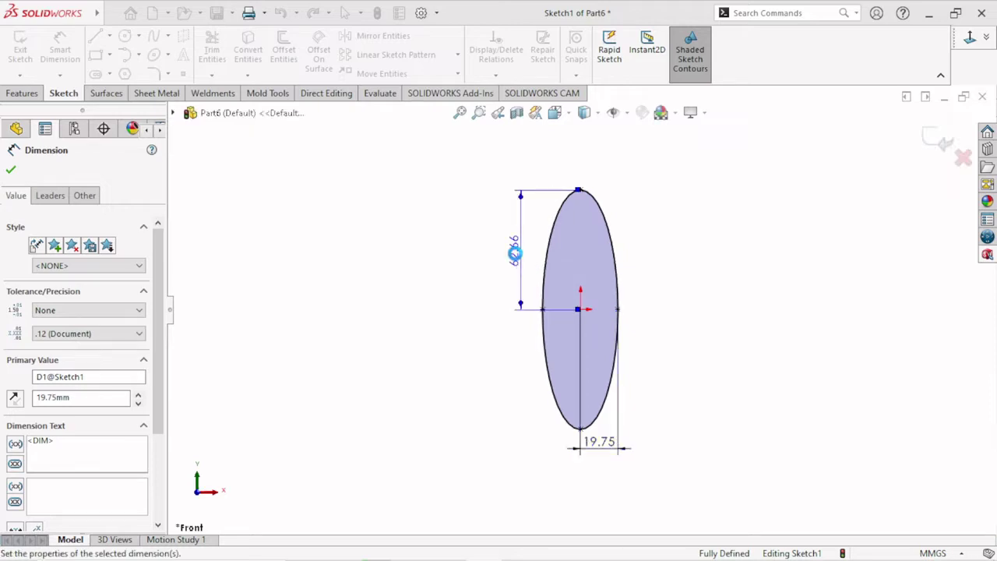
# Set the vertical semi-axis to 23.75 (47.5/2), reposition the 19.75 dimension, and confirm.
pyautogui.doubleClick(515, 252)
pyautogui.write('47.5/2')
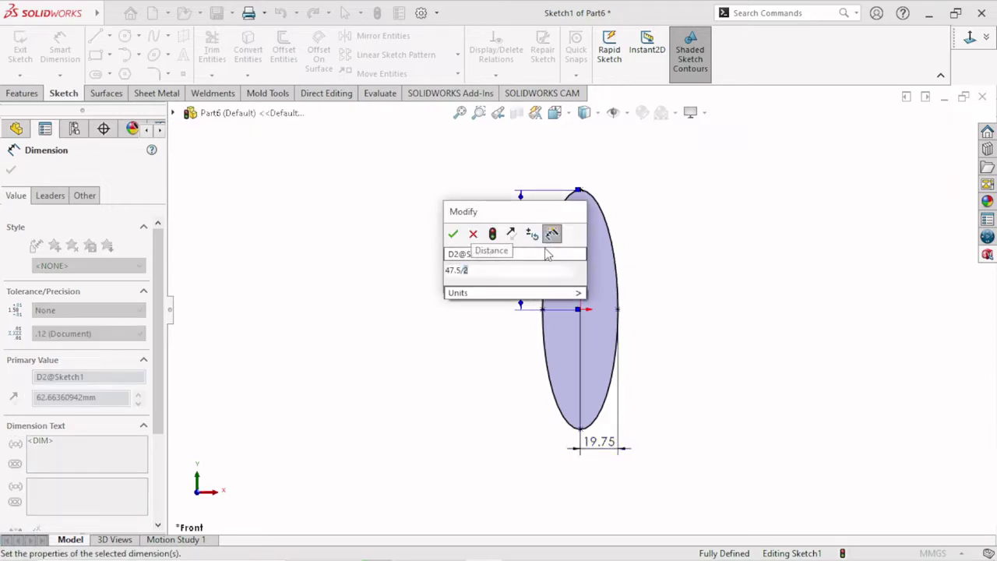
pyautogui.press('Return')
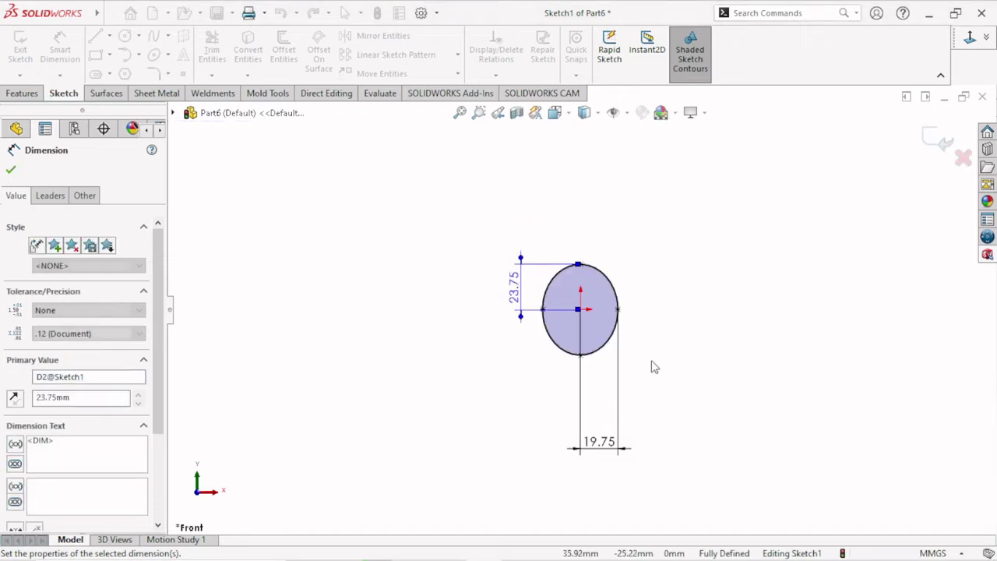
pyautogui.scroll(-2, 634, 323)
pyautogui.scroll(1, 606, 345)
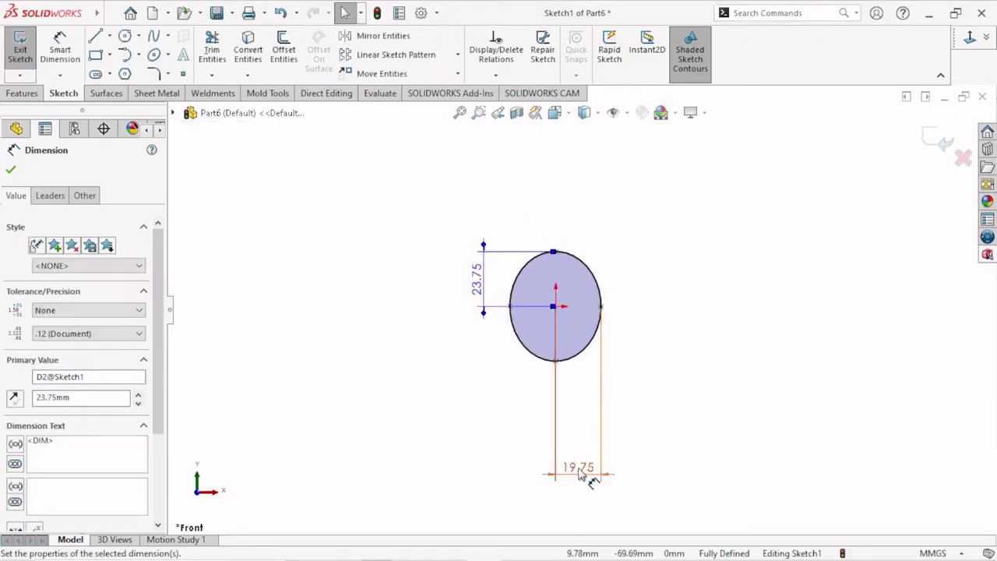
pyautogui.moveTo(581, 475); pyautogui.dragTo(592, 390)
pyautogui.scroll(2, 600, 307)
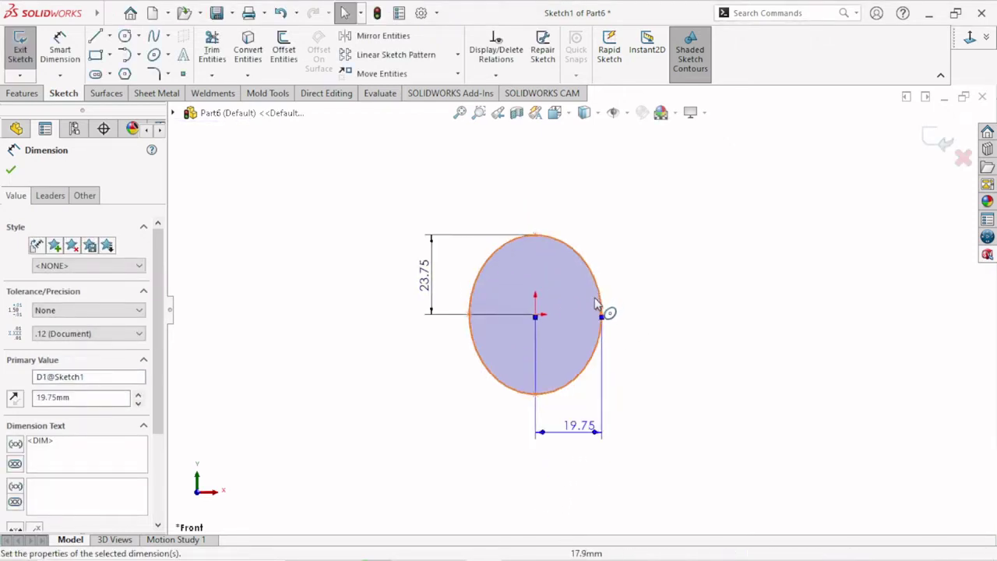
pyautogui.scroll(2, 597, 304)
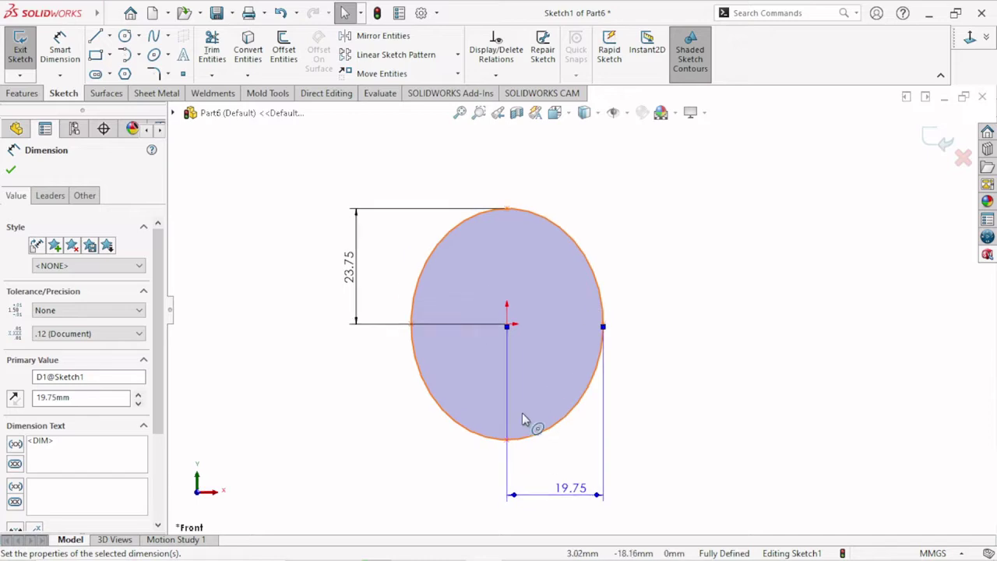
pyautogui.click(10, 171)
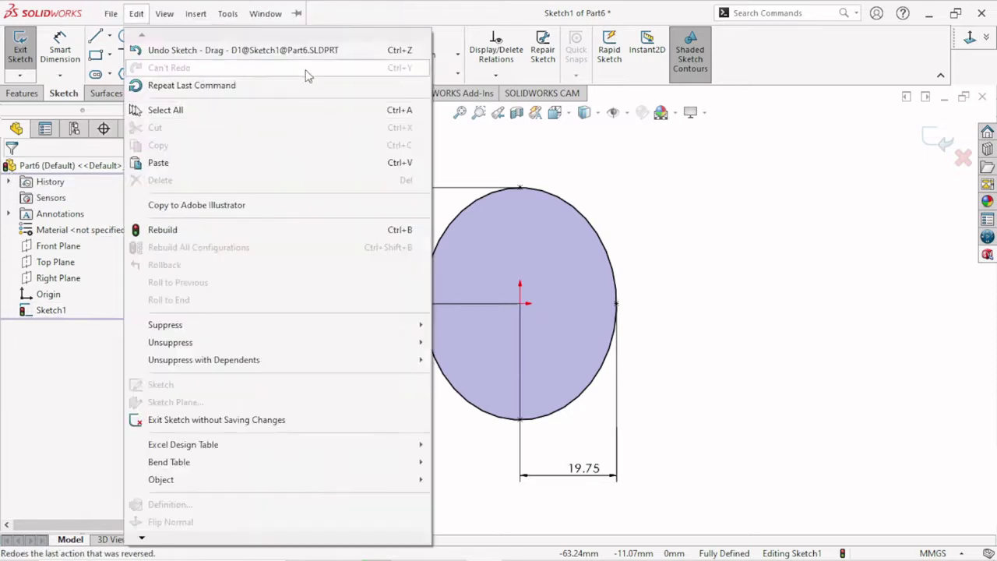
# Offset the ellipse outward by 3.00 mm and move the offset dimension lower left.
pyautogui.click(137, 13)
pyautogui.press('Escape')
pyautogui.click(283, 49)
pyautogui.write('3')
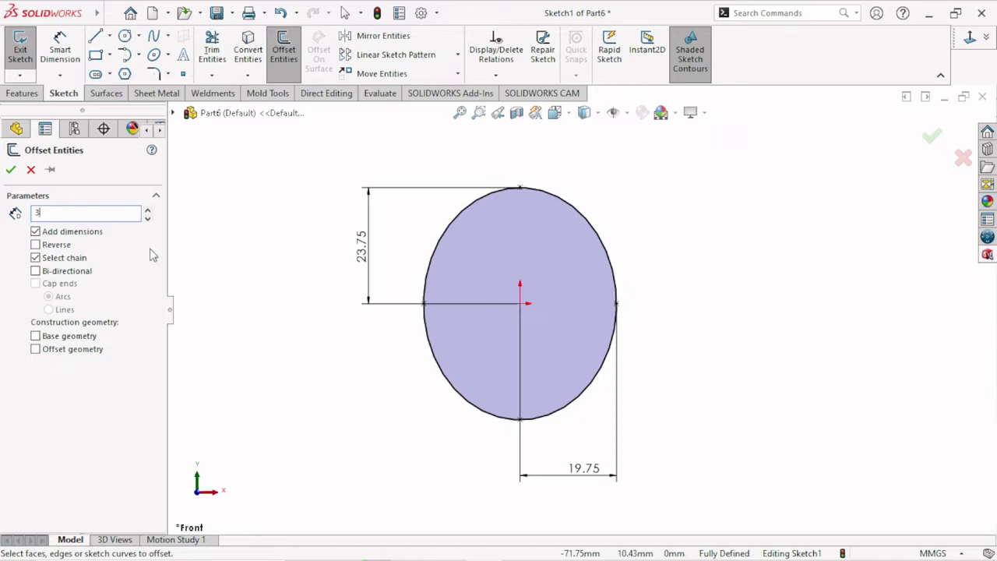
pyautogui.click(552, 200)
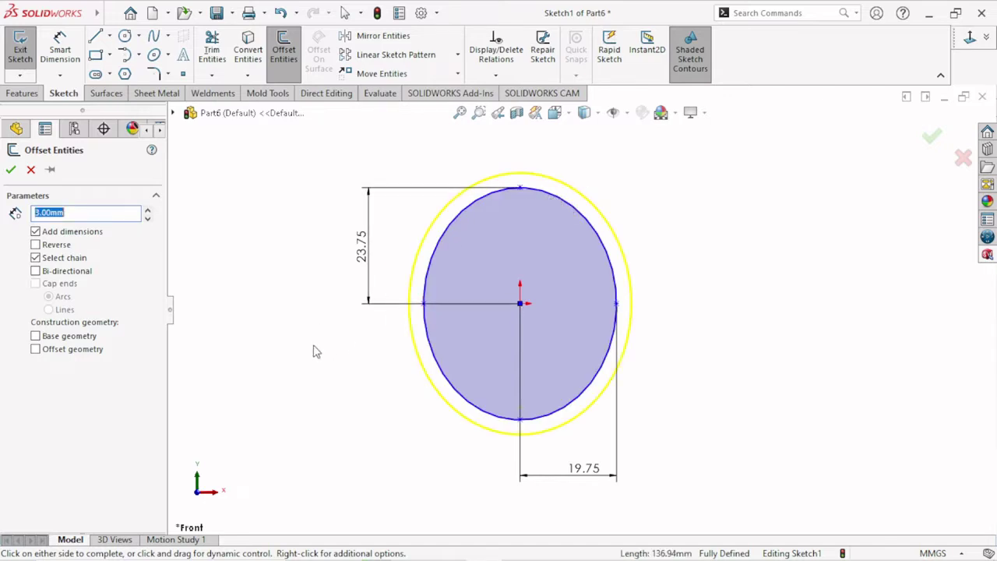
pyautogui.click(11, 170)
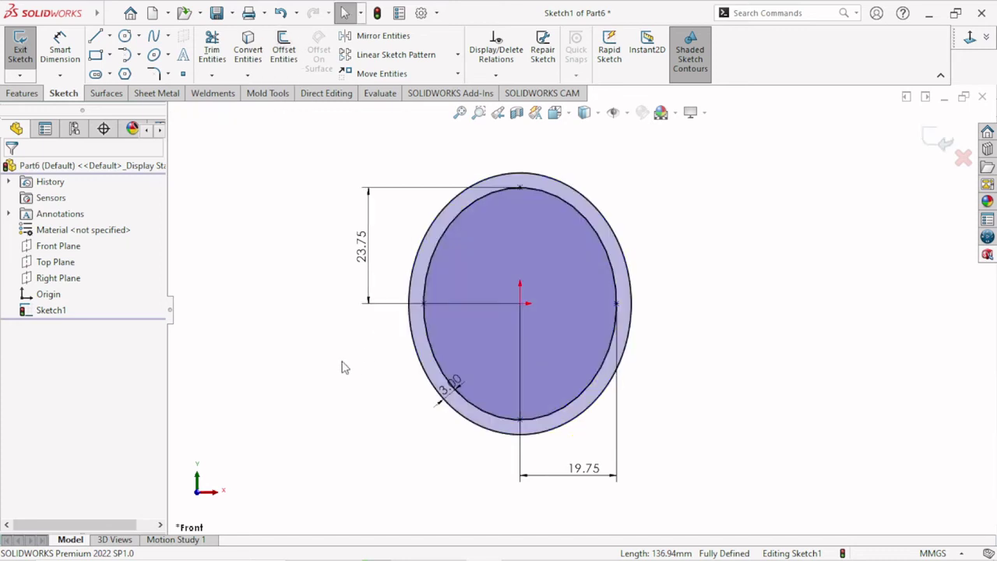
pyautogui.moveTo(450, 384); pyautogui.dragTo(413, 411)
pyautogui.press('Escape')
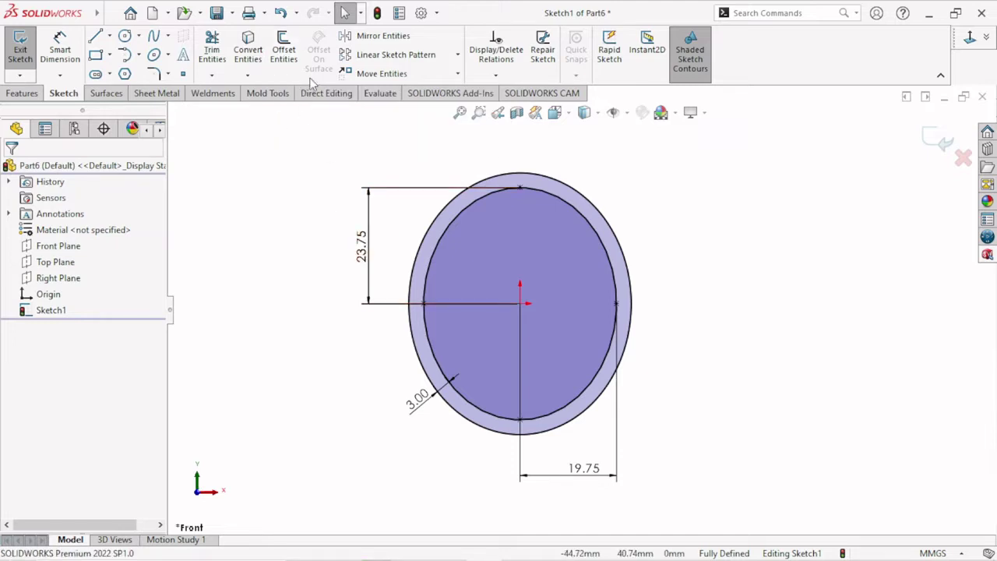
pyautogui.click(280, 53)
pyautogui.write('2.5')
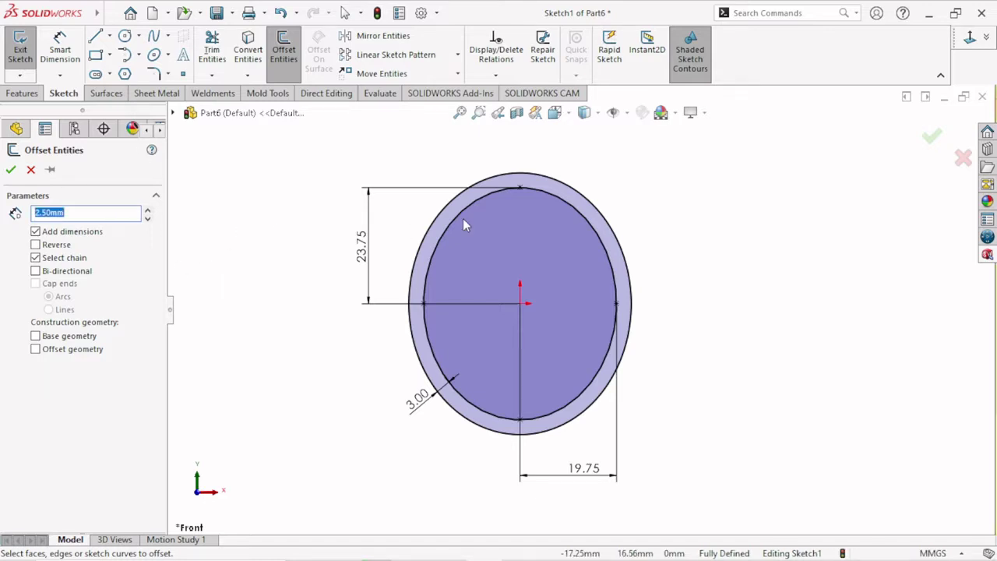
# Offset the original ellipse 2.50 mm inward using Reverse.
pyautogui.press('Return')
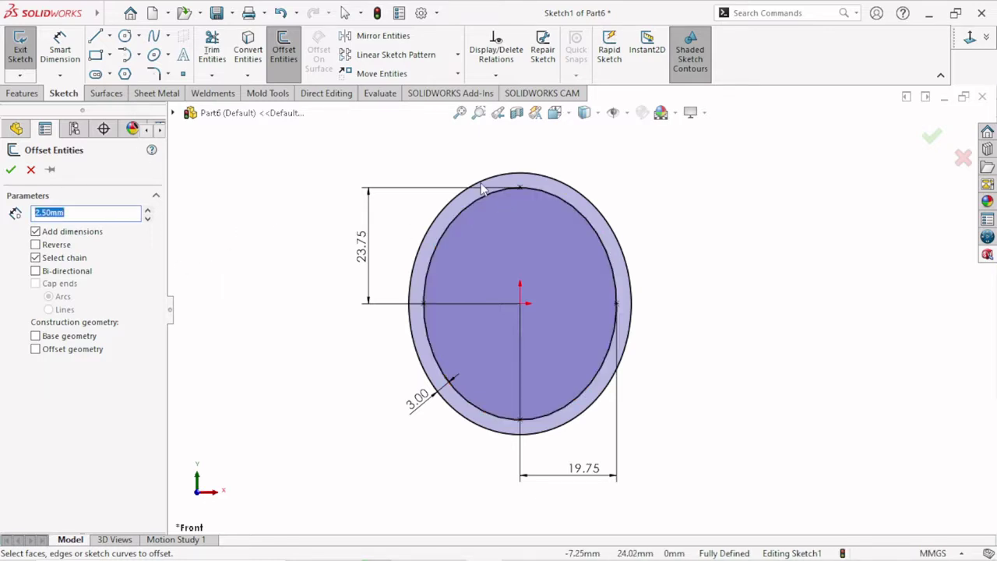
pyautogui.click(486, 199)
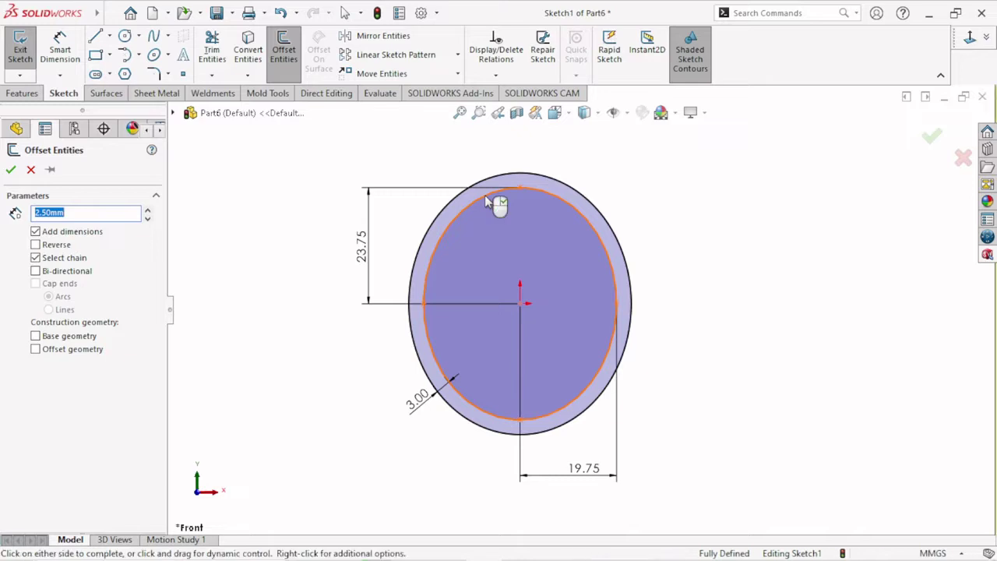
pyautogui.click(36, 246)
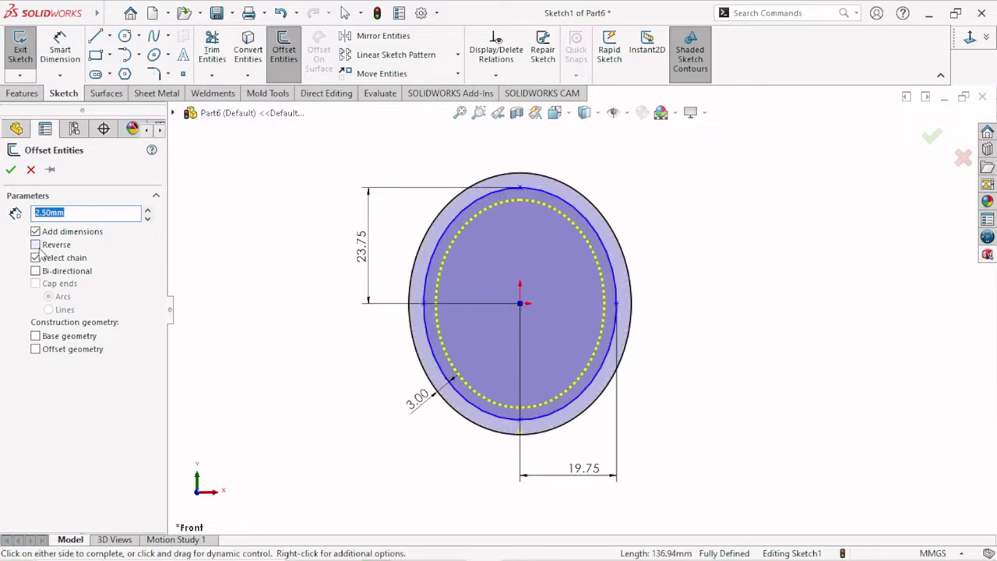
pyautogui.click(10, 171)
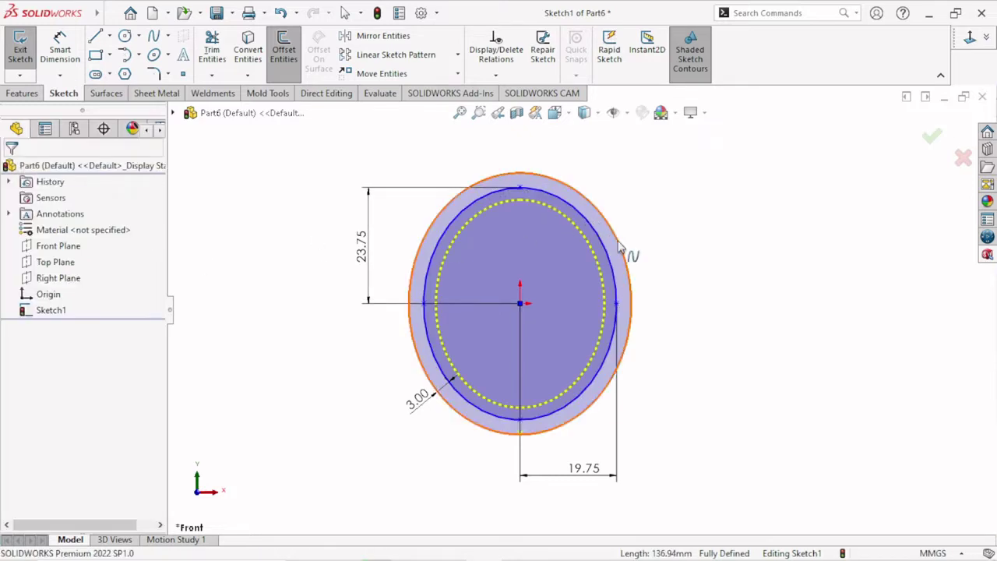
# Convert the original ellipse to construction geometry.
pyautogui.click(615, 269)
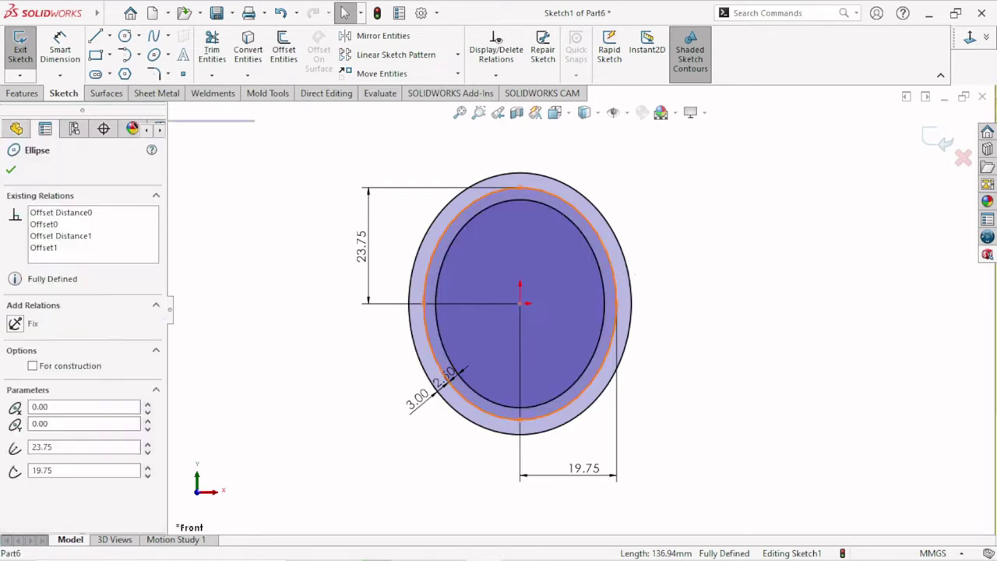
pyautogui.click(32, 365)
pyautogui.click(11, 172)
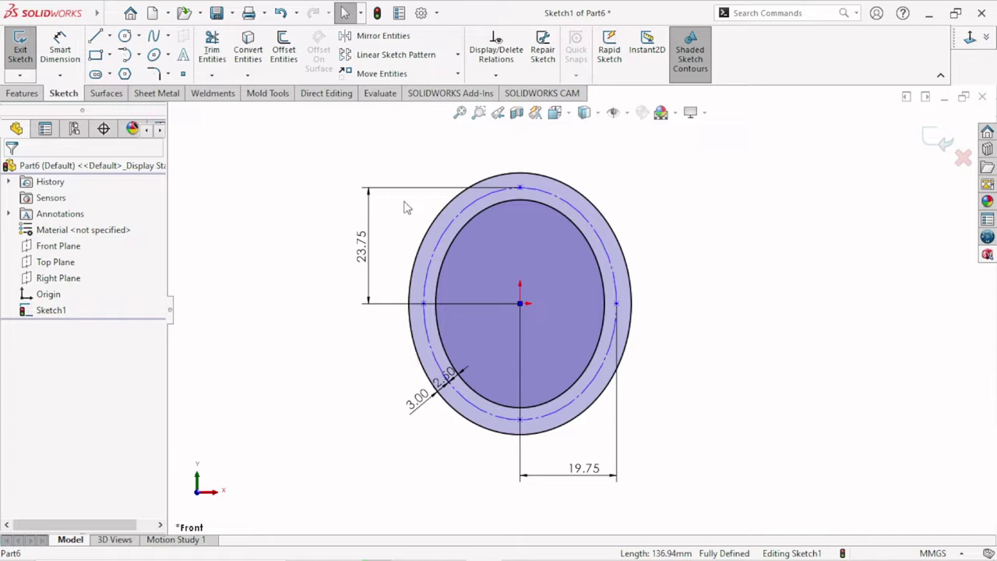
# Reposition the 23.75 dimension beside the ellipse after cancelling a centerline.
pyautogui.click(110, 36)
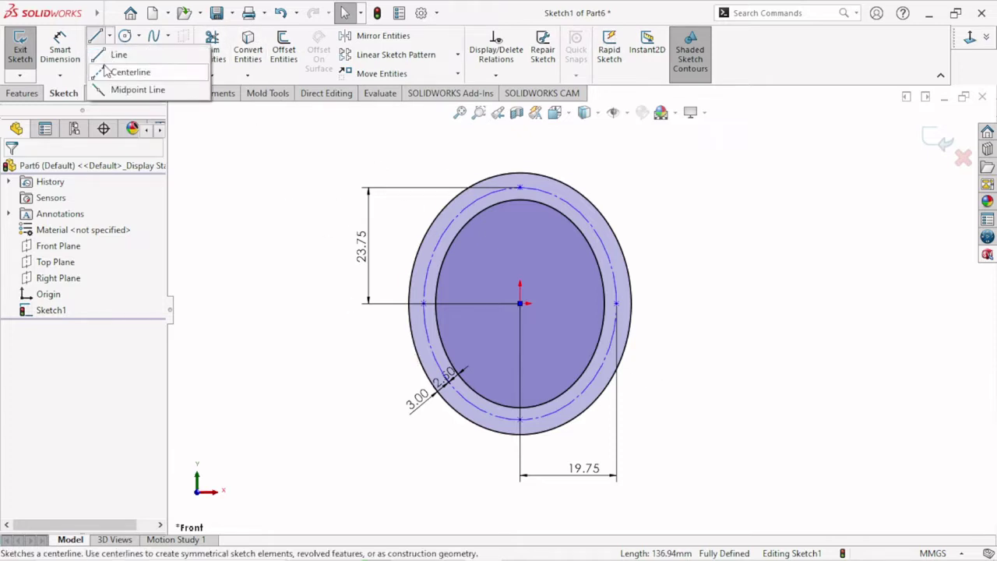
pyautogui.click(148, 71)
pyautogui.scroll(-3, 519, 316)
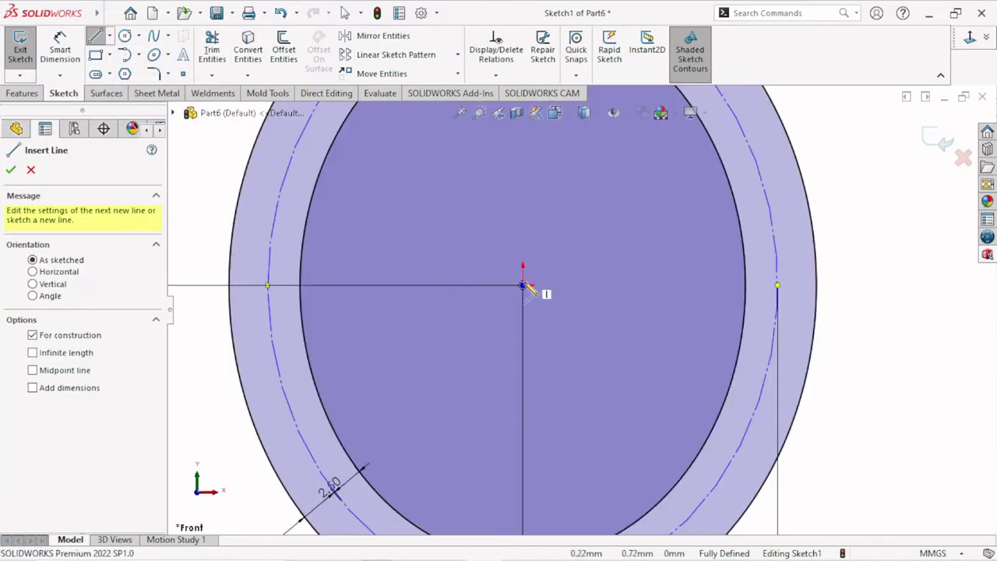
pyautogui.press('z')
pyautogui.press('z')
pyautogui.press('z')
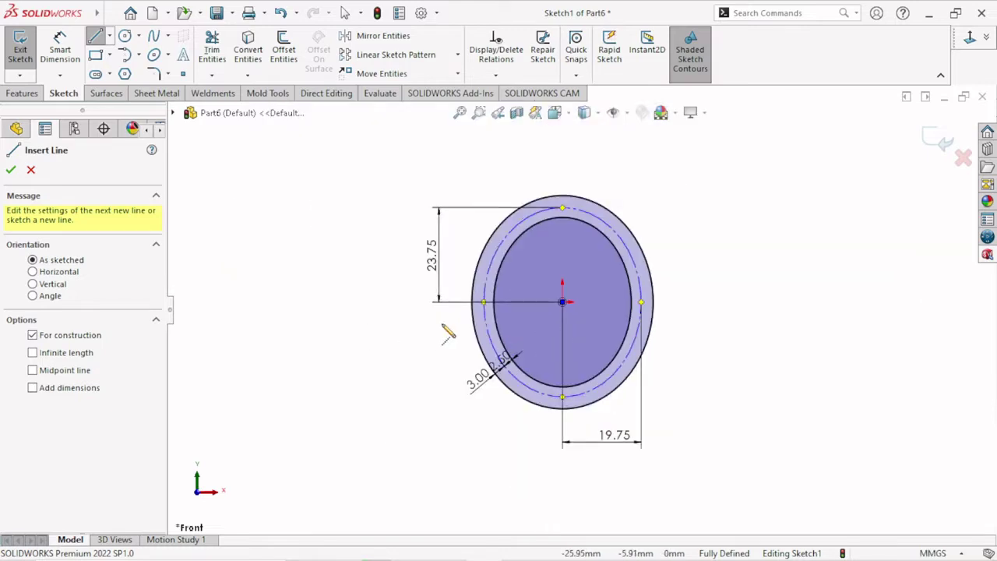
pyautogui.click(31, 169)
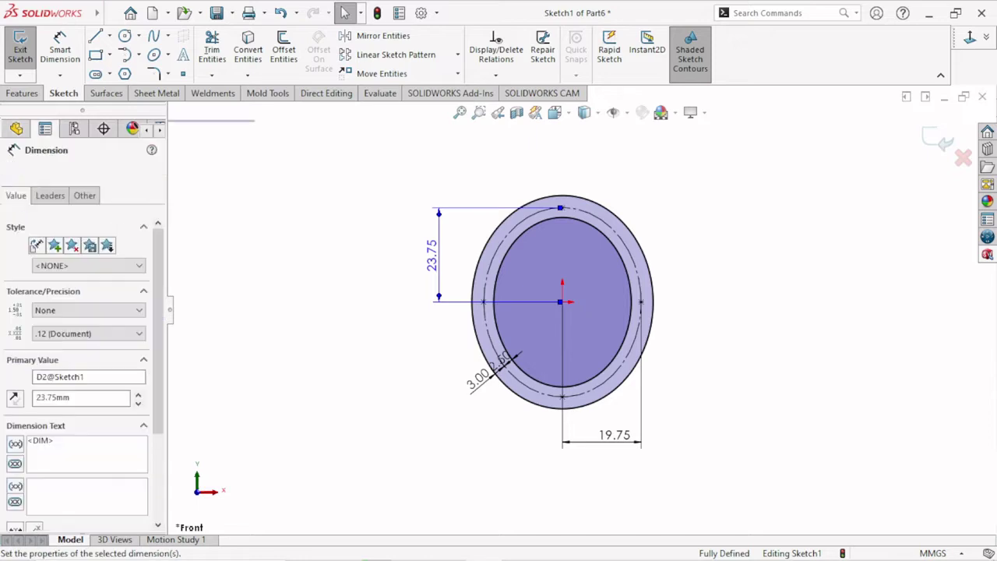
pyautogui.moveTo(521, 307); pyautogui.dragTo(471, 307)
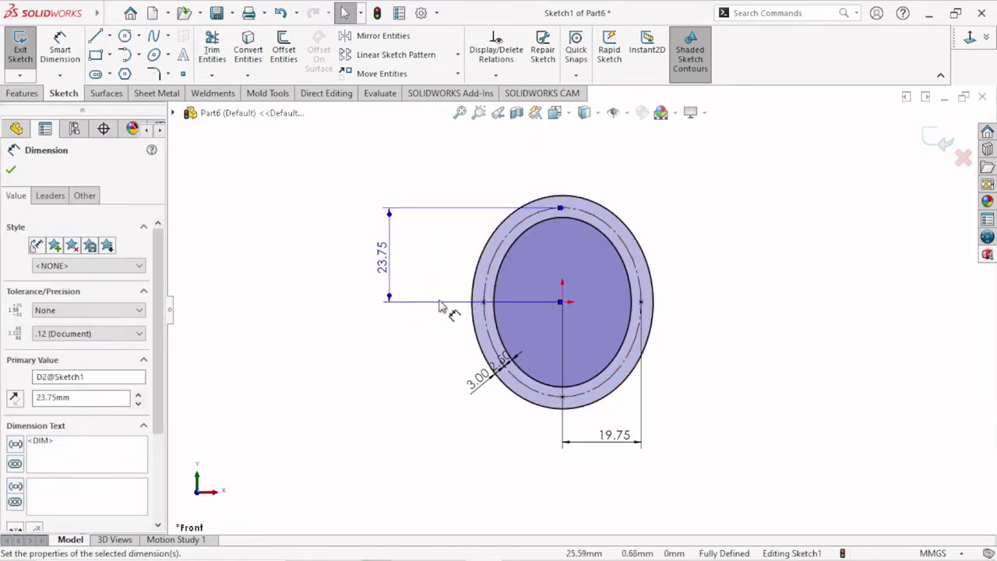
pyautogui.scroll(1, 473, 312)
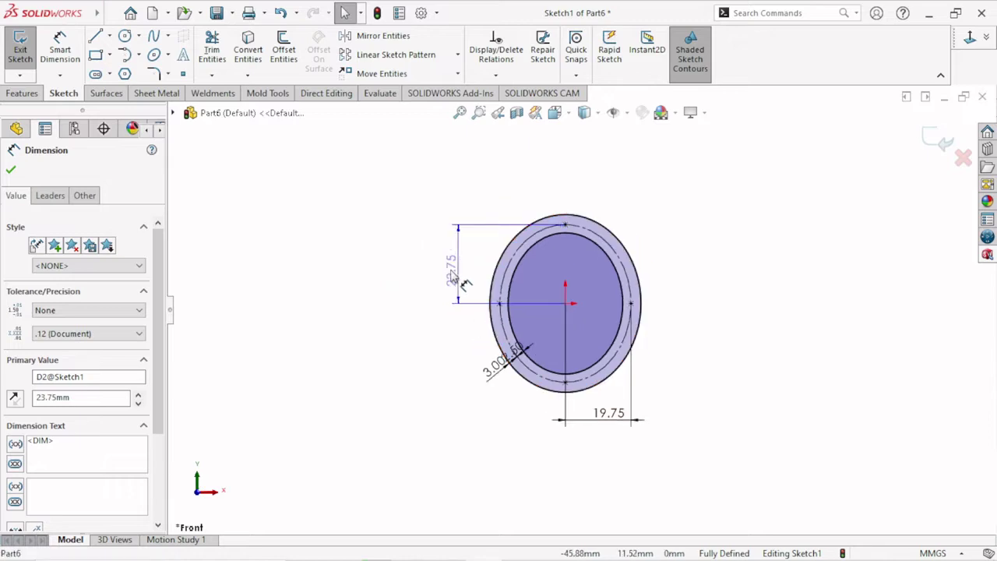
pyautogui.moveTo(429, 280); pyautogui.dragTo(484, 281)
pyautogui.scroll(-2, 570, 311)
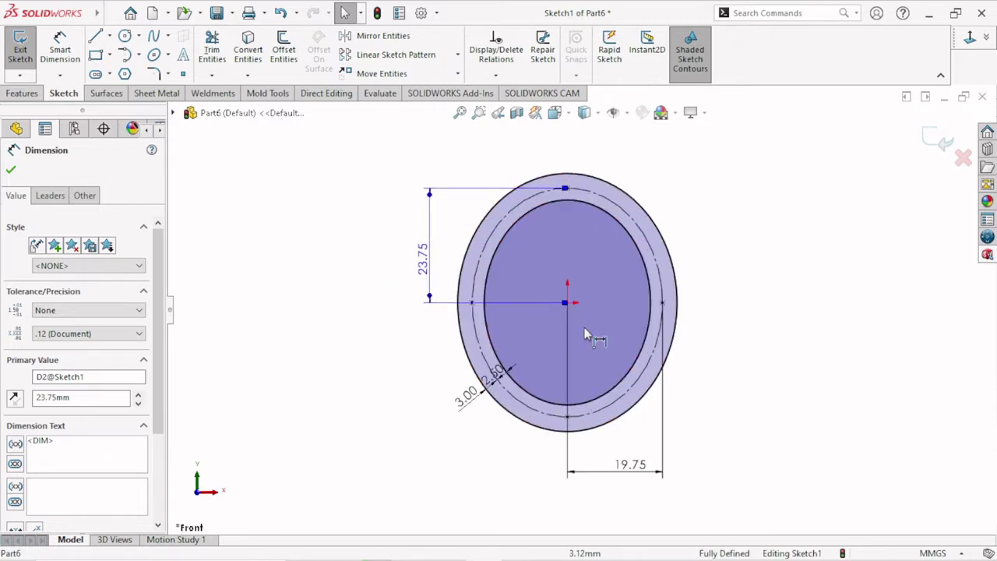
pyautogui.click(746, 379)
# Draw a horizontal centerline from the origin to the ellipse's left vertex.
pyautogui.click(109, 36)
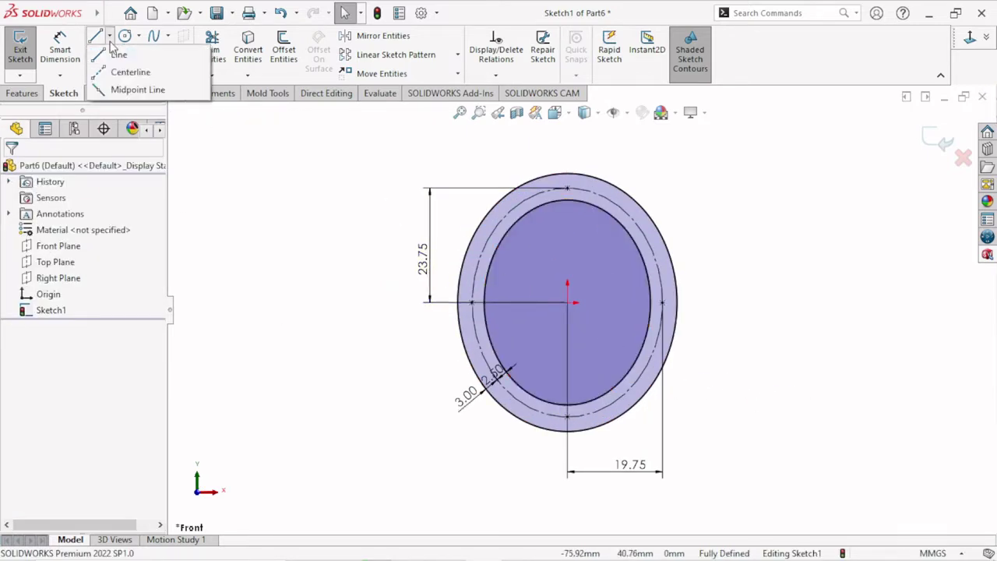
pyautogui.click(132, 71)
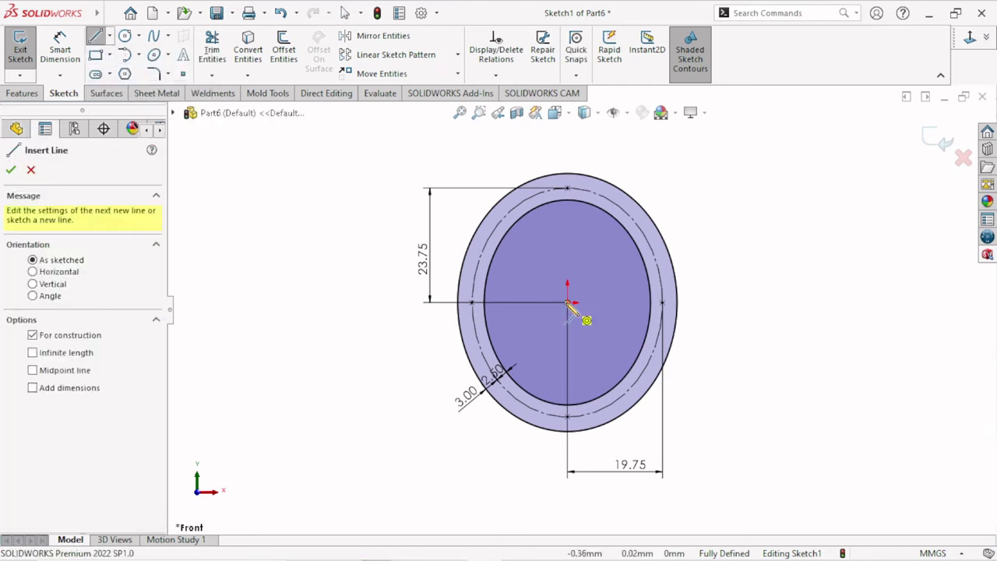
pyautogui.moveTo(567, 302); pyautogui.dragTo(472, 302)
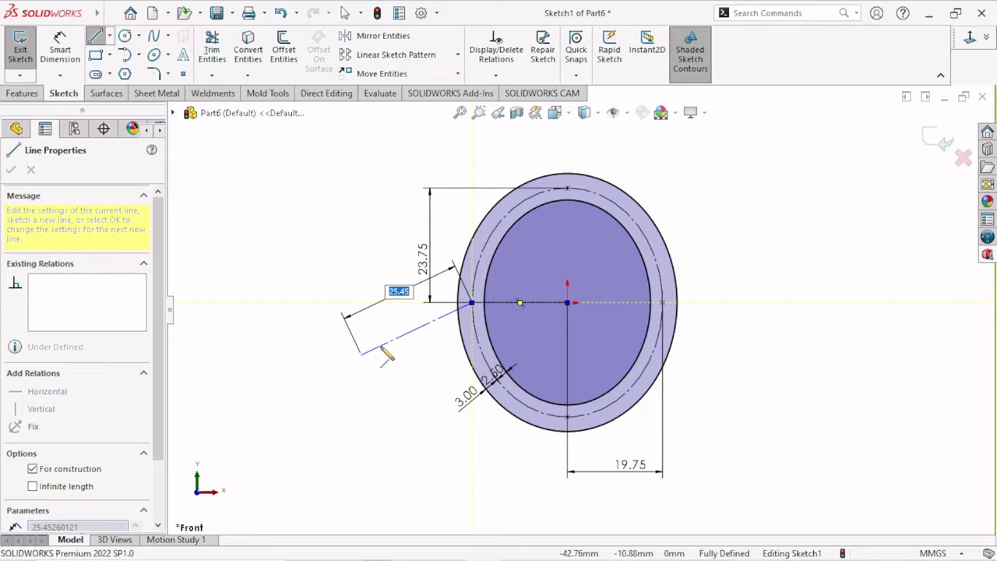
pyautogui.rightClick(372, 360)
pyautogui.click(395, 363)
pyautogui.scroll(-3, 642, 357)
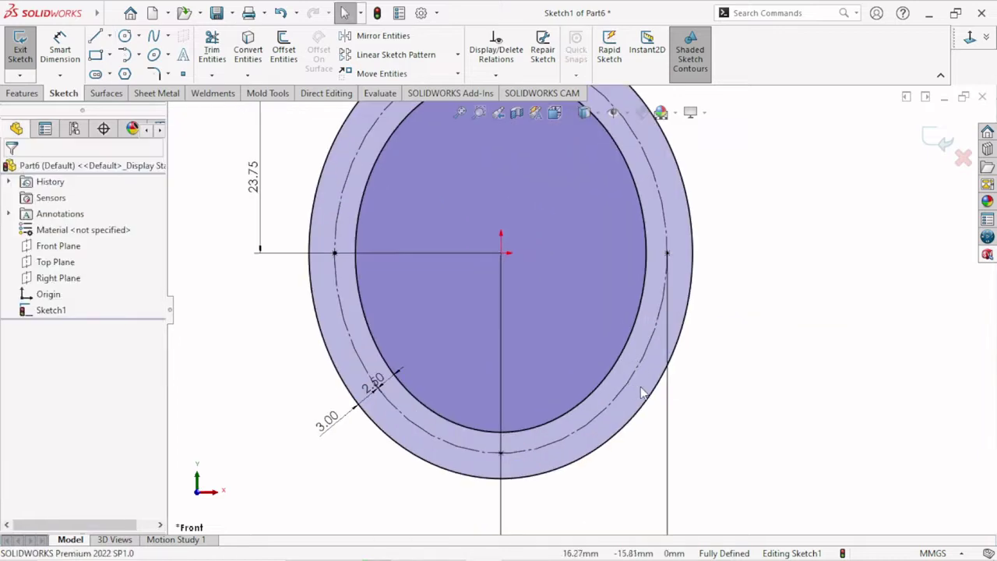
pyautogui.click(424, 254)
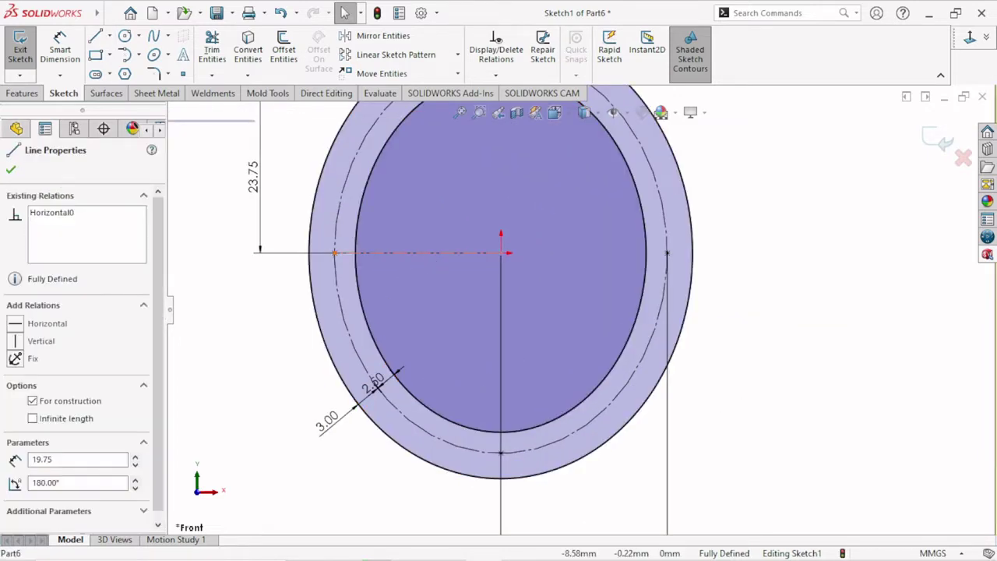
pyautogui.click(11, 169)
pyautogui.scroll(2, 511, 272)
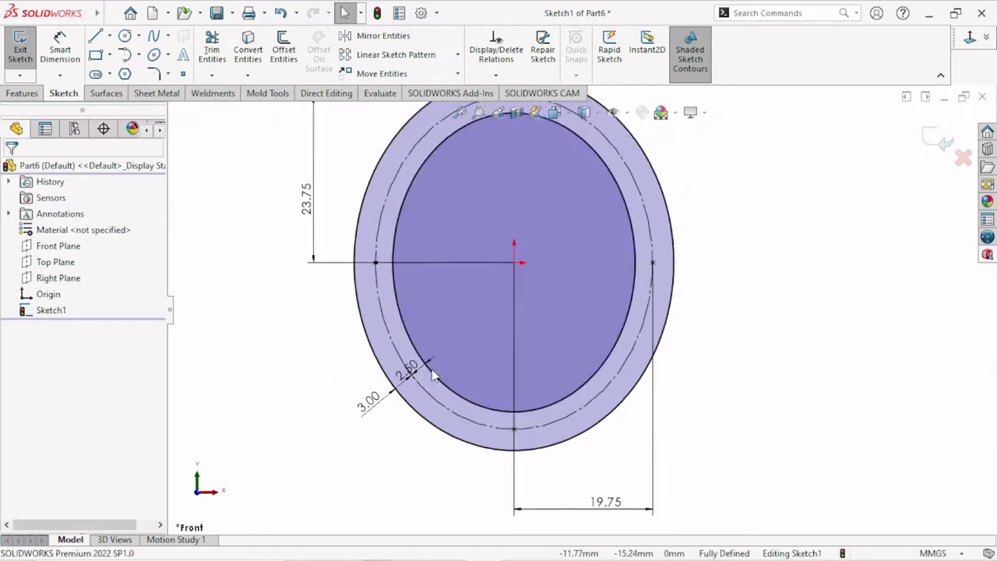
pyautogui.scroll(1, 544, 215)
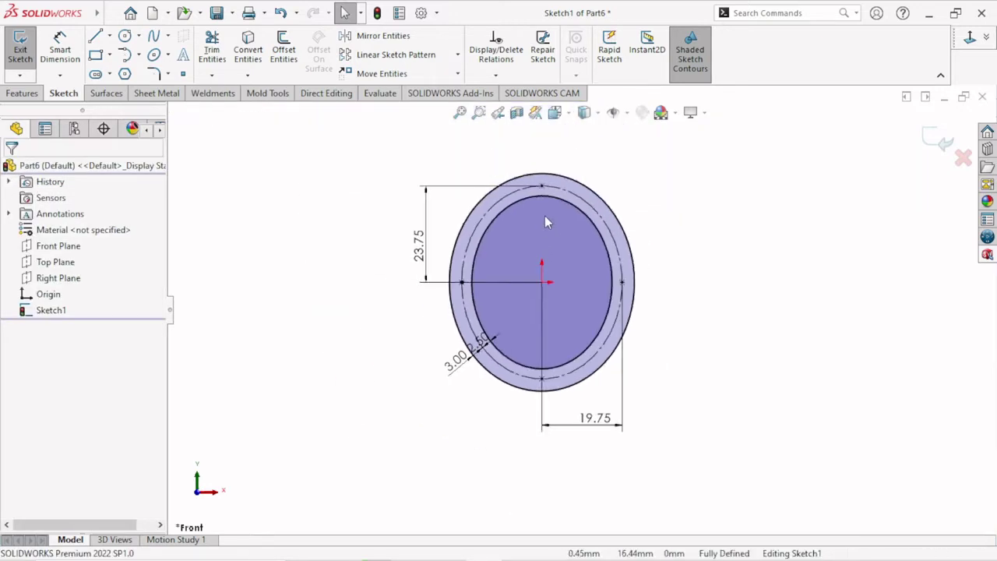
# Add a driven 19.75 dimension above the horizontal centerline.
pyautogui.click(60, 48)
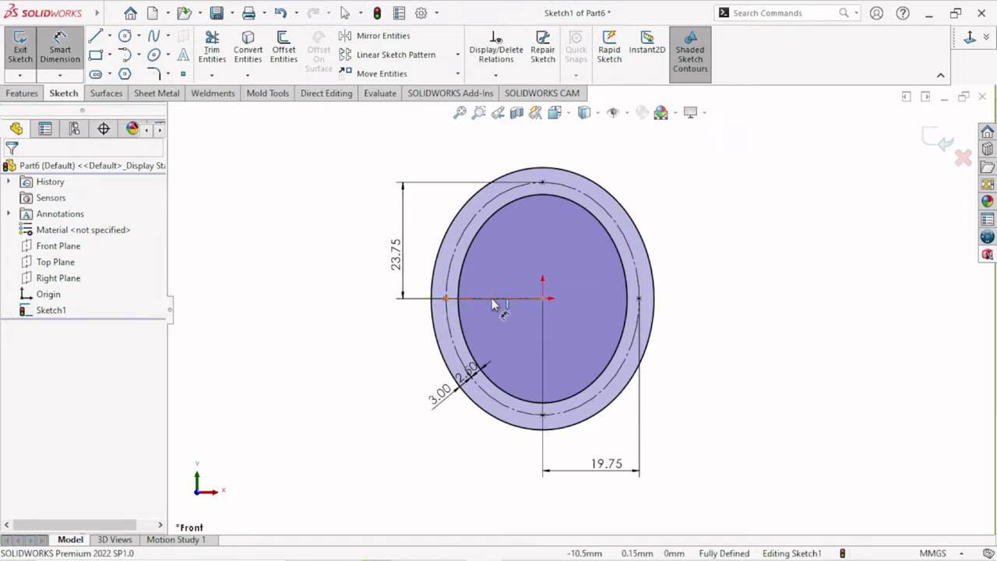
pyautogui.click(494, 299)
pyautogui.click(491, 274)
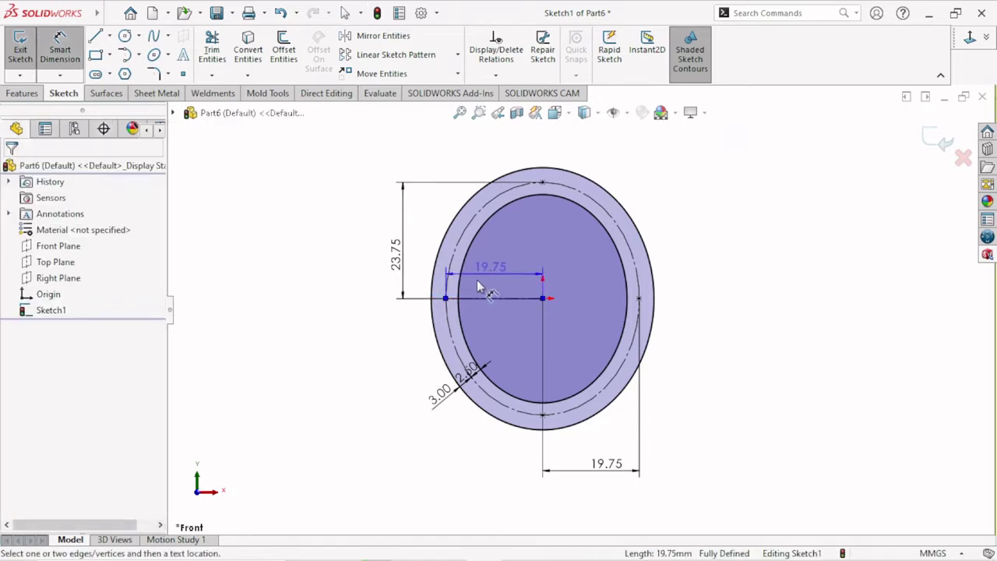
pyautogui.click(575, 218)
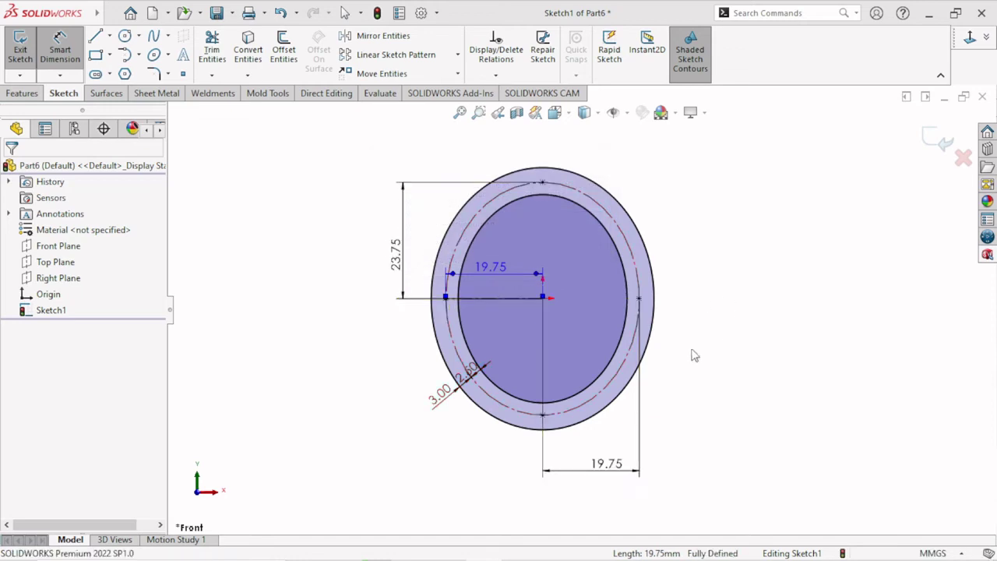
pyautogui.scroll(1, 534, 326)
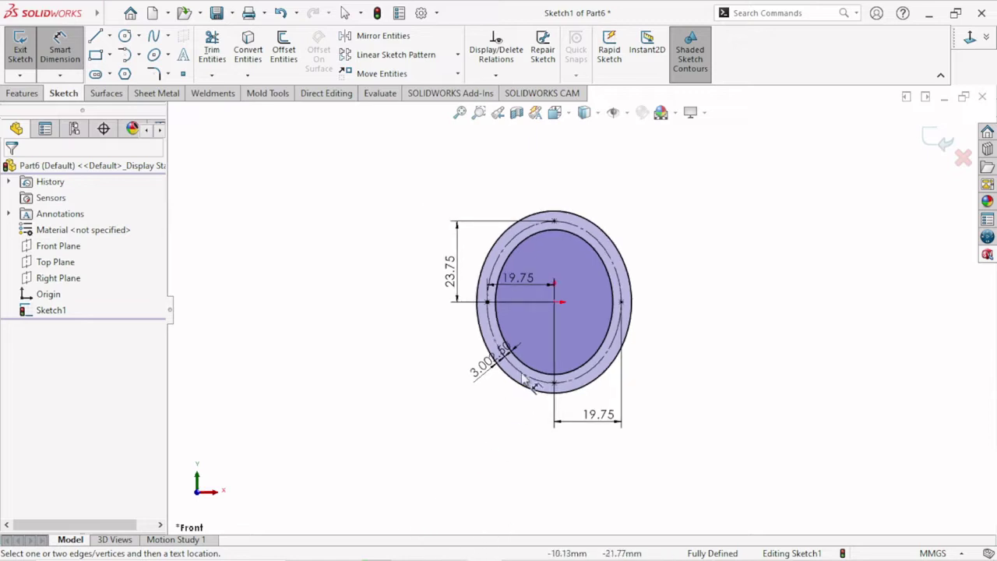
pyautogui.keyDown('ctrl'); pyautogui.moveTo(742, 375); pyautogui.dragTo(756, 361, button='middle'); pyautogui.keyUp('ctrl')
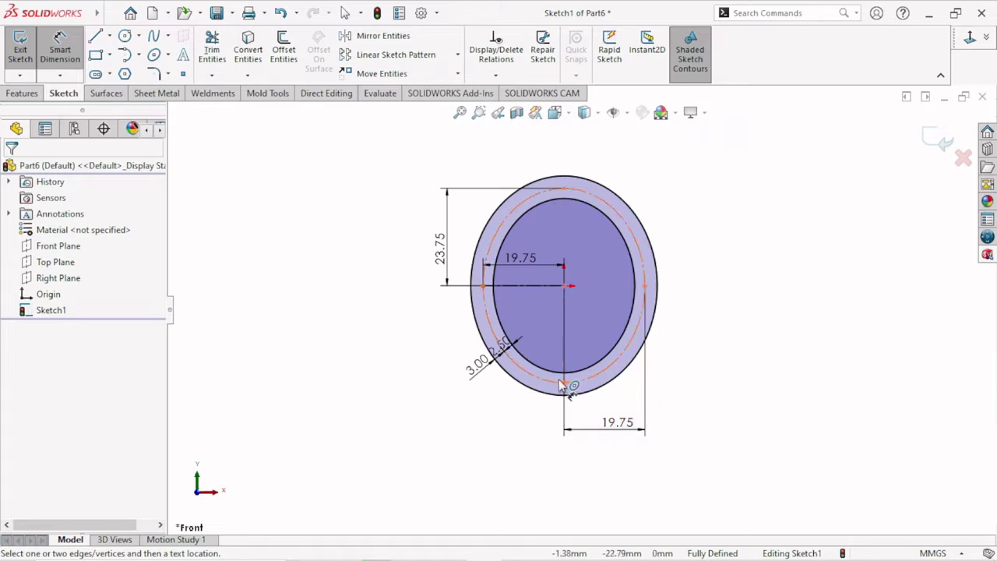
# Exit Sketch1, then reselect it in the FeatureManager tree to reopen it for editing.
pyautogui.click(938, 140)
pyautogui.scroll(-2, 568, 316)
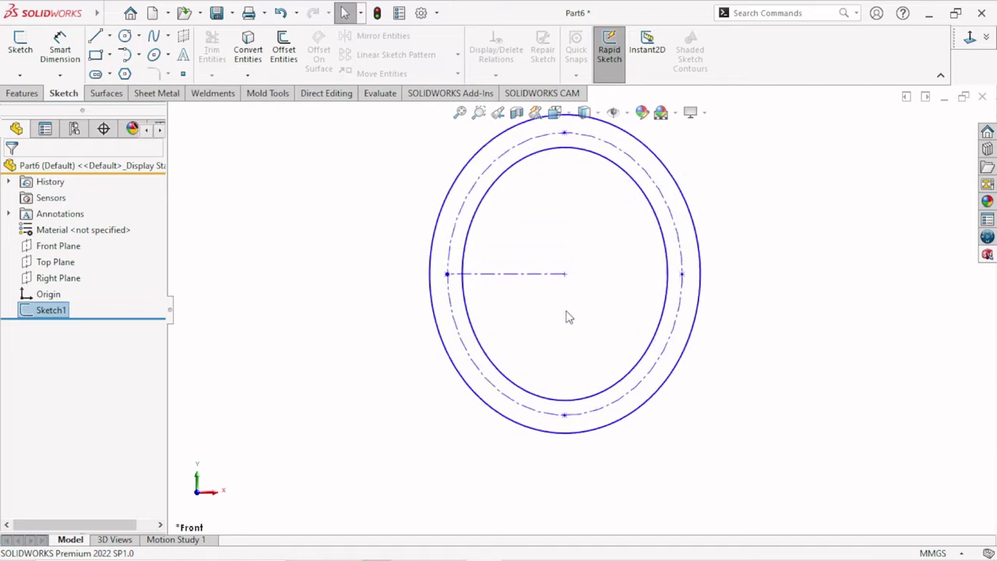
pyautogui.scroll(1, 645, 317)
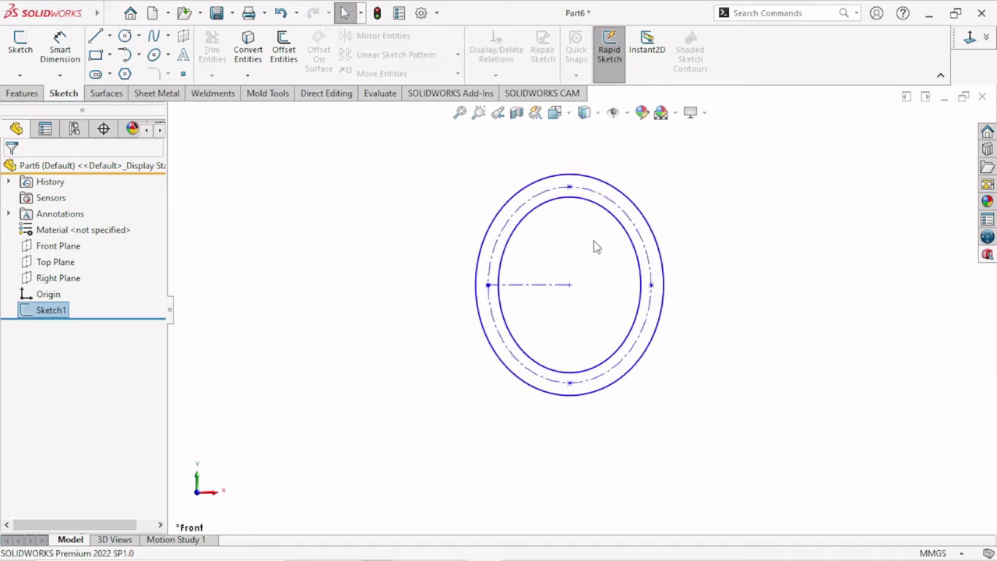
pyautogui.click(774, 281)
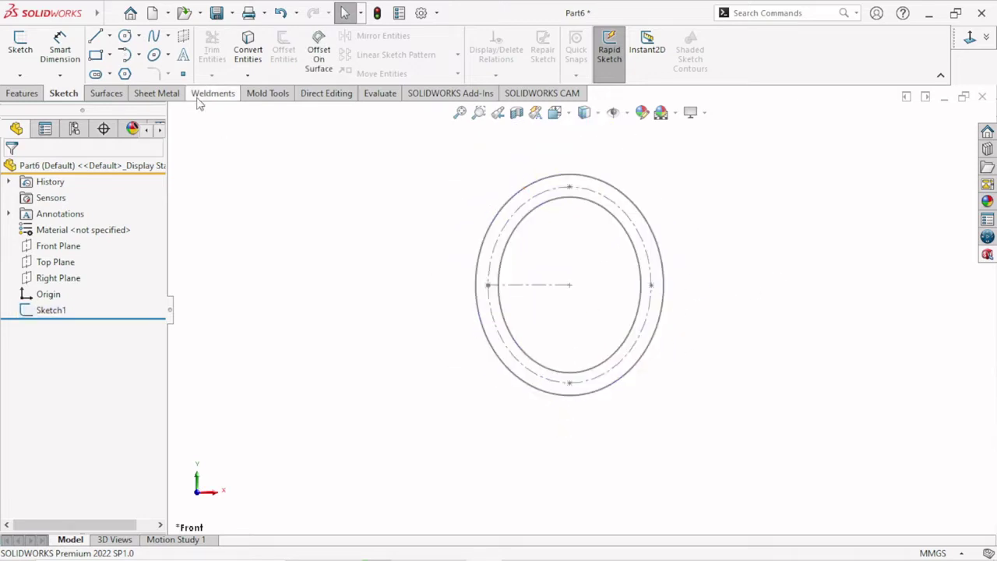
pyautogui.click(53, 311)
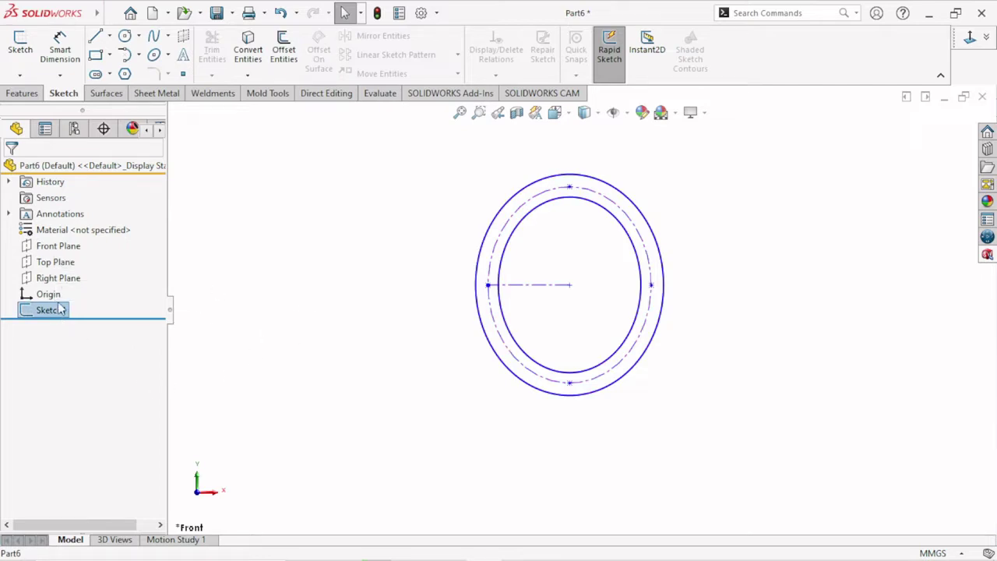
pyautogui.click(44, 345)
pyautogui.click(49, 311)
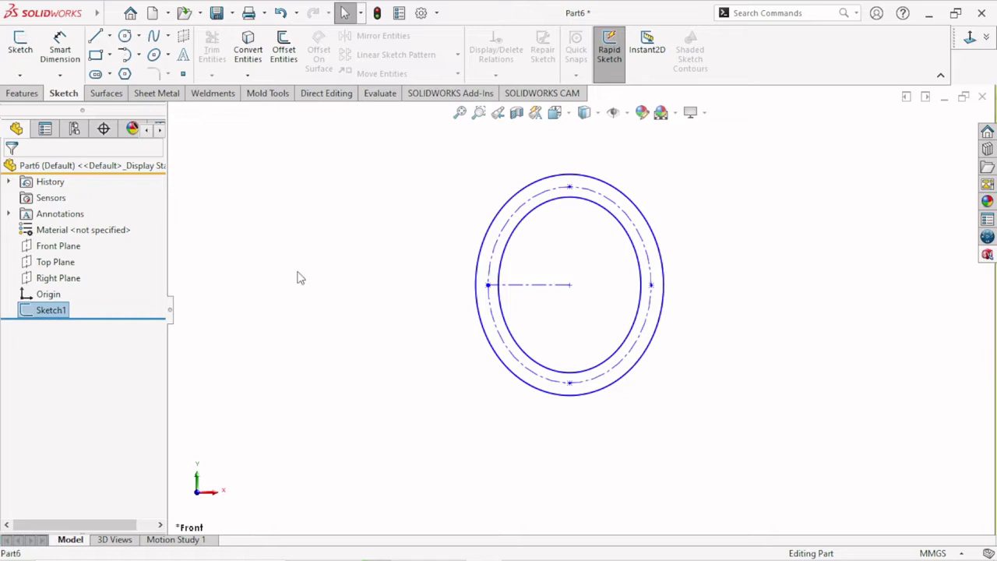
pyautogui.click(116, 310)
pyautogui.click(56, 326)
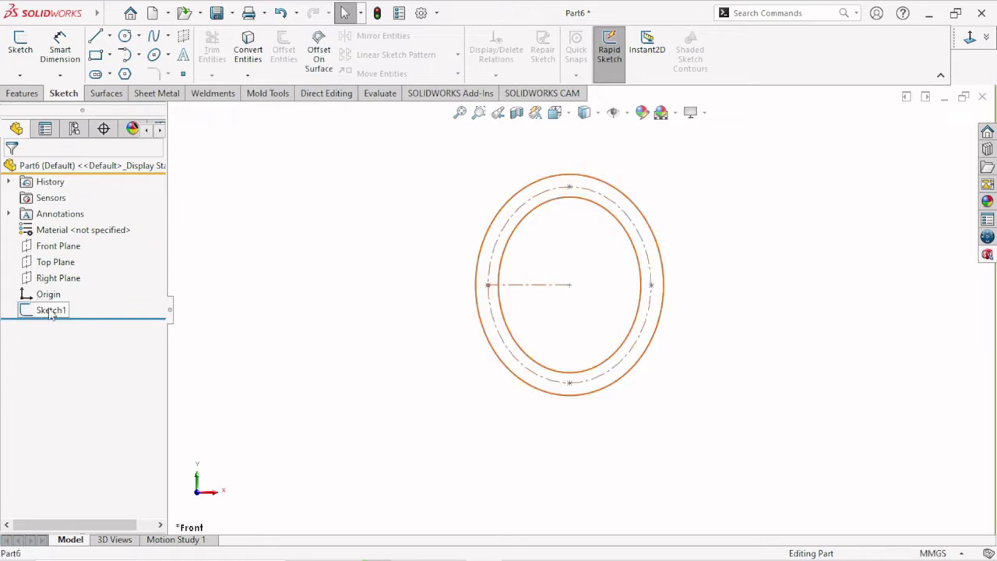
pyautogui.click(51, 310)
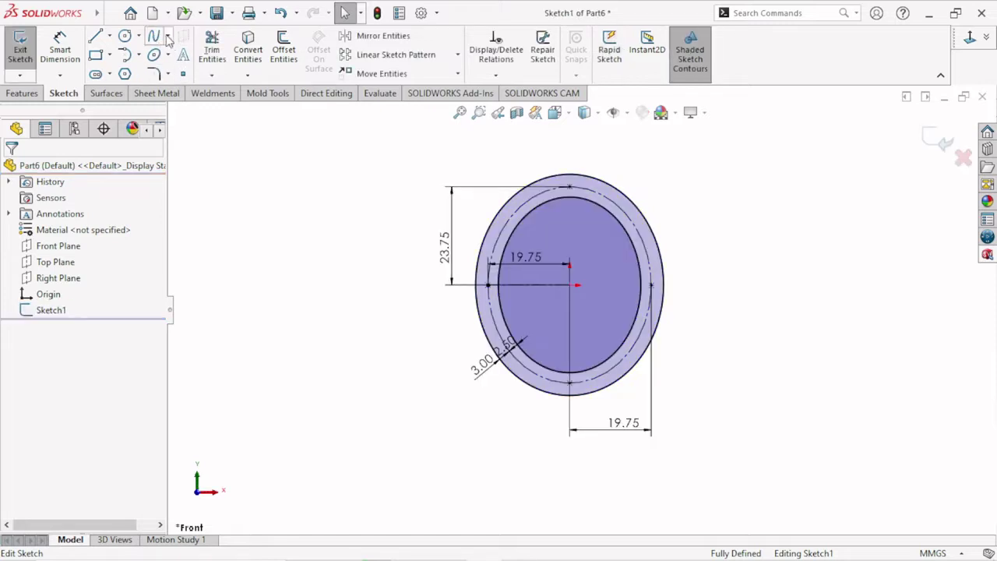
# Start an Equation Driven Curve and switch it to Parametric.
pyautogui.click(167, 38)
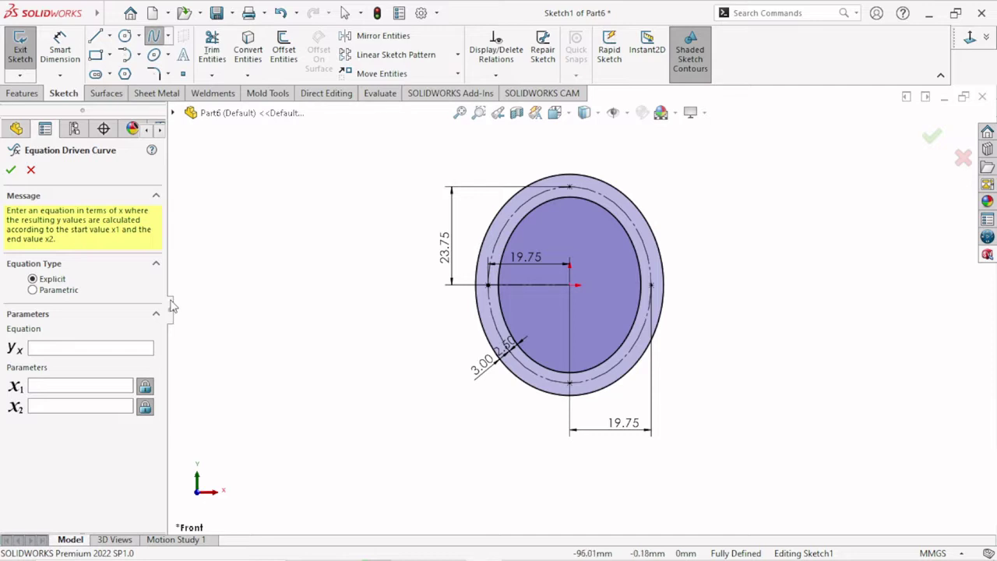
pyautogui.click(47, 290)
pyautogui.write('19.75*(cos(t)+t*sin(t))')
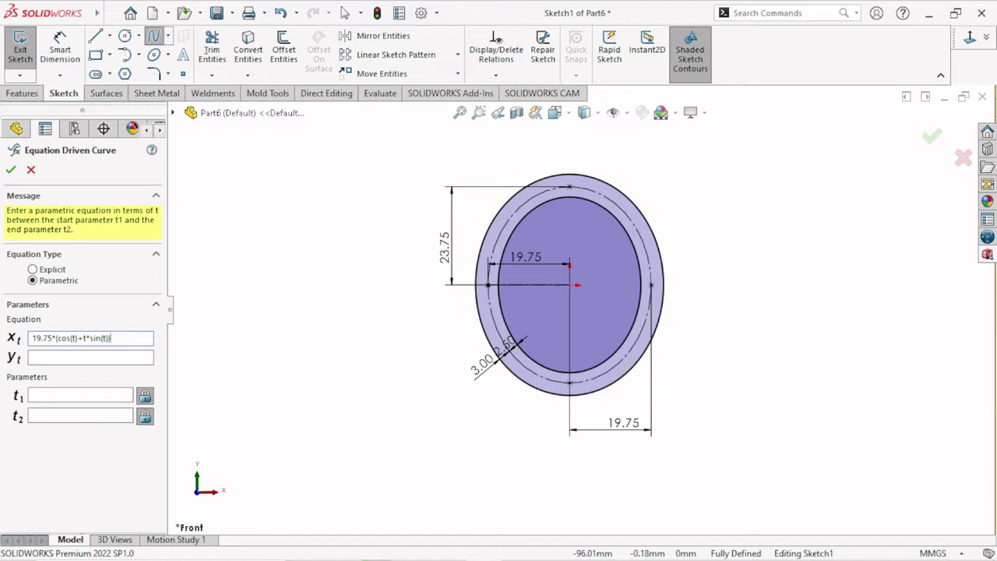
# Copy the x(t) equation into the y(t) field.
pyautogui.moveTo(120, 340); pyautogui.dragTo(2, 342)
pyautogui.rightClick(50, 337)
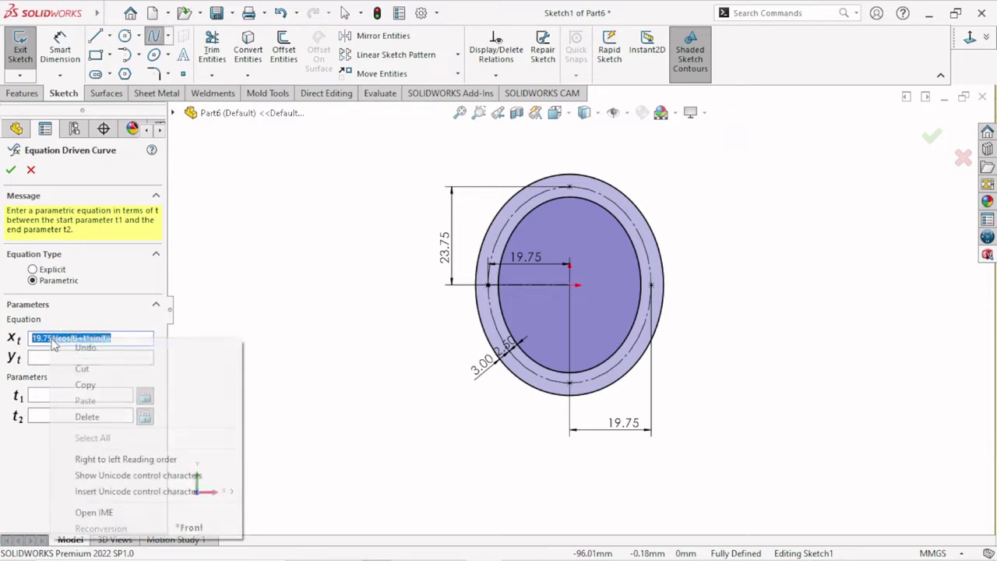
pyautogui.click(71, 382)
pyautogui.click(60, 359)
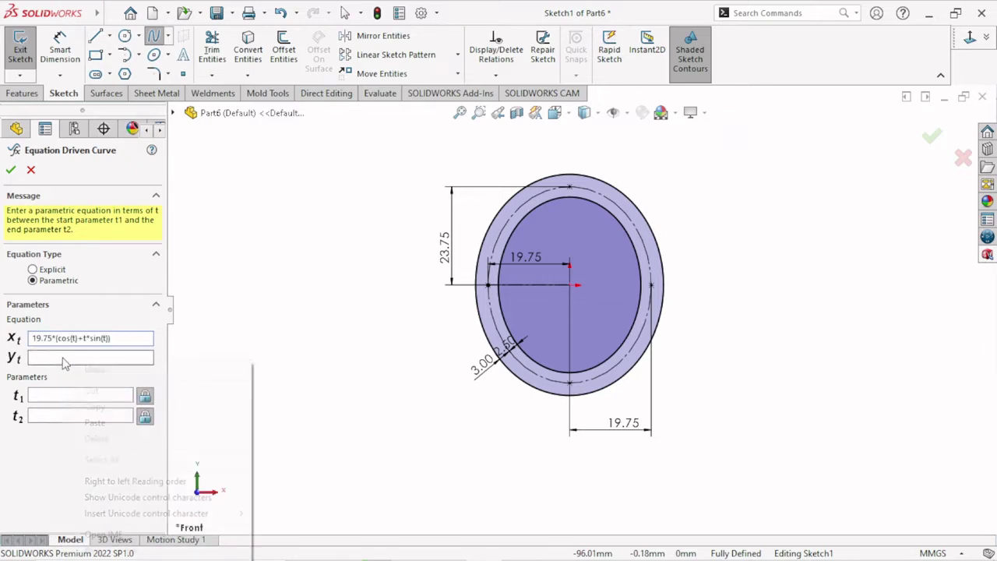
pyautogui.rightClick(78, 360)
pyautogui.click(100, 419)
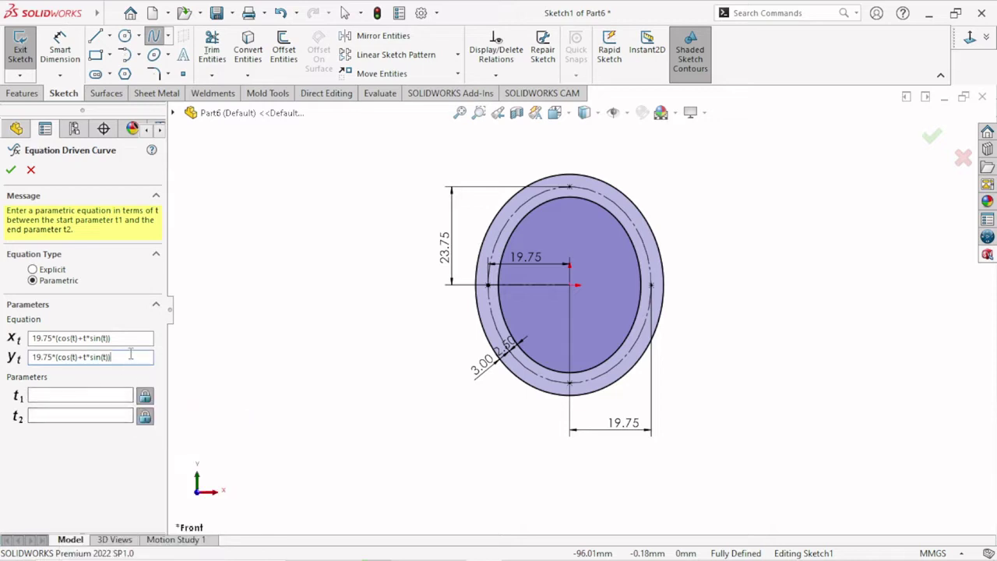
# Edit y(t) to read 19.75*(sin(t)-t*cos(t)).
pyautogui.click(57, 358)
pyautogui.press('Delete')
pyautogui.press('Delete')
pyautogui.press('Delete')
pyautogui.write('sin')
pyautogui.click(96, 356)
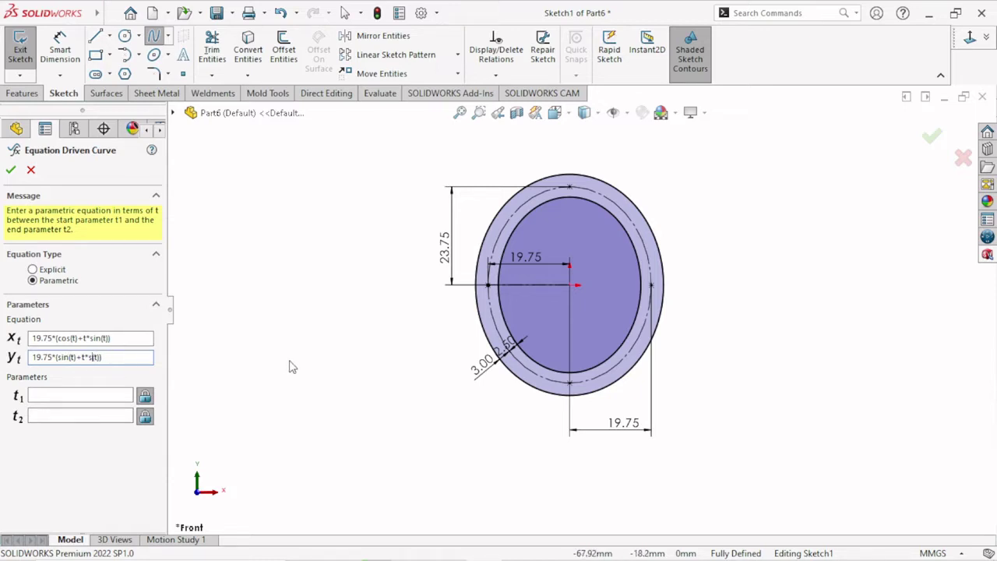
pyautogui.write('c')
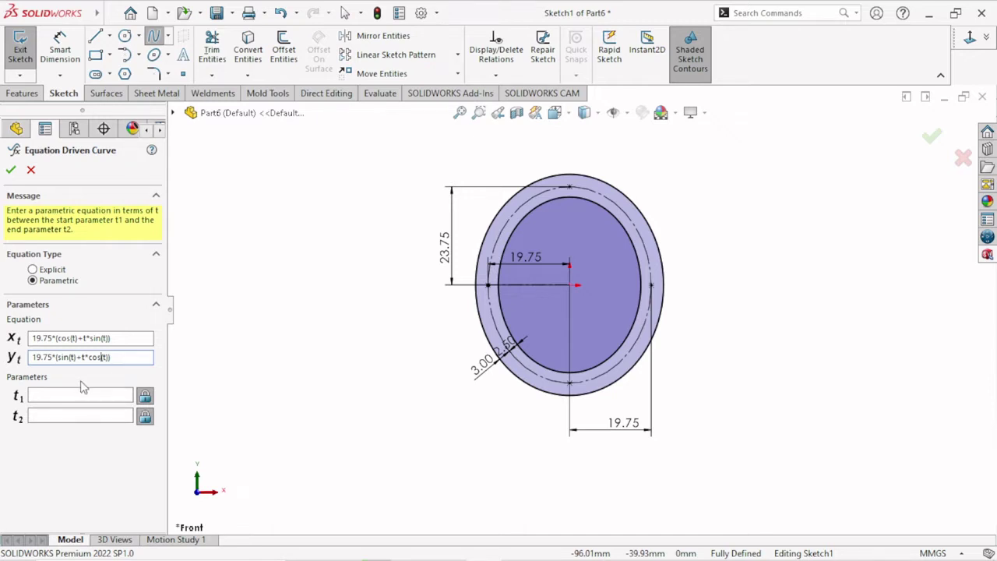
pyautogui.press('BackSpace')
pyautogui.press('BackSpace')
pyautogui.write('-')
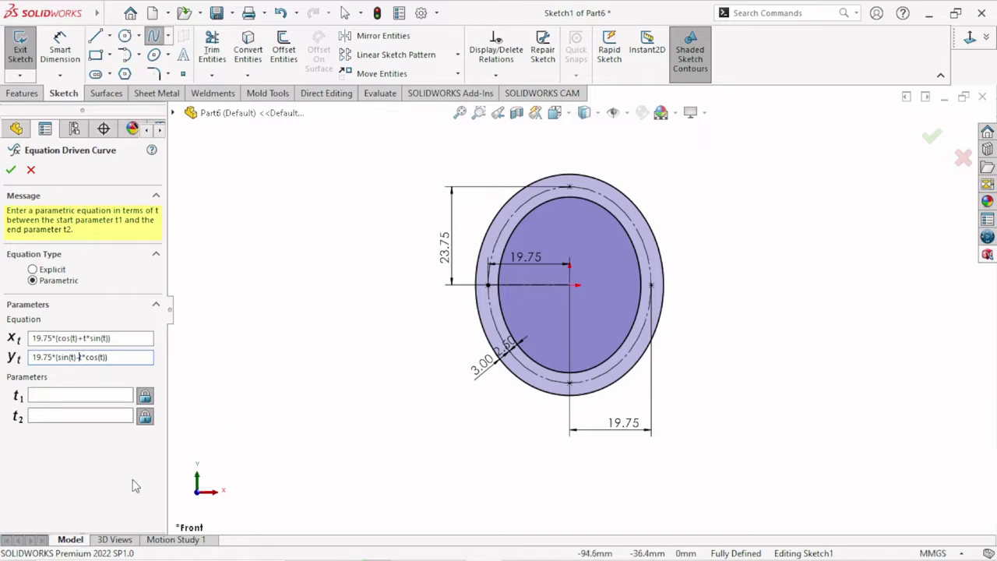
# Set the parameter range to end at t2 = 0.6 and create the curve.
pyautogui.click(60, 393)
pyautogui.click(44, 416)
pyautogui.write('0')
pyautogui.write('.6')
pyautogui.press('Return')
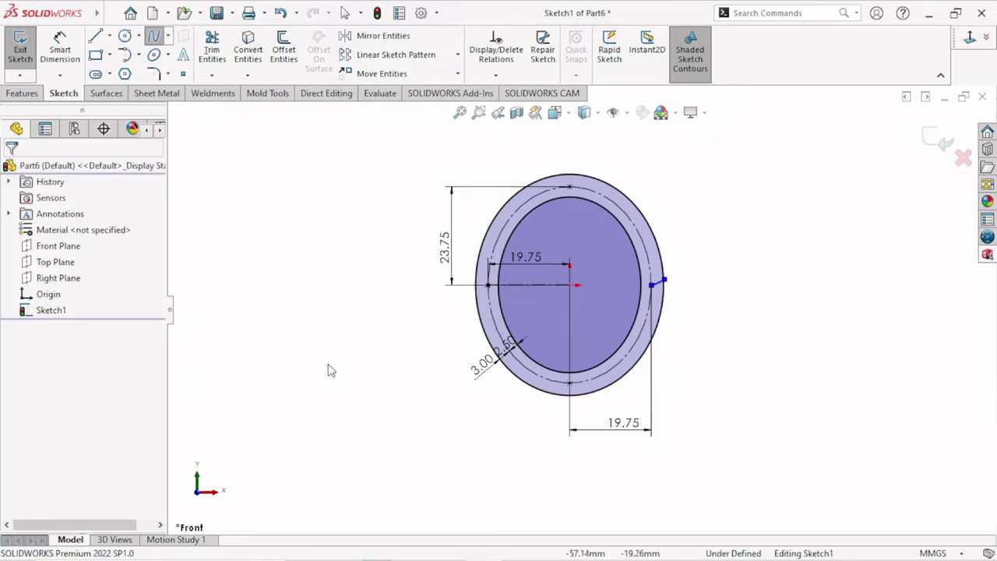
pyautogui.scroll(-3, 663, 320)
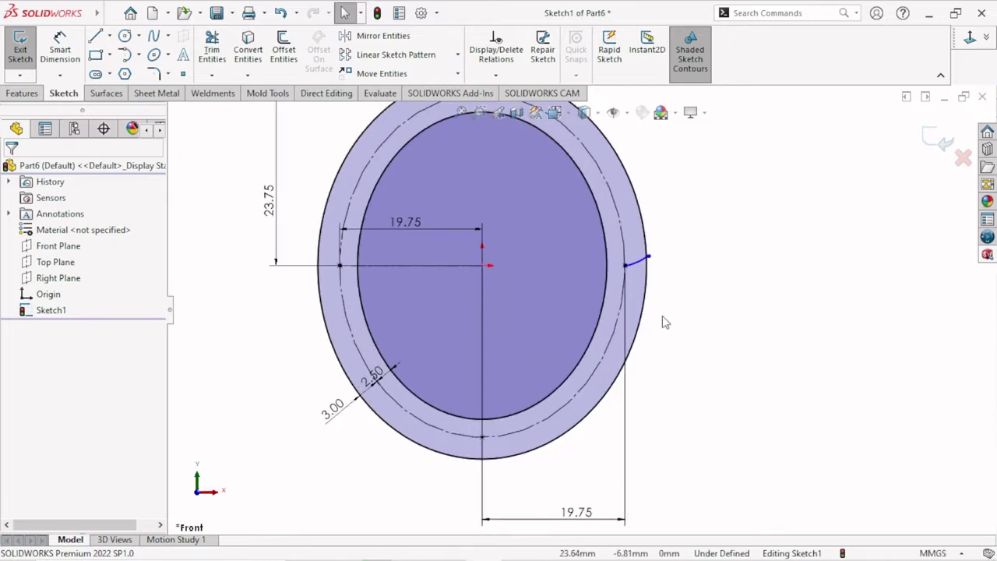
pyautogui.scroll(-1, 690, 311)
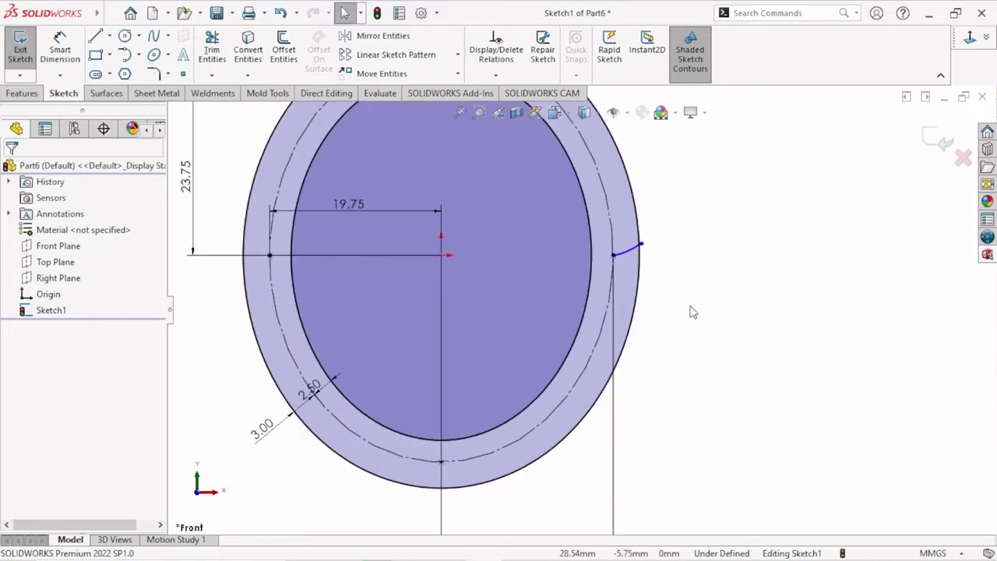
pyautogui.scroll(1, 577, 436)
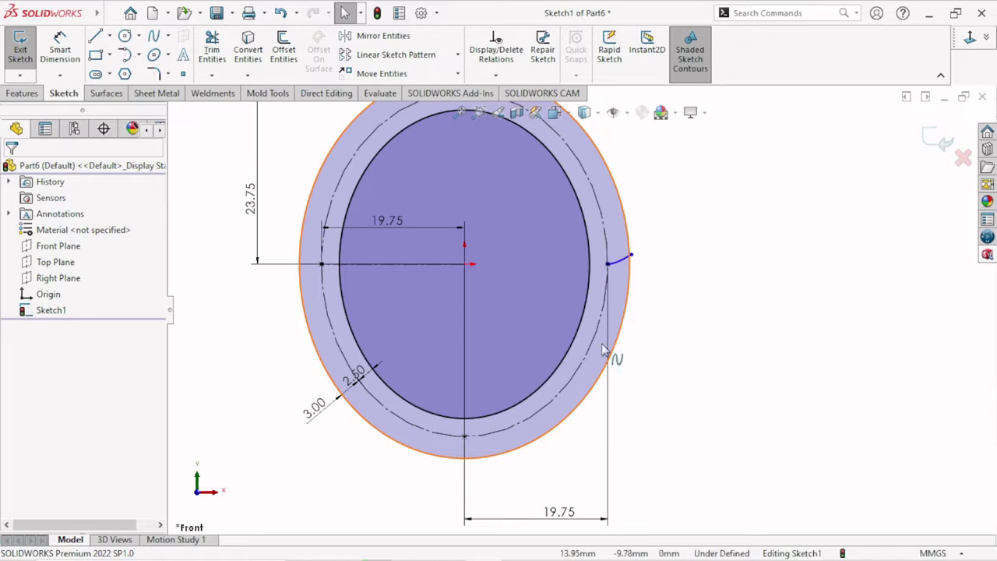
pyautogui.scroll(2, 613, 316)
pyautogui.scroll(-1, 617, 230)
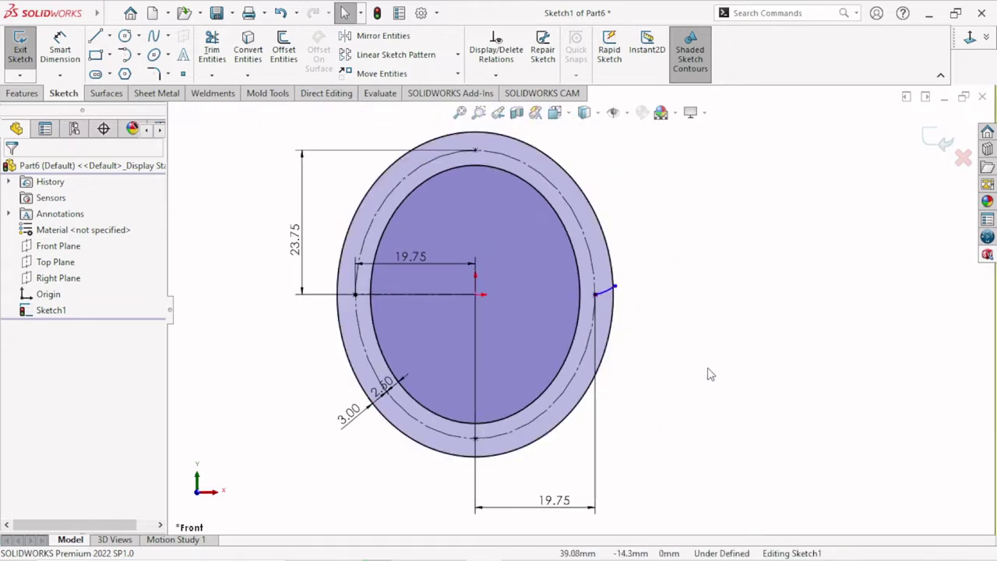
pyautogui.scroll(-3, 652, 332)
pyautogui.scroll(-2, 662, 342)
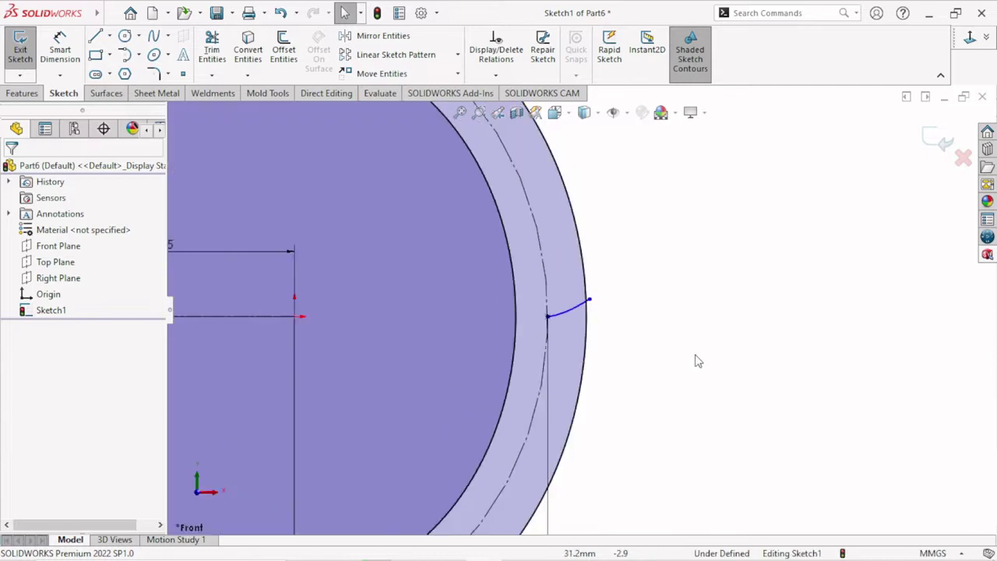
pyautogui.scroll(1, 659, 393)
pyautogui.scroll(2, 659, 399)
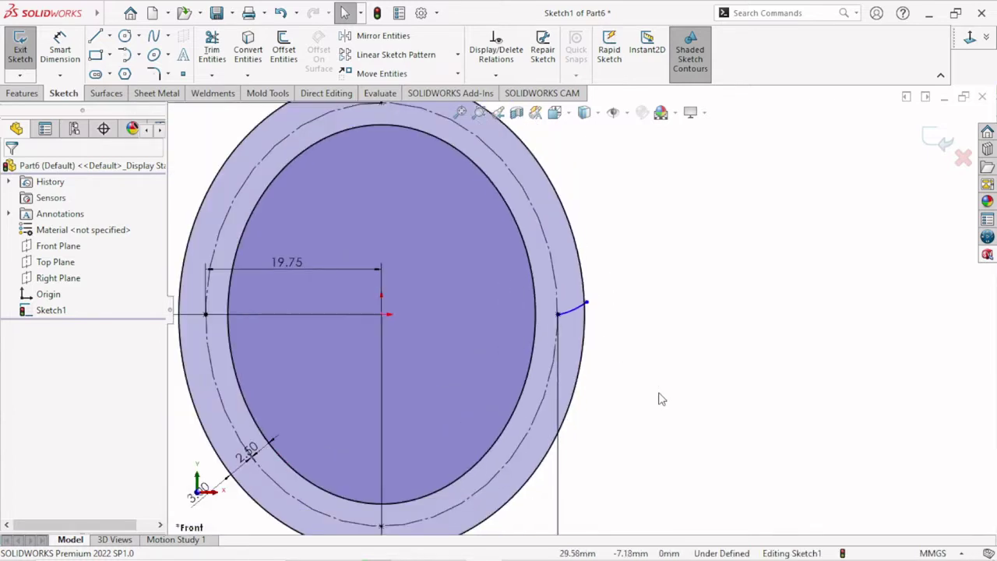
pyautogui.scroll(1, 658, 399)
pyautogui.scroll(1, 658, 399)
pyautogui.scroll(1, 659, 397)
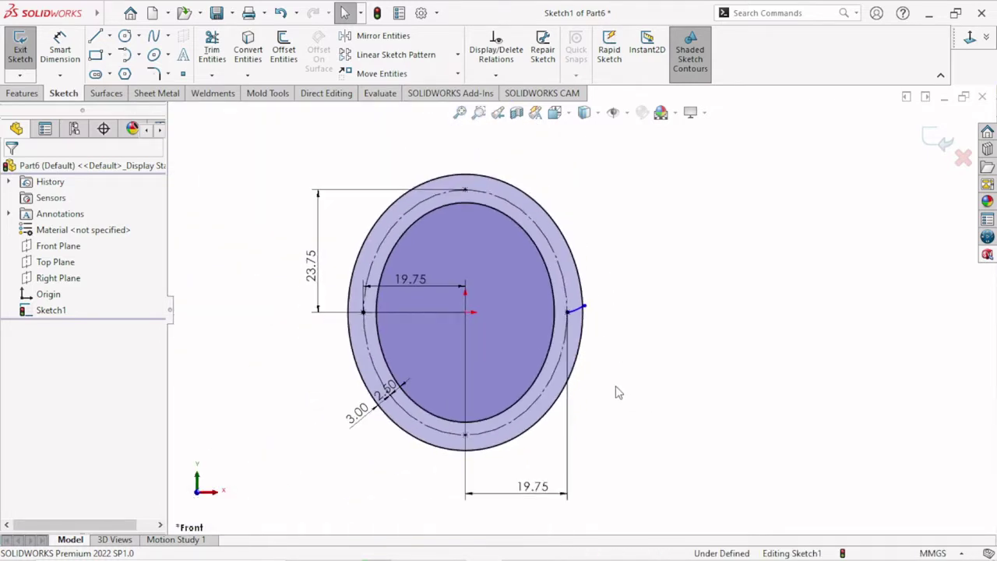
pyautogui.scroll(-1, 410, 324)
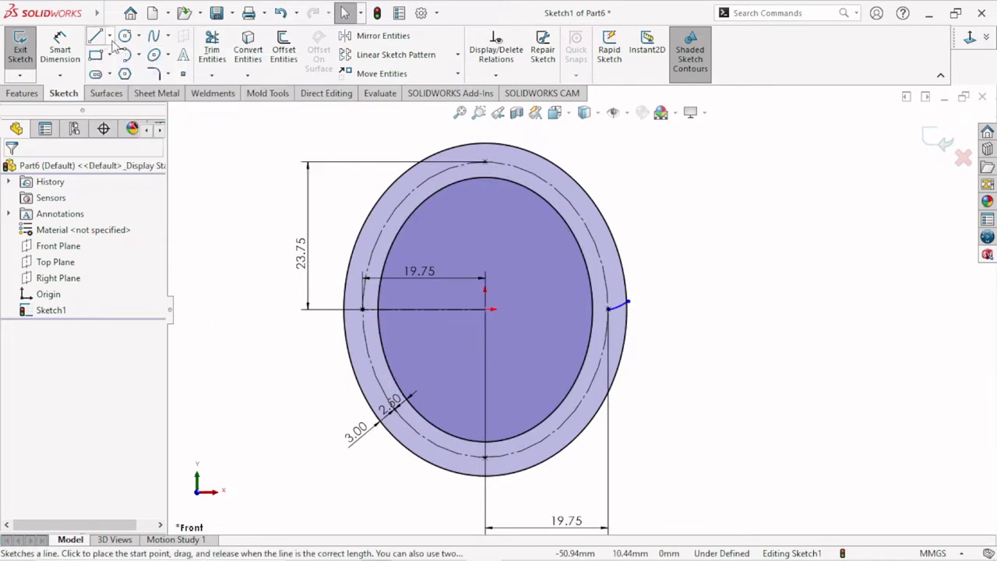
# Draw a construction centerline from the origin to the involute curve's start point.
pyautogui.click(124, 73)
pyautogui.click(110, 36)
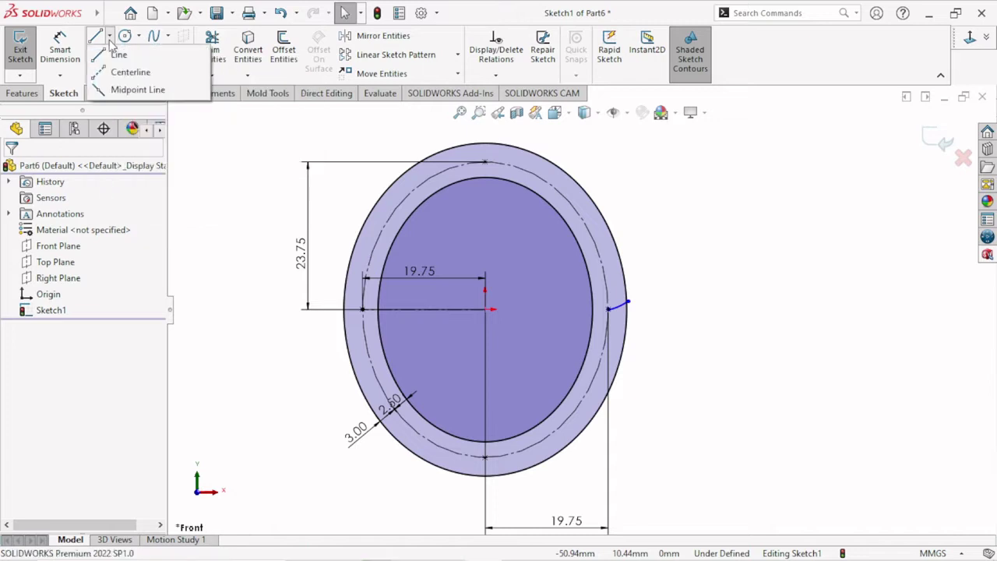
pyautogui.click(113, 70)
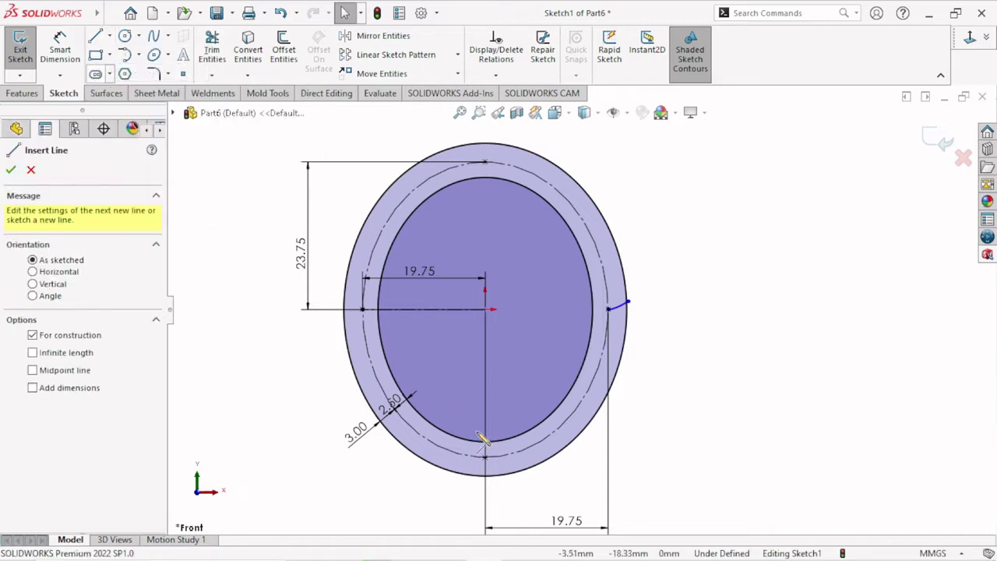
pyautogui.click(485, 309)
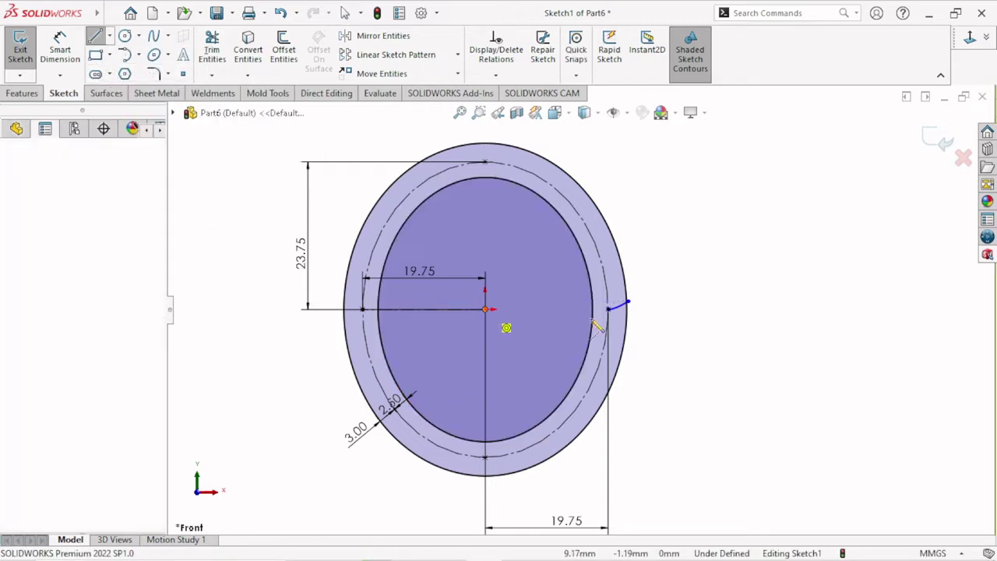
pyautogui.click(609, 310)
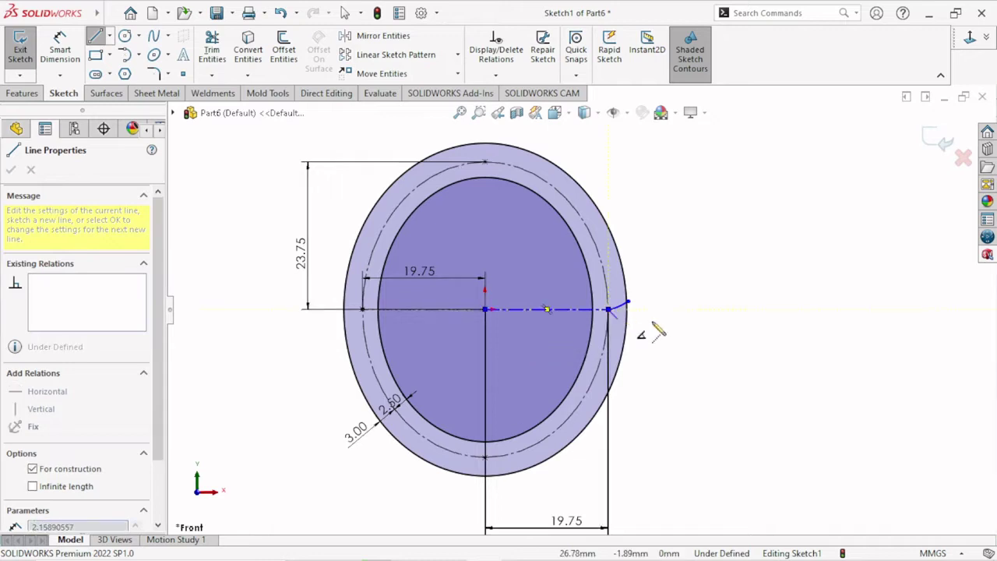
pyautogui.rightClick(656, 262)
pyautogui.click(690, 285)
# Delete that centerline and clear the selection.
pyautogui.press('Escape')
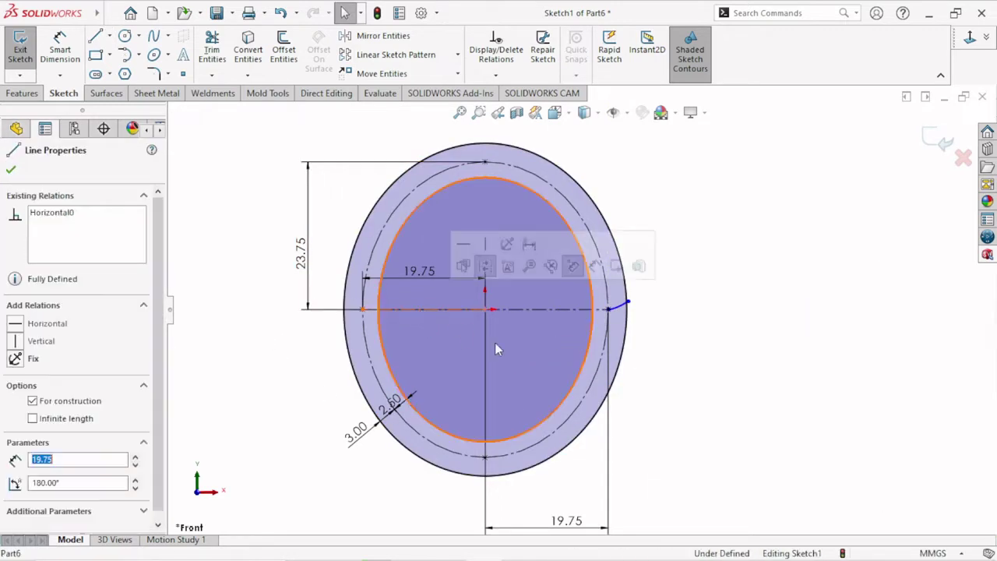
pyautogui.press('Delete')
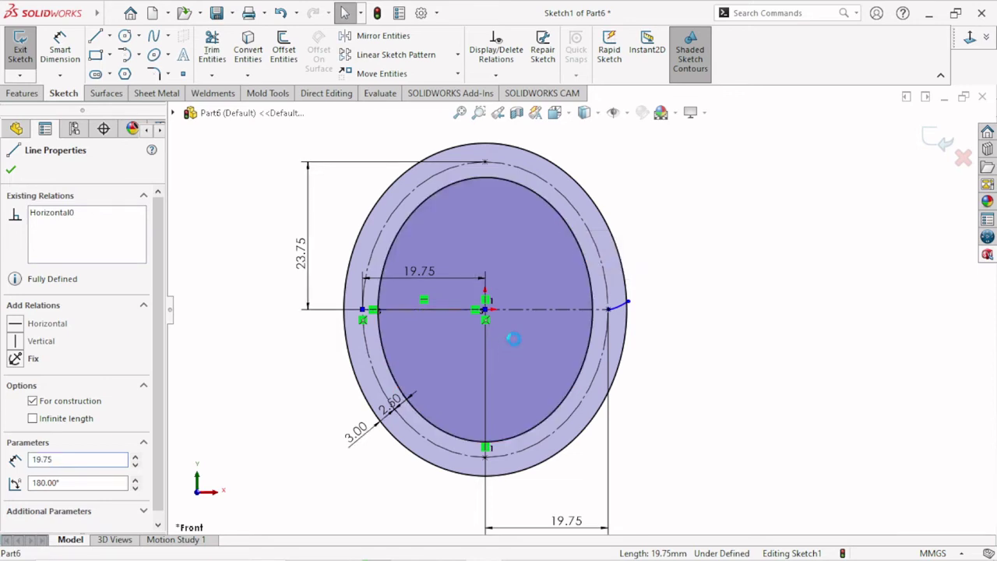
pyautogui.click(418, 273)
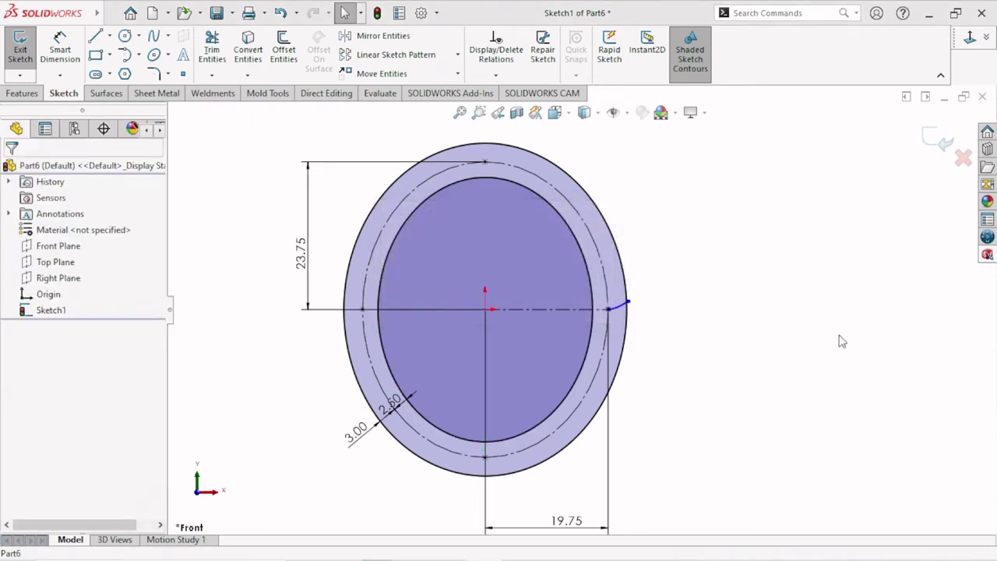
pyautogui.click(429, 309)
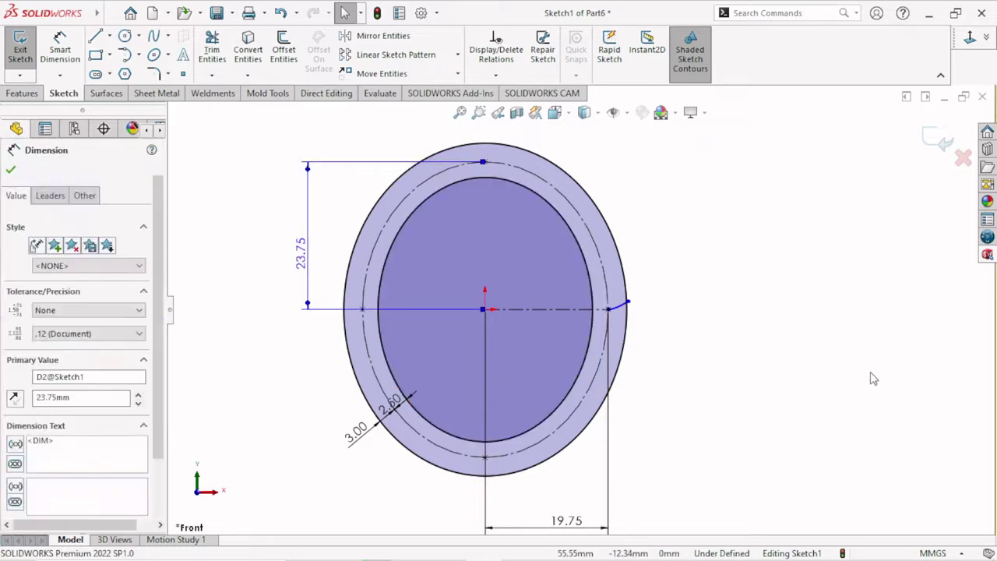
pyautogui.click(708, 351)
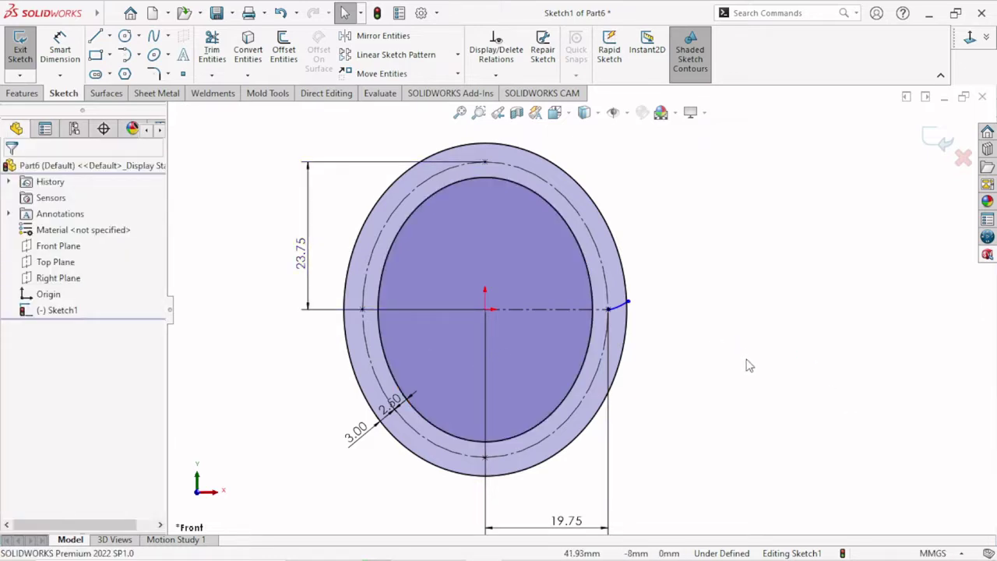
pyautogui.hotkey('alt', 'f')
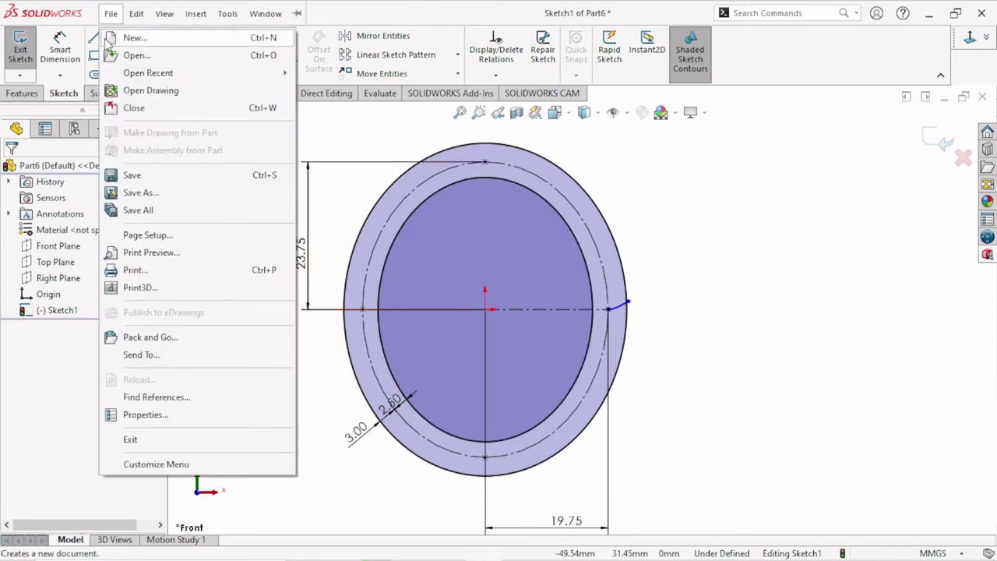
pyautogui.press('Escape')
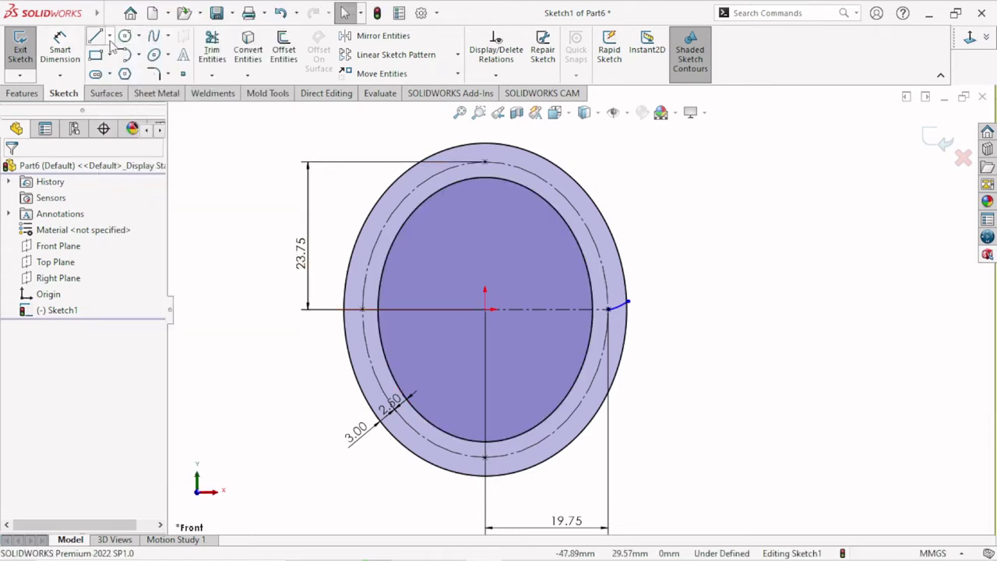
# Draw a centerline from the origin angled slightly down to the dashed pitch ellipse.
pyautogui.click(109, 36)
pyautogui.click(98, 71)
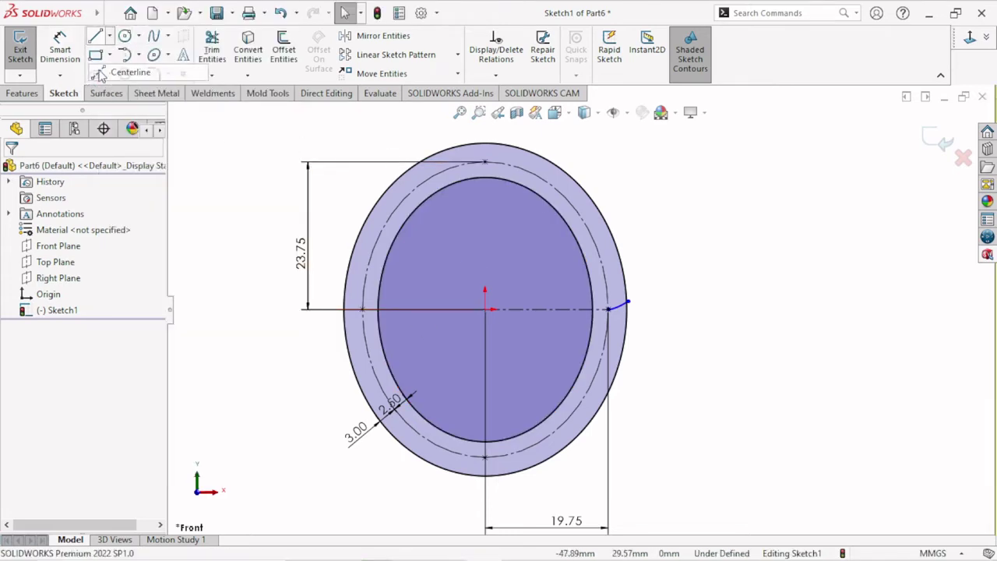
pyautogui.click(484, 309)
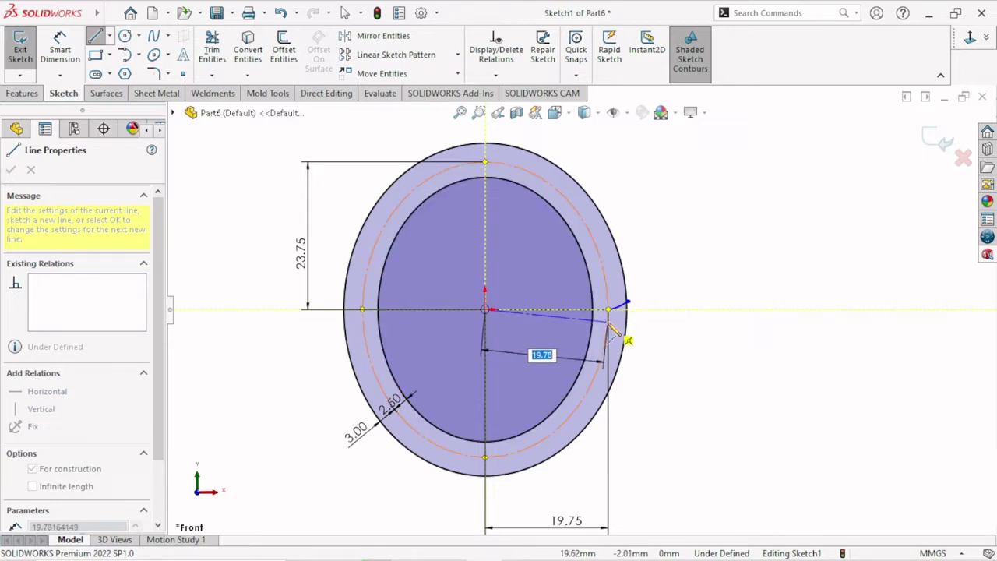
pyautogui.click(616, 328)
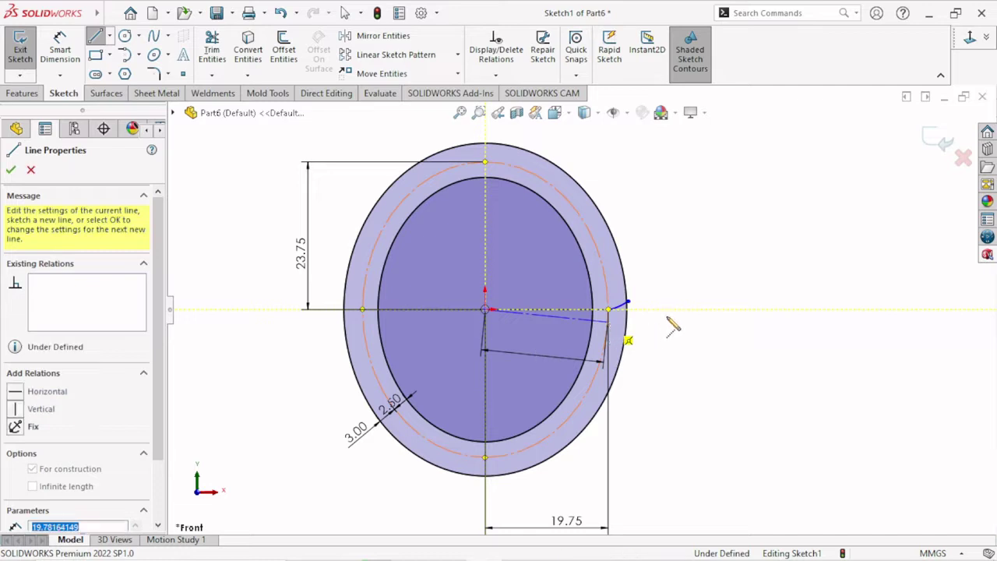
pyautogui.rightClick(665, 315)
pyautogui.click(701, 345)
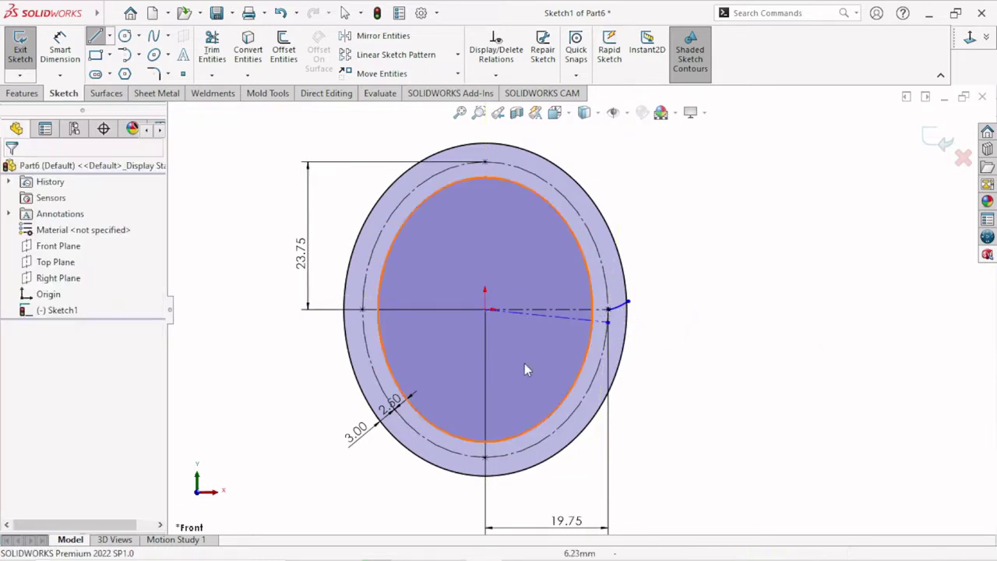
pyautogui.scroll(-5, 499, 372)
pyautogui.scroll(-1, 601, 326)
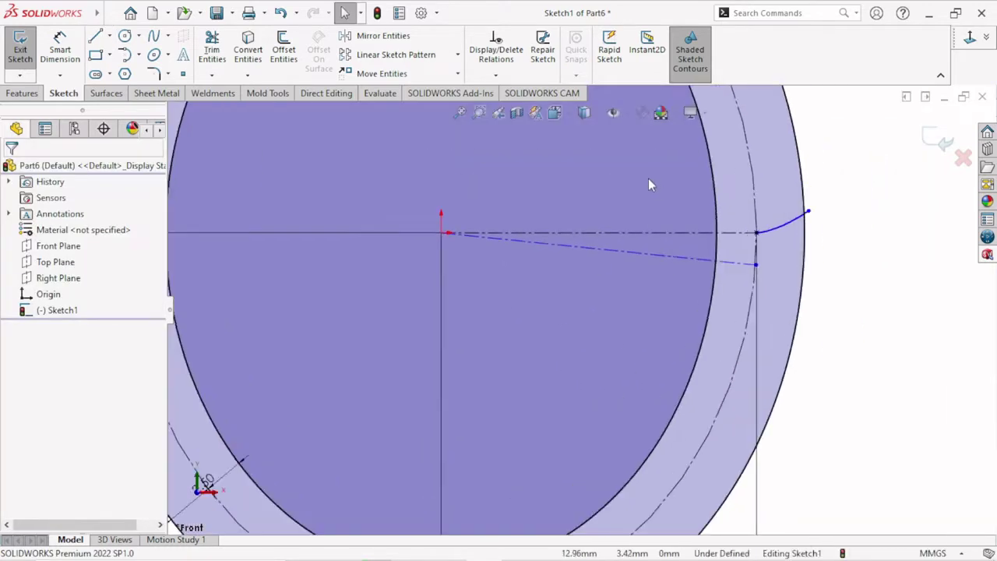
# Add a 2.75° angle dimension between the horizontal and angled centerlines.
pyautogui.click(60, 49)
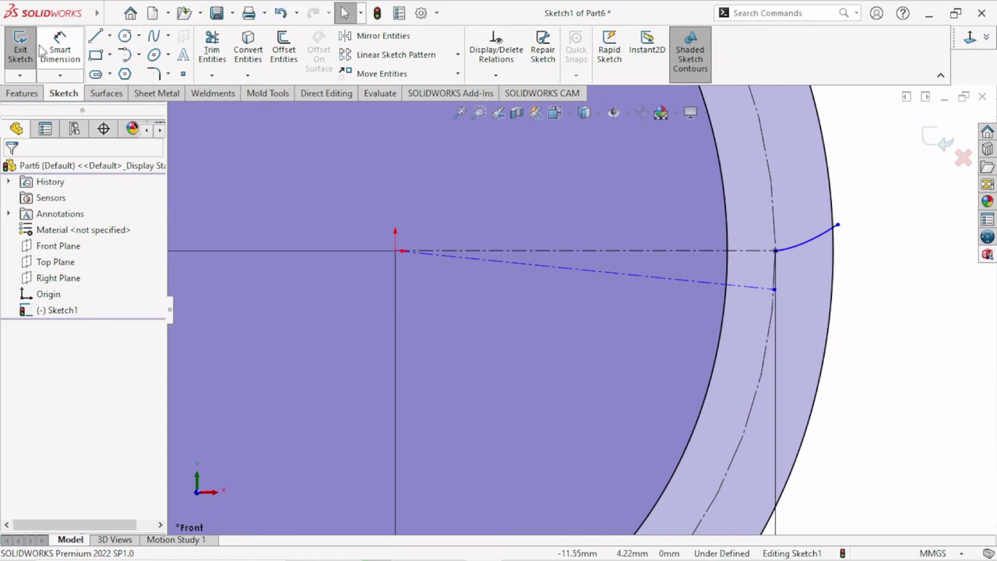
pyautogui.click(623, 262)
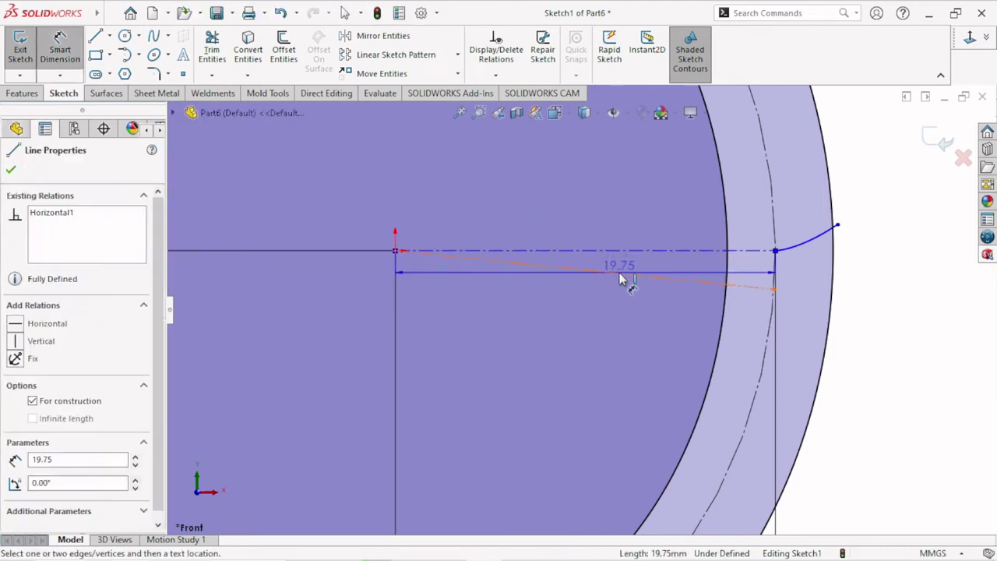
pyautogui.click(622, 274)
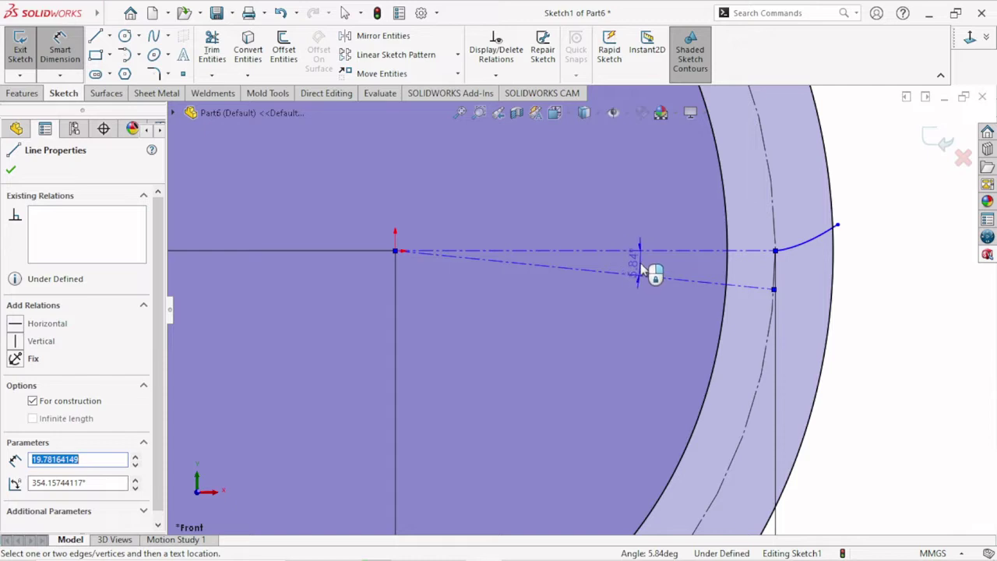
pyautogui.click(640, 268)
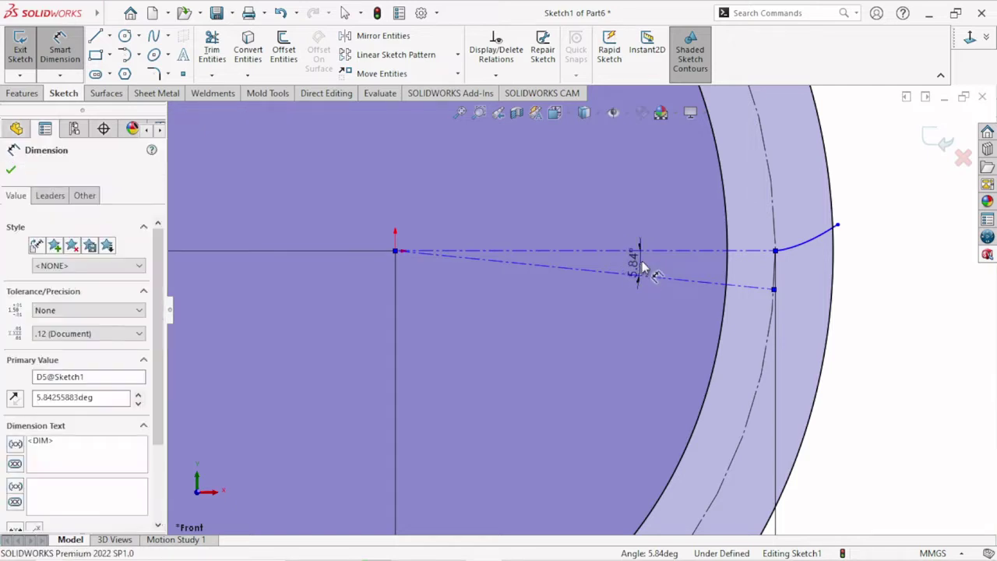
pyautogui.write('2')
pyautogui.write('.7')
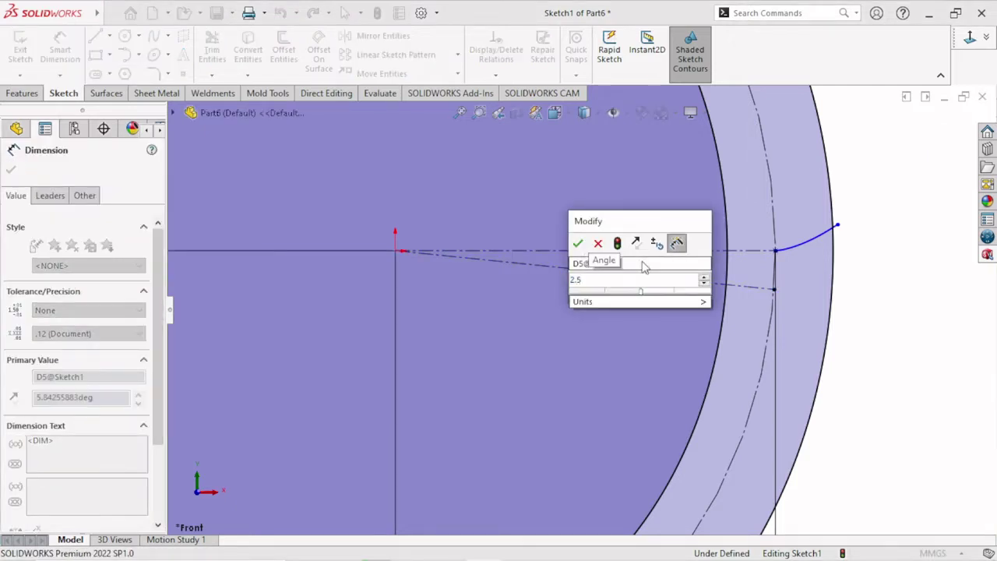
pyautogui.write('5')
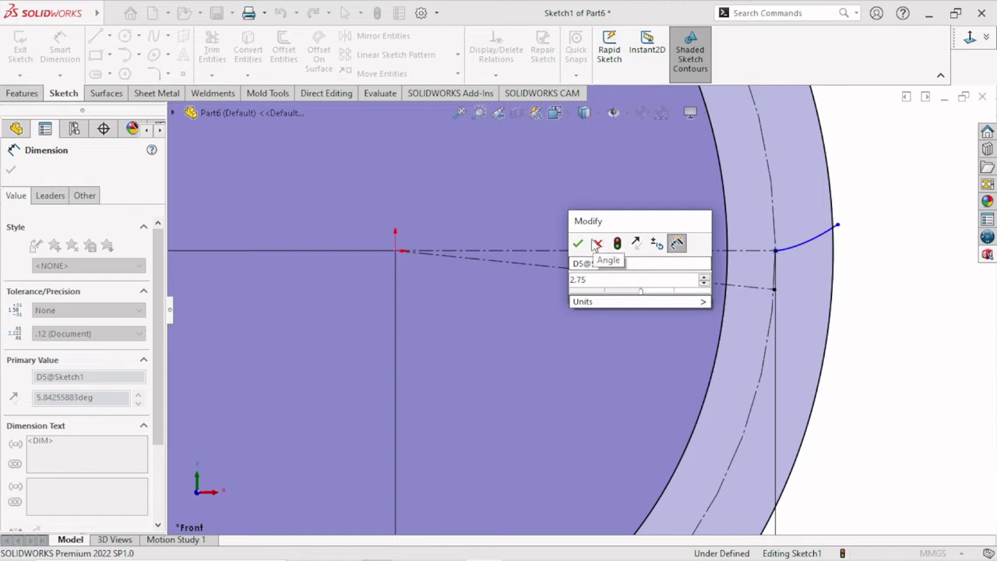
pyautogui.click(578, 245)
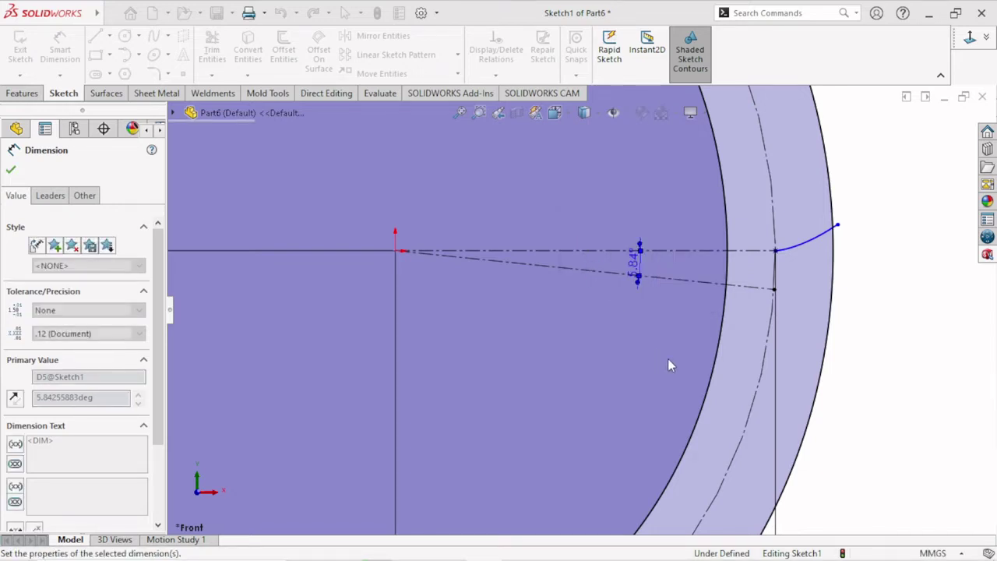
pyautogui.scroll(1, 734, 273)
pyautogui.scroll(1, 723, 268)
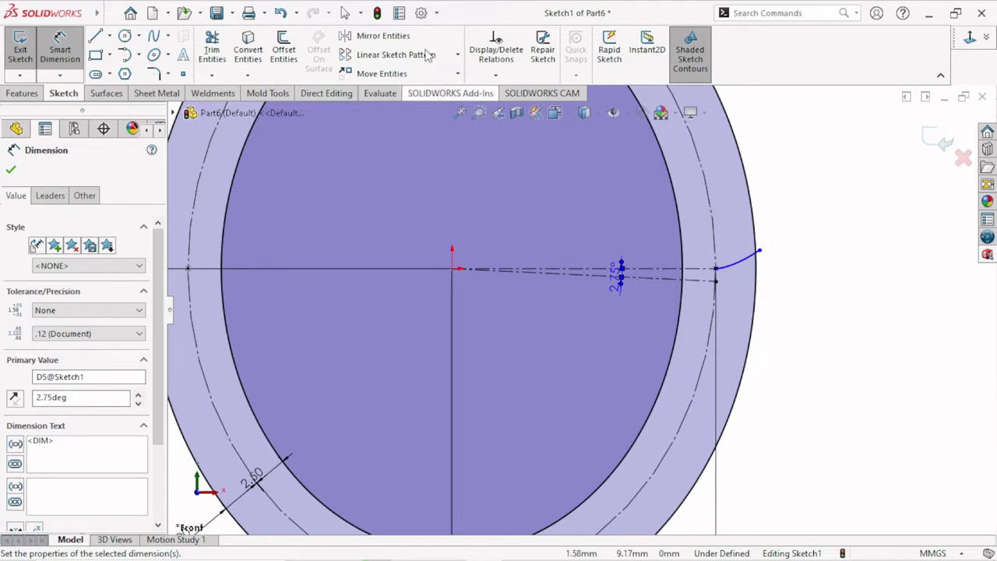
pyautogui.click(11, 172)
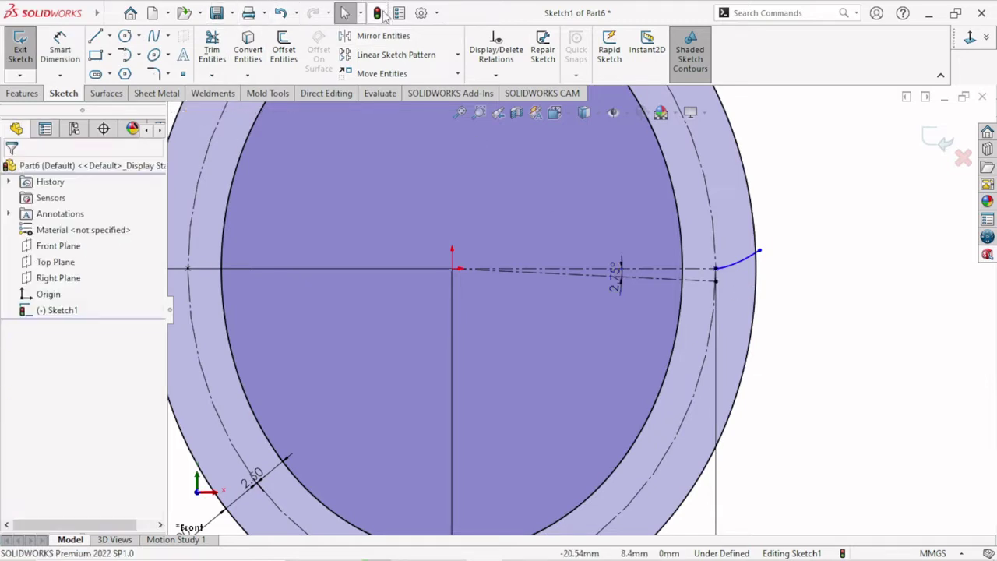
# Mirror Equation Curve6 about angled centerline Line3, accept the warning, and zoom to fit.
pyautogui.press('m')
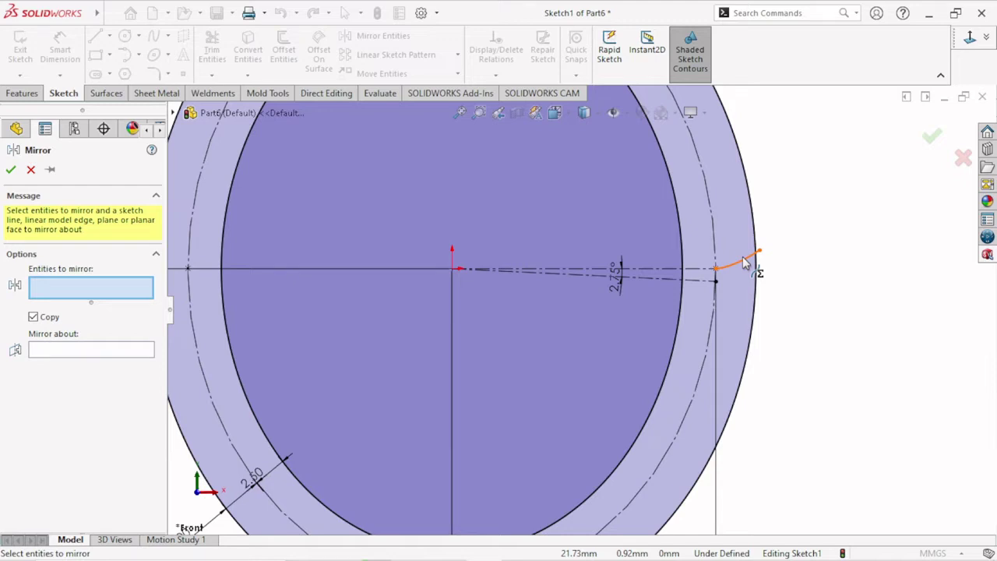
pyautogui.click(744, 261)
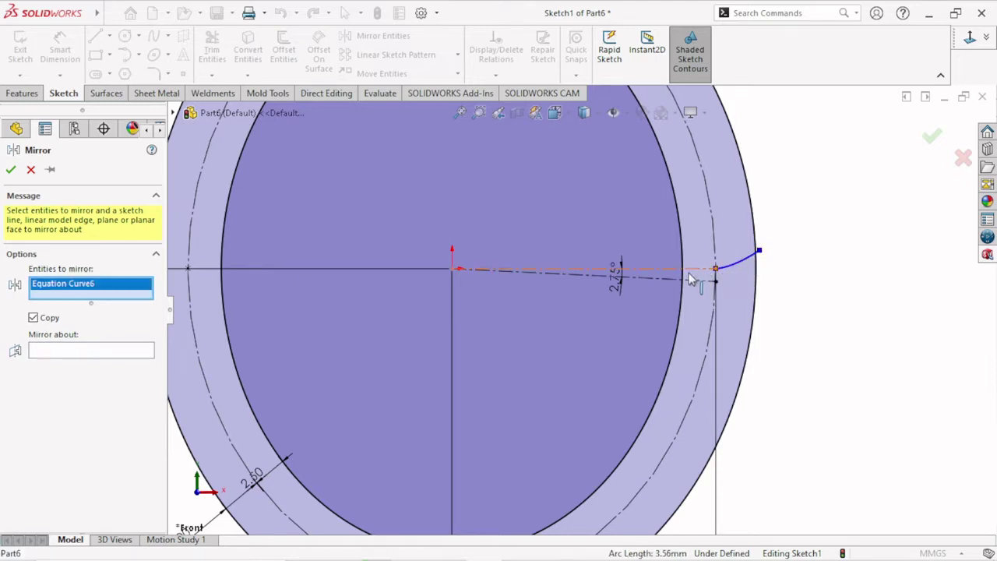
pyautogui.click(53, 354)
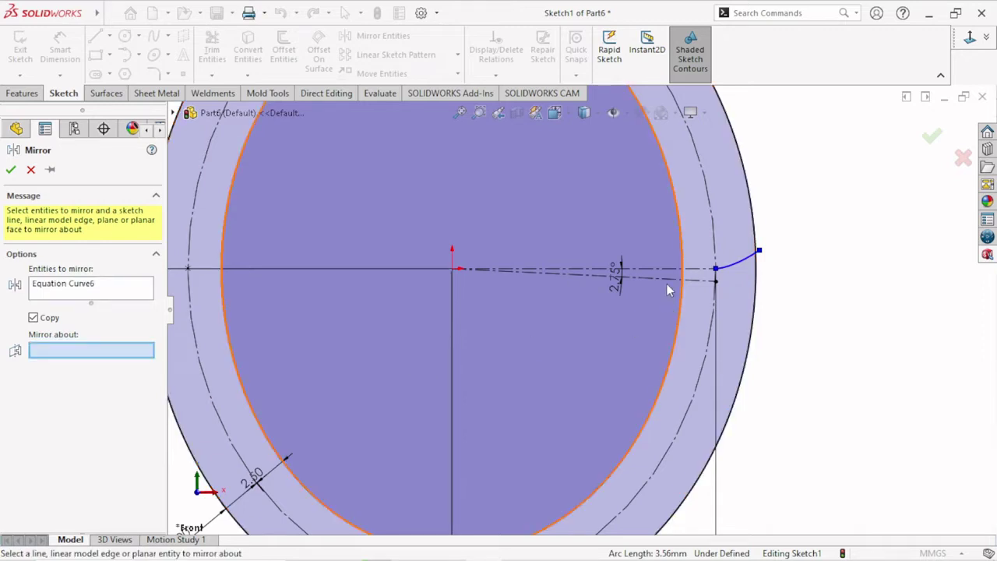
pyautogui.click(667, 280)
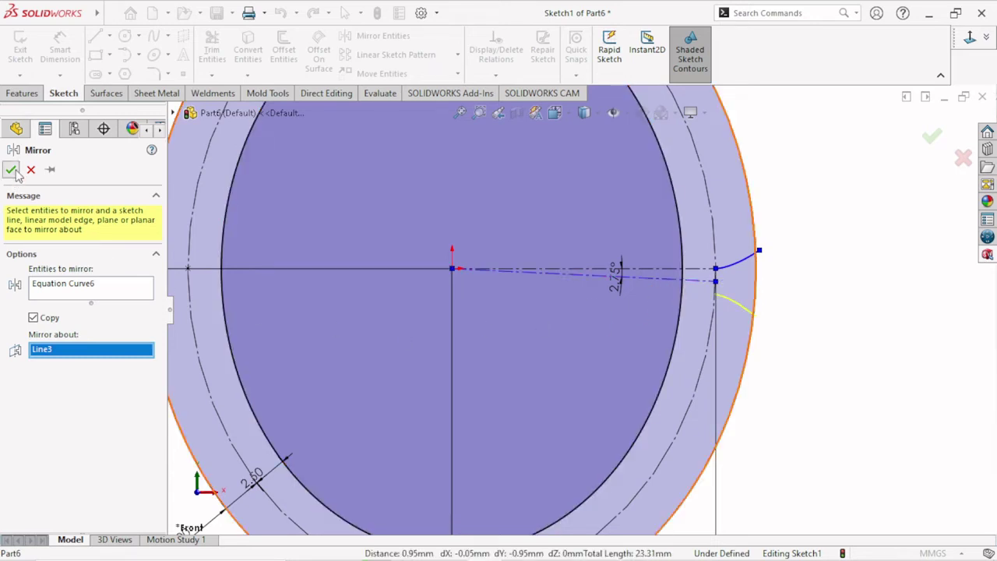
pyautogui.press('Return')
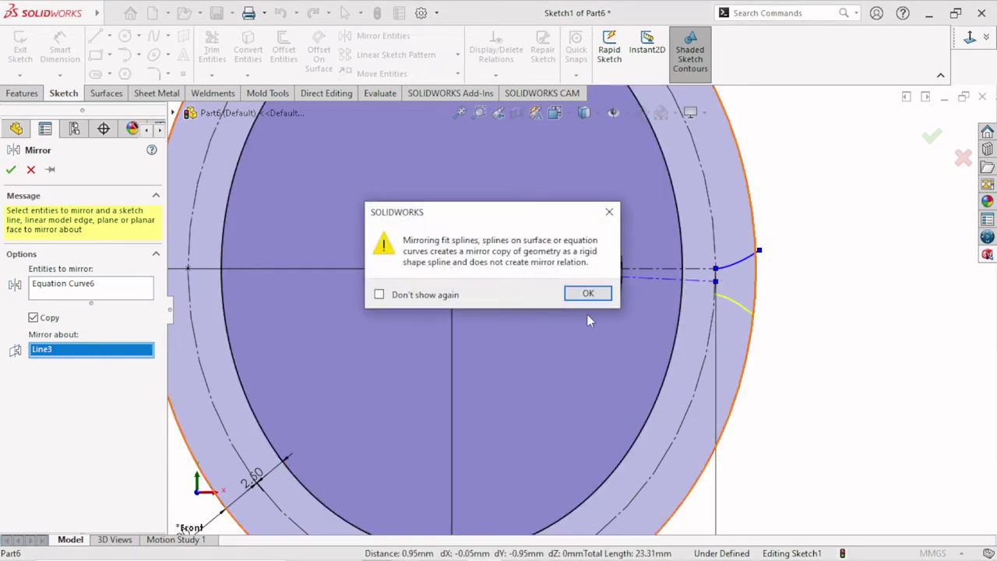
pyautogui.click(574, 295)
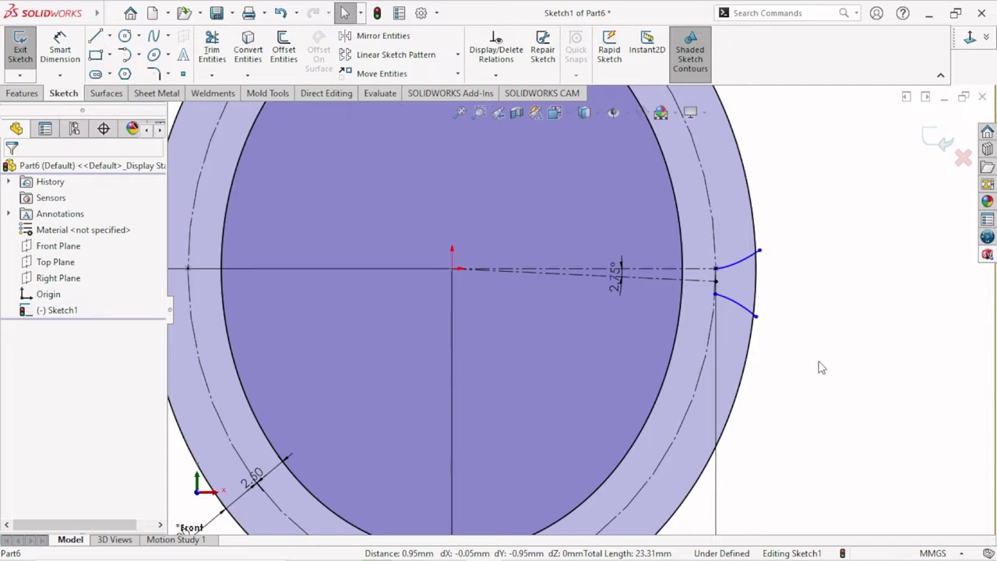
pyautogui.press('f')
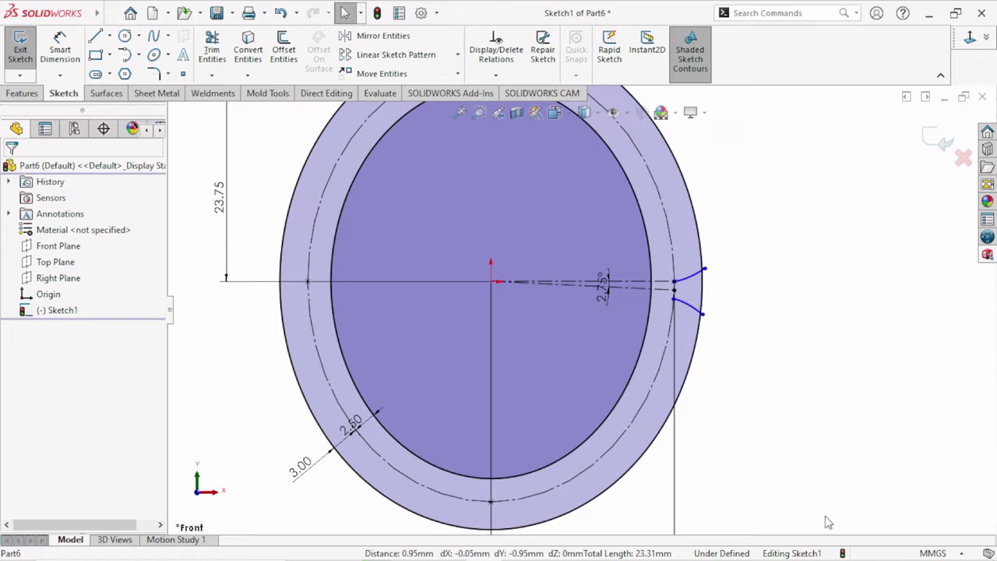
pyautogui.scroll(2, 682, 374)
pyautogui.scroll(-1, 615, 343)
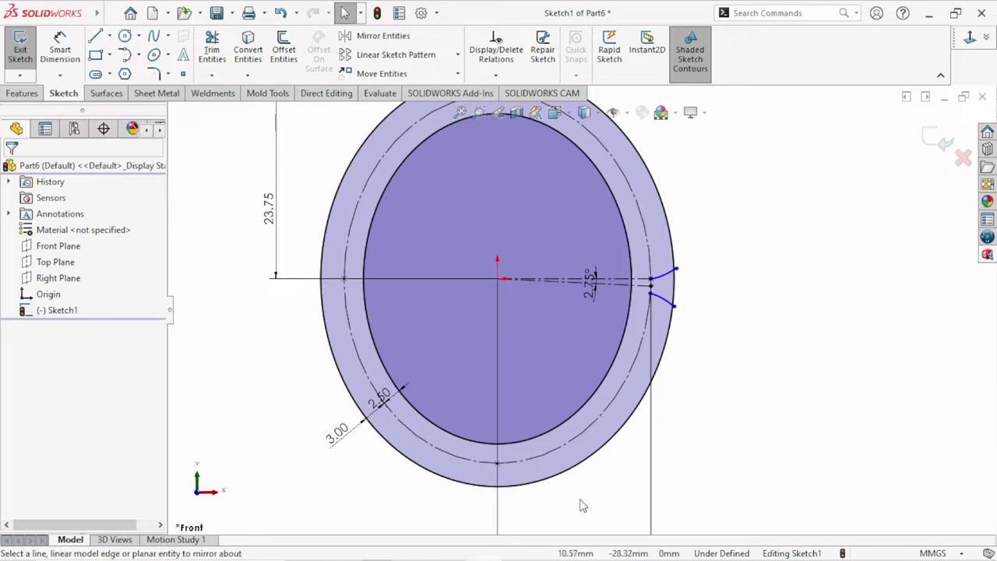
pyautogui.scroll(2, 499, 327)
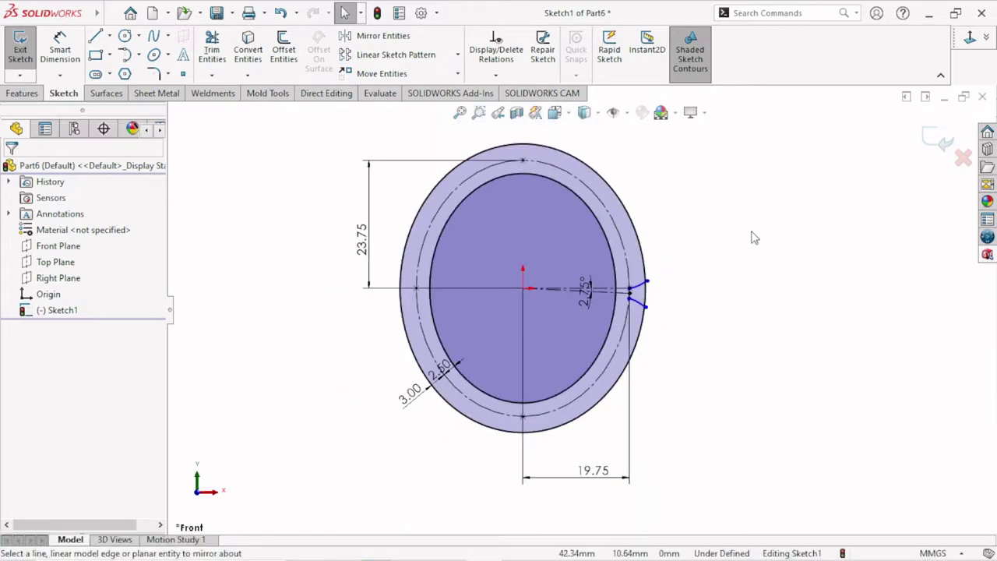
pyautogui.scroll(-2, 510, 183)
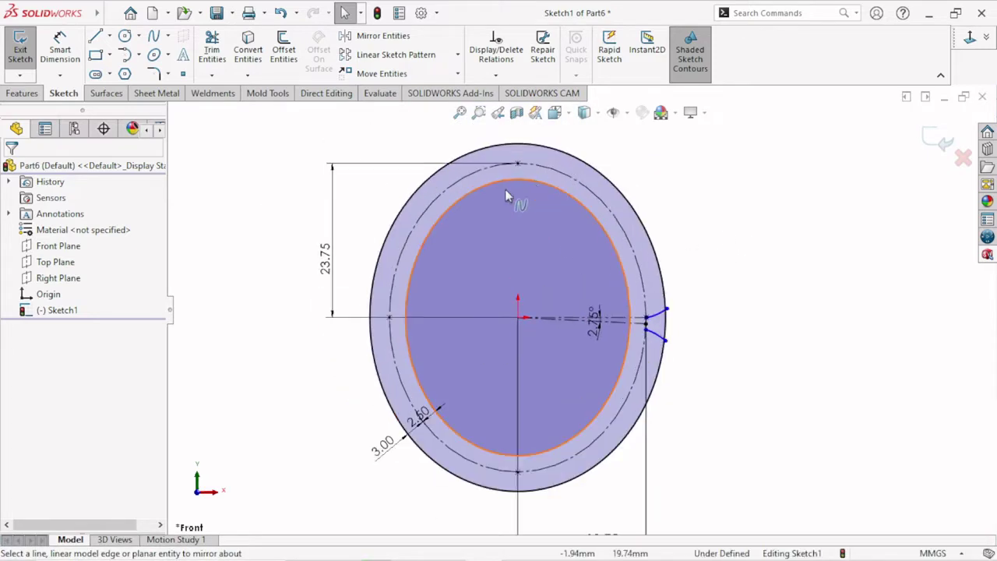
# Draw a circle centred on the vertical axis above the origin, near the ring's top.
pyautogui.click(124, 37)
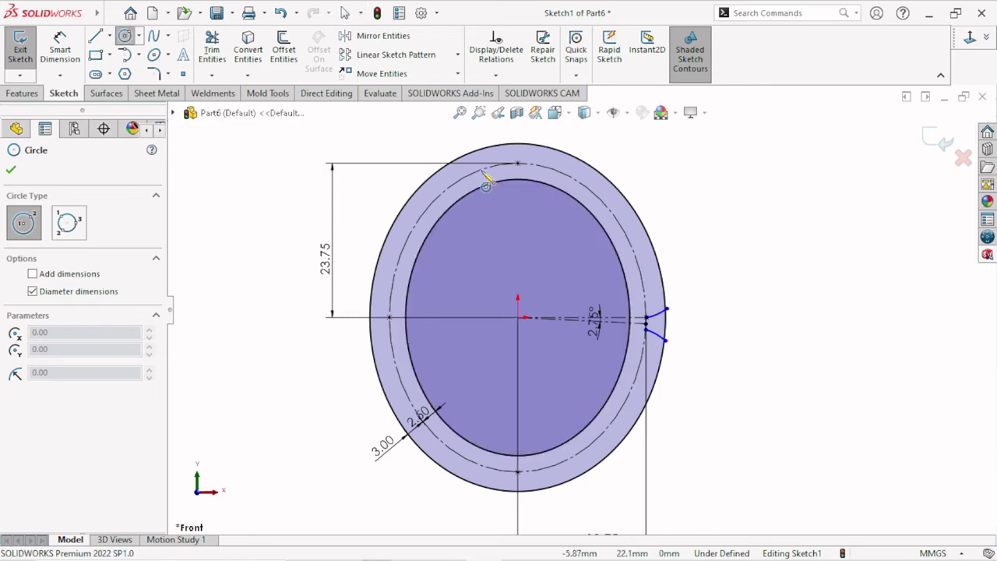
pyautogui.click(517, 218)
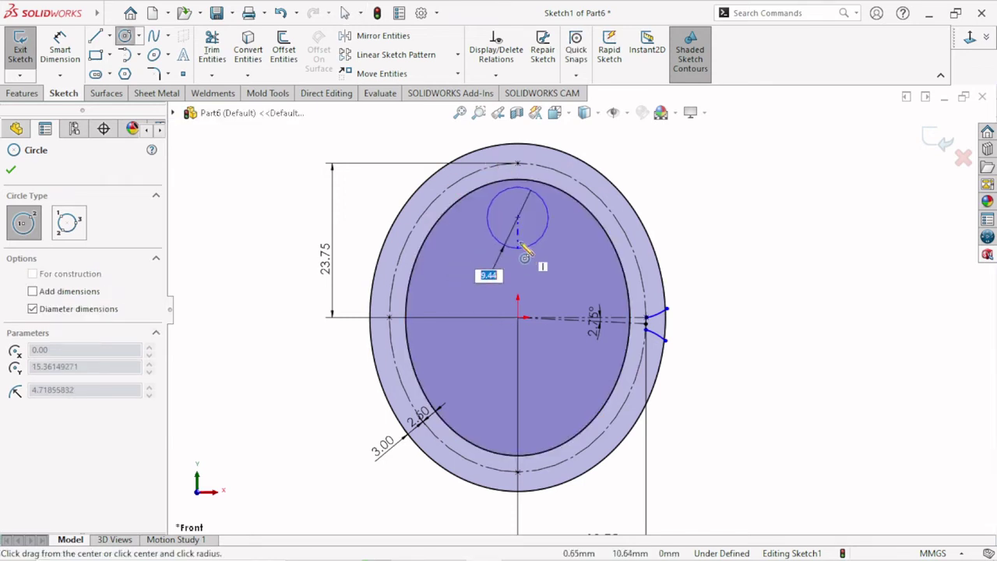
pyautogui.click(528, 245)
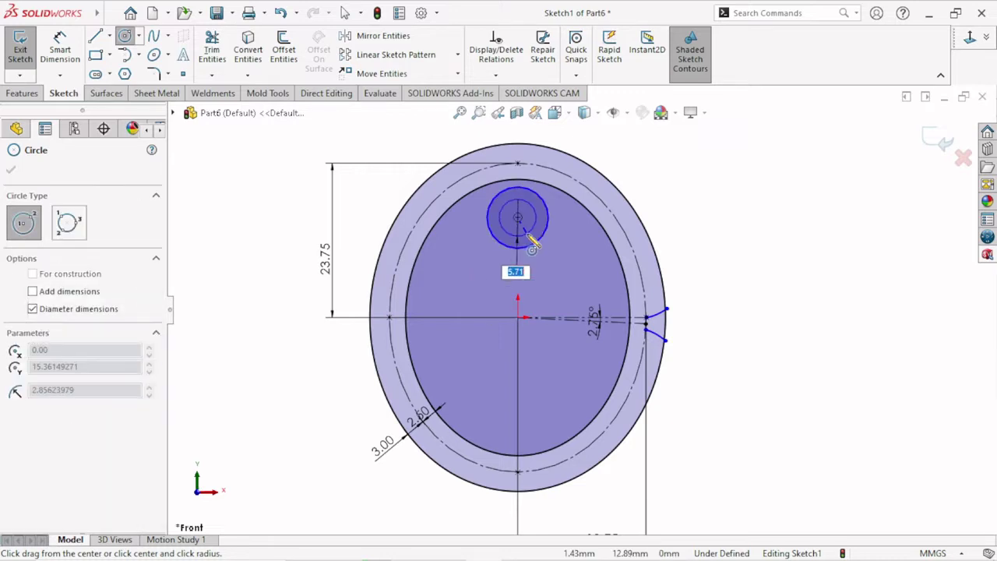
pyautogui.click(532, 246)
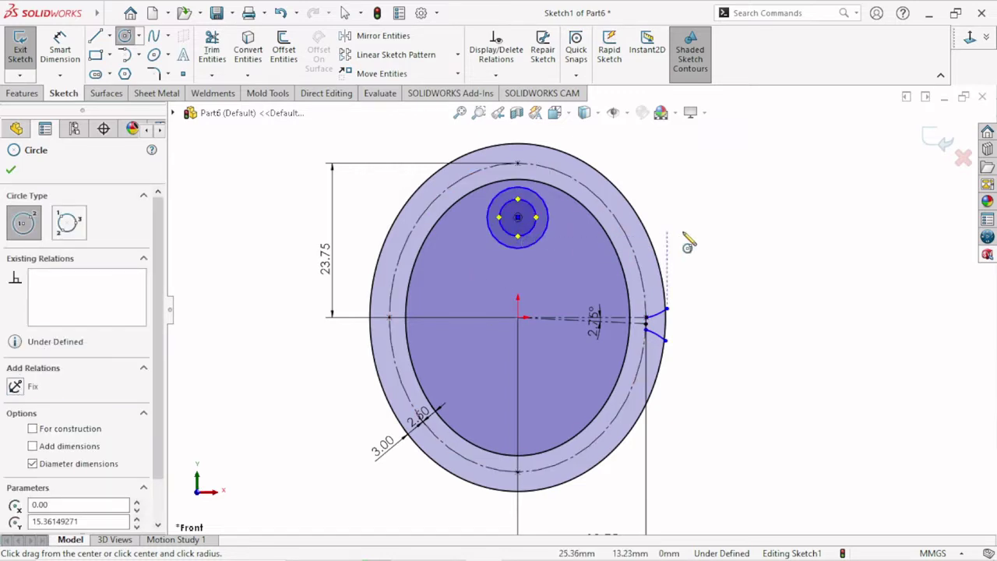
pyautogui.rightClick(746, 241)
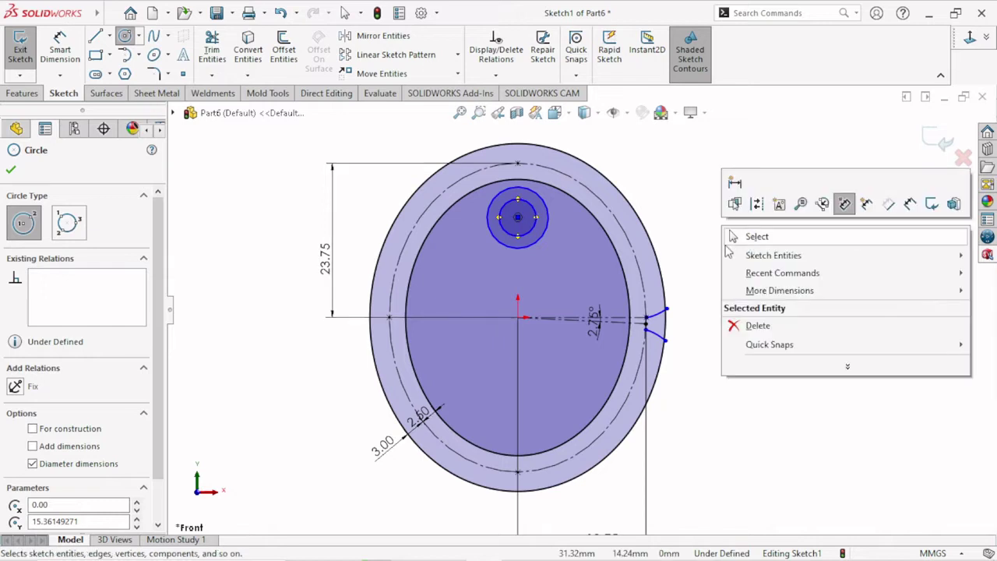
pyautogui.click(742, 237)
pyautogui.click(742, 241)
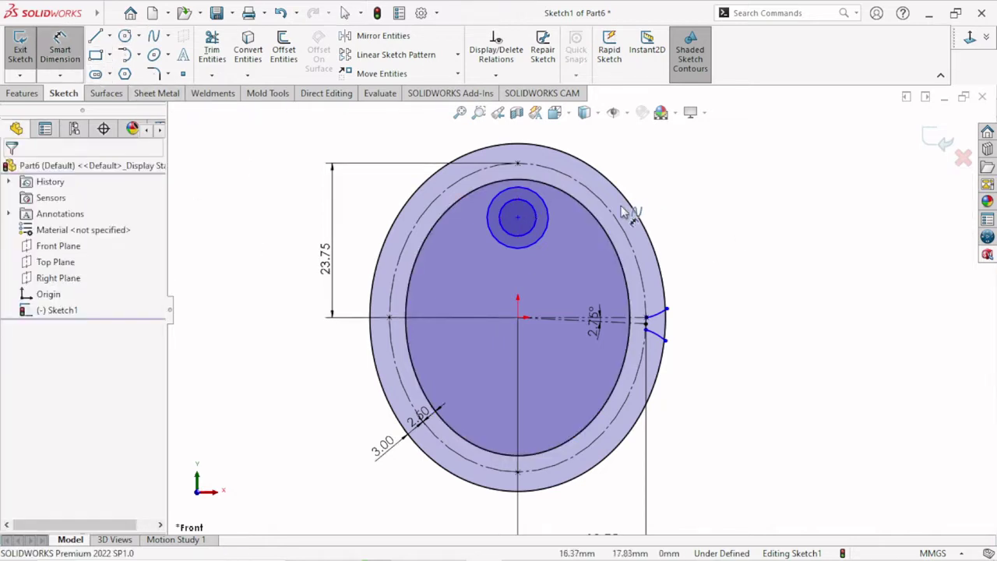
# Dimension the circle's diameter to 9.50 mm.
pyautogui.click(548, 212)
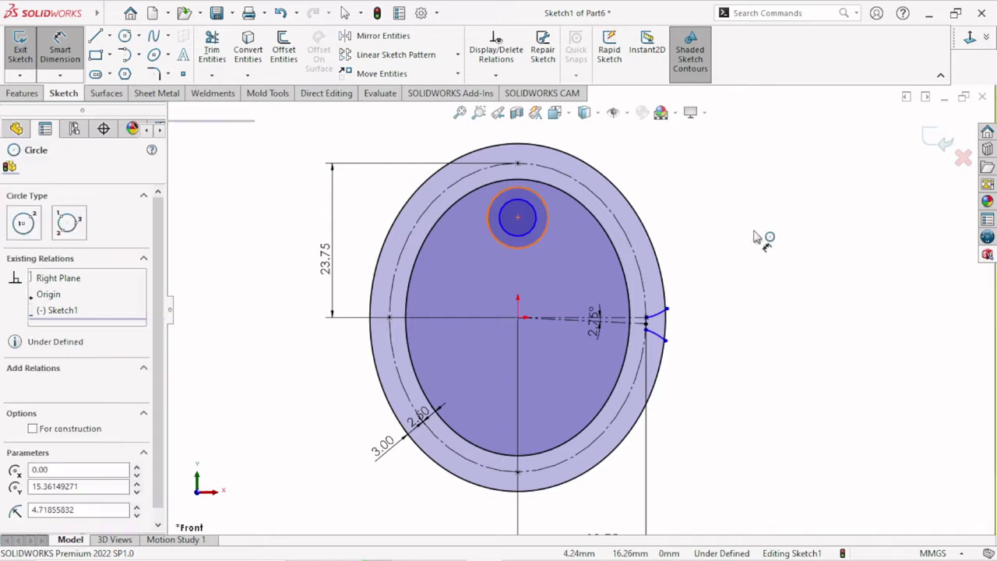
pyautogui.click(722, 228)
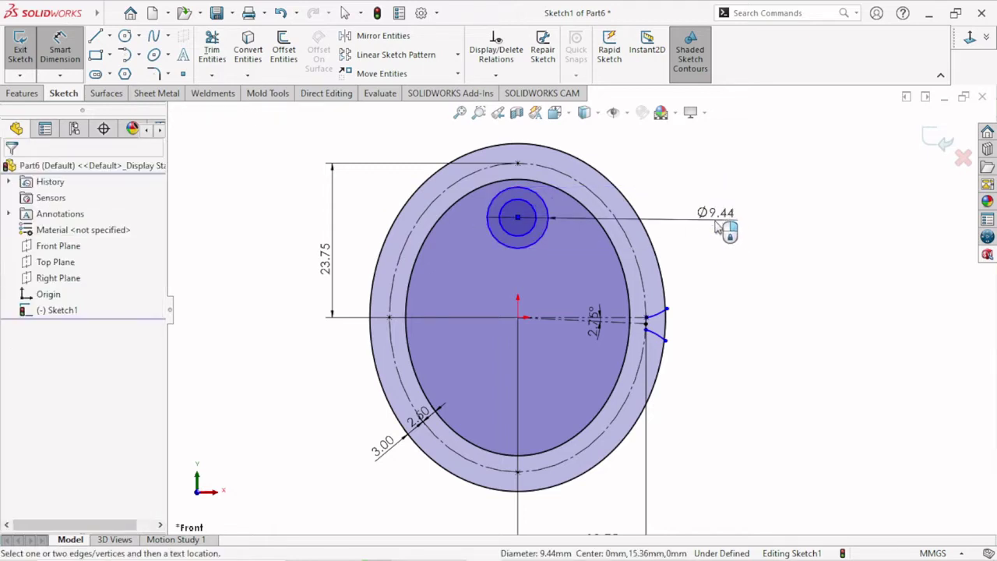
pyautogui.write('9.')
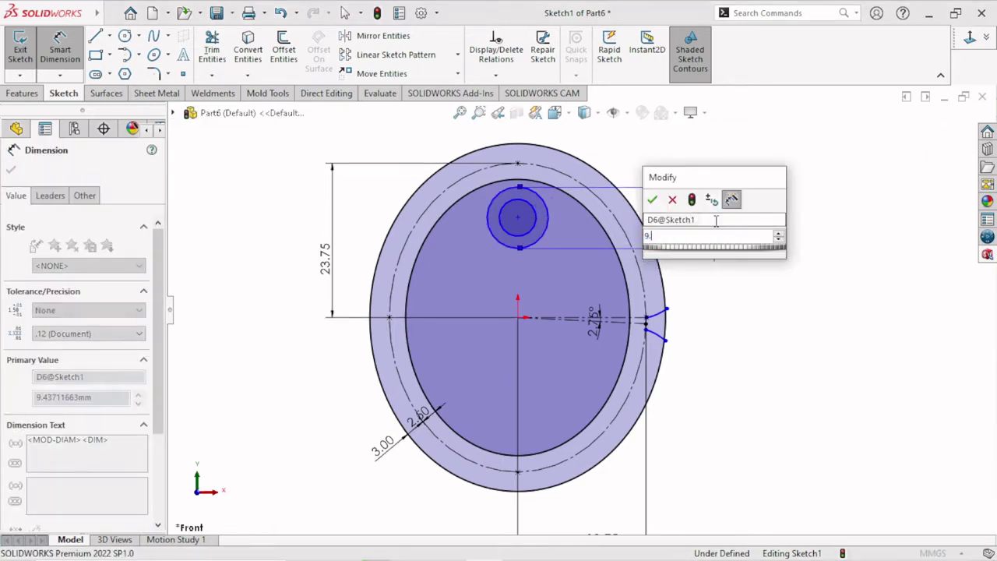
pyautogui.write('5')
pyautogui.click(677, 258)
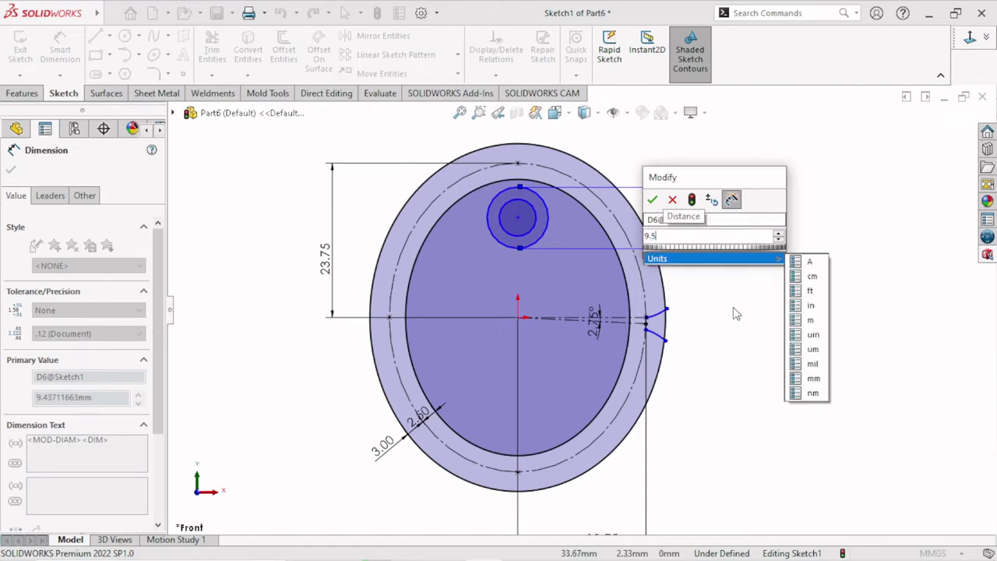
pyautogui.click(653, 200)
pyautogui.click(653, 200)
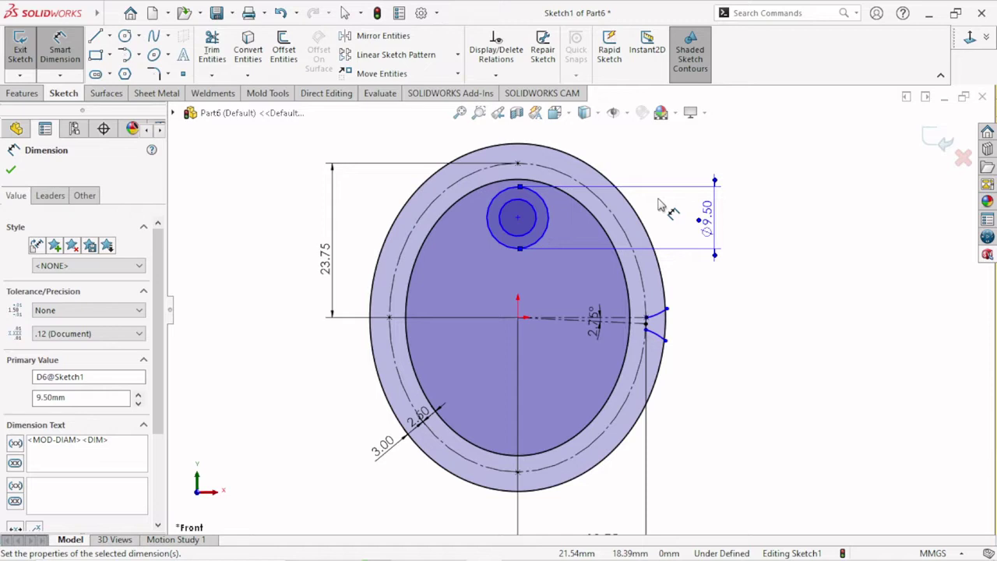
pyautogui.click(524, 241)
pyautogui.press('Escape')
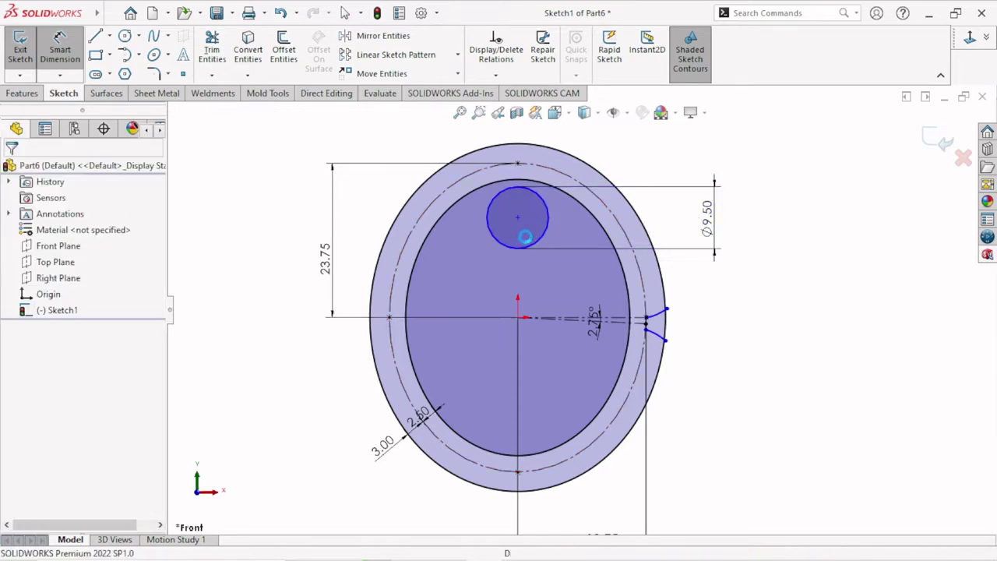
# Dimension the circle's centre 13.50 mm above the origin.
pyautogui.click(51, 62)
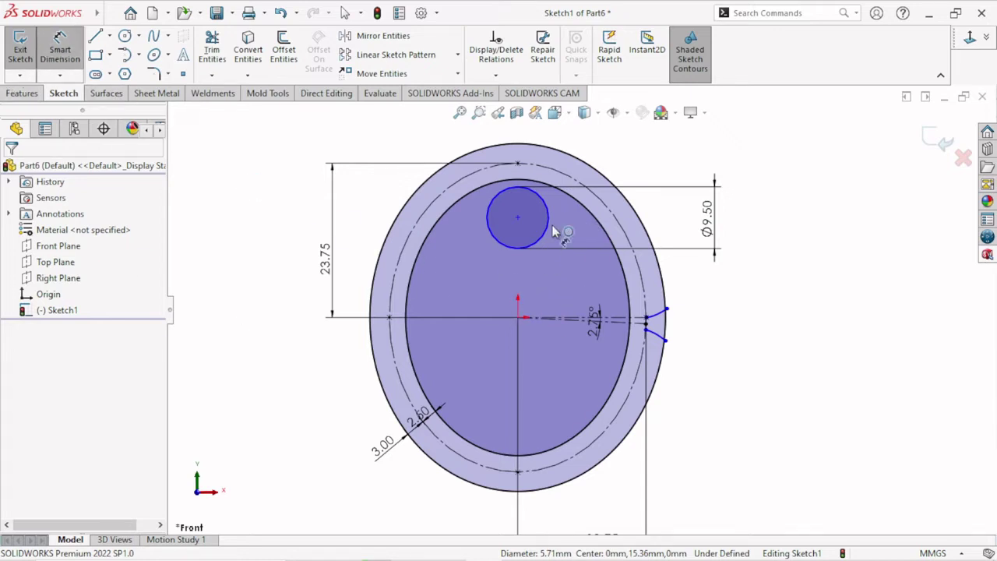
pyautogui.click(517, 218)
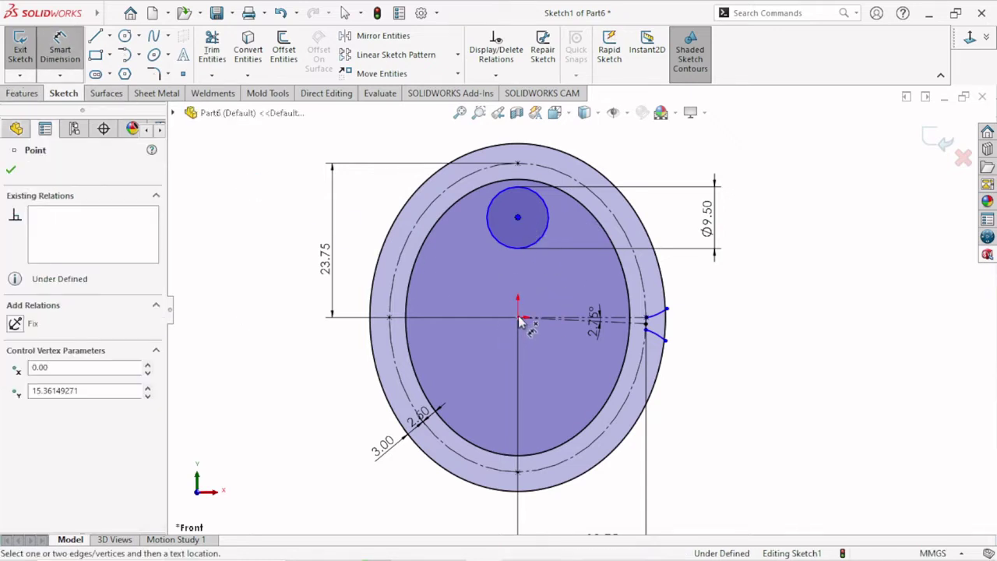
pyautogui.click(517, 317)
pyautogui.click(461, 277)
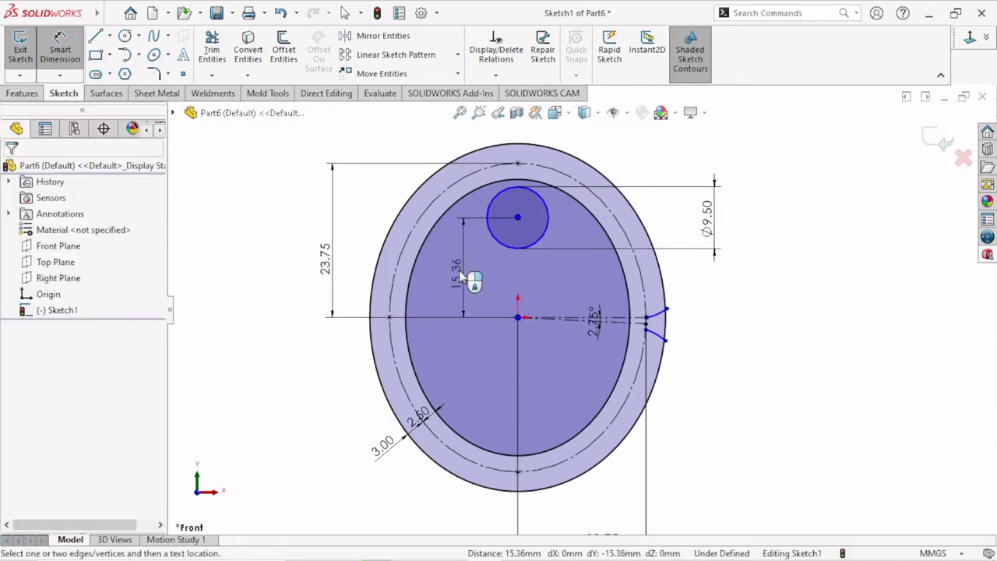
pyautogui.write('1')
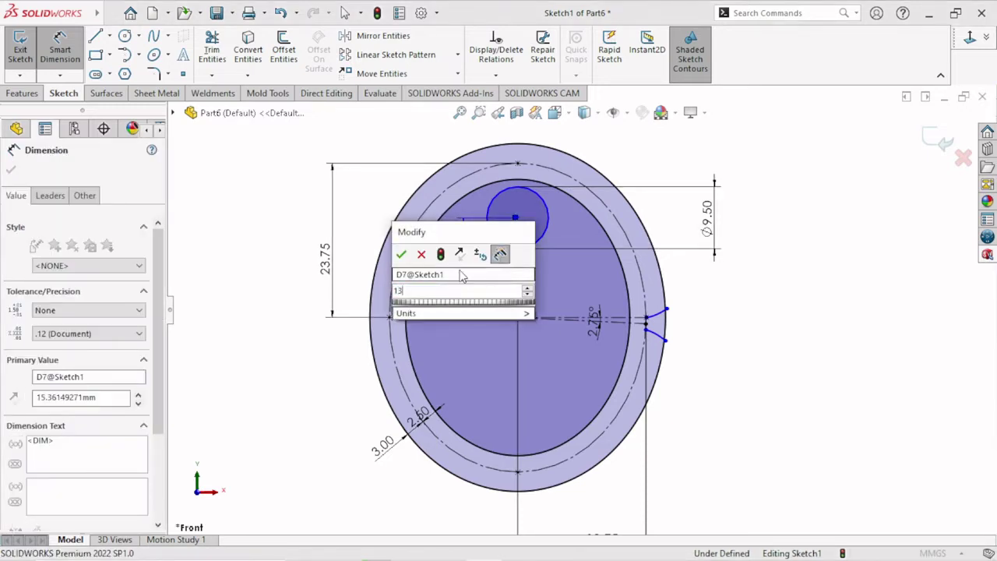
pyautogui.write('3')
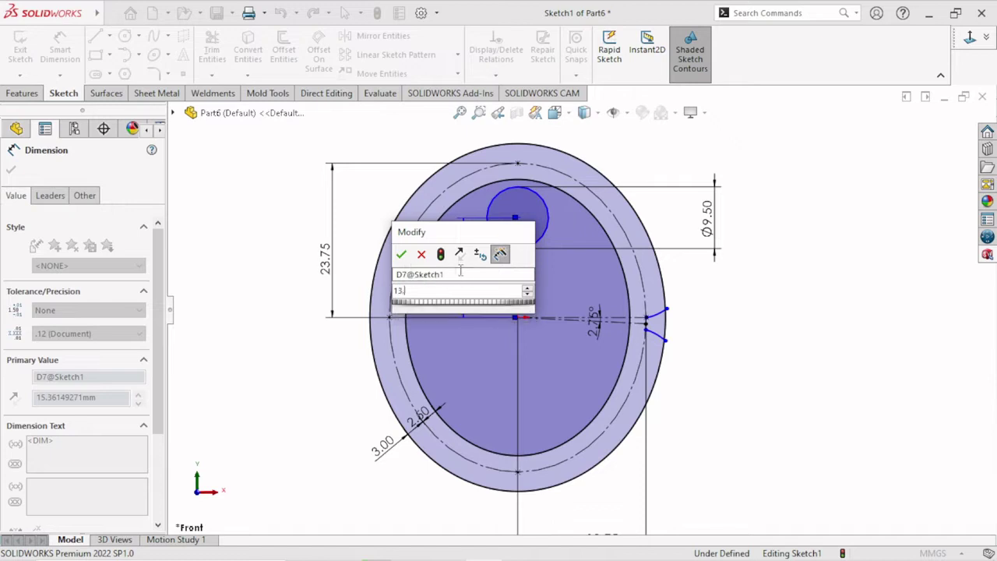
pyautogui.write('.5')
pyautogui.click(402, 256)
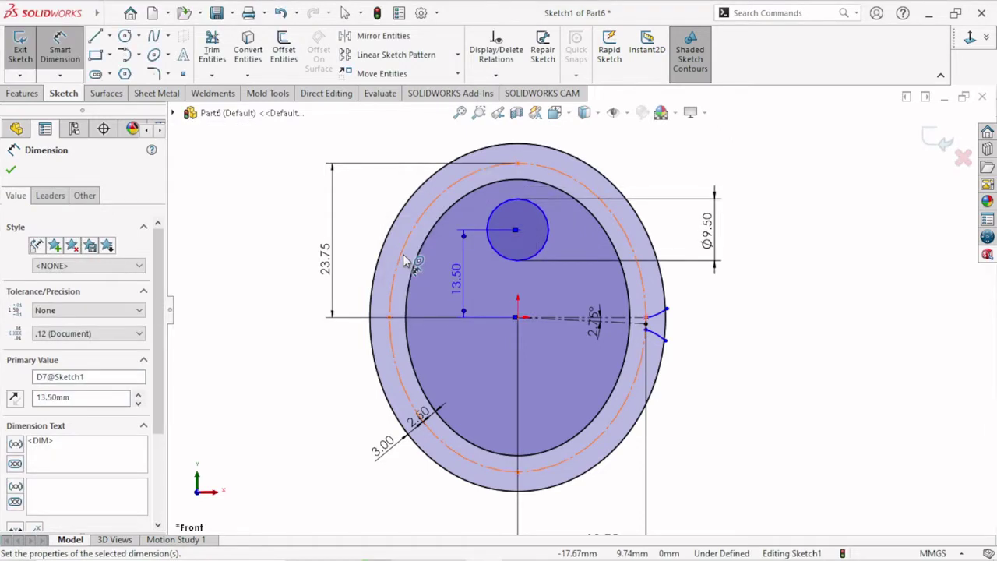
pyautogui.click(11, 170)
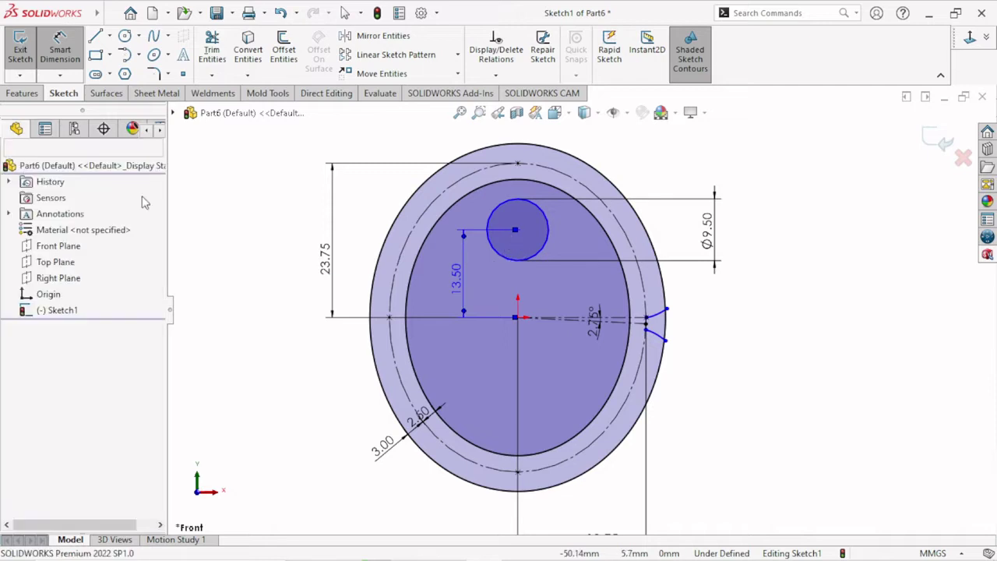
# Add a Vertical relation between the circle centre and the origin.
pyautogui.click(518, 231)
pyautogui.keyDown('ctrl'); pyautogui.click(519, 318); pyautogui.keyUp('ctrl')
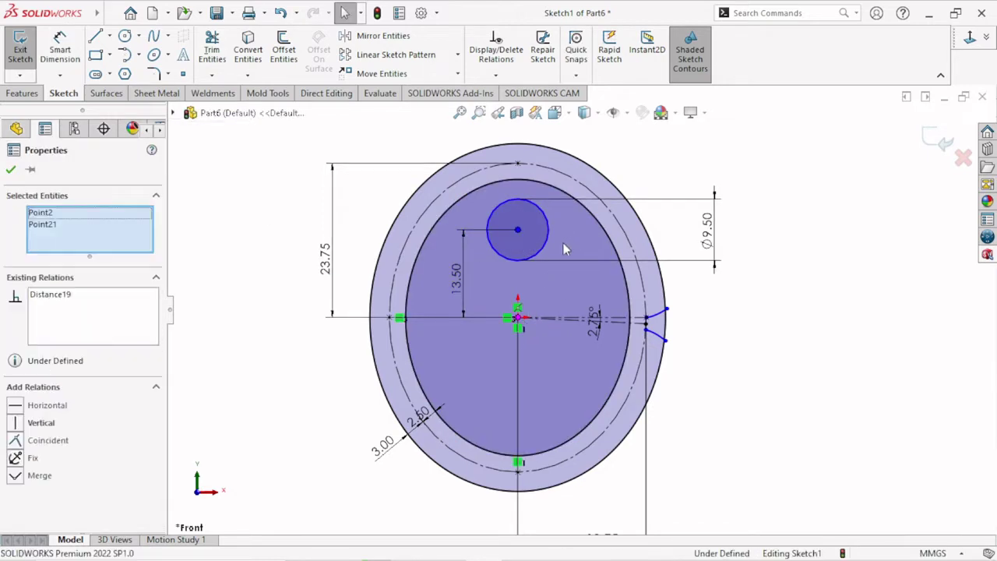
pyautogui.click(588, 252)
pyautogui.click(777, 312)
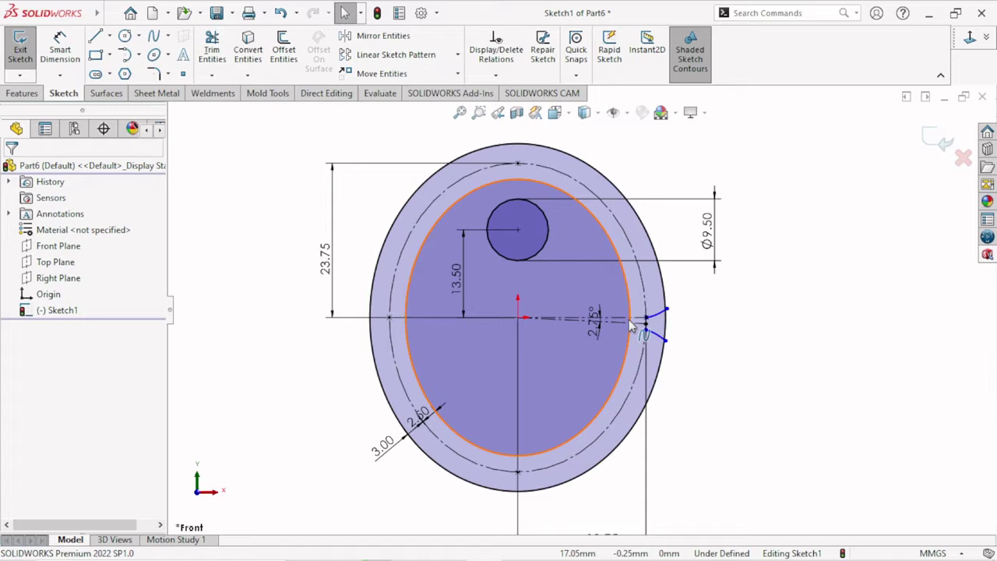
# Offset the Ø9.50 circle outward by 3.25 mm to form a concentric ring.
pyautogui.click(295, 65)
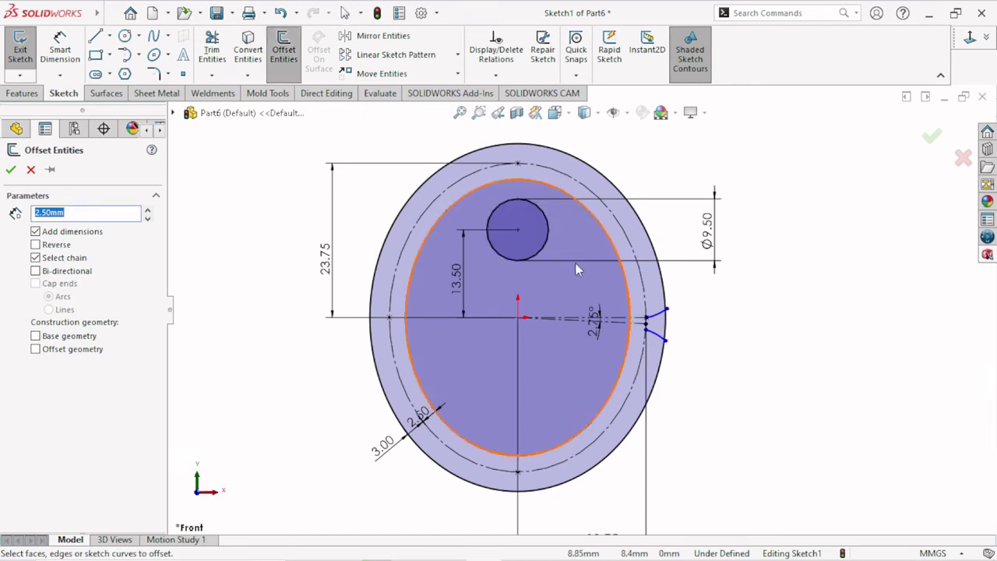
pyautogui.click(524, 263)
pyautogui.write('3.25')
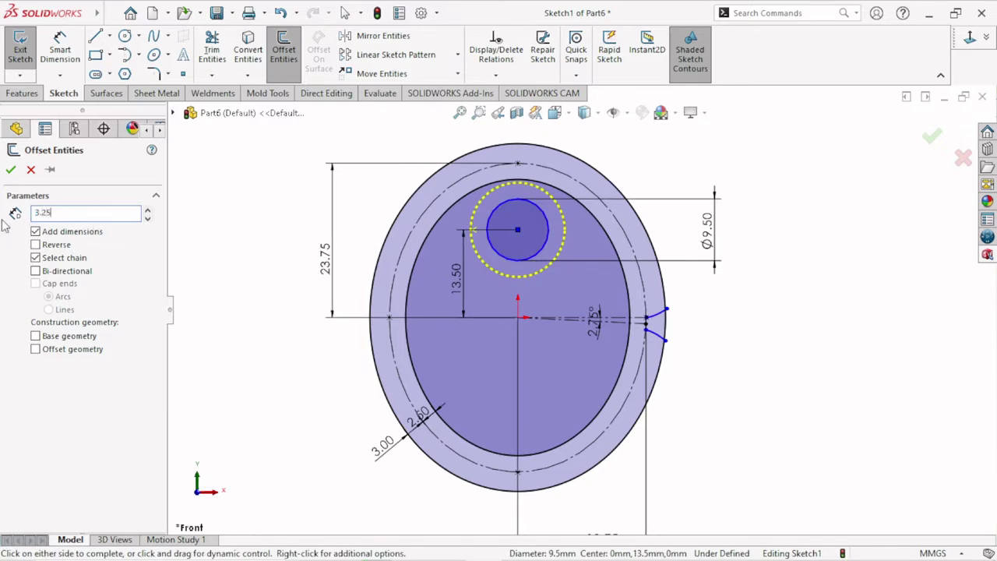
pyautogui.press('Return')
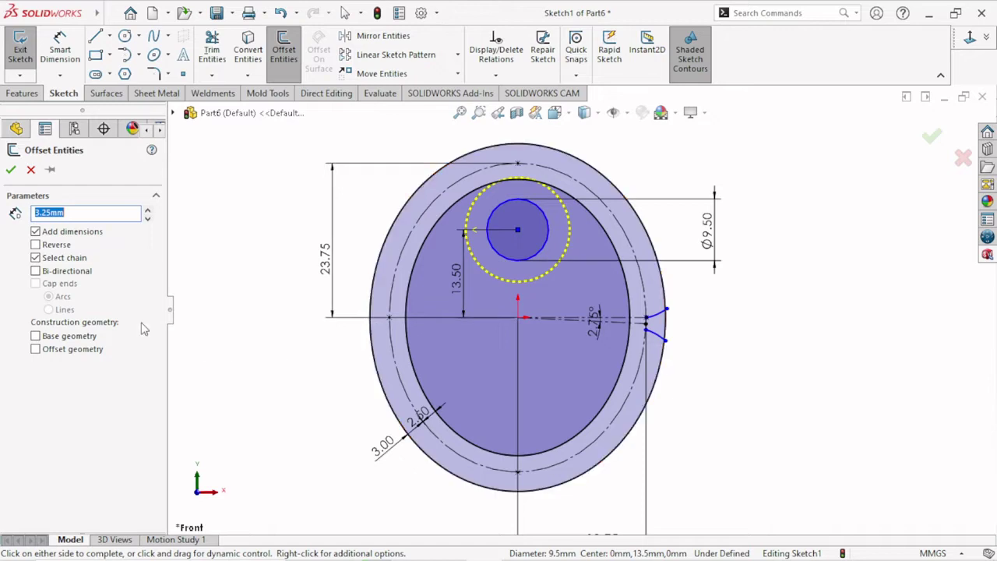
pyautogui.click(11, 170)
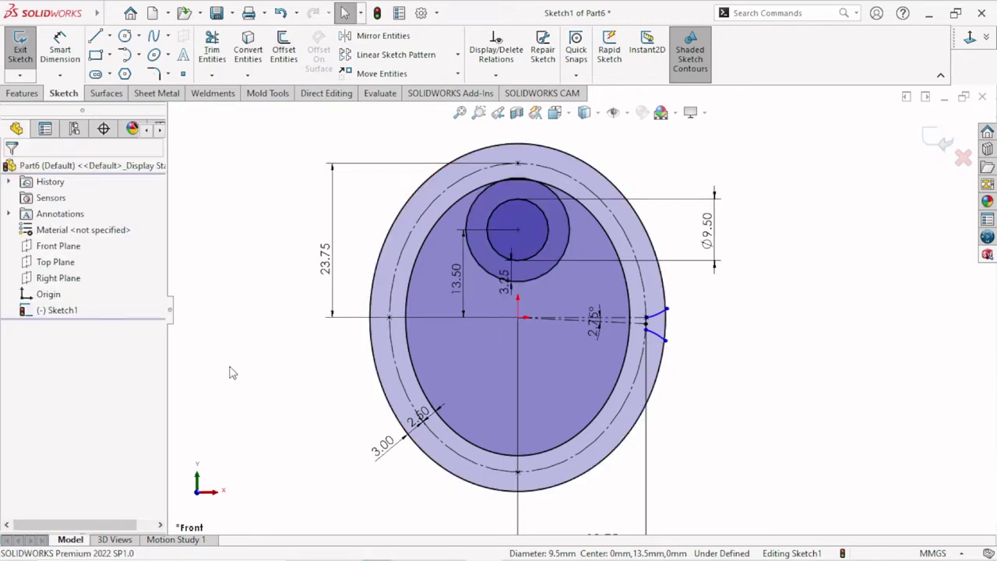
pyautogui.scroll(2, 536, 322)
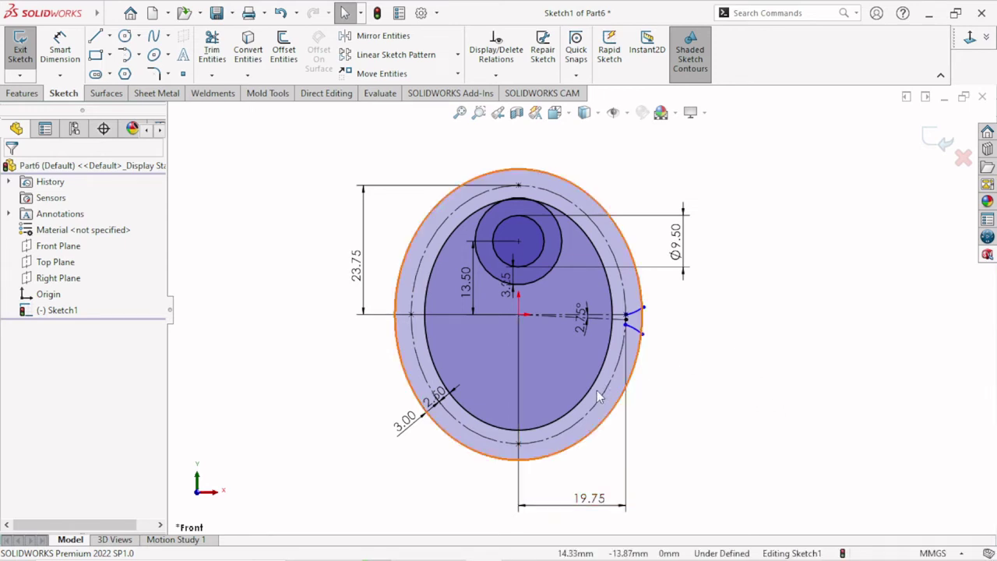
pyautogui.scroll(1, 553, 398)
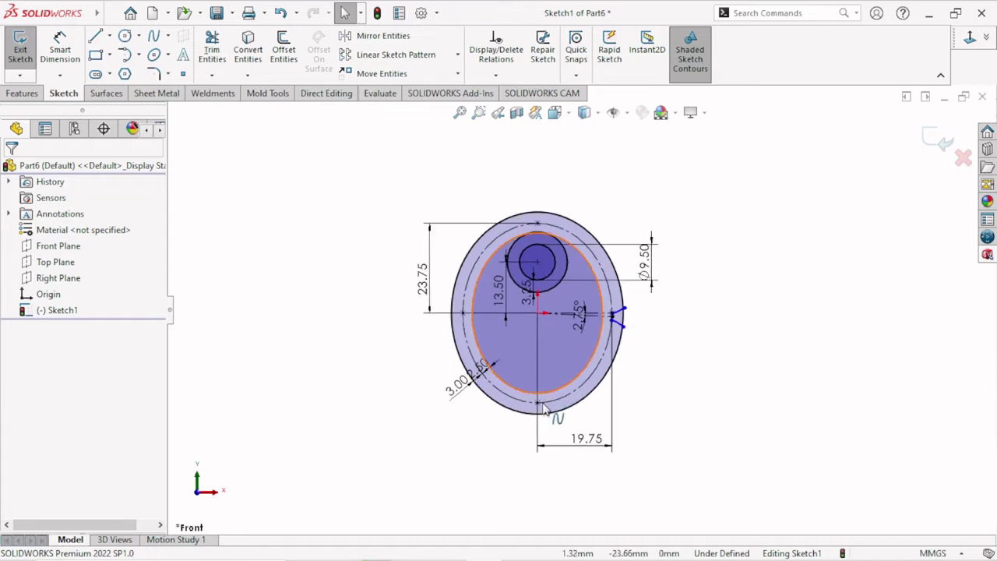
pyautogui.keyDown('ctrl'); pyautogui.moveTo(597, 386); pyautogui.dragTo(606, 362, button='middle'); pyautogui.keyUp('ctrl')
# Mirror both concentric circles about the horizontal centerline to the ellipse's bottom.
pyautogui.click(385, 36)
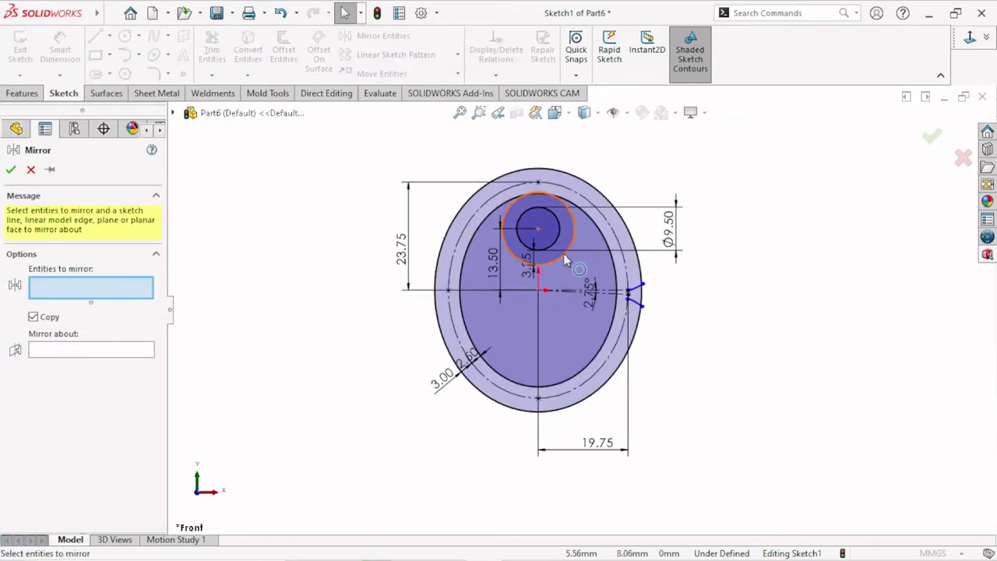
pyautogui.click(559, 243)
pyautogui.click(572, 250)
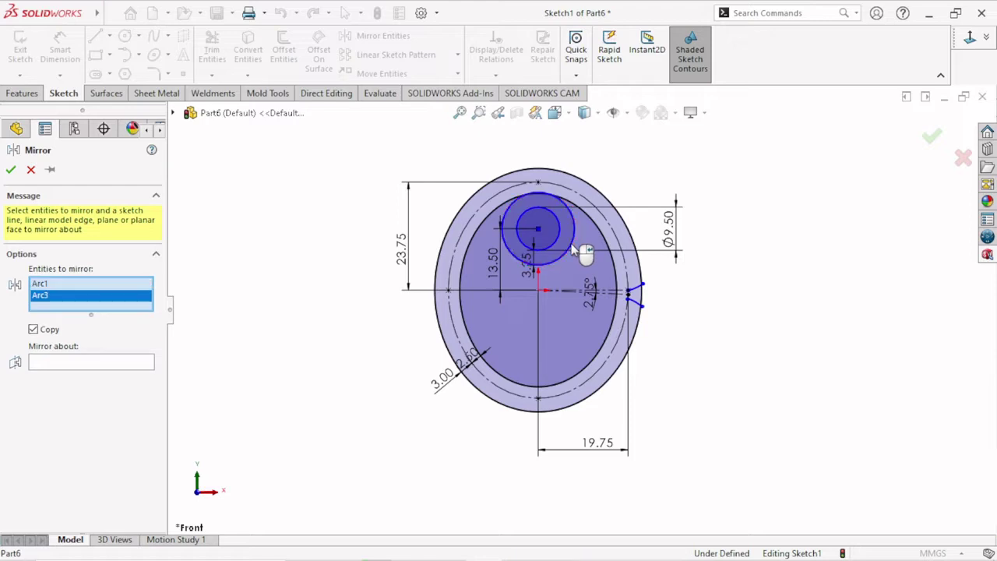
pyautogui.click(116, 362)
pyautogui.scroll(-4, 654, 265)
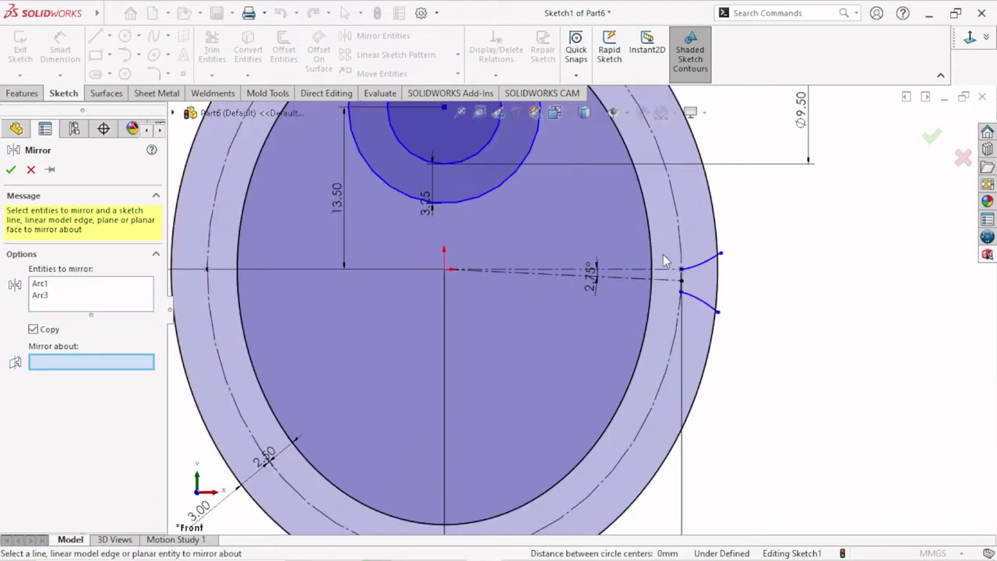
pyautogui.click(637, 273)
pyautogui.scroll(2, 503, 384)
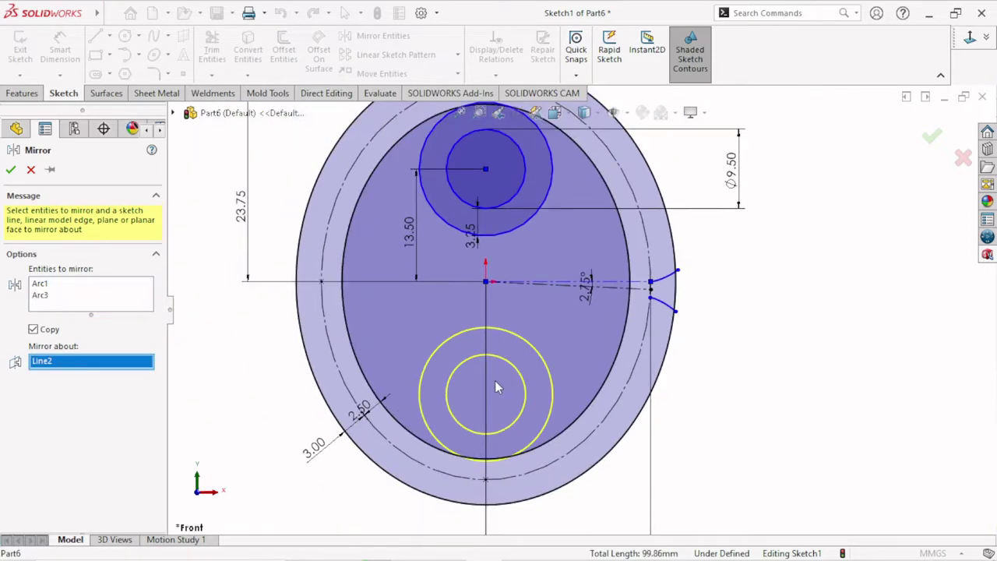
pyautogui.scroll(2, 494, 380)
pyautogui.click(11, 170)
pyautogui.scroll(1, 522, 230)
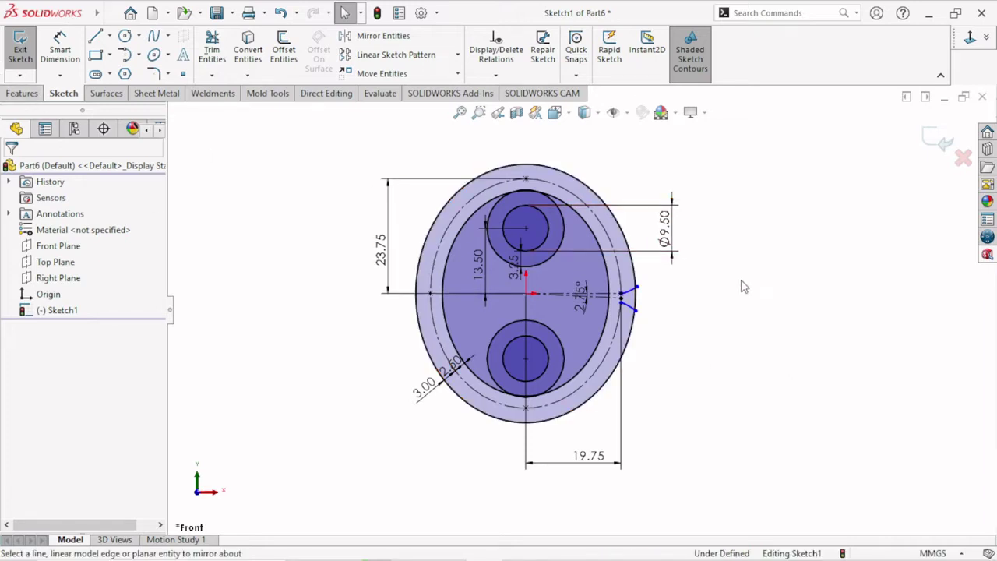
pyautogui.click(23, 94)
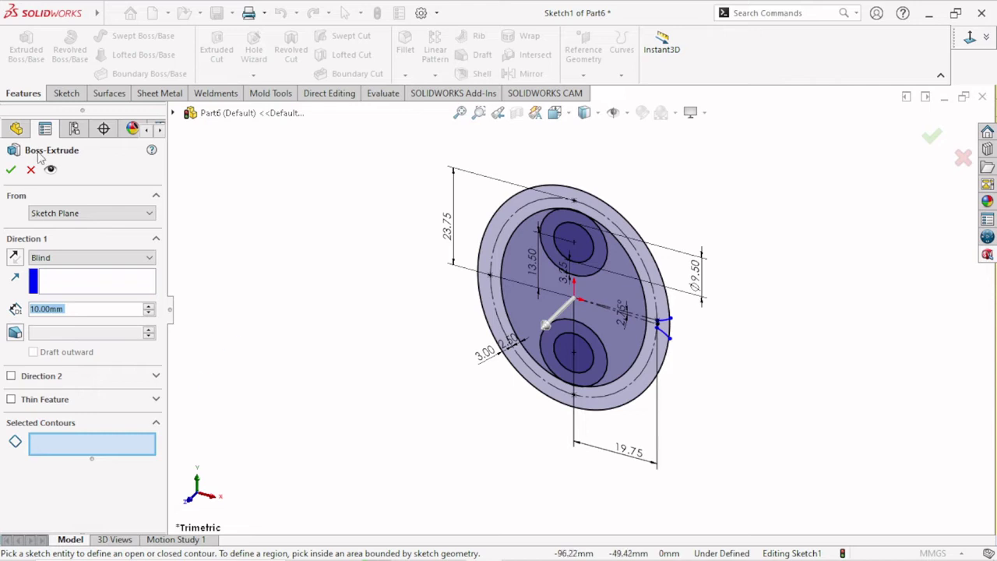
# Set the extrusion to Mid Plane with a 5 mm depth.
pyautogui.click(121, 258)
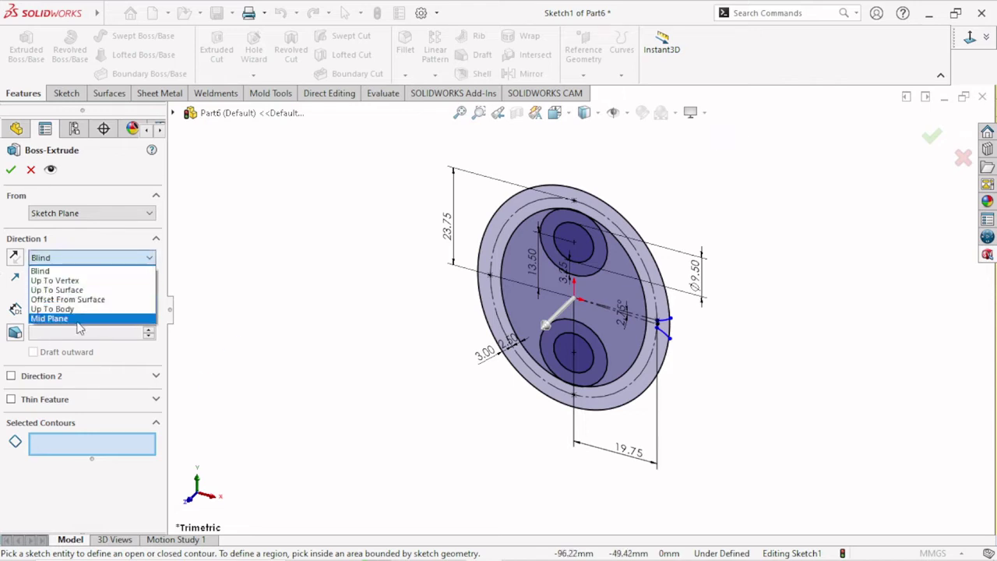
pyautogui.click(79, 319)
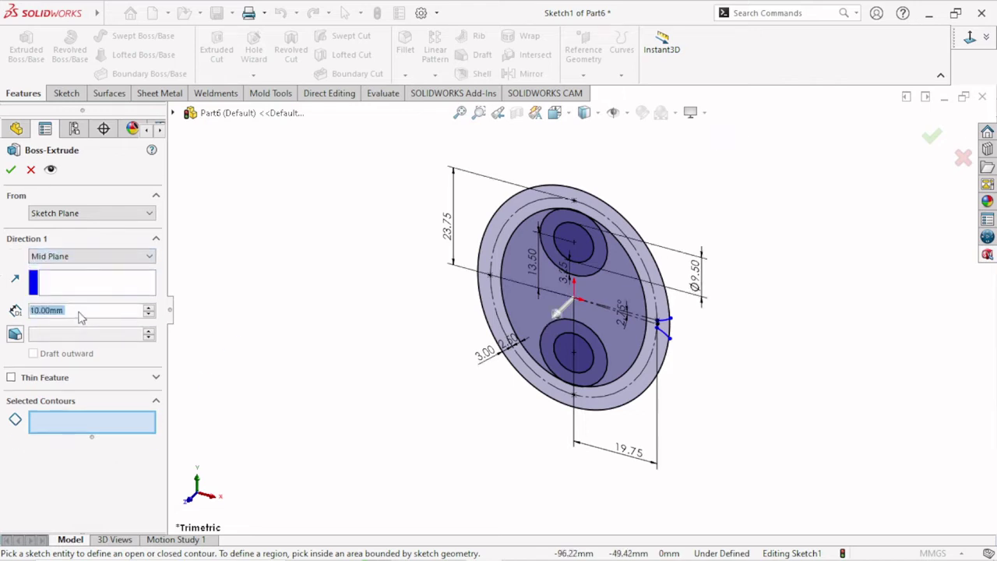
pyautogui.write('5')
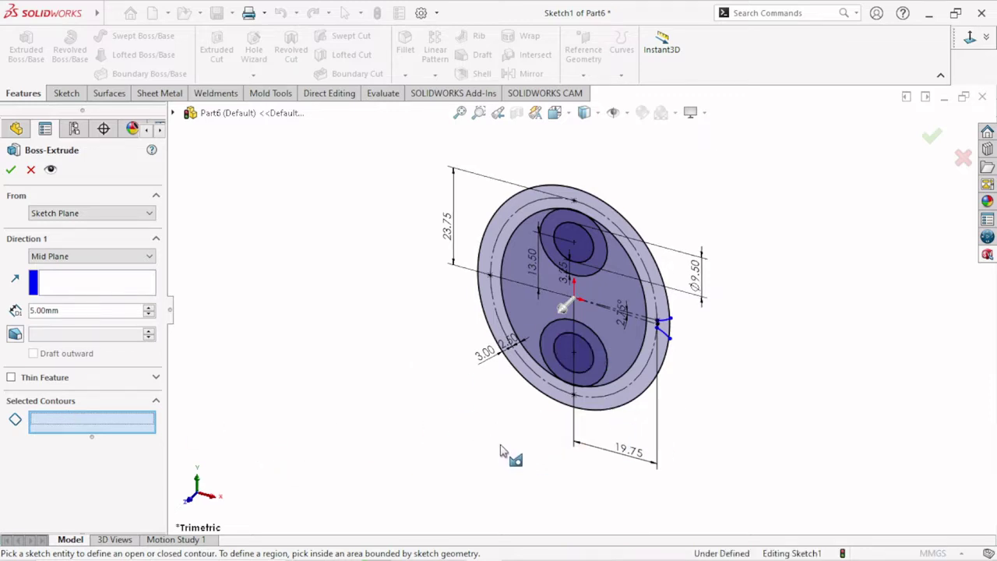
# Select the ring contour plus the top and bottom inner circle regions, then confirm the extrusion.
pyautogui.moveTo(501, 446); pyautogui.dragTo(525, 187, button='middle')
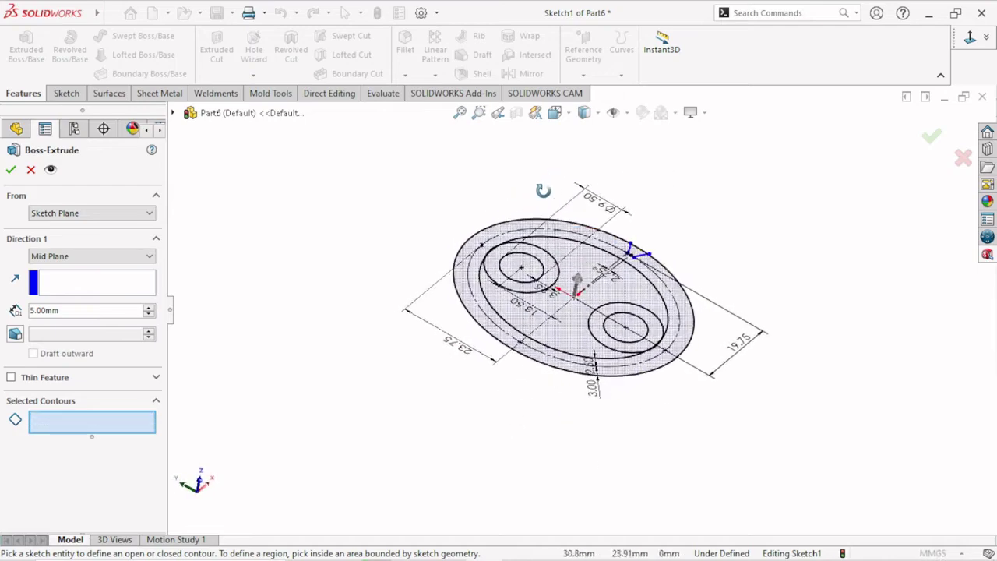
pyautogui.click(462, 285)
pyautogui.moveTo(463, 285); pyautogui.dragTo(412, 283, button='middle')
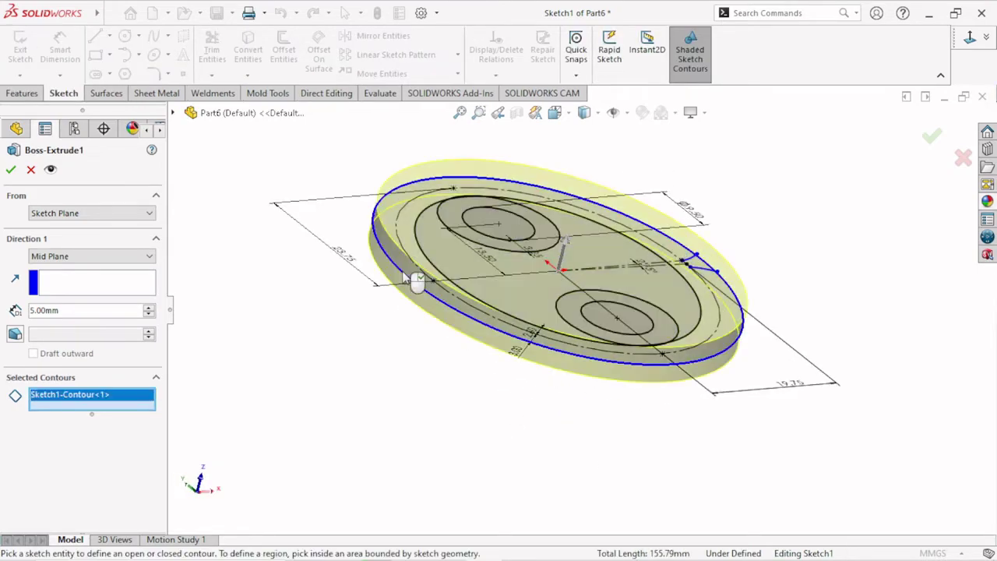
pyautogui.click(450, 259)
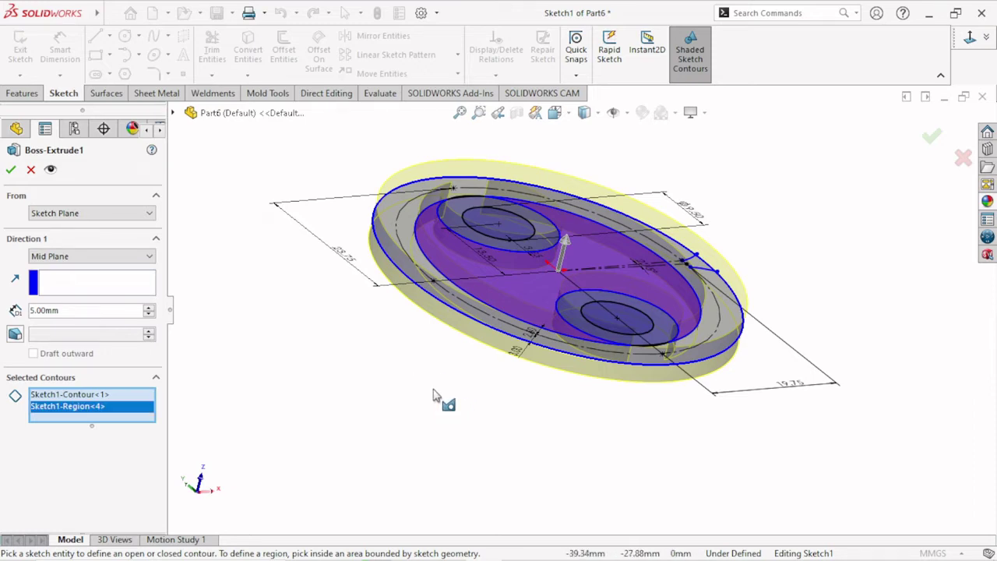
pyautogui.moveTo(438, 400); pyautogui.dragTo(560, 327, button='middle')
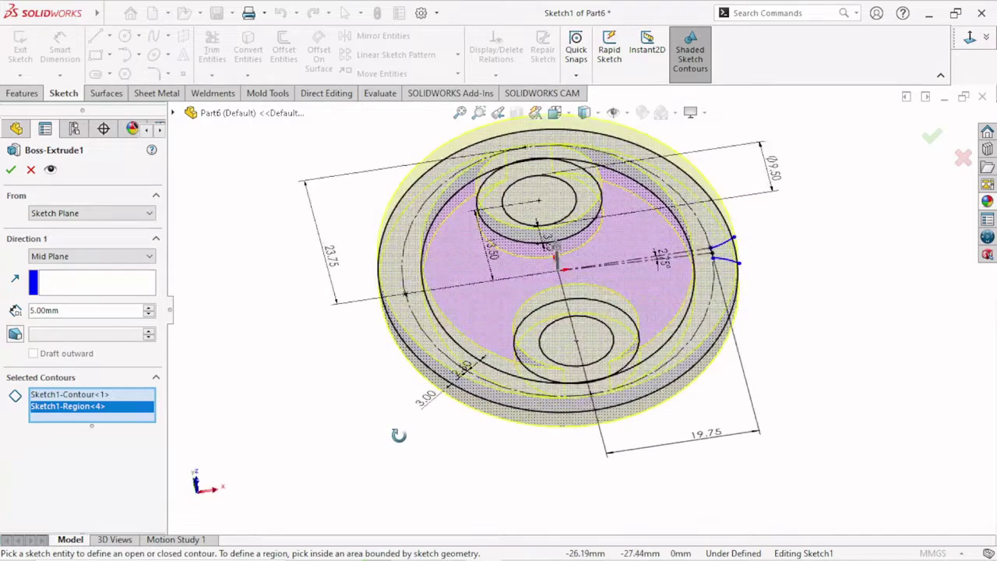
pyautogui.click(560, 329)
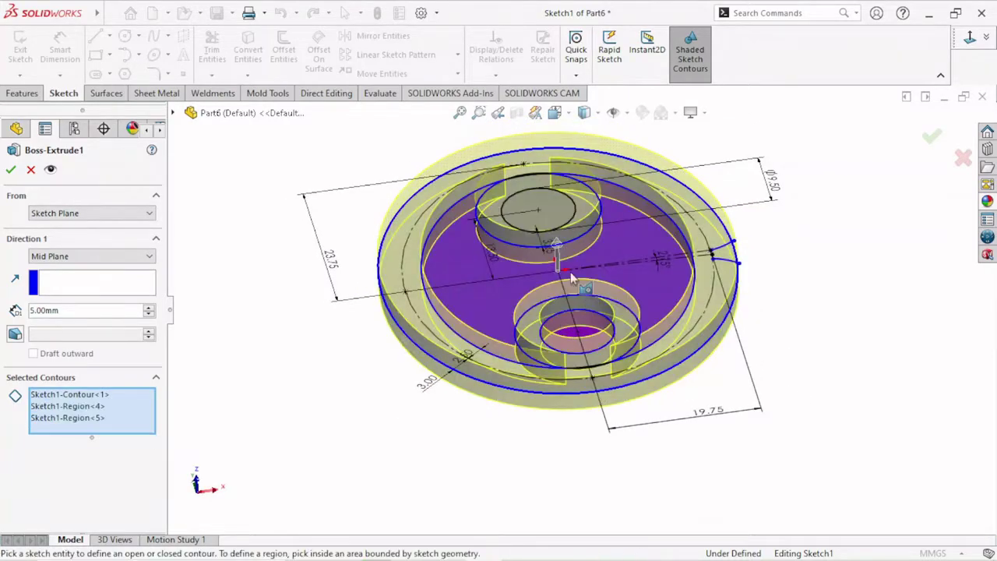
pyautogui.click(515, 204)
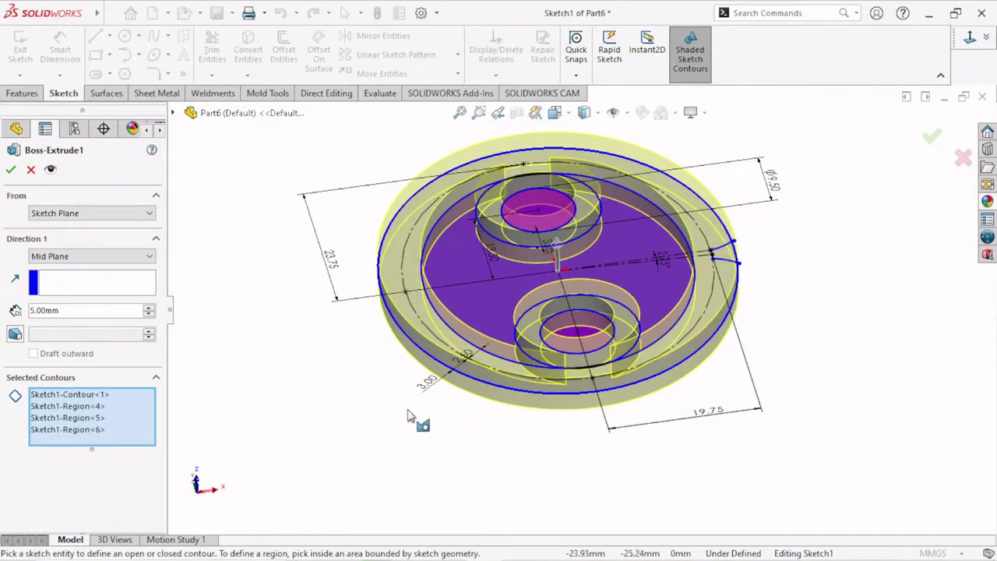
pyautogui.moveTo(419, 421)
pyautogui.mouseDown(button='middle')
pyautogui.moveTo(392, 455)
pyautogui.moveTo(456, 413)
pyautogui.mouseUp(button='middle')
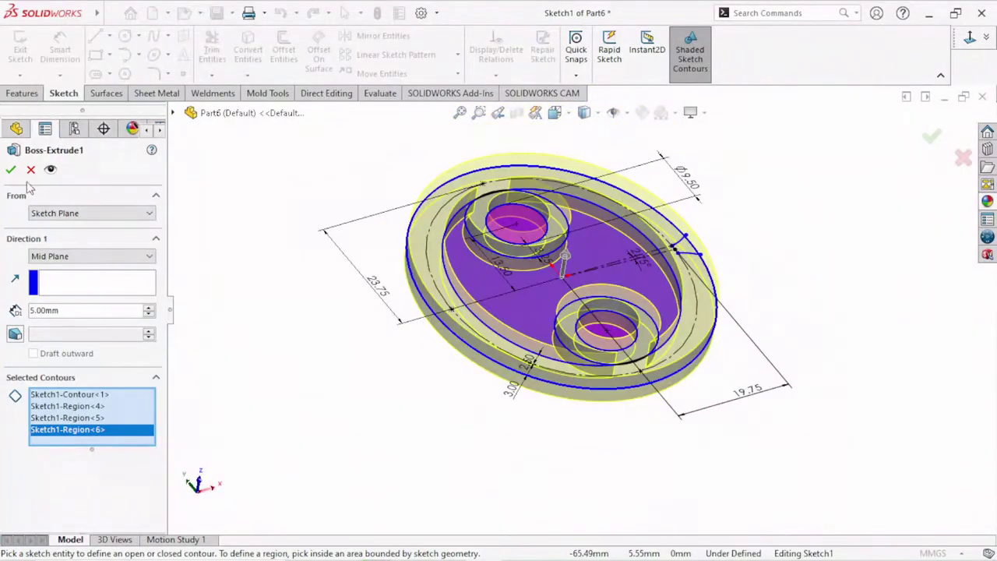
pyautogui.click(12, 170)
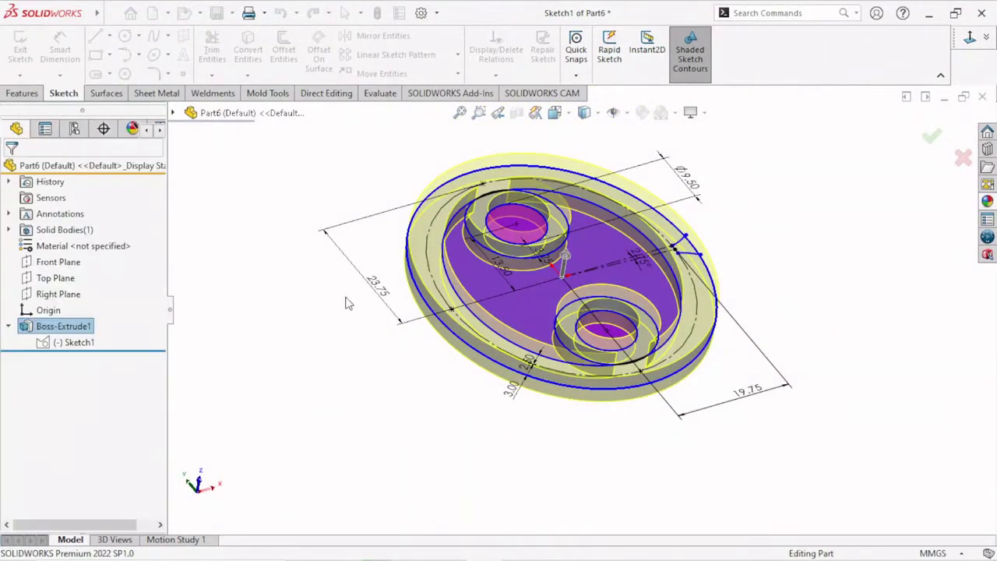
# Orbit and zoom around the extruded ring to inspect it from several angles.
pyautogui.moveTo(348, 303)
pyautogui.mouseDown(button='middle')
pyautogui.moveTo(683, 410)
pyautogui.moveTo(703, 390)
pyautogui.moveTo(701, 213)
pyautogui.moveTo(665, 220)
pyautogui.moveTo(682, 289)
pyautogui.moveTo(623, 296)
pyautogui.mouseUp(button='middle')
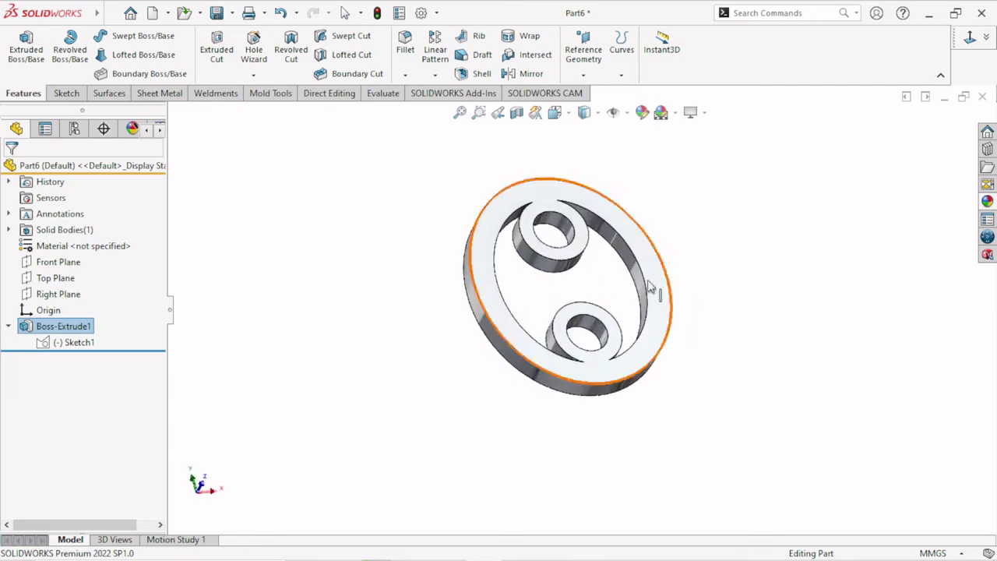
pyautogui.scroll(-3, 623, 296)
pyautogui.scroll(-2, 872, 293)
pyautogui.click(873, 294)
pyautogui.scroll(2, 656, 377)
pyautogui.moveTo(657, 377)
pyautogui.mouseDown(button='middle')
pyautogui.moveTo(783, 262)
pyautogui.moveTo(803, 164)
pyautogui.moveTo(716, 319)
pyautogui.moveTo(649, 293)
pyautogui.moveTo(705, 215)
pyautogui.moveTo(777, 151)
pyautogui.moveTo(794, 211)
pyautogui.moveTo(727, 411)
pyautogui.mouseUp(button='middle')
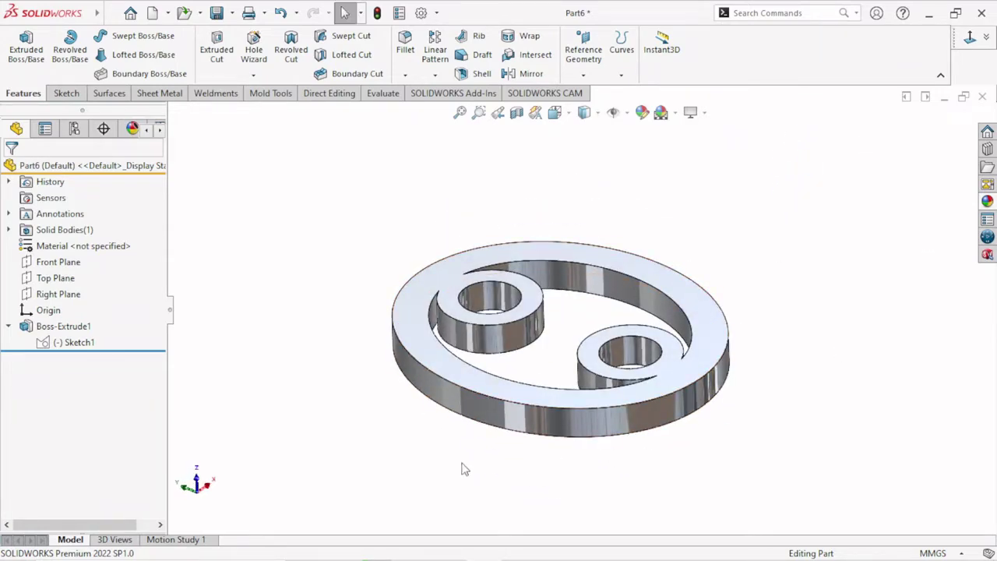
pyautogui.hotkey('ctrl', 'Right')
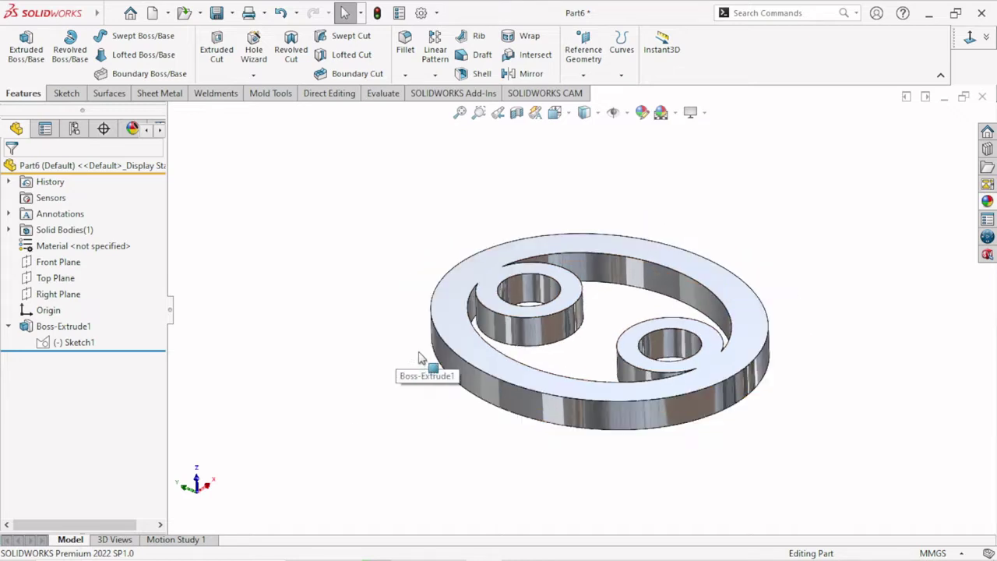
pyautogui.scroll(-2, 498, 361)
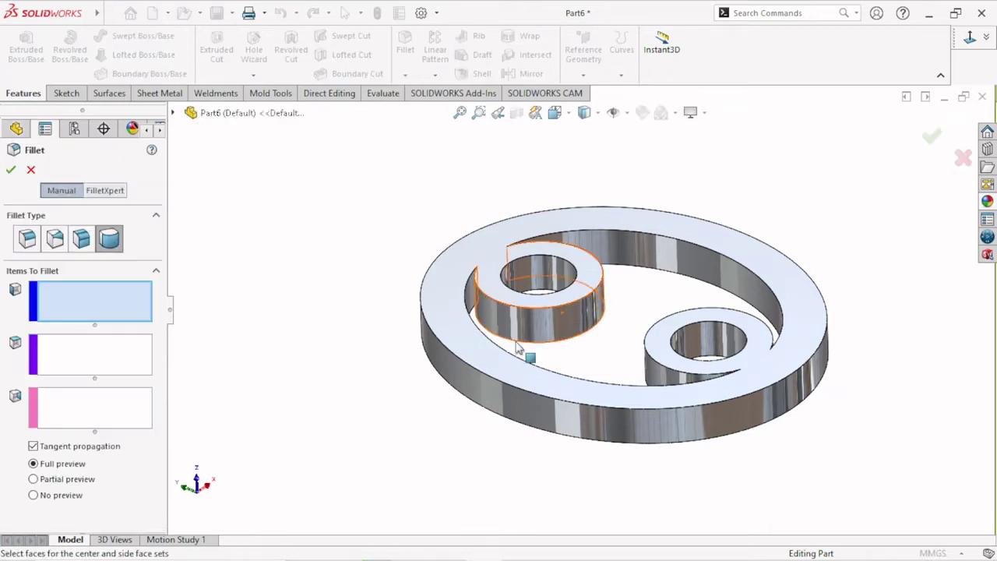
# Switch the fillet to Constant Size with a 1.00 mm radius.
pyautogui.click(27, 238)
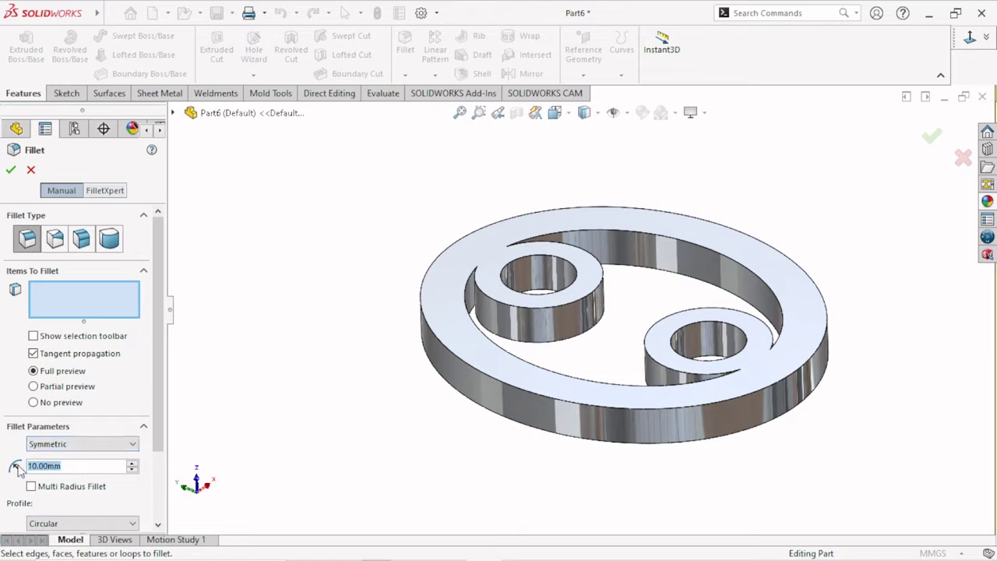
pyautogui.write('1')
pyautogui.press('Return')
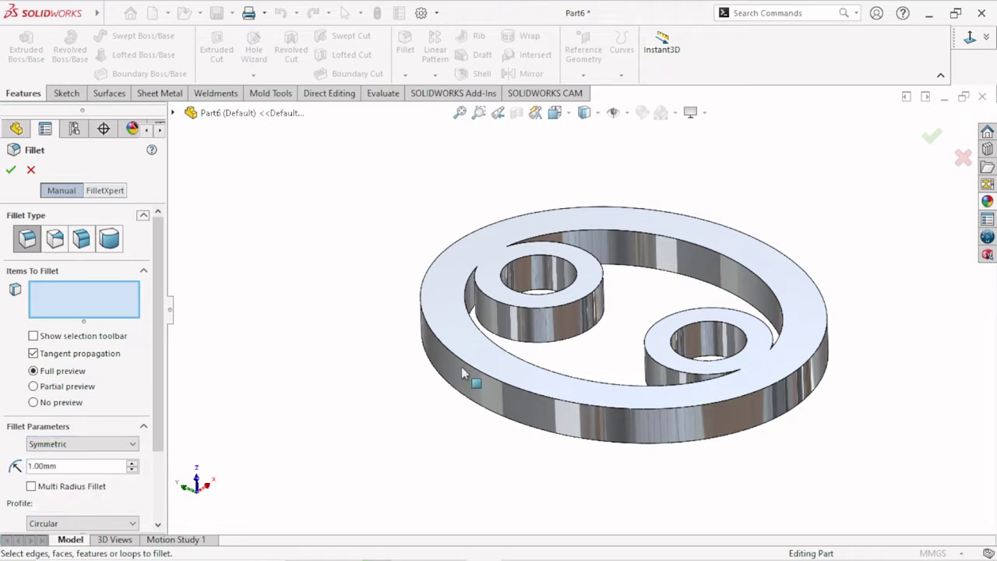
# Pick the inner slot edge, check it from several angles, then delete it from Items To Fillet.
pyautogui.click(656, 240)
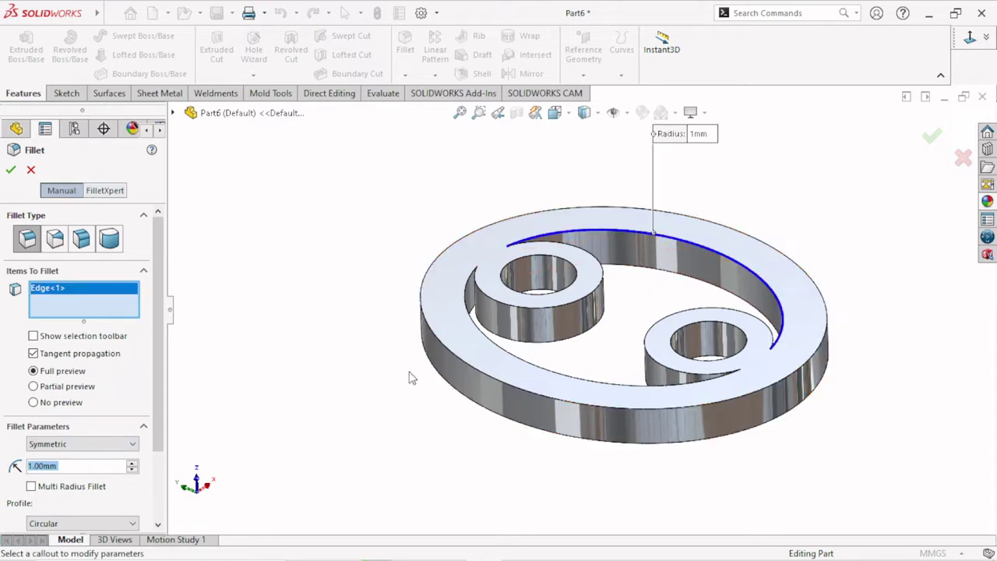
pyautogui.moveTo(387, 377)
pyautogui.mouseDown(button='middle')
pyautogui.moveTo(371, 378)
pyautogui.moveTo(335, 428)
pyautogui.moveTo(173, 417)
pyautogui.mouseUp(button='middle')
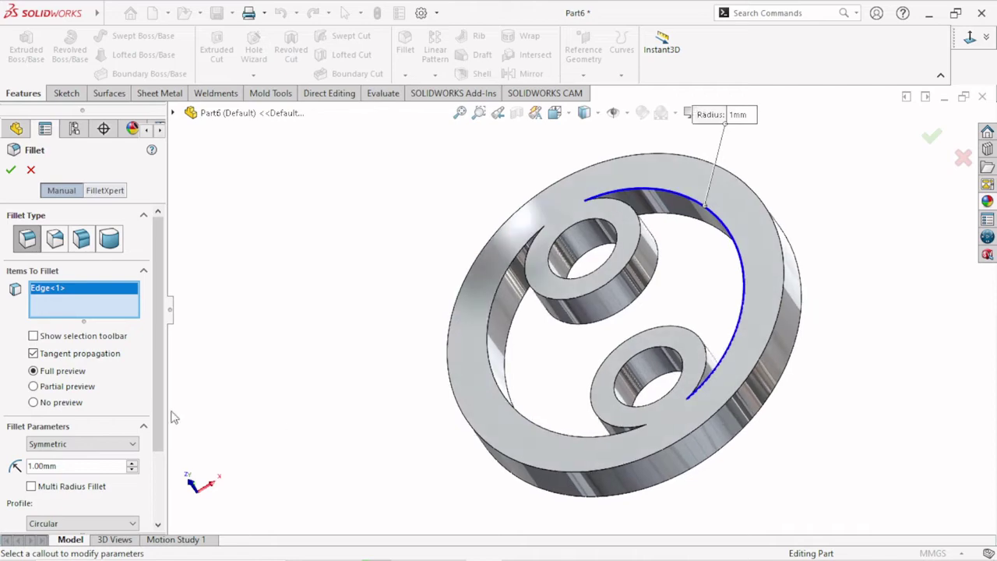
pyautogui.moveTo(359, 343)
pyautogui.mouseDown(button='middle')
pyautogui.moveTo(385, 385)
pyautogui.moveTo(407, 381)
pyautogui.moveTo(414, 364)
pyautogui.mouseUp(button='middle')
pyautogui.scroll(-3, 692, 335)
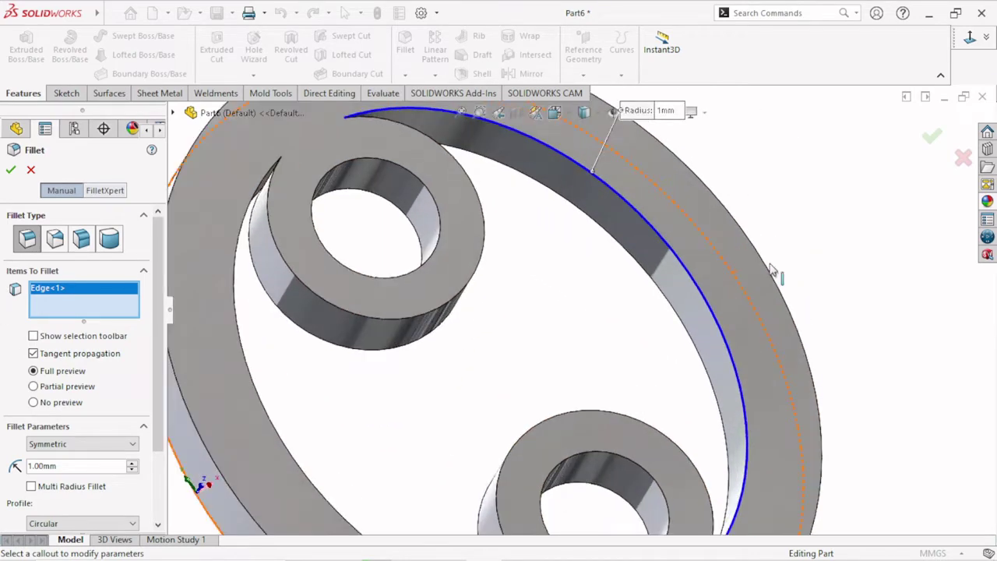
pyautogui.scroll(-2, 693, 307)
pyautogui.scroll(-1, 695, 316)
pyautogui.scroll(5, 698, 312)
pyautogui.scroll(1, 698, 312)
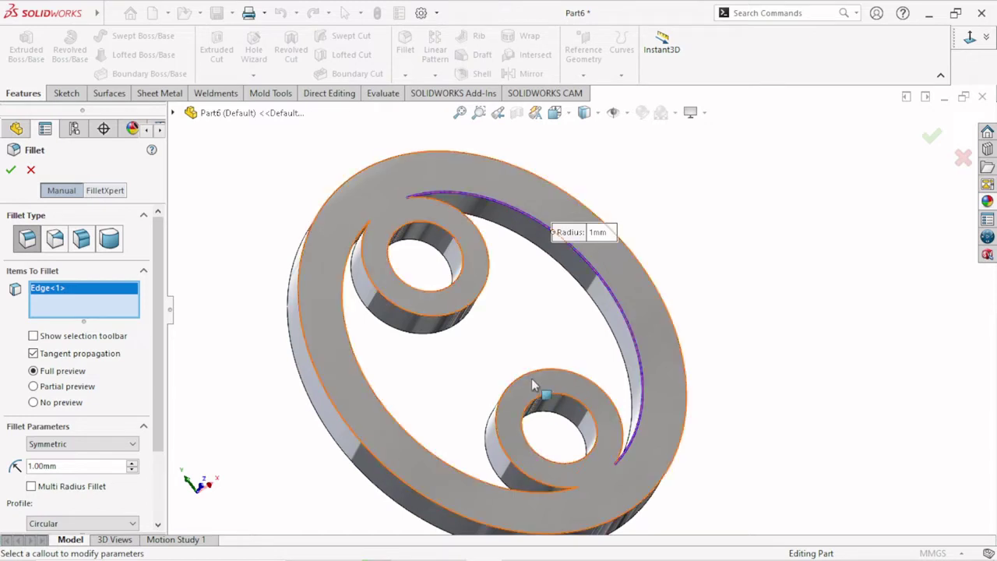
pyautogui.moveTo(534, 382)
pyautogui.mouseDown(button='middle')
pyautogui.moveTo(488, 320)
pyautogui.moveTo(459, 351)
pyautogui.moveTo(349, 422)
pyautogui.mouseUp(button='middle')
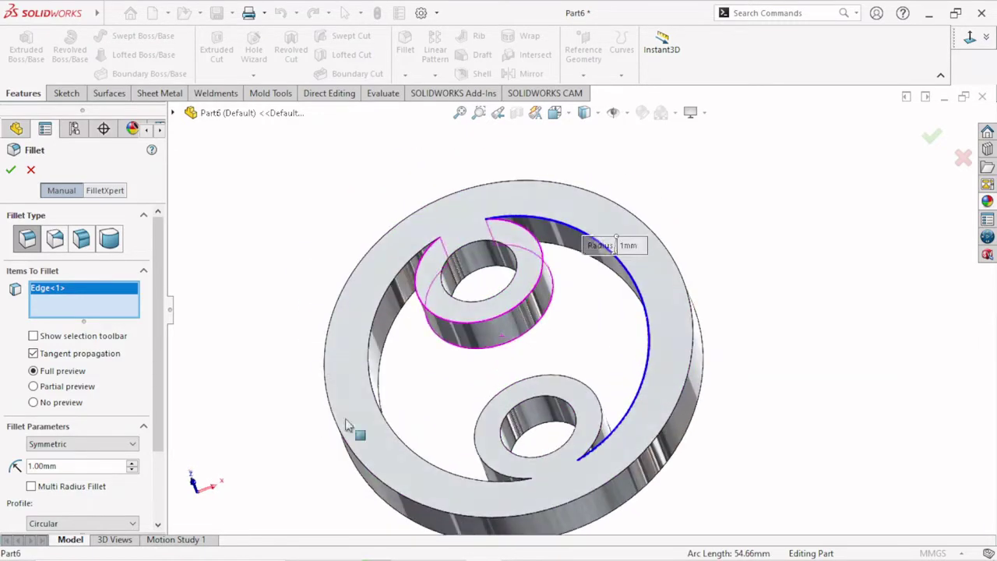
pyautogui.rightClick(75, 299)
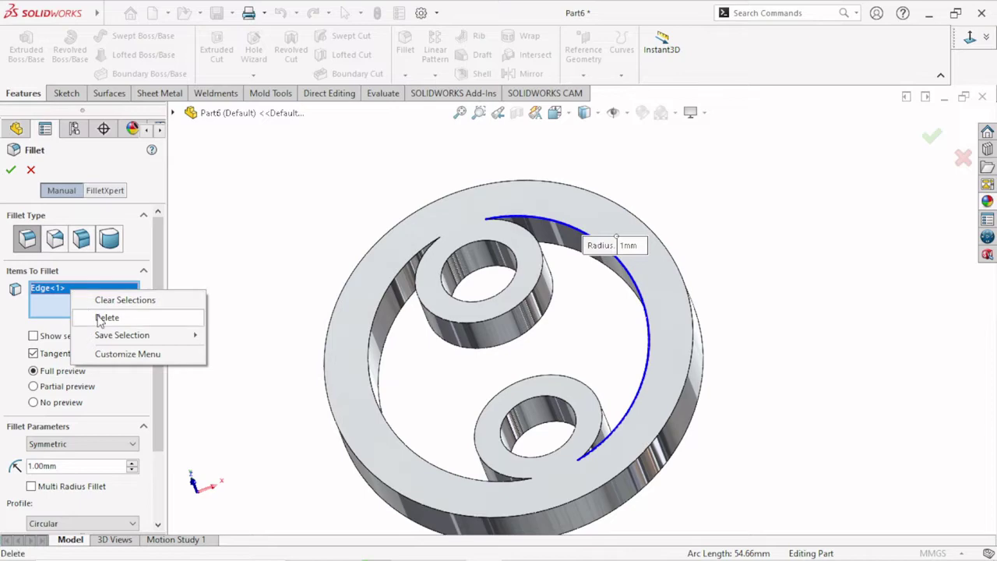
pyautogui.click(100, 318)
pyautogui.moveTo(625, 280)
pyautogui.mouseDown(button='middle')
pyautogui.moveTo(540, 312)
pyautogui.moveTo(572, 300)
pyautogui.mouseUp(button='middle')
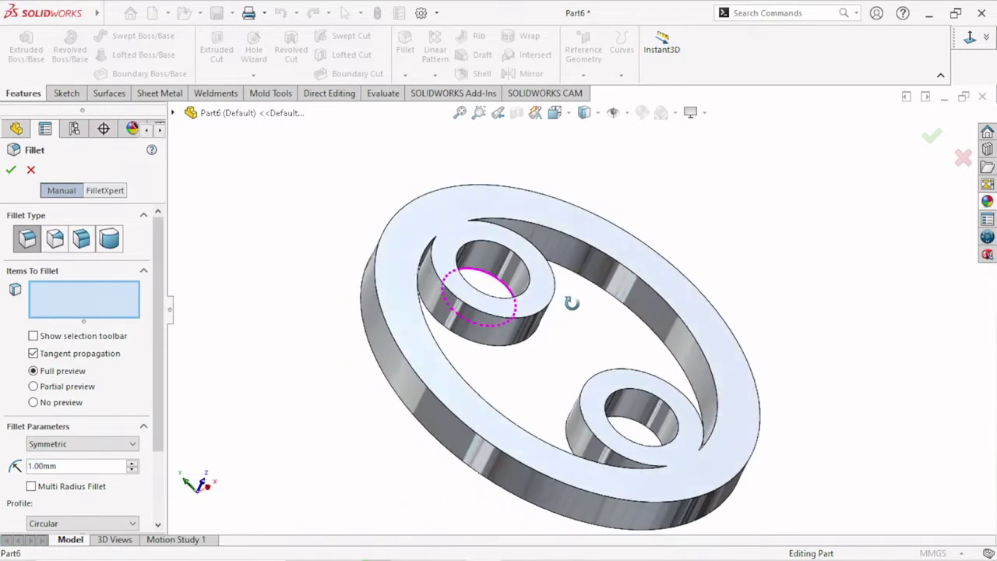
# Select both opposite inner slot faces for the 1 mm fillet, producing Fillet1.
pyautogui.click(654, 301)
pyautogui.moveTo(654, 300)
pyautogui.mouseDown(button='middle')
pyautogui.moveTo(747, 267)
pyautogui.moveTo(683, 324)
pyautogui.mouseUp(button='middle')
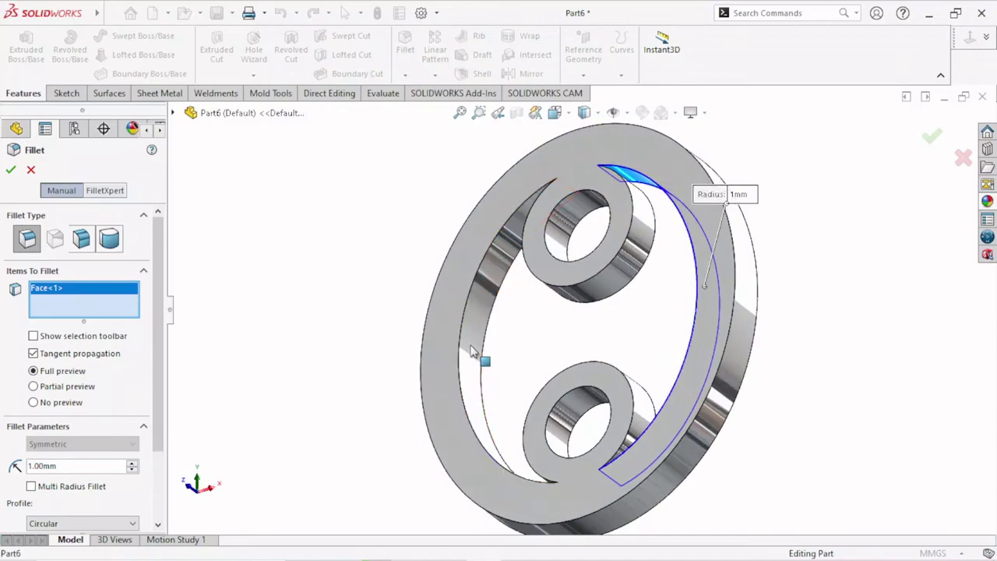
pyautogui.click(561, 303)
pyautogui.moveTo(684, 327)
pyautogui.mouseDown(button='middle')
pyautogui.moveTo(734, 245)
pyautogui.moveTo(752, 327)
pyautogui.moveTo(761, 286)
pyautogui.moveTo(734, 225)
pyautogui.moveTo(724, 241)
pyautogui.mouseUp(button='middle')
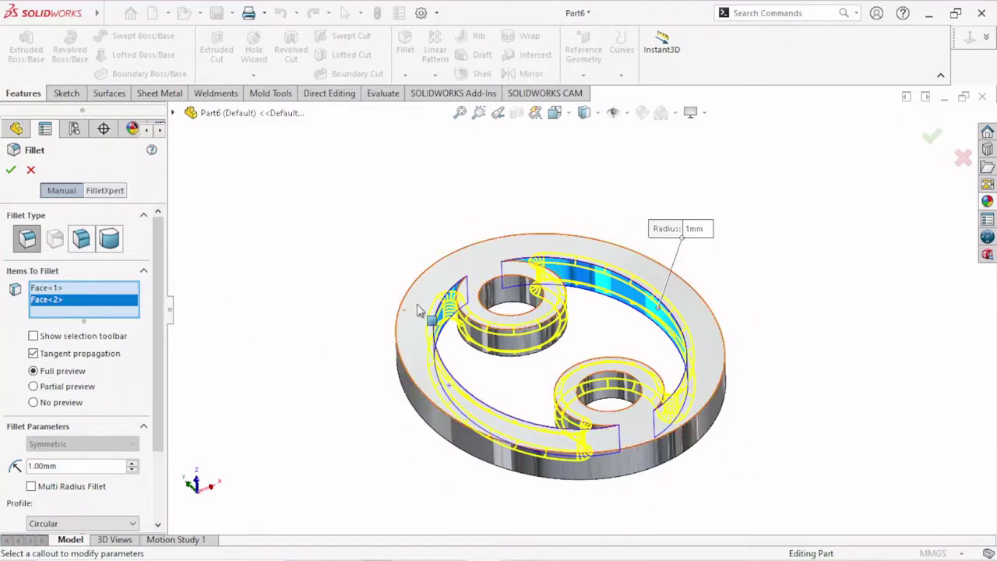
pyautogui.moveTo(457, 245)
pyautogui.mouseDown(button='middle')
pyautogui.moveTo(596, 319)
pyautogui.moveTo(690, 249)
pyautogui.moveTo(672, 345)
pyautogui.moveTo(531, 427)
pyautogui.moveTo(518, 345)
pyautogui.moveTo(616, 291)
pyautogui.moveTo(638, 265)
pyautogui.moveTo(573, 271)
pyautogui.mouseUp(button='middle')
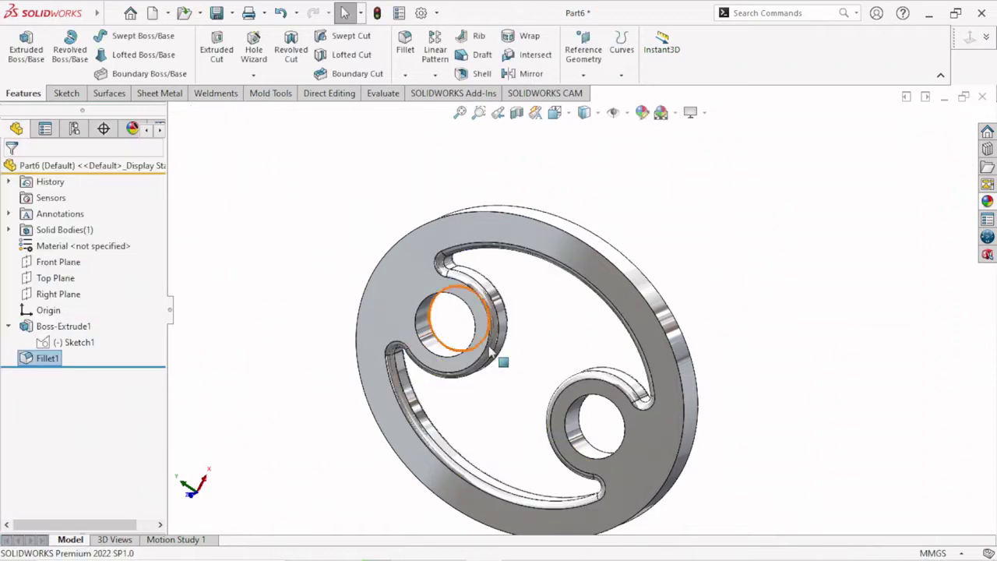
pyautogui.moveTo(504, 360); pyautogui.dragTo(515, 337, button='middle')
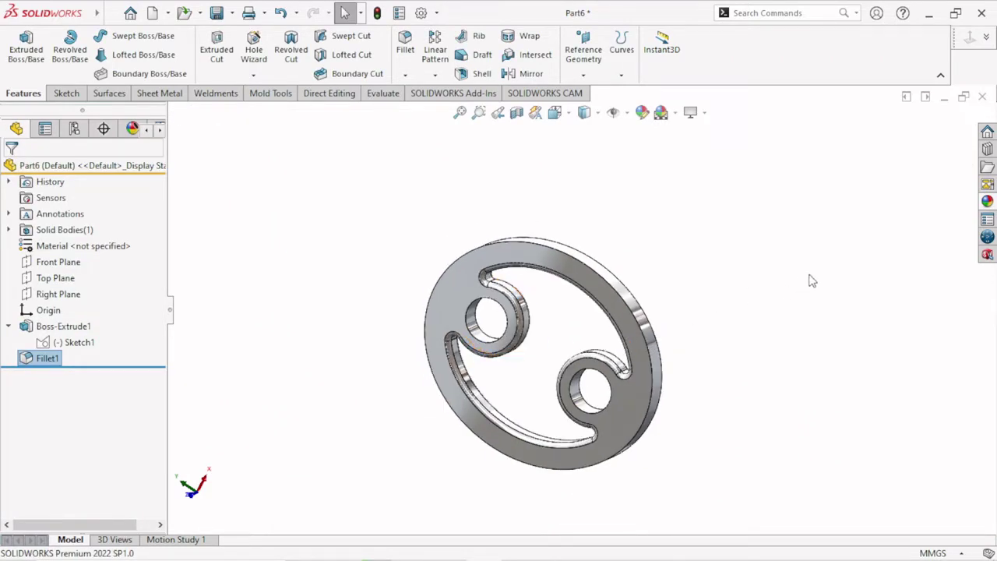
# Show Sketch1 on the model and select the ring's top face for Sketch2.
pyautogui.moveTo(599, 421)
pyautogui.mouseDown(button='middle')
pyautogui.moveTo(696, 282)
pyautogui.moveTo(665, 340)
pyautogui.moveTo(618, 340)
pyautogui.moveTo(583, 247)
pyautogui.moveTo(523, 269)
pyautogui.moveTo(470, 365)
pyautogui.moveTo(475, 381)
pyautogui.moveTo(535, 428)
pyautogui.moveTo(597, 405)
pyautogui.moveTo(667, 273)
pyautogui.moveTo(752, 280)
pyautogui.moveTo(780, 204)
pyautogui.moveTo(779, 133)
pyautogui.moveTo(726, 141)
pyautogui.moveTo(743, 168)
pyautogui.mouseUp(button='middle')
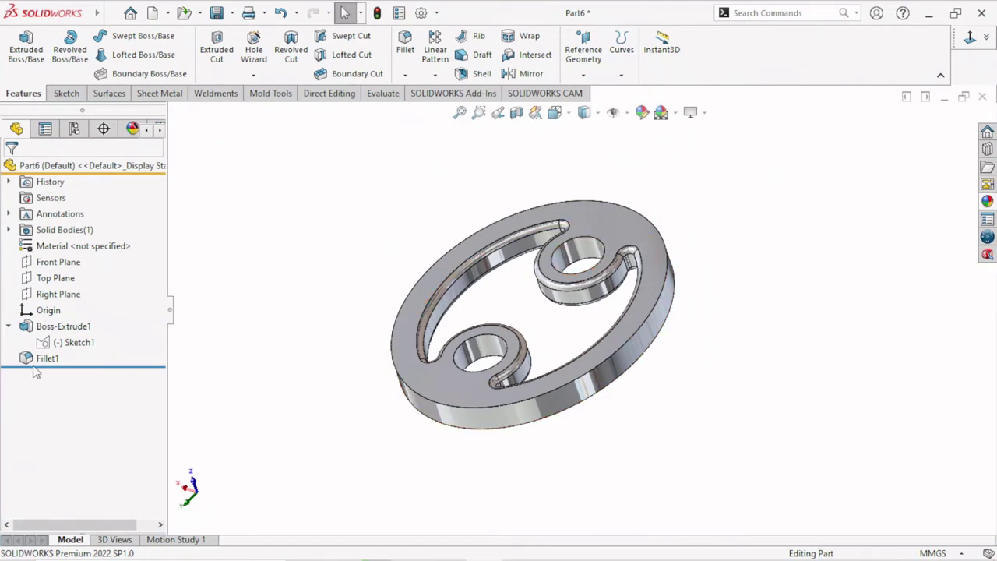
pyautogui.click(44, 343)
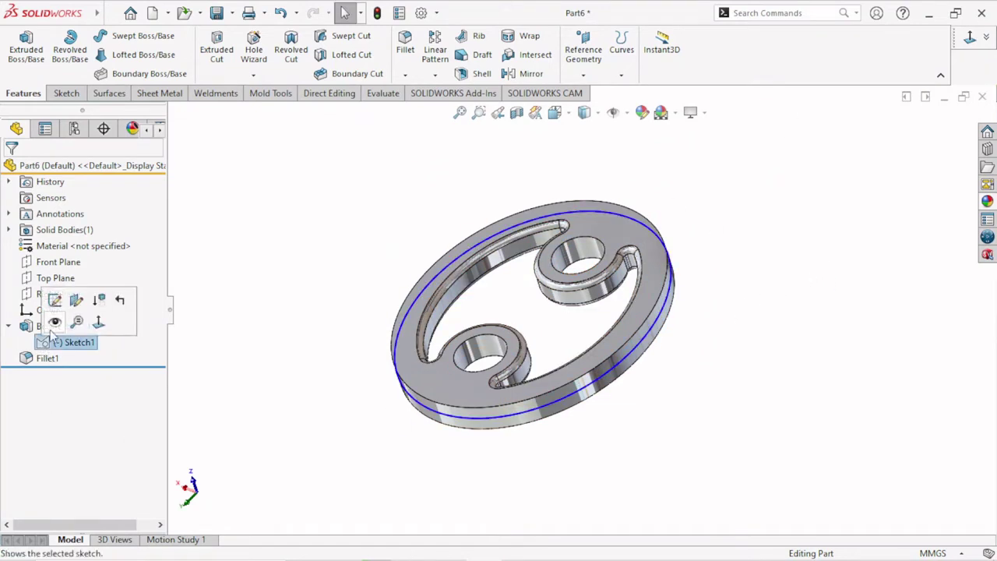
pyautogui.click(54, 332)
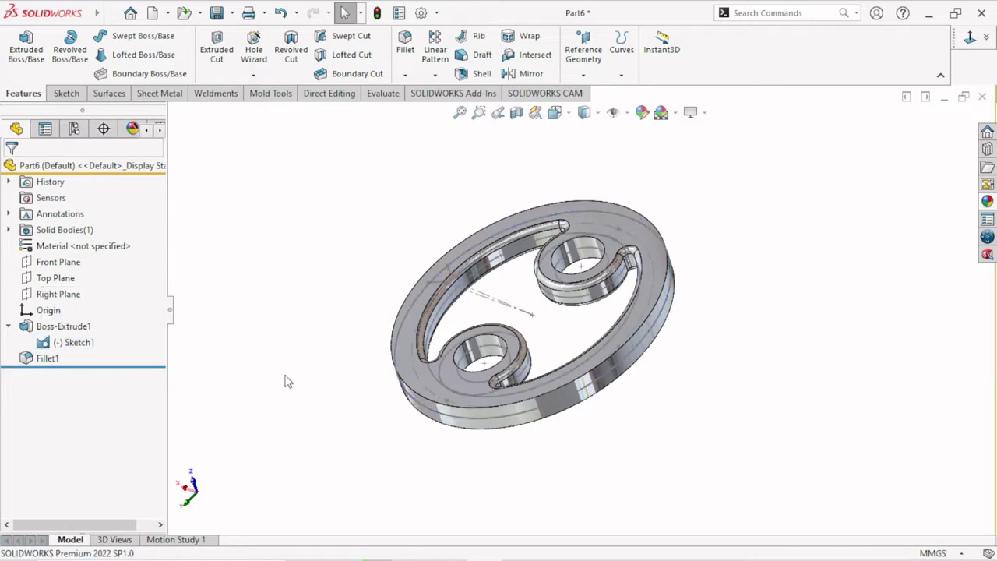
pyautogui.moveTo(656, 414)
pyautogui.mouseDown(button='middle')
pyautogui.moveTo(597, 460)
pyautogui.moveTo(554, 454)
pyautogui.moveTo(536, 525)
pyautogui.moveTo(705, 303)
pyautogui.moveTo(662, 395)
pyautogui.moveTo(714, 408)
pyautogui.moveTo(743, 470)
pyautogui.mouseUp(button='middle')
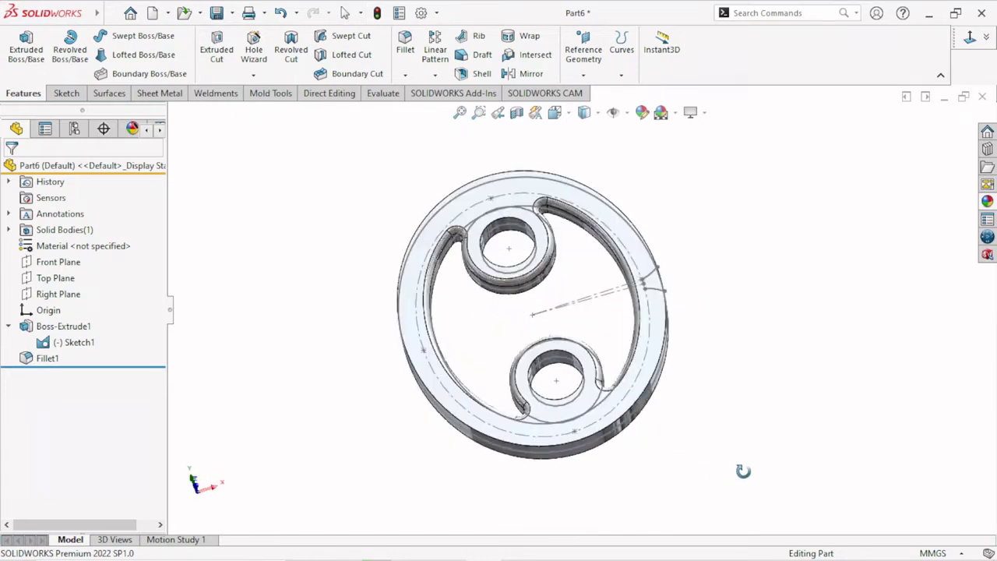
pyautogui.click(661, 324)
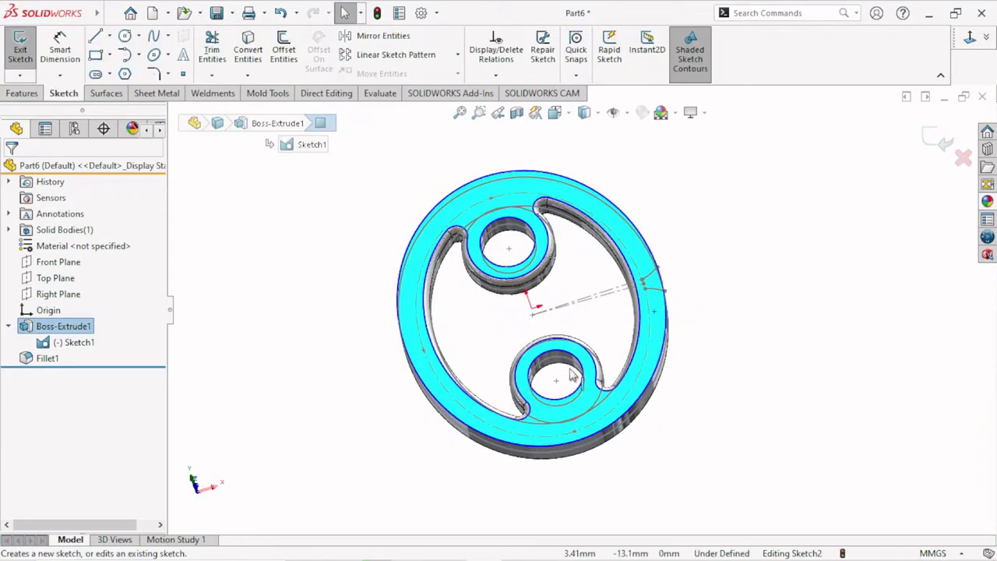
# Face the sketch plane and convert the small rim arc into Sketch2.
pyautogui.click(969, 39)
pyautogui.scroll(-1, 778, 319)
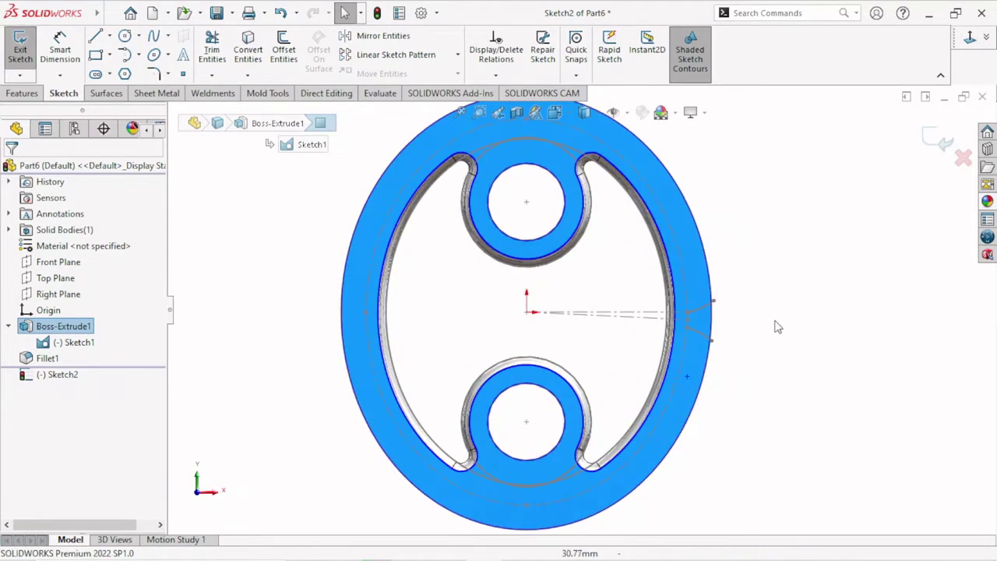
pyautogui.click(705, 311)
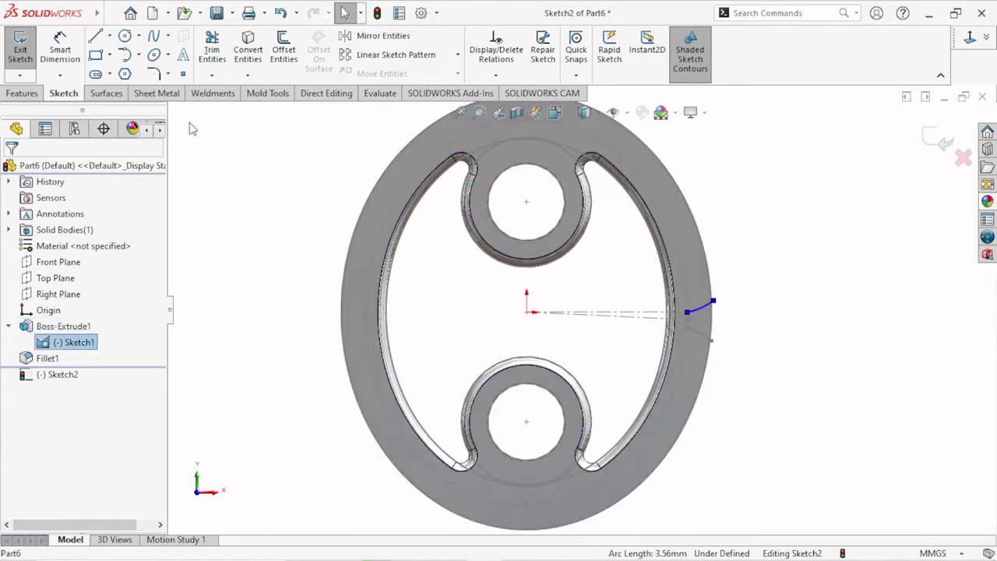
pyautogui.click(249, 51)
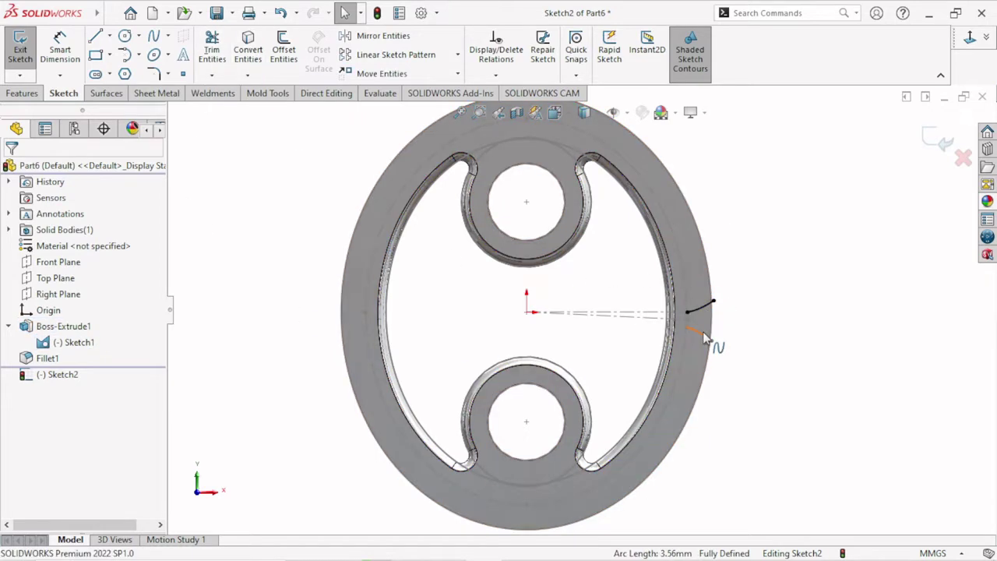
pyautogui.click(710, 339)
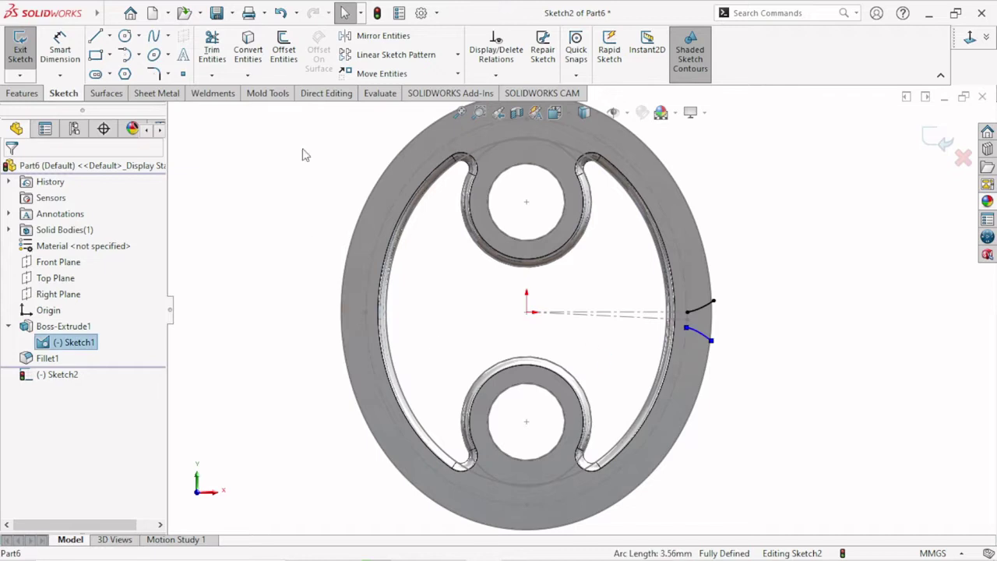
pyautogui.press('Escape')
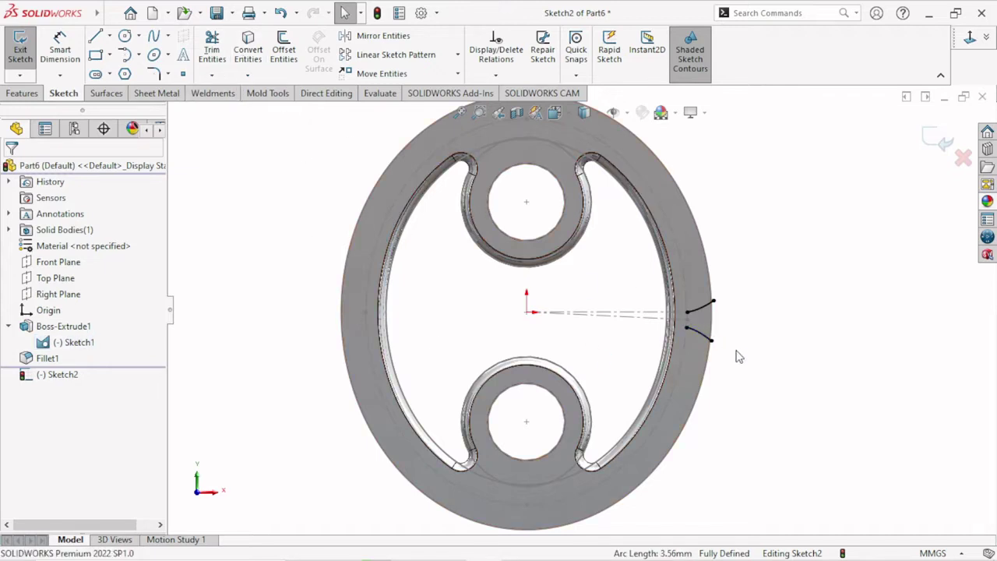
# Convert the outer elliptical edge into sketch geometry and choose the 3 Point Arc tool.
pyautogui.scroll(-2, 754, 338)
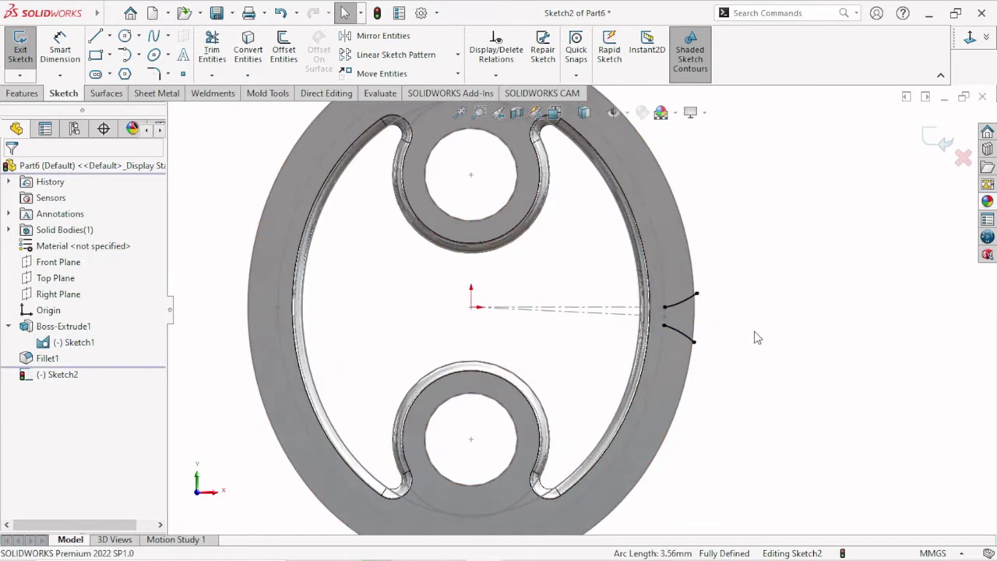
pyautogui.scroll(1, 754, 338)
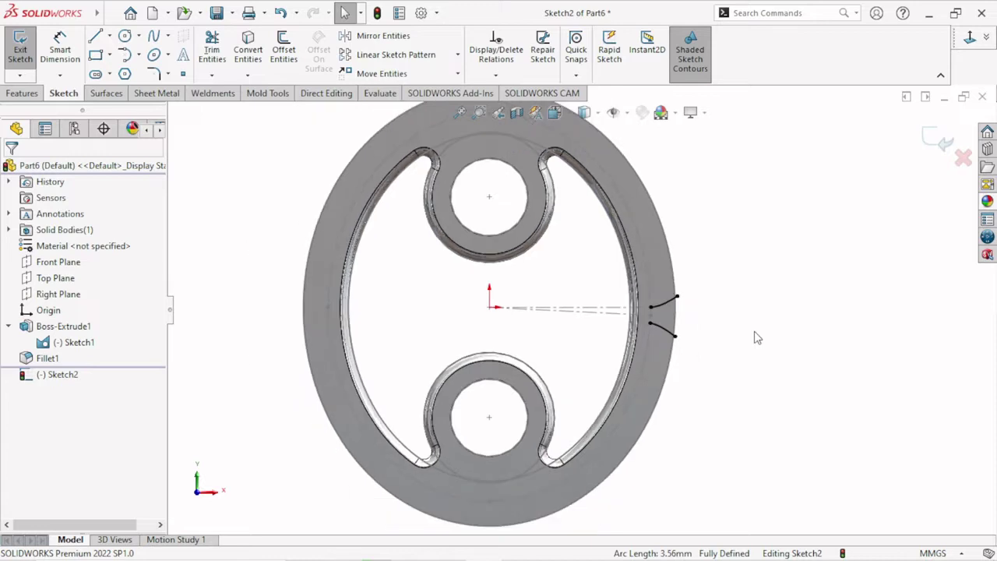
pyautogui.click(648, 343)
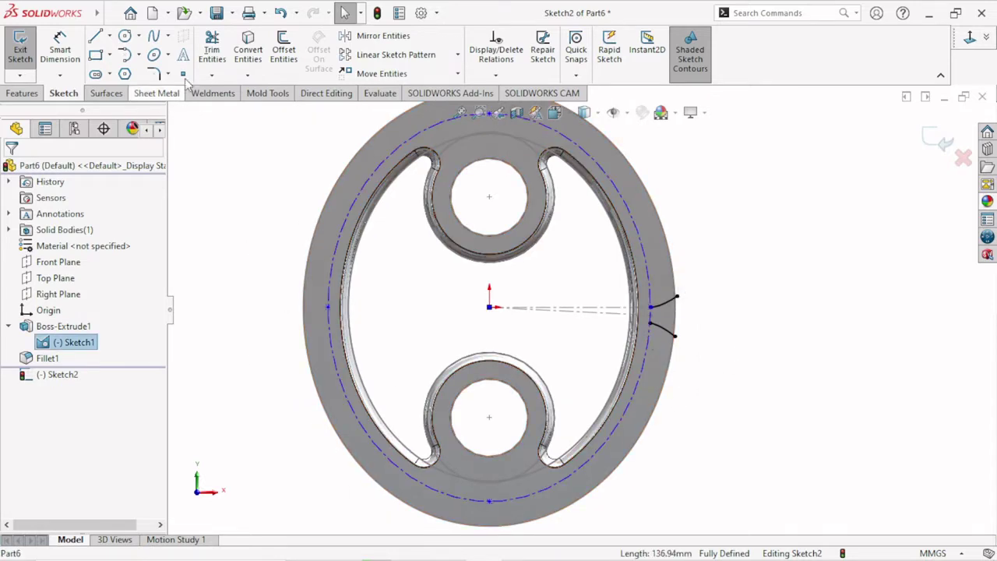
pyautogui.click(243, 60)
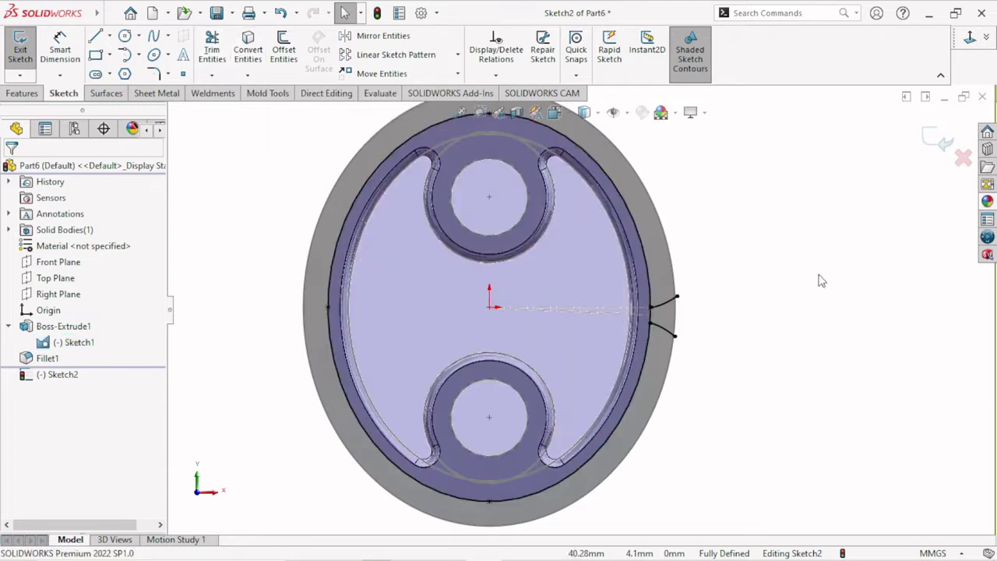
pyautogui.click(140, 56)
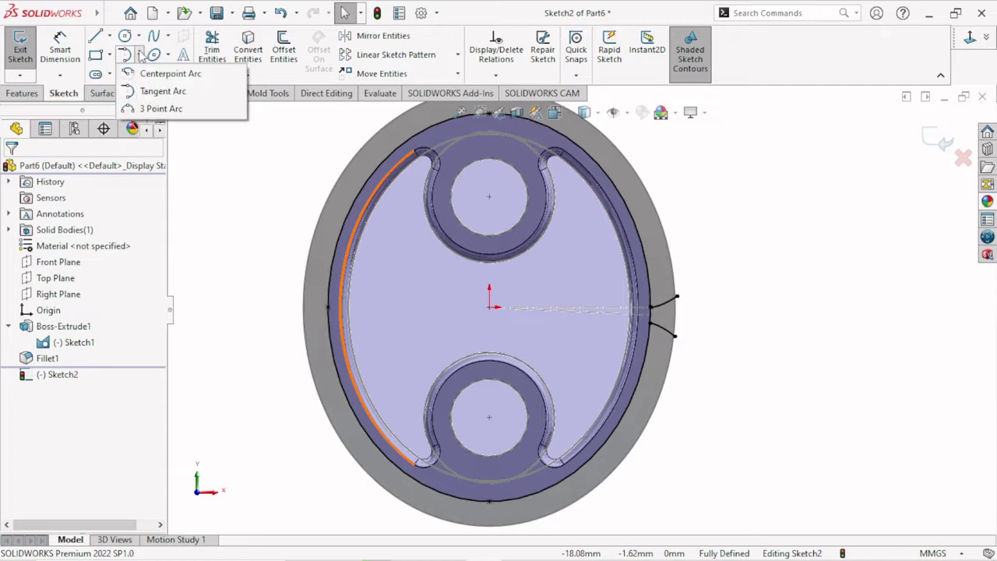
pyautogui.click(155, 109)
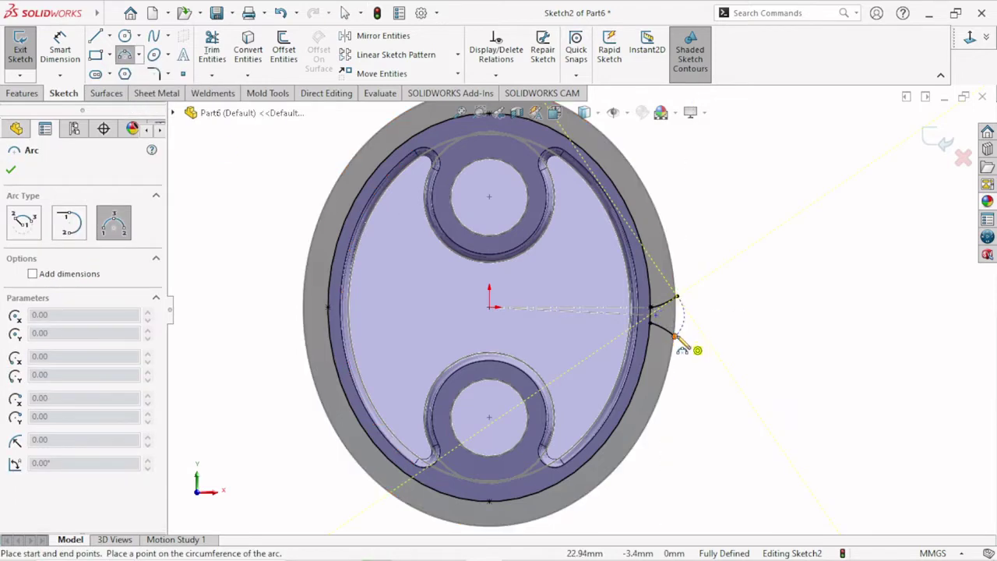
# Draw a 3 point arc closing the wedge between the two rim curve ends.
pyautogui.click(676, 335)
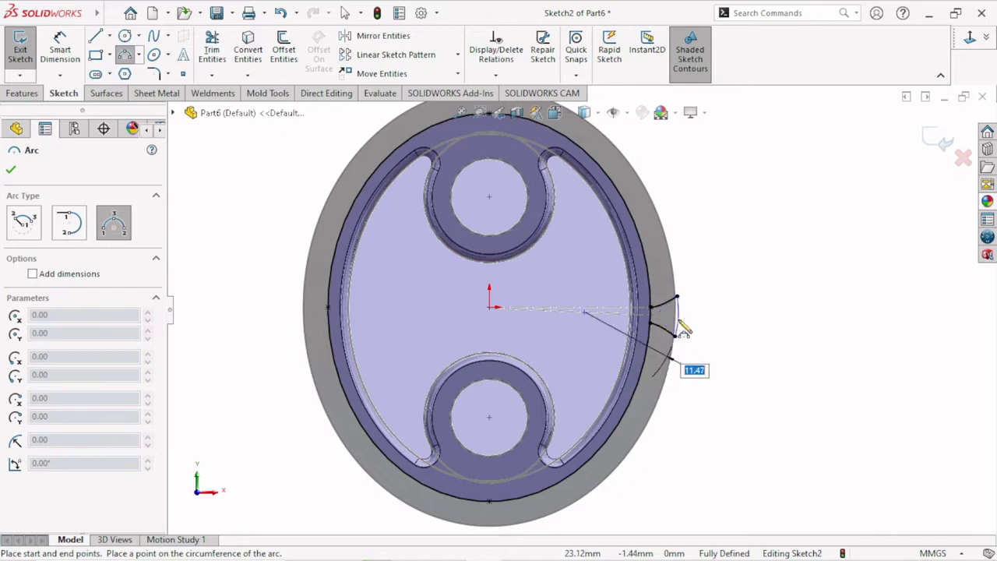
pyautogui.click(680, 323)
pyautogui.rightClick(734, 312)
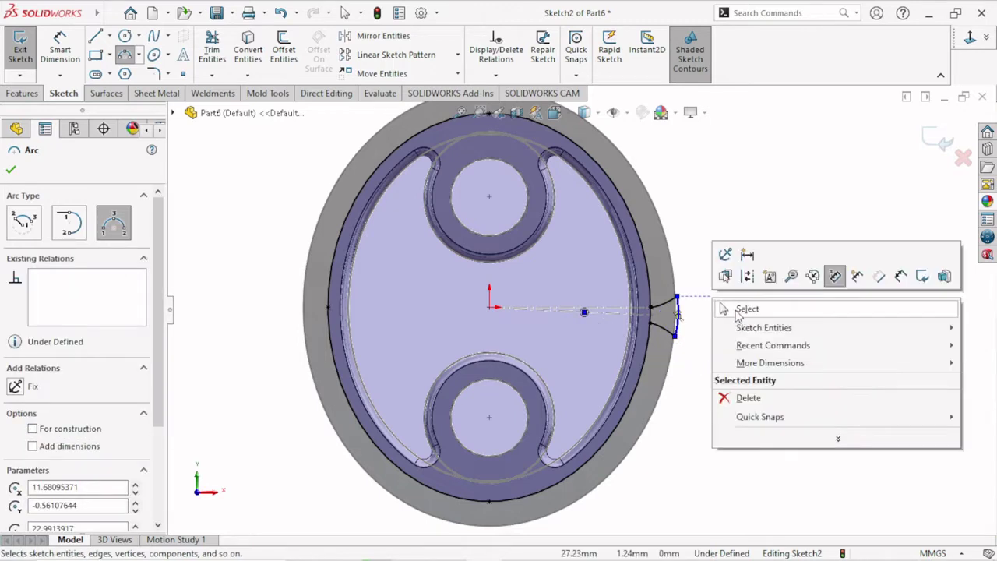
pyautogui.click(737, 315)
pyautogui.scroll(-2, 679, 467)
pyautogui.scroll(-3, 678, 467)
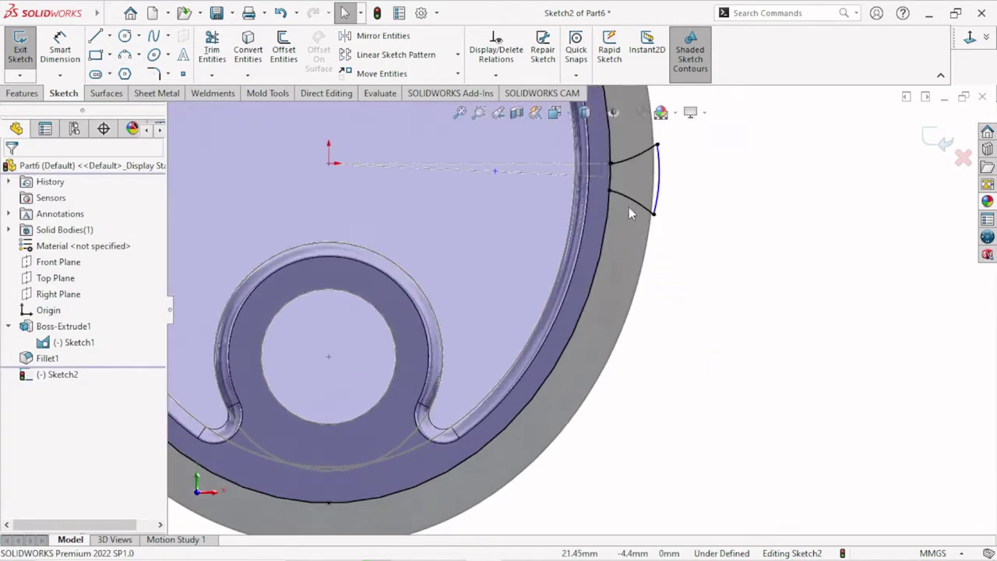
pyautogui.scroll(-2, 629, 161)
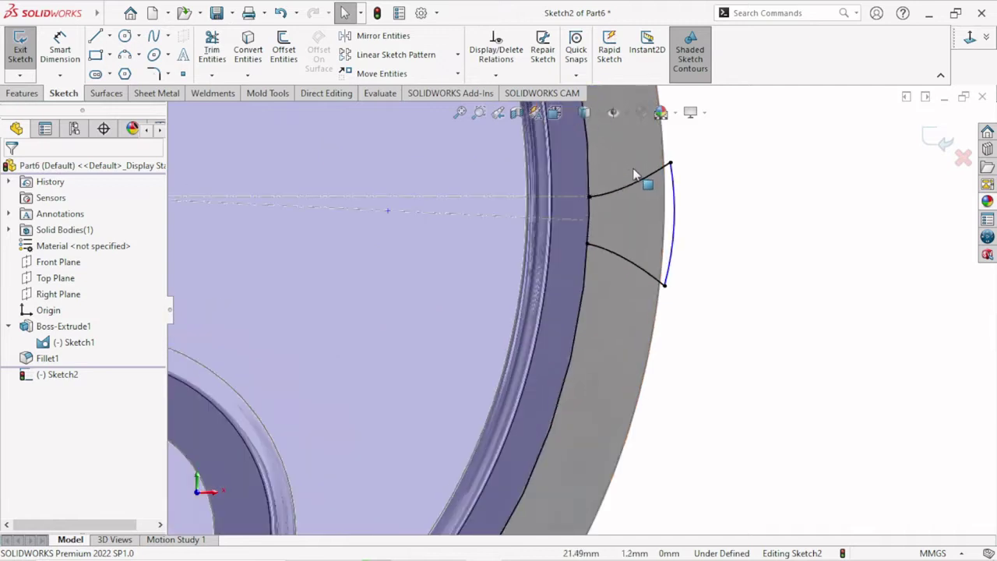
# Dimension the new arc's radius to 20 mm.
pyautogui.click(60, 43)
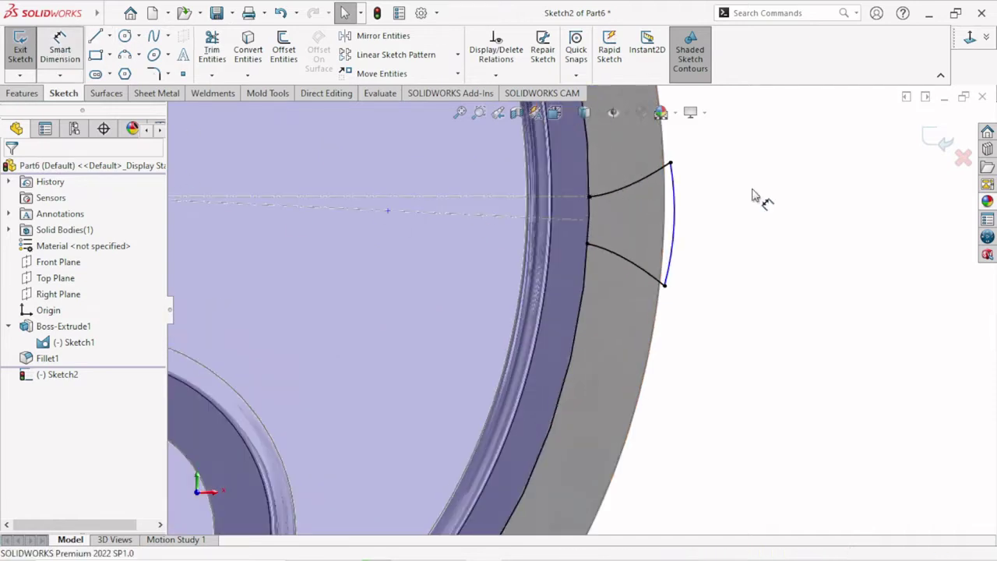
pyautogui.click(686, 232)
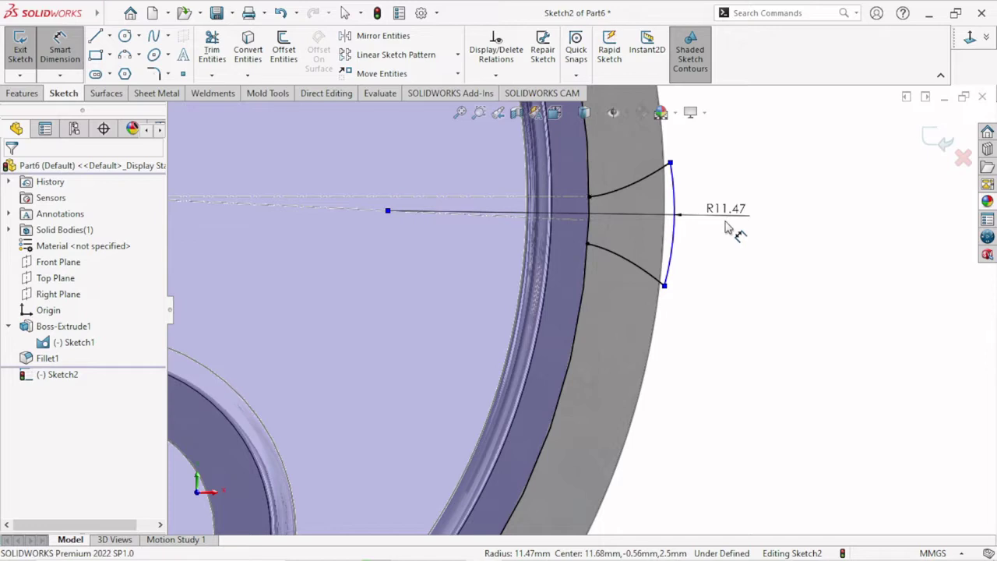
pyautogui.click(732, 226)
pyautogui.write('20')
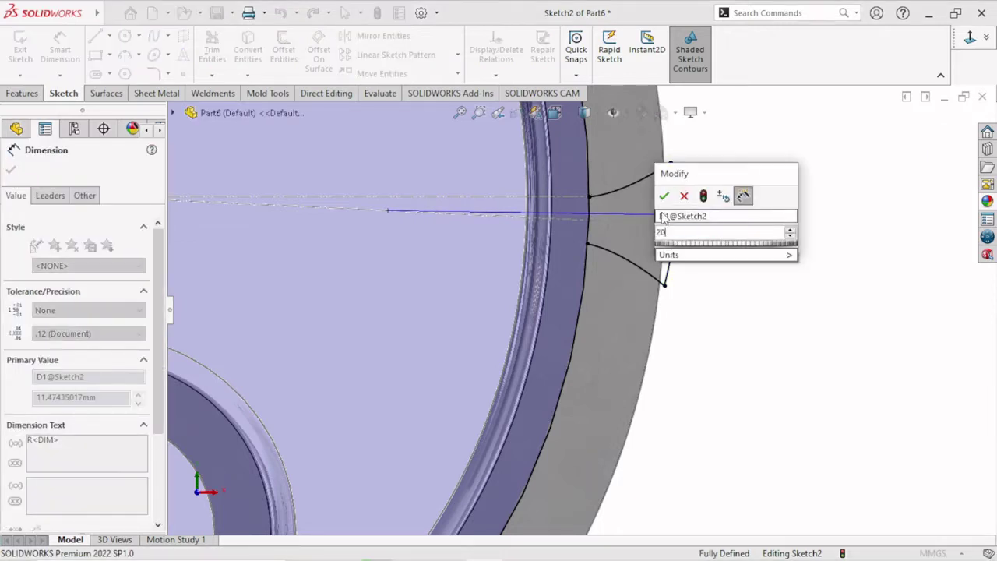
pyautogui.click(664, 195)
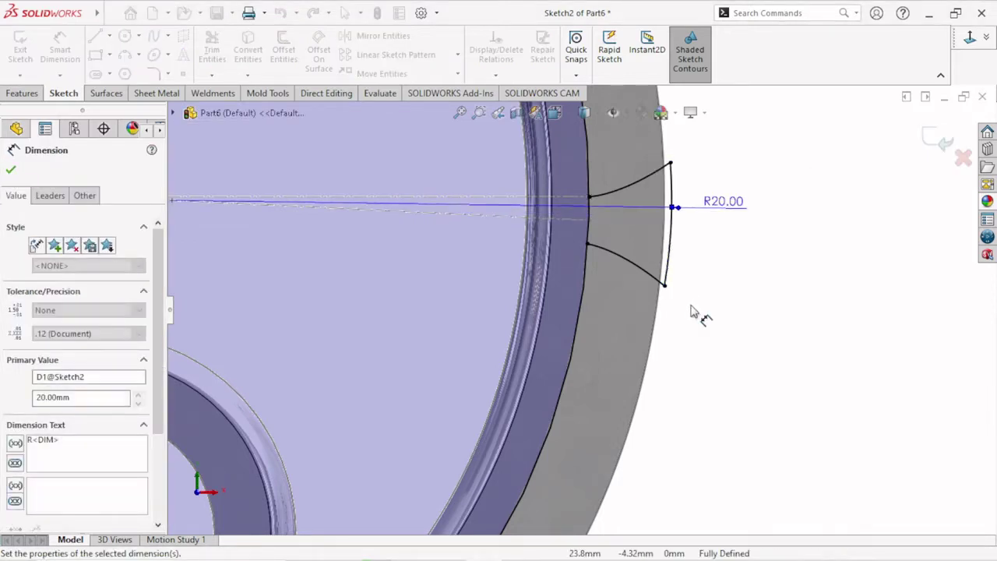
pyautogui.scroll(5, 693, 312)
pyautogui.scroll(-1, 577, 254)
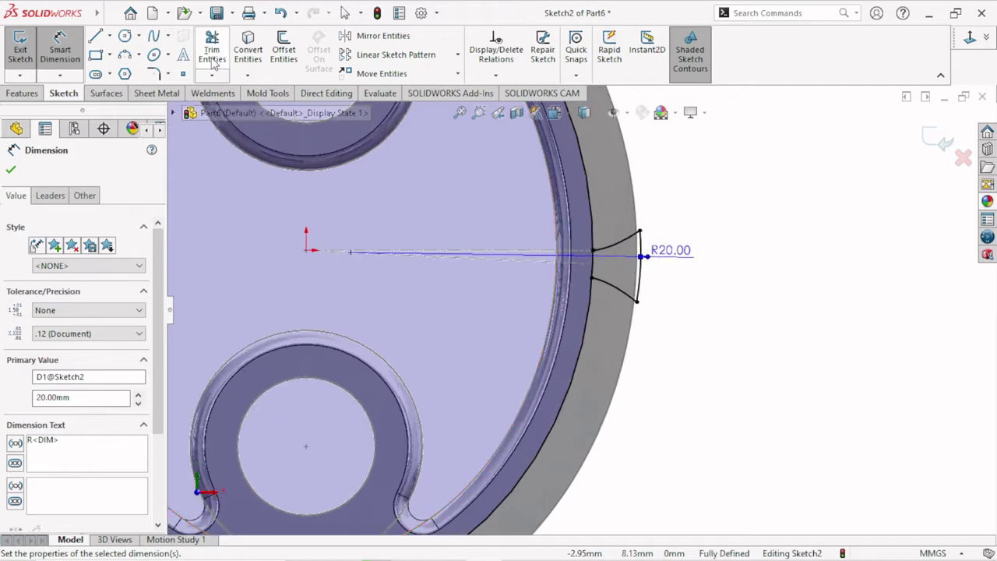
# Trim the tooth profile and exit Sketch2.
pyautogui.click(213, 62)
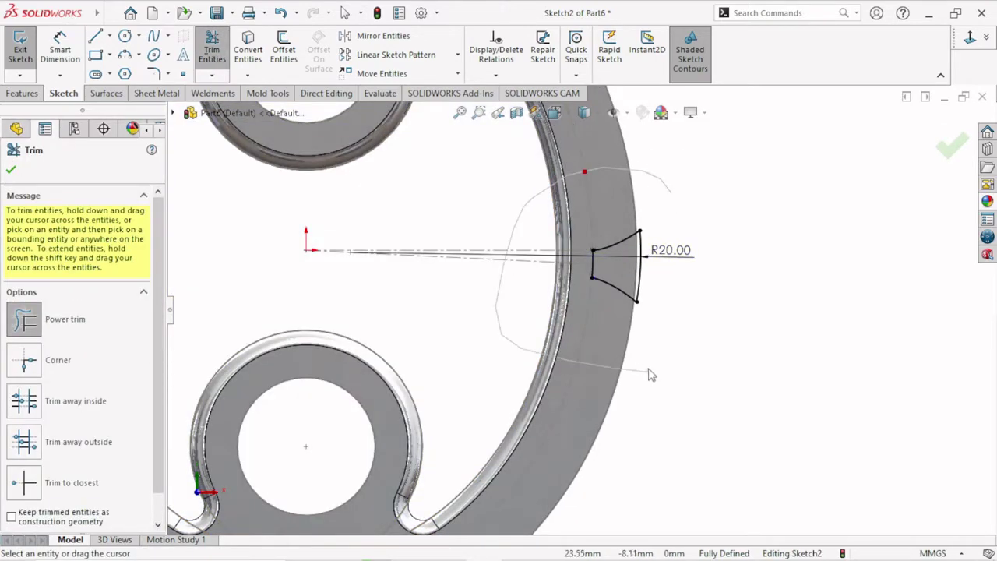
pyautogui.scroll(2, 694, 338)
pyautogui.scroll(2, 517, 296)
pyautogui.scroll(-1, 499, 280)
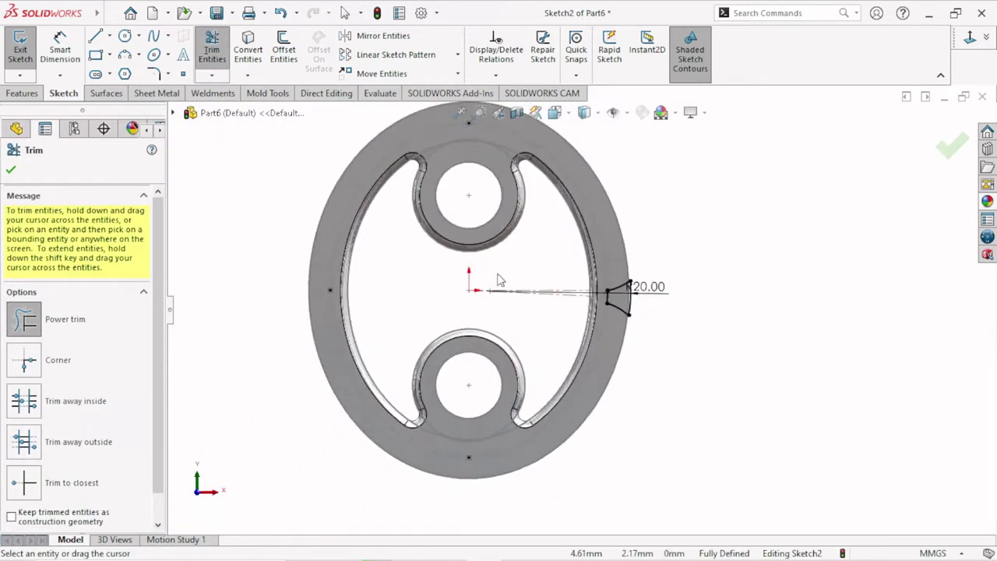
pyautogui.click(10, 170)
pyautogui.click(22, 93)
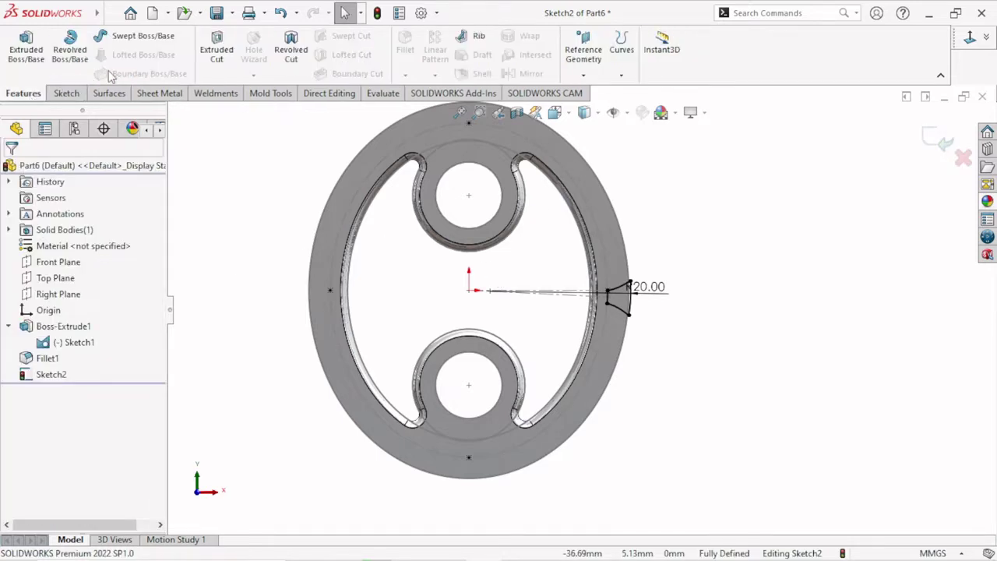
# Cut the wedge region Through All from Sketch2, with the cut direction flipped.
pyautogui.click(218, 52)
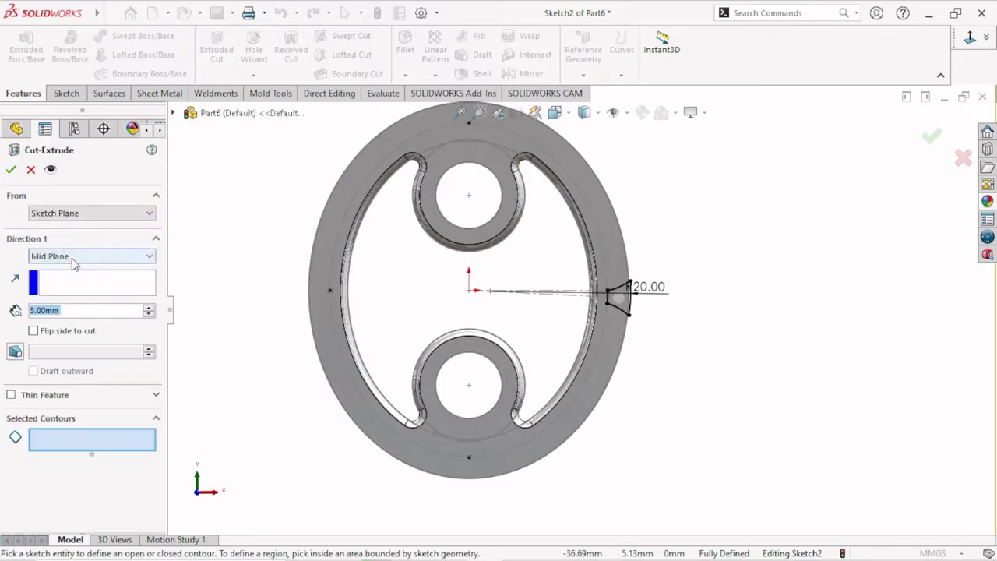
pyautogui.click(69, 260)
pyautogui.click(68, 277)
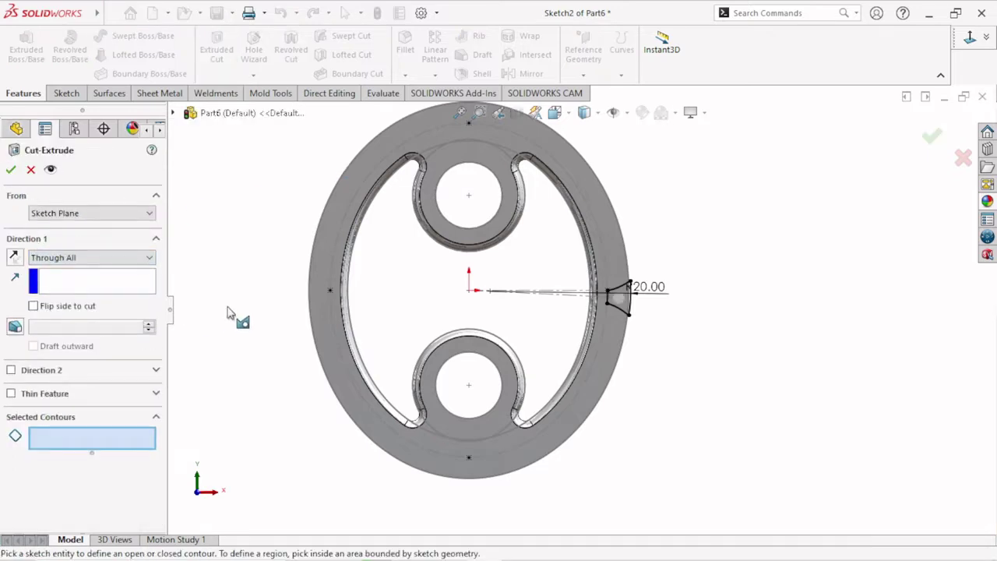
pyautogui.click(631, 306)
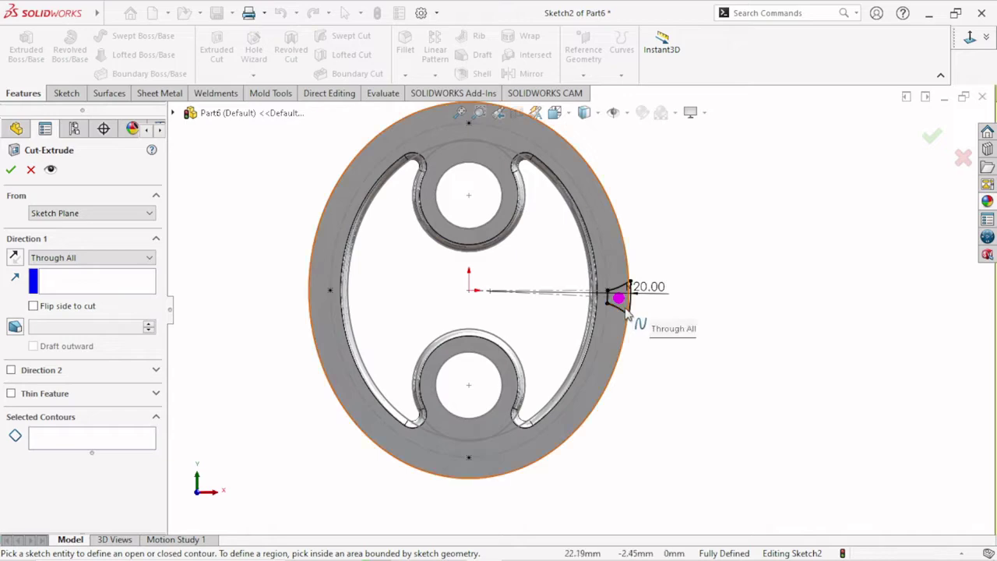
pyautogui.scroll(-2, 625, 345)
pyautogui.moveTo(626, 345); pyautogui.dragTo(612, 327, button='middle')
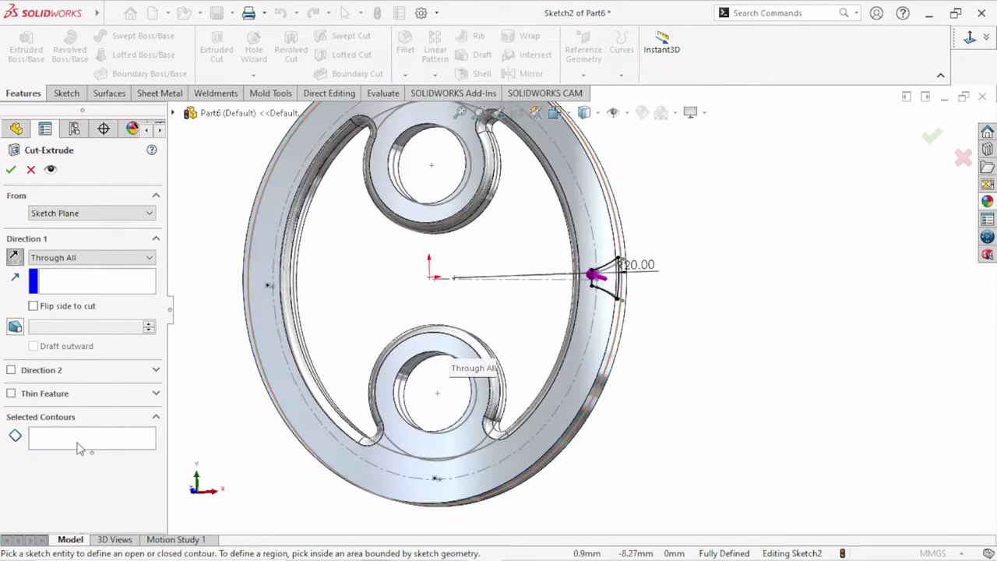
pyautogui.click(83, 440)
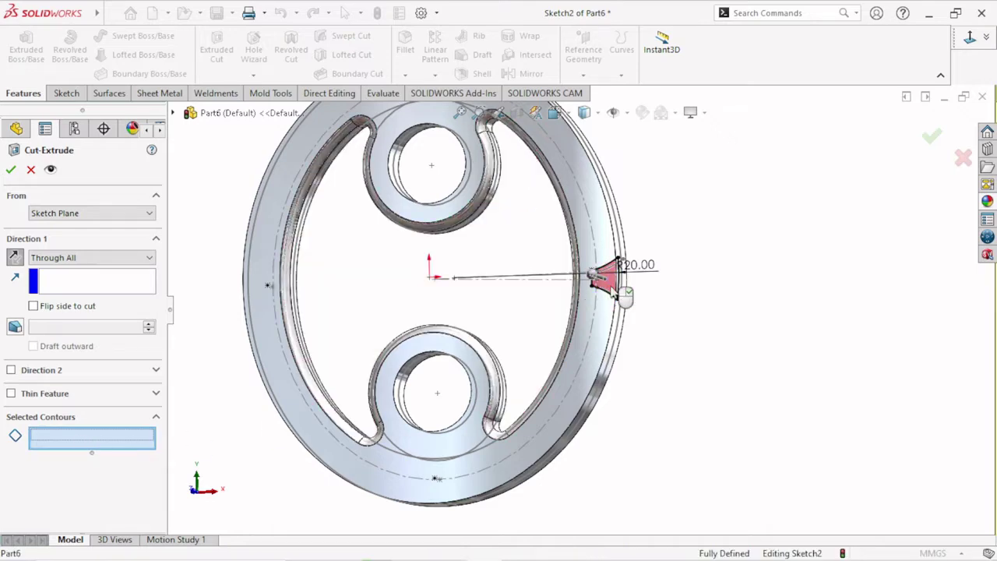
pyautogui.click(613, 283)
pyautogui.moveTo(657, 340); pyautogui.dragTo(592, 340, button='middle')
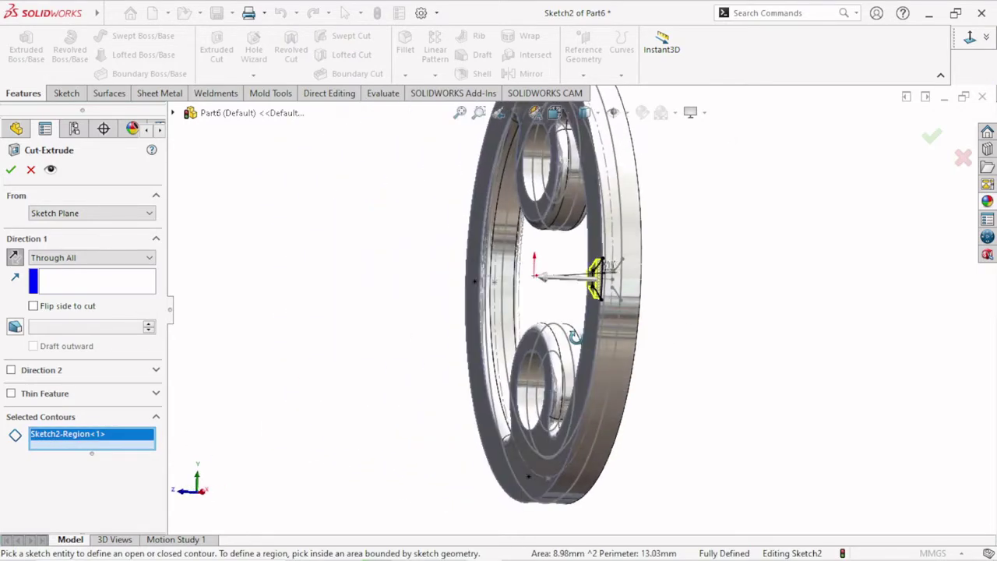
pyautogui.click(14, 258)
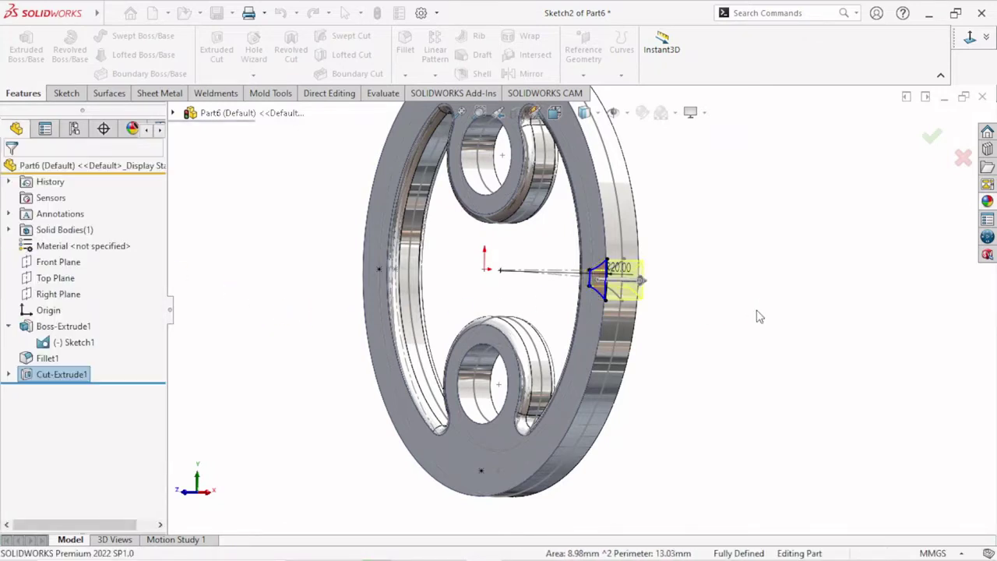
# Hide Sketch1 and inspect the finished notch.
pyautogui.moveTo(668, 323)
pyautogui.mouseDown(button='middle')
pyautogui.moveTo(703, 312)
pyautogui.moveTo(677, 321)
pyautogui.mouseUp(button='middle')
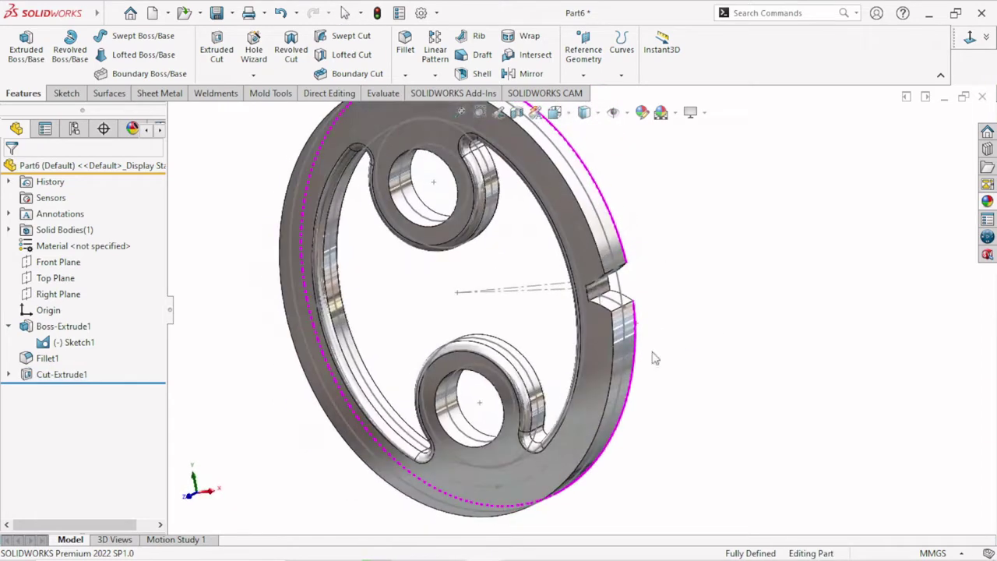
pyautogui.click(84, 343)
pyautogui.click(93, 324)
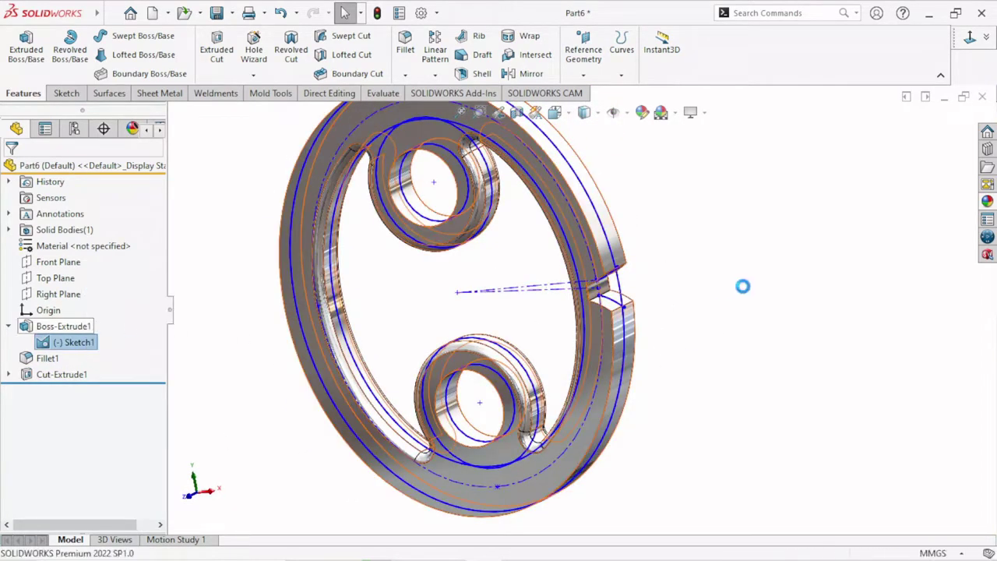
pyautogui.moveTo(623, 335); pyautogui.dragTo(599, 312, button='middle')
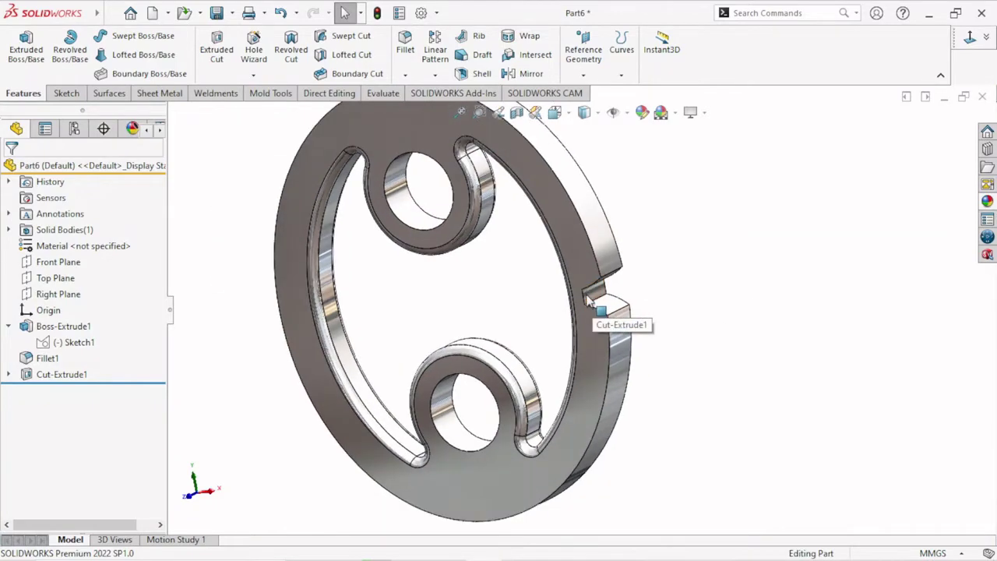
# Show Sketch1 again so its centre line to the notch is visible.
pyautogui.scroll(3, 486, 242)
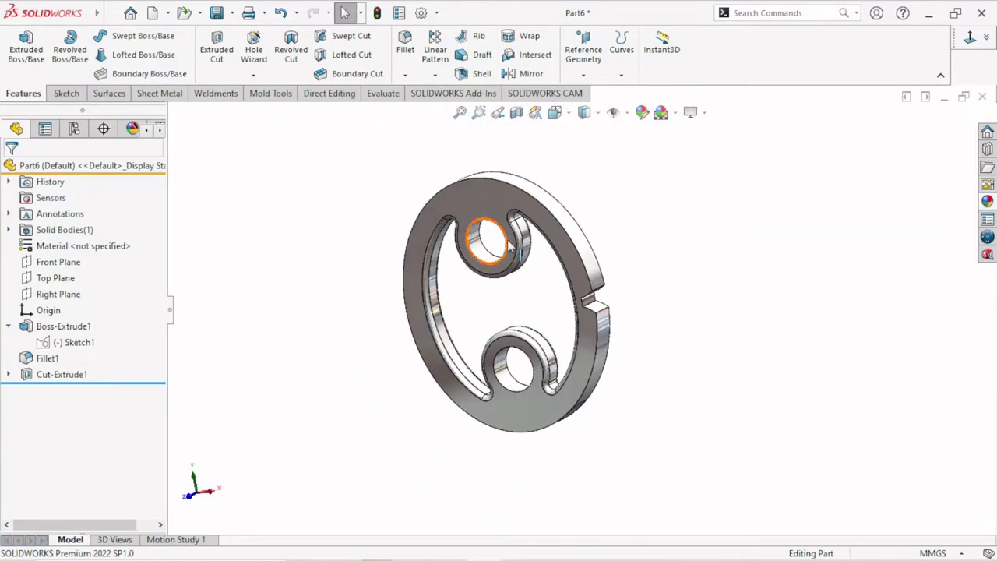
pyautogui.moveTo(511, 247); pyautogui.dragTo(510, 167, button='middle')
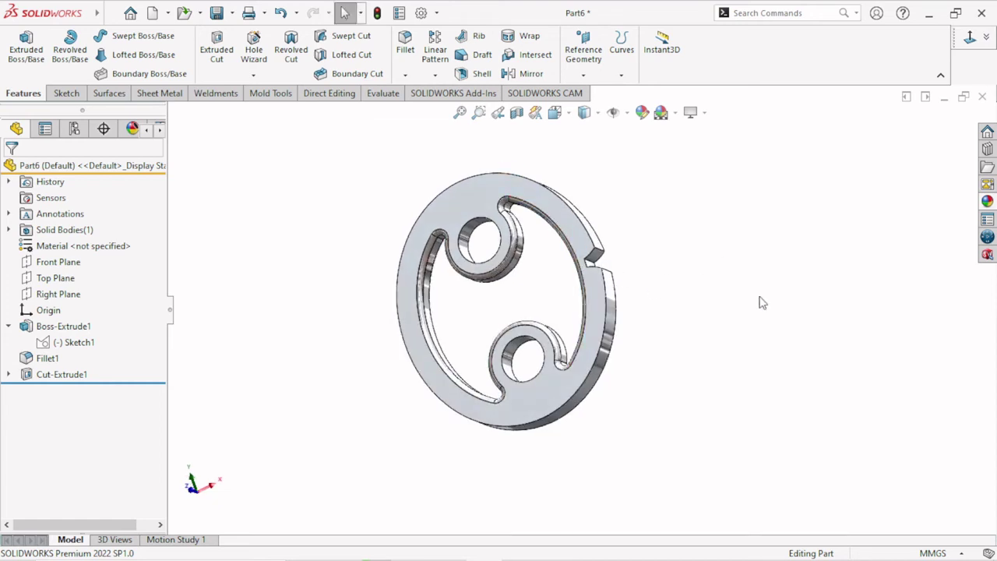
pyautogui.scroll(-2, 689, 346)
pyautogui.scroll(-2, 689, 346)
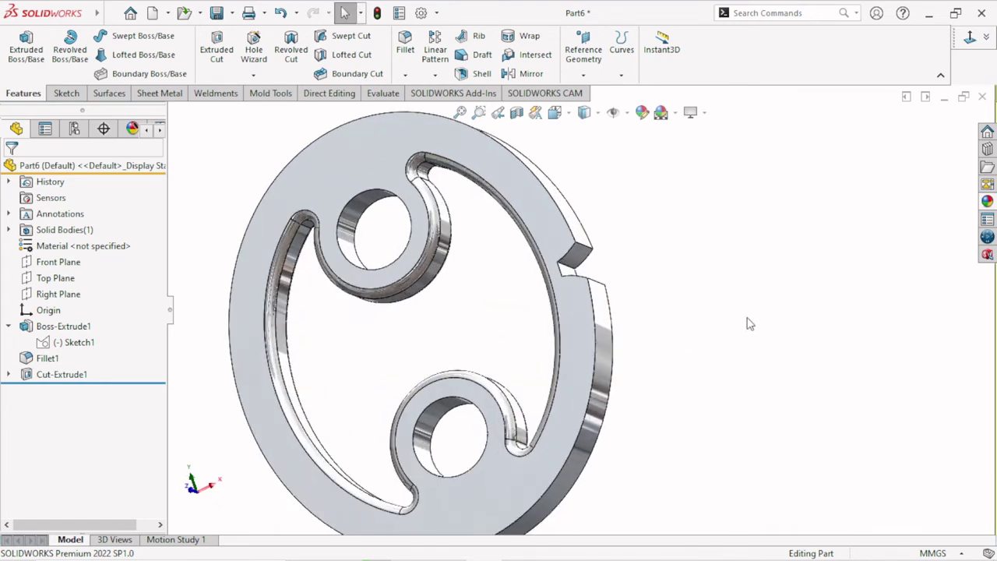
pyautogui.moveTo(741, 344); pyautogui.dragTo(778, 310, button='middle')
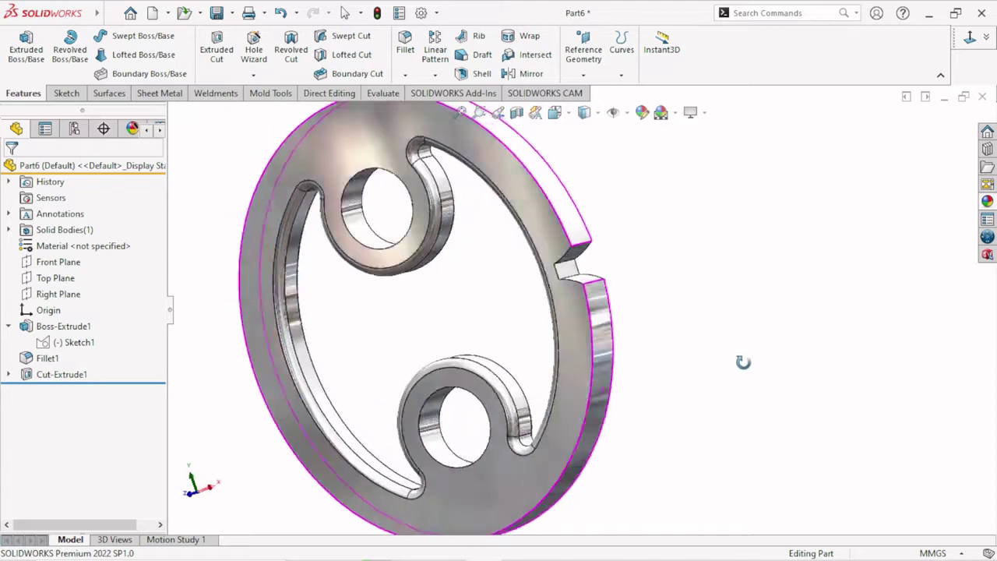
pyautogui.click(74, 343)
pyautogui.click(90, 326)
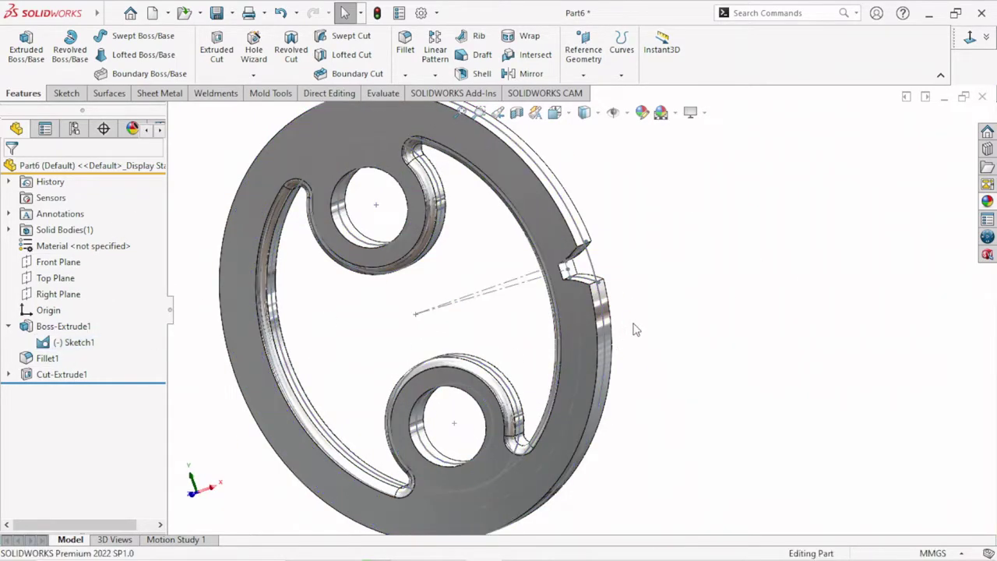
pyautogui.scroll(1, 685, 319)
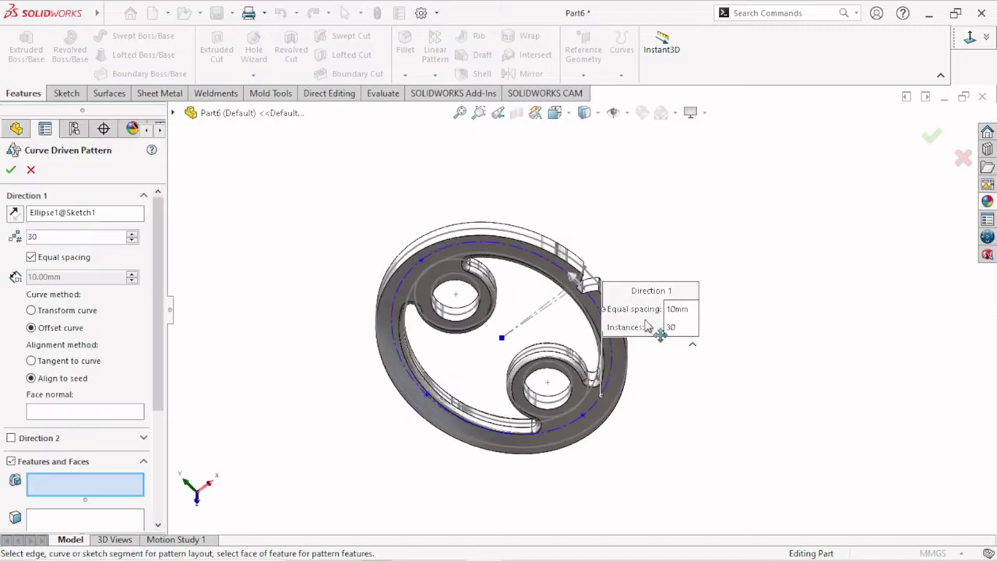
# Choose Cut-Extrude1 as the feature to repeat 30 times along Ellipse1.
pyautogui.scroll(-3, 592, 286)
pyautogui.scroll(-3, 592, 287)
pyautogui.scroll(-2, 592, 286)
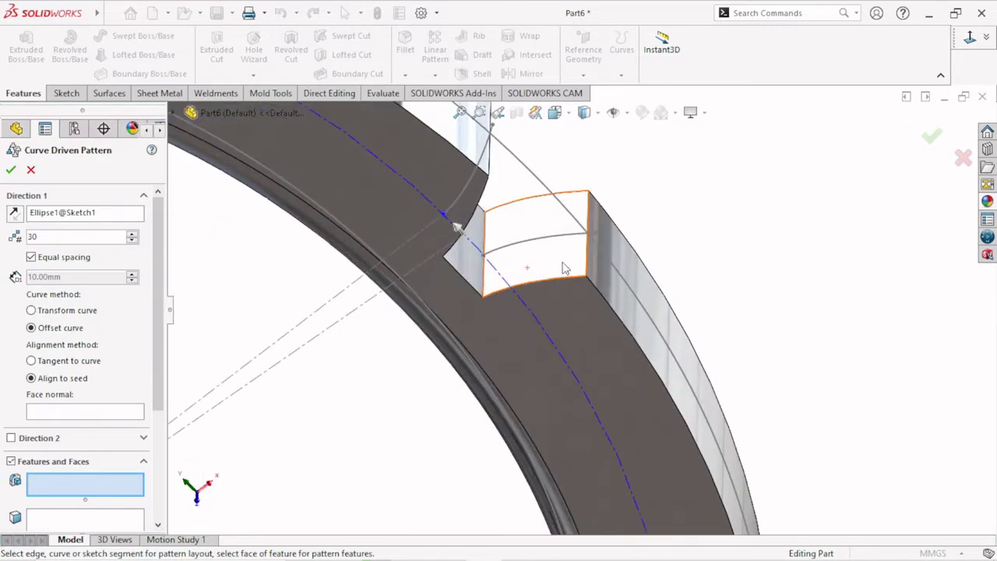
pyautogui.click(514, 277)
pyautogui.scroll(2, 600, 350)
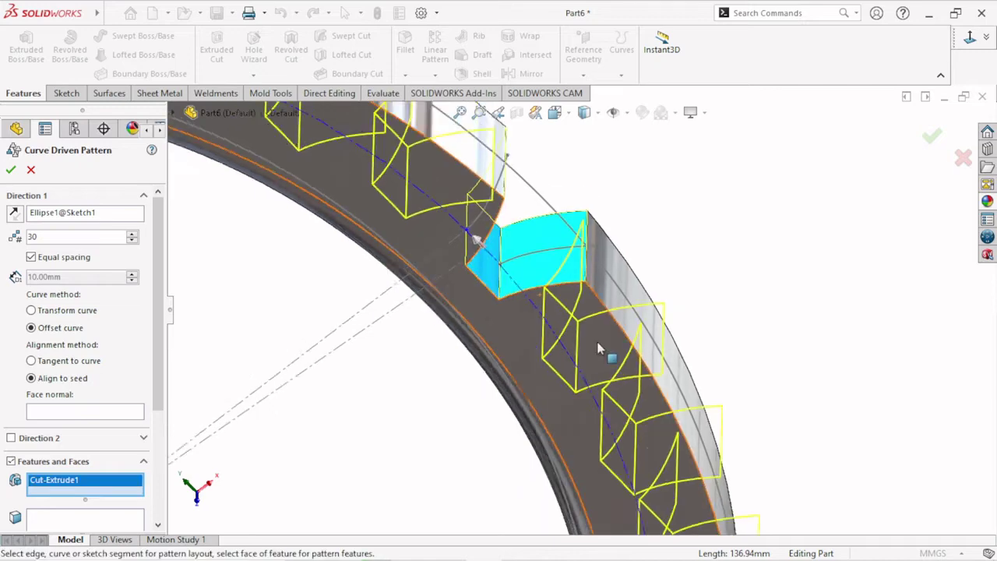
pyautogui.scroll(4, 599, 350)
pyautogui.scroll(2, 600, 350)
pyautogui.moveTo(600, 350); pyautogui.dragTo(489, 315, button='middle')
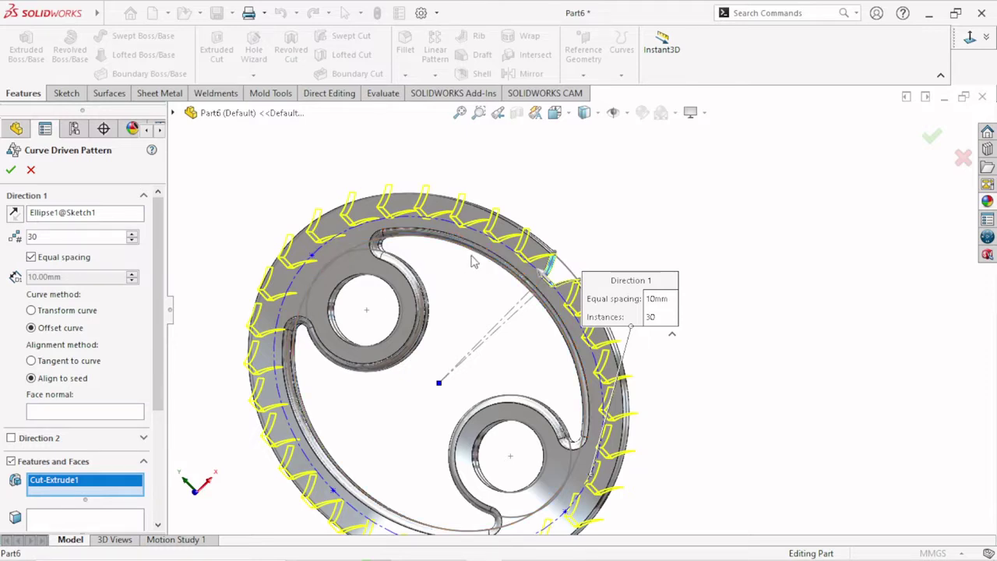
pyautogui.scroll(3, 534, 341)
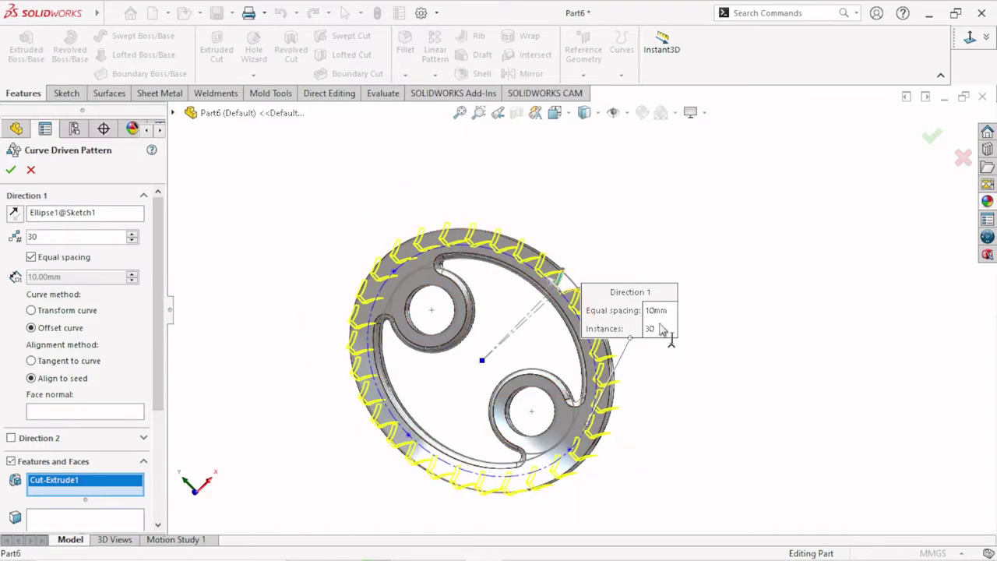
pyautogui.moveTo(663, 293); pyautogui.dragTo(885, 322)
pyautogui.scroll(-2, 615, 436)
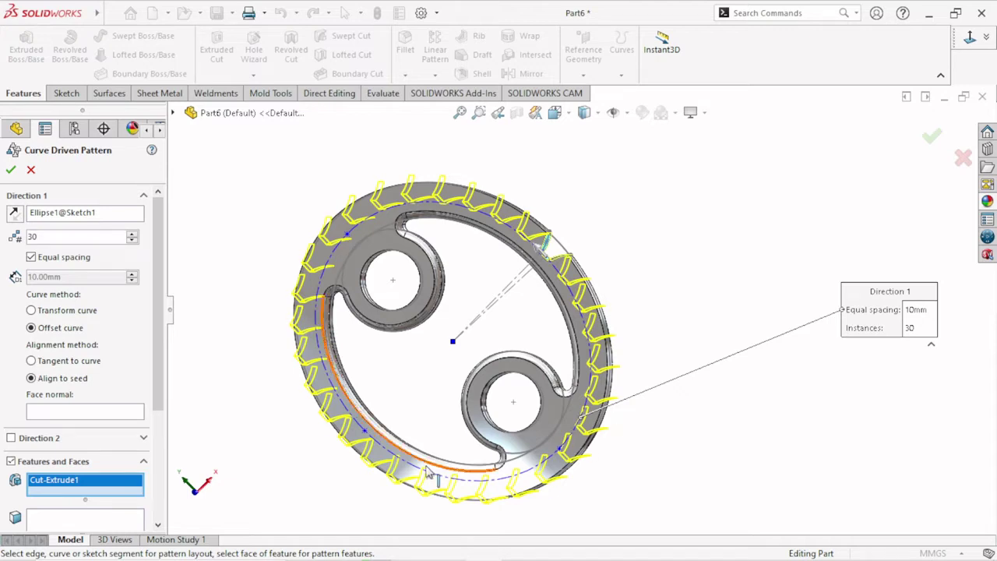
# Align the copies tangent to the curve and finish CrvPattern1, keeping all bodies.
pyautogui.click(33, 361)
pyautogui.press('f')
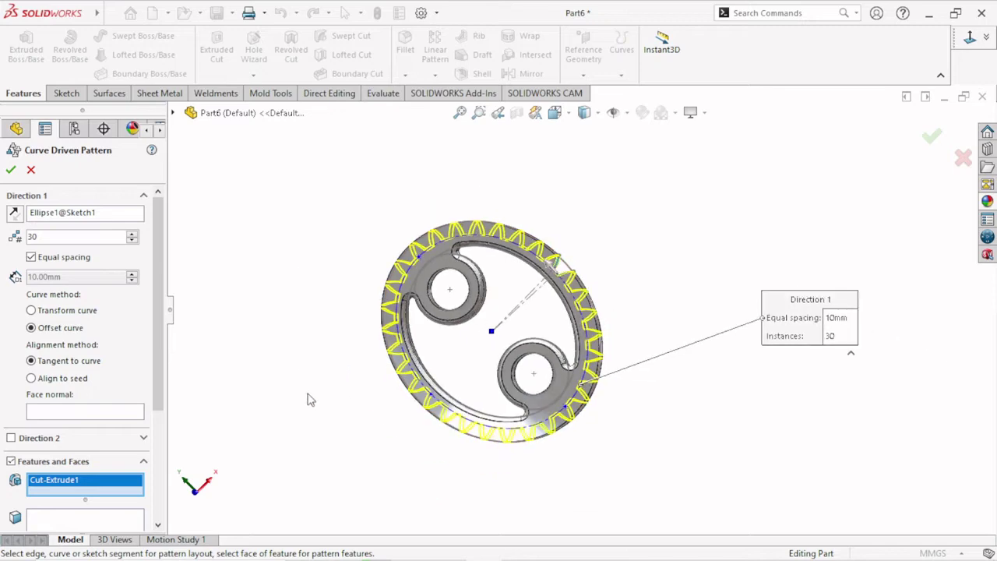
pyautogui.scroll(-2, 615, 390)
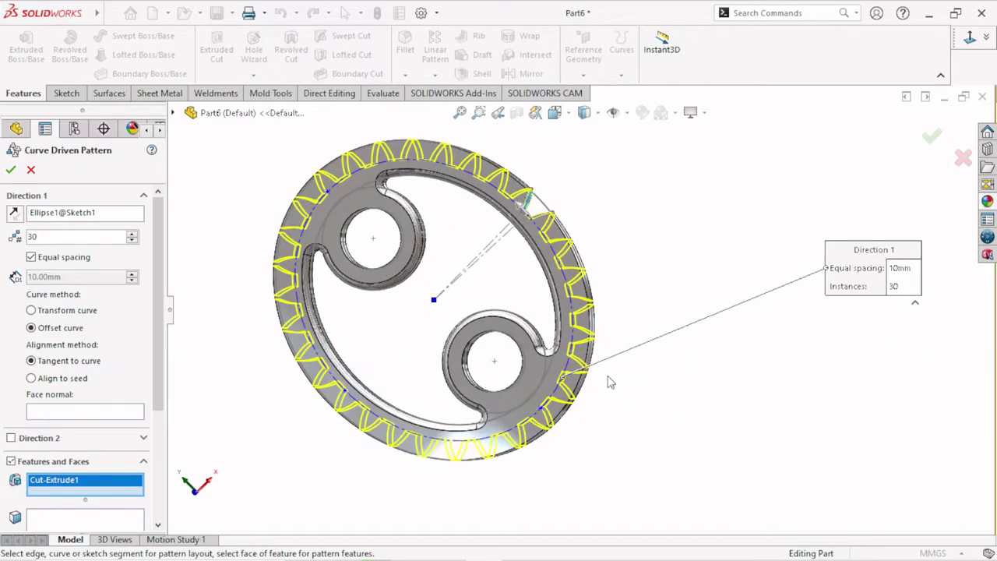
pyautogui.moveTo(607, 381)
pyautogui.mouseDown(button='middle')
pyautogui.moveTo(595, 372)
pyautogui.moveTo(567, 408)
pyautogui.moveTo(605, 400)
pyautogui.moveTo(616, 367)
pyautogui.mouseUp(button='middle')
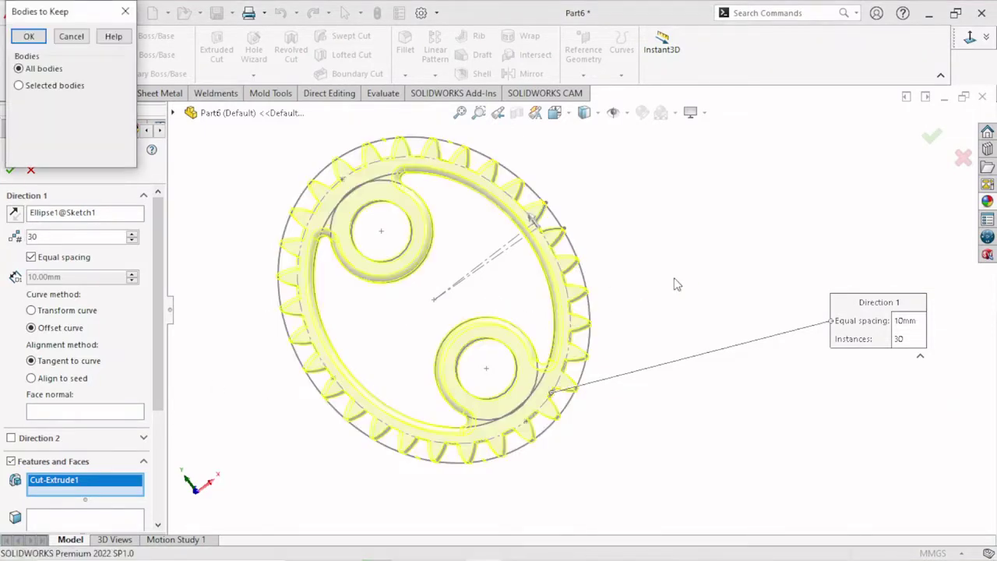
pyautogui.click(28, 37)
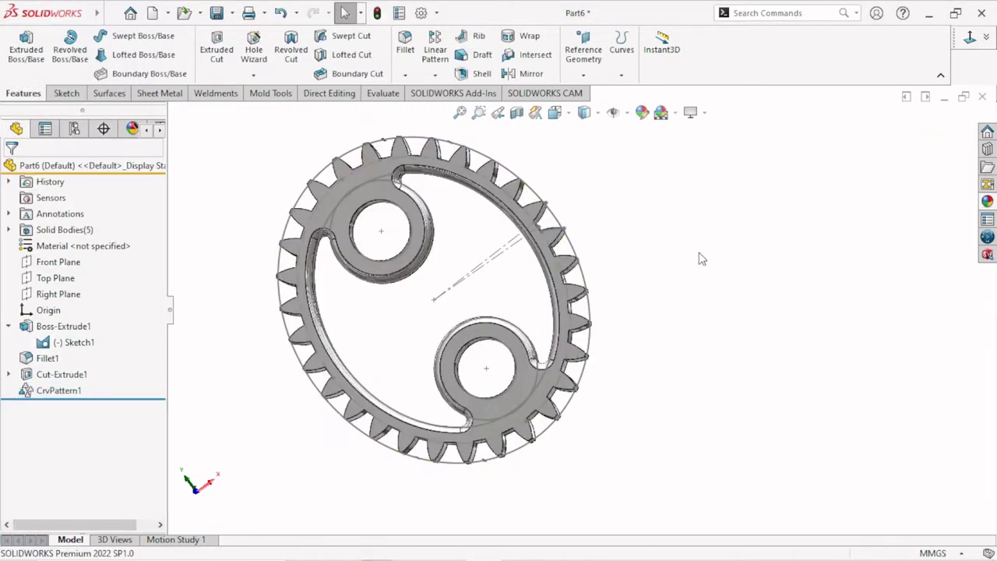
pyautogui.moveTo(635, 263)
pyautogui.mouseDown(button='middle')
pyautogui.moveTo(584, 335)
pyautogui.moveTo(612, 196)
pyautogui.moveTo(683, 289)
pyautogui.moveTo(637, 317)
pyautogui.moveTo(618, 263)
pyautogui.moveTo(574, 214)
pyautogui.moveTo(499, 374)
pyautogui.moveTo(565, 423)
pyautogui.moveTo(602, 427)
pyautogui.mouseUp(button='middle')
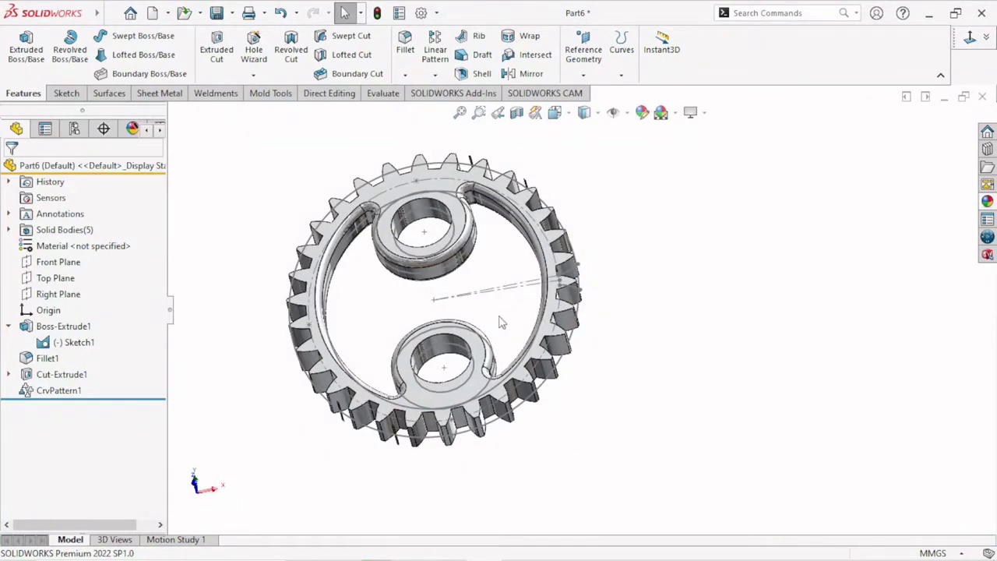
pyautogui.moveTo(500, 322)
pyautogui.mouseDown(button='middle')
pyautogui.moveTo(734, 330)
pyautogui.moveTo(798, 312)
pyautogui.mouseUp(button='middle')
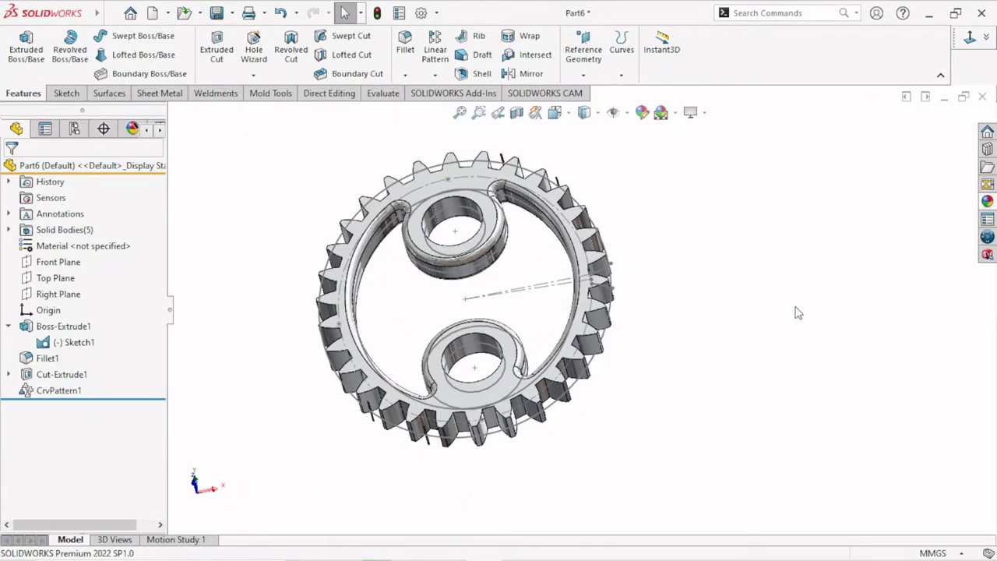
pyautogui.click(72, 343)
pyautogui.click(75, 320)
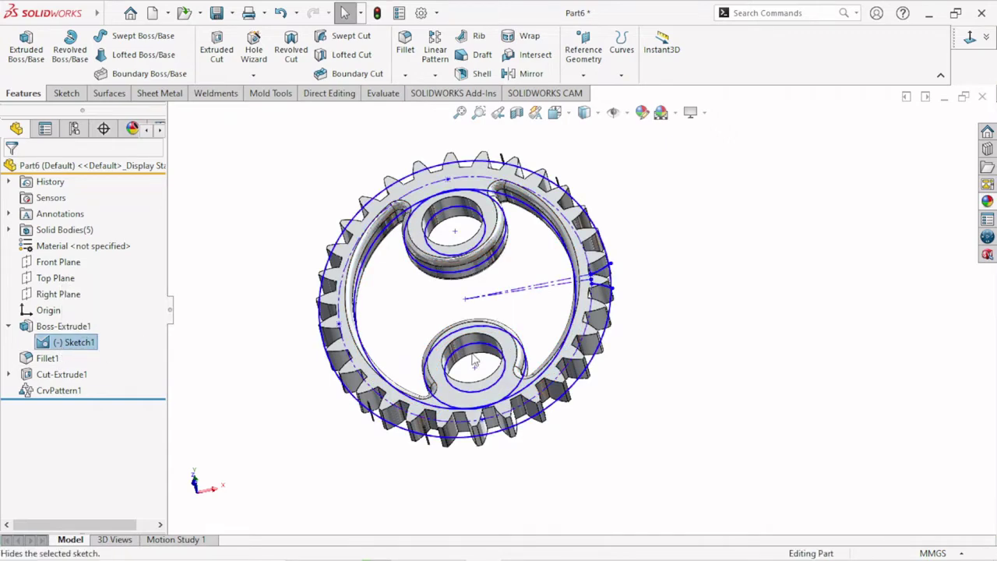
pyautogui.moveTo(498, 335); pyautogui.dragTo(483, 366, button='middle')
pyautogui.scroll(2, 482, 366)
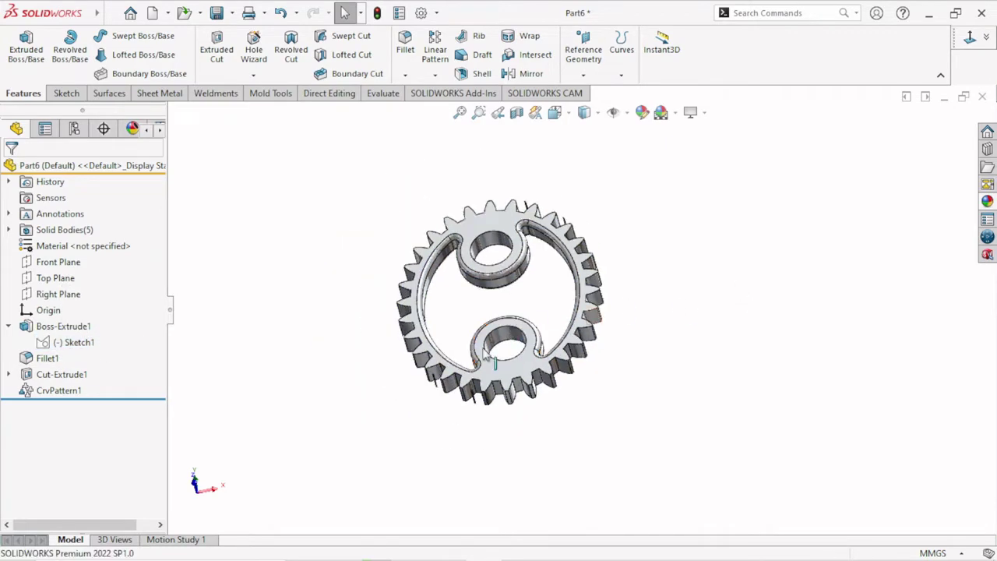
pyautogui.click(88, 341)
pyautogui.click(94, 319)
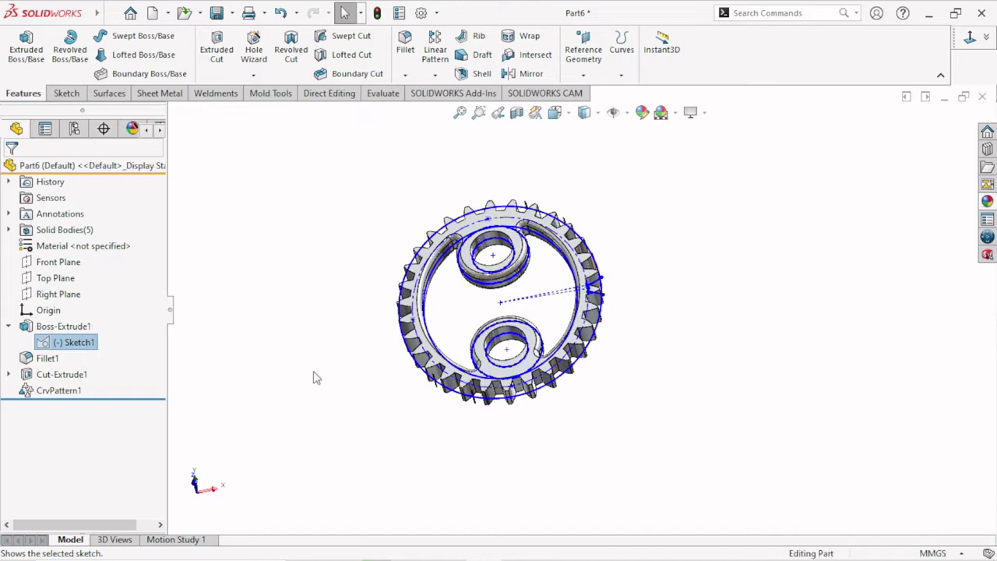
pyautogui.click(317, 379)
pyautogui.scroll(-2, 558, 314)
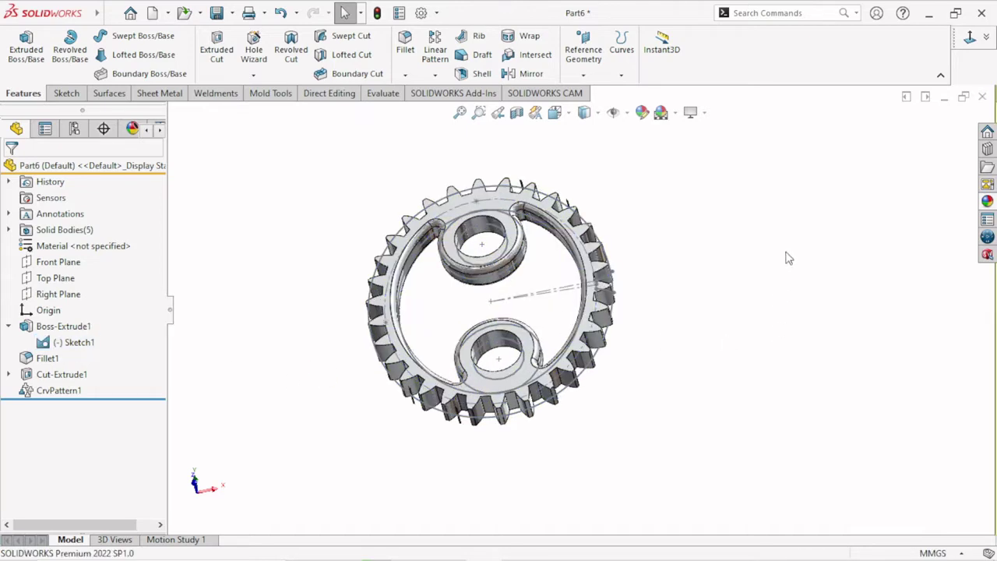
pyautogui.scroll(-3, 556, 386)
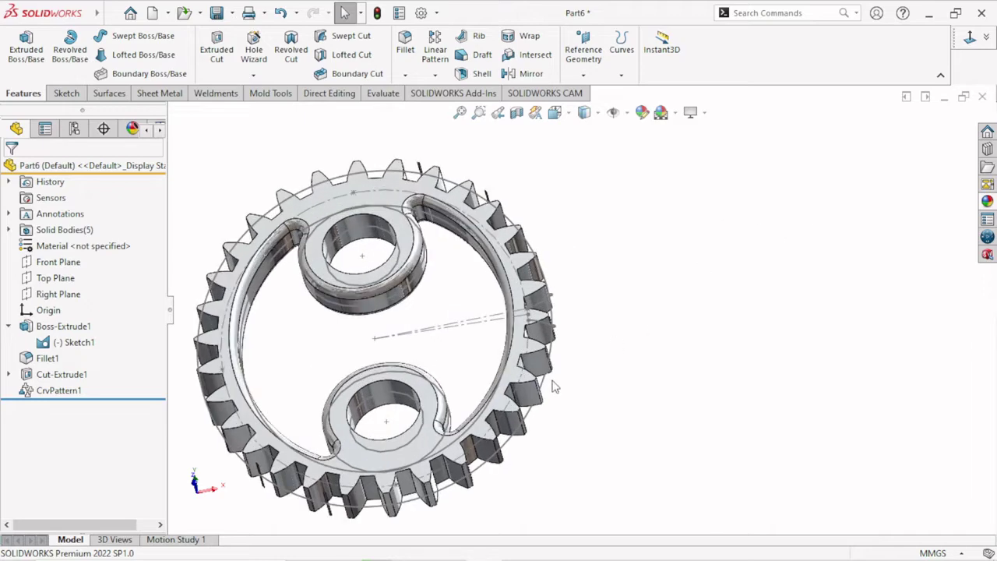
pyautogui.scroll(-3, 521, 415)
pyautogui.moveTo(521, 416)
pyautogui.mouseDown(button='middle')
pyautogui.moveTo(497, 403)
pyautogui.moveTo(403, 460)
pyautogui.mouseUp(button='middle')
pyautogui.scroll(-3, 398, 420)
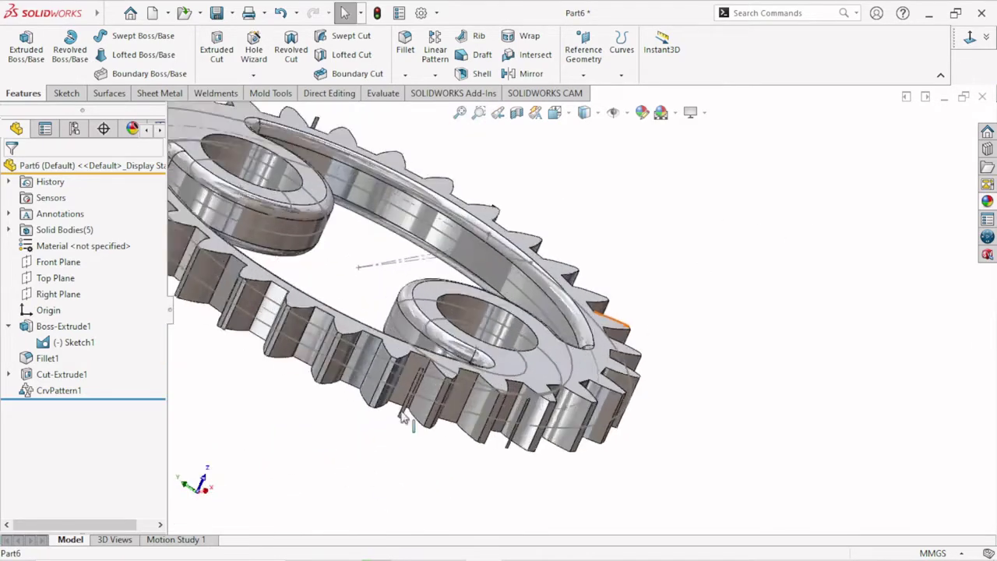
pyautogui.scroll(-3, 463, 389)
pyautogui.moveTo(541, 347); pyautogui.dragTo(440, 431, button='middle')
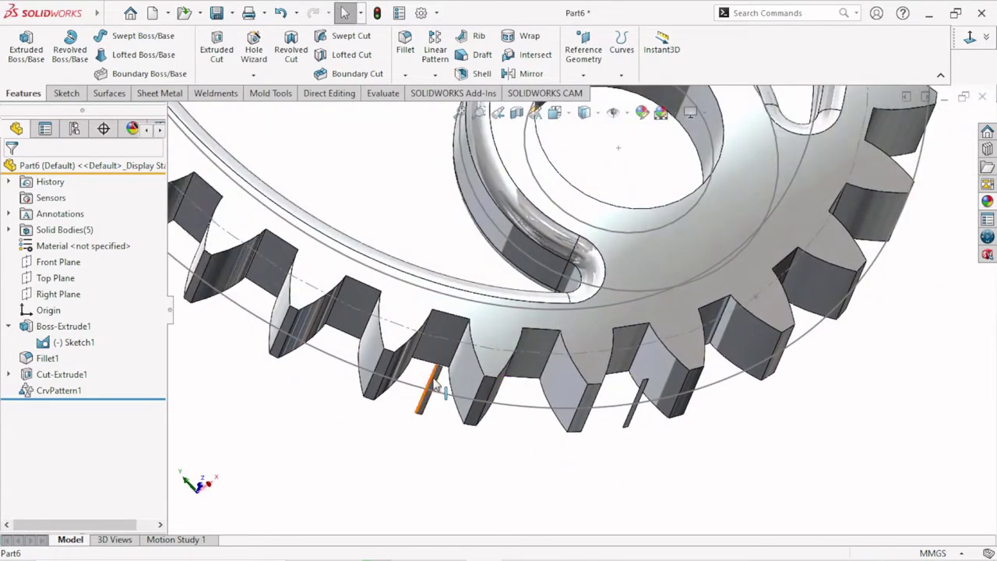
pyautogui.moveTo(671, 417); pyautogui.dragTo(686, 389, button='middle')
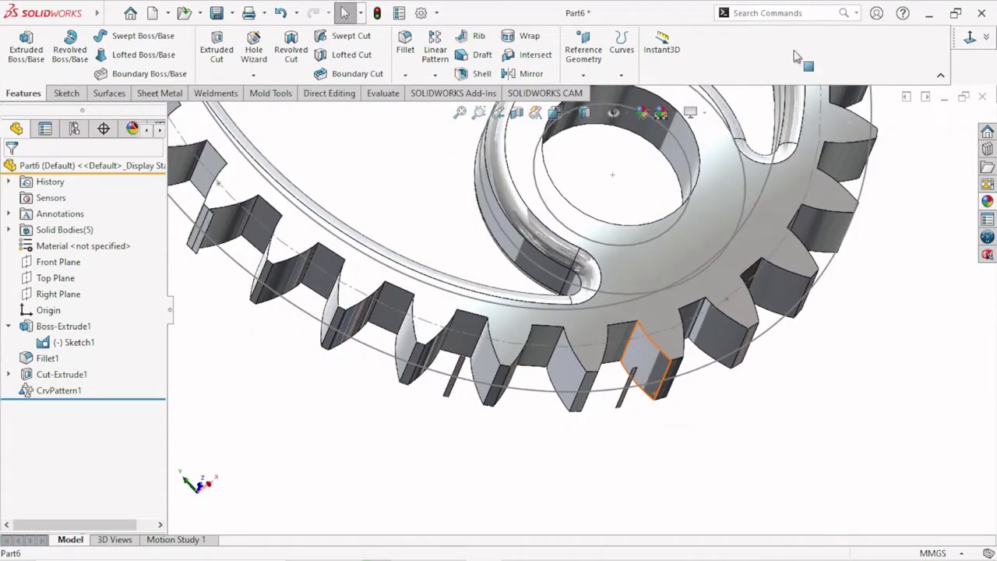
# Search 'el' and open the Delete/Keep Body tool.
pyautogui.click(752, 11)
pyautogui.write('d')
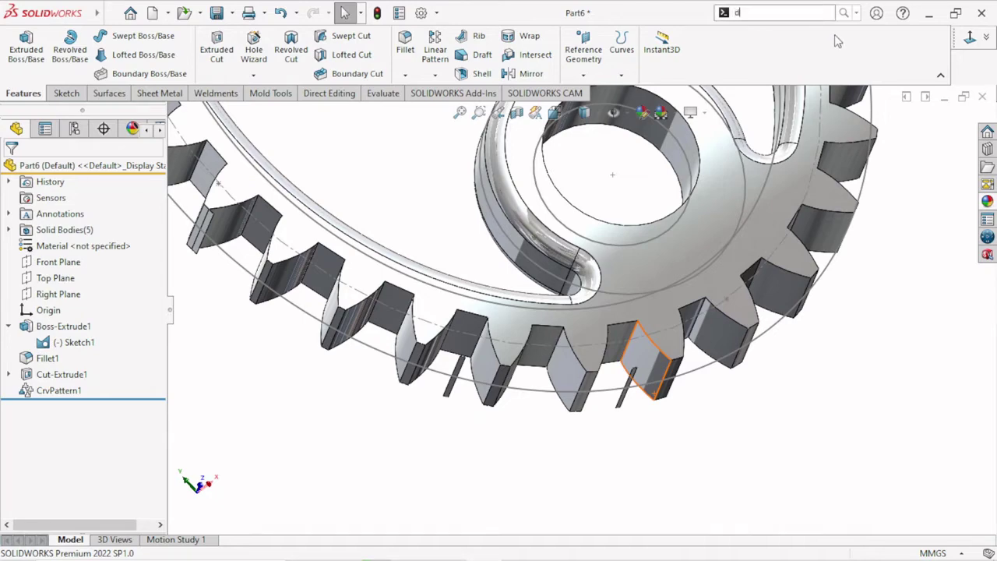
pyautogui.write('el')
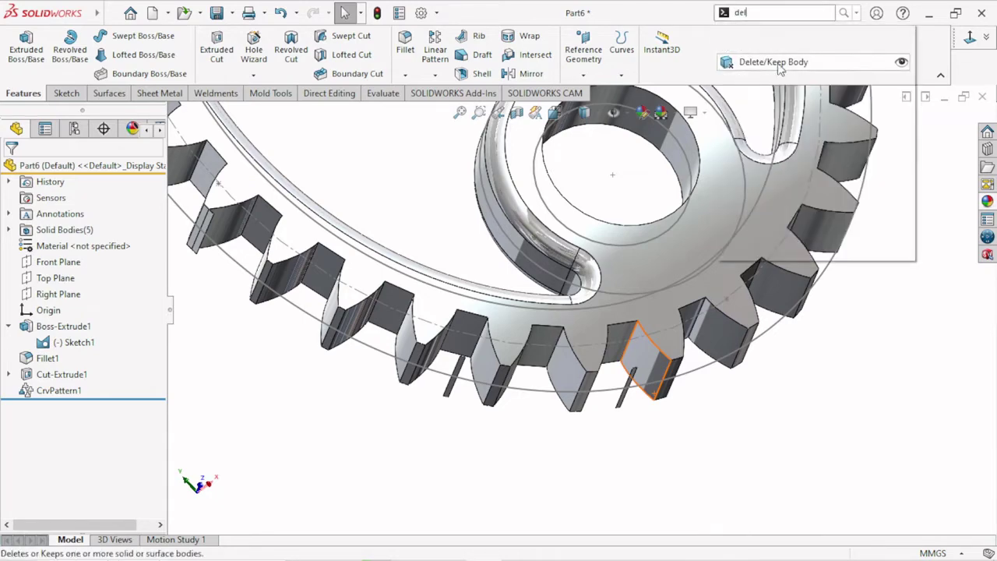
pyautogui.click(775, 63)
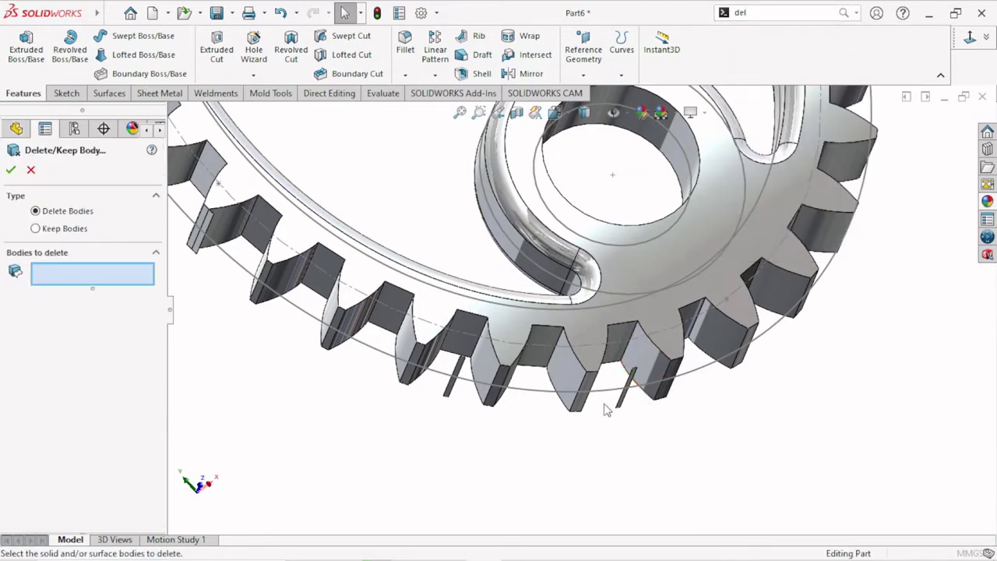
# Select the four stray CrvPattern1 bodies and delete them.
pyautogui.click(462, 371)
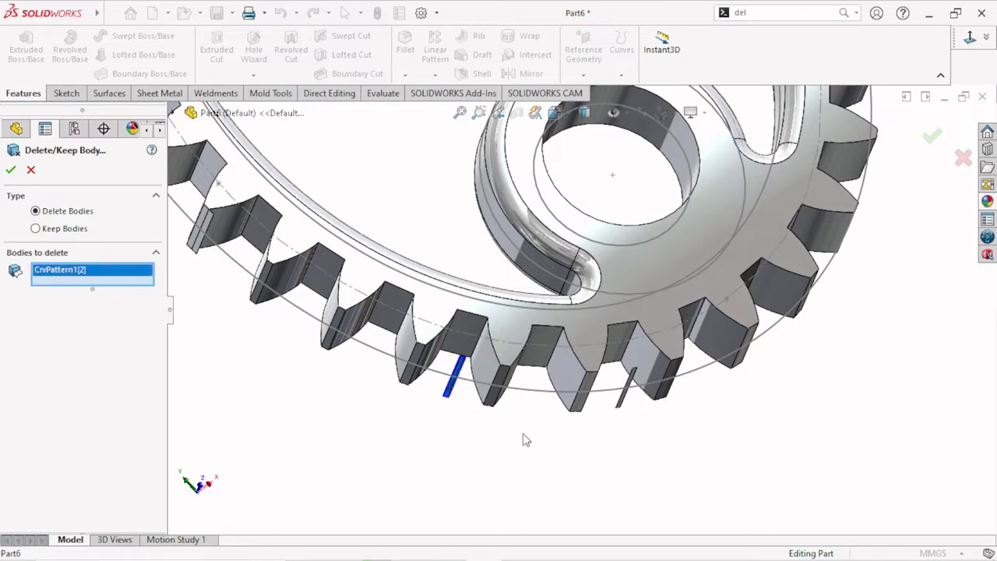
pyautogui.click(634, 382)
pyautogui.scroll(2, 588, 433)
pyautogui.scroll(2, 584, 417)
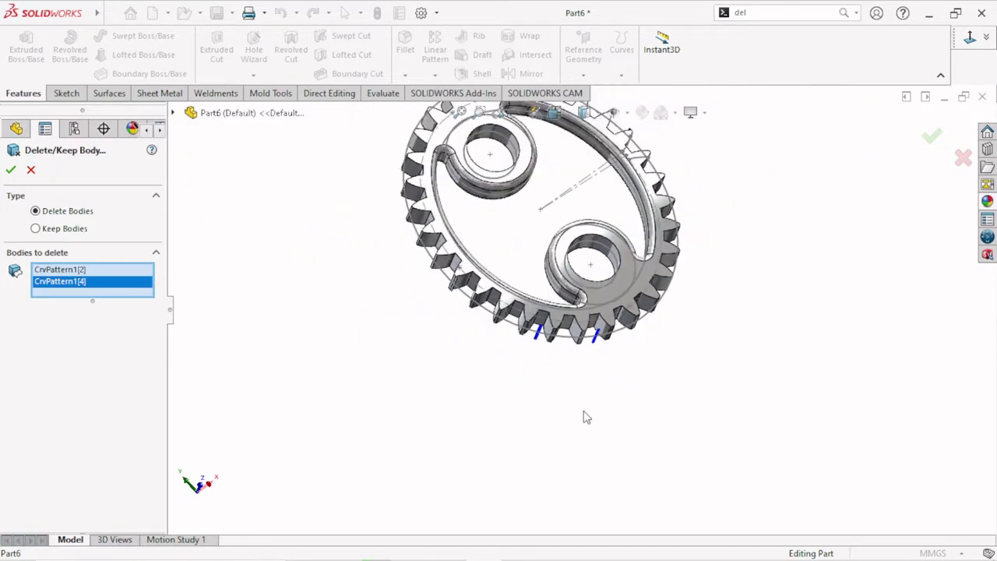
pyautogui.scroll(1, 615, 356)
pyautogui.scroll(1, 557, 188)
pyautogui.scroll(-2, 558, 187)
pyautogui.scroll(-2, 564, 181)
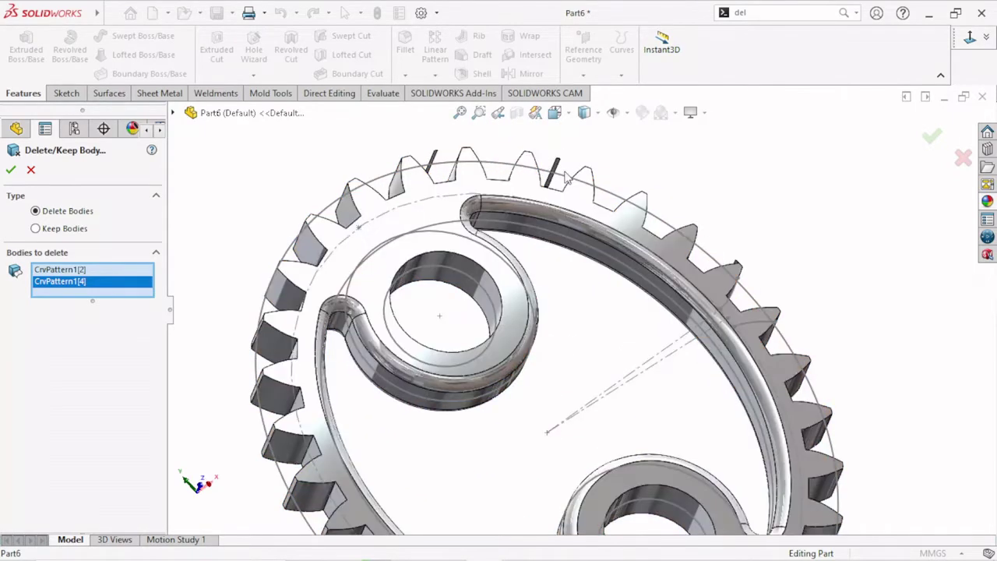
pyautogui.click(556, 170)
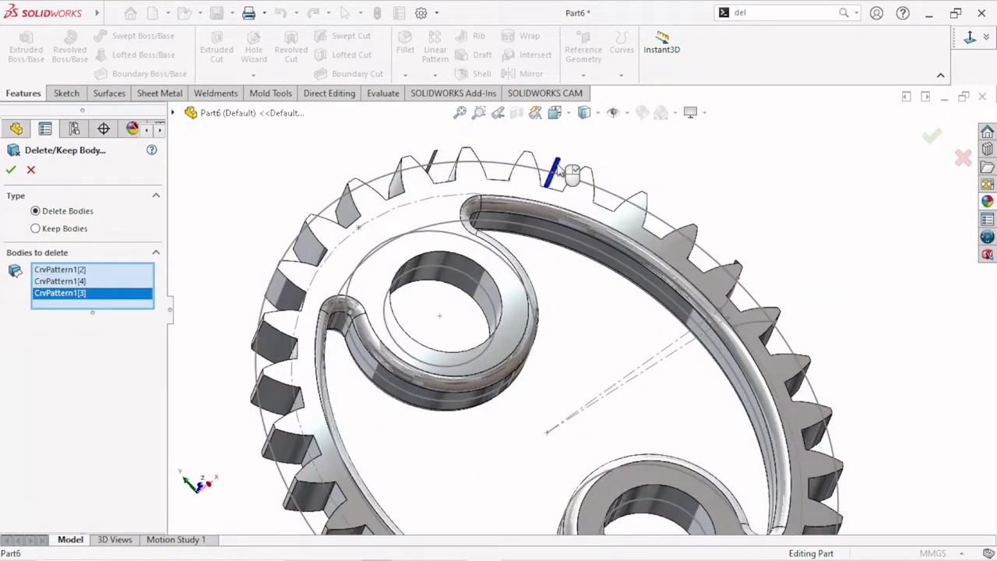
pyautogui.click(434, 165)
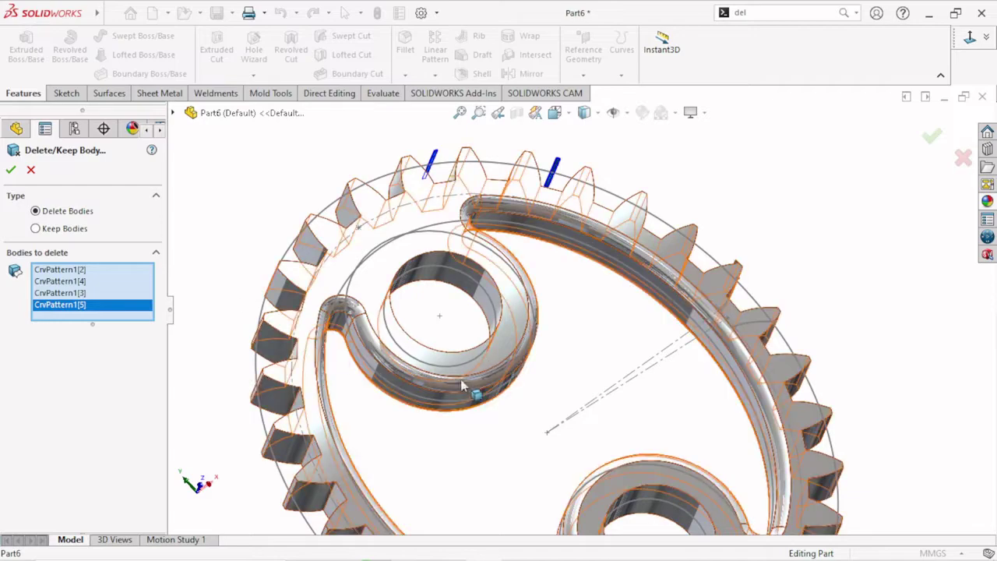
pyautogui.scroll(2, 582, 412)
pyautogui.moveTo(582, 415)
pyautogui.mouseDown(button='middle')
pyautogui.moveTo(613, 516)
pyautogui.moveTo(527, 145)
pyautogui.moveTo(499, 93)
pyautogui.moveTo(520, 123)
pyautogui.mouseUp(button='middle')
pyautogui.moveTo(500, 162)
pyautogui.mouseDown(button='middle')
pyautogui.moveTo(494, 182)
pyautogui.moveTo(494, 116)
pyautogui.moveTo(477, 100)
pyautogui.moveTo(491, 97)
pyautogui.mouseUp(button='middle')
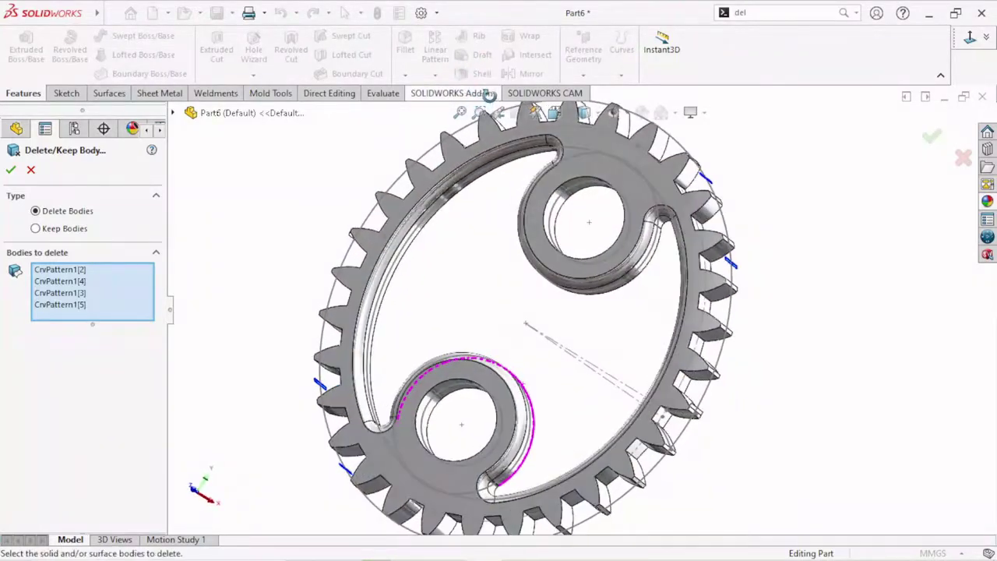
pyautogui.click(17, 173)
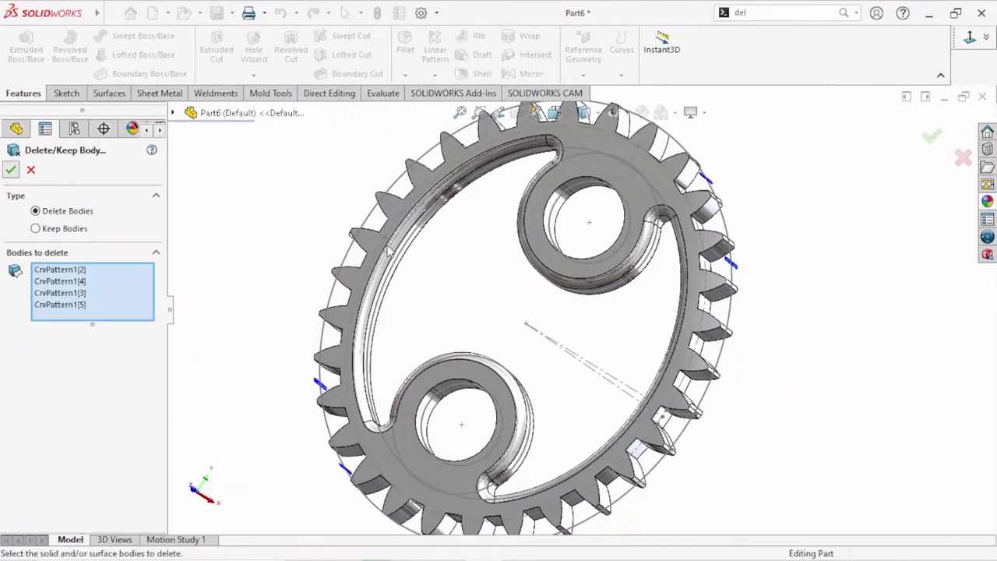
pyautogui.scroll(-3, 660, 405)
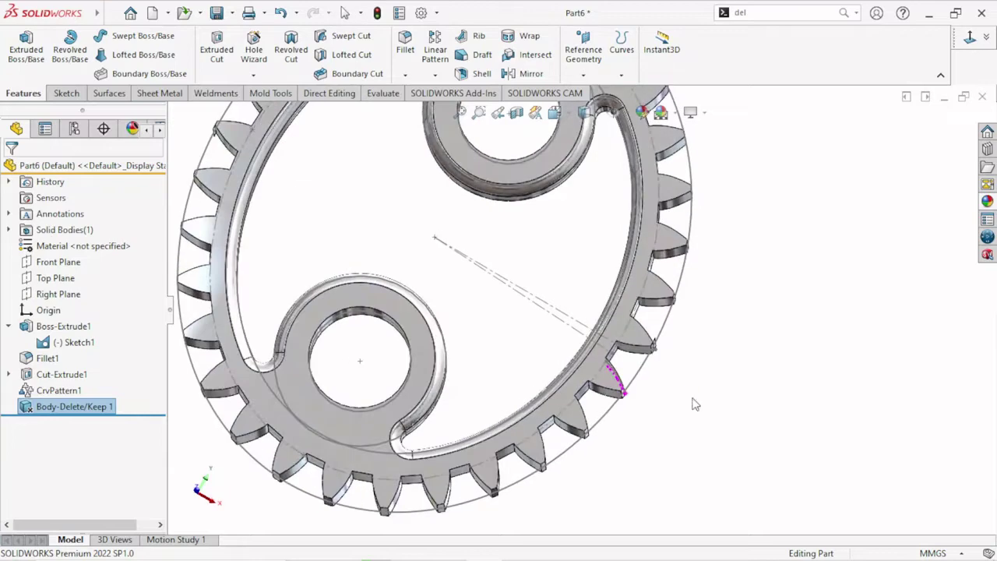
# Start a Chamfer on the toothed ring, defaulting to 10.00 mm at 45°.
pyautogui.scroll(-2, 659, 338)
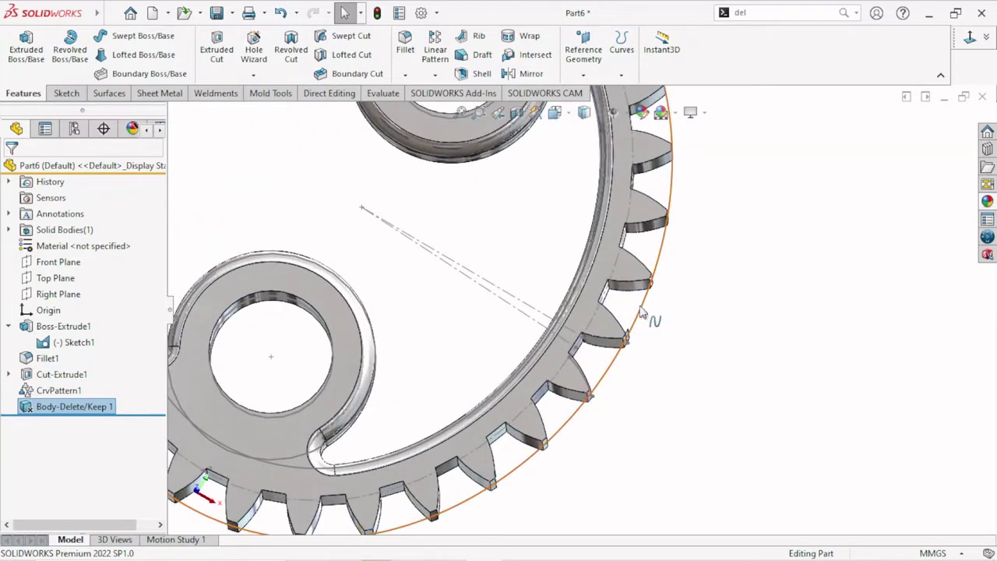
pyautogui.click(641, 313)
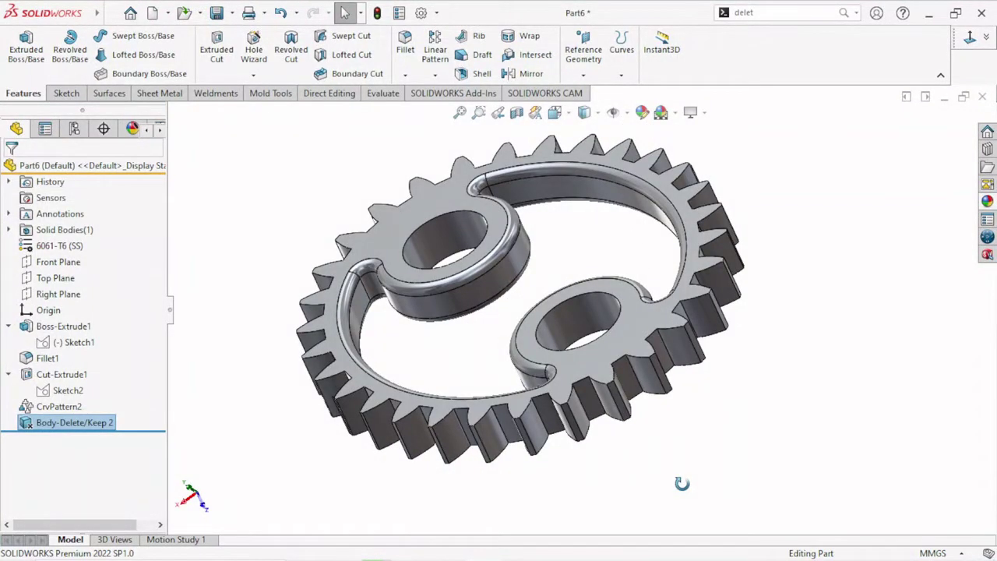
pyautogui.moveTo(681, 483)
pyautogui.mouseDown(button='middle')
pyautogui.moveTo(596, 482)
pyautogui.moveTo(617, 503)
pyautogui.moveTo(663, 472)
pyautogui.moveTo(779, 352)
pyautogui.moveTo(712, 374)
pyautogui.moveTo(561, 223)
pyautogui.mouseUp(button='middle')
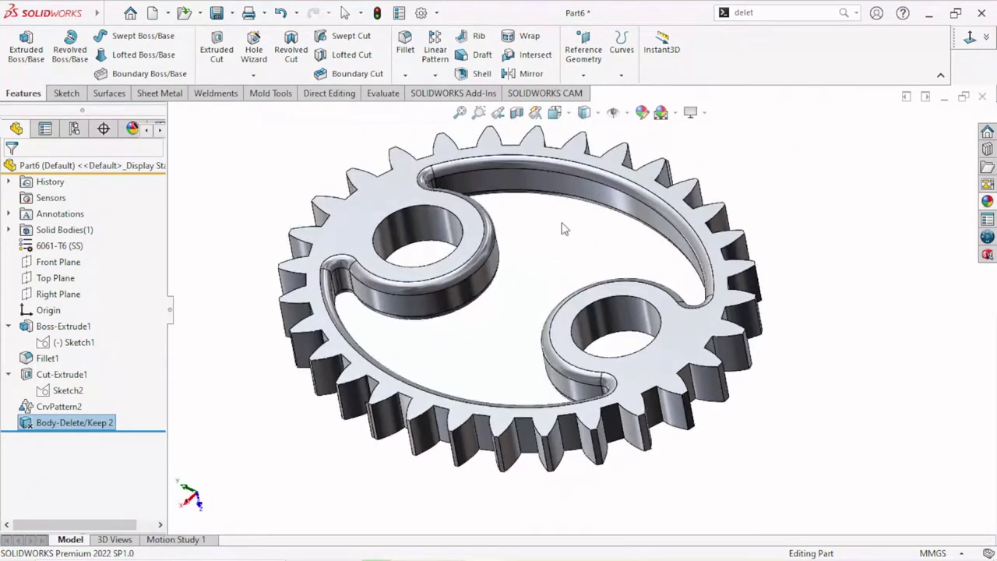
pyautogui.click(405, 75)
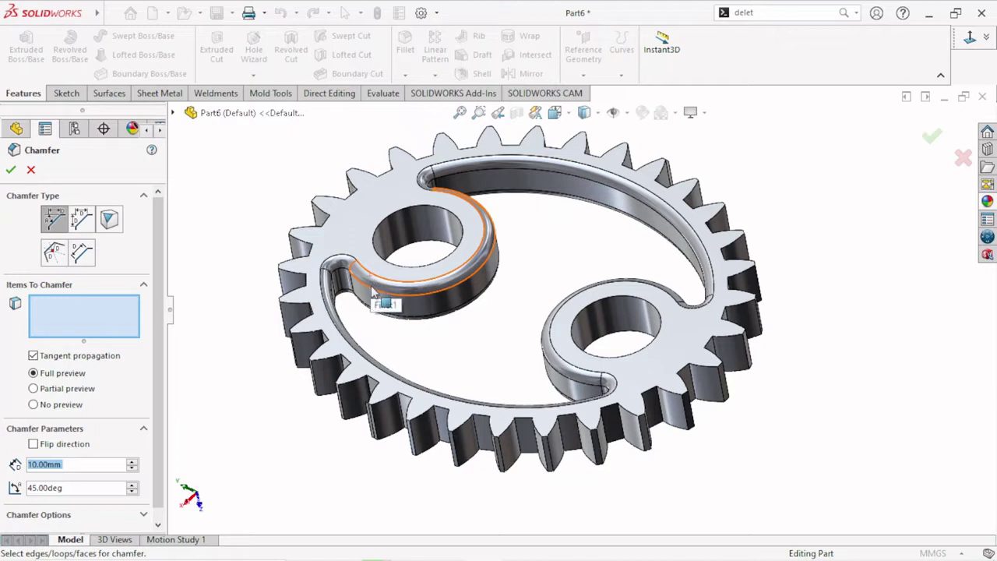
# Change the chamfer distance from 10.00 mm to 0.25 mm.
pyautogui.click(75, 464)
pyautogui.moveTo(72, 463); pyautogui.dragTo(4, 477)
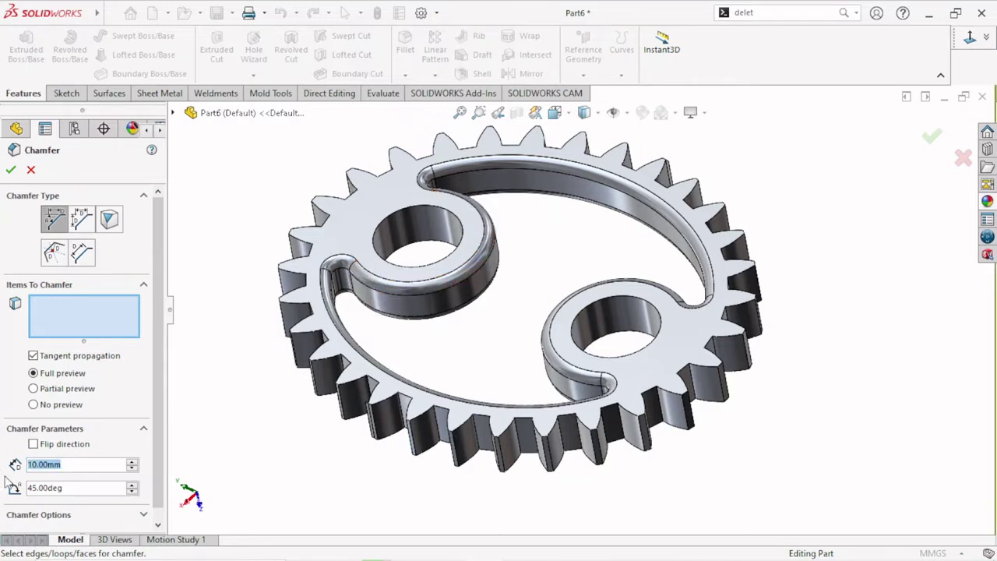
pyautogui.write('0.25')
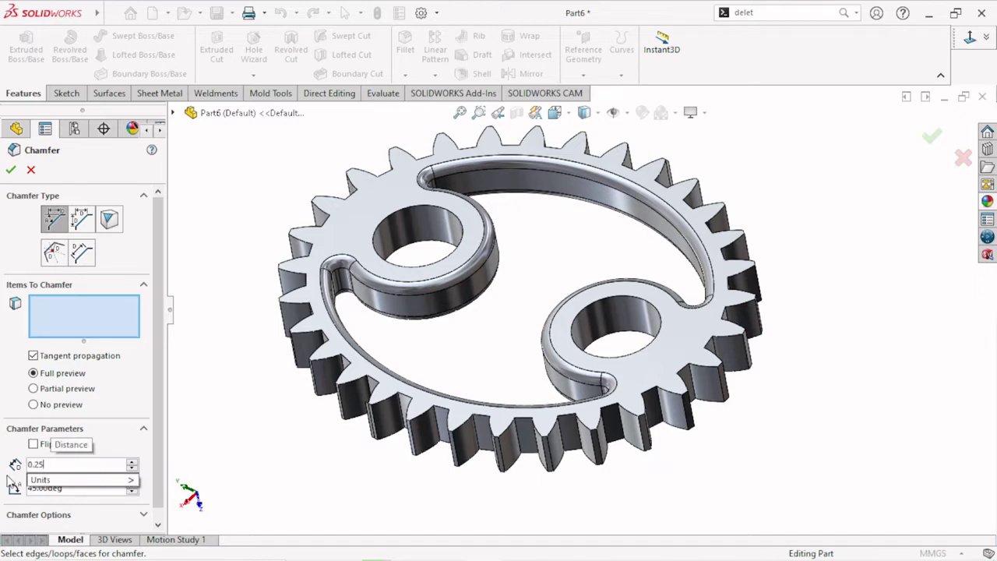
pyautogui.moveTo(78, 480)
pyautogui.scroll(-1, 325, 449)
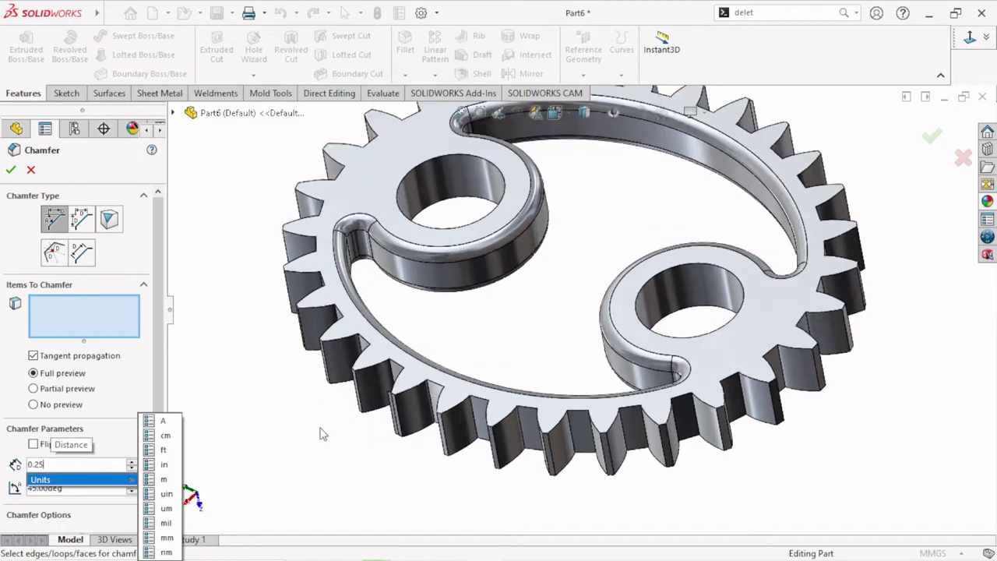
pyautogui.scroll(-5, 370, 386)
pyautogui.scroll(-2, 370, 386)
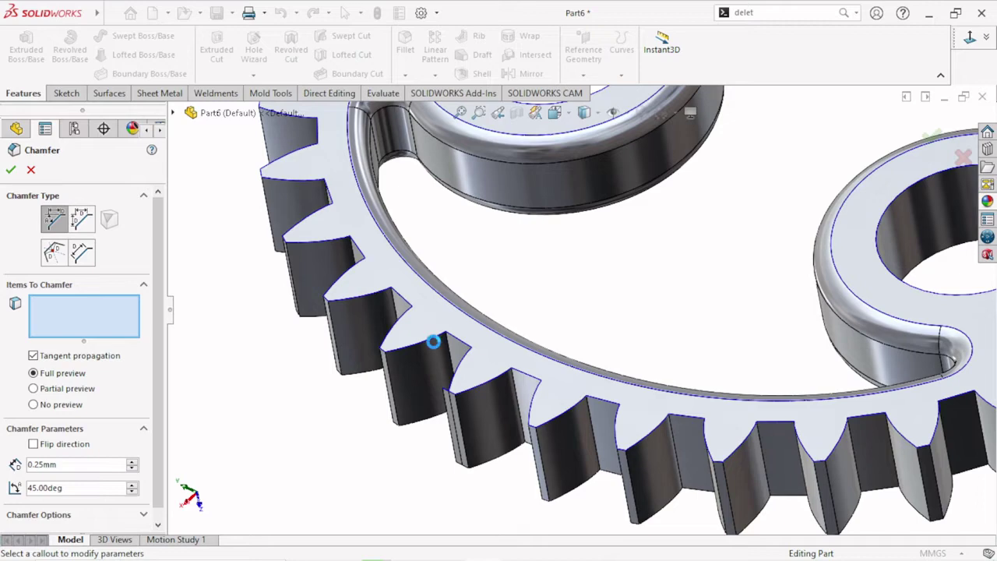
# Pick the gear's top face and accept the 0.25 mm, 45° chamfer as Chamfer1.
pyautogui.click(433, 341)
pyautogui.scroll(4, 435, 346)
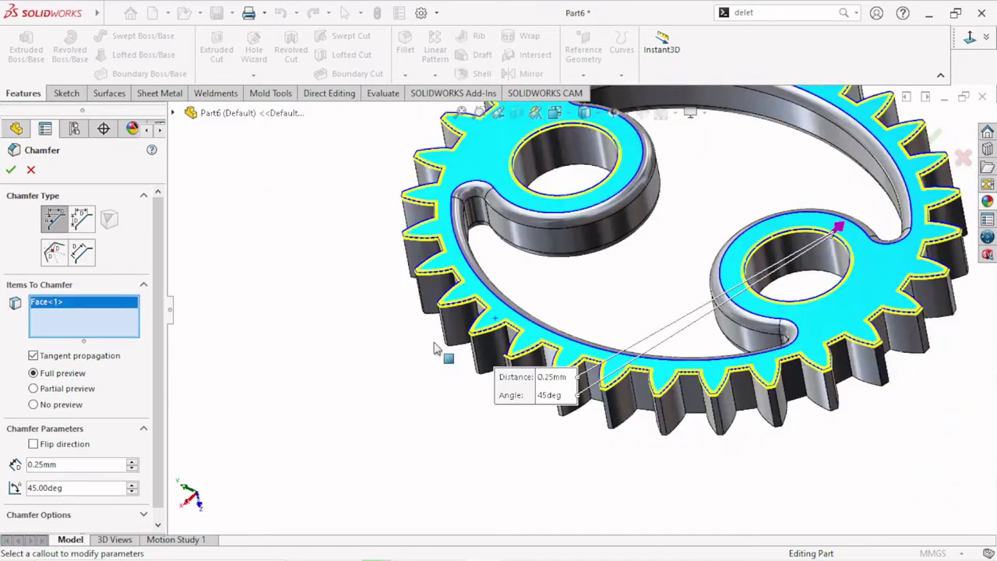
pyautogui.scroll(2, 532, 428)
pyautogui.moveTo(532, 428)
pyautogui.mouseDown(button='middle')
pyautogui.moveTo(770, 345)
pyautogui.moveTo(645, 289)
pyautogui.mouseUp(button='middle')
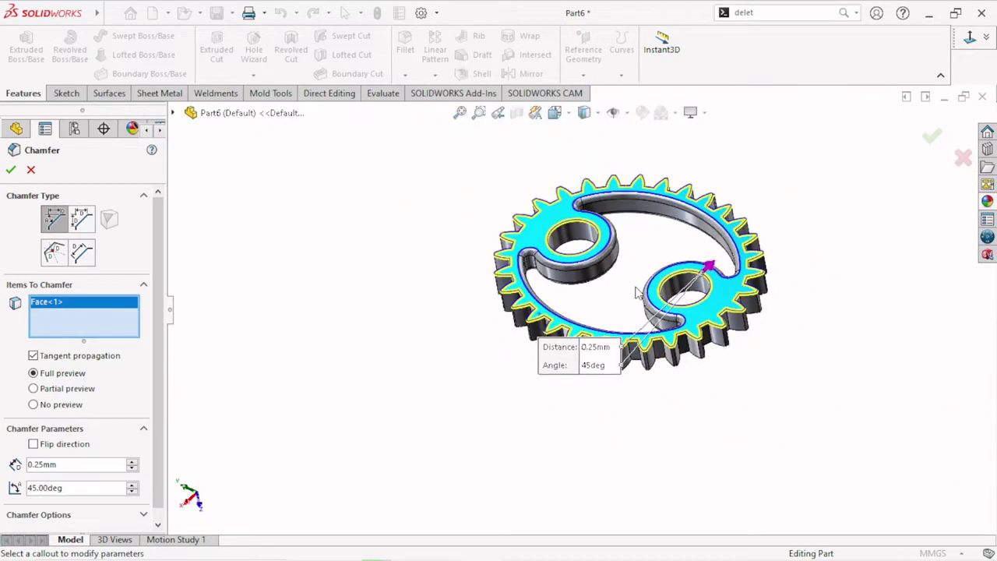
pyautogui.scroll(-4, 722, 238)
pyautogui.scroll(3, 723, 237)
pyautogui.scroll(2, 868, 251)
pyautogui.moveTo(868, 251)
pyautogui.mouseDown(button='middle')
pyautogui.moveTo(697, 313)
pyautogui.moveTo(626, 199)
pyautogui.moveTo(639, 75)
pyautogui.moveTo(615, 277)
pyautogui.mouseUp(button='middle')
pyautogui.scroll(2, 615, 277)
pyautogui.scroll(-2, 614, 257)
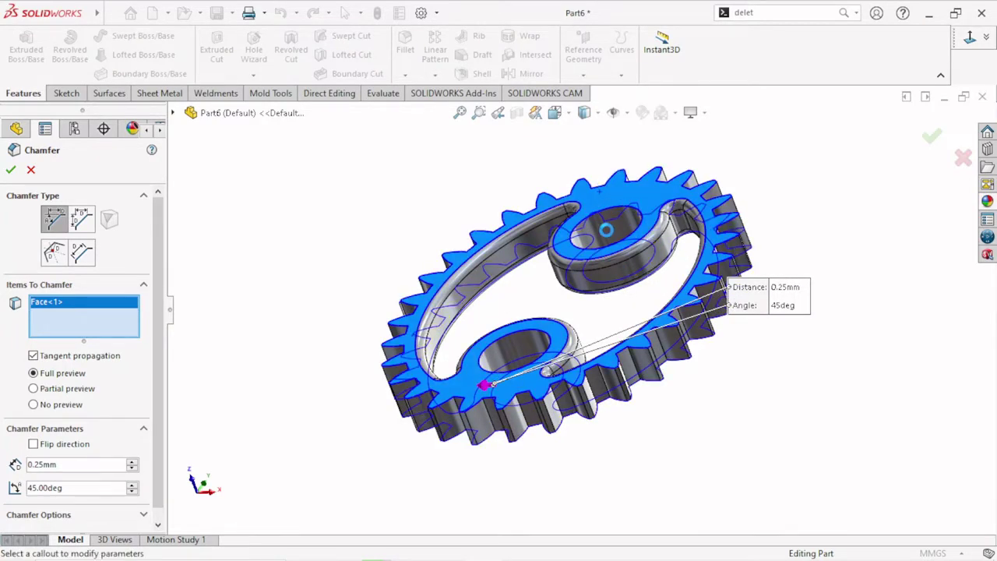
pyautogui.press('Return')
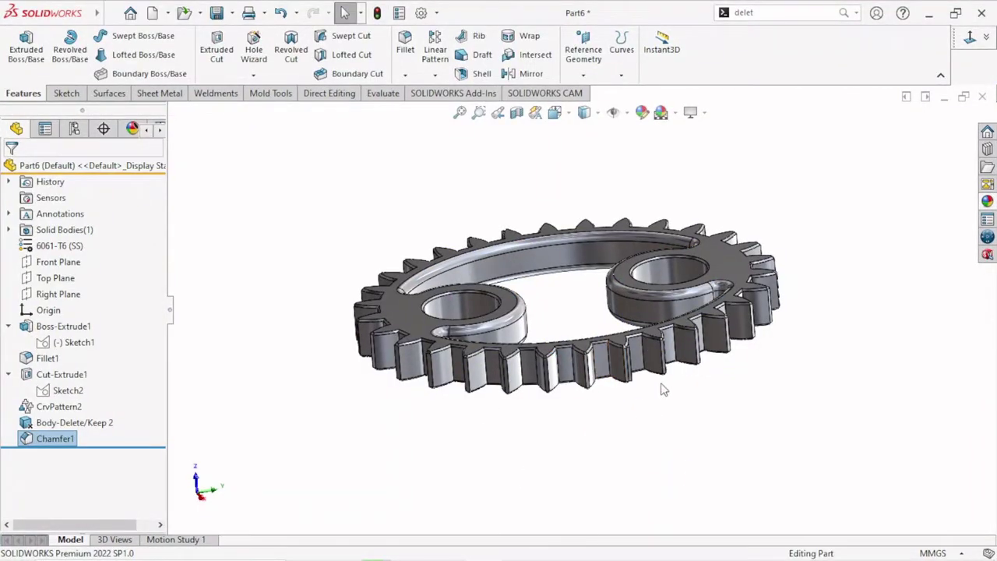
pyautogui.moveTo(645, 400)
pyautogui.mouseDown(button='middle')
pyautogui.moveTo(630, 474)
pyautogui.moveTo(662, 389)
pyautogui.mouseUp(button='middle')
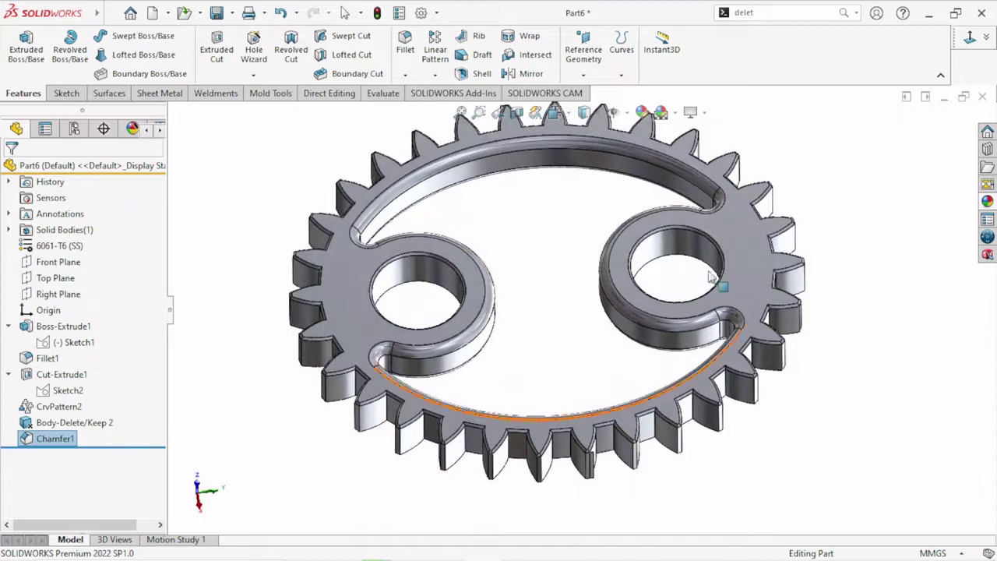
pyautogui.click(691, 112)
pyautogui.click(721, 140)
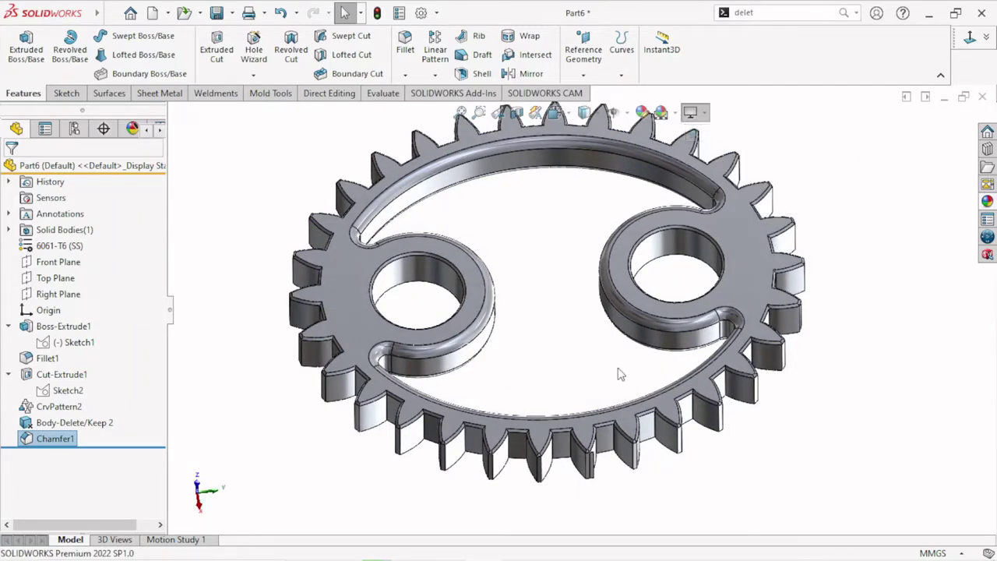
pyautogui.scroll(-5, 623, 366)
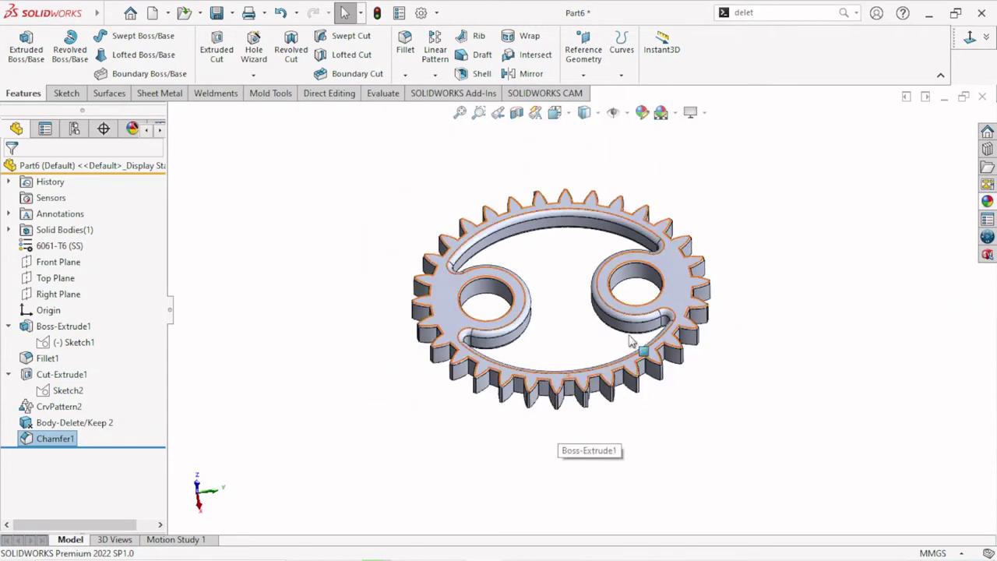
pyautogui.click(691, 112)
pyautogui.click(721, 132)
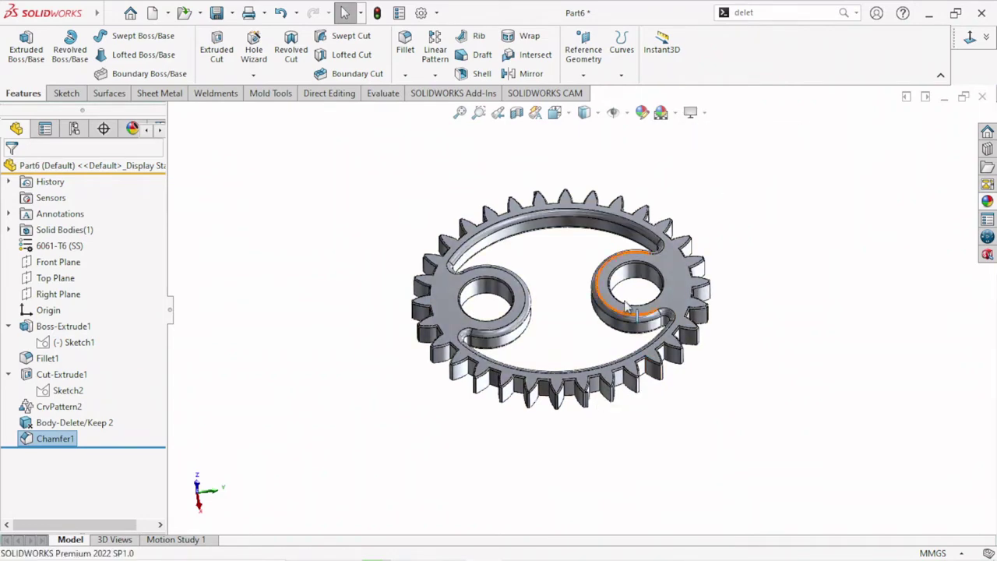
pyautogui.moveTo(607, 399)
pyautogui.mouseDown(button='middle')
pyautogui.moveTo(577, 257)
pyautogui.moveTo(506, 356)
pyautogui.moveTo(472, 474)
pyautogui.moveTo(499, 479)
pyautogui.moveTo(507, 474)
pyautogui.moveTo(485, 413)
pyautogui.mouseUp(button='middle')
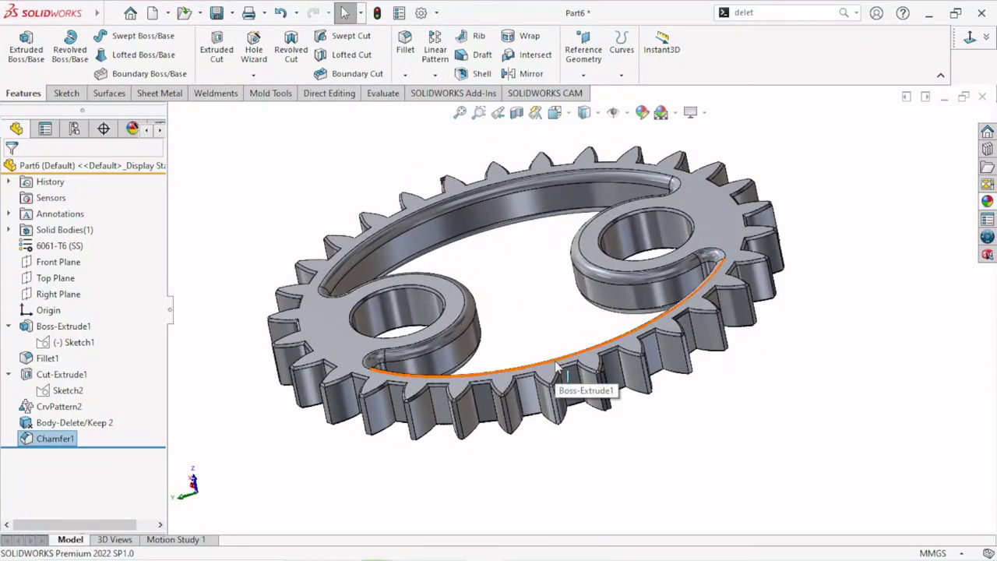
pyautogui.moveTo(556, 366); pyautogui.dragTo(566, 396, button='middle')
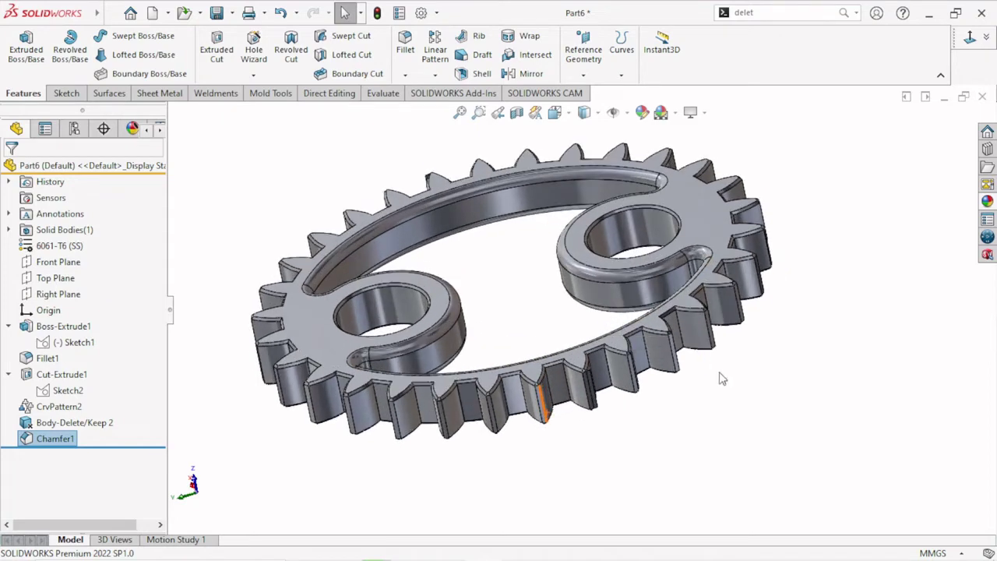
pyautogui.moveTo(719, 378)
pyautogui.mouseDown(button='middle')
pyautogui.moveTo(743, 357)
pyautogui.moveTo(719, 423)
pyautogui.moveTo(725, 438)
pyautogui.moveTo(752, 400)
pyautogui.moveTo(755, 356)
pyautogui.moveTo(759, 370)
pyautogui.mouseUp(button='middle')
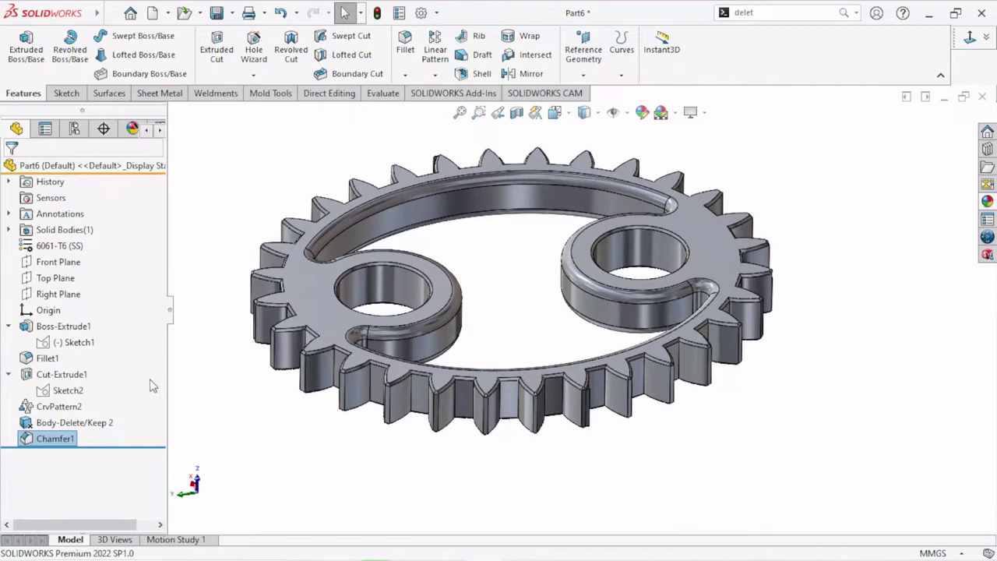
pyautogui.click(54, 439)
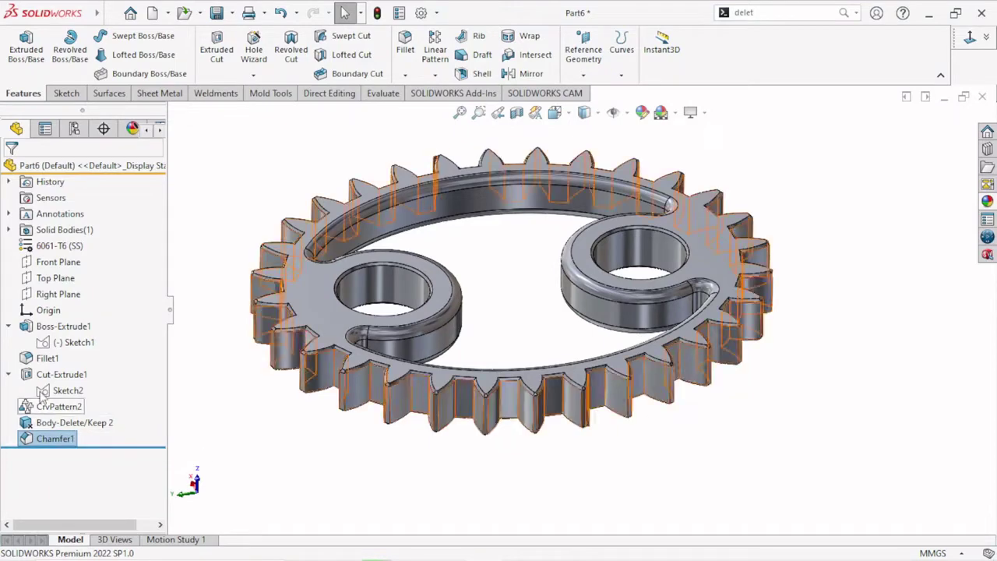
pyautogui.click(47, 358)
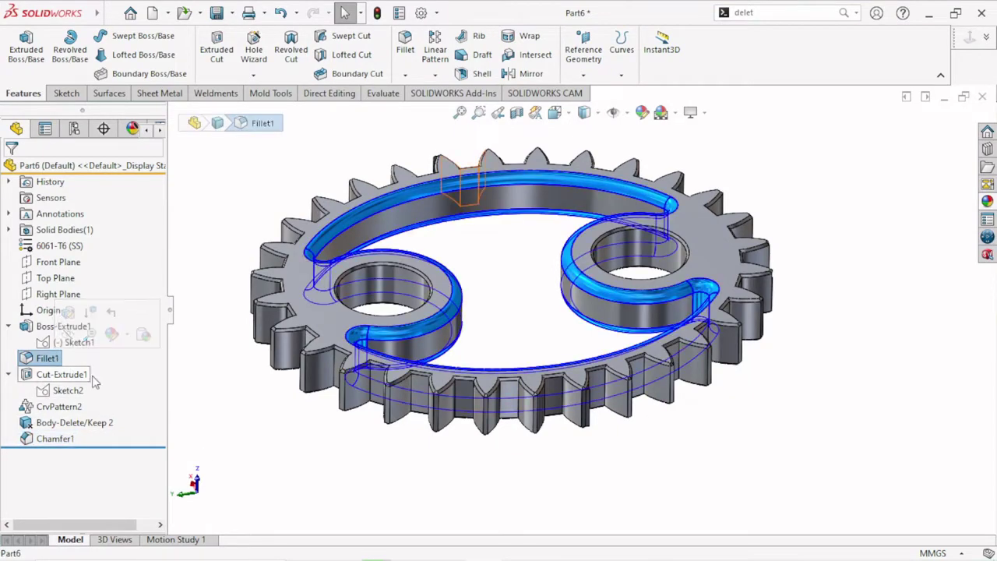
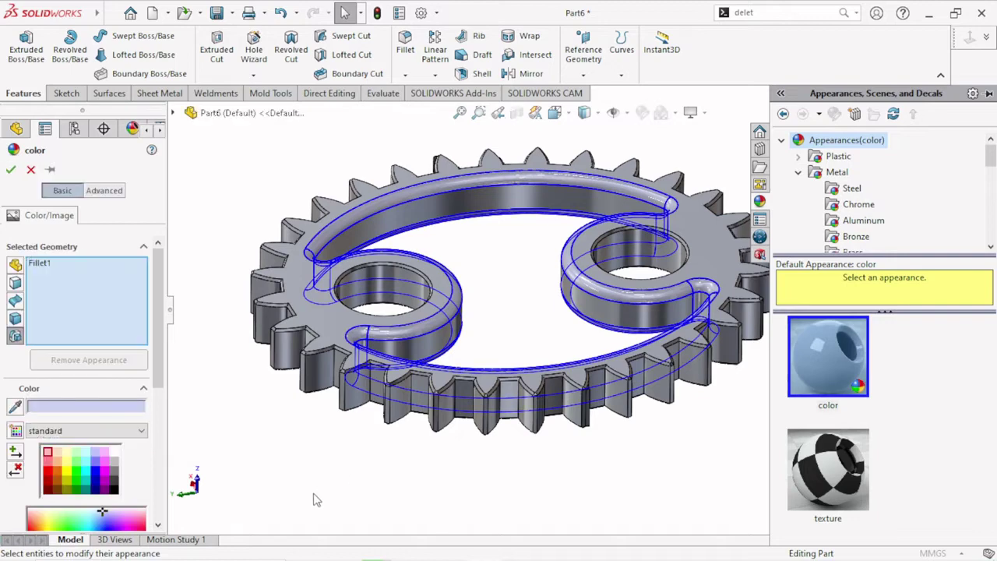
# Apply the red swatch to the Fillet1 faces, accept it, and orbit to inspect the gear.
pyautogui.click(52, 475)
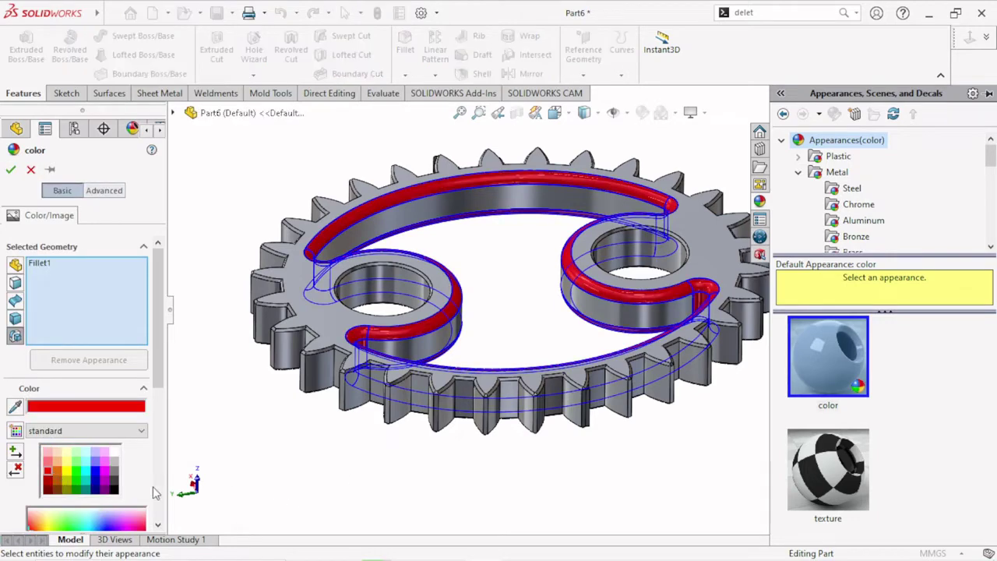
pyautogui.click(11, 170)
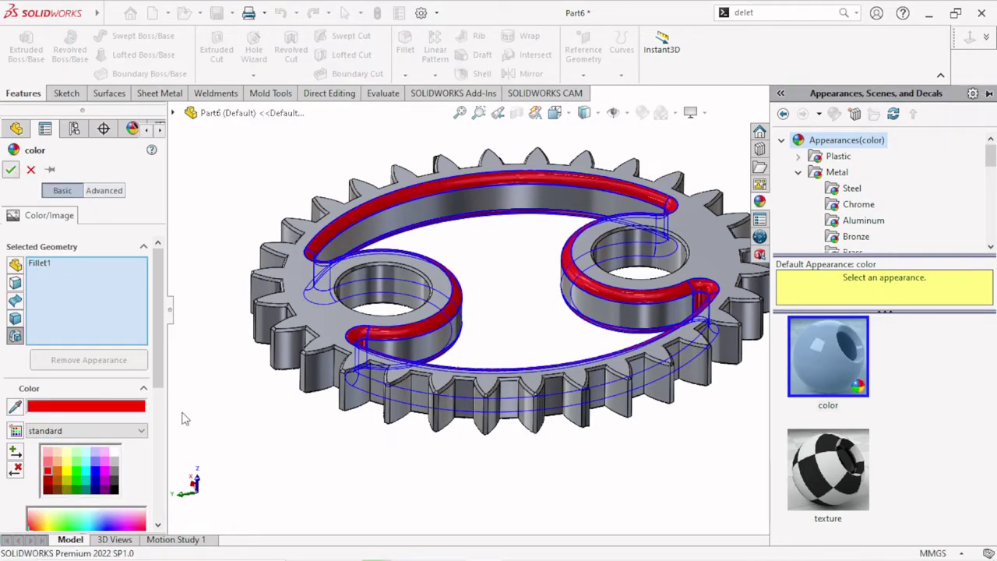
pyautogui.press('z')
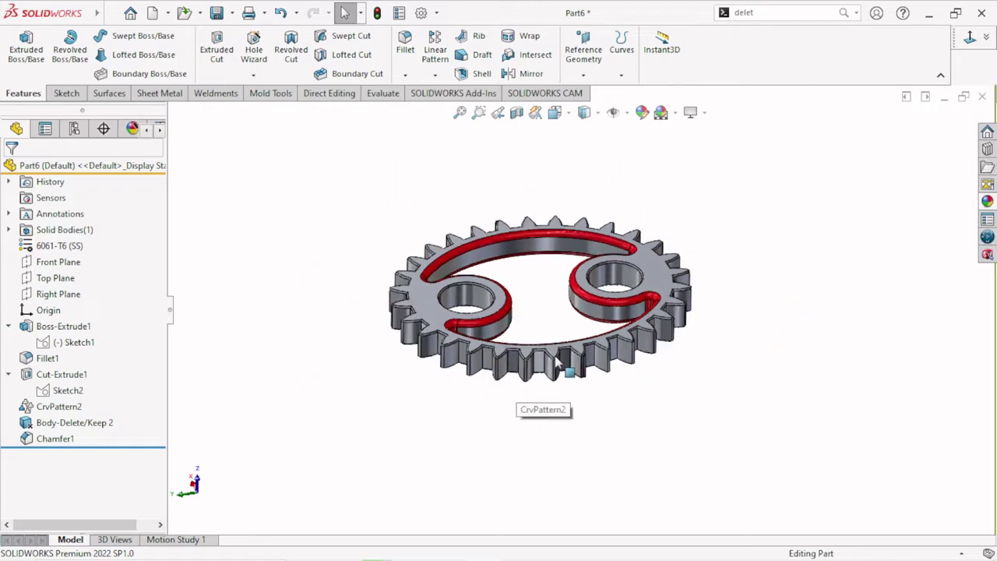
pyautogui.moveTo(514, 405)
pyautogui.mouseDown(button='middle')
pyautogui.moveTo(510, 431)
pyautogui.moveTo(391, 238)
pyautogui.moveTo(348, 275)
pyautogui.moveTo(366, 340)
pyautogui.moveTo(416, 291)
pyautogui.moveTo(429, 213)
pyautogui.moveTo(403, 153)
pyautogui.mouseUp(button='middle')
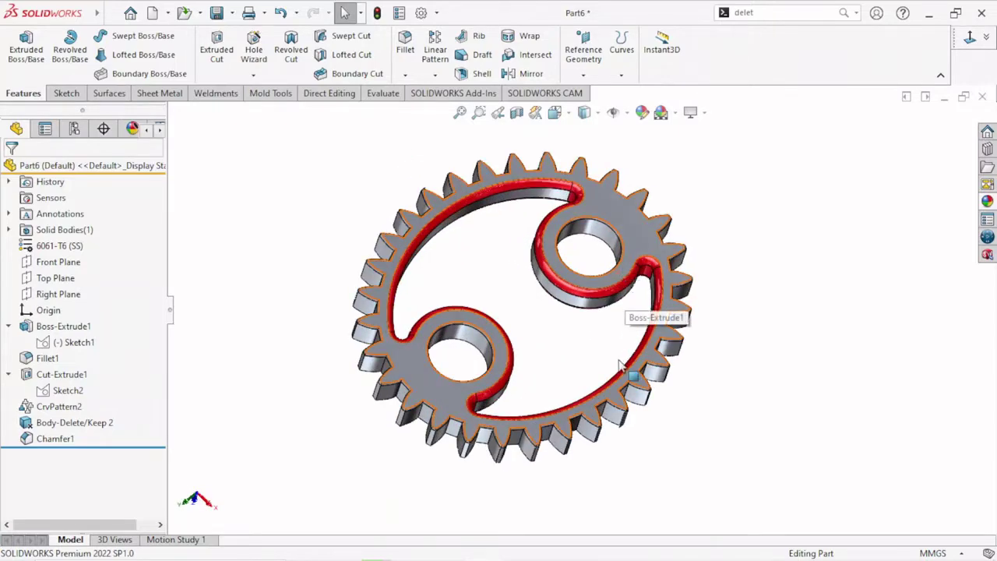
pyautogui.moveTo(626, 312); pyautogui.dragTo(590, 333, button='middle')
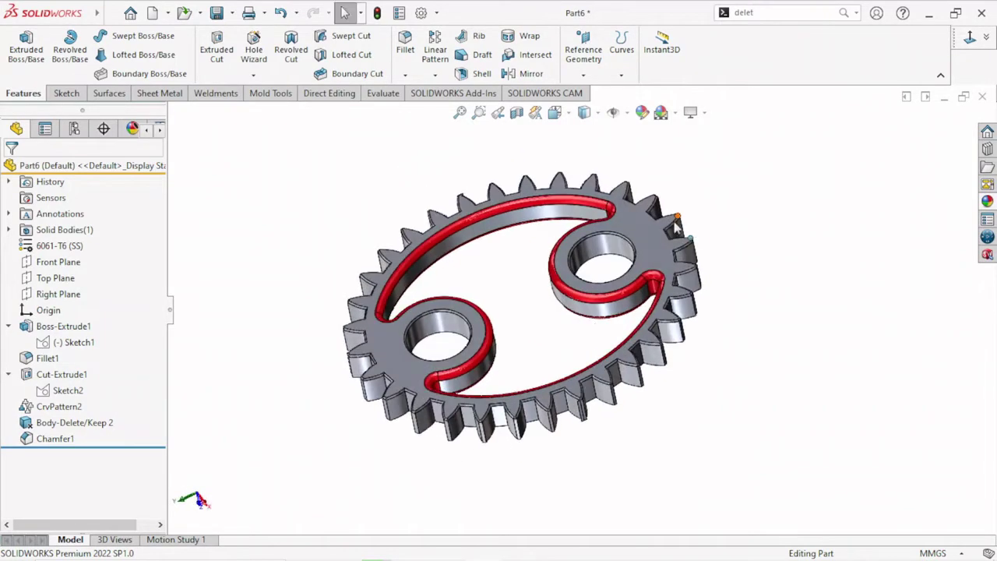
# Multi-select Boss-Extrude1, Cut-Extrude1, CrvPattern2 and Chamfer1 in the FeatureManager for colour editing.
pyautogui.click(66, 327)
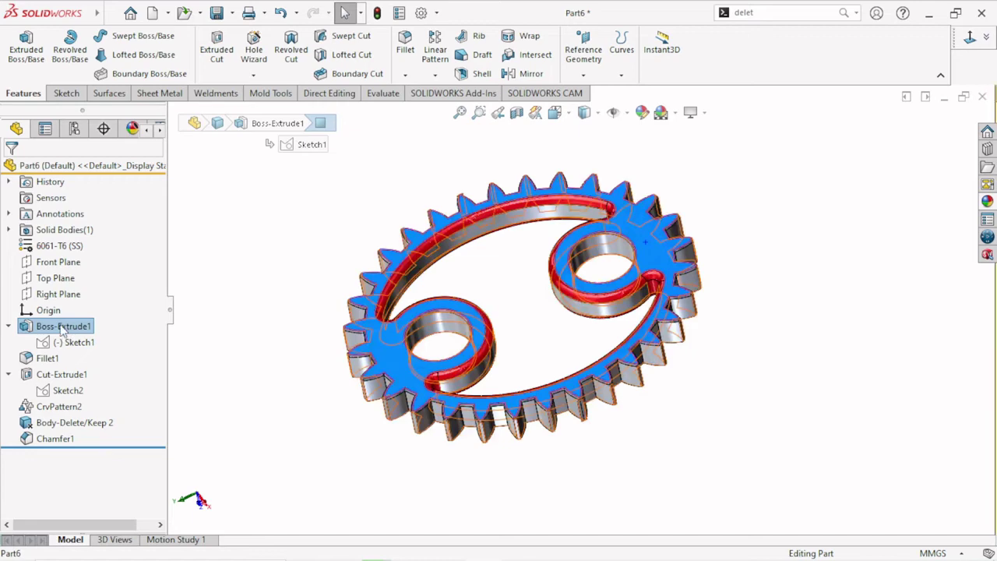
pyautogui.moveTo(425, 434)
pyautogui.mouseDown(button='middle')
pyautogui.moveTo(411, 402)
pyautogui.moveTo(433, 395)
pyautogui.moveTo(397, 379)
pyautogui.mouseUp(button='middle')
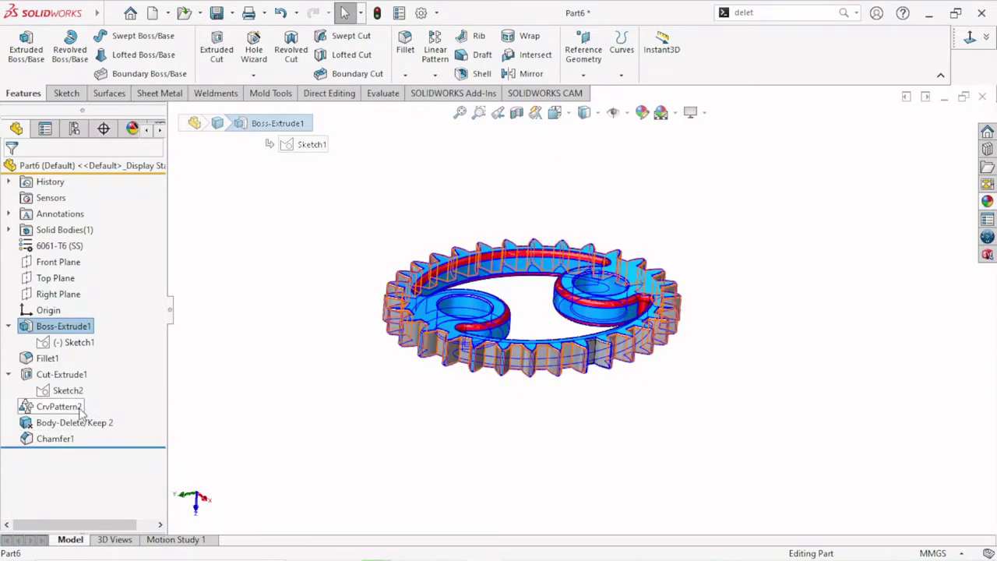
pyautogui.keyDown('ctrl'); pyautogui.click(56, 375); pyautogui.keyUp('ctrl')
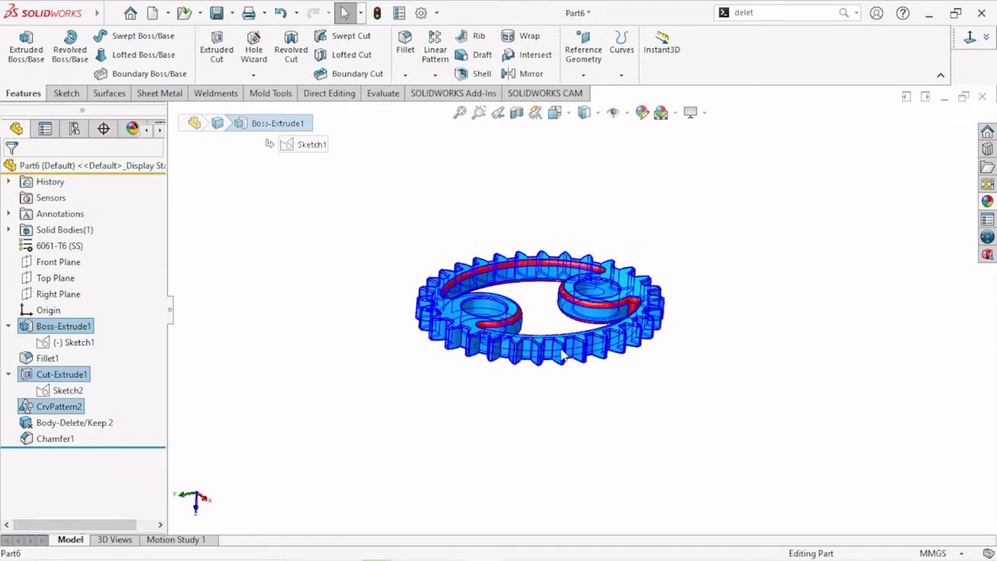
pyautogui.moveTo(343, 428)
pyautogui.mouseDown(button='middle')
pyautogui.moveTo(539, 401)
pyautogui.moveTo(527, 441)
pyautogui.moveTo(420, 210)
pyautogui.mouseUp(button='middle')
pyautogui.scroll(-4, 528, 281)
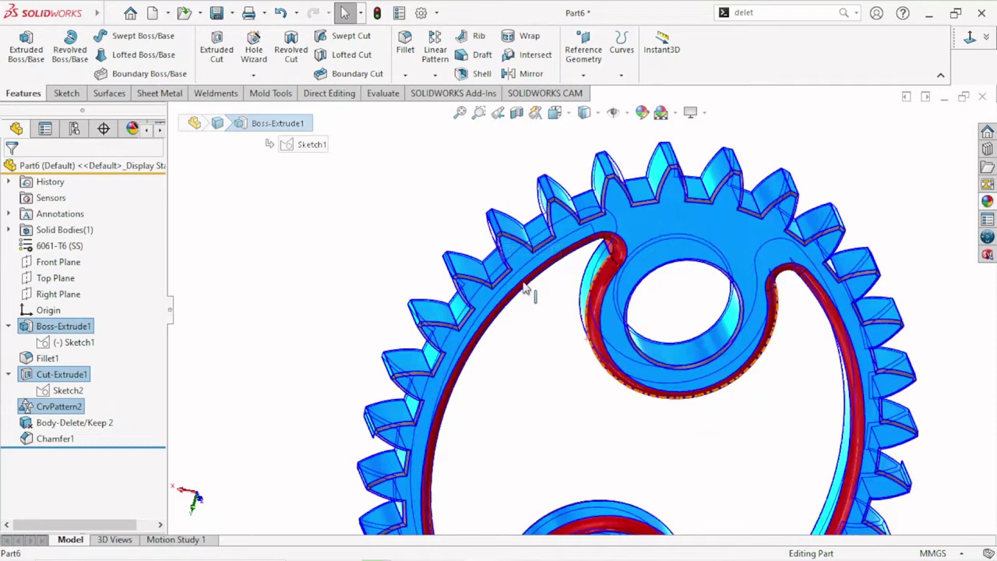
pyautogui.scroll(-2, 527, 281)
pyautogui.scroll(2, 524, 265)
pyautogui.scroll(4, 524, 266)
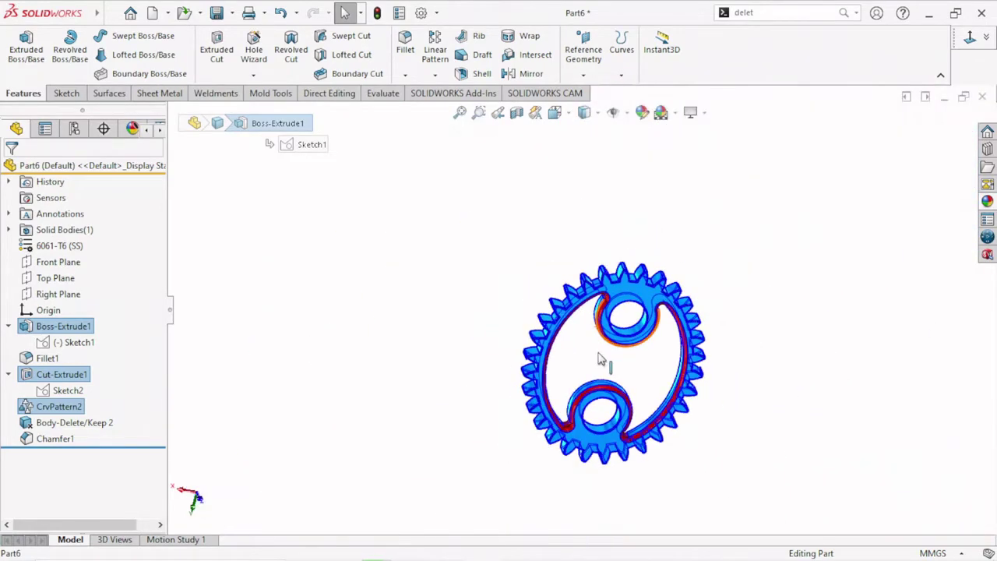
pyautogui.moveTo(701, 359)
pyautogui.mouseDown(button='middle')
pyautogui.moveTo(522, 345)
pyautogui.moveTo(473, 261)
pyautogui.mouseUp(button='middle')
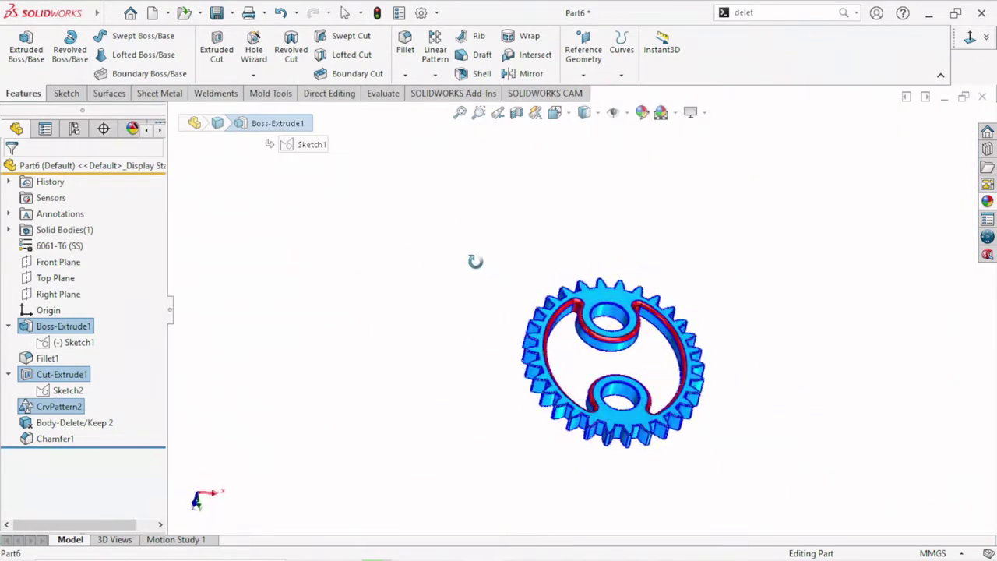
pyautogui.keyDown('ctrl'); pyautogui.click(62, 439); pyautogui.keyUp('ctrl')
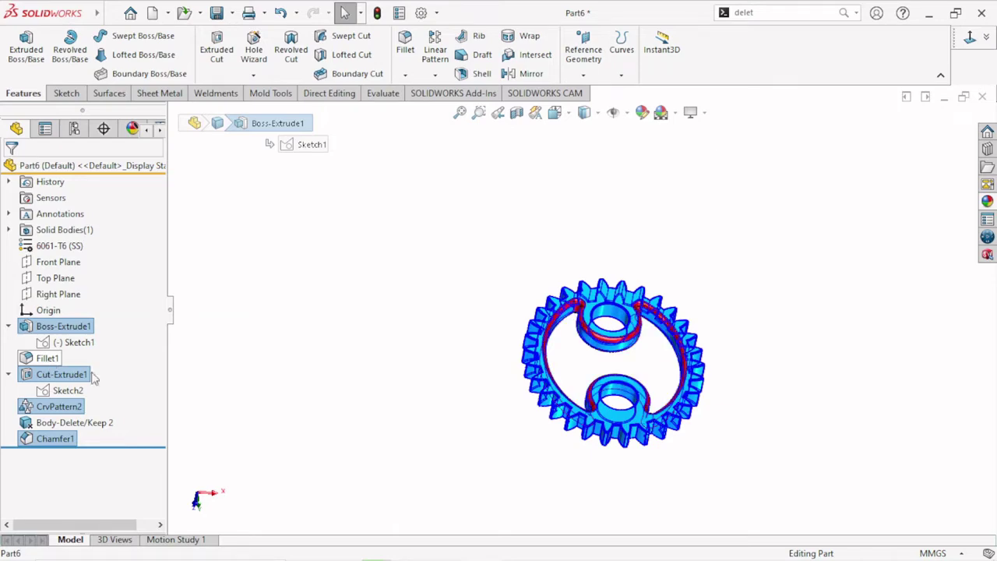
pyautogui.scroll(-5, 656, 379)
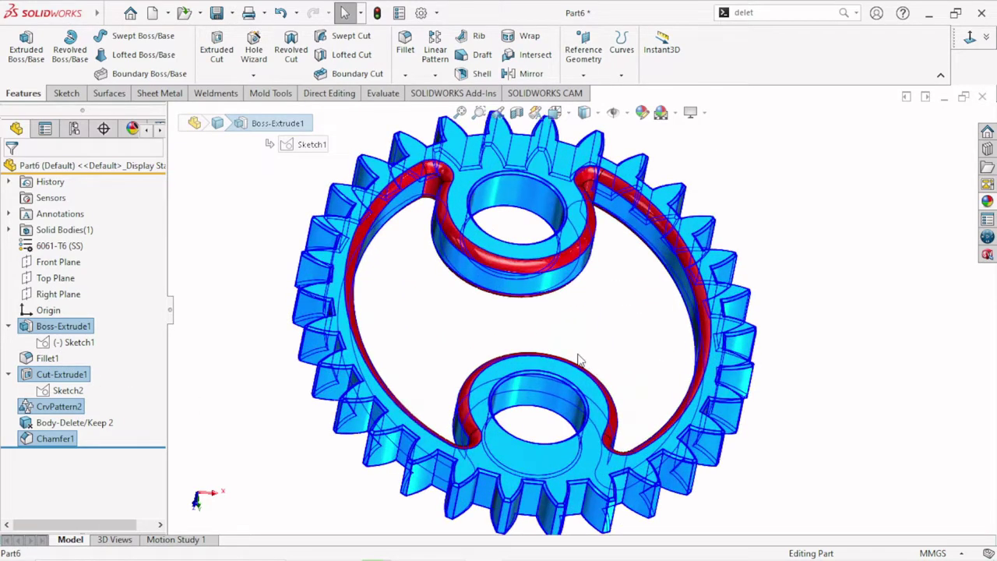
pyautogui.moveTo(627, 345)
pyautogui.mouseDown(button='middle')
pyautogui.moveTo(584, 378)
pyautogui.moveTo(577, 371)
pyautogui.moveTo(606, 350)
pyautogui.mouseUp(button='middle')
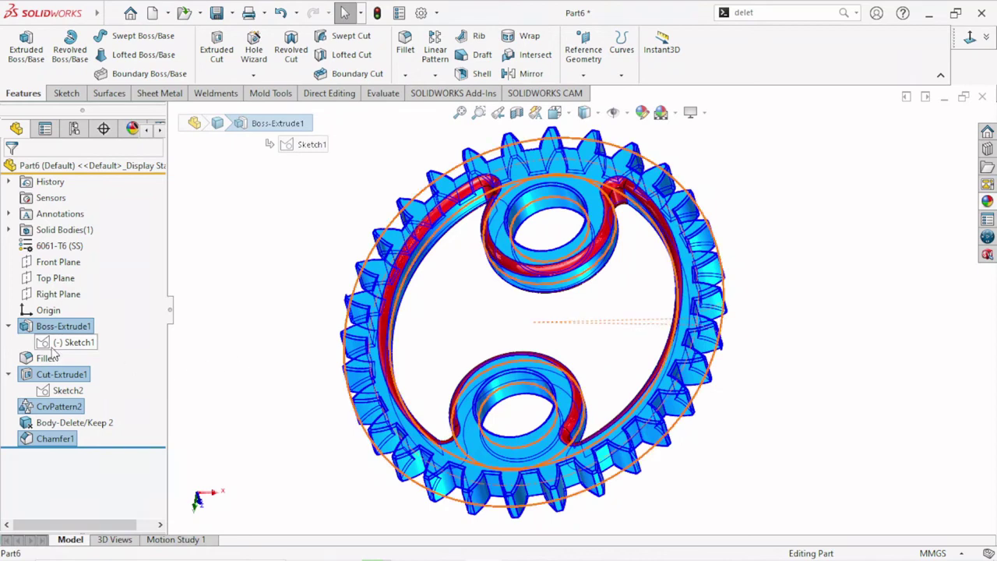
pyautogui.scroll(2, 510, 331)
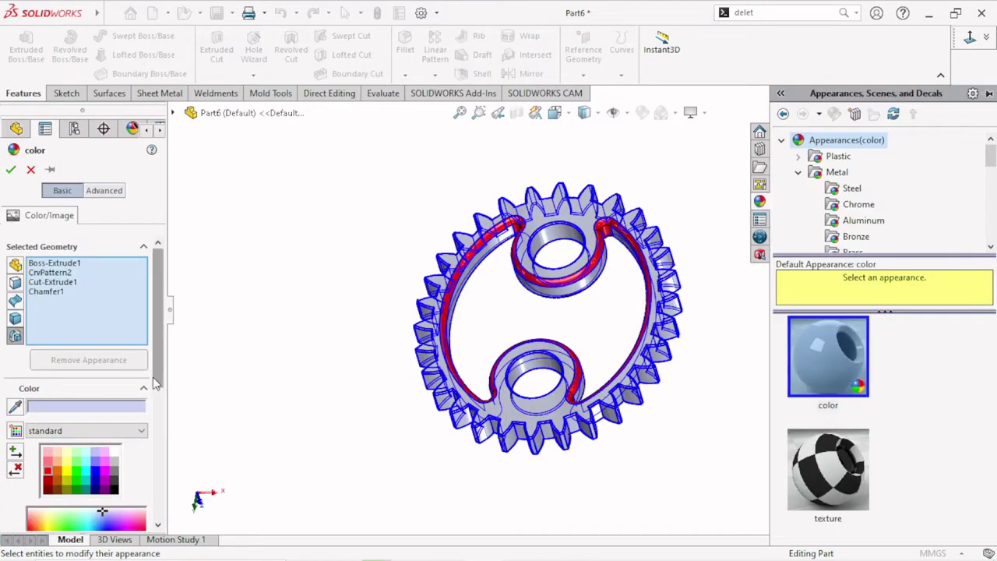
# After trying teal, blue and yellow, colour the gear body bright green (RGB 0, 226, 0).
pyautogui.moveTo(153, 377); pyautogui.dragTo(155, 421)
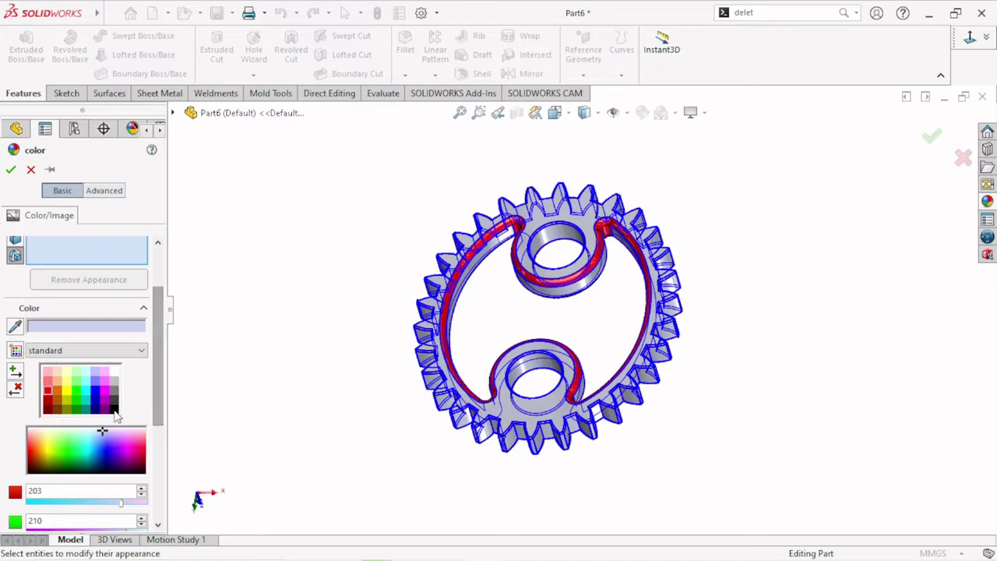
pyautogui.scroll(-2, 115, 413)
pyautogui.scroll(-2, 115, 390)
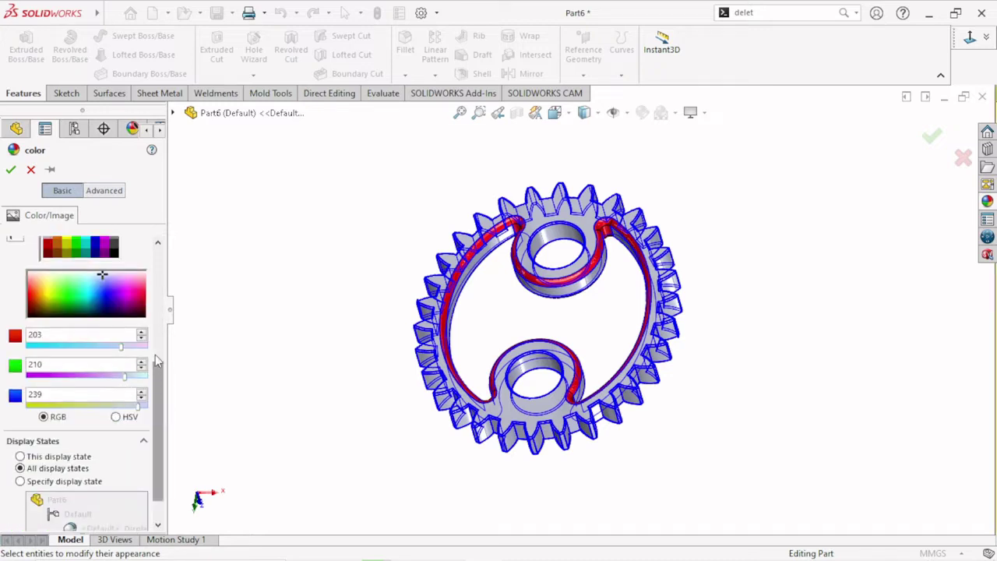
pyautogui.moveTo(158, 396); pyautogui.dragTo(154, 331)
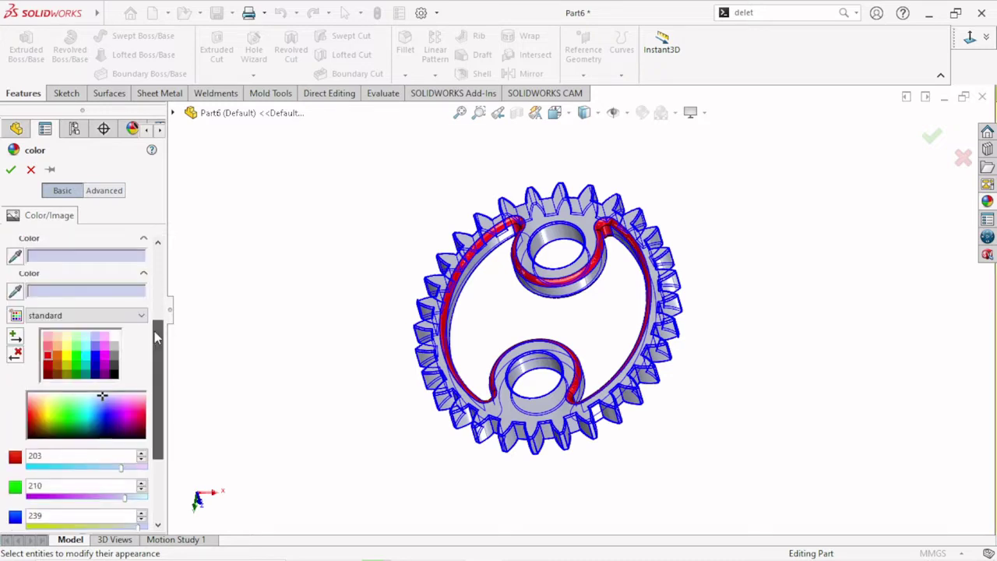
pyautogui.click(89, 371)
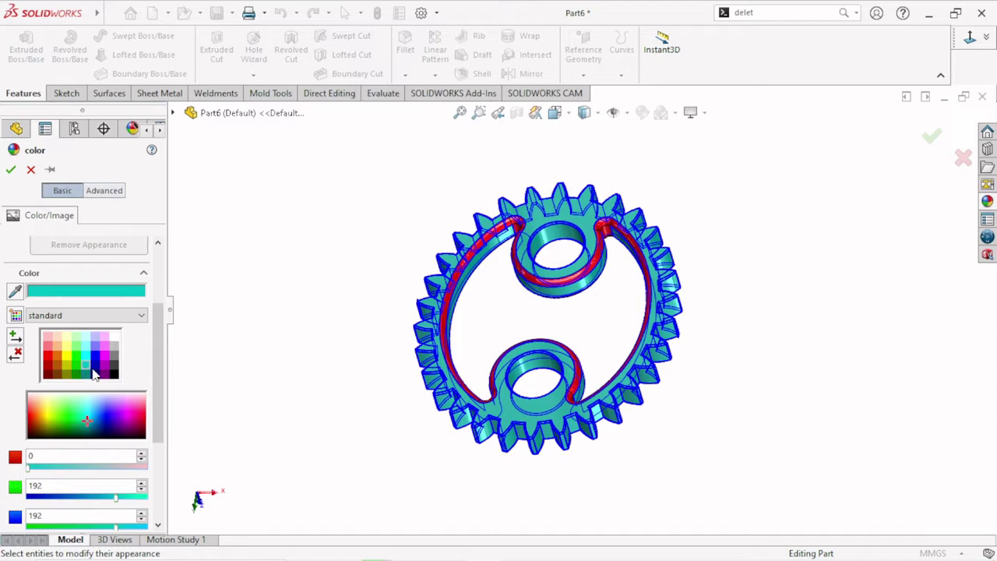
pyautogui.click(96, 363)
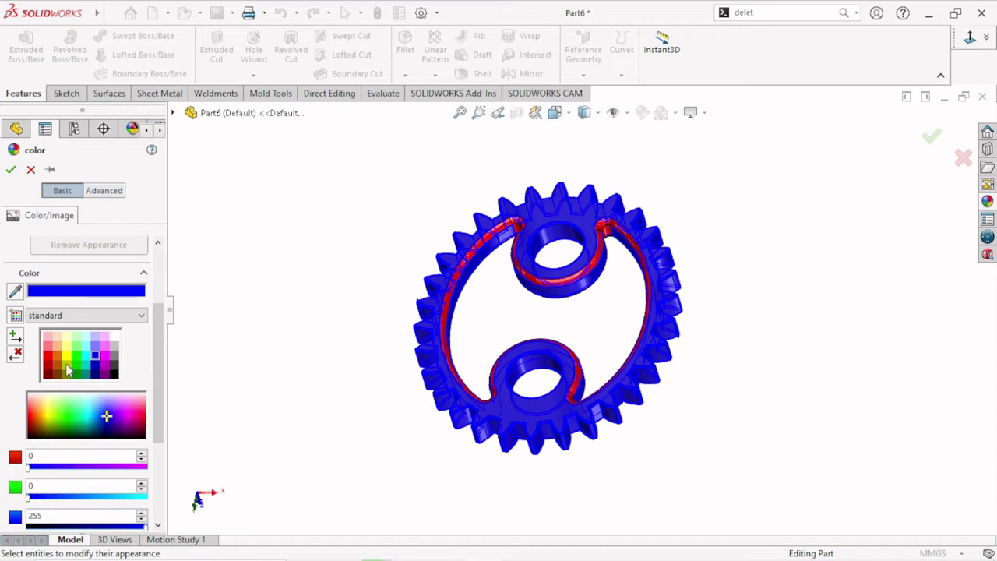
pyautogui.click(67, 361)
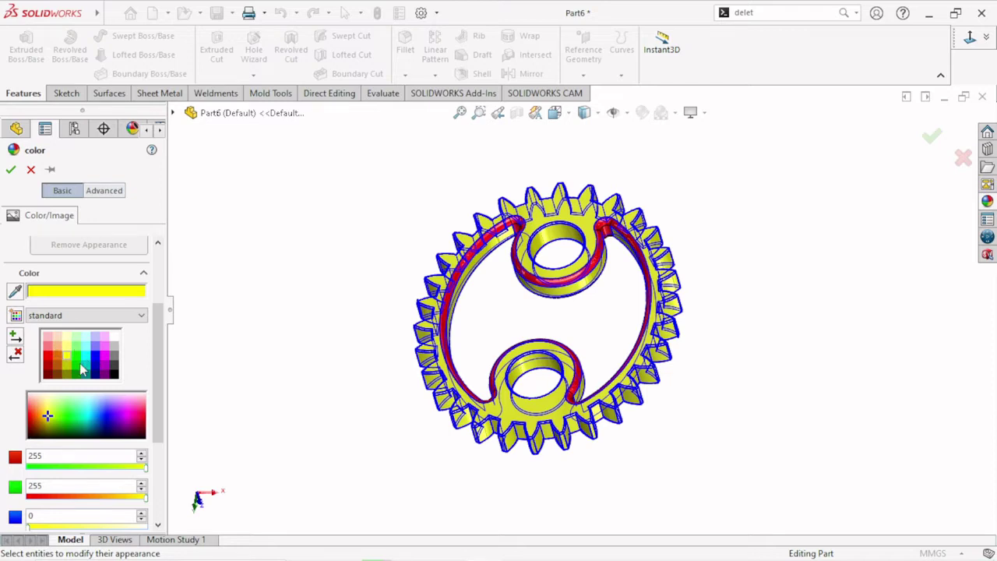
pyautogui.click(77, 368)
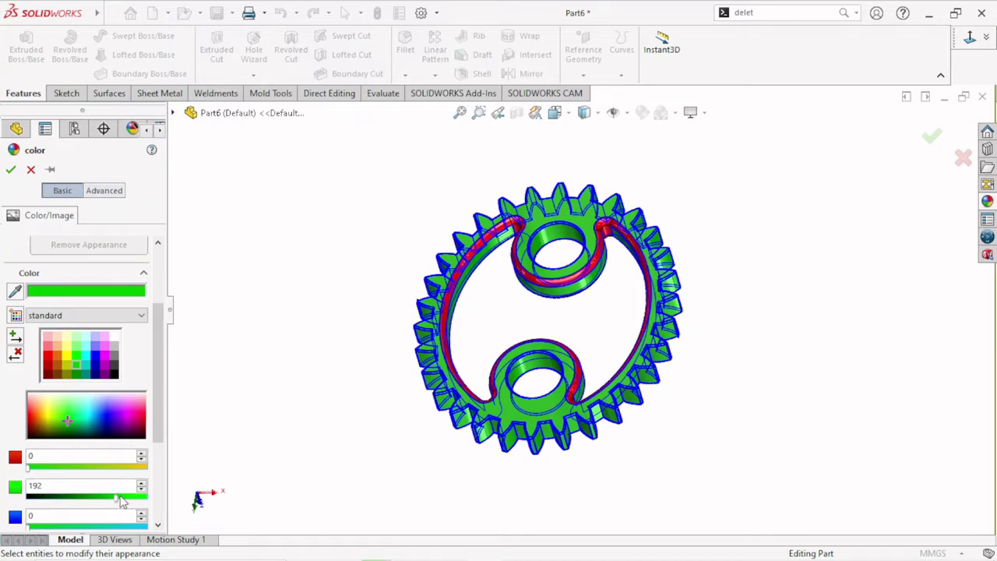
pyautogui.moveTo(116, 501); pyautogui.dragTo(133, 500)
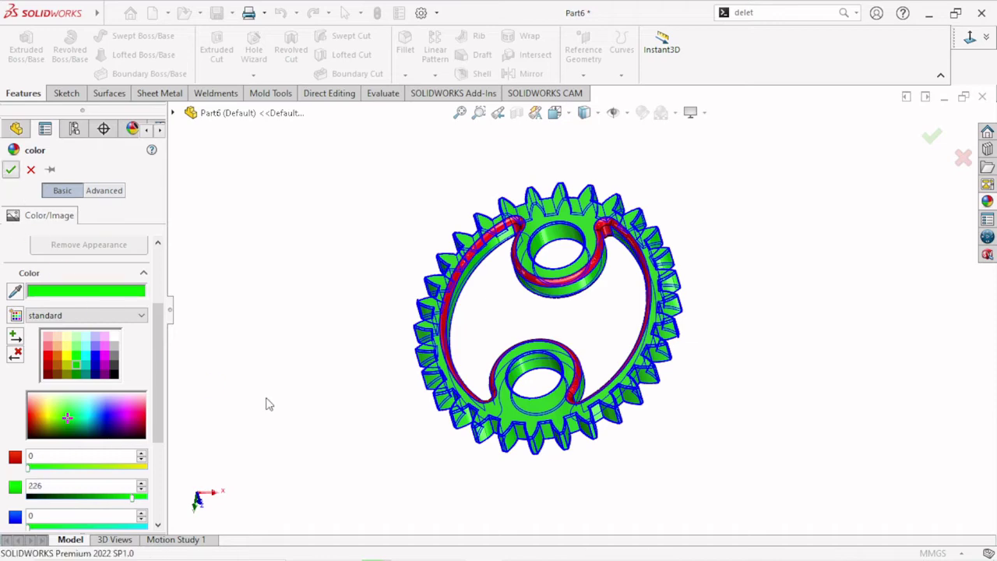
pyautogui.press('Return')
pyautogui.scroll(-3, 522, 401)
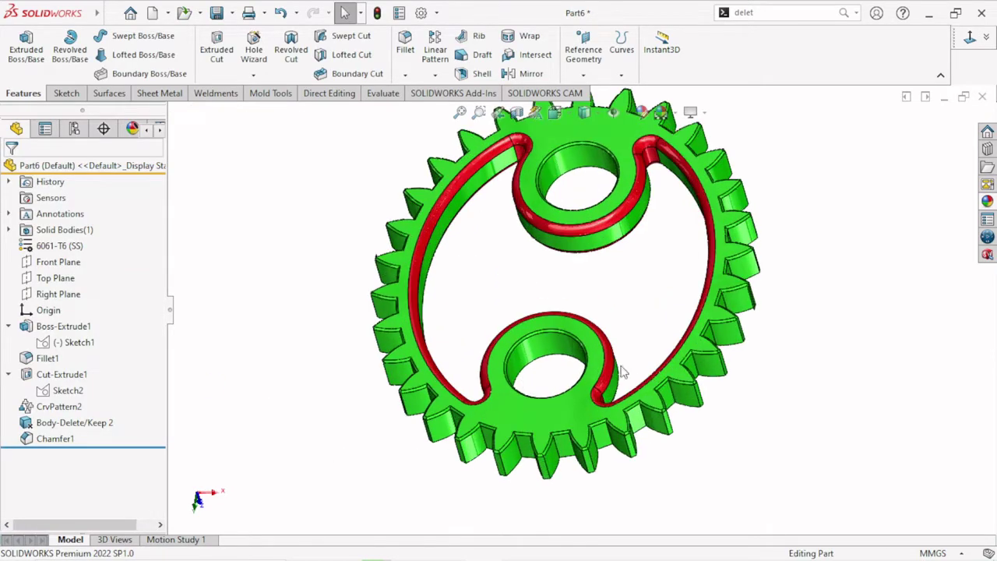
pyautogui.moveTo(623, 373)
pyautogui.mouseDown(button='middle')
pyautogui.moveTo(624, 418)
pyautogui.moveTo(509, 285)
pyautogui.mouseUp(button='middle')
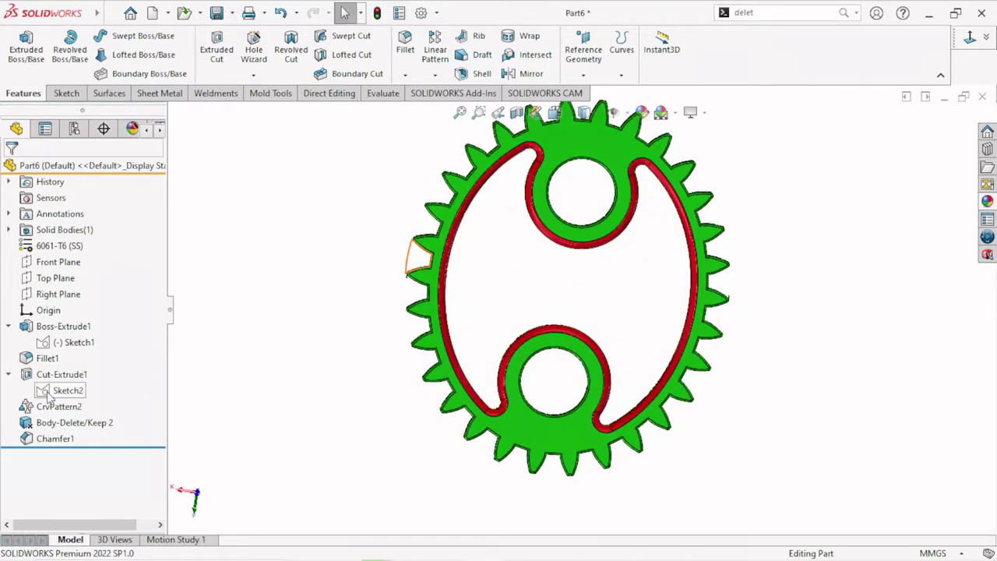
pyautogui.click(47, 359)
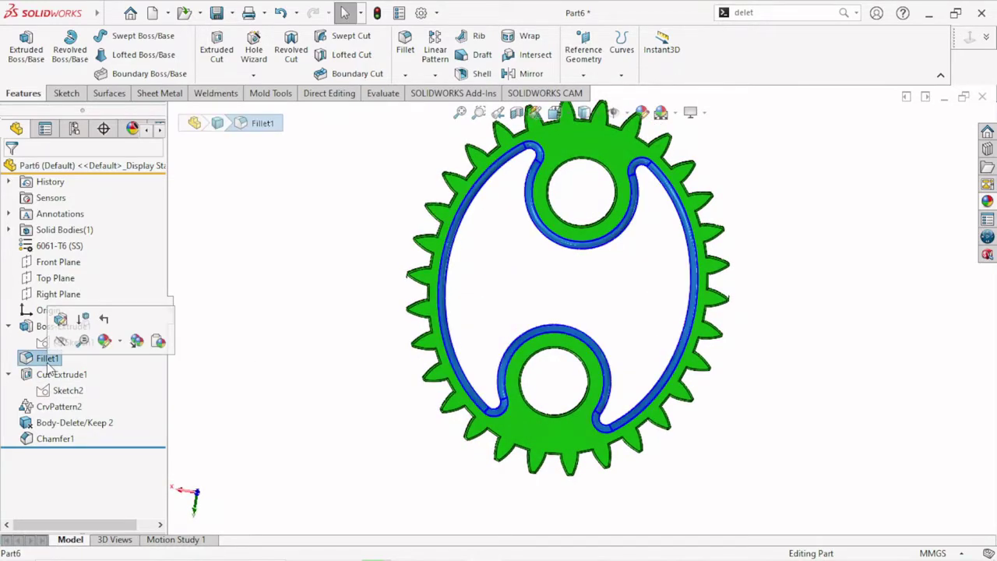
pyautogui.scroll(-2, 438, 326)
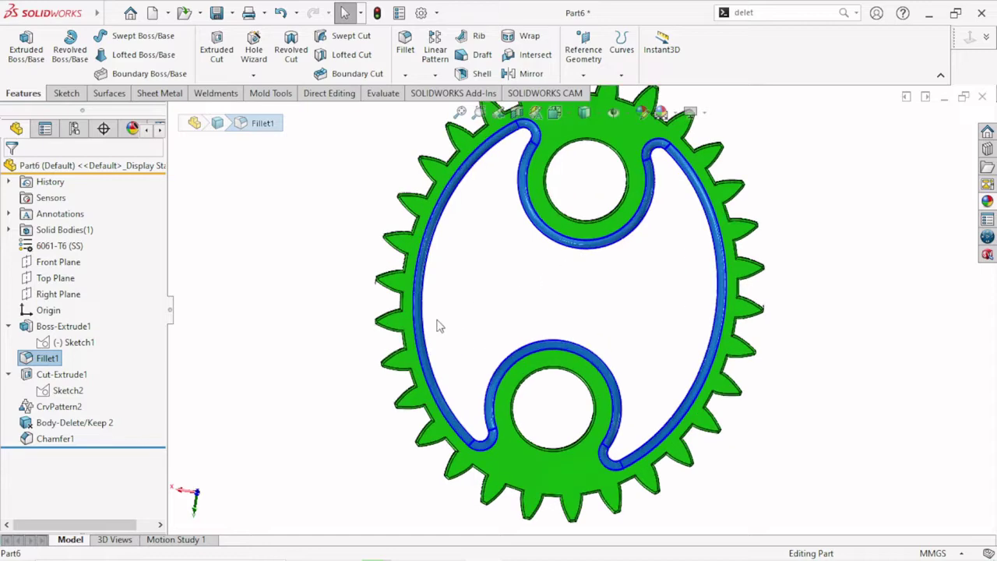
pyautogui.click(303, 384)
pyautogui.moveTo(402, 258)
pyautogui.mouseDown(button='middle')
pyautogui.moveTo(517, 436)
pyautogui.moveTo(577, 388)
pyautogui.mouseUp(button='middle')
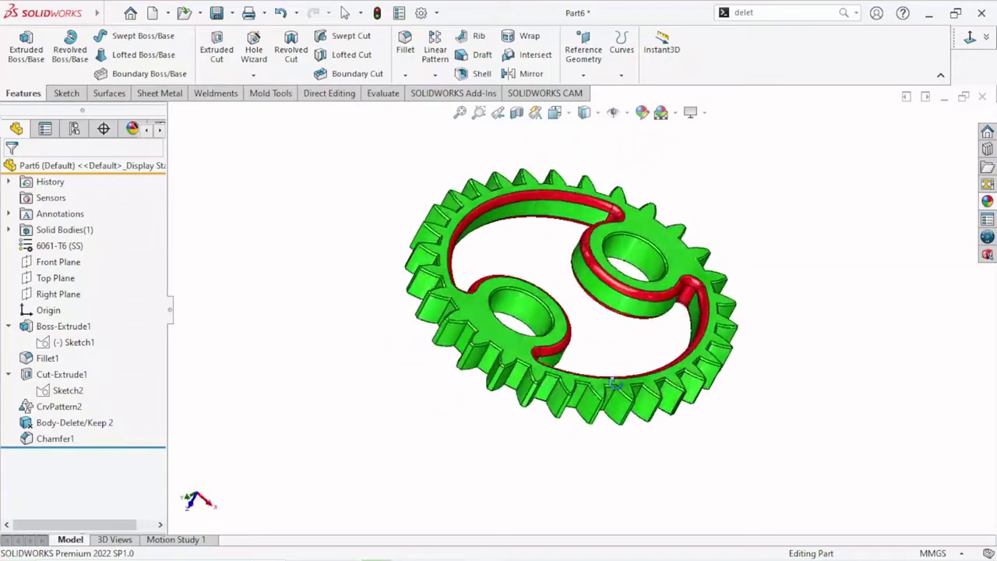
pyautogui.scroll(-2, 654, 287)
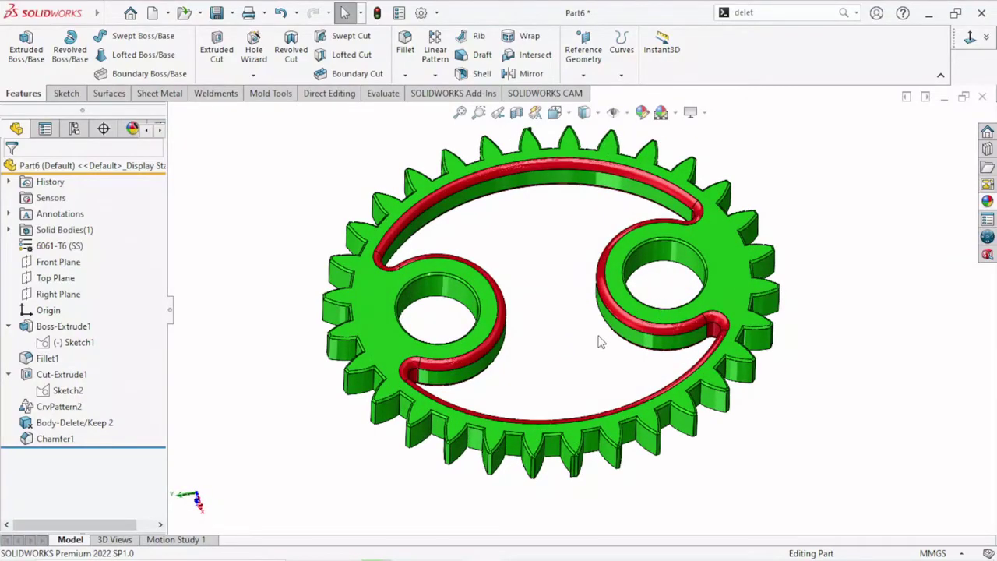
pyautogui.moveTo(600, 341)
pyautogui.mouseDown(button='middle')
pyautogui.moveTo(560, 396)
pyautogui.moveTo(543, 451)
pyautogui.moveTo(505, 460)
pyautogui.moveTo(456, 423)
pyautogui.moveTo(397, 407)
pyautogui.moveTo(359, 455)
pyautogui.moveTo(368, 315)
pyautogui.moveTo(358, 311)
pyautogui.moveTo(382, 345)
pyautogui.mouseUp(button='middle')
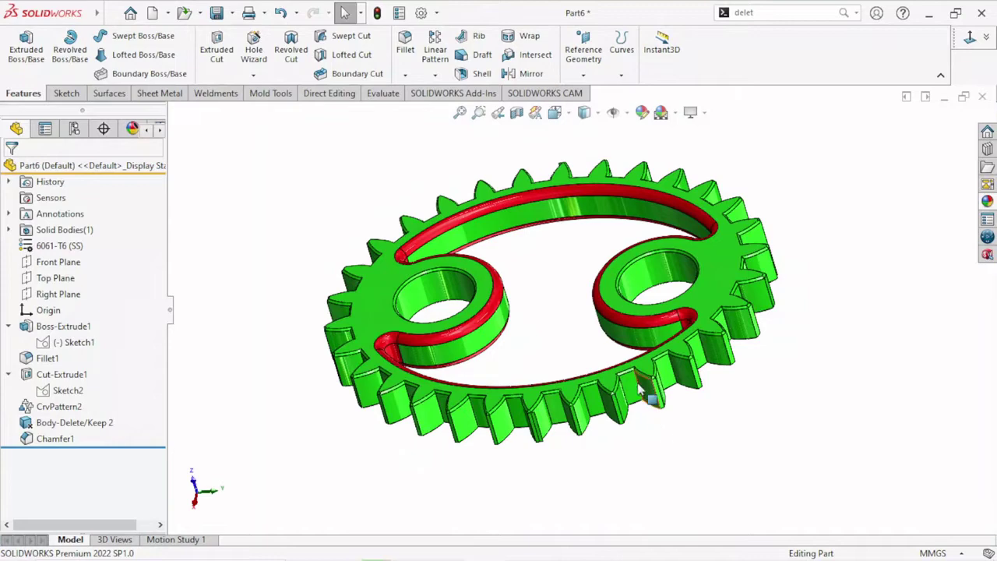
pyautogui.moveTo(640, 390)
pyautogui.mouseDown(button='middle')
pyautogui.moveTo(561, 299)
pyautogui.moveTo(551, 323)
pyautogui.moveTo(582, 360)
pyautogui.moveTo(582, 304)
pyautogui.moveTo(377, 221)
pyautogui.mouseUp(button='middle')
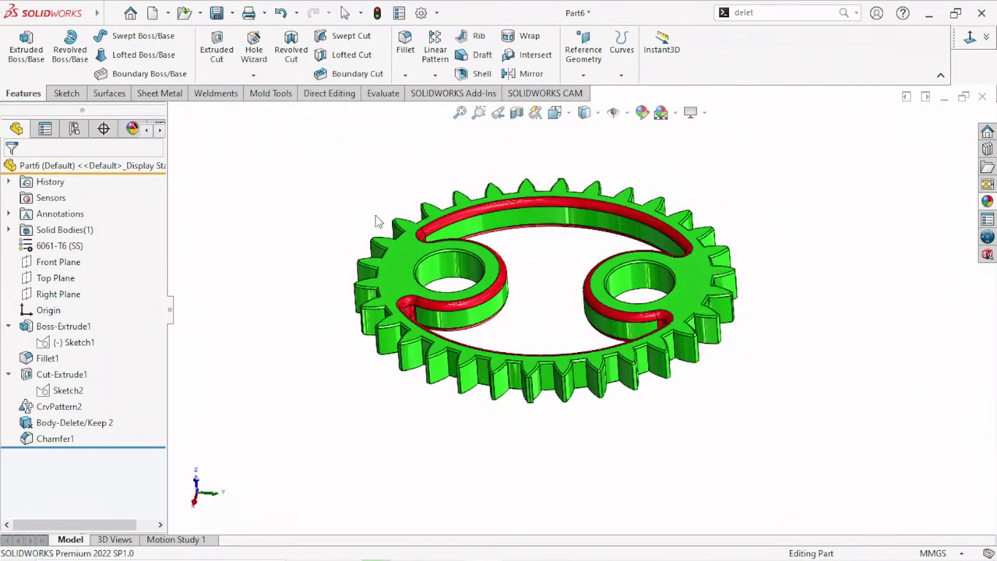
pyautogui.click(216, 13)
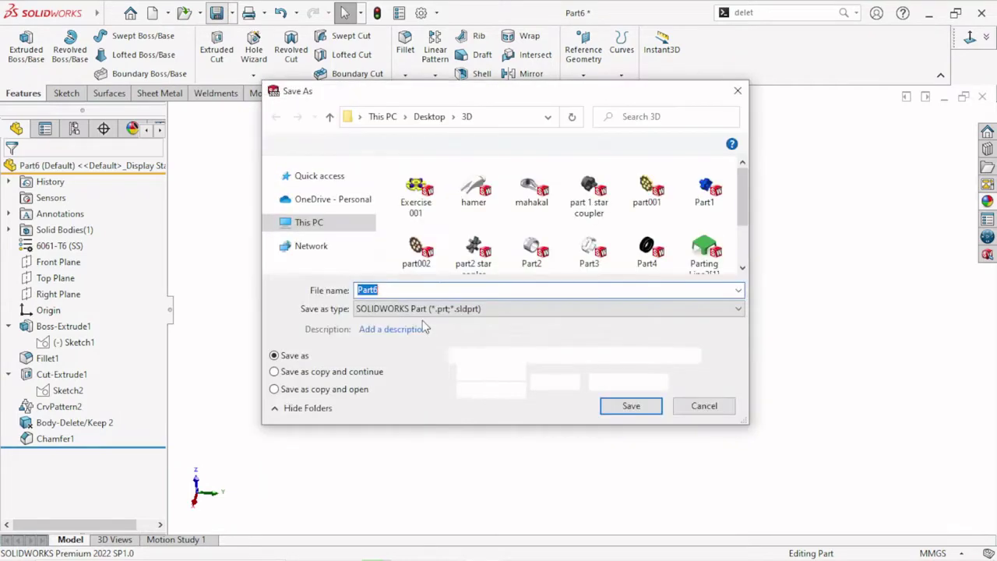
# Navigate to the Desktop's 3D folder and save the part as 'Elips gear'.
pyautogui.moveTo(370, 197); pyautogui.dragTo(368, 162)
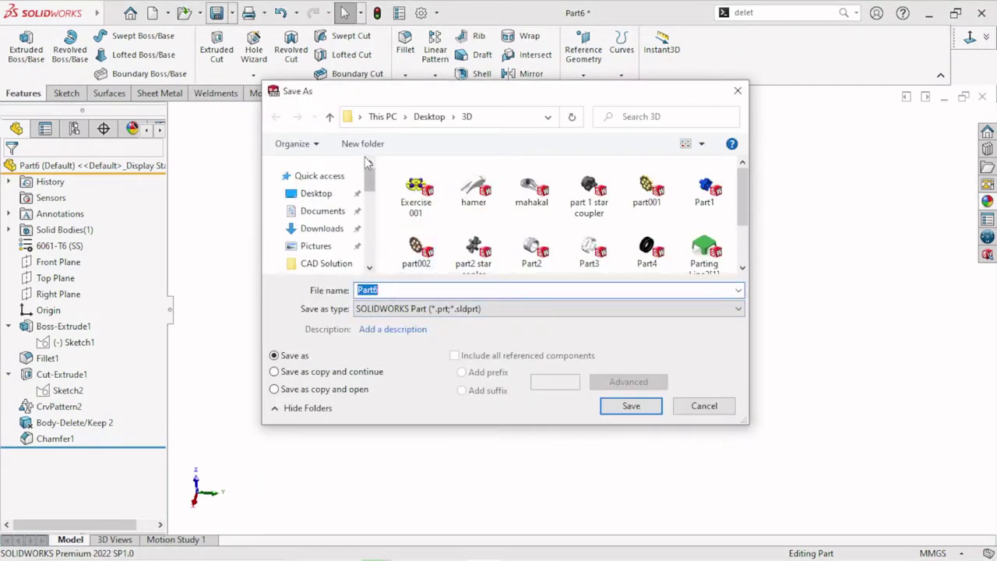
pyautogui.click(316, 194)
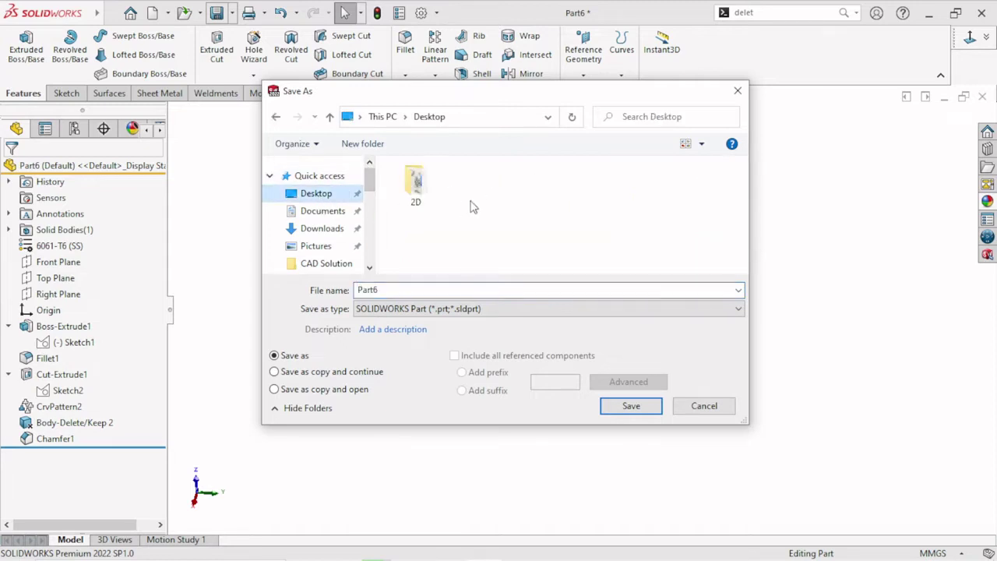
pyautogui.doubleClick(477, 187)
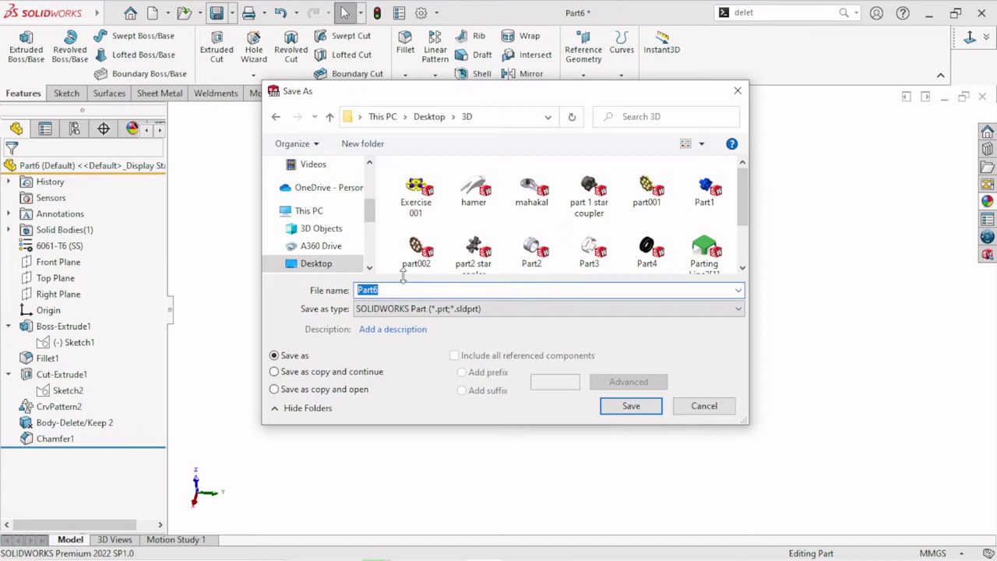
pyautogui.write('E')
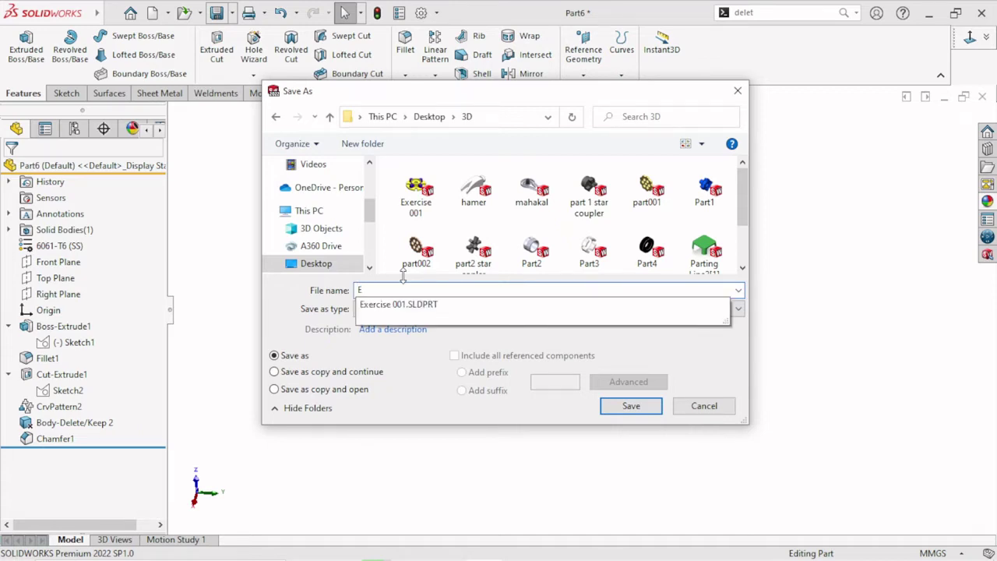
pyautogui.write('lips gear')
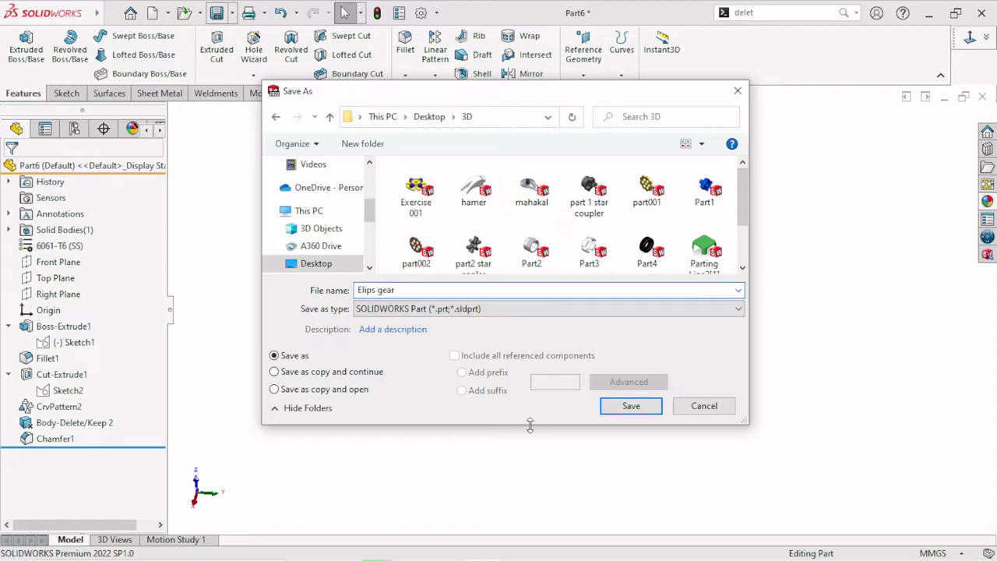
pyautogui.click(624, 414)
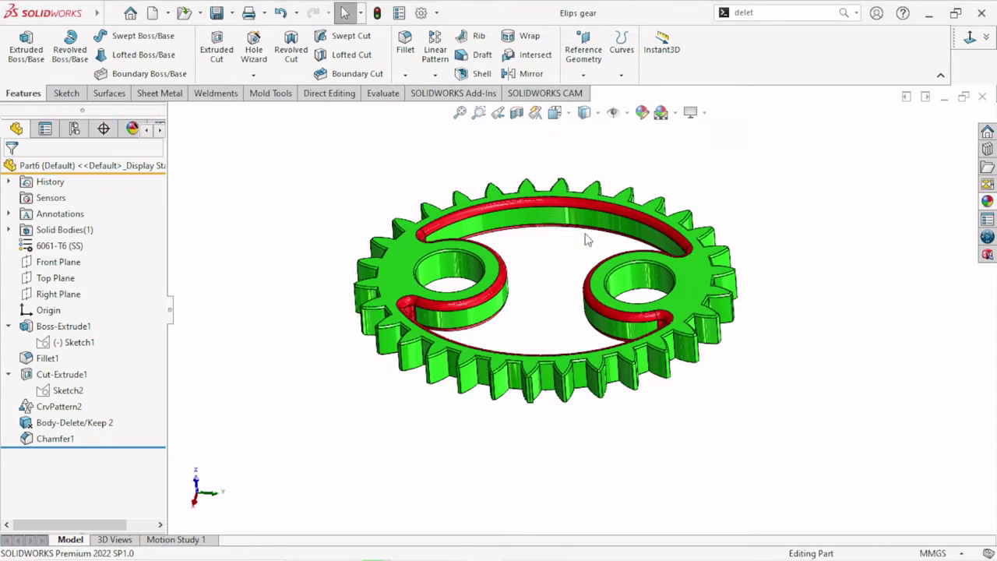
# Zoom around the gear and bring up the Sketch tools.
pyautogui.scroll(-2, 610, 263)
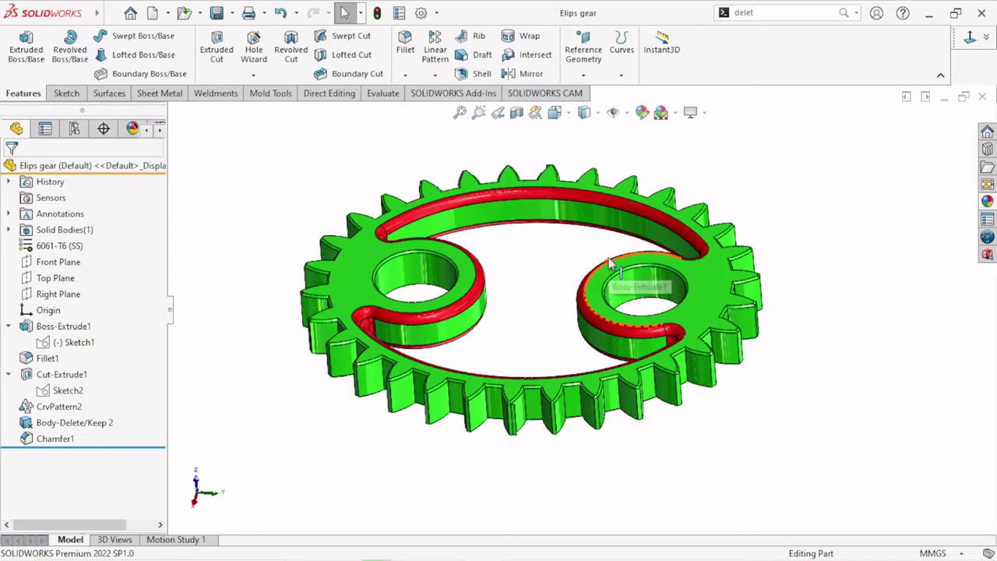
pyautogui.scroll(2, 610, 264)
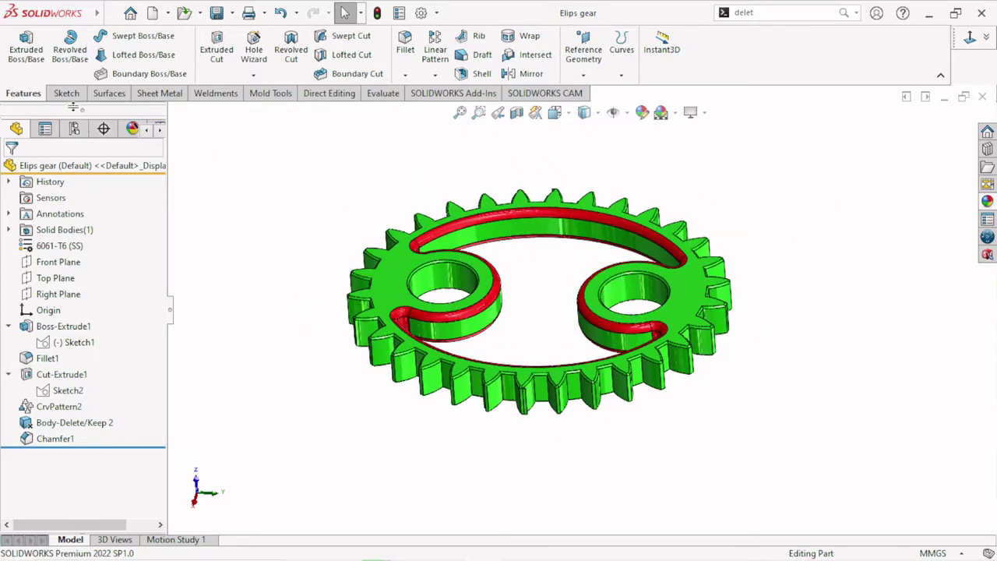
pyautogui.click(72, 95)
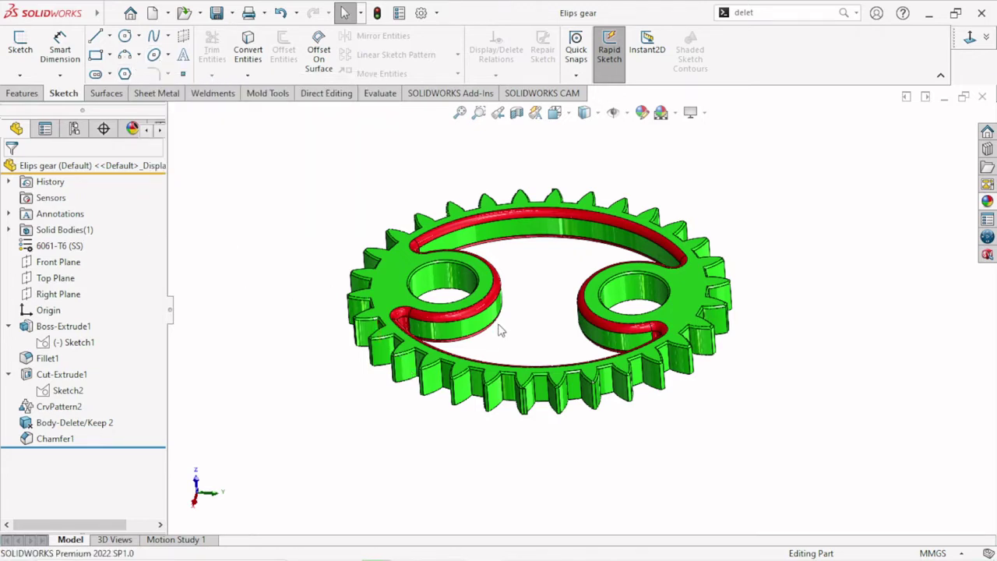
pyautogui.scroll(-2, 502, 331)
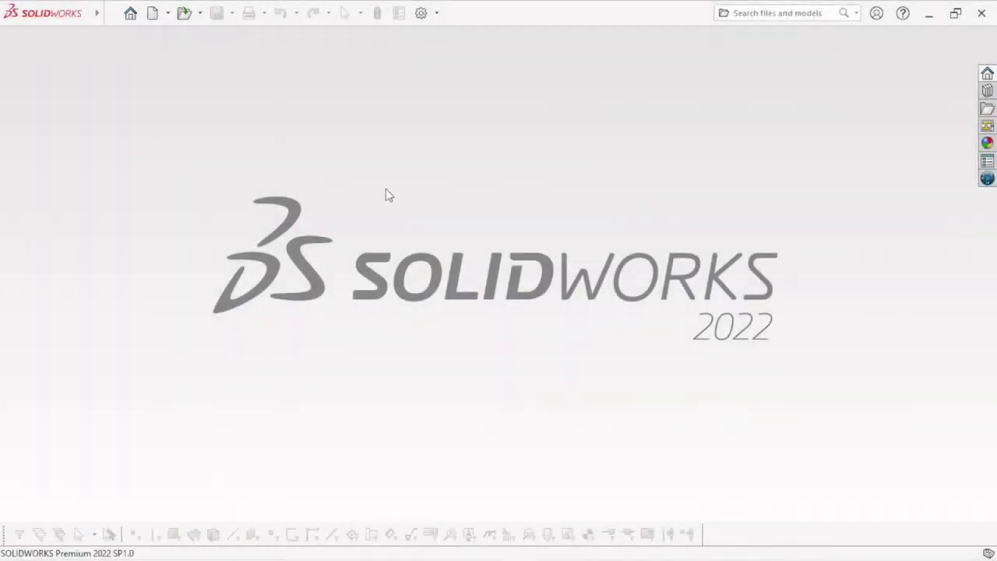
# Create a new part document and set its scene background to Plain White.
pyautogui.click(152, 13)
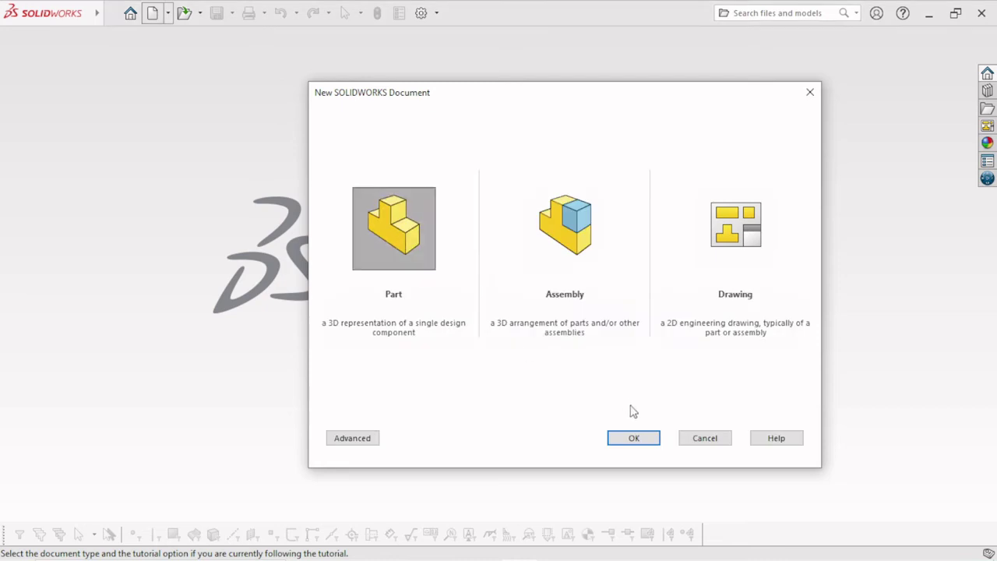
pyautogui.click(628, 435)
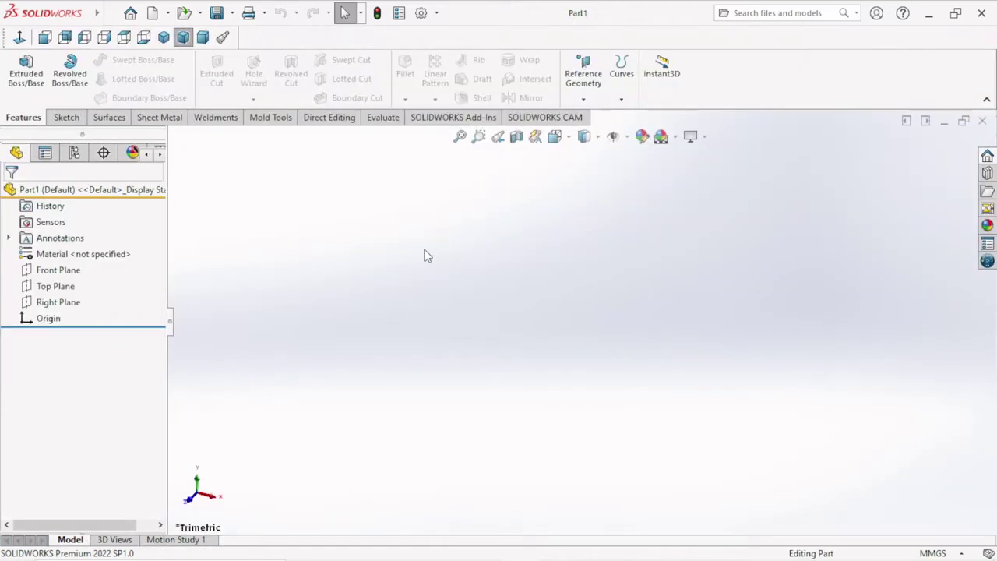
pyautogui.click(676, 137)
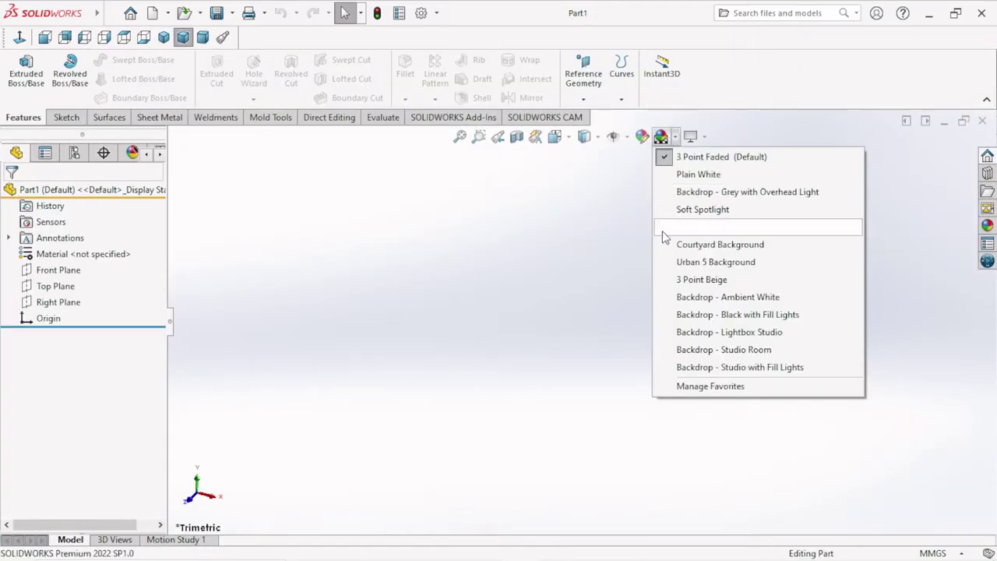
pyautogui.click(678, 179)
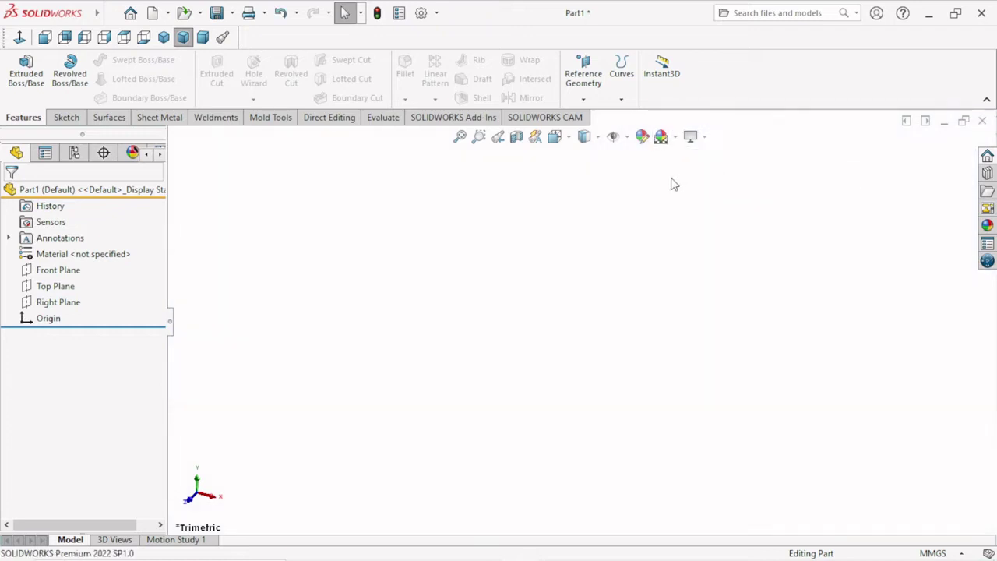
# Sketch on Front Plane a vertical straight slot running upward from the origin, setting its width.
pyautogui.click(83, 271)
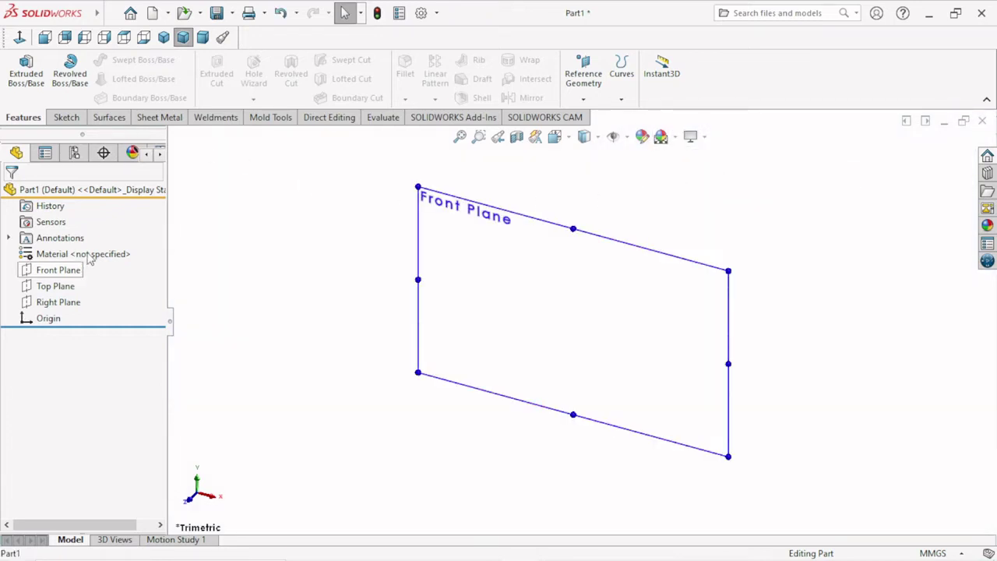
pyautogui.click(92, 247)
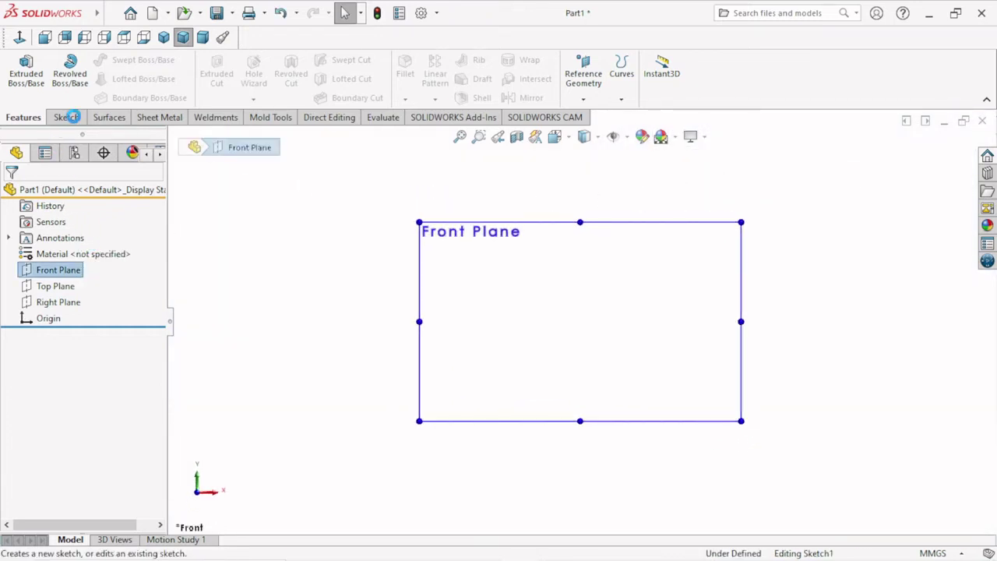
pyautogui.click(68, 117)
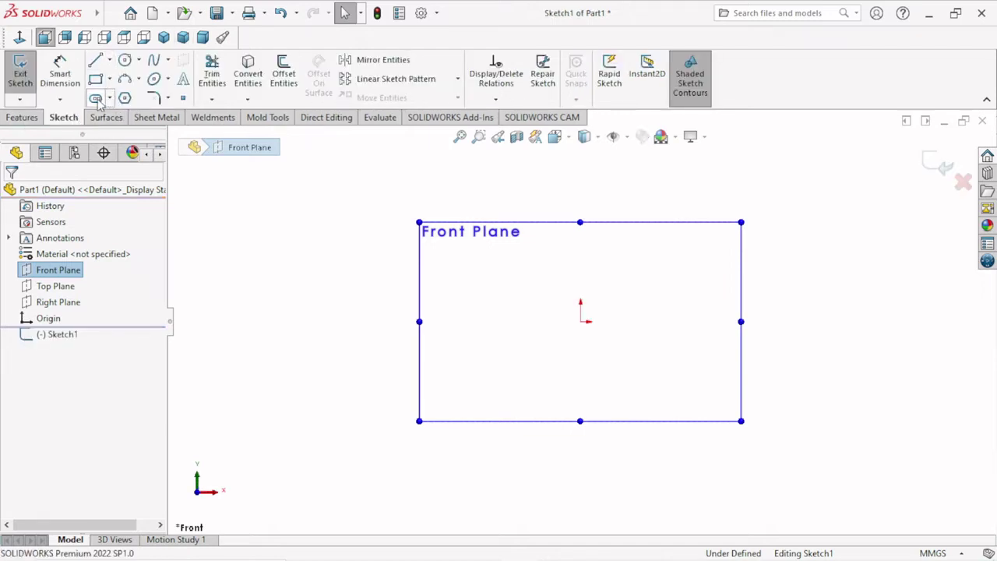
pyautogui.click(96, 99)
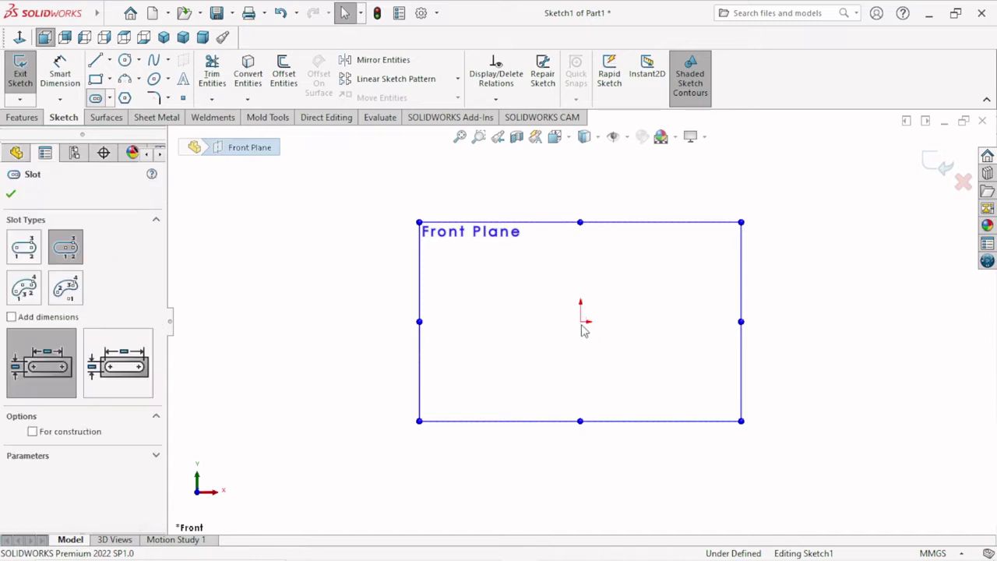
pyautogui.click(581, 322)
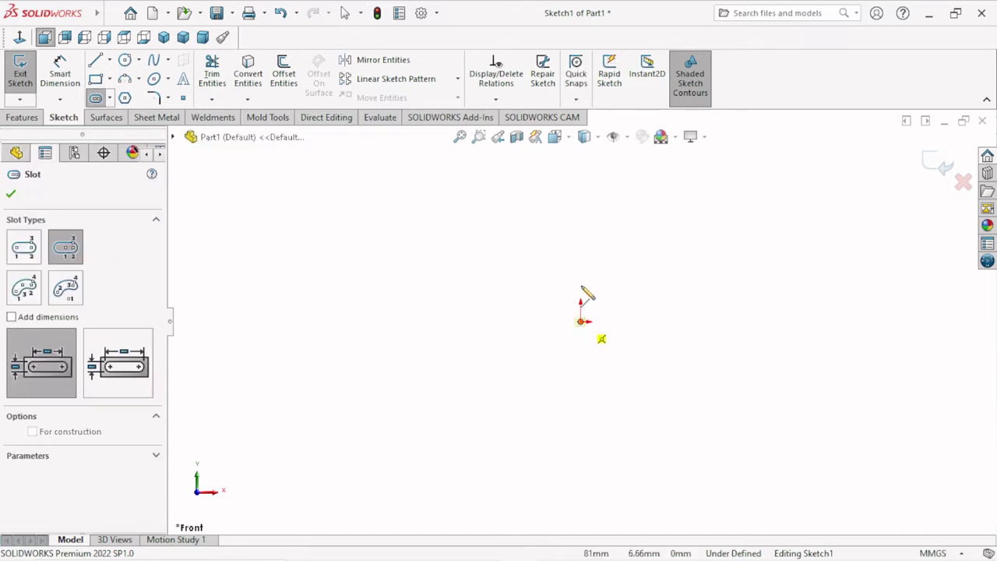
pyautogui.click(581, 225)
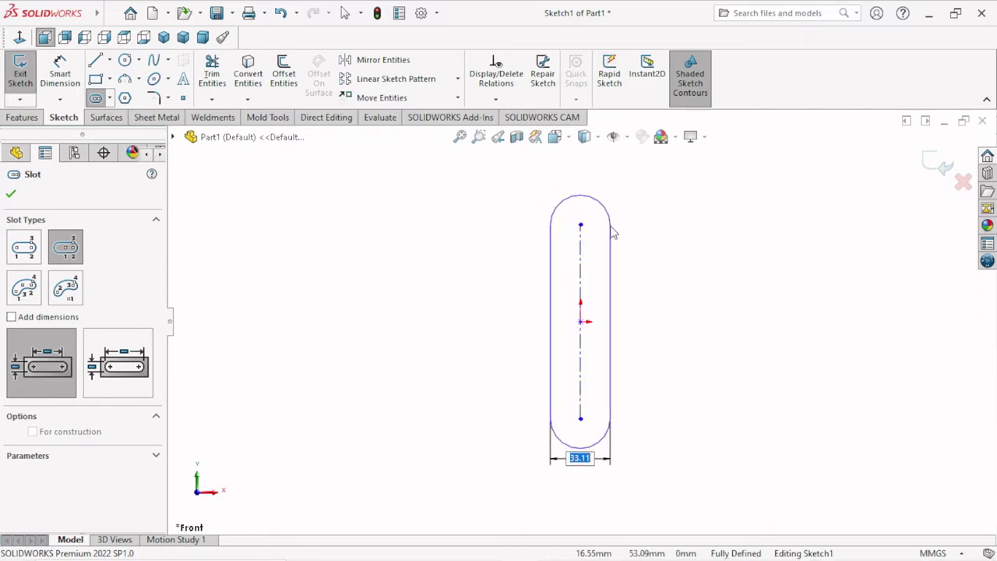
pyautogui.click(614, 232)
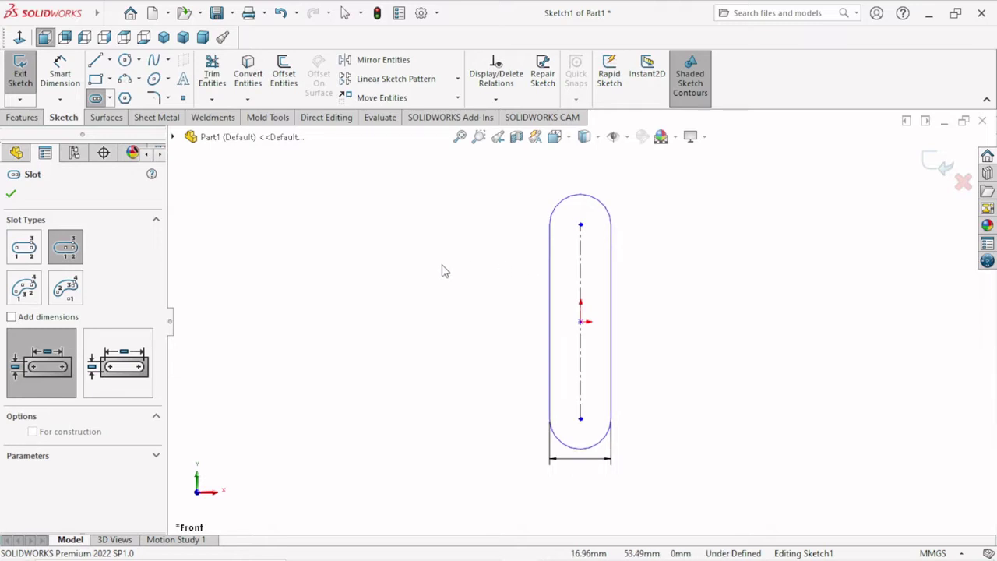
# Dimension the slot width to 14.5 and its centre-to-centre length to 50.75.
pyautogui.click(11, 193)
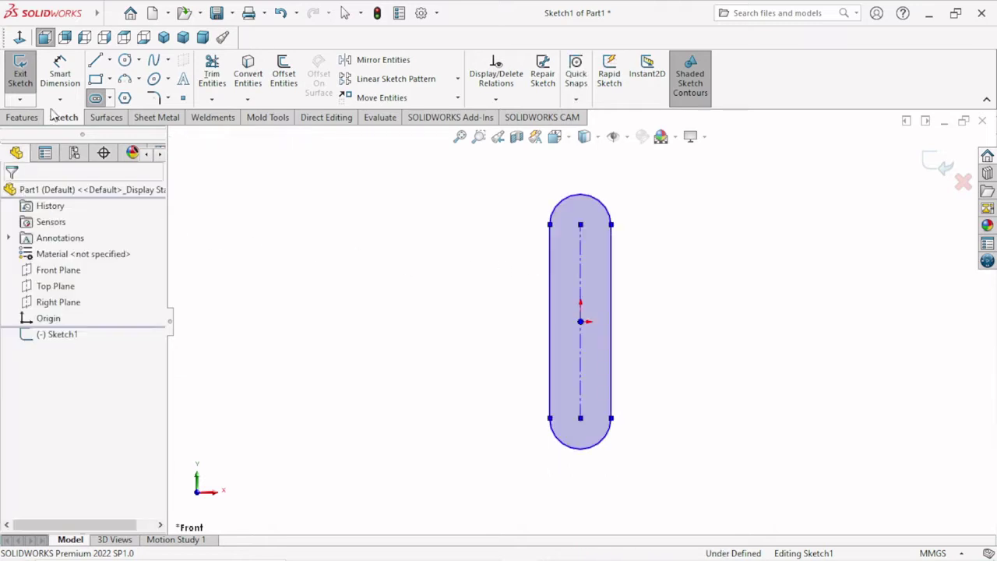
pyautogui.click(60, 72)
pyautogui.click(551, 288)
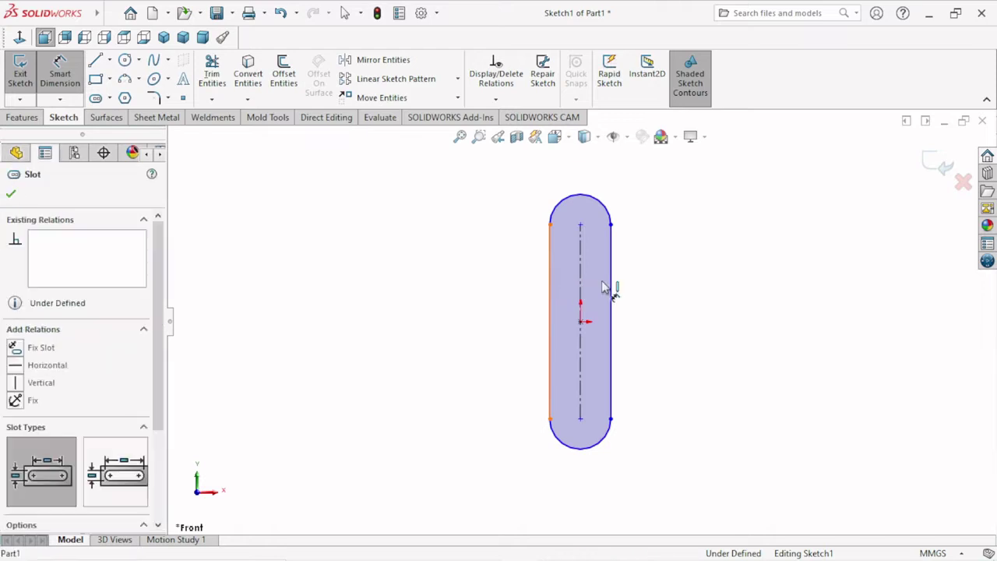
pyautogui.click(610, 287)
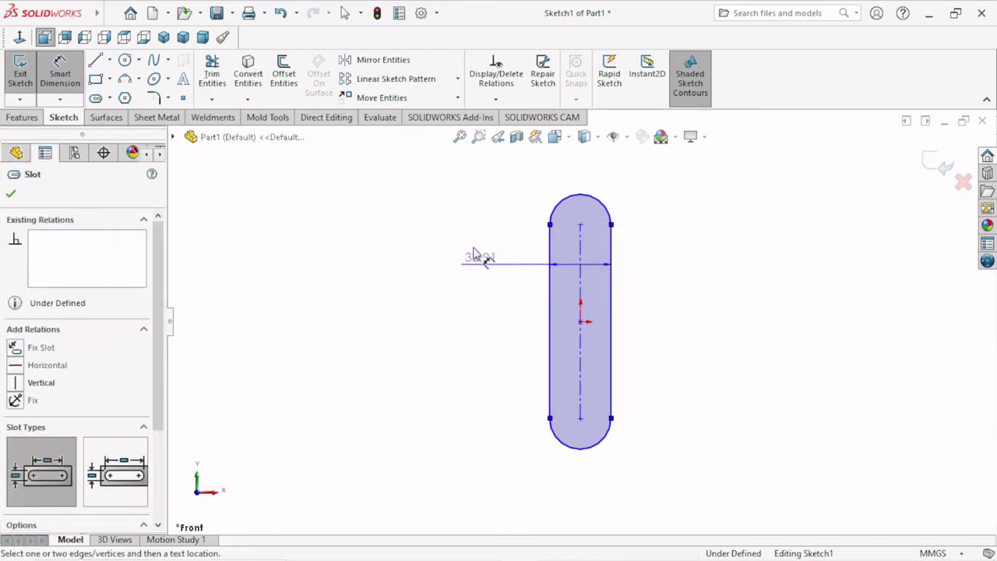
pyautogui.click(473, 253)
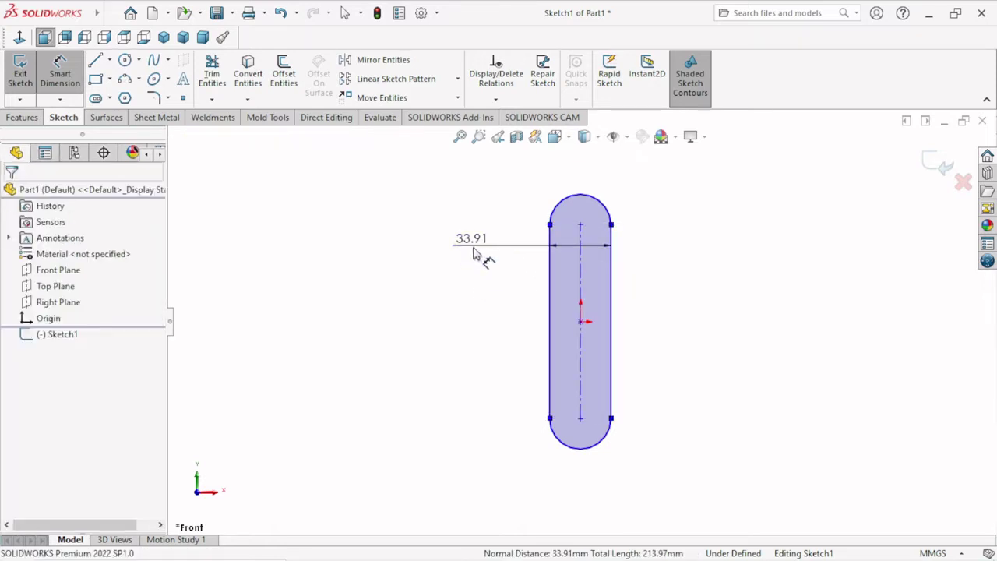
pyautogui.write('14')
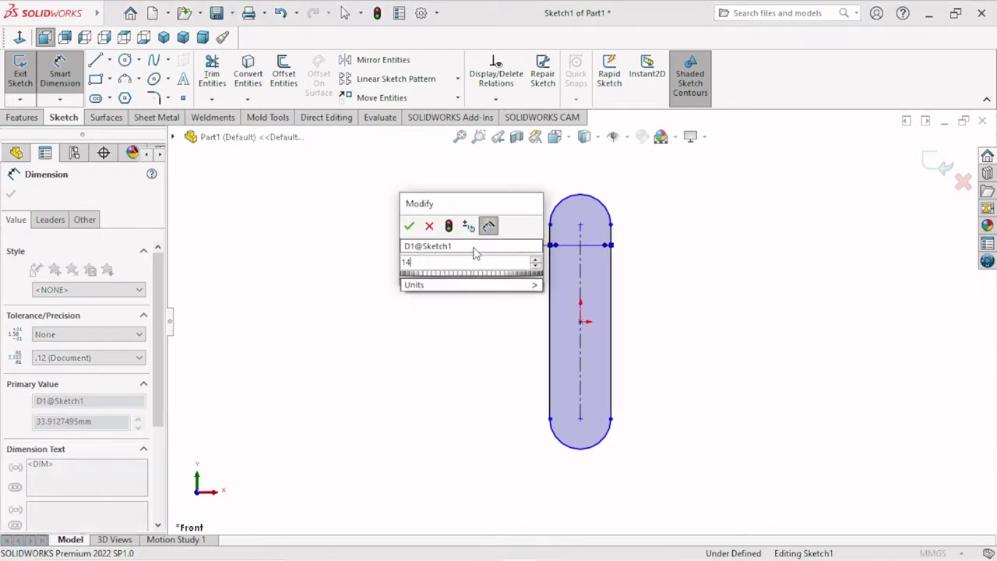
pyautogui.write('.5')
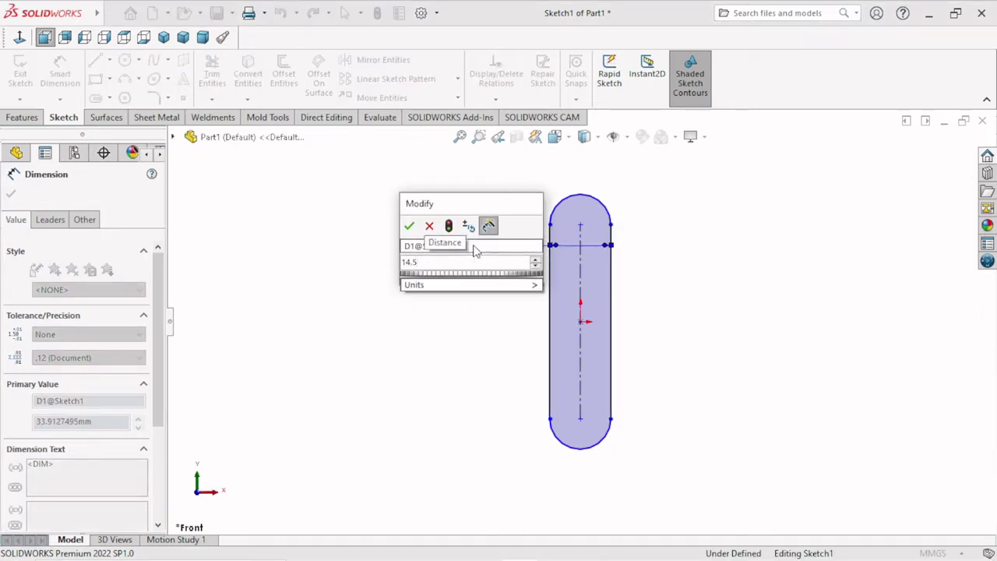
pyautogui.click(409, 226)
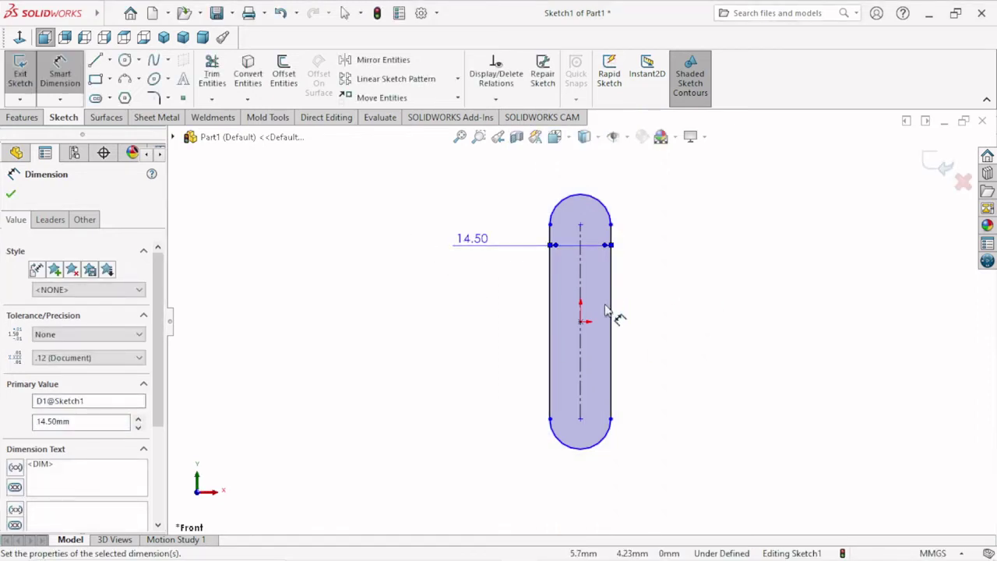
pyautogui.click(580, 278)
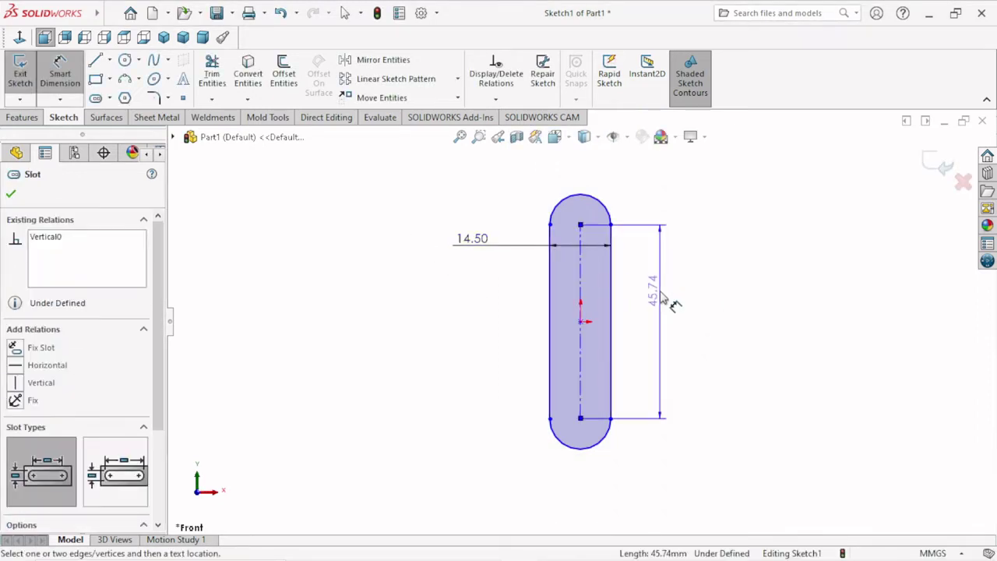
pyautogui.click(660, 310)
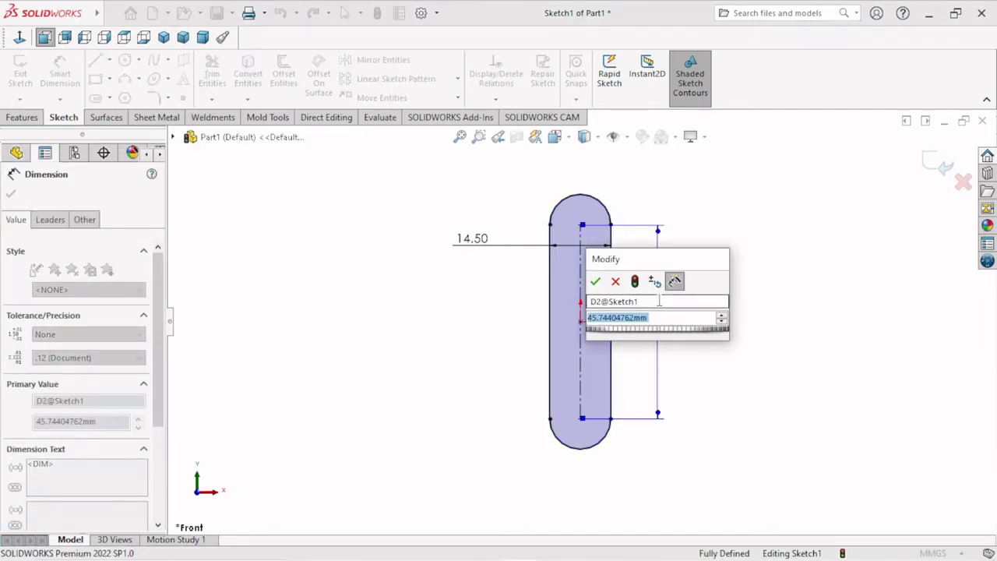
pyautogui.write('50.')
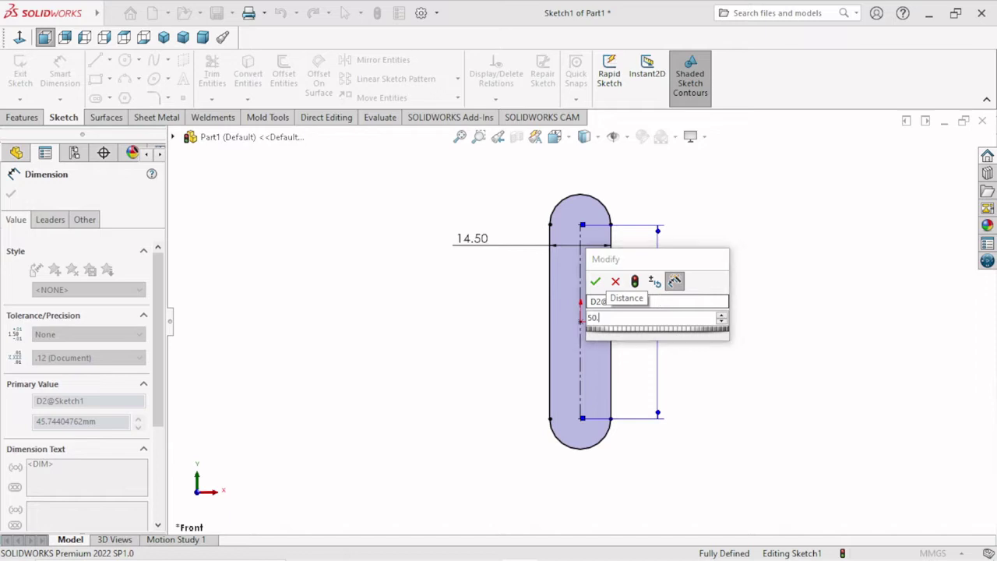
pyautogui.write('75')
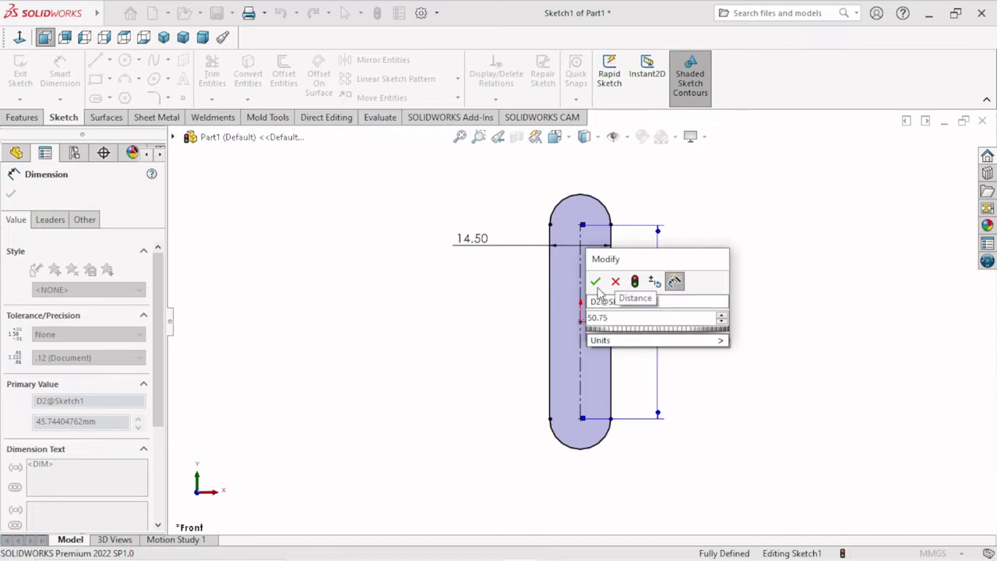
pyautogui.click(595, 281)
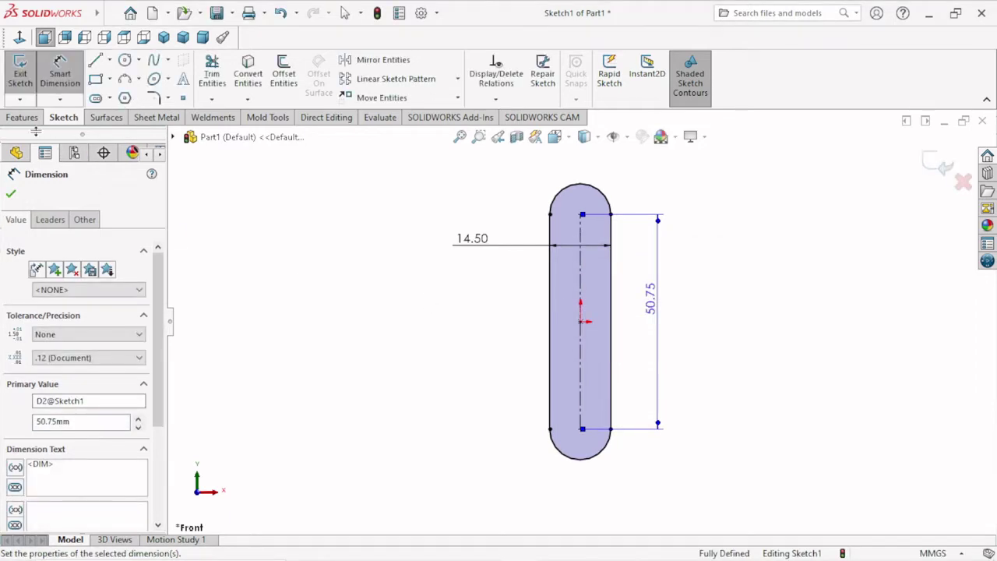
pyautogui.click(11, 193)
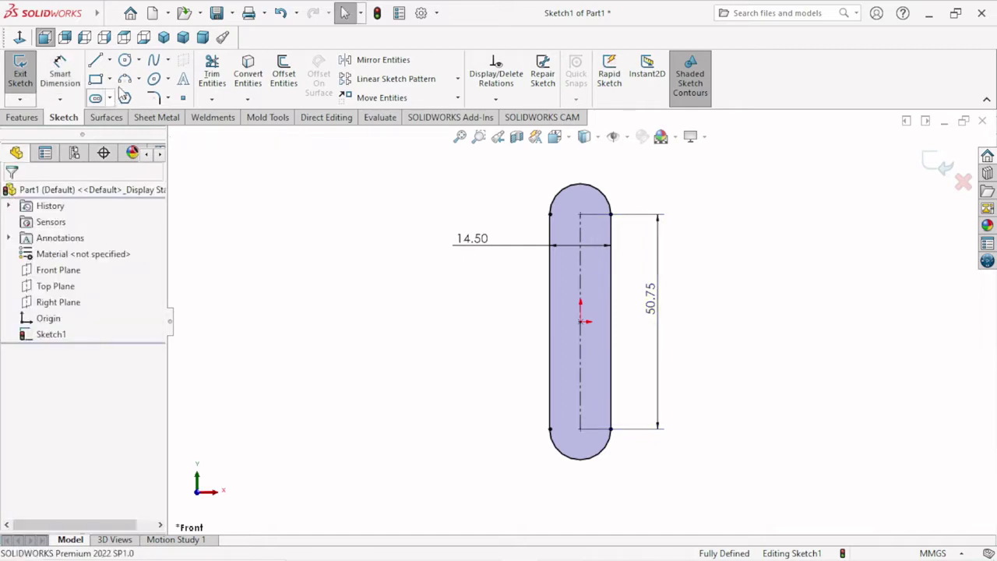
# Draw a 3-point arc from the slot's top-left to bottom-left endpoint, bowing inward.
pyautogui.click(124, 79)
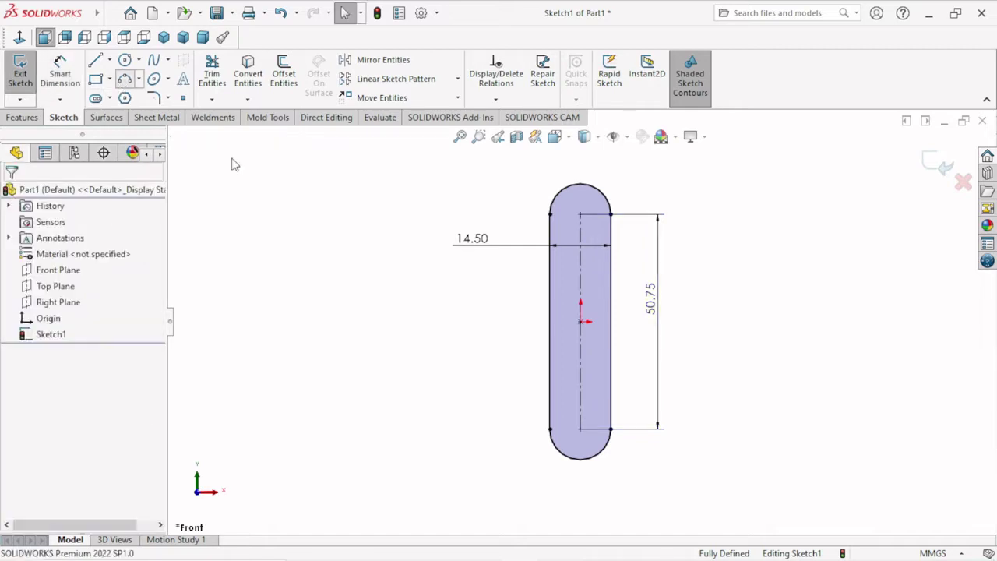
pyautogui.click(551, 212)
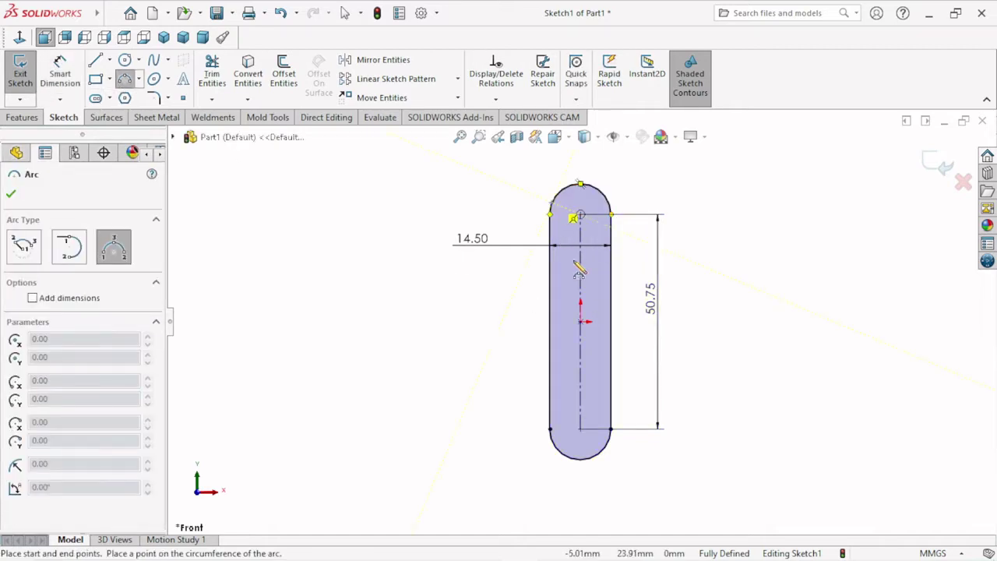
pyautogui.click(550, 427)
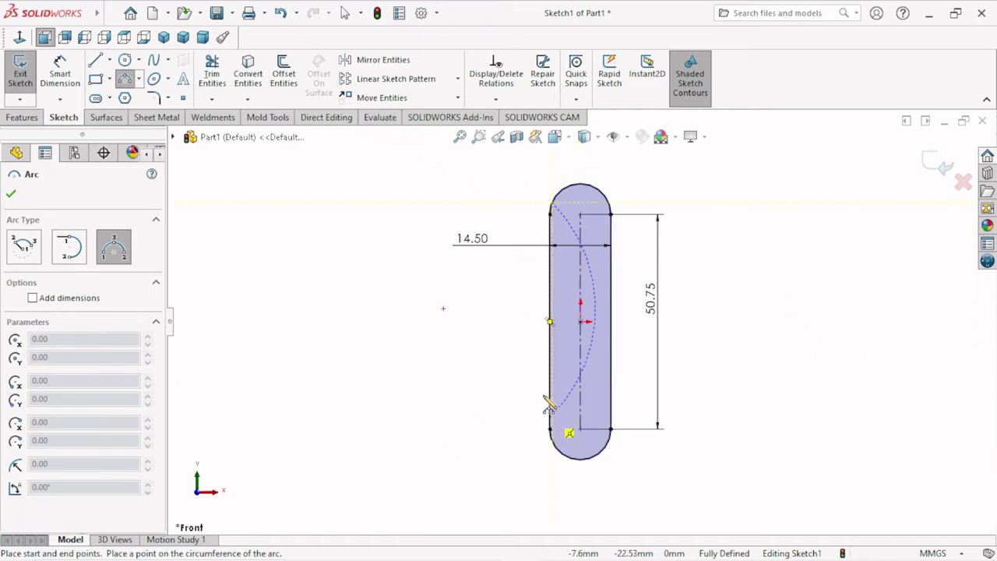
pyautogui.click(562, 336)
pyautogui.rightClick(497, 358)
pyautogui.click(499, 360)
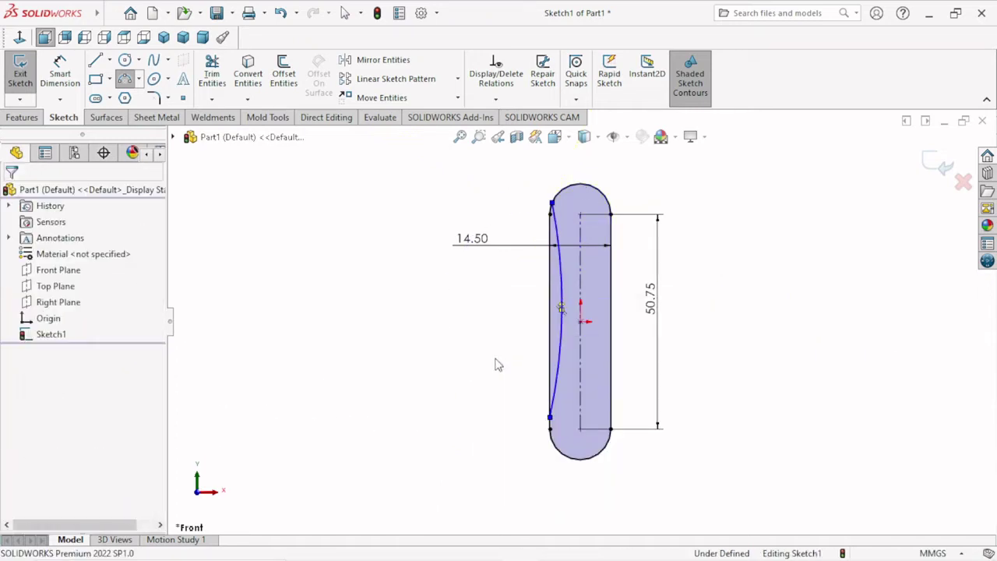
# Dimension the arc's radius to R100.
pyautogui.click(60, 74)
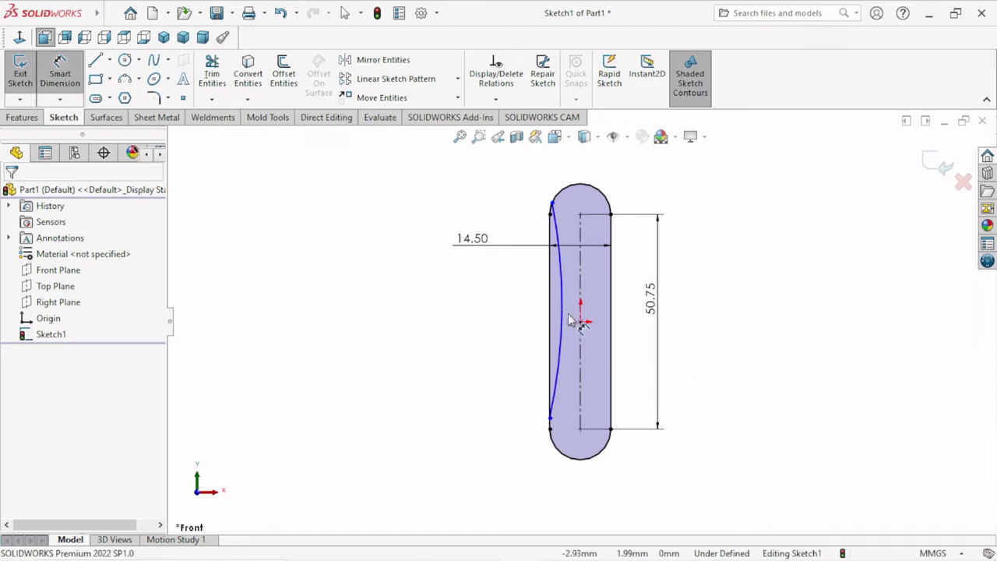
pyautogui.press('Return')
pyautogui.press('Escape')
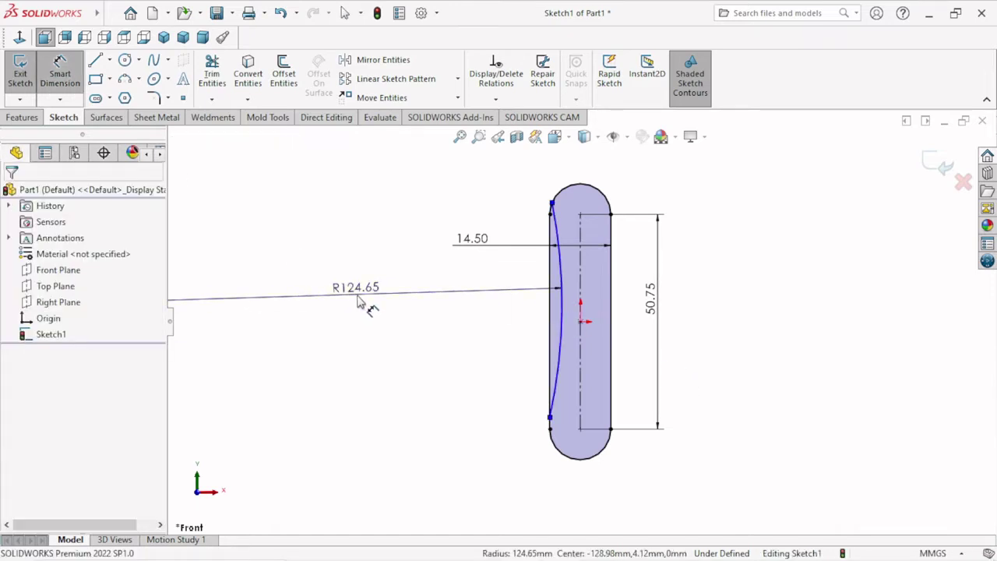
pyautogui.doubleClick(357, 291)
pyautogui.write('100')
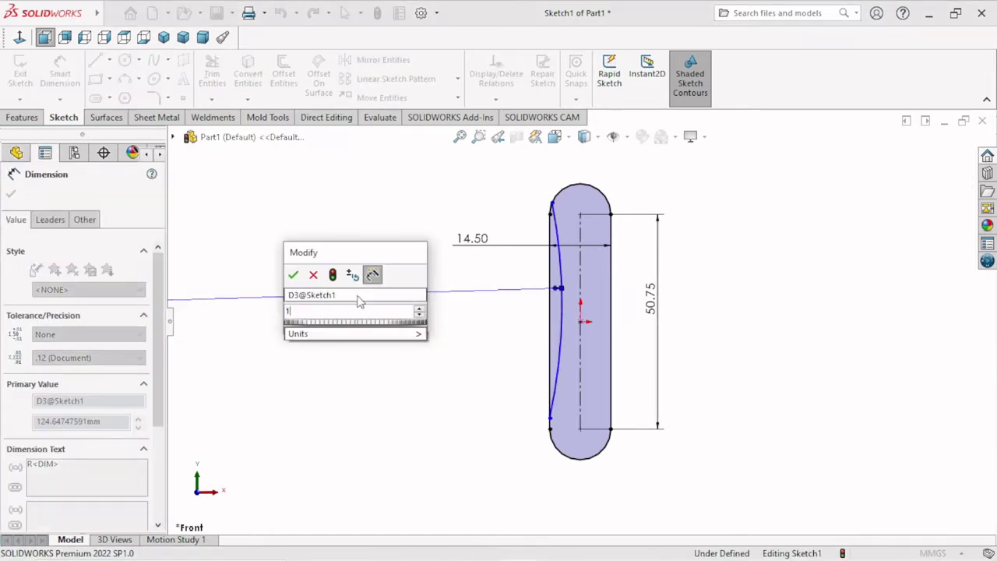
pyautogui.click(292, 275)
pyautogui.scroll(-3, 578, 226)
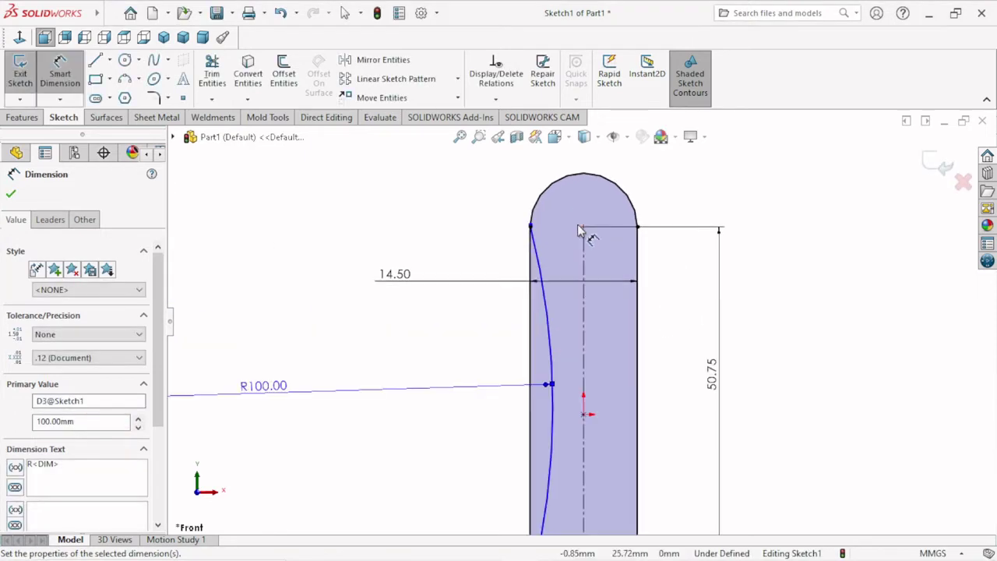
pyautogui.scroll(2, 589, 252)
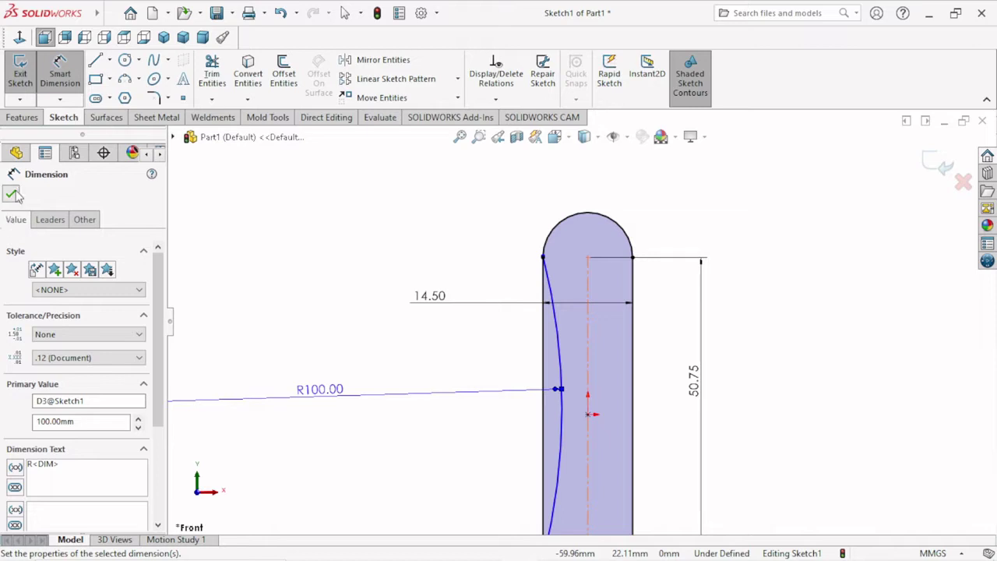
pyautogui.click(16, 195)
pyautogui.press('Escape')
# Convert the slot outline to construction geometry.
pyautogui.click(581, 213)
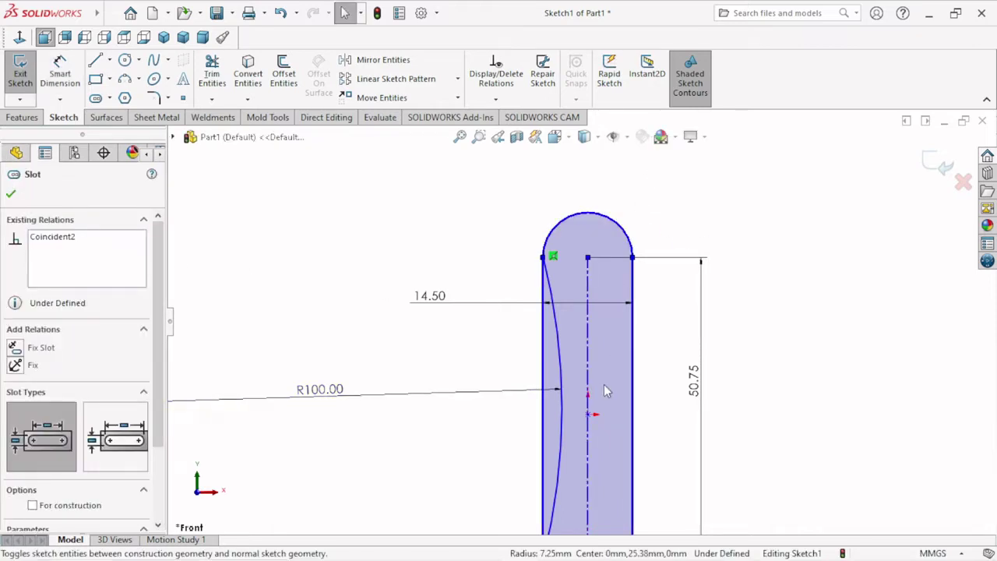
pyautogui.click(11, 196)
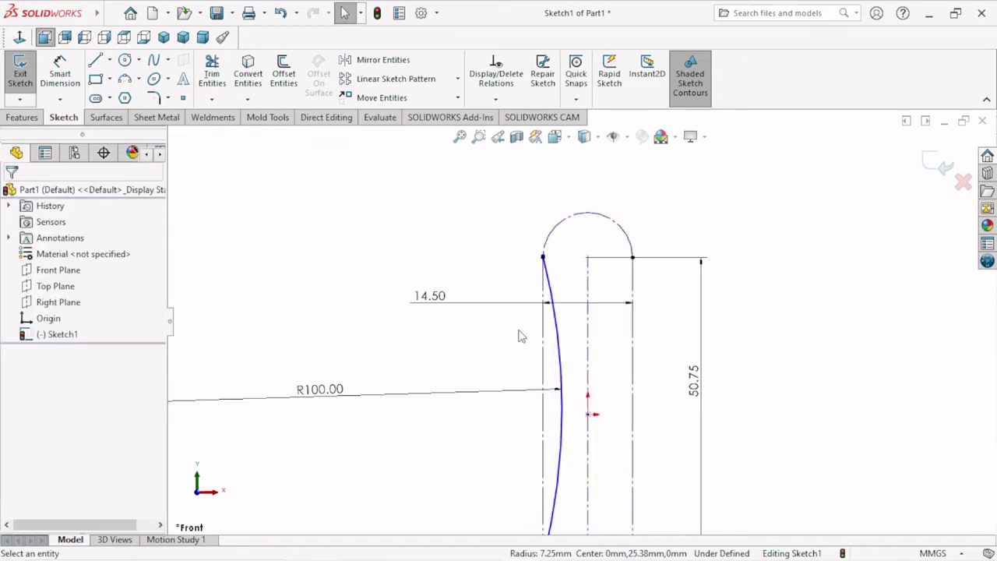
pyautogui.scroll(2, 678, 393)
pyautogui.scroll(-1, 597, 417)
pyautogui.scroll(1, 553, 234)
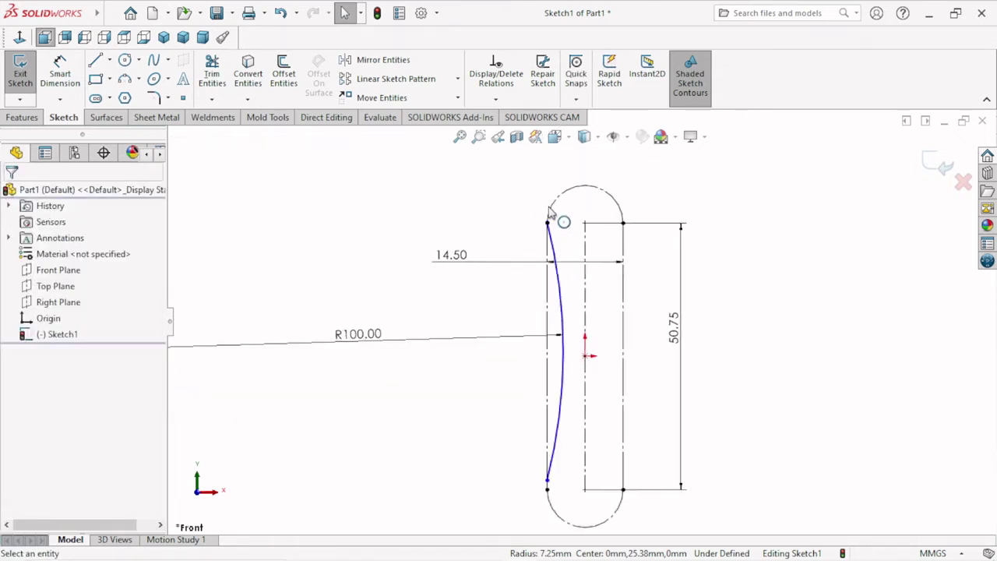
pyautogui.scroll(-1, 550, 210)
# Make the R100 arc tangent to the slot's top end arc.
pyautogui.click(553, 250)
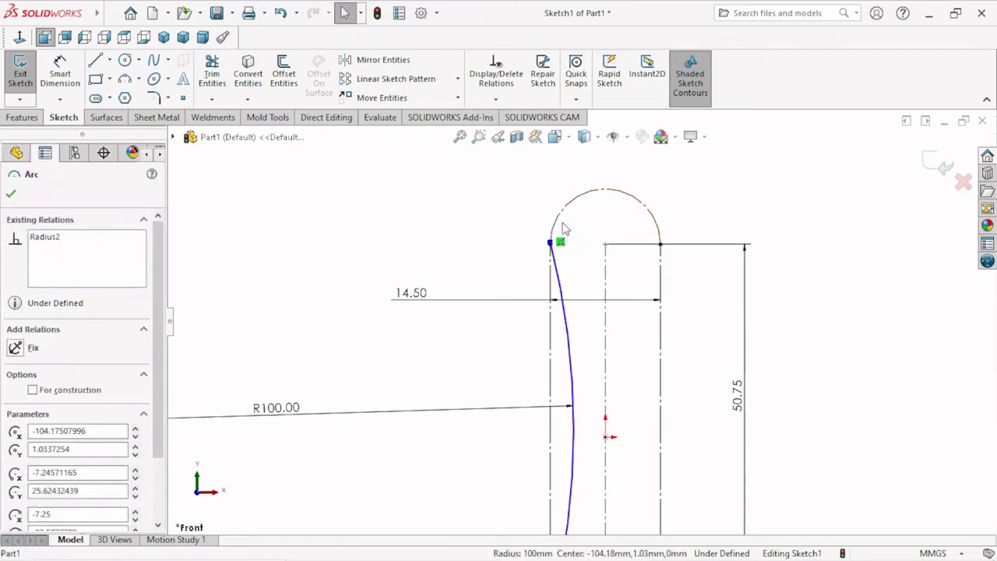
pyautogui.keyDown('ctrl'); pyautogui.click(573, 222); pyautogui.keyUp('ctrl')
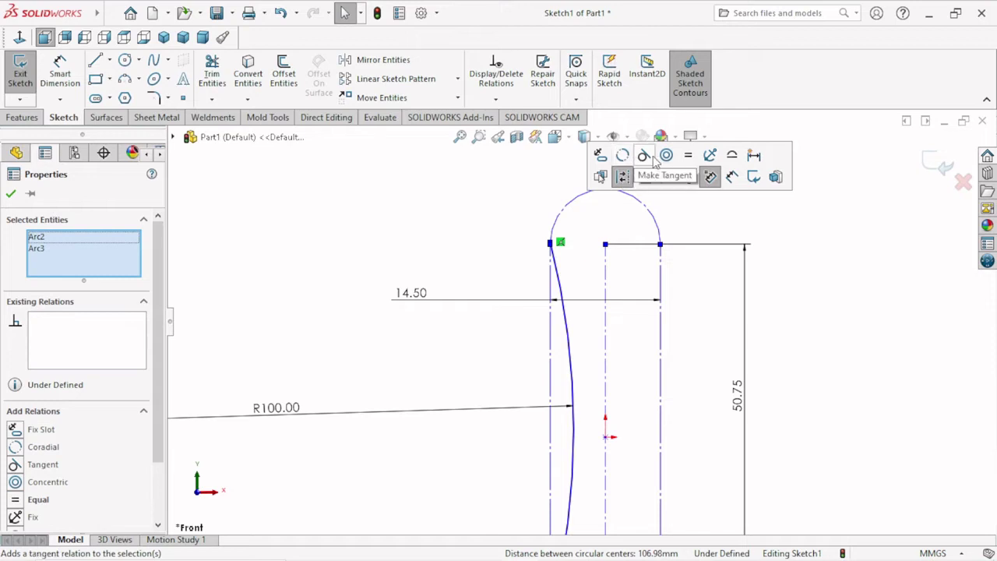
pyautogui.click(623, 176)
pyautogui.scroll(2, 645, 246)
pyautogui.scroll(-1, 603, 412)
pyautogui.scroll(-1, 494, 438)
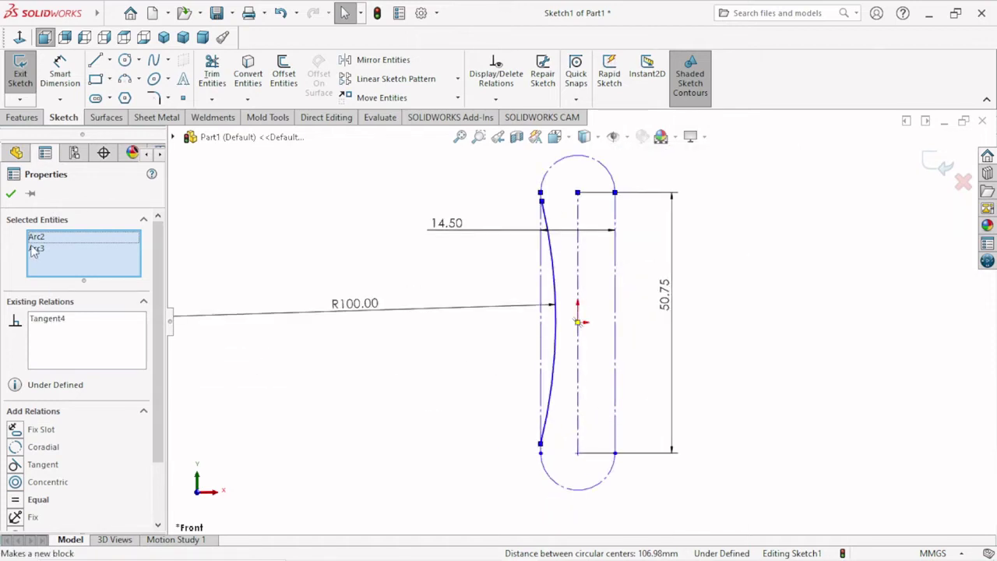
pyautogui.click(11, 195)
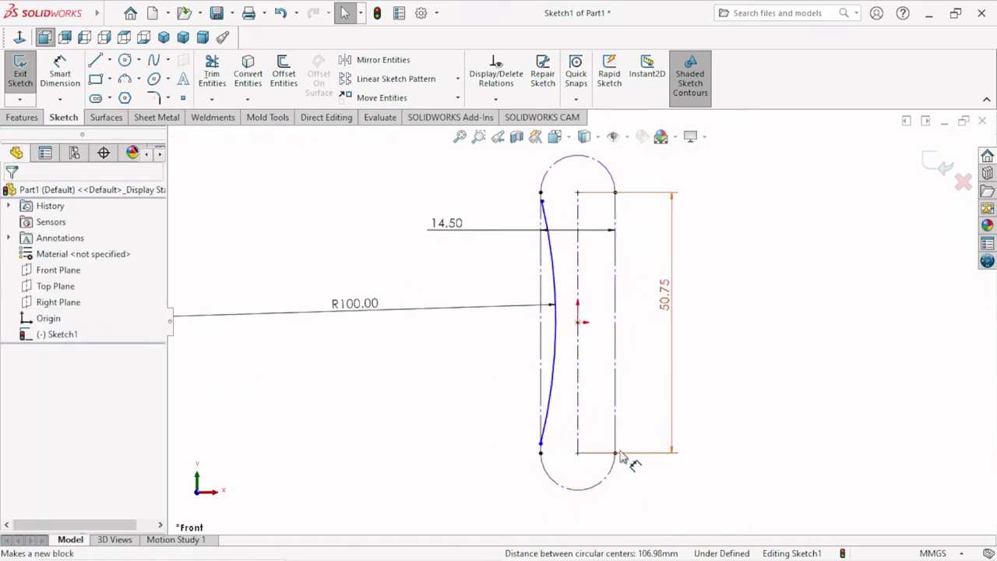
# Make the R100 arc tangent to the slot's bottom end arc as well.
pyautogui.scroll(-2, 630, 468)
pyautogui.click(510, 404)
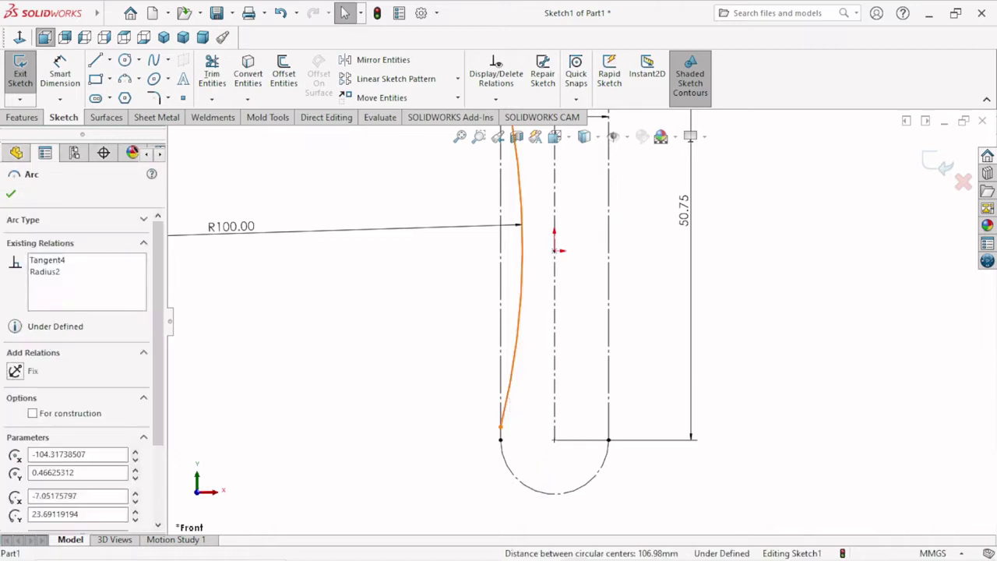
pyautogui.keyDown('ctrl'); pyautogui.click(507, 465); pyautogui.keyUp('ctrl')
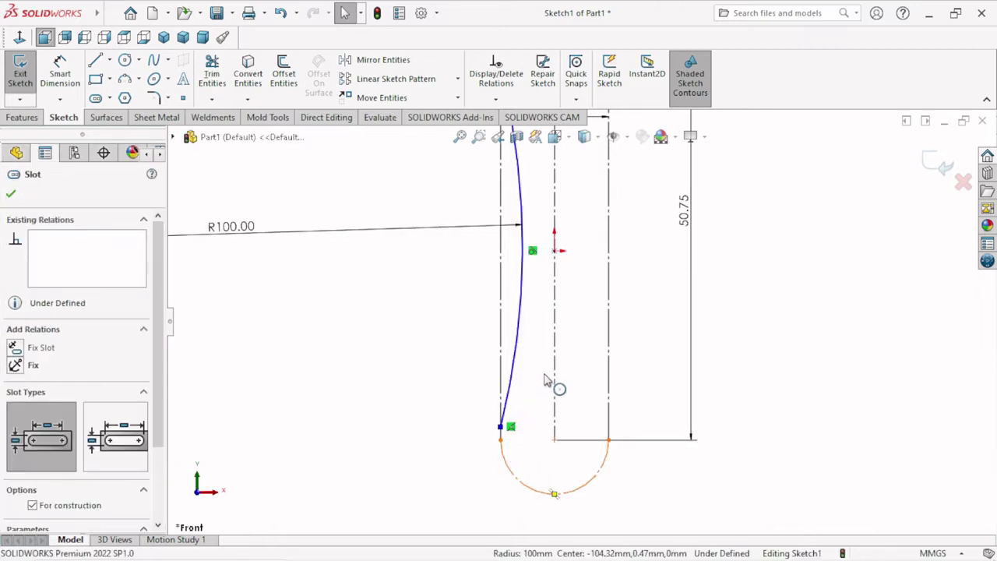
pyautogui.click(592, 396)
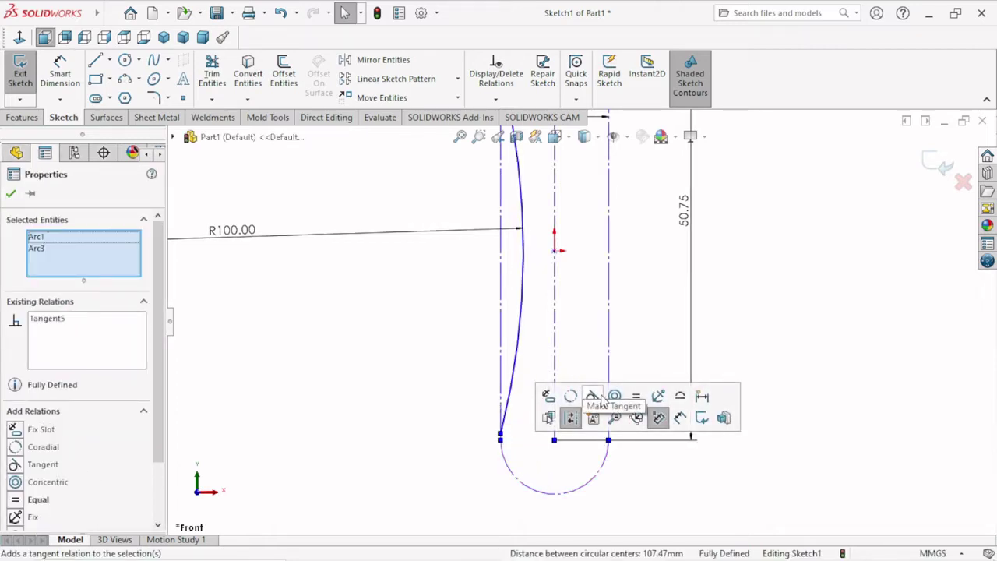
pyautogui.click(10, 194)
pyautogui.scroll(3, 589, 397)
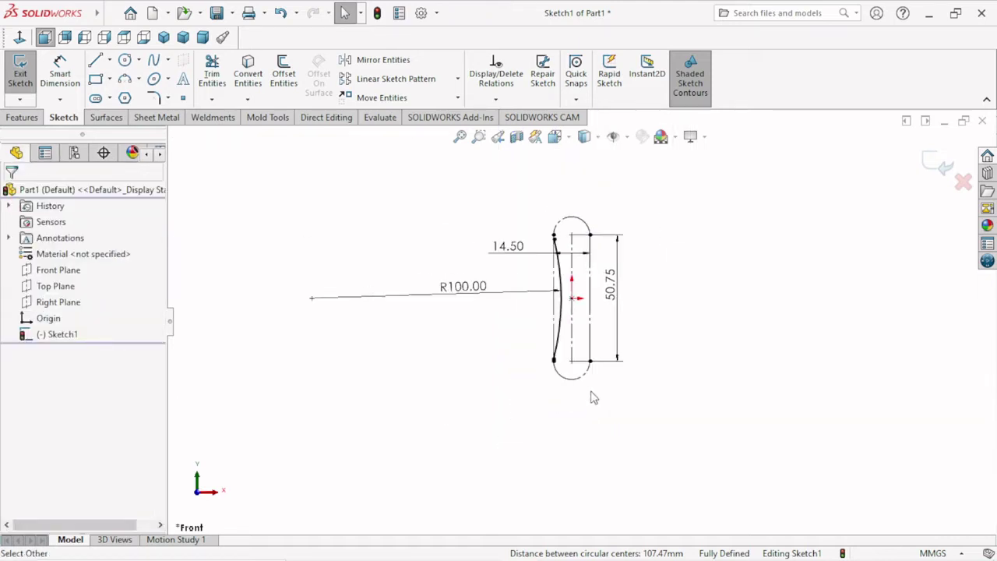
pyautogui.click(109, 60)
# Draw a short vertical construction centerline above the slot's top centre.
pyautogui.click(129, 96)
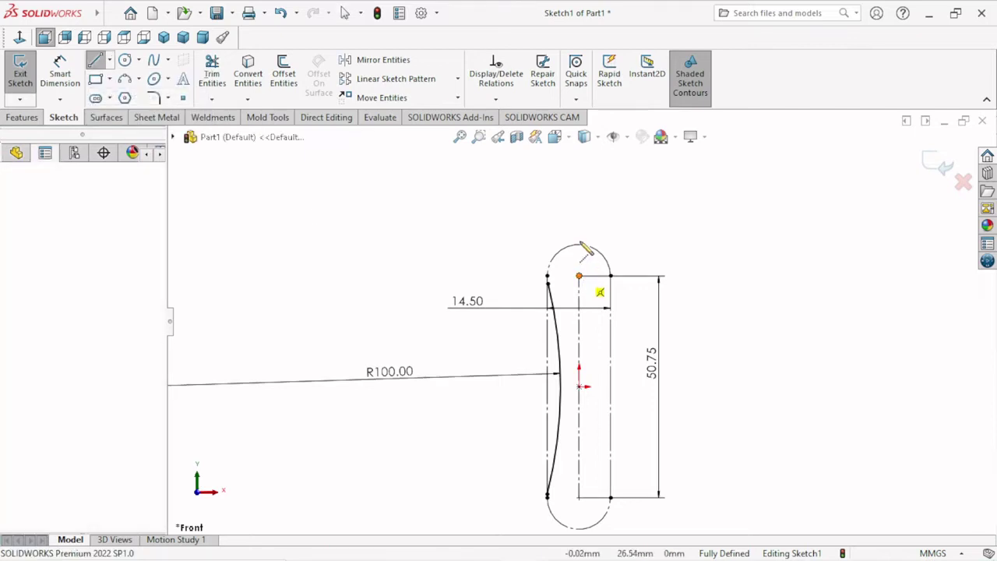
pyautogui.moveTo(579, 276); pyautogui.dragTo(579, 244)
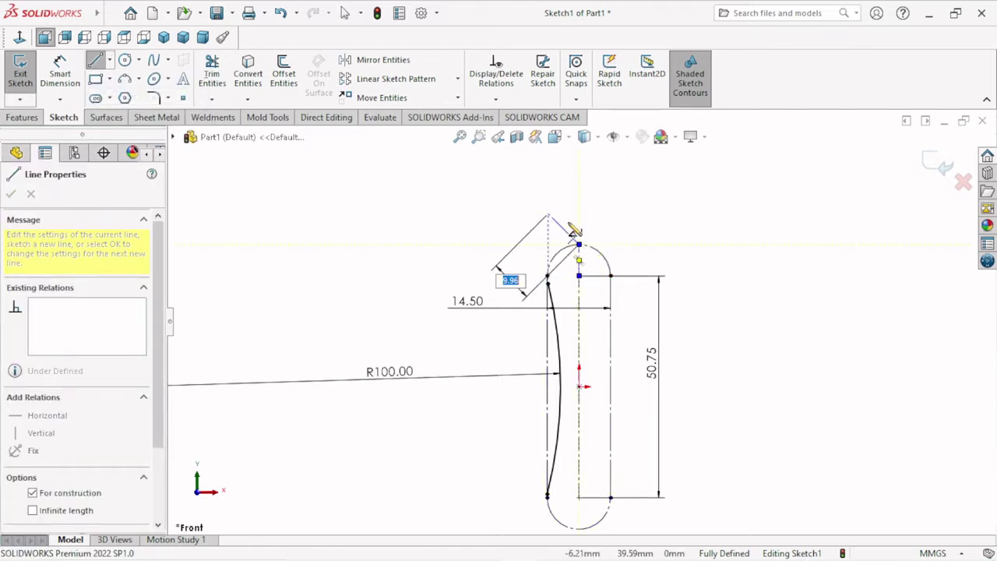
pyautogui.rightClick(551, 213)
pyautogui.click(572, 225)
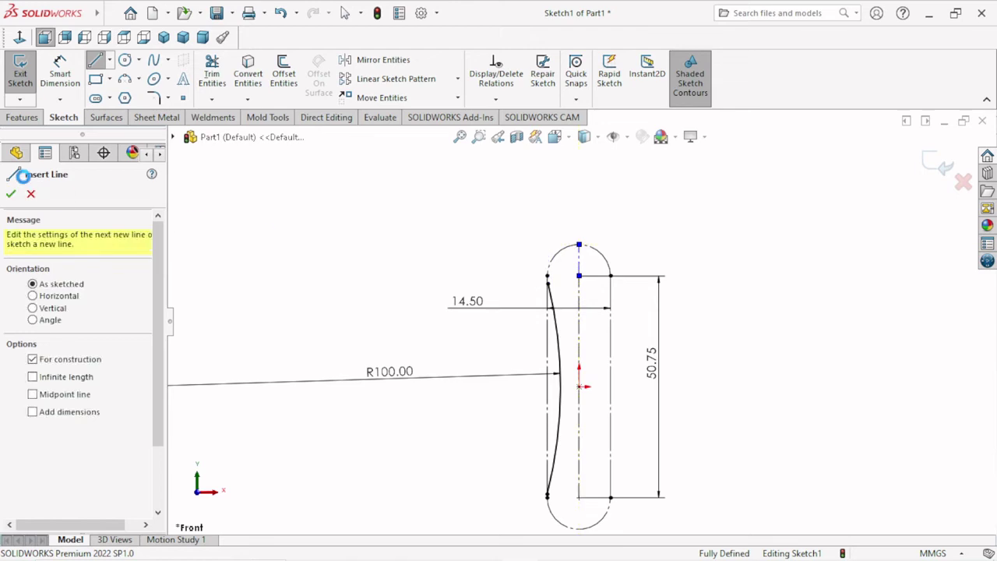
# Mirror the left R100 arc across the vertical centerline to form the right side.
pyautogui.click(359, 60)
pyautogui.click(558, 360)
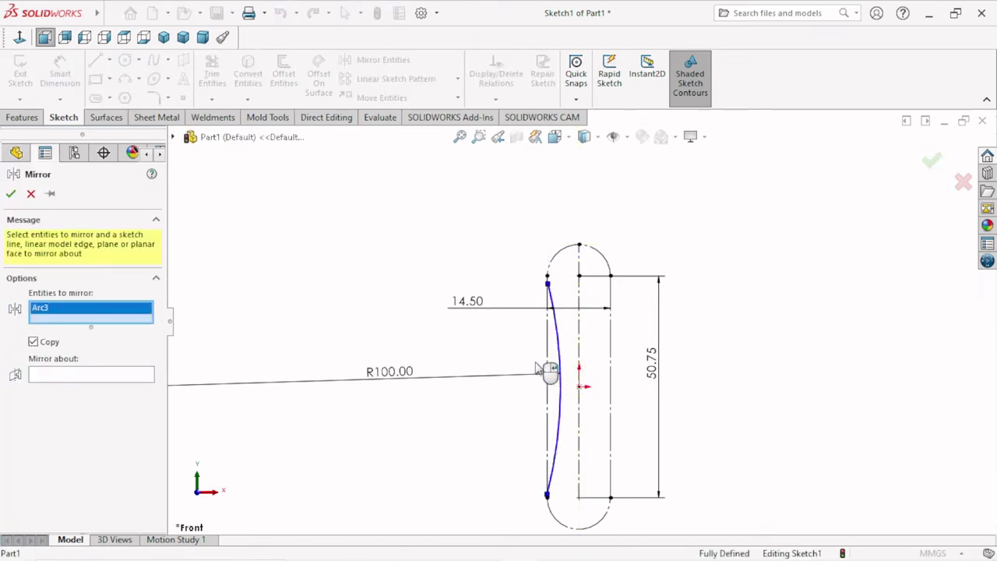
pyautogui.click(42, 376)
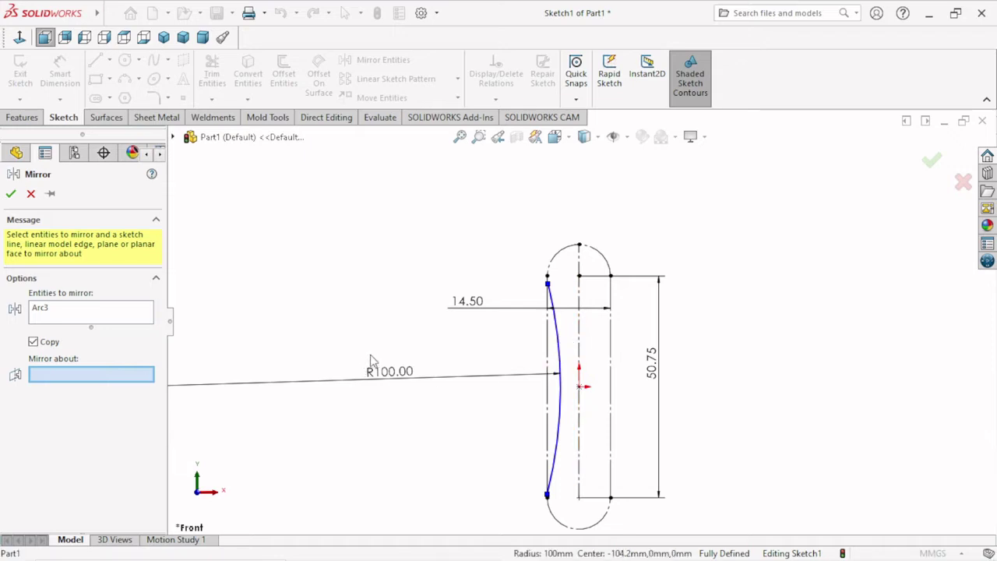
pyautogui.click(577, 263)
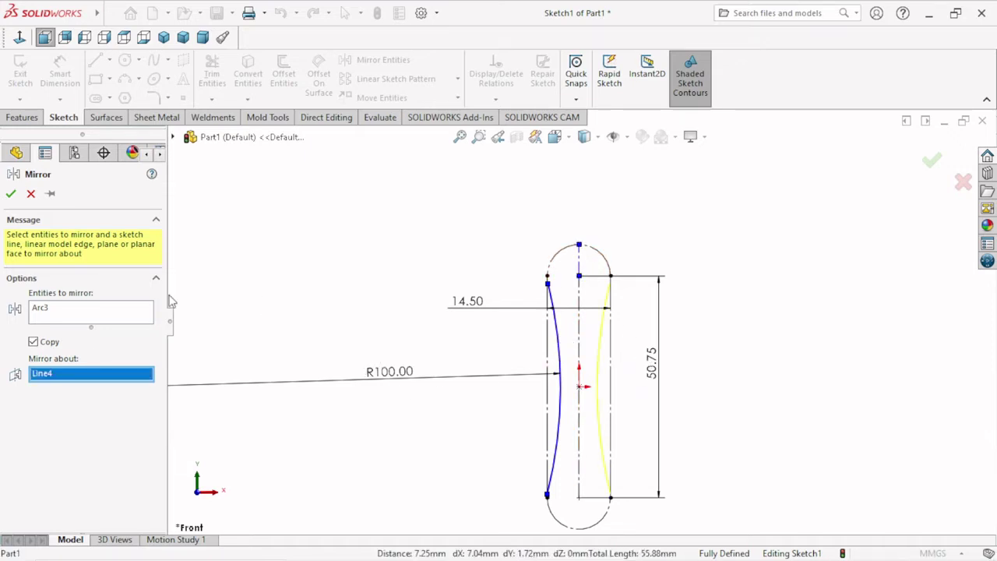
pyautogui.click(11, 194)
pyautogui.scroll(3, 585, 379)
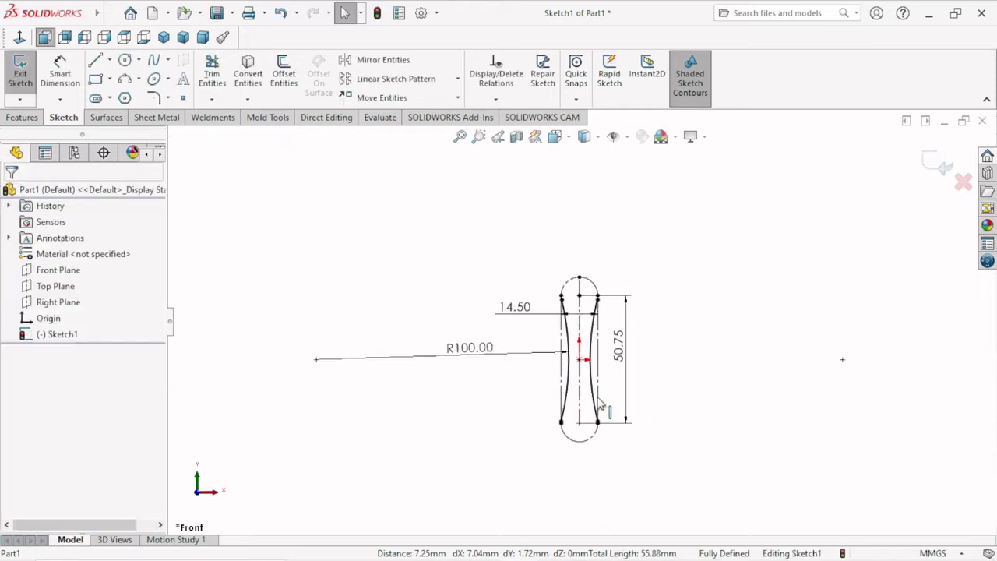
pyautogui.click(124, 80)
# Draw a 3-point arc bulging downward between the lower-left and lower-right endpoints.
pyautogui.scroll(-3, 596, 443)
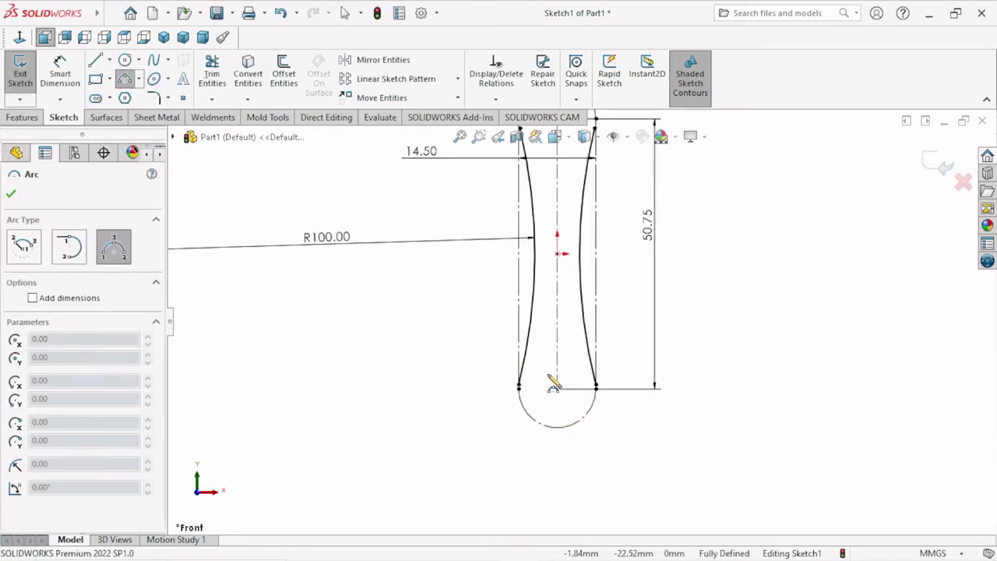
pyautogui.scroll(-3, 545, 405)
pyautogui.click(503, 388)
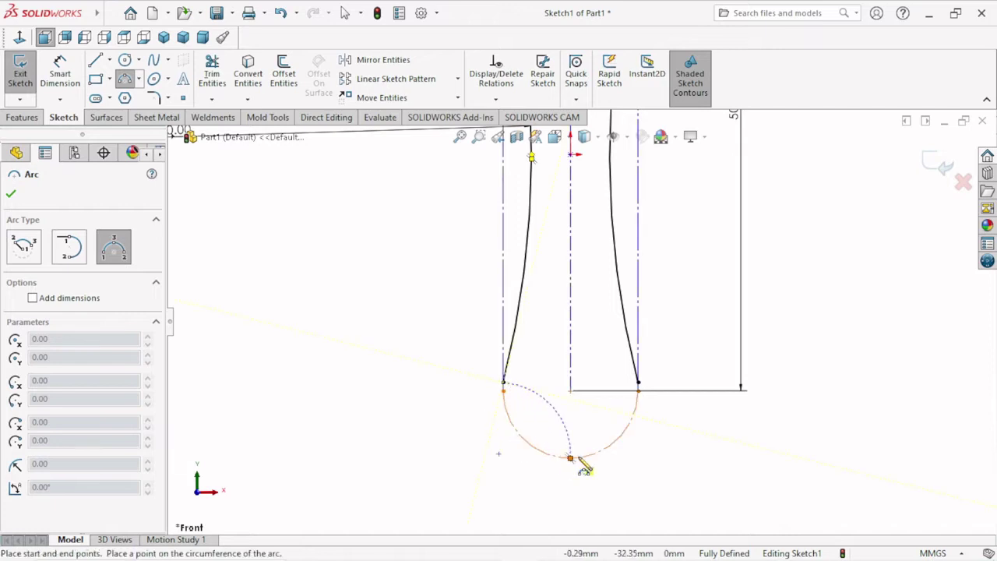
pyautogui.click(638, 382)
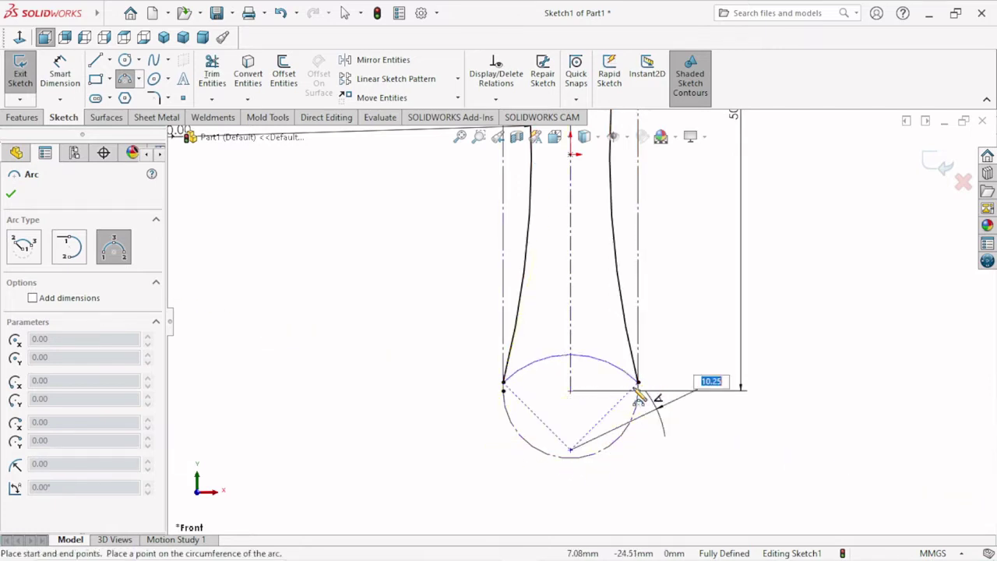
pyautogui.click(578, 460)
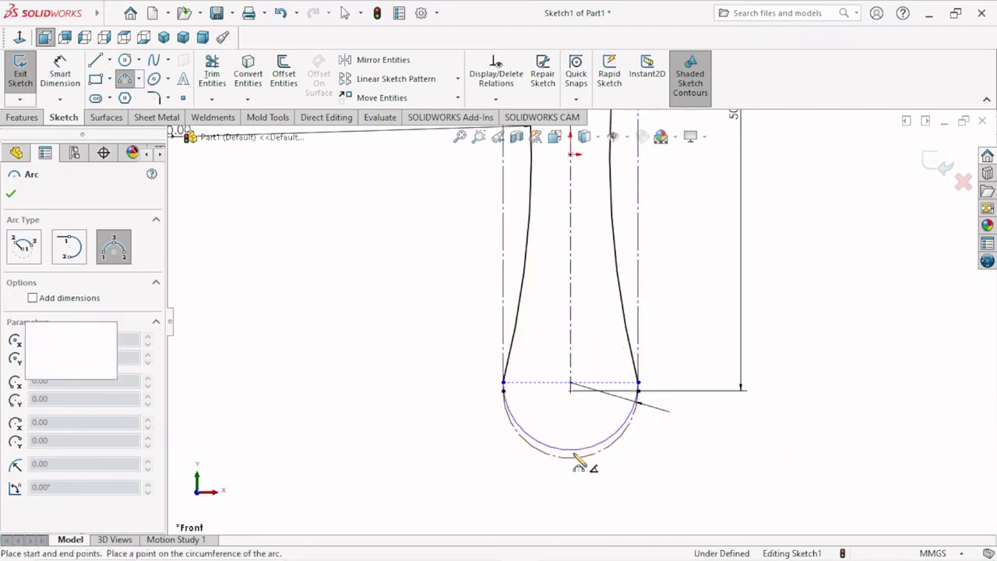
pyautogui.scroll(3, 599, 448)
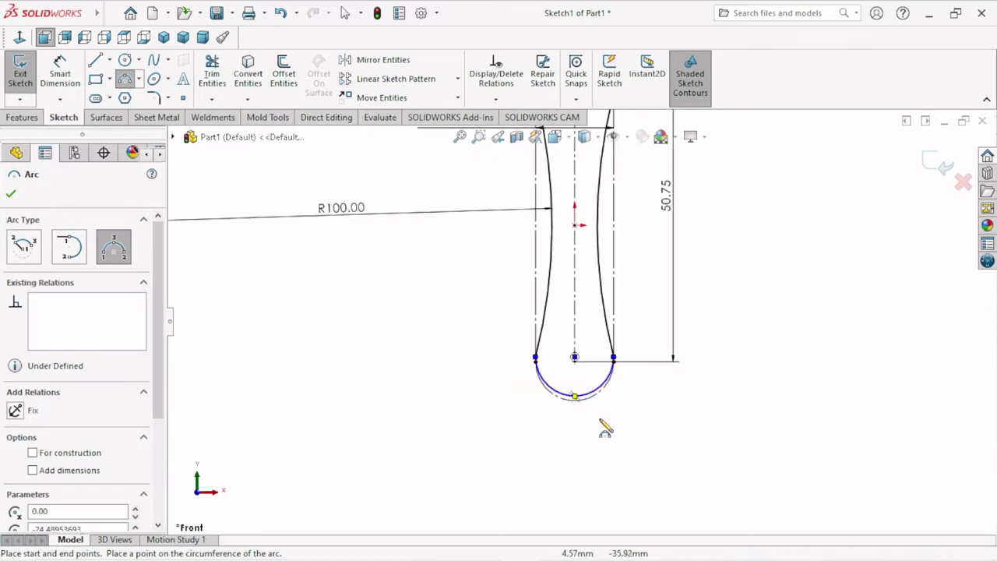
pyautogui.click(12, 196)
# Make the new bottom arc tangent to the construction arc, fully defining Sketch1.
pyautogui.scroll(3, 640, 402)
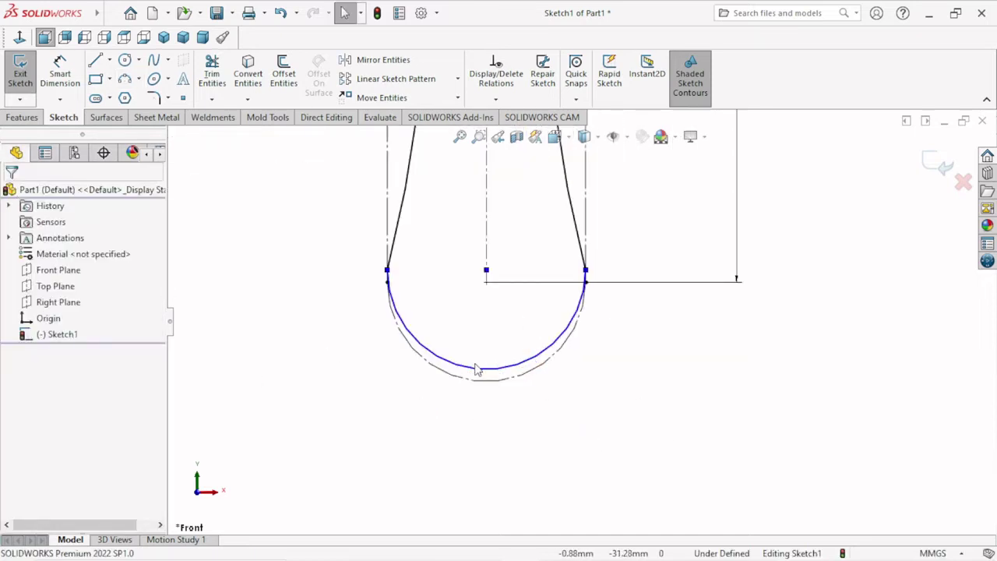
pyautogui.click(477, 373)
pyautogui.click(489, 380)
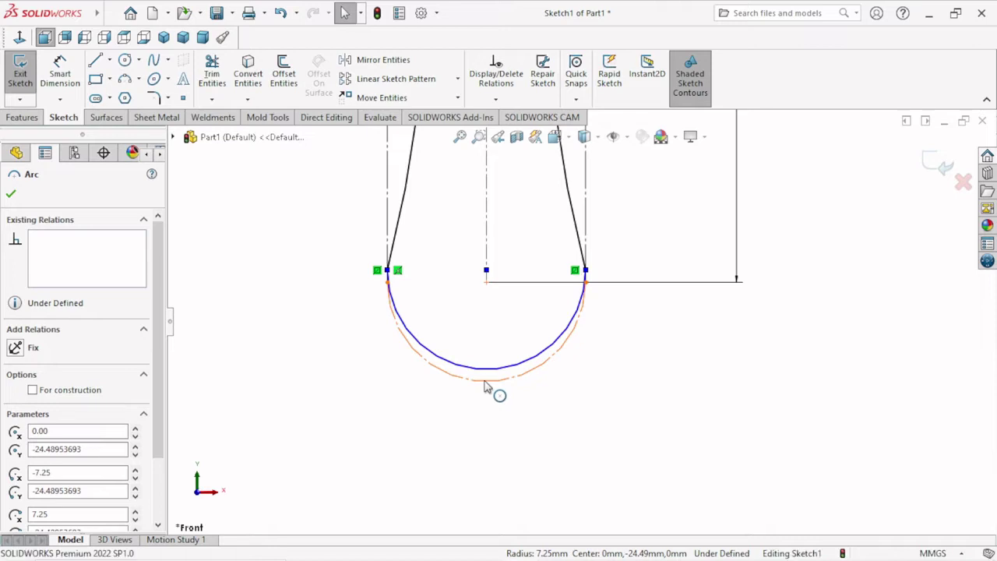
pyautogui.keyDown('ctrl'); pyautogui.click(545, 355); pyautogui.keyUp('ctrl')
pyautogui.click(580, 319)
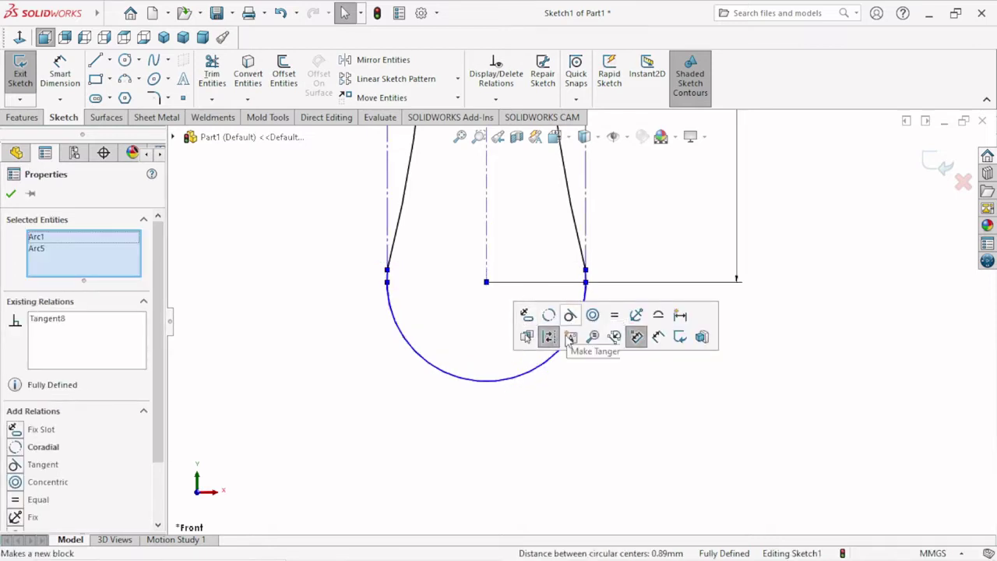
pyautogui.scroll(-3, 490, 389)
pyautogui.scroll(3, 576, 203)
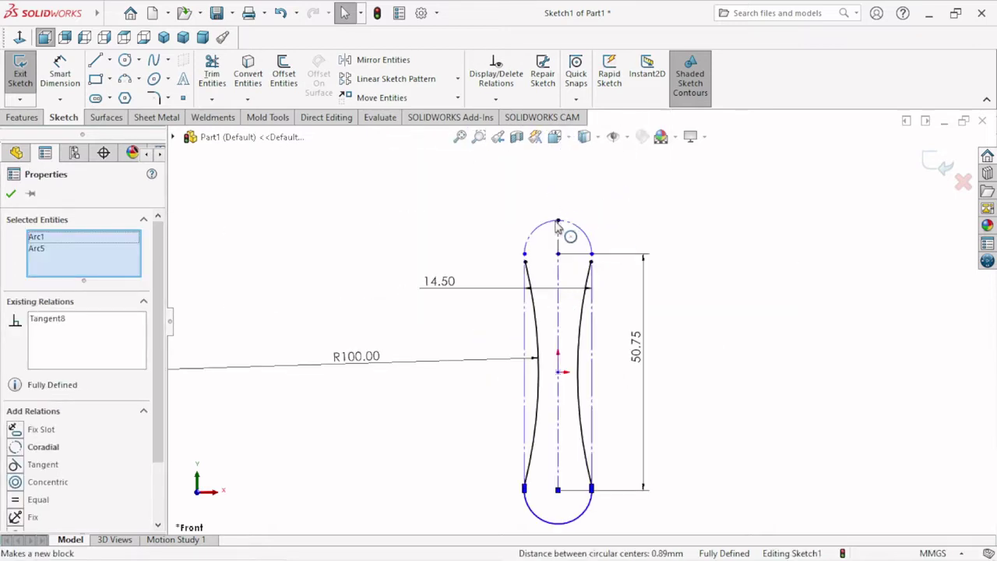
pyautogui.scroll(2, 560, 225)
# Check the properties of the profile's upper-left endpoint.
pyautogui.click(12, 195)
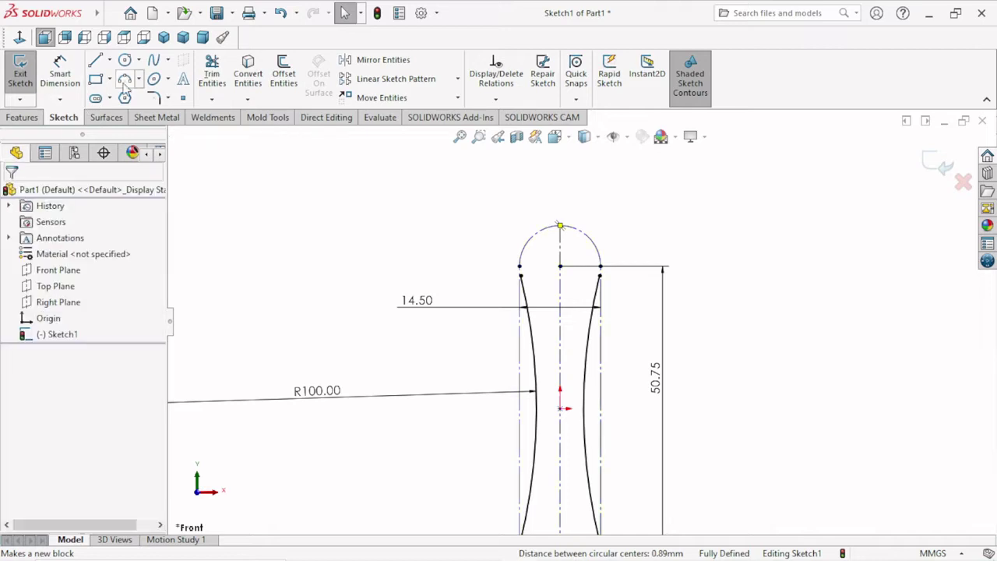
pyautogui.scroll(3, 634, 268)
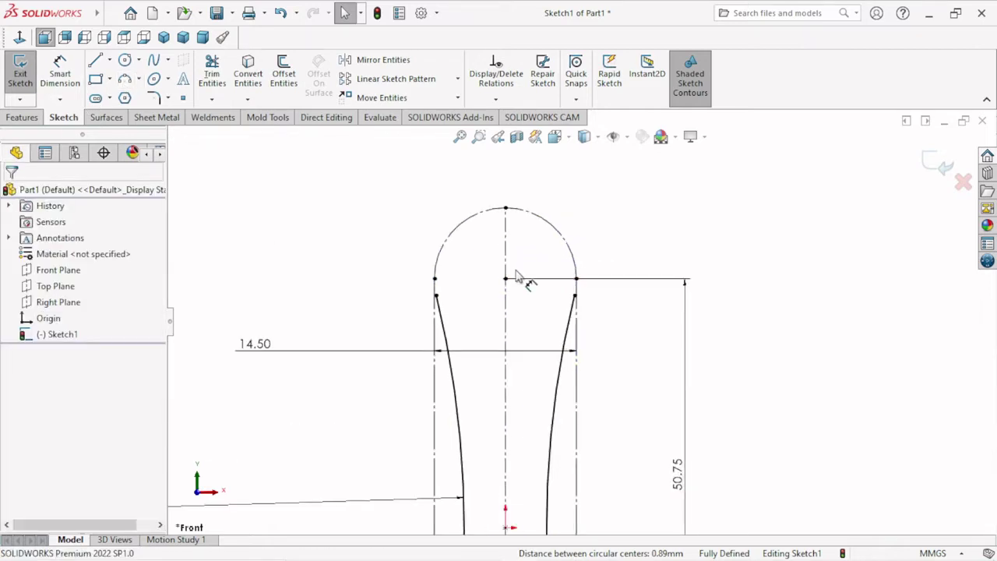
pyautogui.click(435, 295)
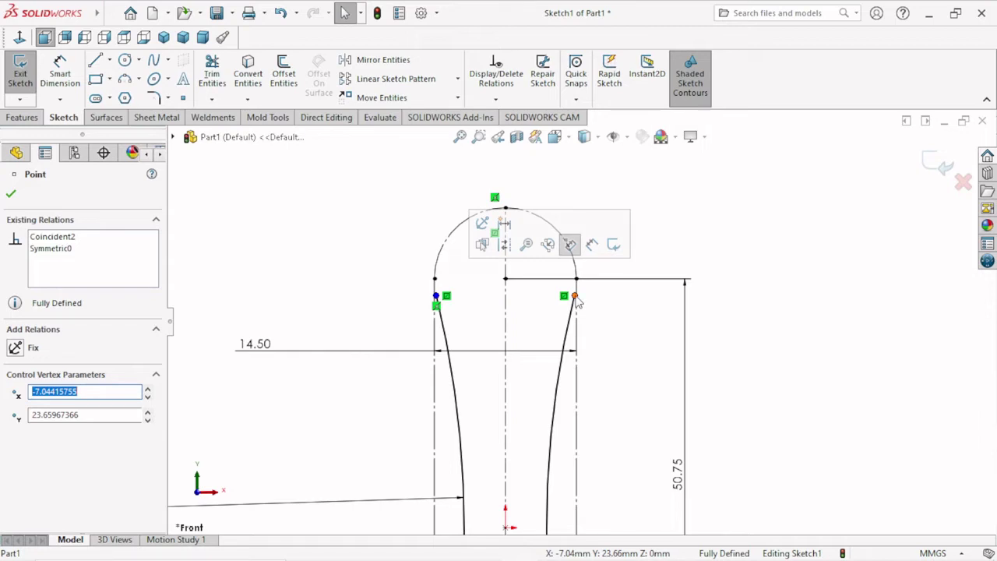
pyautogui.click(11, 194)
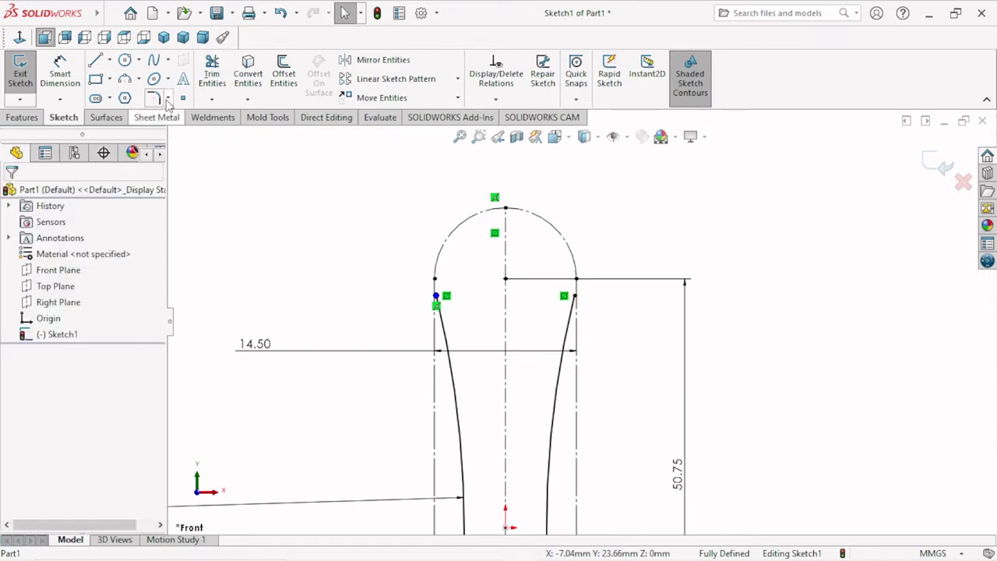
# Close the top with a 3-point arc between the upper endpoints through the top point.
pyautogui.click(124, 79)
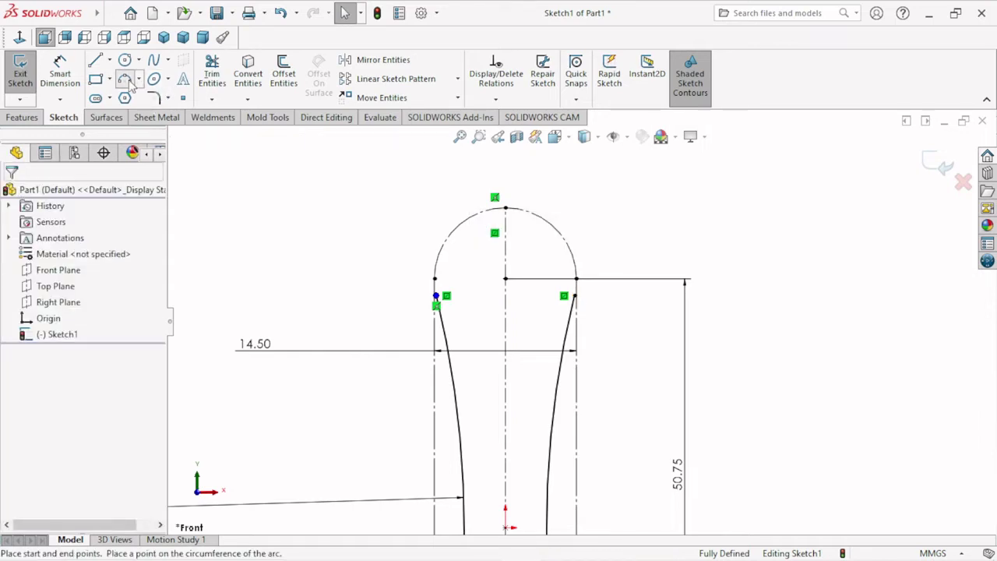
pyautogui.click(436, 296)
pyautogui.click(574, 296)
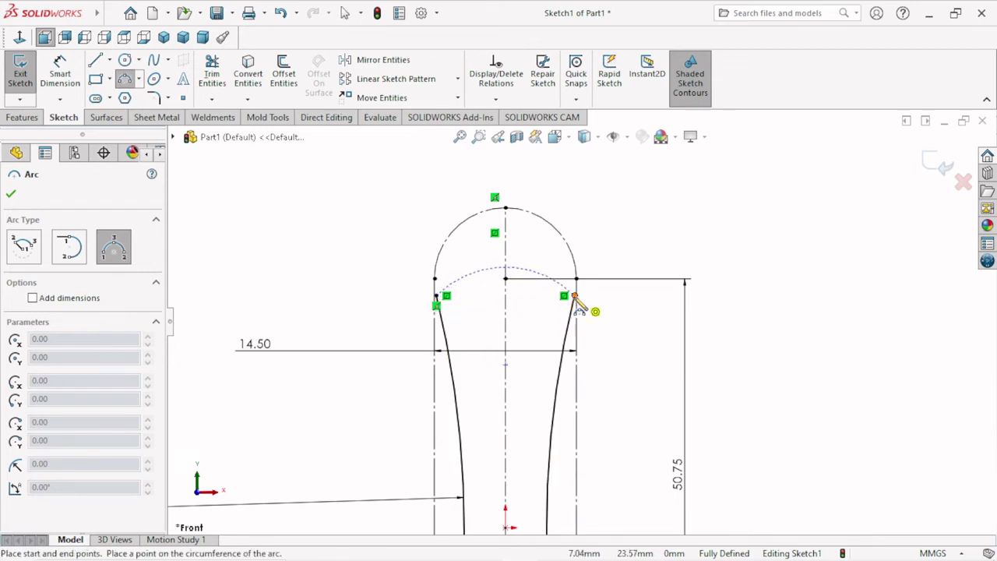
pyautogui.click(507, 209)
pyautogui.rightClick(540, 185)
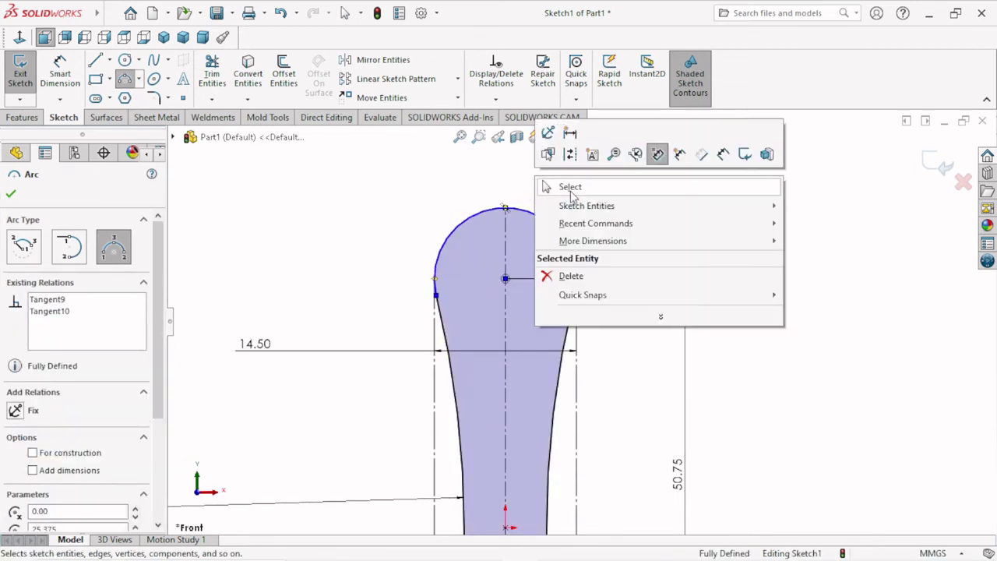
pyautogui.click(550, 187)
pyautogui.scroll(2, 580, 319)
pyautogui.scroll(3, 577, 359)
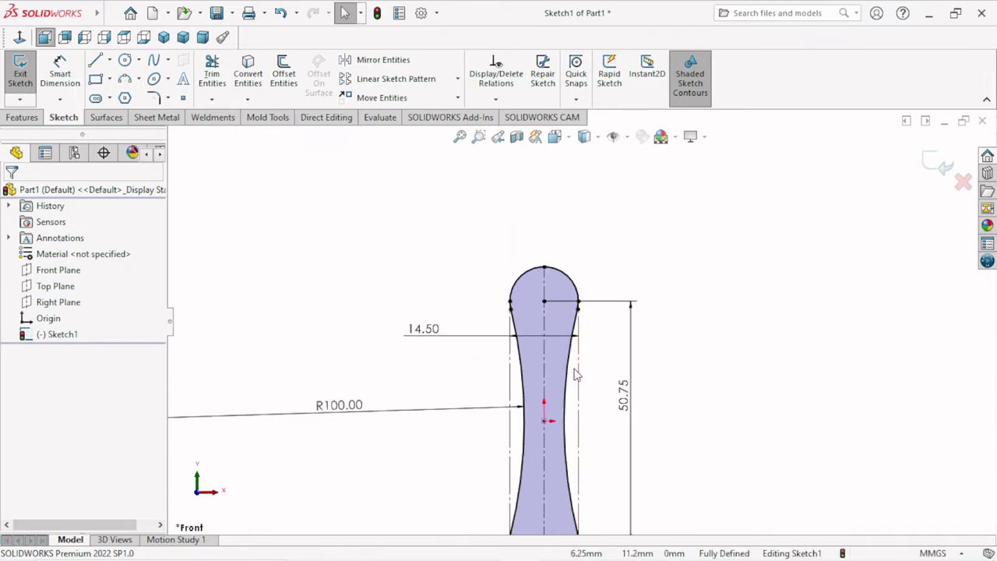
pyautogui.scroll(3, 567, 409)
pyautogui.scroll(-1, 600, 436)
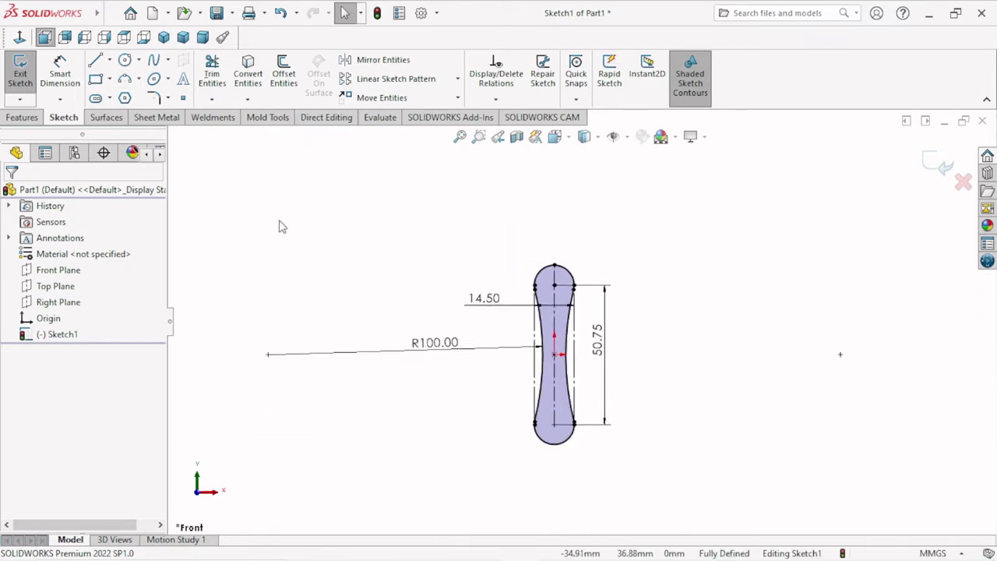
pyautogui.click(21, 118)
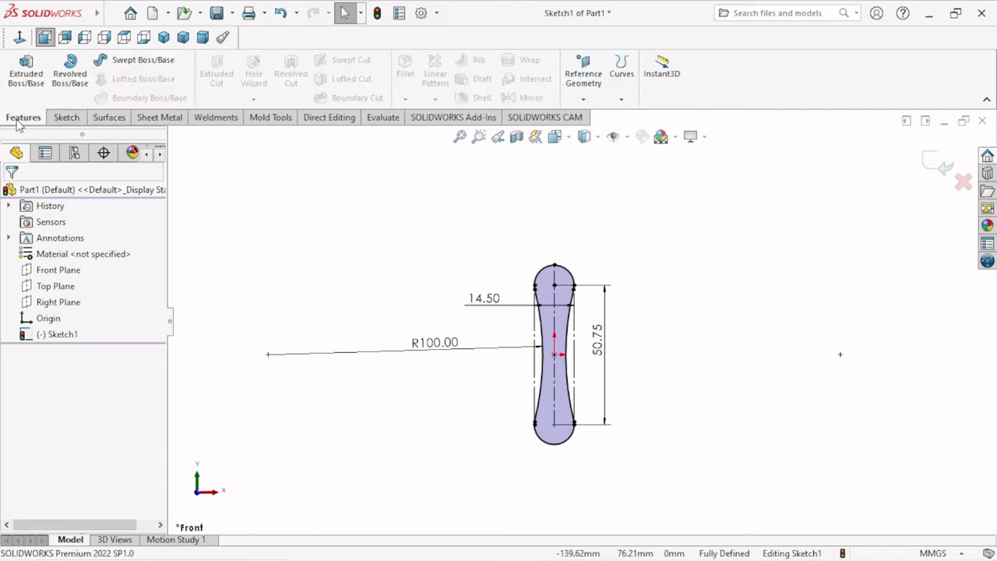
# Preview an extrusion of the sketch, then cancel it and return to the front view.
pyautogui.click(23, 73)
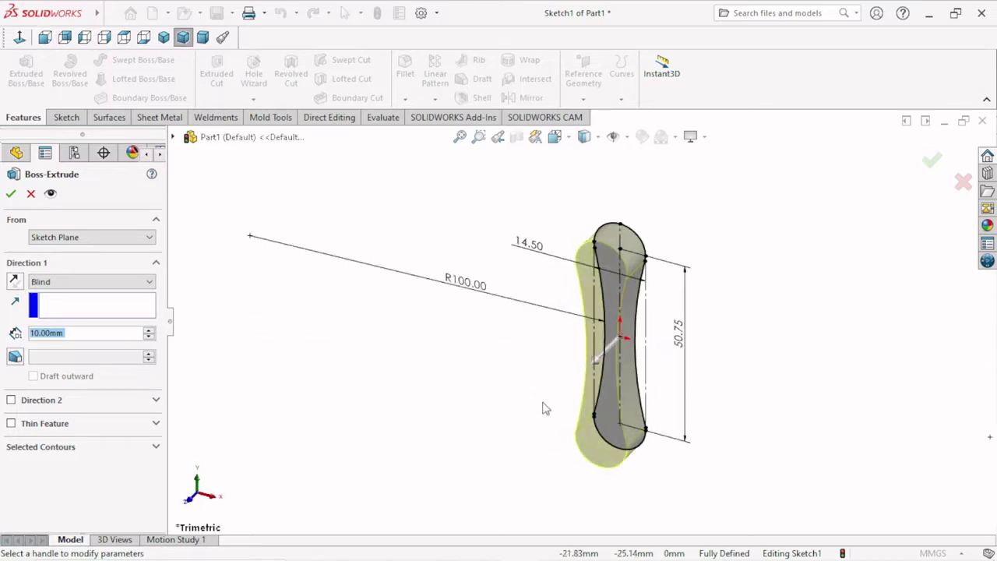
pyautogui.moveTo(451, 306); pyautogui.dragTo(443, 271, button='middle')
pyautogui.moveTo(724, 396)
pyautogui.mouseDown(button='middle')
pyautogui.moveTo(674, 399)
pyautogui.moveTo(663, 262)
pyautogui.moveTo(685, 301)
pyautogui.mouseUp(button='middle')
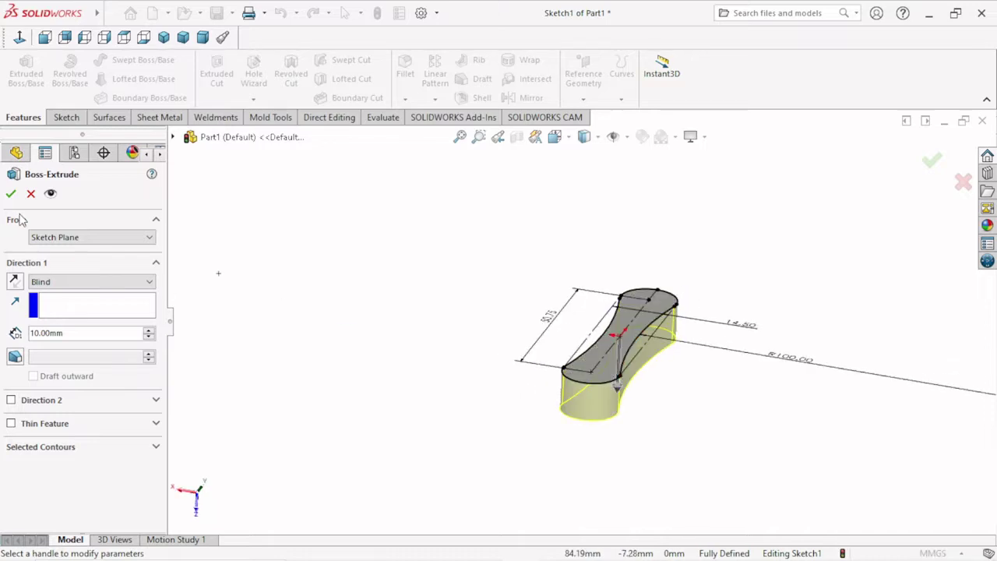
pyautogui.click(31, 195)
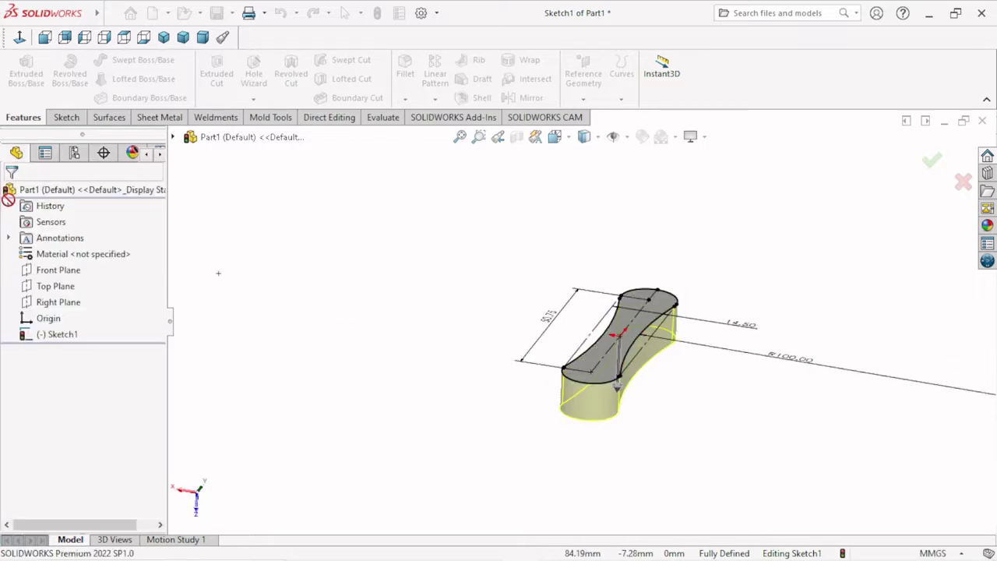
pyautogui.click(19, 38)
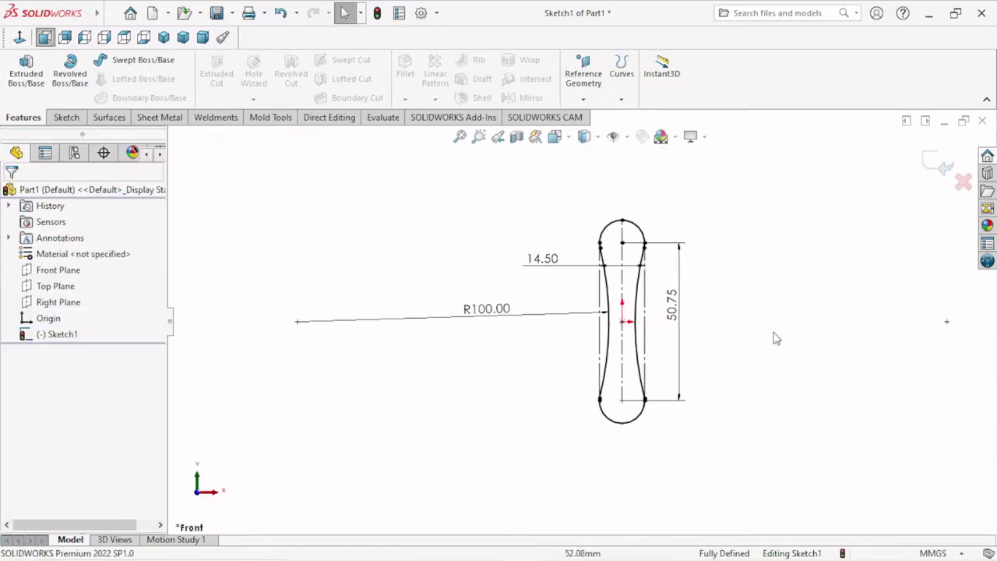
pyautogui.scroll(-1, 775, 337)
# Extrude the dog-bone sketch 5 mm blind with the direction reversed downward.
pyautogui.click(26, 72)
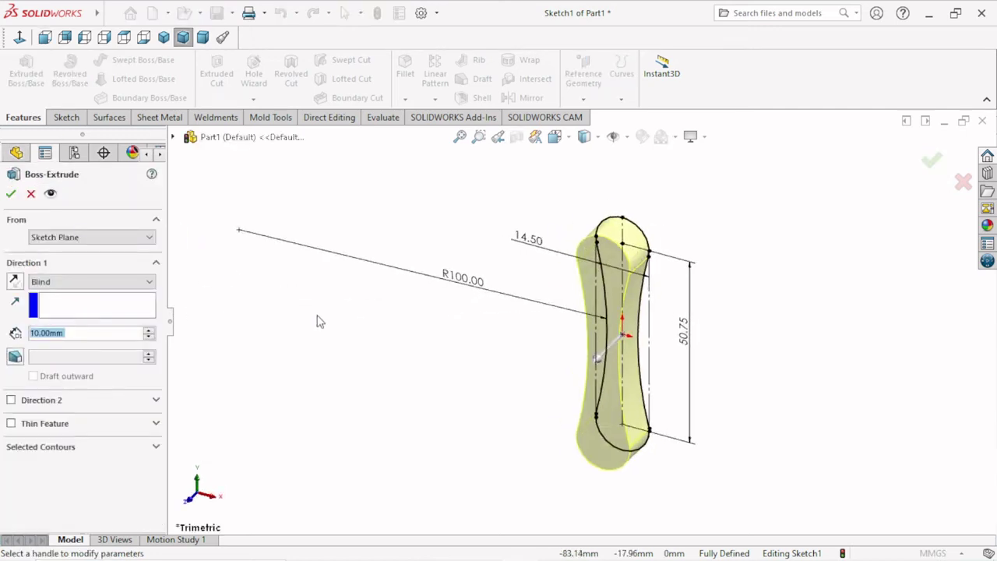
pyautogui.moveTo(541, 361); pyautogui.dragTo(511, 440, button='middle')
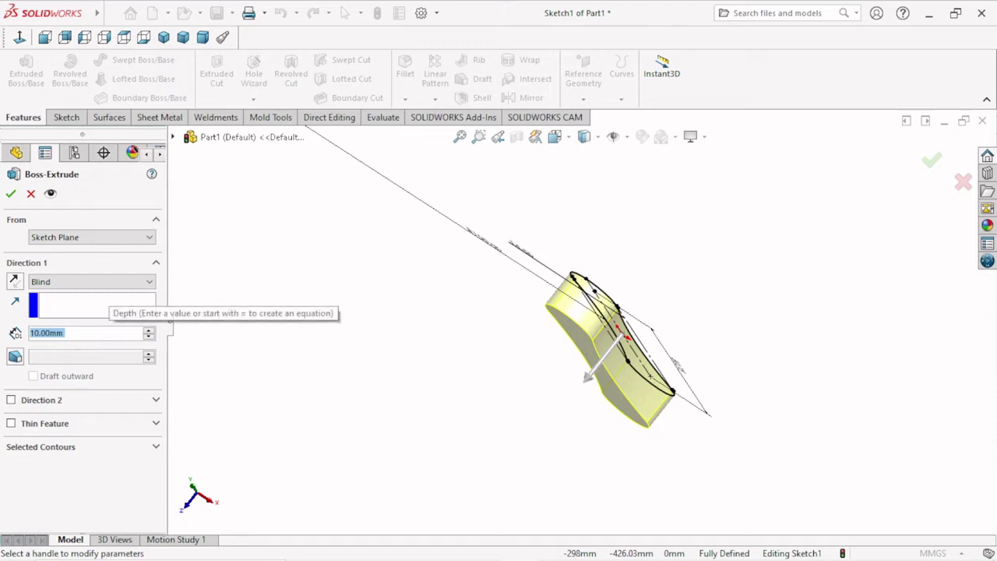
pyautogui.write('5')
pyautogui.press('Return')
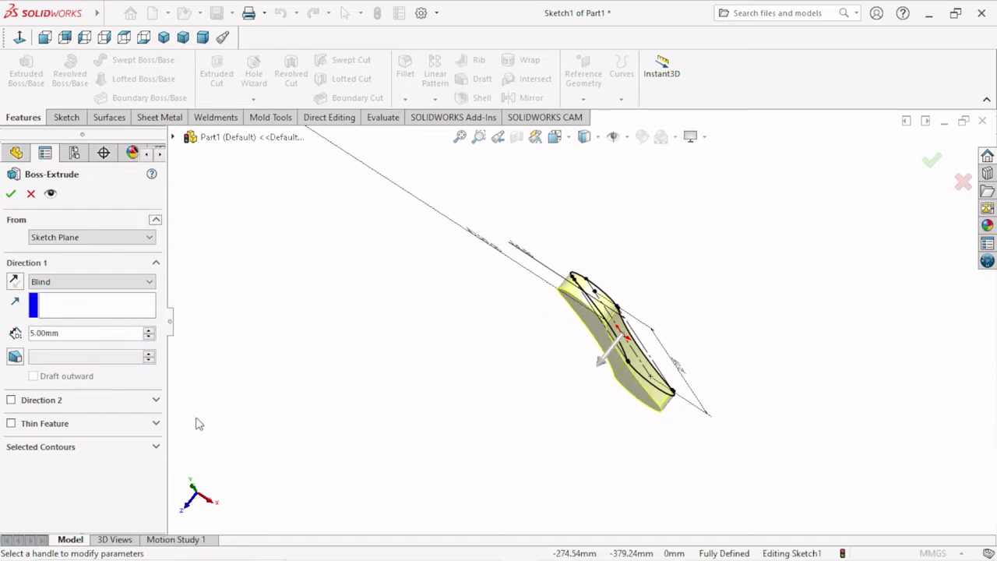
pyautogui.scroll(-2, 502, 380)
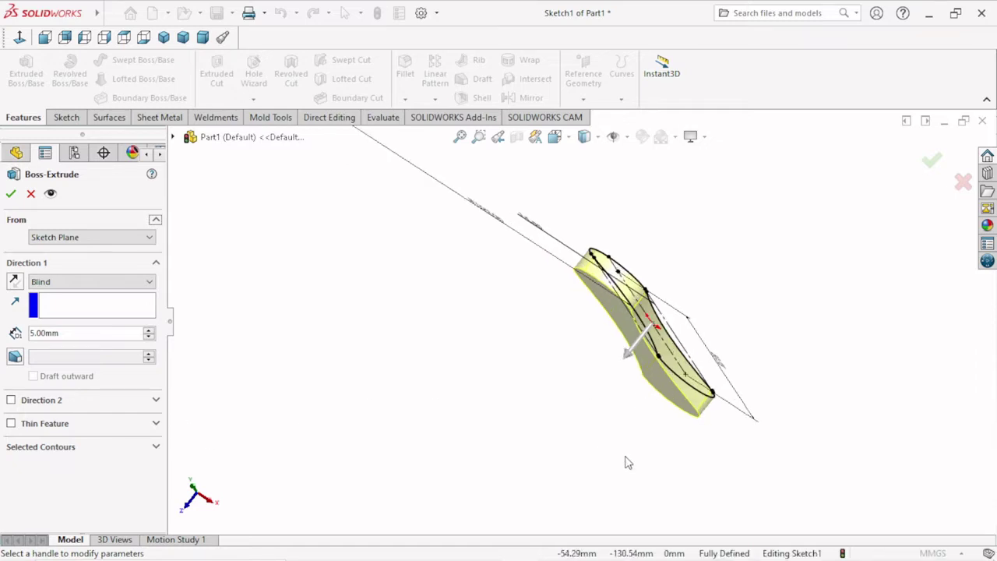
pyautogui.moveTo(628, 463)
pyautogui.mouseDown(button='middle')
pyautogui.moveTo(436, 405)
pyautogui.moveTo(428, 320)
pyautogui.moveTo(392, 252)
pyautogui.mouseUp(button='middle')
pyautogui.moveTo(815, 498)
pyautogui.mouseDown(button='middle')
pyautogui.moveTo(726, 375)
pyautogui.moveTo(756, 202)
pyautogui.moveTo(770, 189)
pyautogui.moveTo(801, 198)
pyautogui.moveTo(789, 109)
pyautogui.moveTo(734, 138)
pyautogui.mouseUp(button='middle')
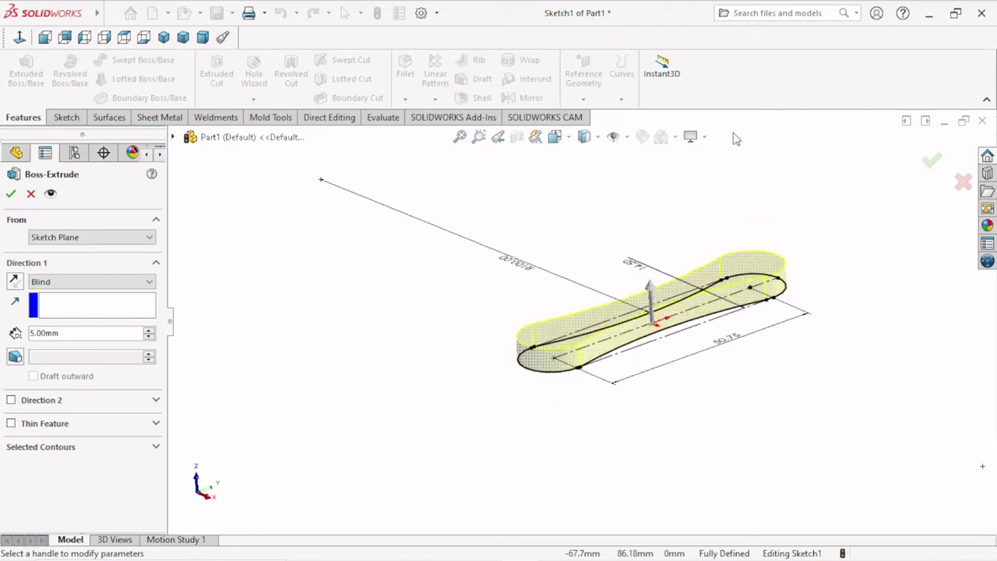
pyautogui.click(15, 284)
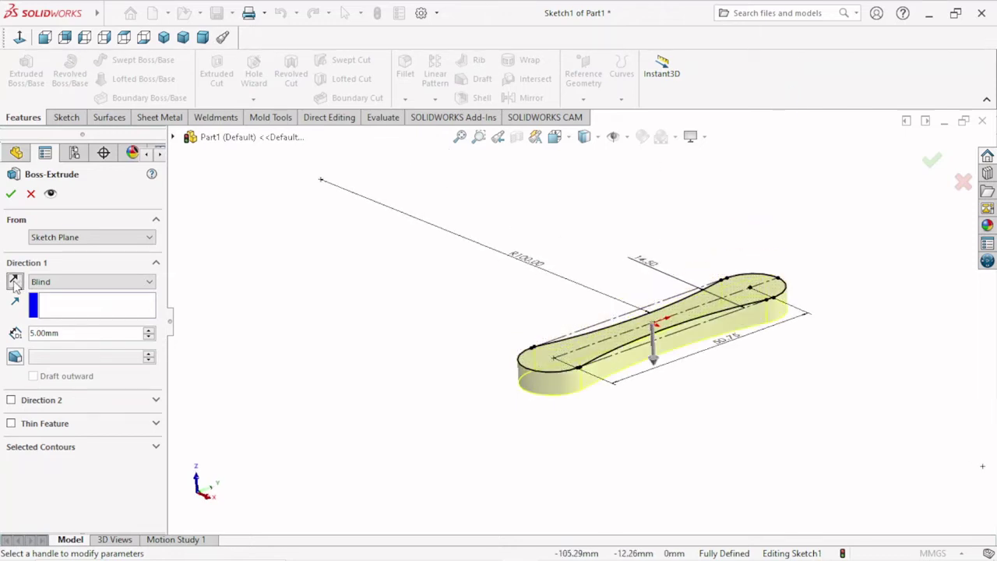
pyautogui.keyDown('ctrl'); pyautogui.moveTo(766, 357); pyautogui.dragTo(735, 350, button='middle'); pyautogui.keyUp('ctrl')
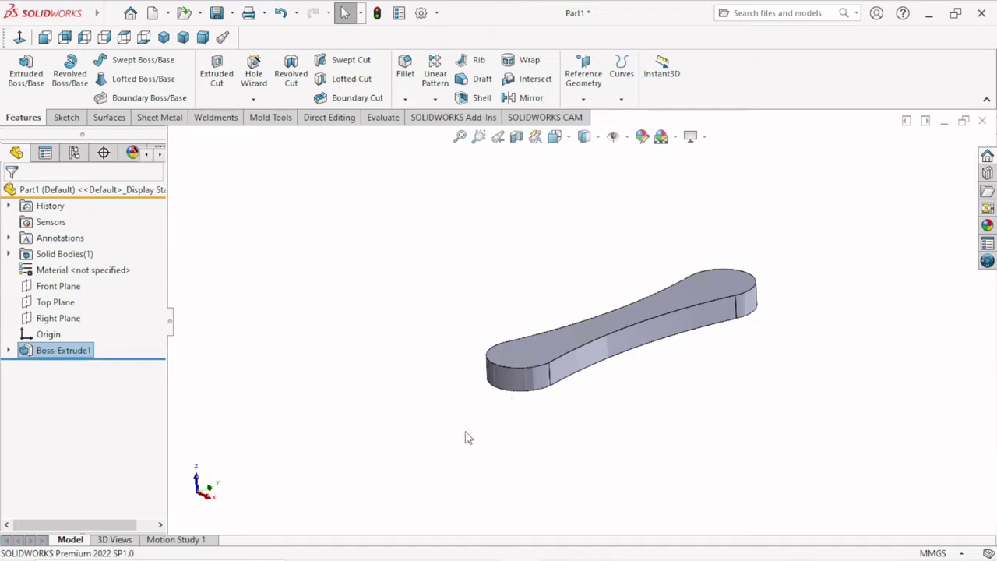
# Edit Boss-Extrude1 to change its depth from 5 mm to 3 mm.
pyautogui.click(63, 352)
pyautogui.click(203, 350)
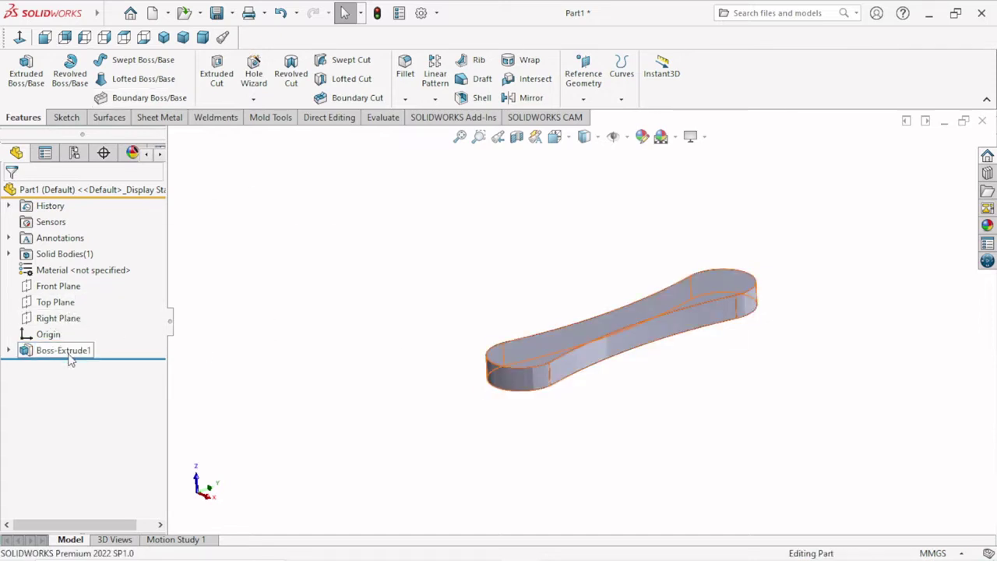
pyautogui.click(69, 352)
pyautogui.click(78, 312)
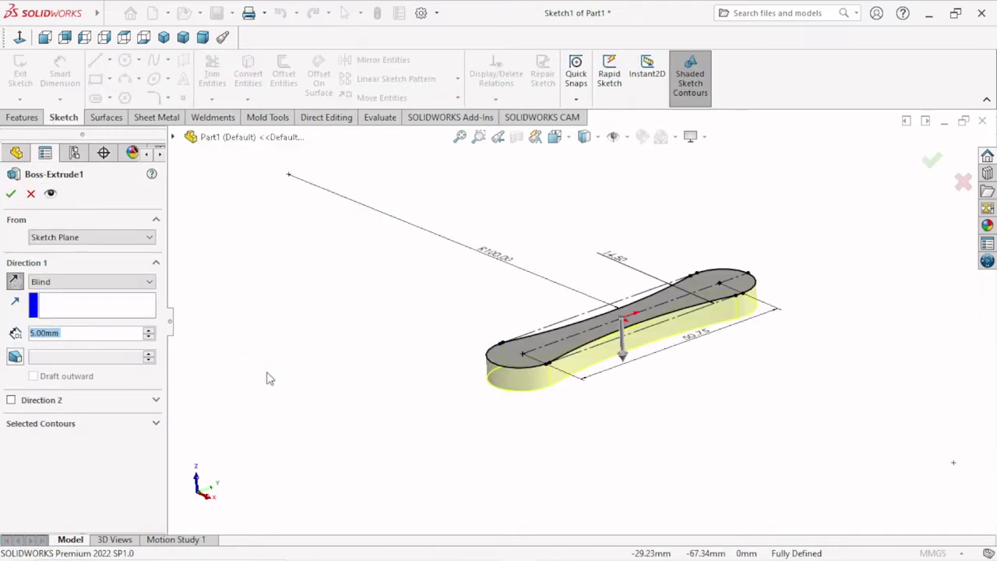
pyautogui.click(32, 332)
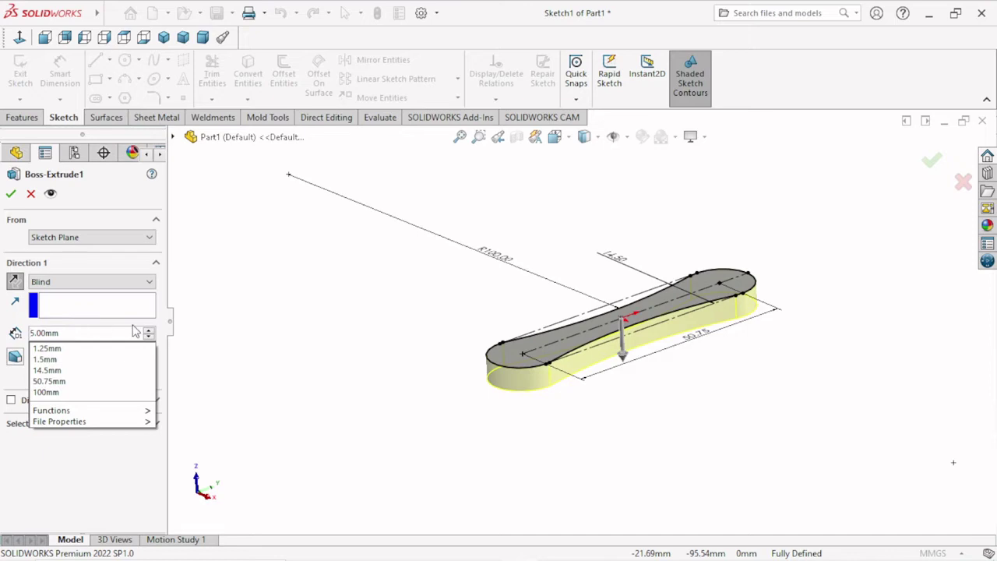
pyautogui.press('Delete')
pyautogui.write('3')
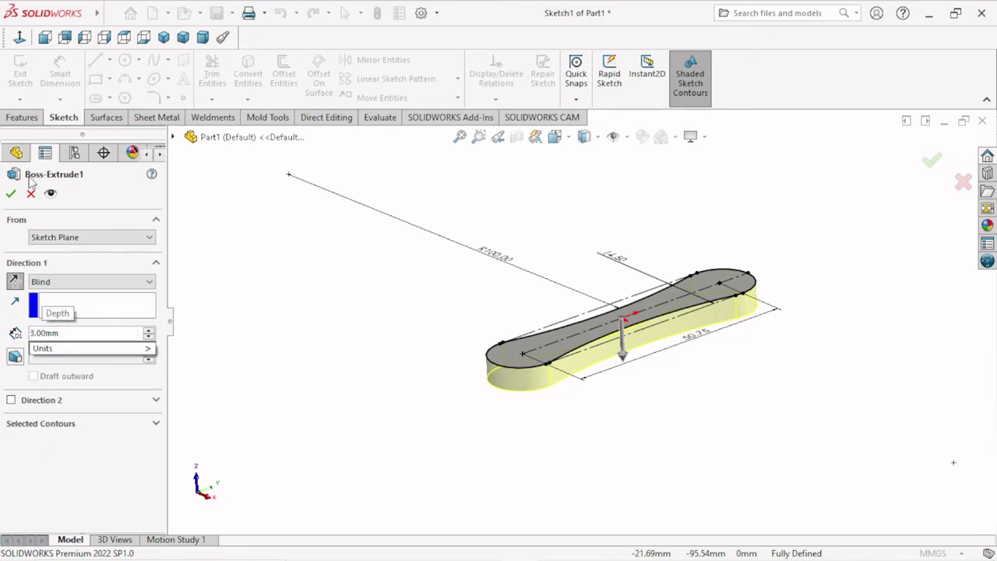
pyautogui.press('Return')
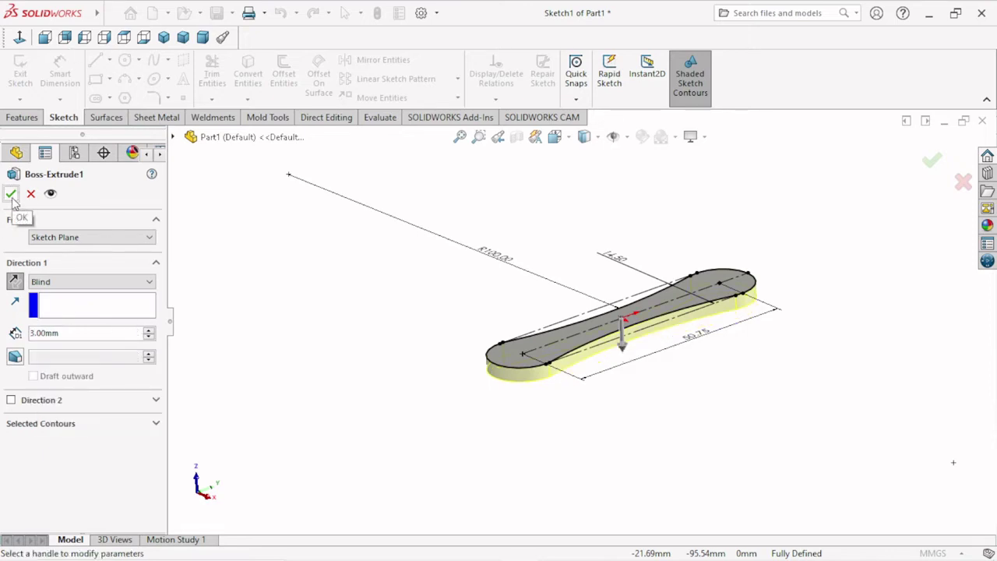
pyautogui.click(11, 195)
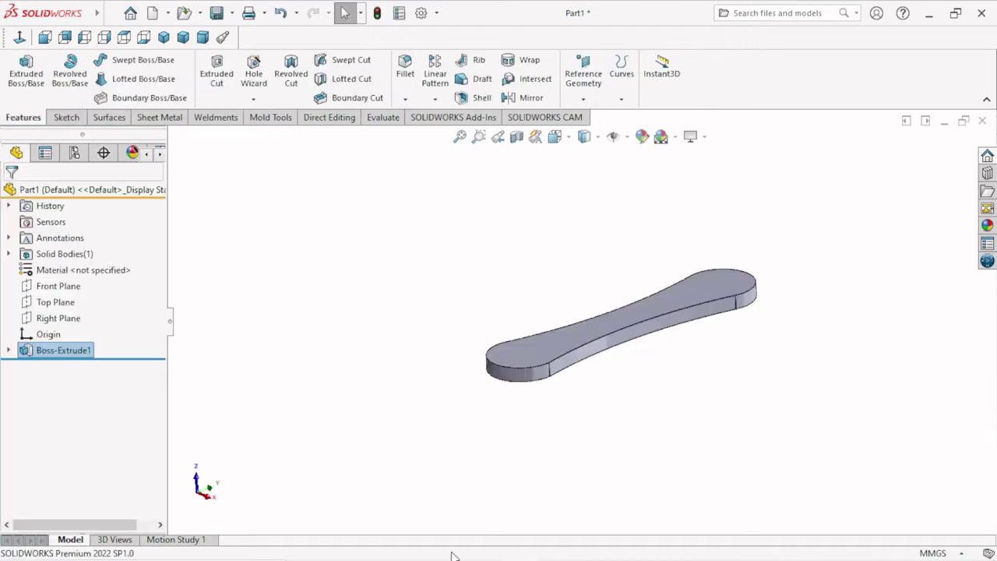
pyautogui.press('z')
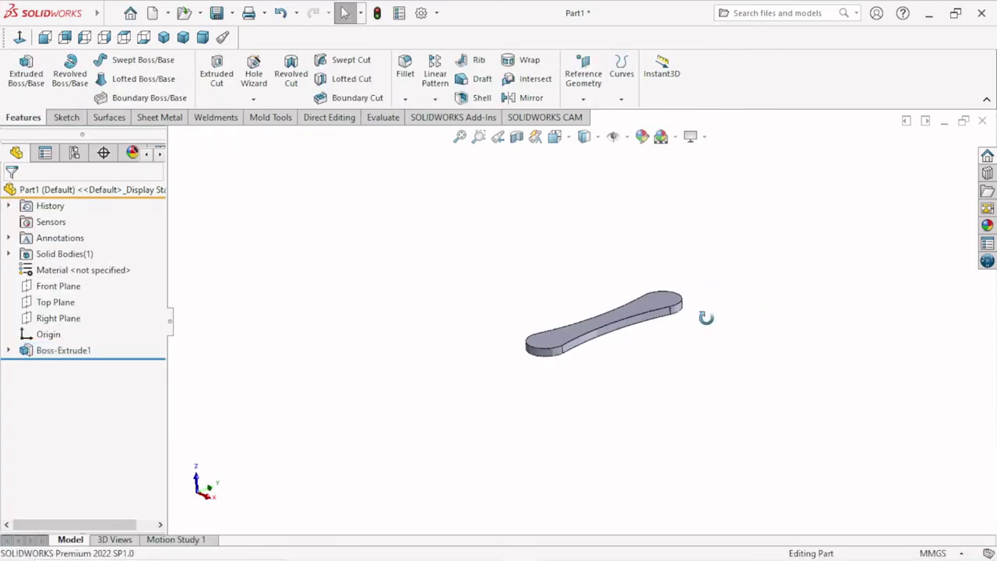
pyautogui.moveTo(706, 318)
pyautogui.mouseDown(button='middle')
pyautogui.moveTo(634, 430)
pyautogui.moveTo(678, 275)
pyautogui.moveTo(724, 213)
pyautogui.moveTo(678, 187)
pyautogui.moveTo(705, 222)
pyautogui.mouseUp(button='middle')
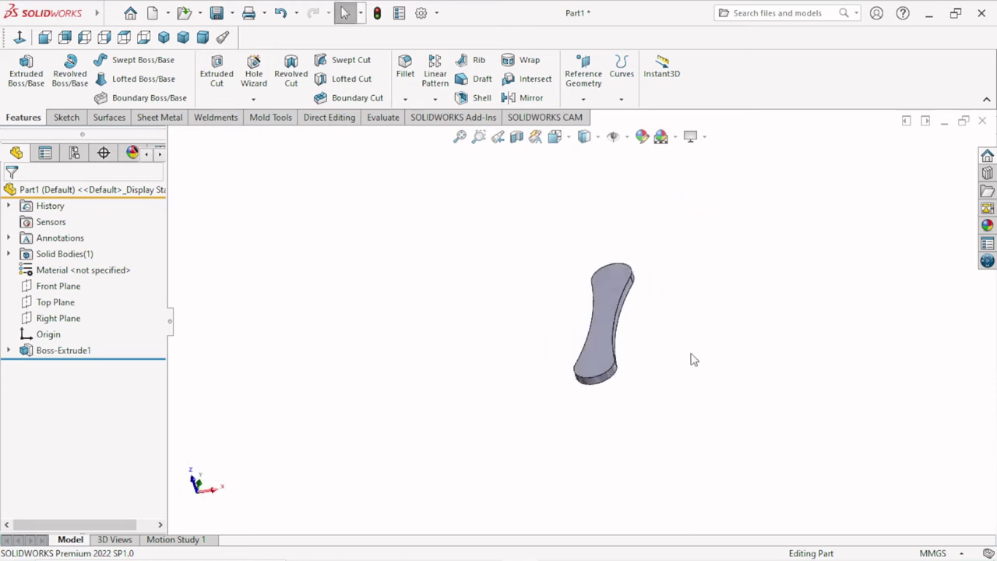
pyautogui.moveTo(594, 426)
pyautogui.mouseDown(button='middle')
pyautogui.moveTo(563, 382)
pyautogui.moveTo(584, 391)
pyautogui.moveTo(656, 316)
pyautogui.moveTo(609, 241)
pyautogui.moveTo(600, 194)
pyautogui.mouseUp(button='middle')
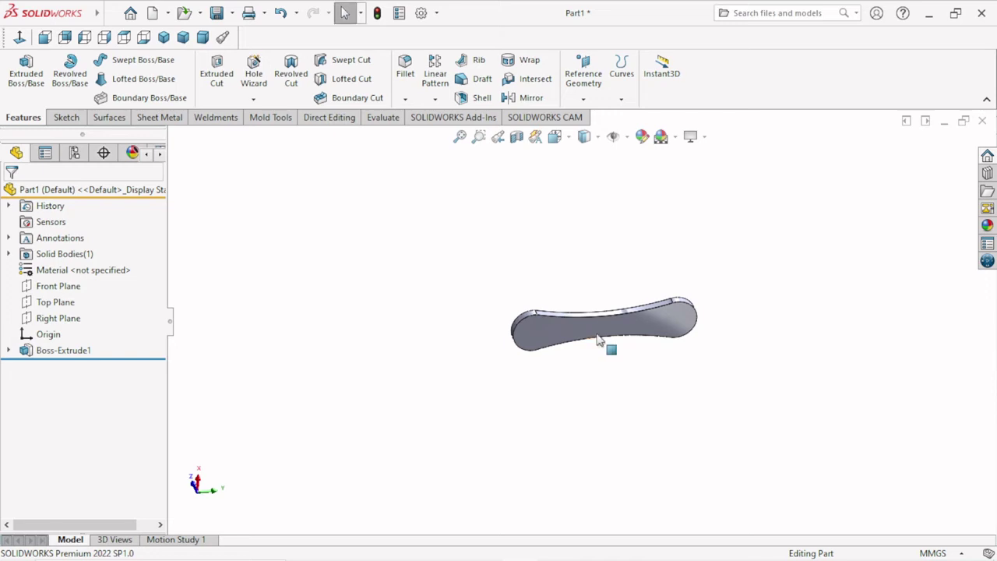
# Chamfer the plate's top face edges at 1.5 mm by 45°.
pyautogui.click(405, 99)
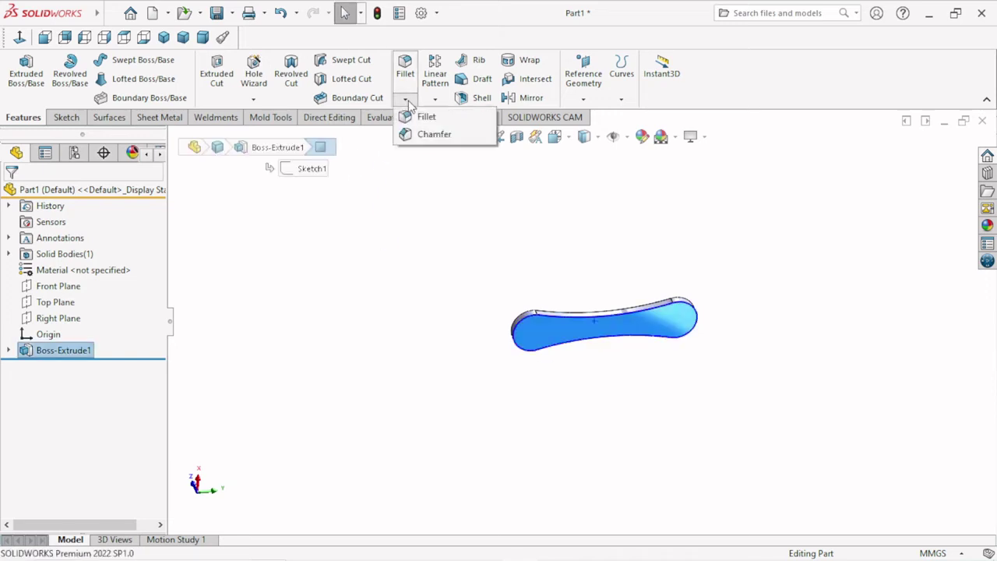
pyautogui.press('Escape')
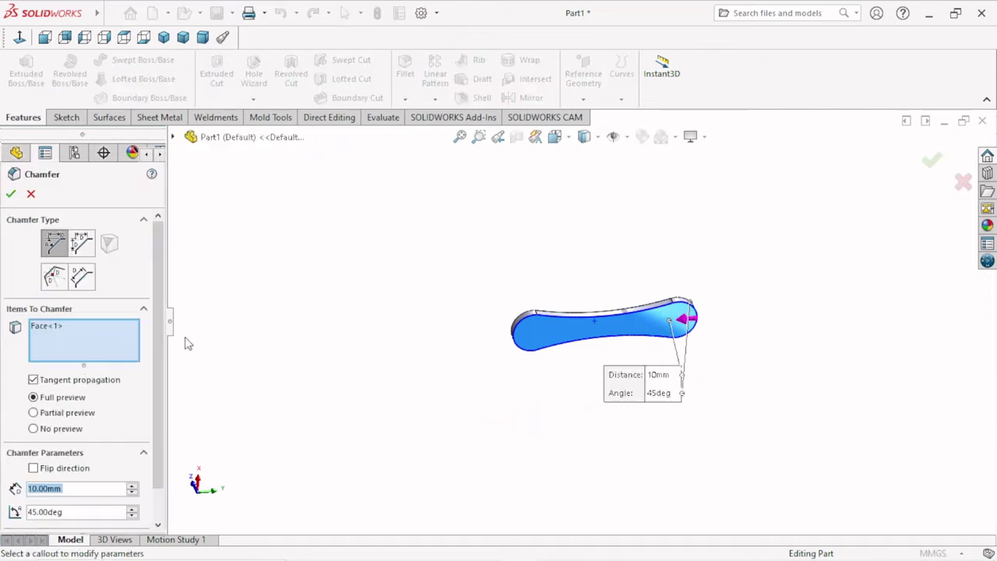
pyautogui.scroll(-2, 94, 374)
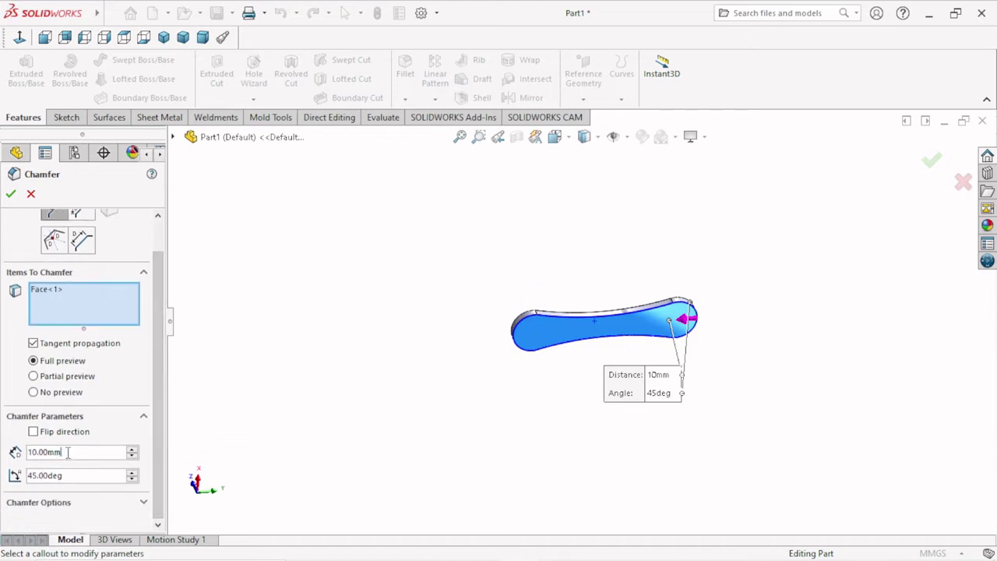
pyautogui.write('2.5')
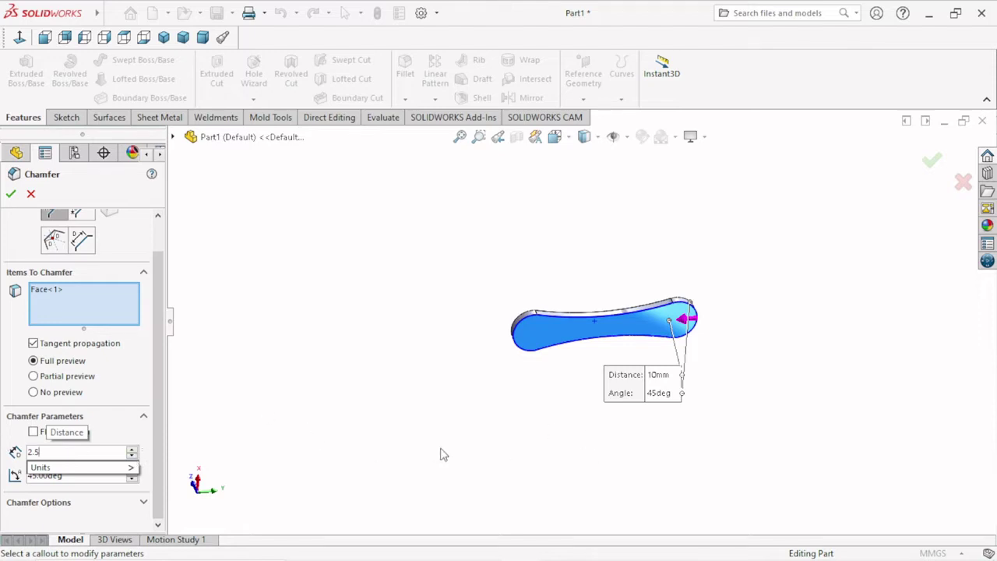
pyautogui.click(78, 466)
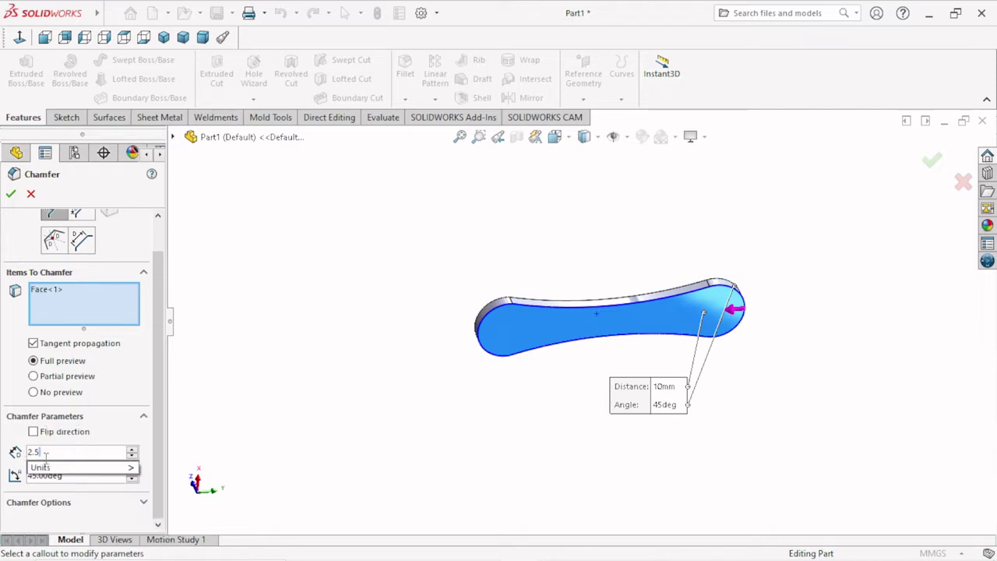
pyautogui.write('1.')
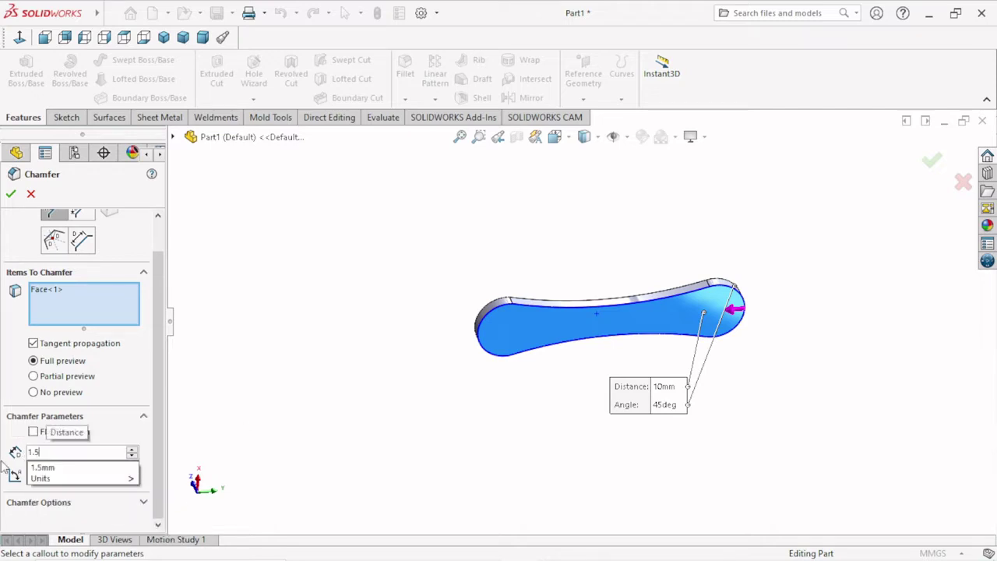
pyautogui.press('Return')
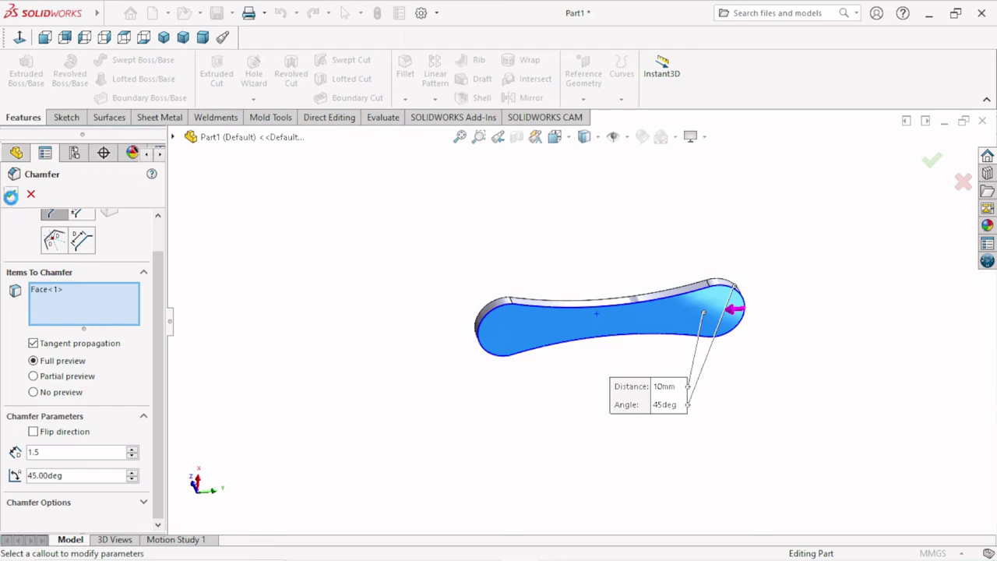
pyautogui.click(11, 195)
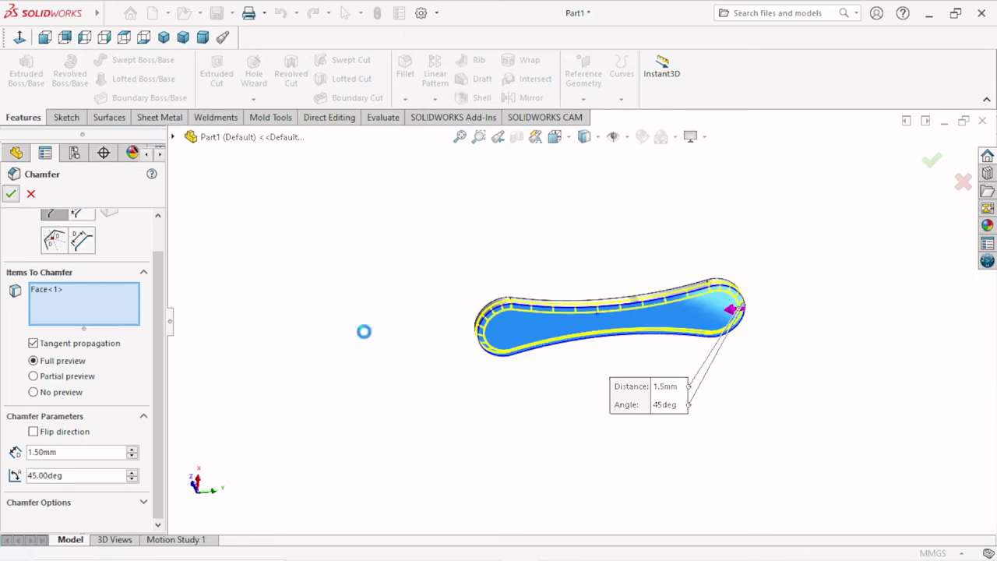
# Start a new sketch on the Right Plane.
pyautogui.moveTo(460, 330)
pyautogui.mouseDown(button='middle')
pyautogui.moveTo(556, 527)
pyautogui.moveTo(506, 546)
pyautogui.mouseUp(button='middle')
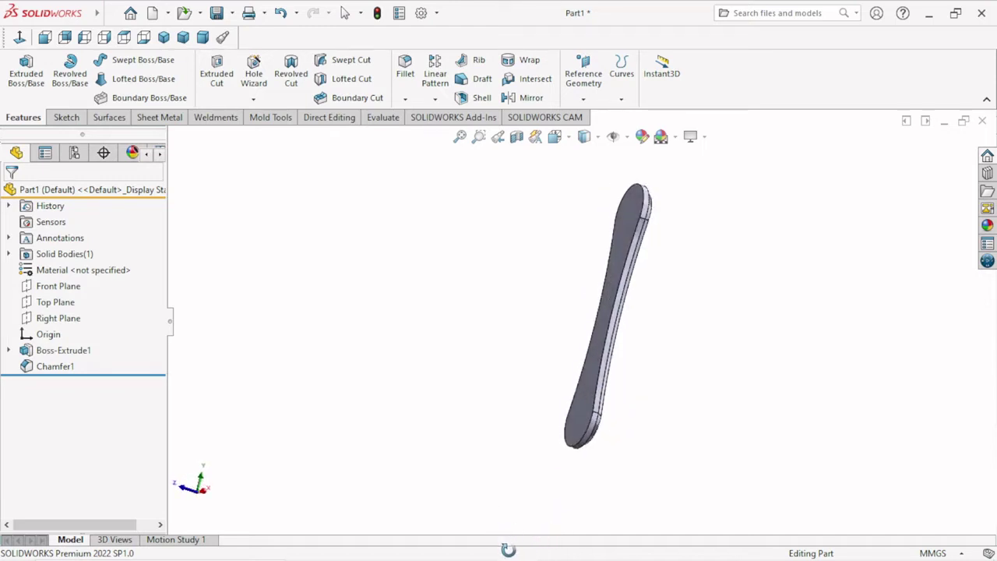
pyautogui.click(58, 318)
pyautogui.click(67, 297)
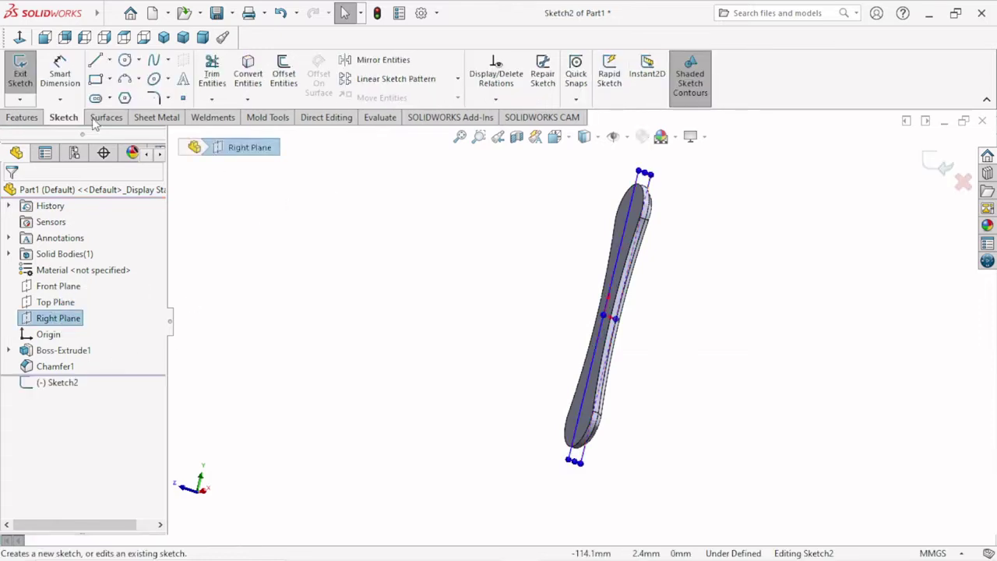
# View the part normal to the Right Plane in wireframe, toggling one item type's visibility.
pyautogui.click(20, 36)
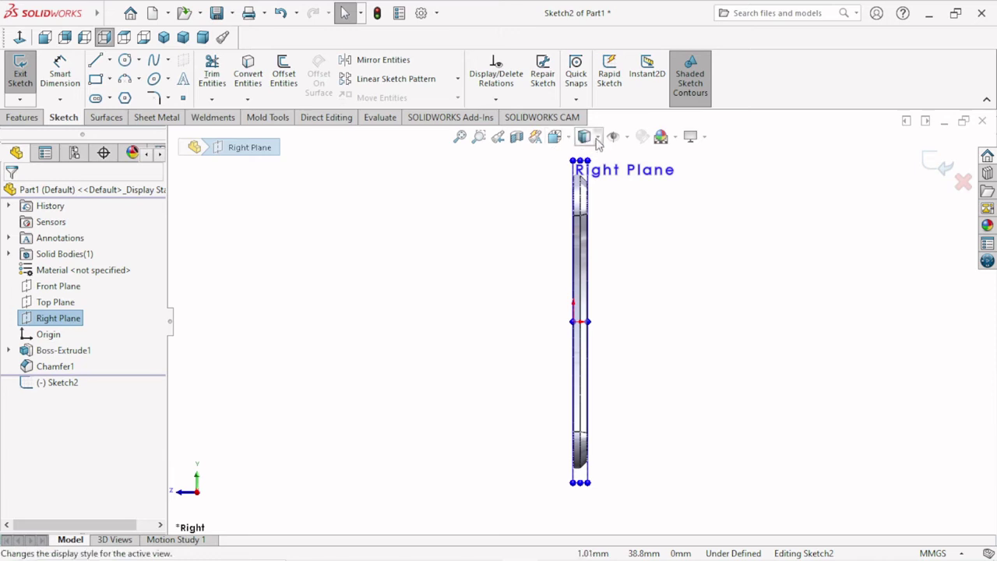
pyautogui.click(596, 137)
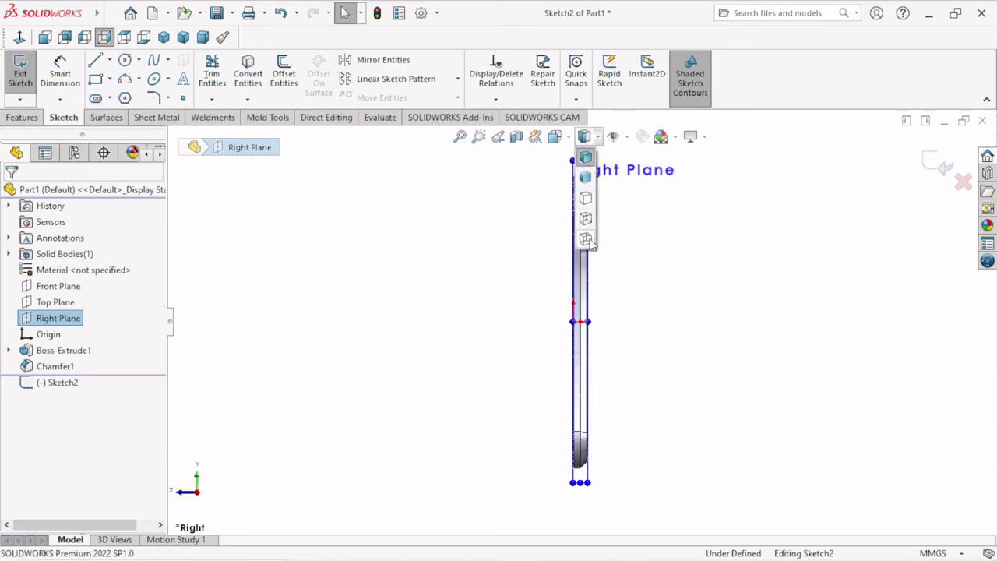
pyautogui.click(590, 243)
pyautogui.moveTo(610, 454); pyautogui.dragTo(623, 345, button='middle')
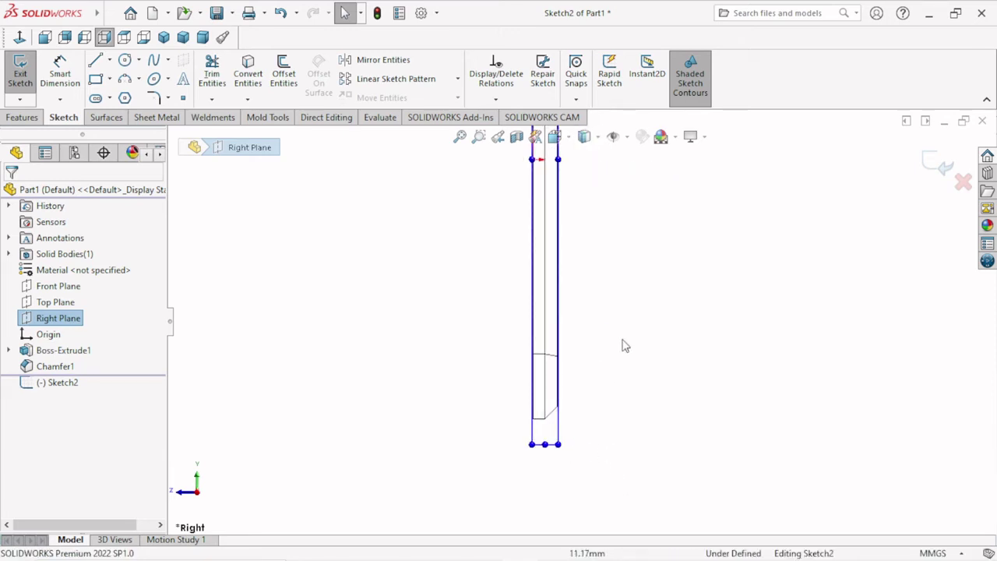
pyautogui.click(637, 191)
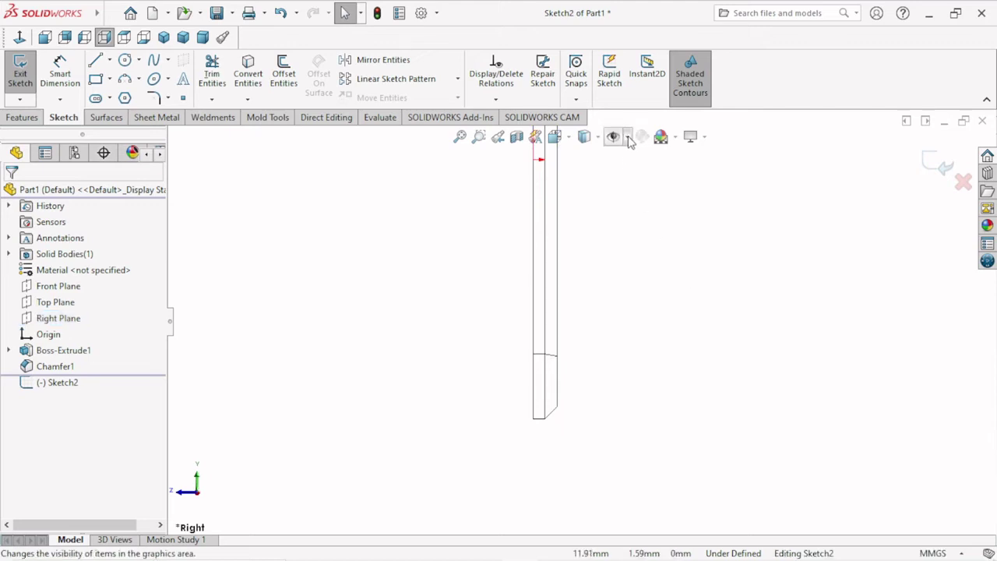
pyautogui.click(629, 138)
pyautogui.click(637, 179)
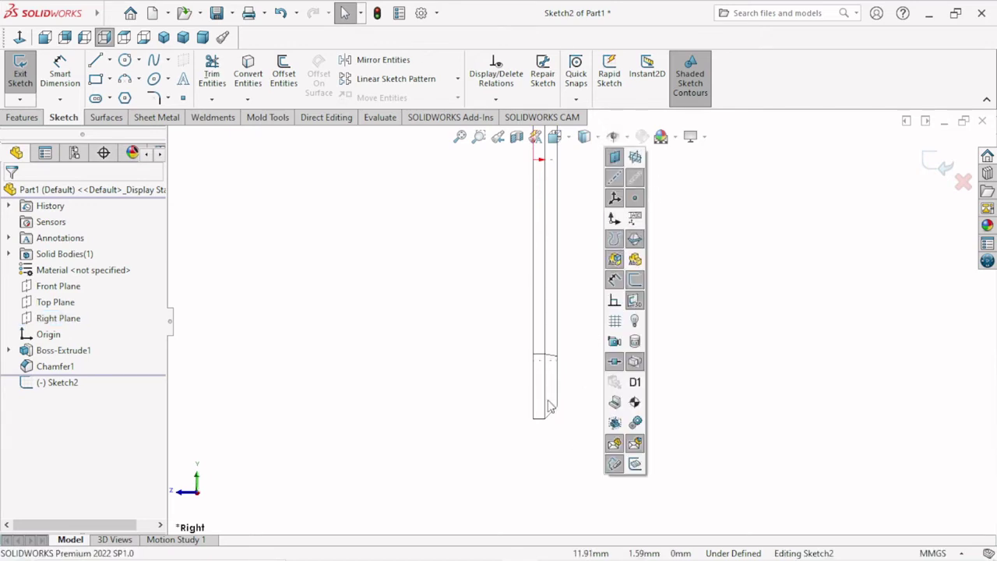
pyautogui.scroll(-2, 577, 355)
pyautogui.scroll(-3, 567, 333)
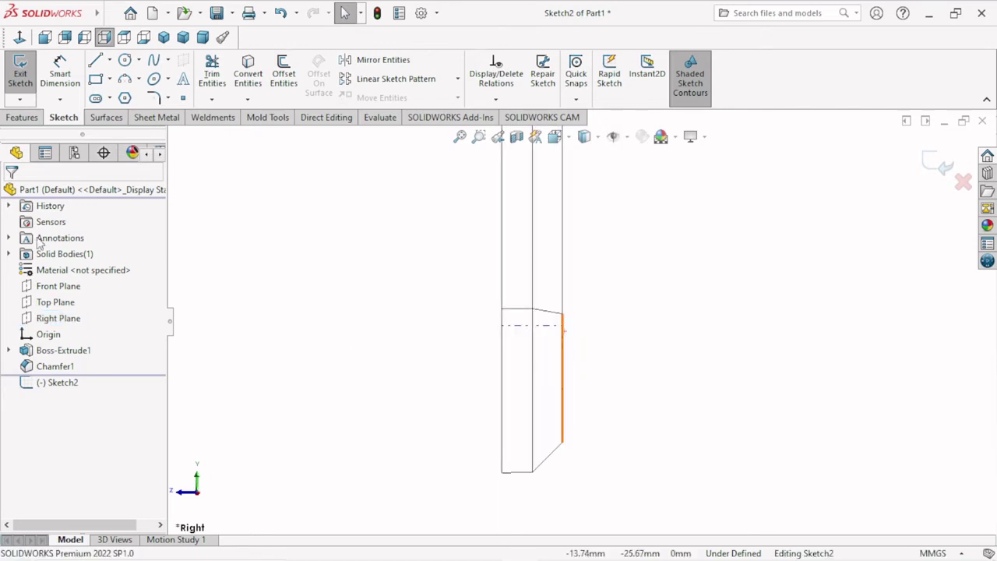
pyautogui.press('l')
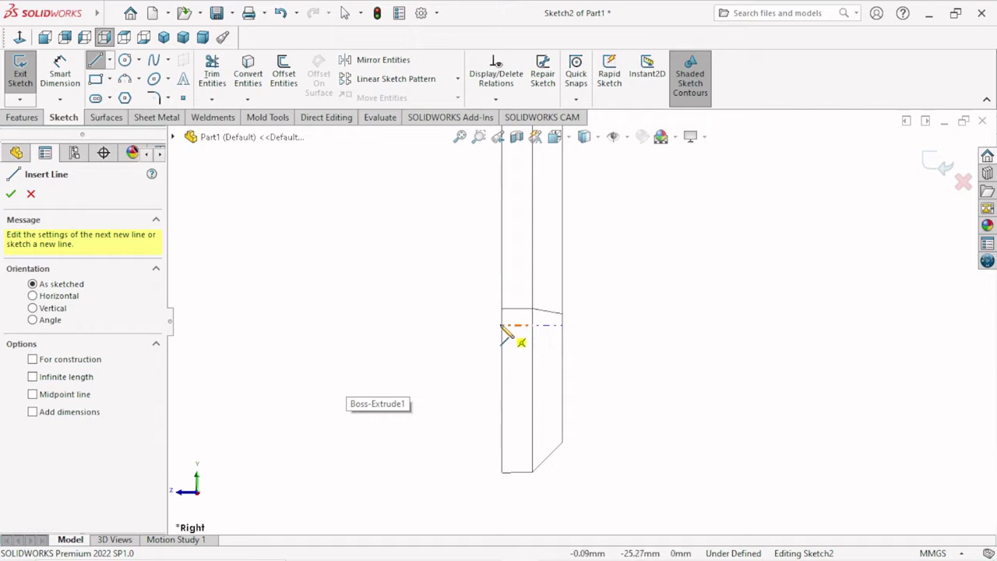
# Draw a closed six-sided line profile beside the plate with a stepped bottom and angled lower corners.
pyautogui.click(503, 326)
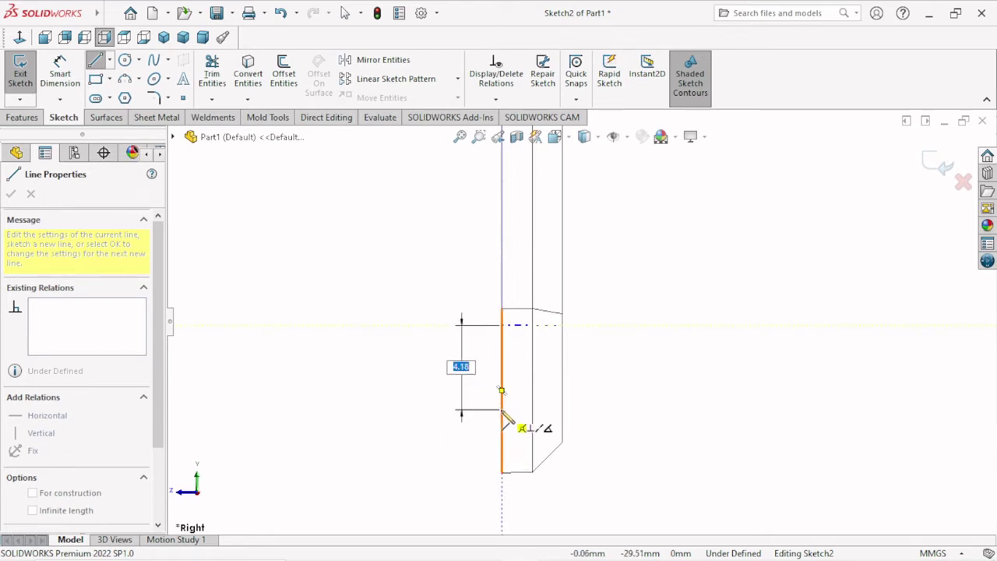
pyautogui.click(502, 410)
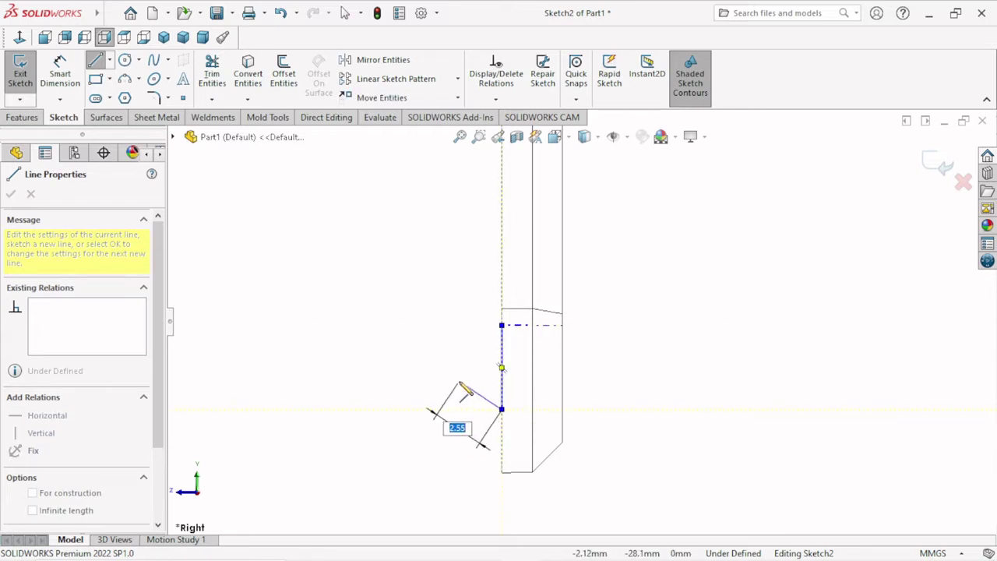
pyautogui.click(461, 384)
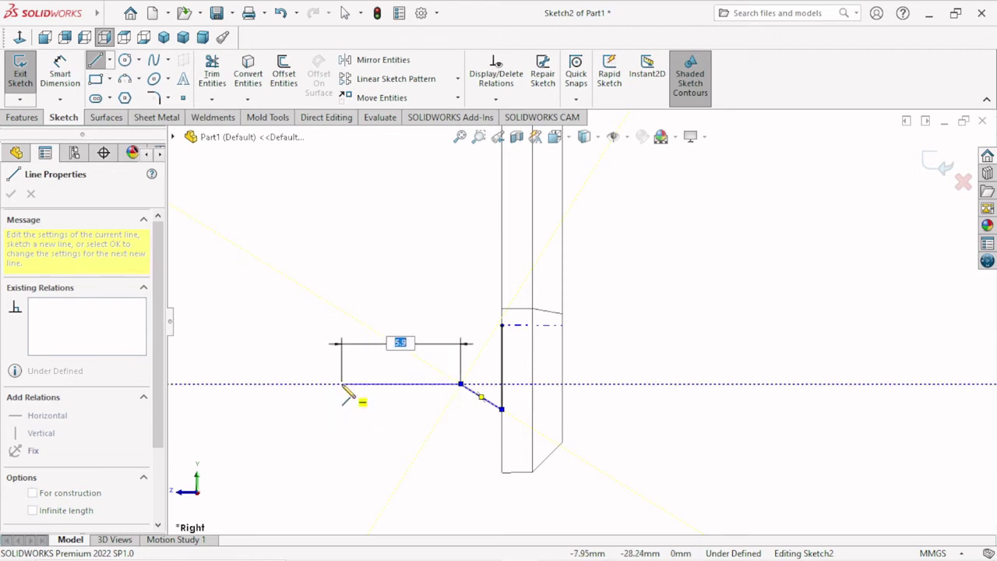
pyautogui.click(351, 384)
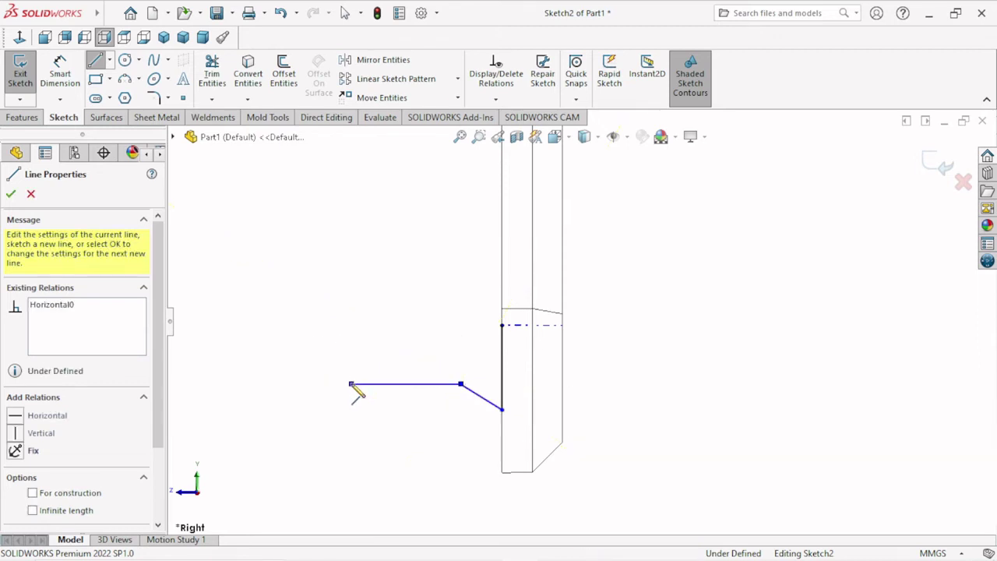
pyautogui.click(318, 418)
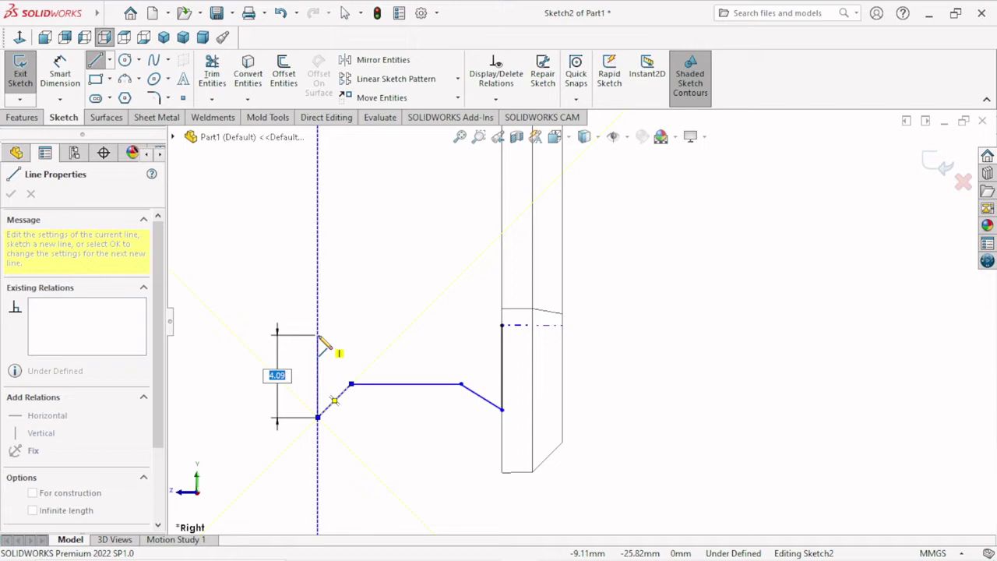
pyautogui.click(318, 335)
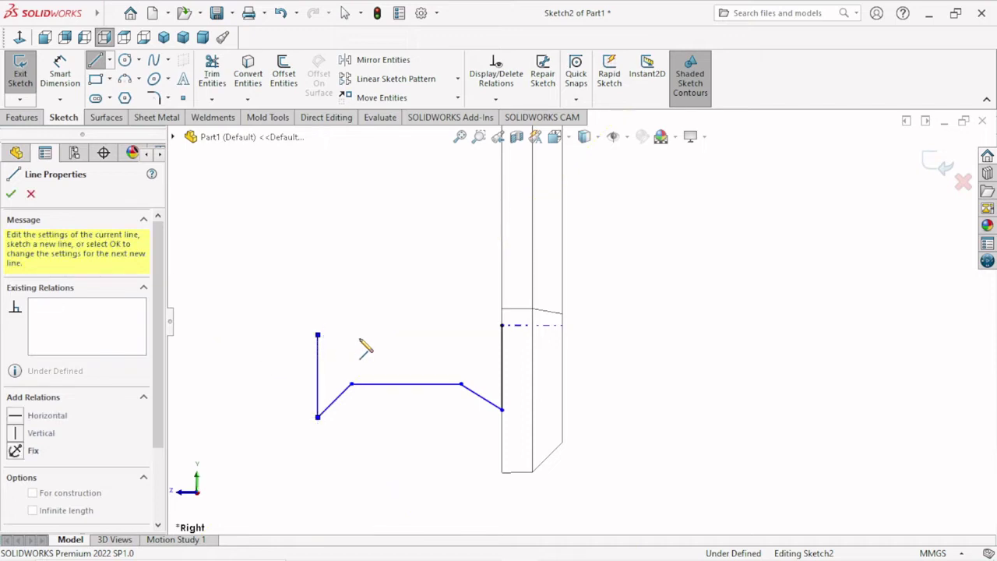
pyautogui.click(501, 326)
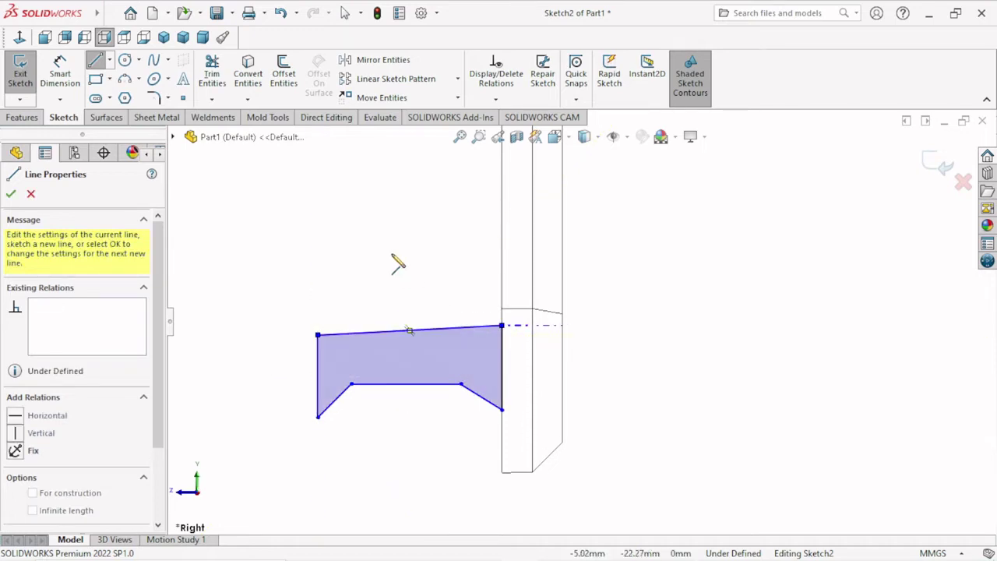
pyautogui.rightClick(298, 205)
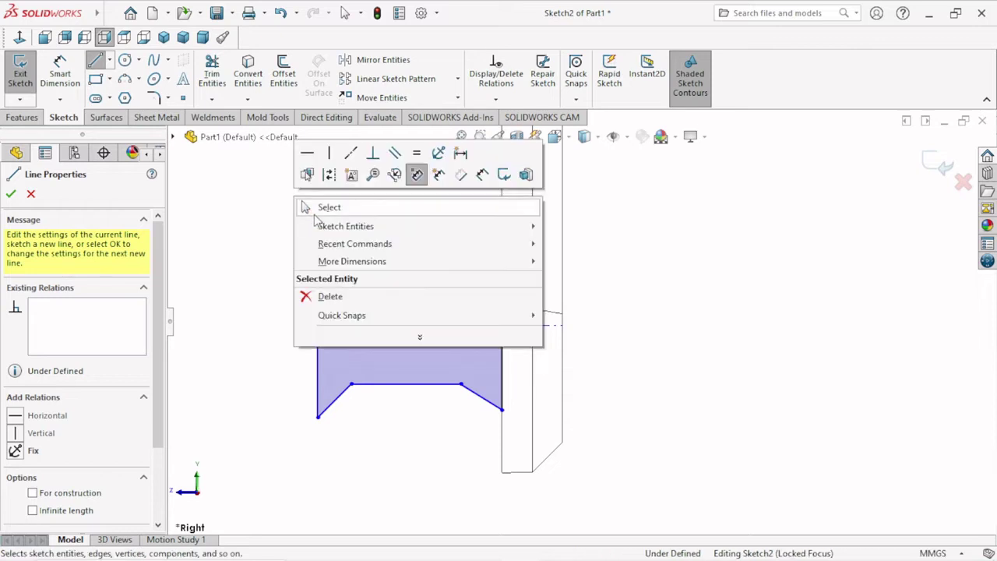
pyautogui.click(322, 208)
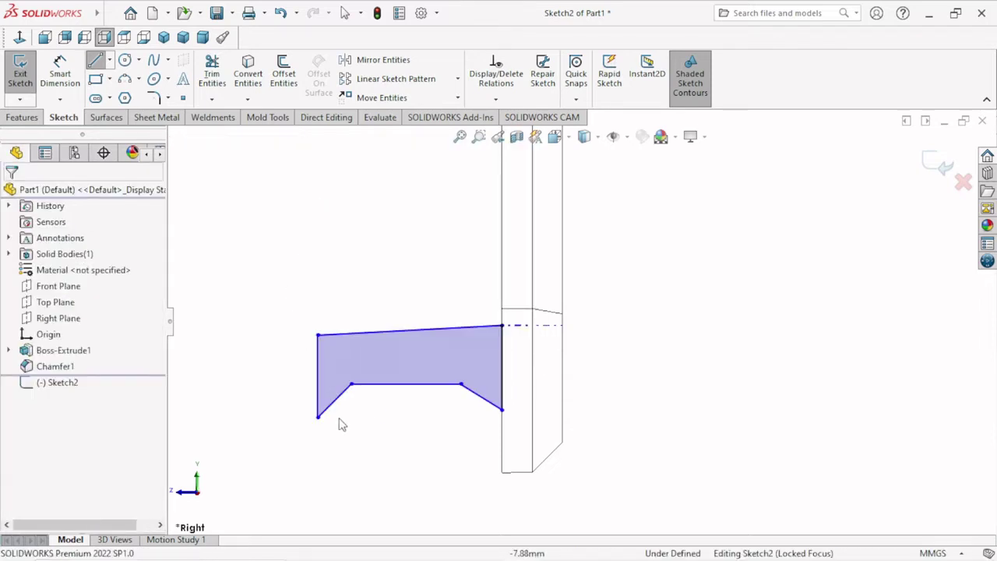
# Make the profile's top edge horizontal and dimension the lower-right slanted edge at 60°.
pyautogui.click(389, 334)
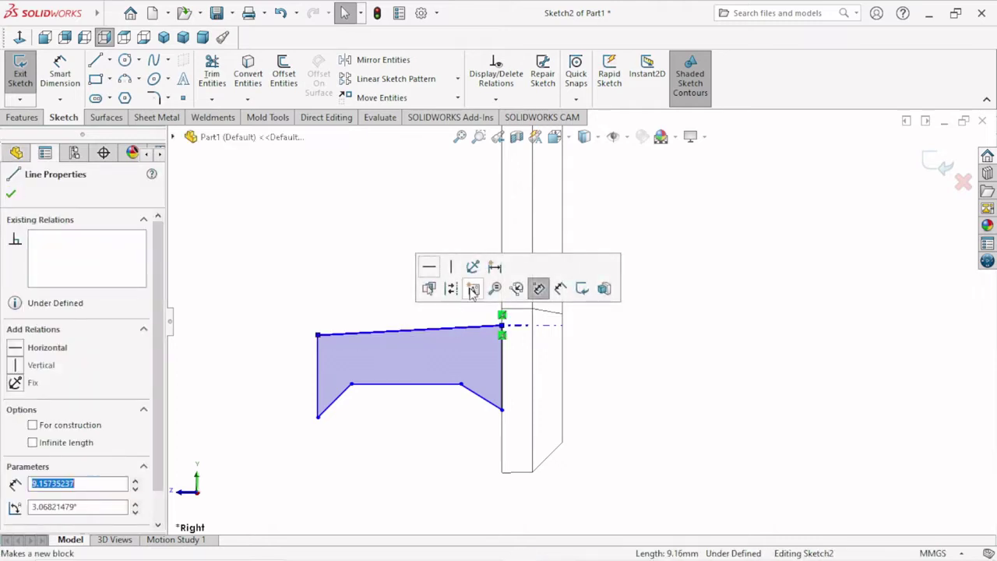
pyautogui.click(438, 272)
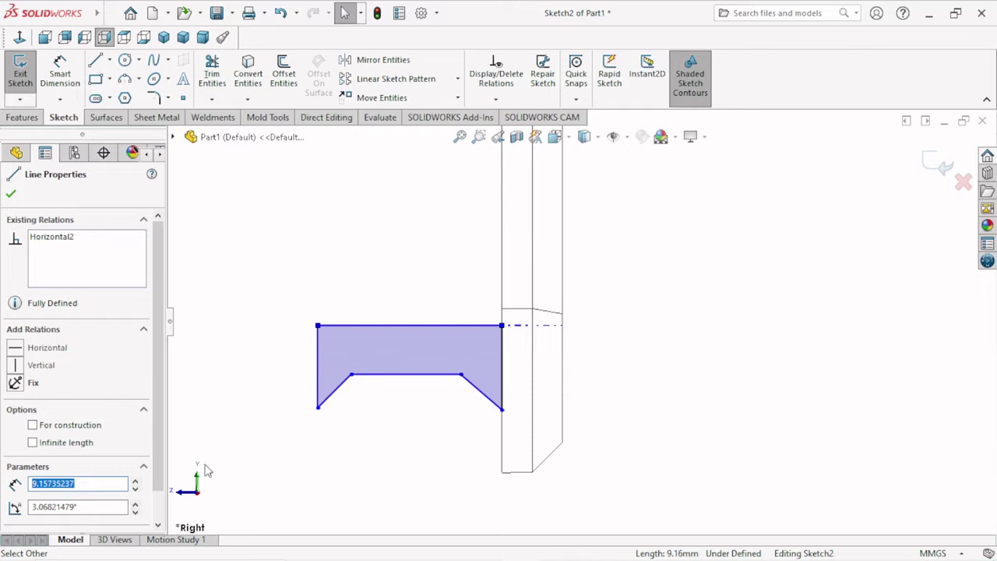
pyautogui.click(60, 74)
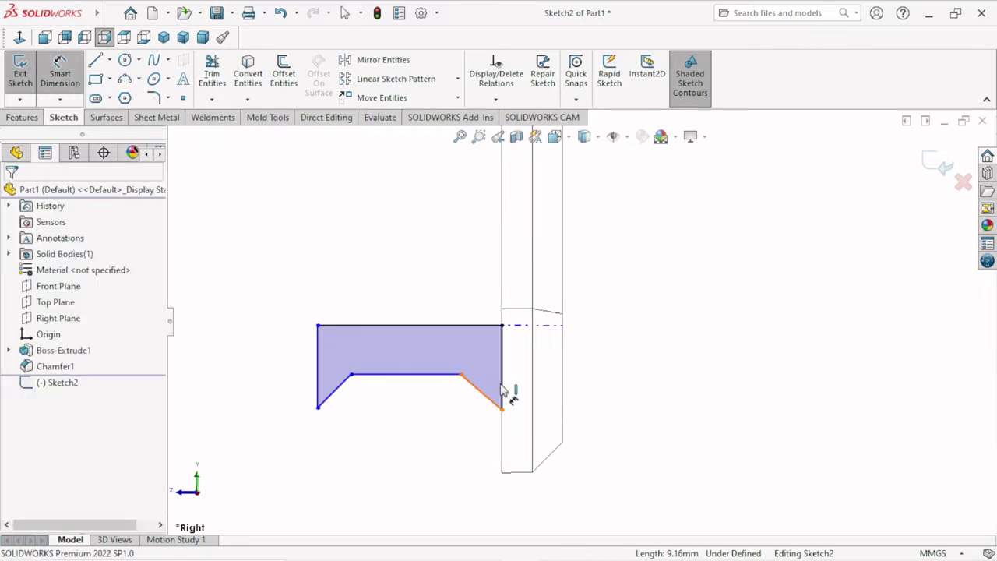
pyautogui.click(492, 400)
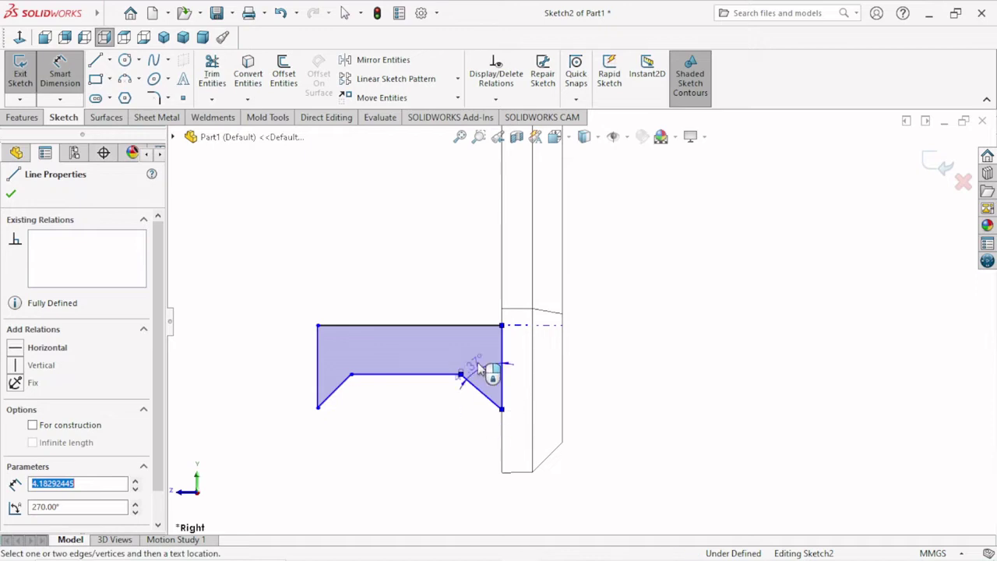
pyautogui.click(477, 390)
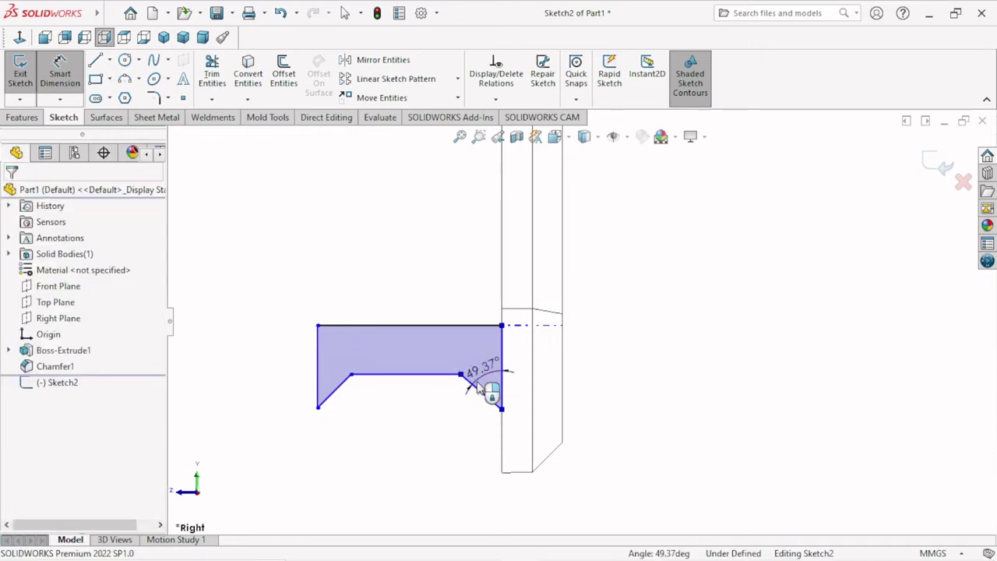
pyautogui.click(476, 389)
pyautogui.write('60')
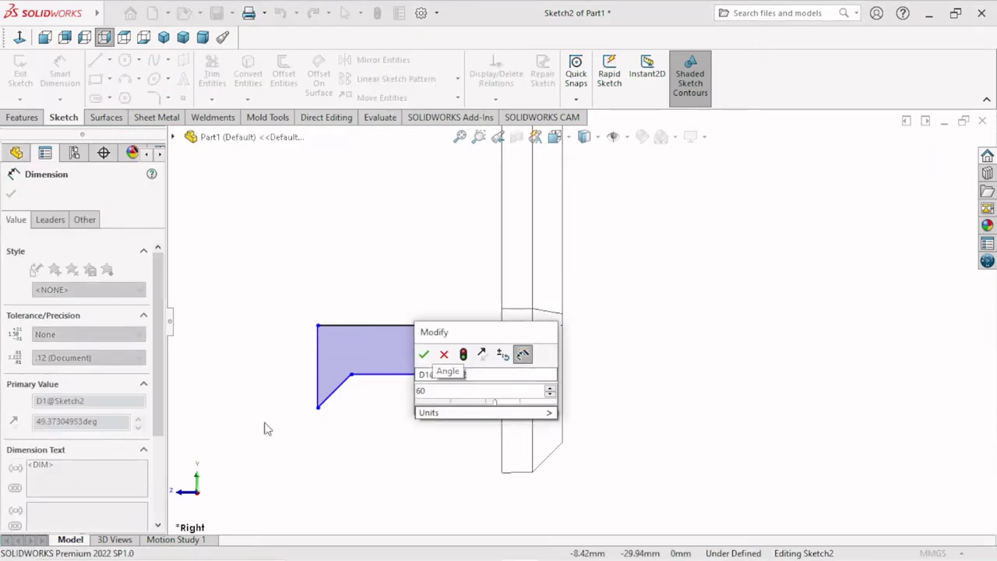
pyautogui.click(423, 354)
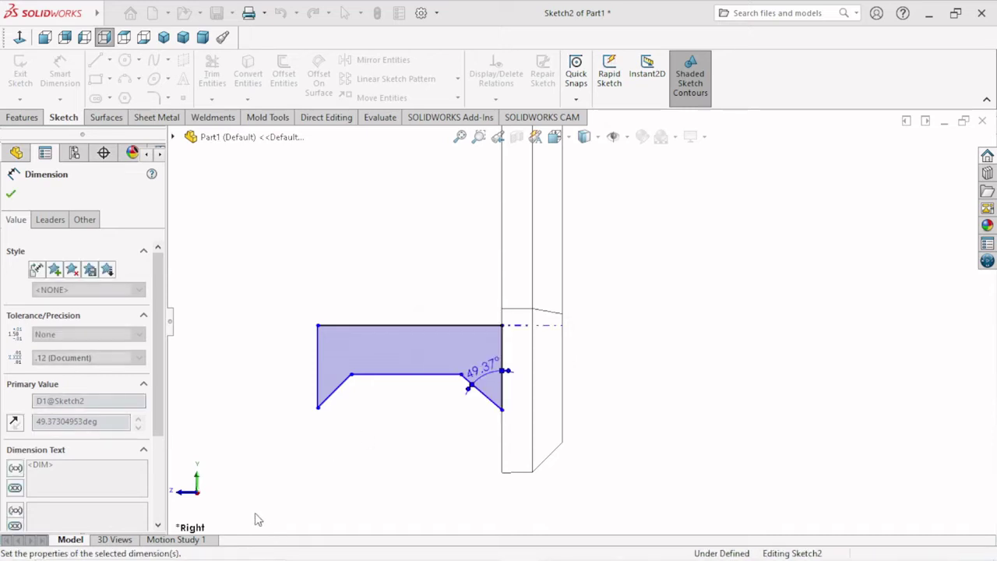
# Dimension the lower-left slanted edge at 60° as well.
pyautogui.click(330, 398)
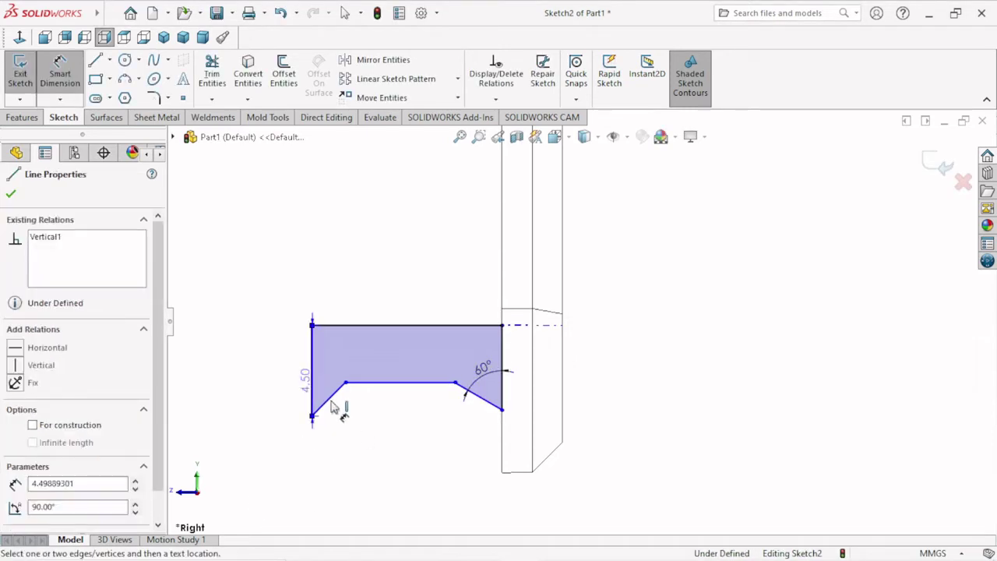
pyautogui.click(341, 383)
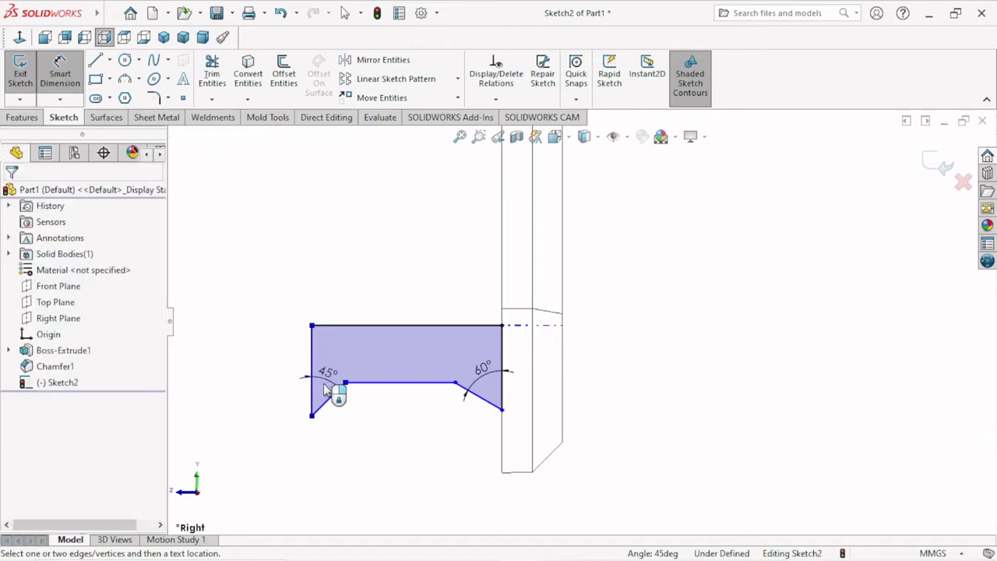
pyautogui.click(337, 394)
pyautogui.write('60')
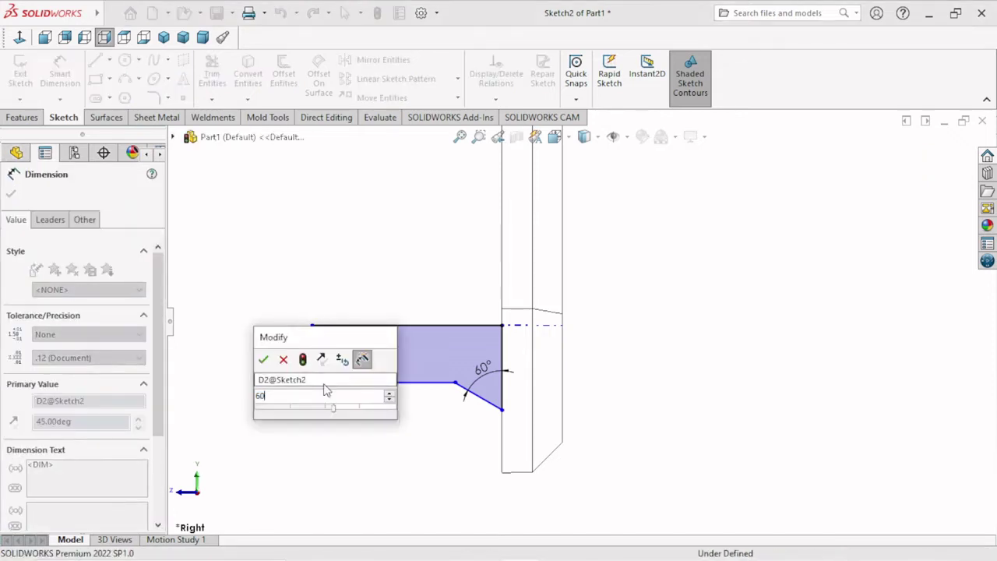
pyautogui.press('Return')
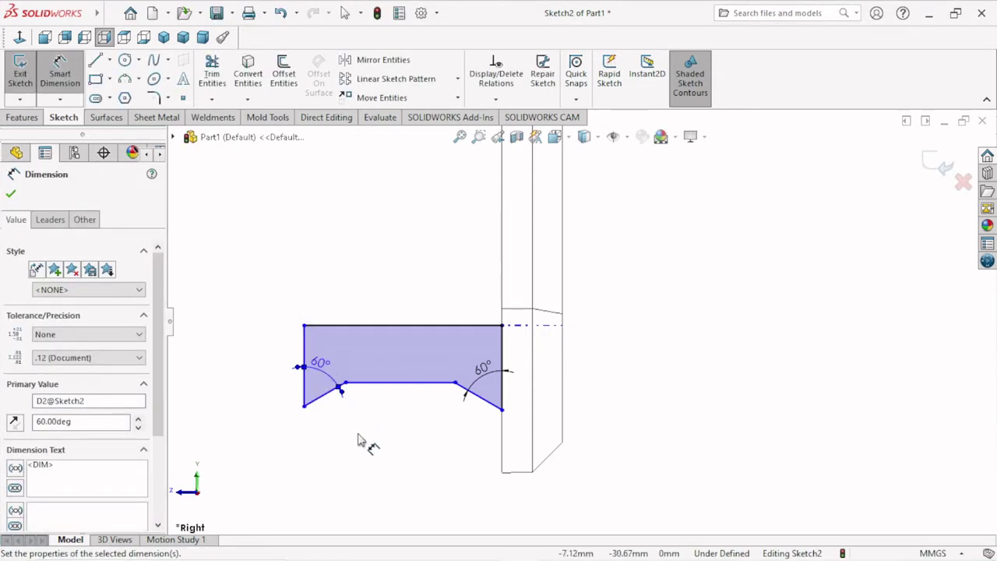
pyautogui.click(504, 362)
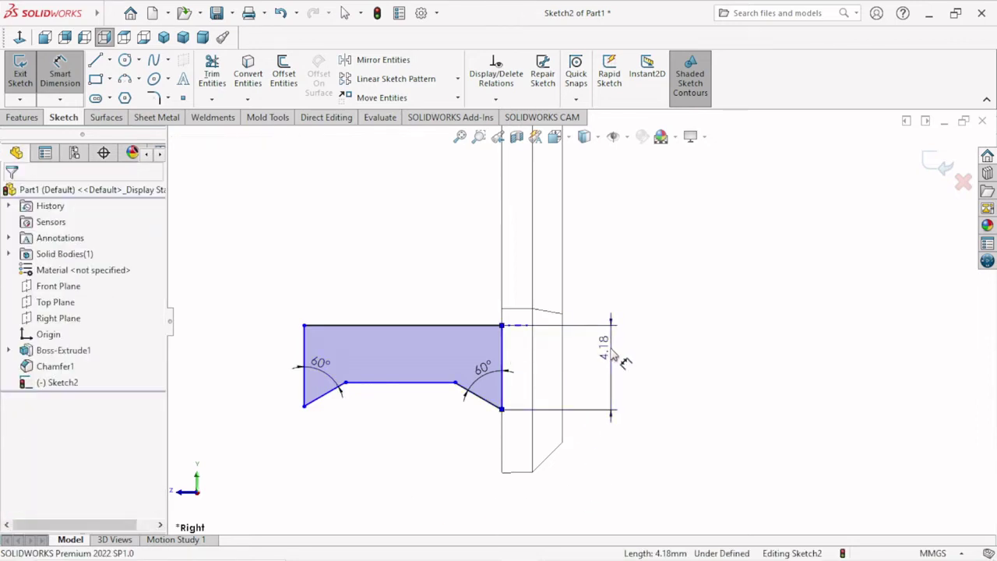
# Dimension the profile height to 5.25 and the right chamfer's horizontal offset to 1.65.
pyautogui.click(611, 354)
pyautogui.write('5.25')
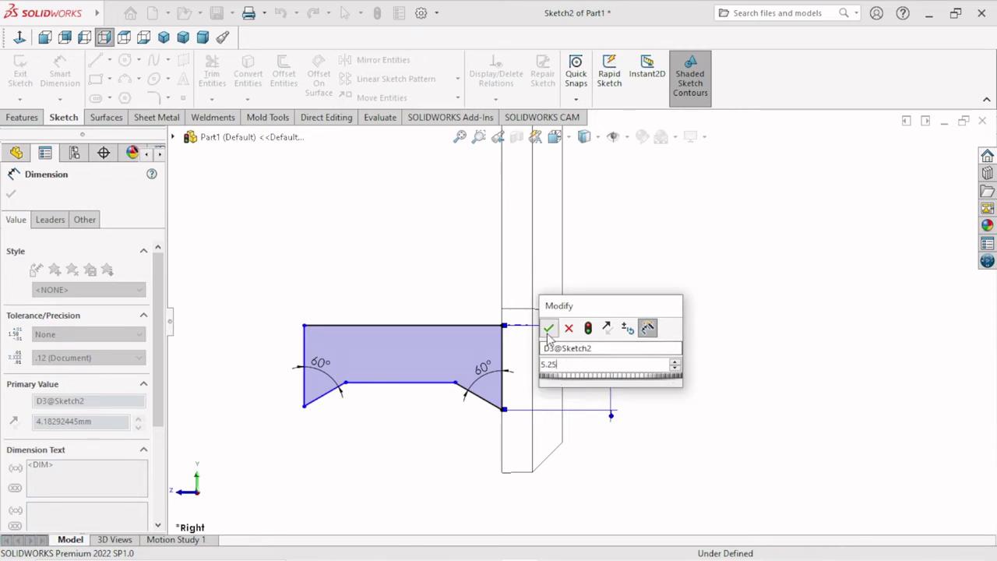
pyautogui.click(548, 329)
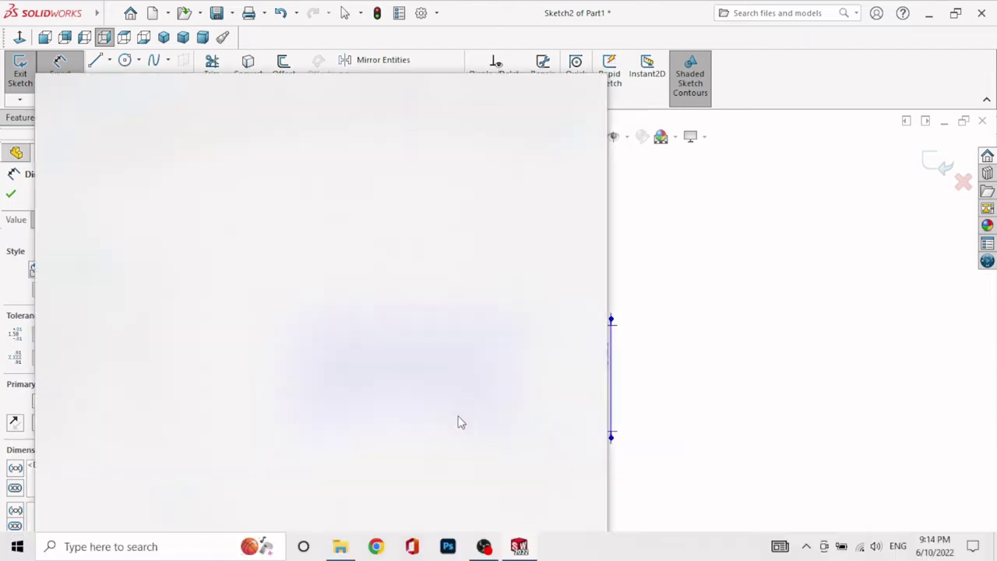
pyautogui.click(455, 406)
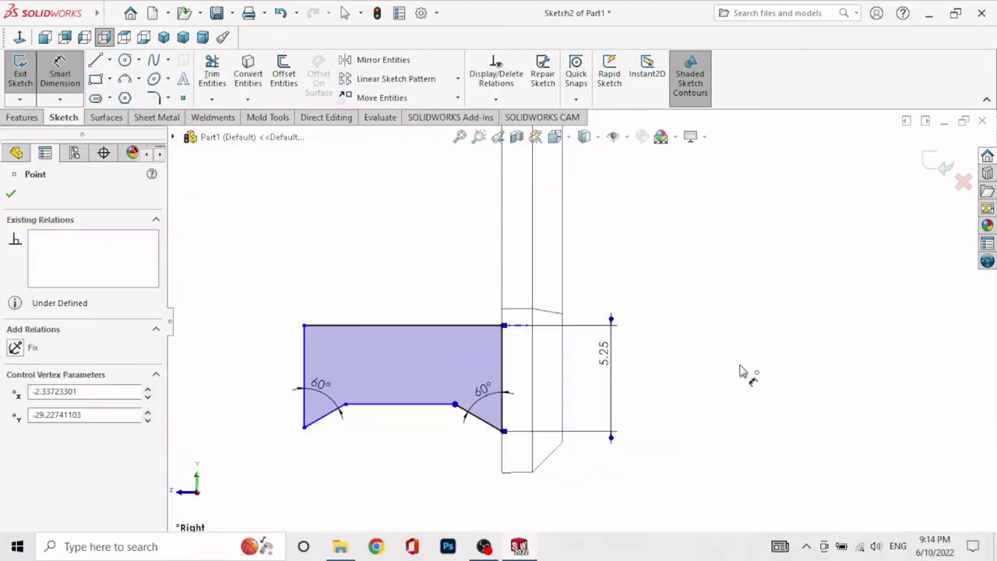
pyautogui.click(502, 431)
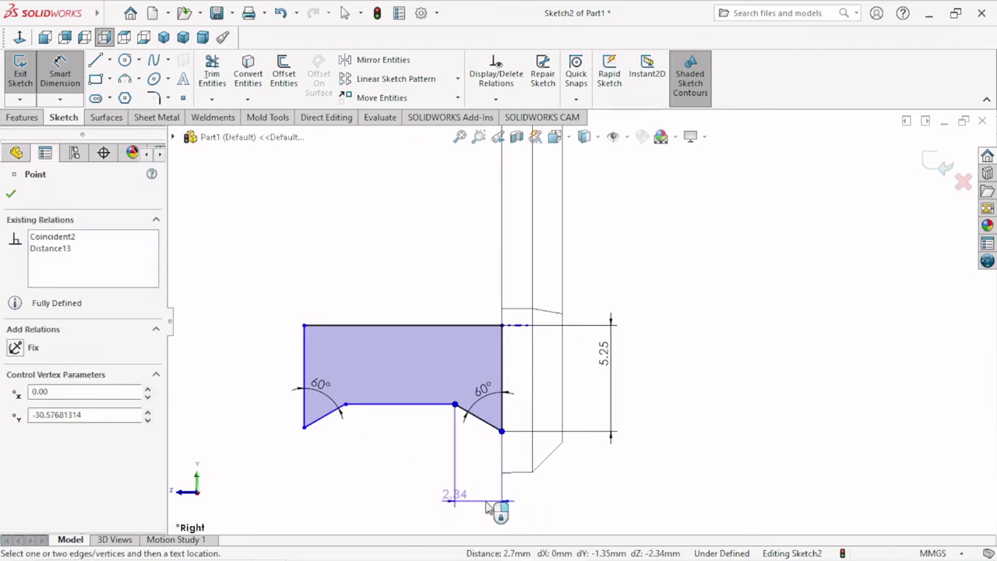
pyautogui.click(481, 507)
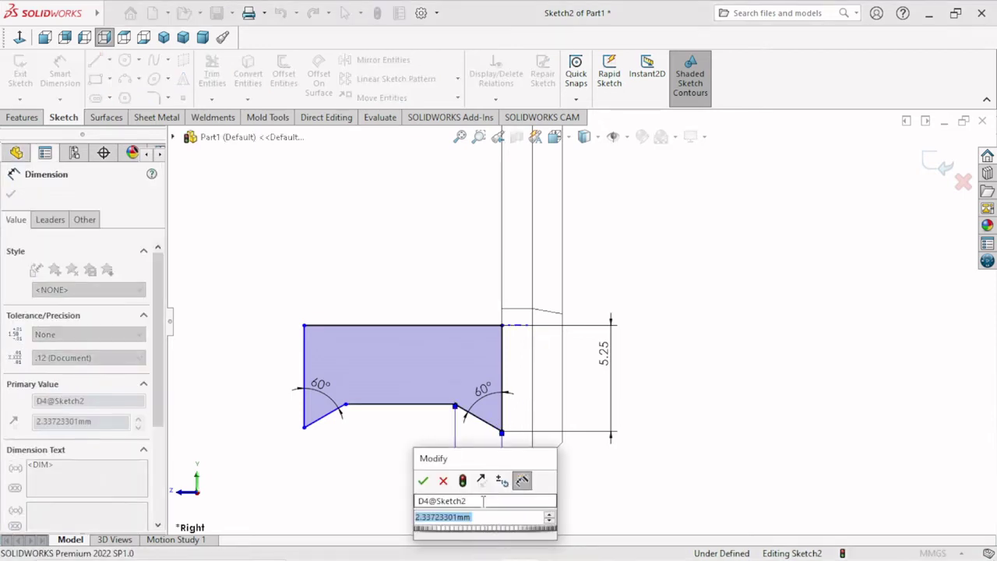
pyautogui.write('1.65')
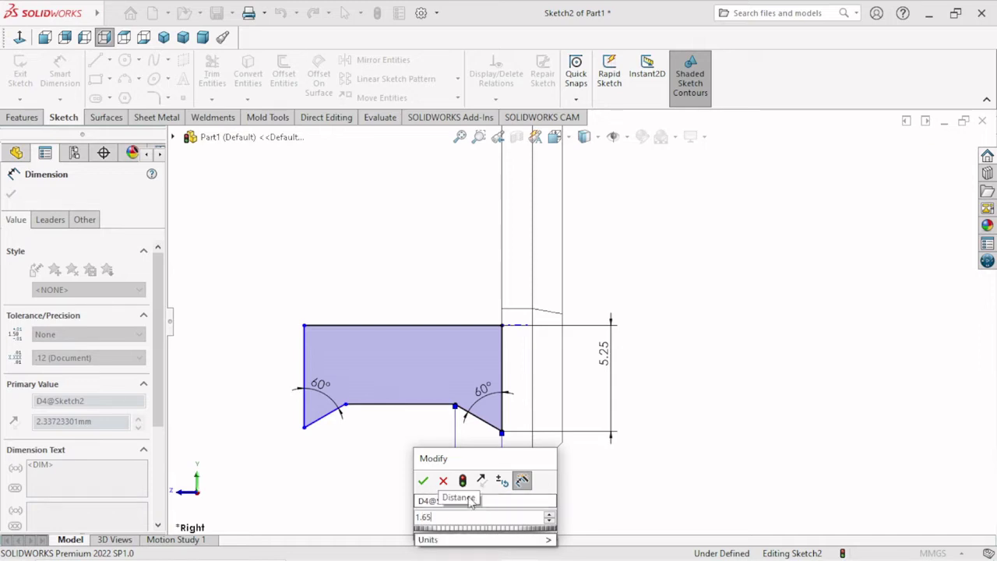
pyautogui.click(422, 481)
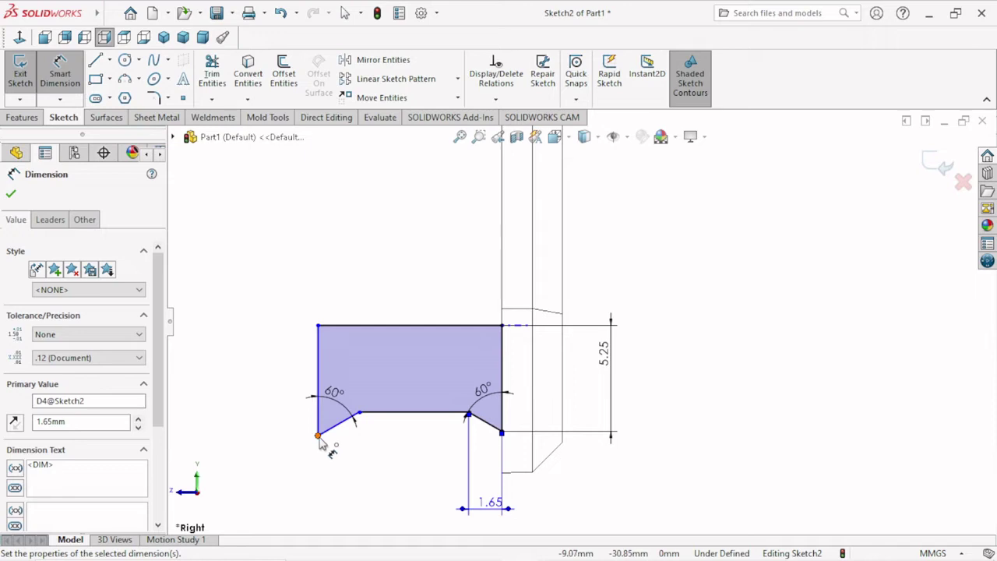
# Set the left chamfer offset to 1.5 and the flat bottom edge length to 2.25.
pyautogui.click(318, 436)
pyautogui.click(358, 414)
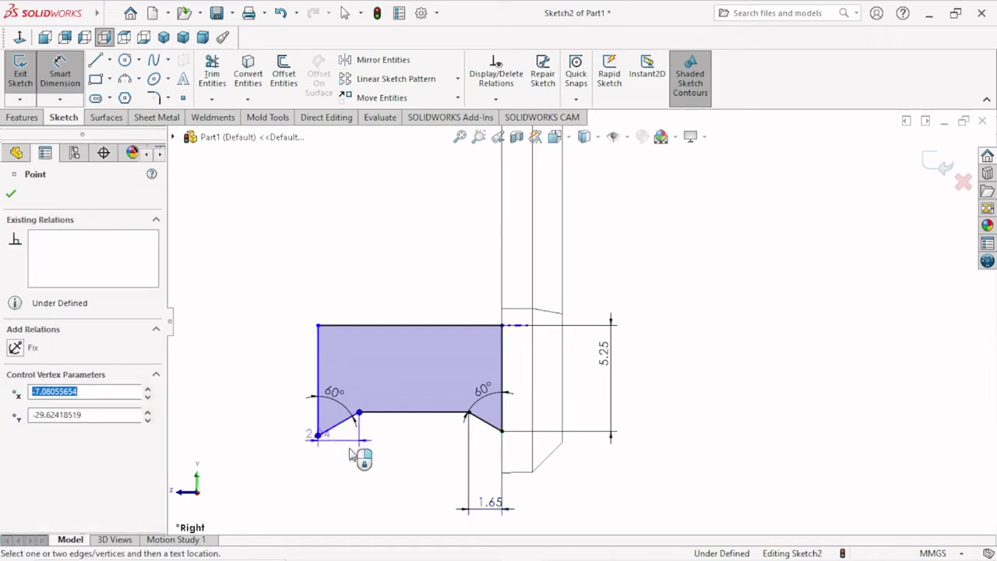
pyautogui.click(349, 470)
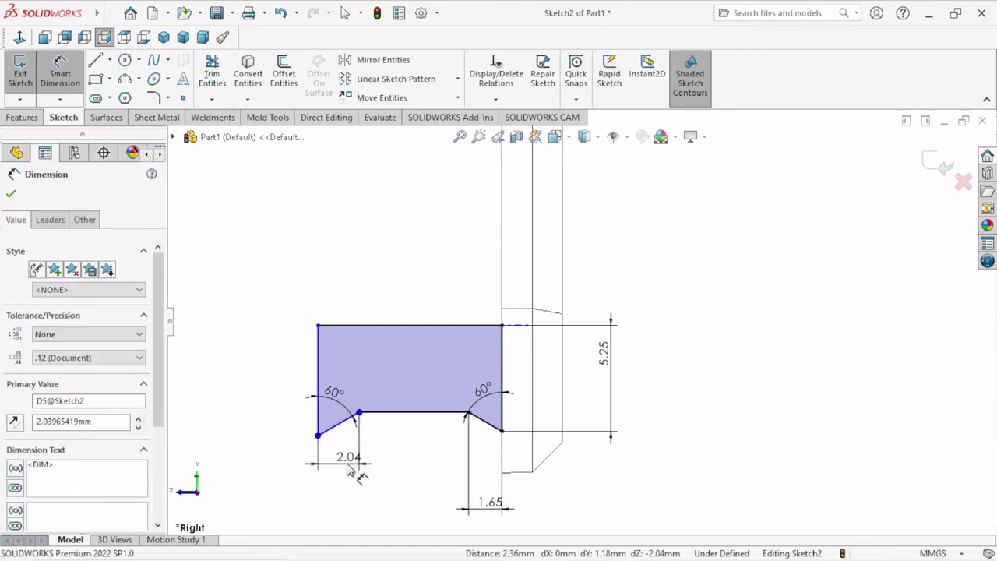
pyautogui.write('1.5')
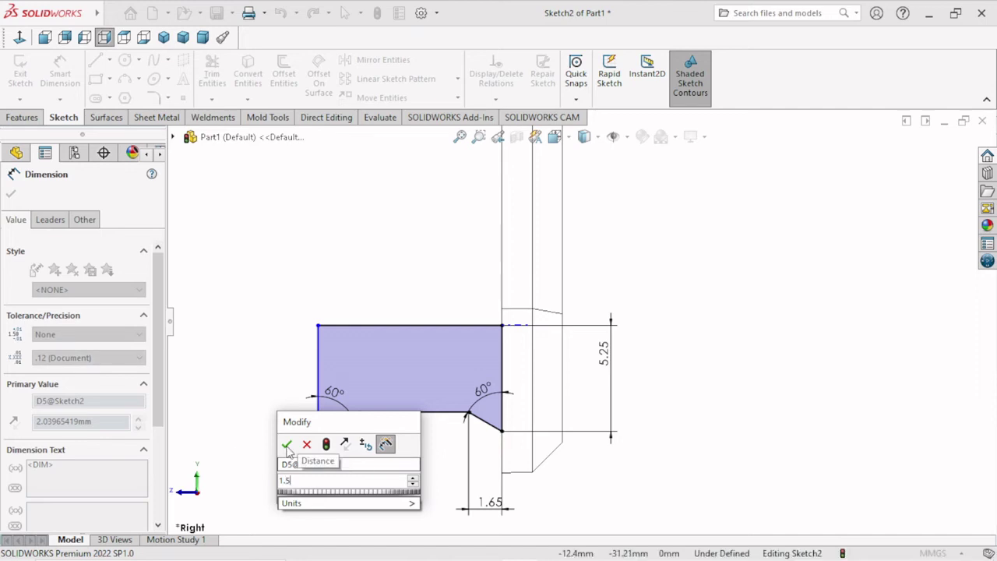
pyautogui.click(286, 444)
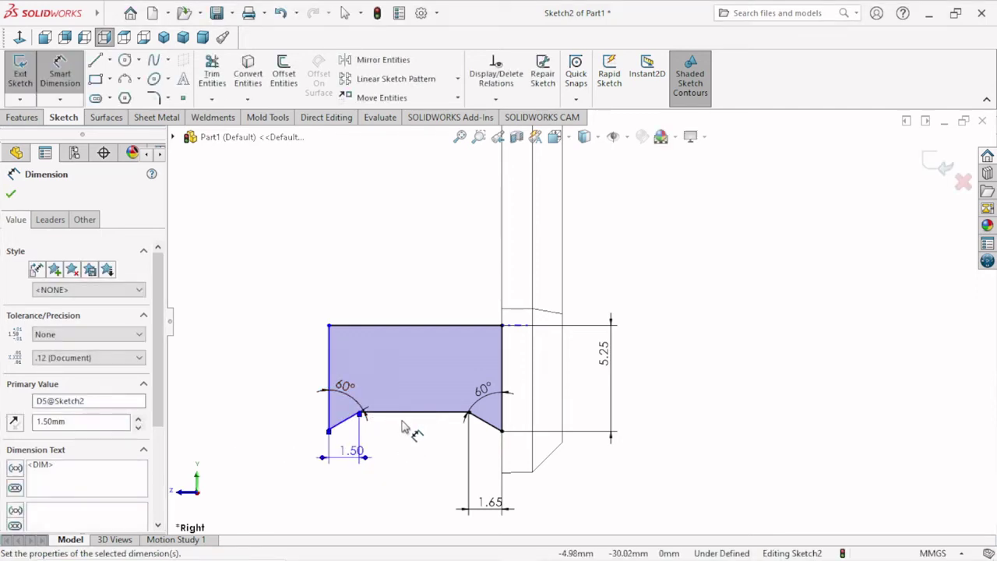
pyautogui.scroll(-3, 405, 427)
pyautogui.click(451, 399)
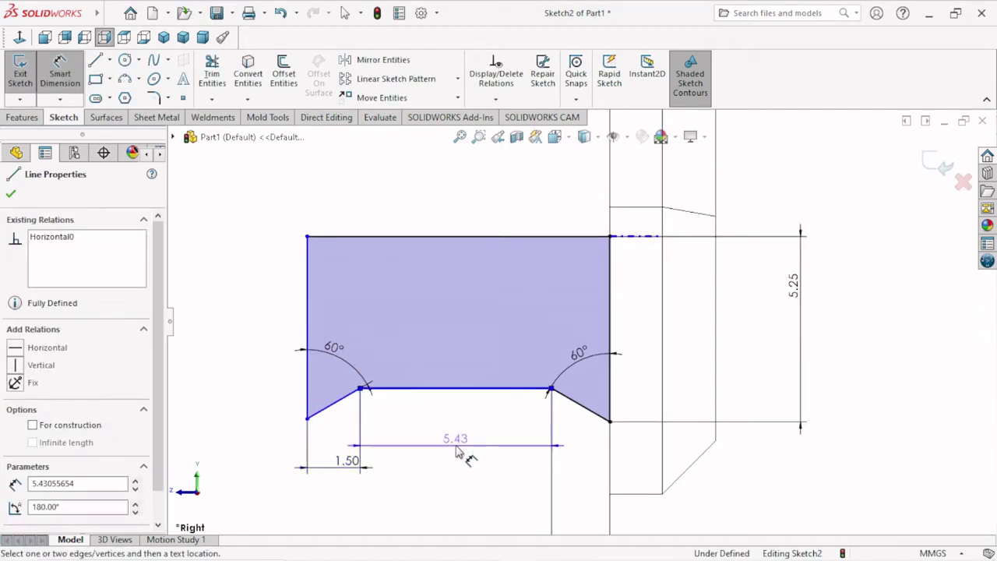
pyautogui.click(449, 445)
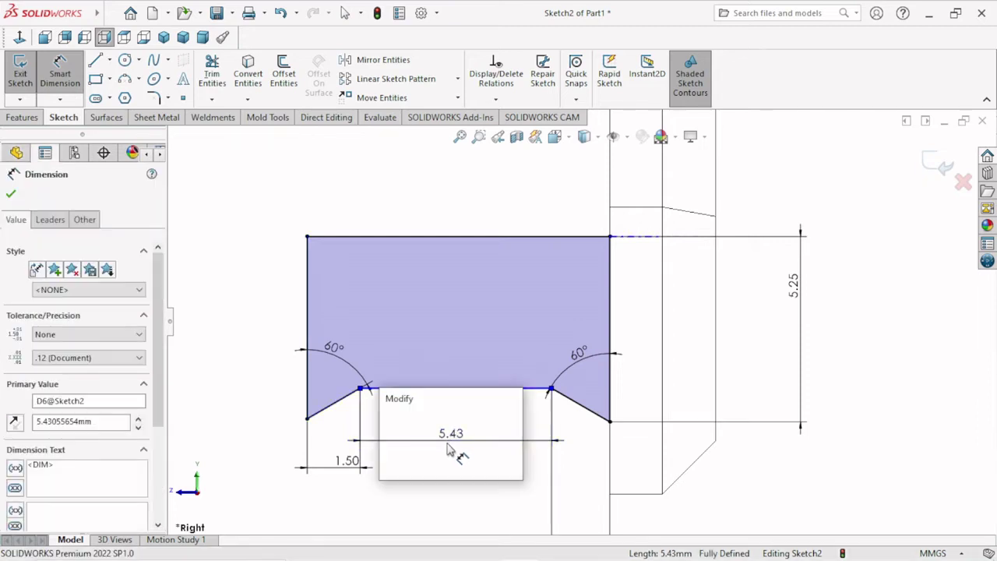
pyautogui.write('2')
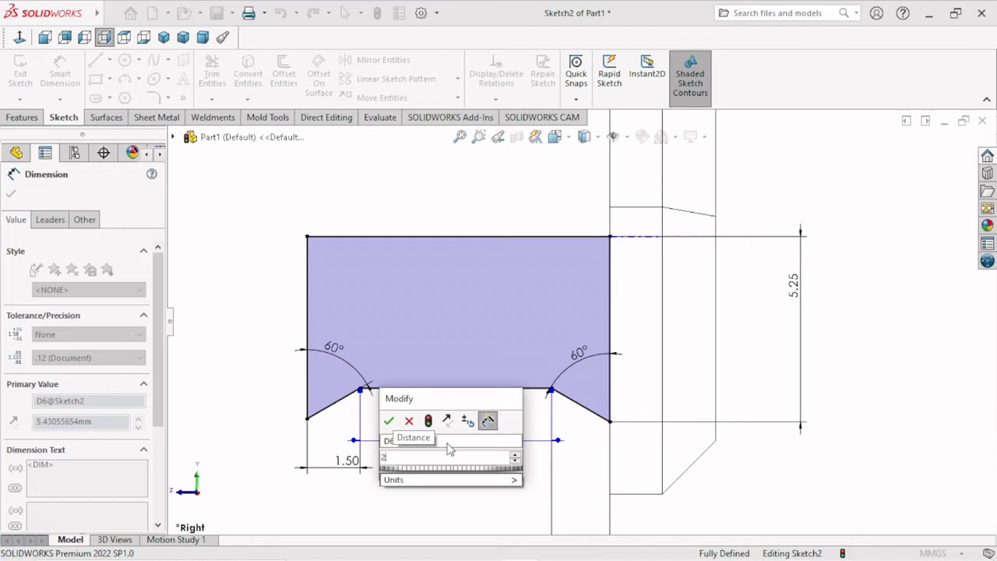
pyautogui.write('.25')
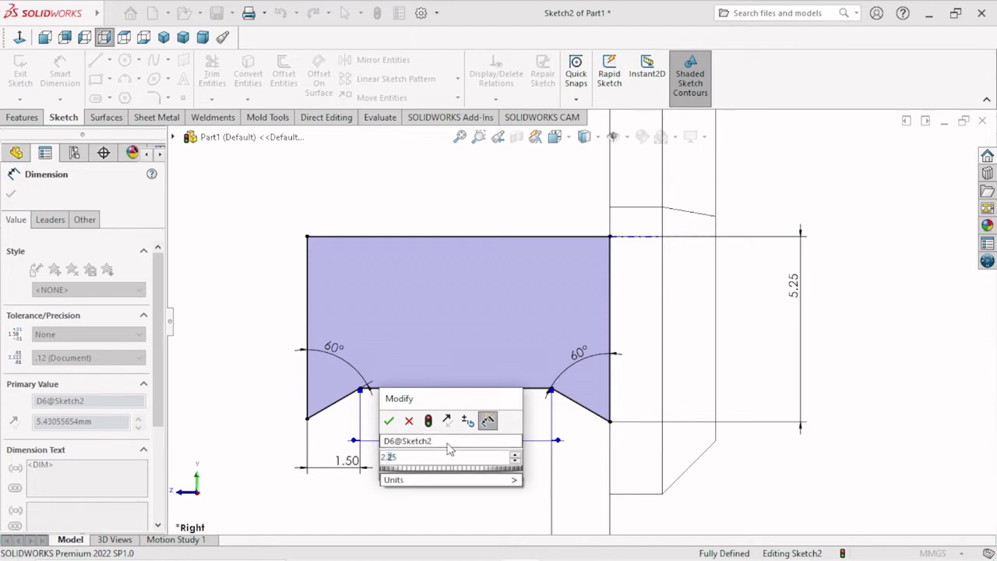
pyautogui.click(390, 421)
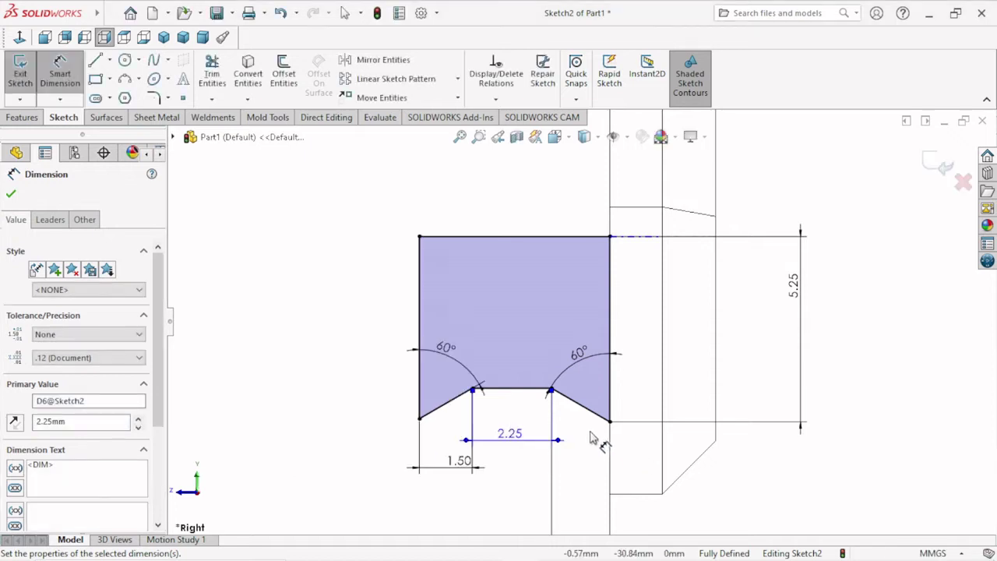
pyautogui.scroll(2, 592, 425)
pyautogui.scroll(-2, 644, 338)
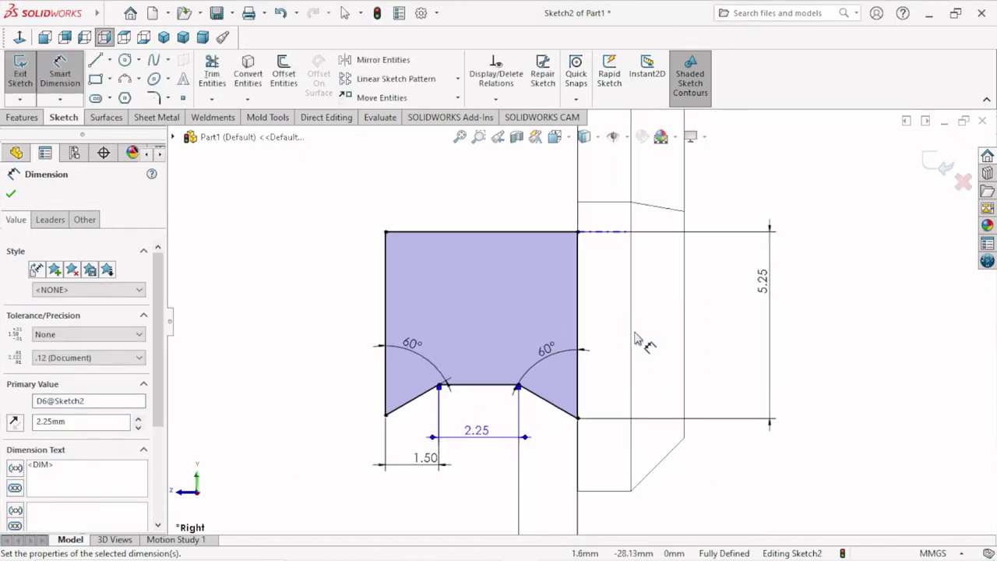
# Draw a horizontal-then-vertical step line that notches the profile's upper-left corner.
pyautogui.click(11, 194)
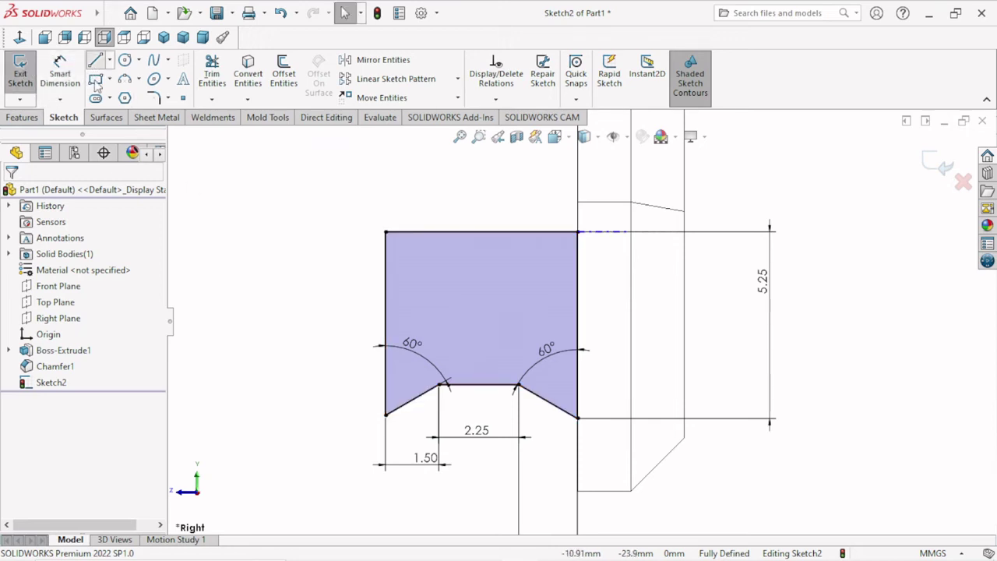
pyautogui.click(95, 60)
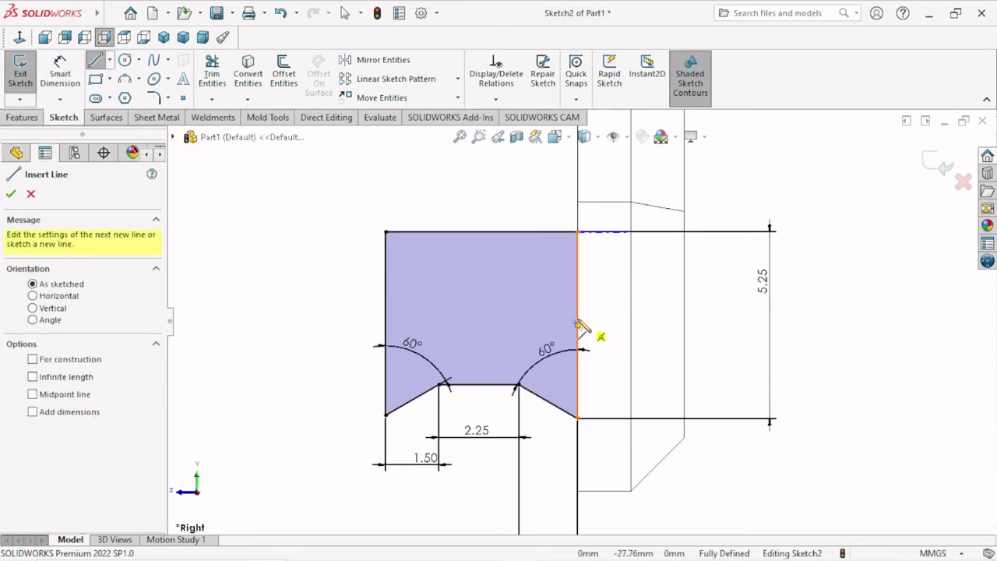
pyautogui.click(385, 324)
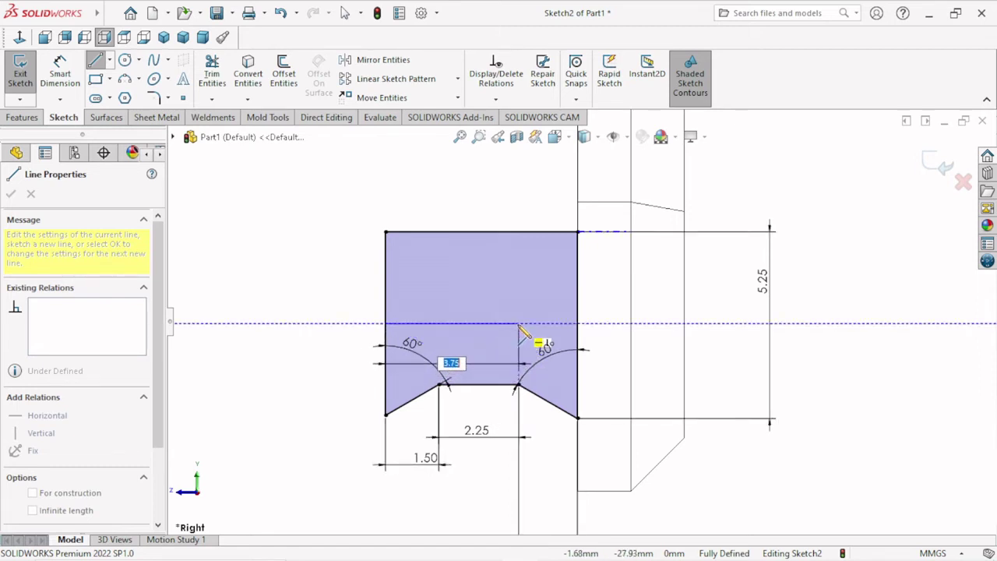
pyautogui.click(518, 324)
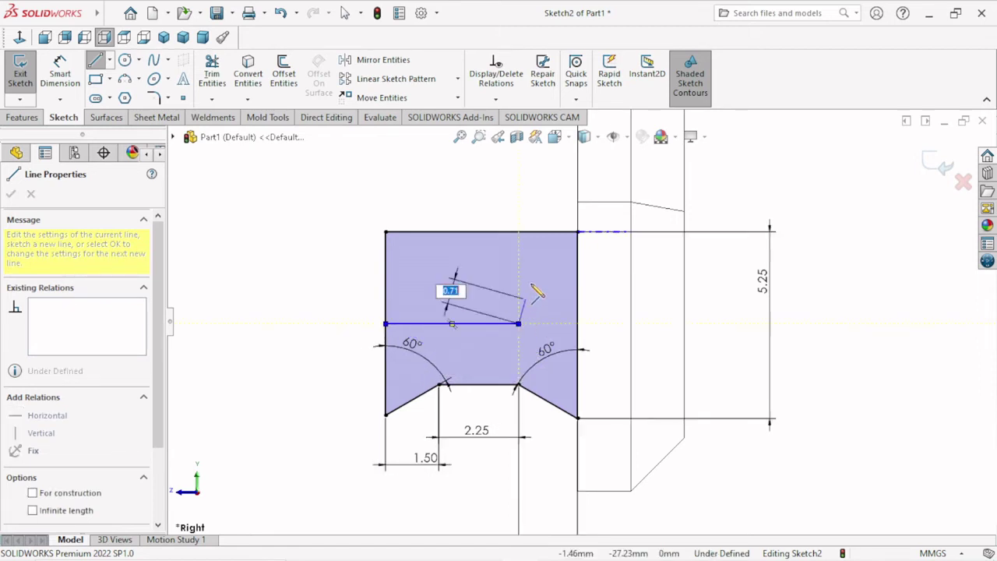
pyautogui.click(518, 231)
pyautogui.rightClick(528, 225)
pyautogui.click(527, 226)
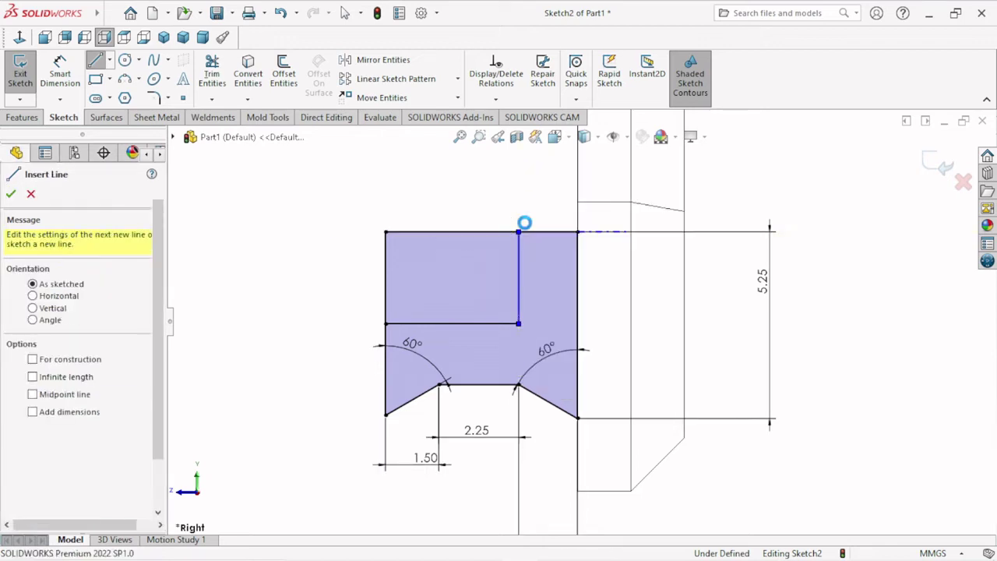
# Convert the profile's original top and left edges into construction lines.
pyautogui.click(440, 231)
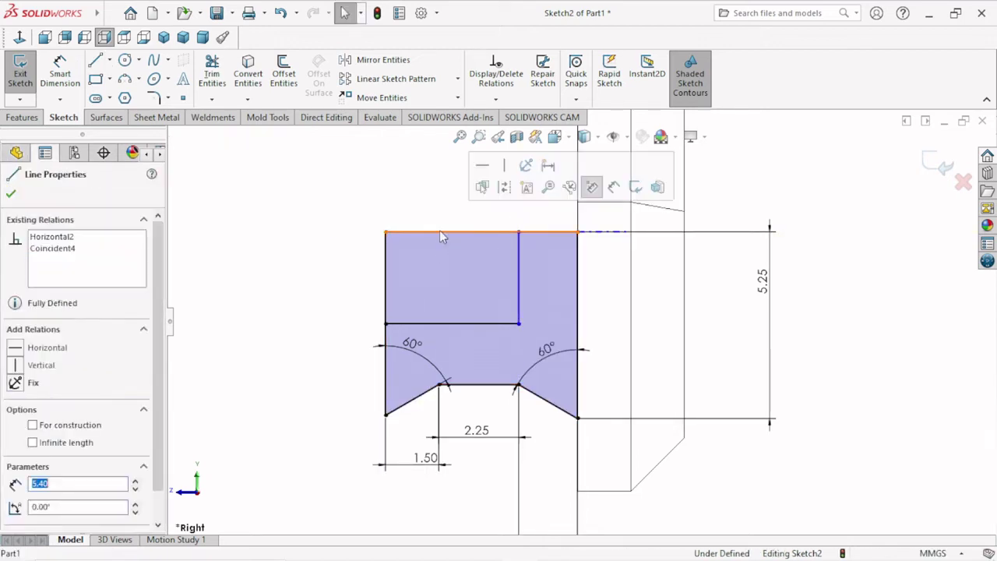
pyautogui.click(589, 184)
pyautogui.click(420, 271)
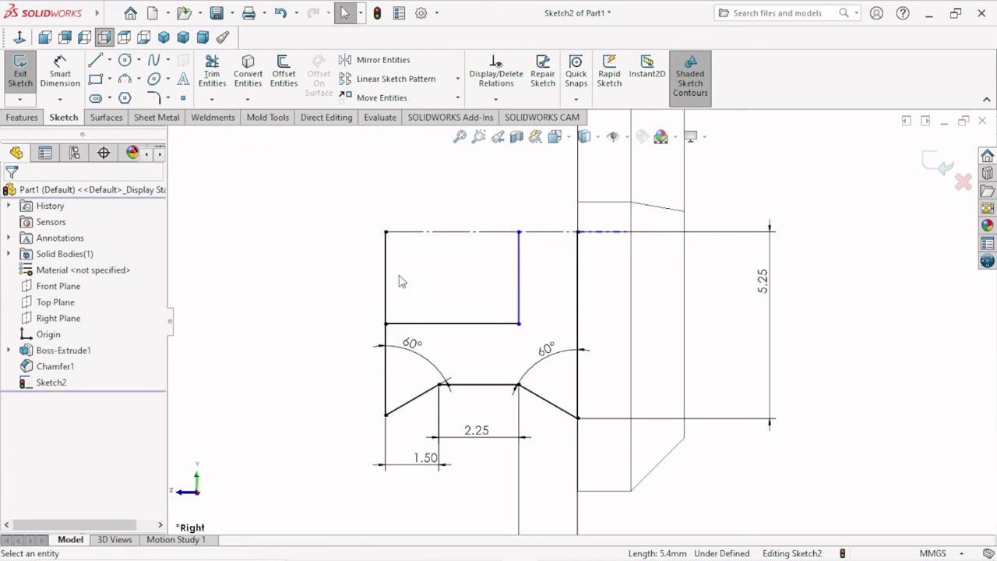
pyautogui.click(387, 289)
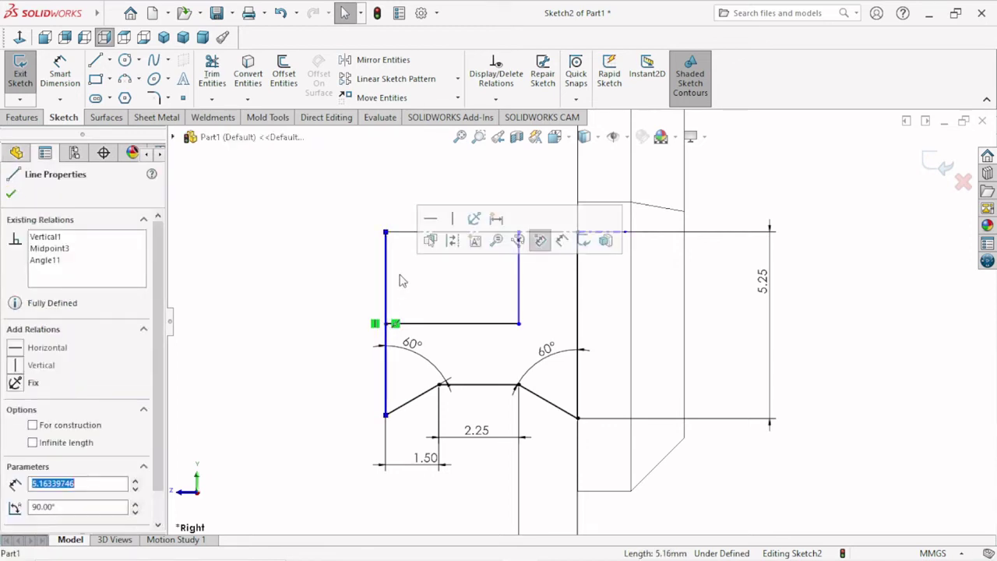
pyautogui.click(452, 241)
pyautogui.click(246, 352)
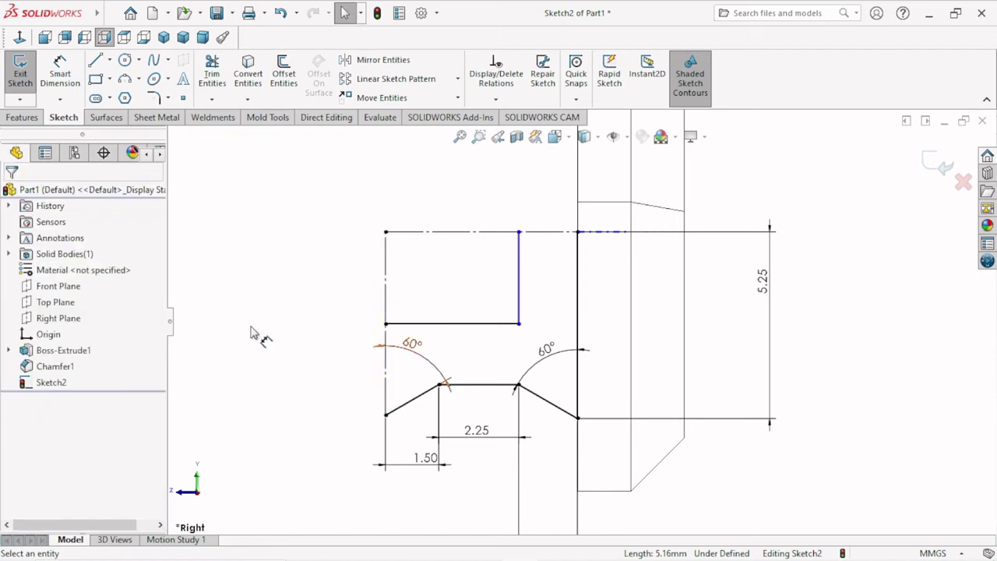
pyautogui.scroll(1, 421, 373)
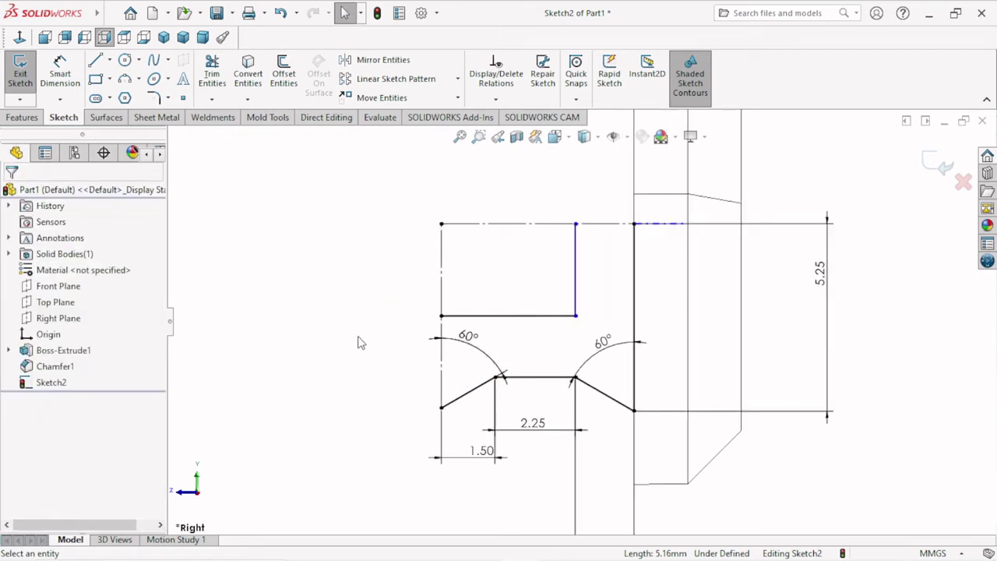
# Close the stepped profile with a top line to the right edge and a vertical line down to the chamfer corner.
pyautogui.click(96, 62)
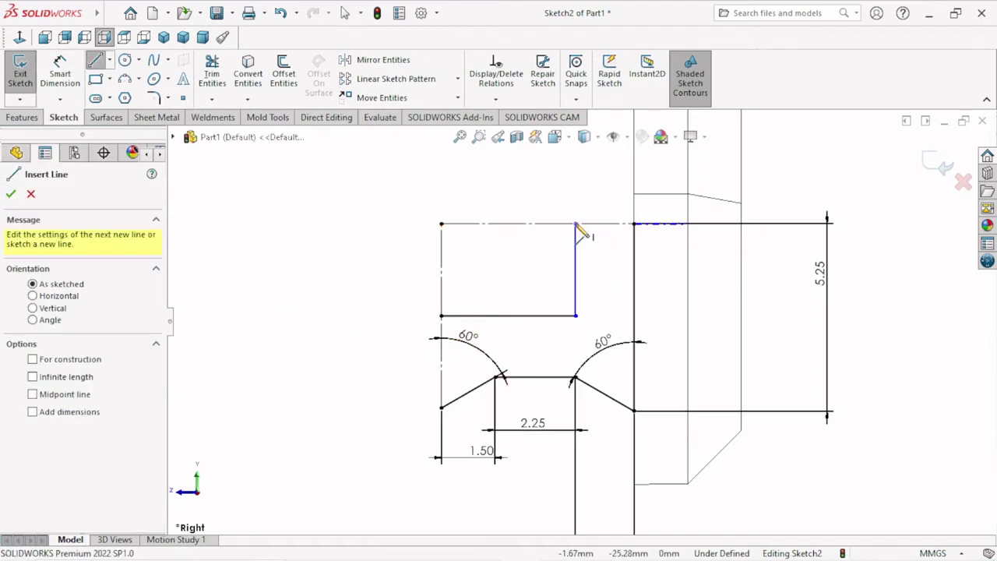
pyautogui.moveTo(576, 224); pyautogui.dragTo(633, 224)
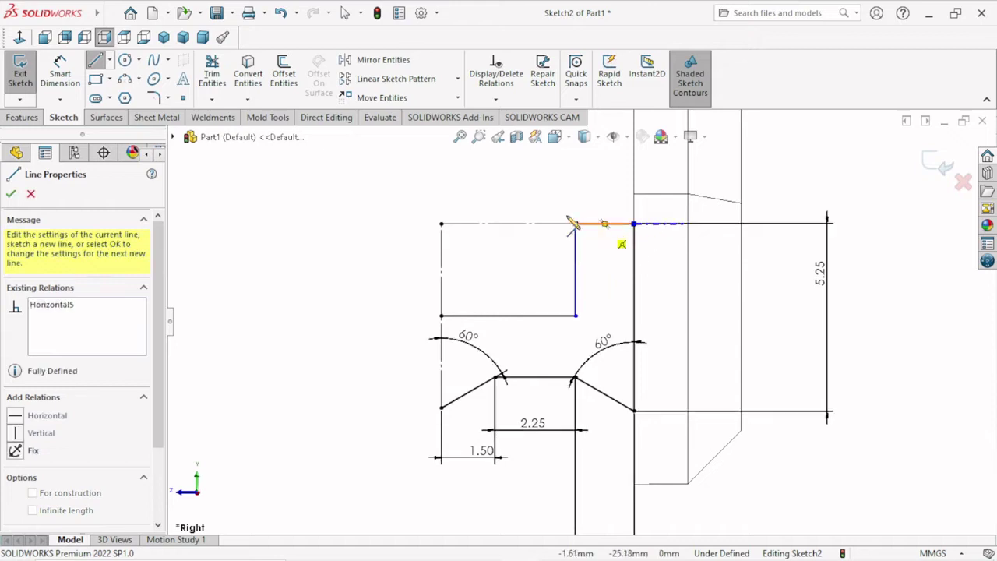
pyautogui.click(442, 316)
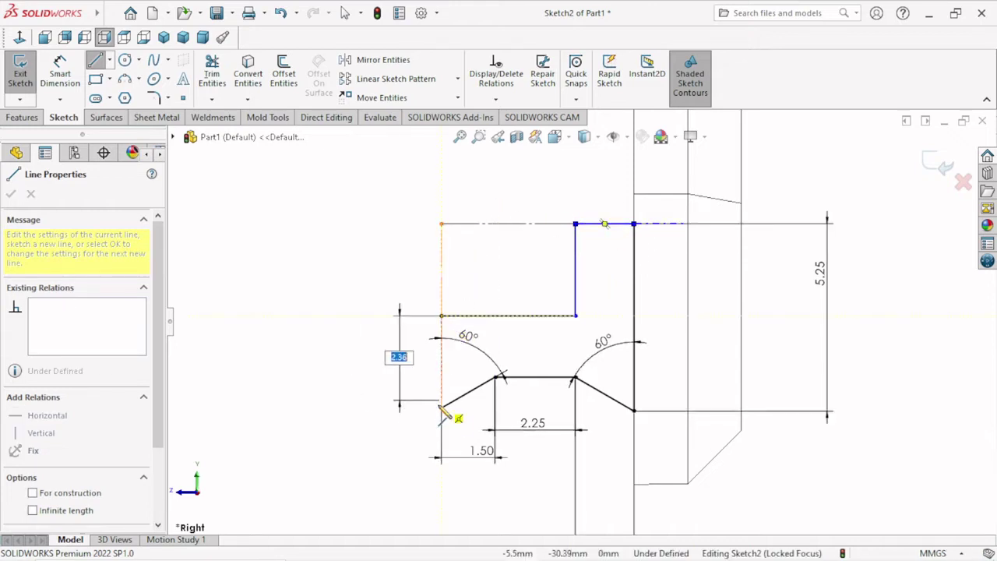
pyautogui.click(441, 406)
pyautogui.rightClick(377, 337)
pyautogui.click(377, 336)
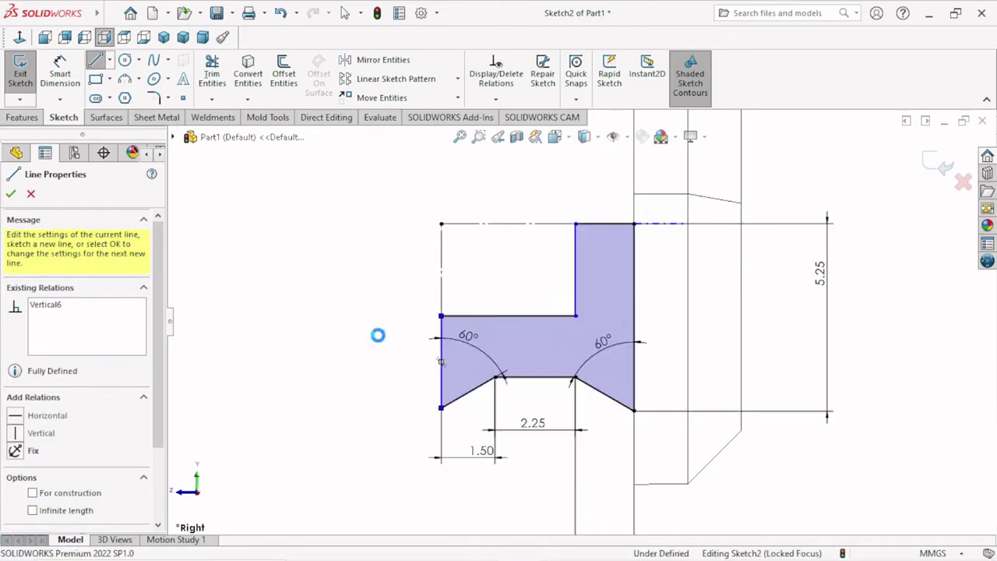
pyautogui.scroll(2, 522, 311)
pyautogui.scroll(-1, 525, 377)
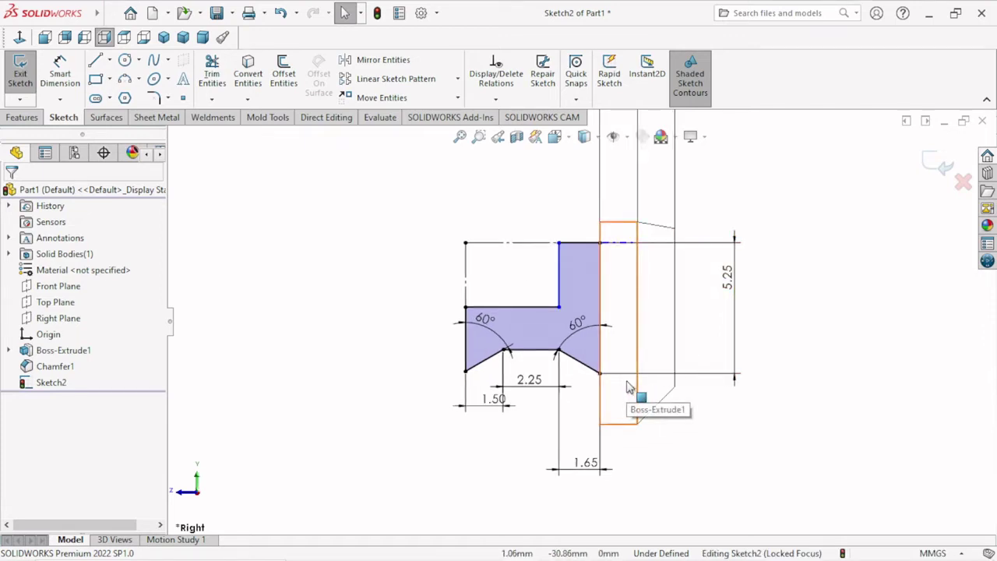
pyautogui.scroll(2, 580, 328)
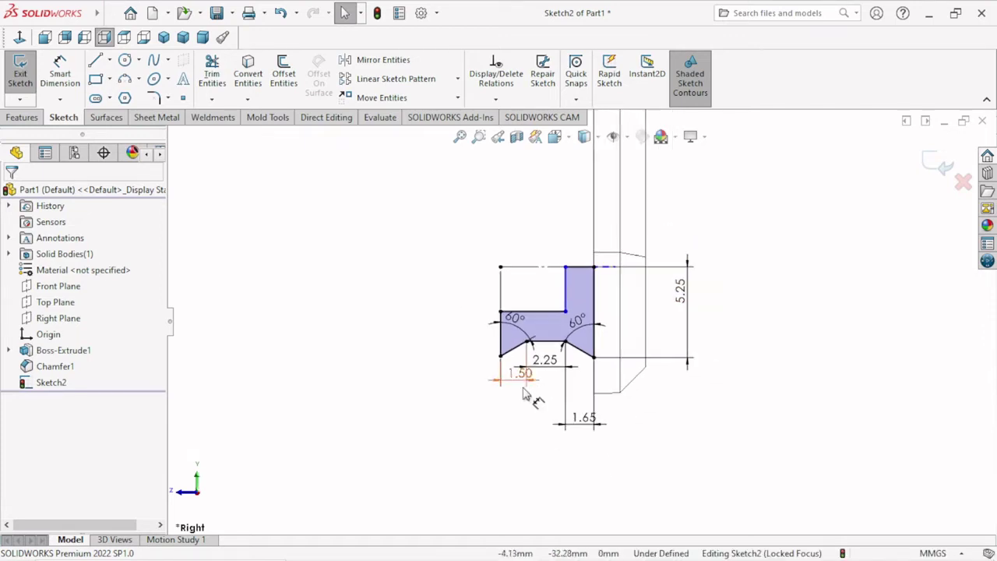
pyautogui.moveTo(526, 404); pyautogui.dragTo(561, 311, button='middle')
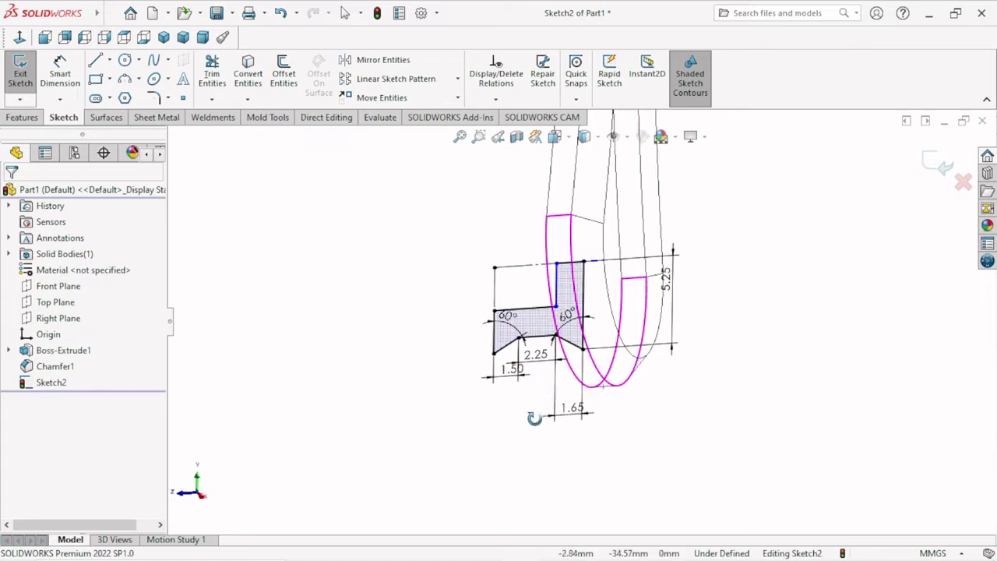
# Switch the model display from wireframe to shaded.
pyautogui.click(598, 138)
pyautogui.click(591, 170)
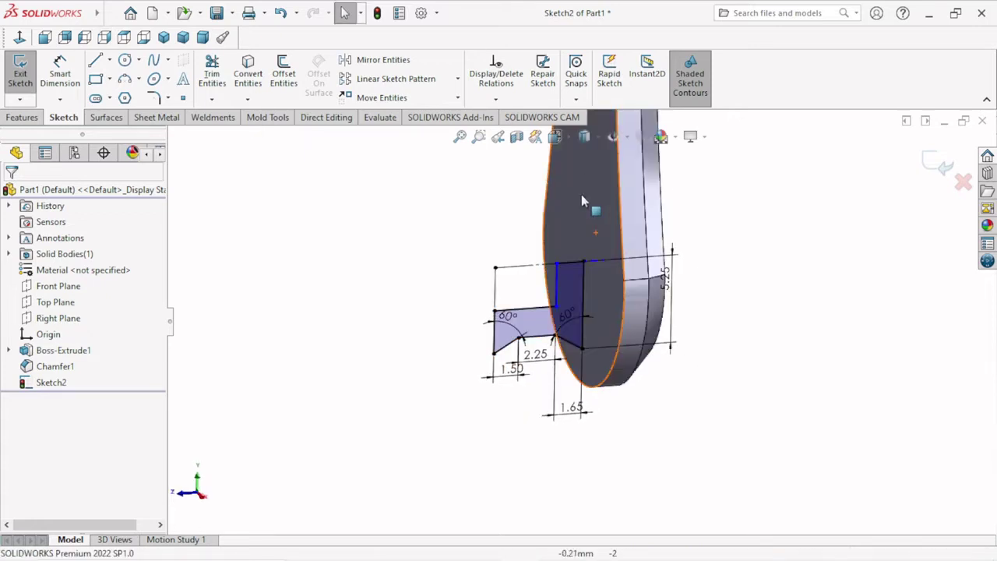
pyautogui.scroll(1, 589, 395)
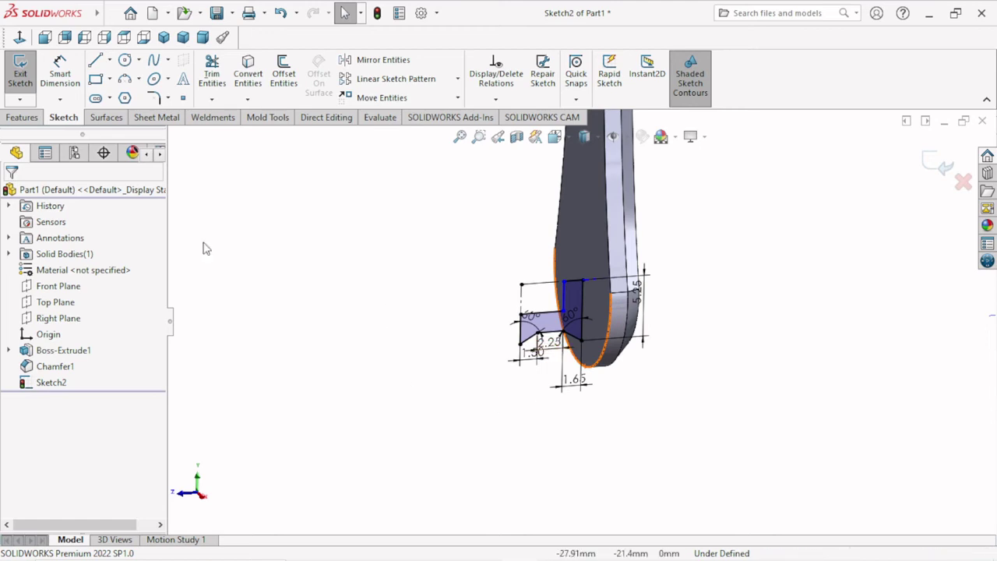
# Revolve Sketch2 360° about the top construction line to form the hub.
pyautogui.click(23, 118)
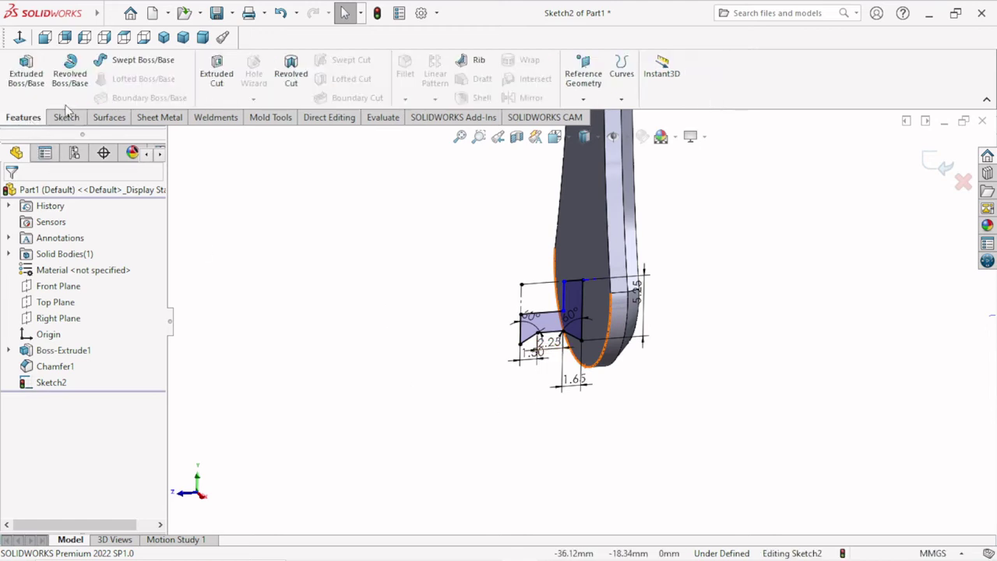
pyautogui.click(69, 74)
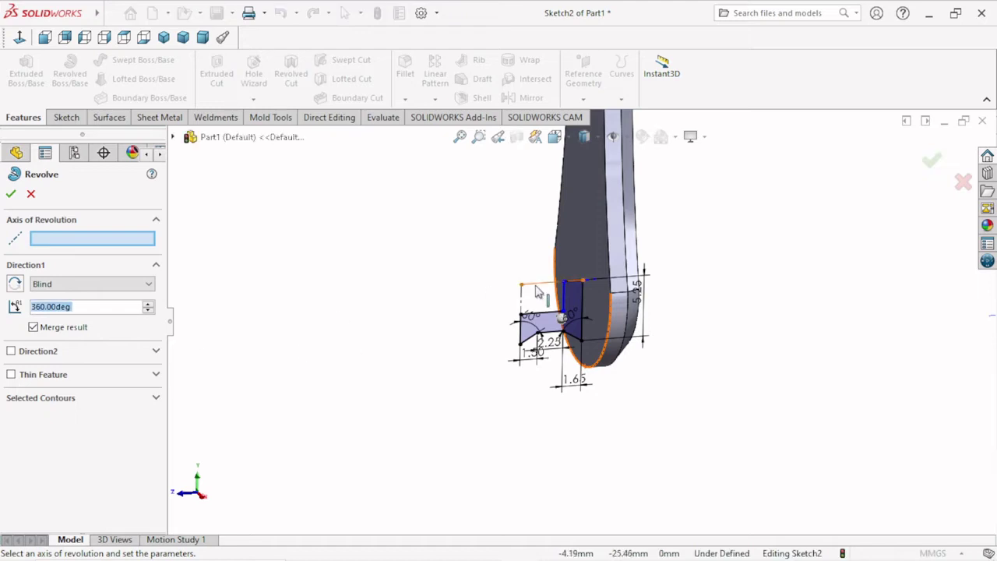
pyautogui.click(535, 286)
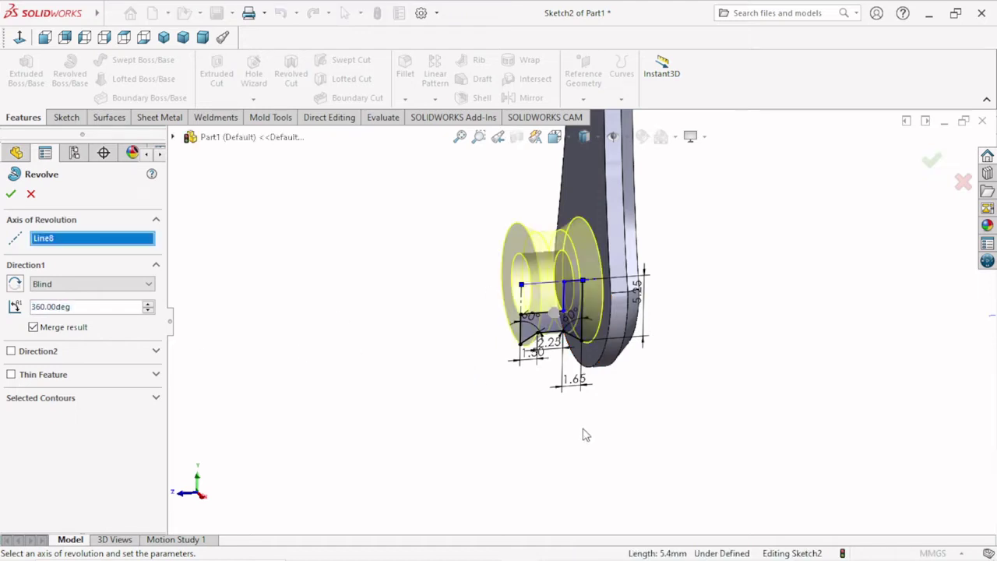
pyautogui.press('Left')
pyautogui.press('Left')
pyautogui.press('Left')
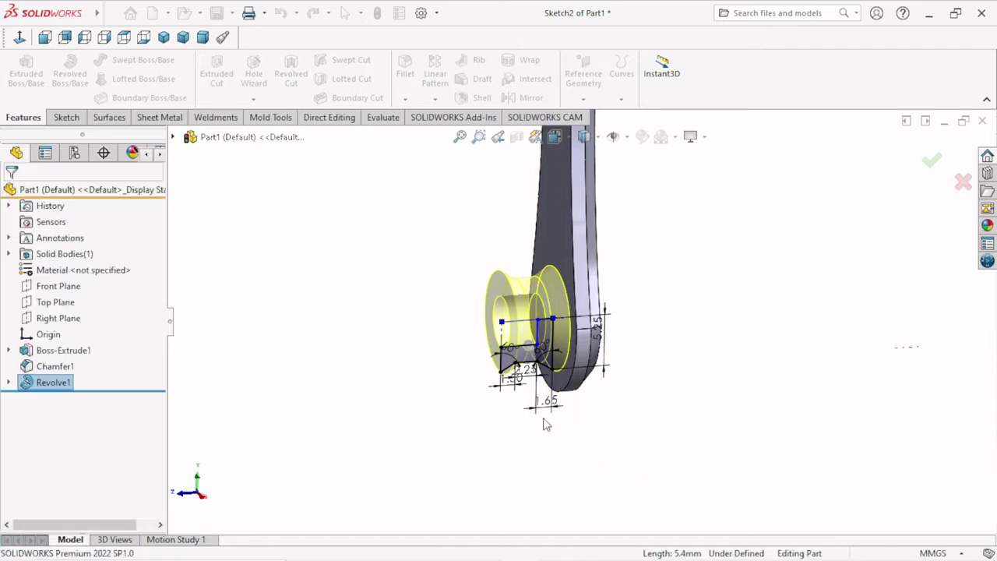
pyautogui.moveTo(674, 380)
pyautogui.mouseDown(button='middle')
pyautogui.moveTo(727, 356)
pyautogui.moveTo(694, 345)
pyautogui.moveTo(727, 365)
pyautogui.moveTo(714, 338)
pyautogui.moveTo(738, 351)
pyautogui.mouseUp(button='middle')
pyautogui.scroll(-3, 674, 292)
pyautogui.click(635, 386)
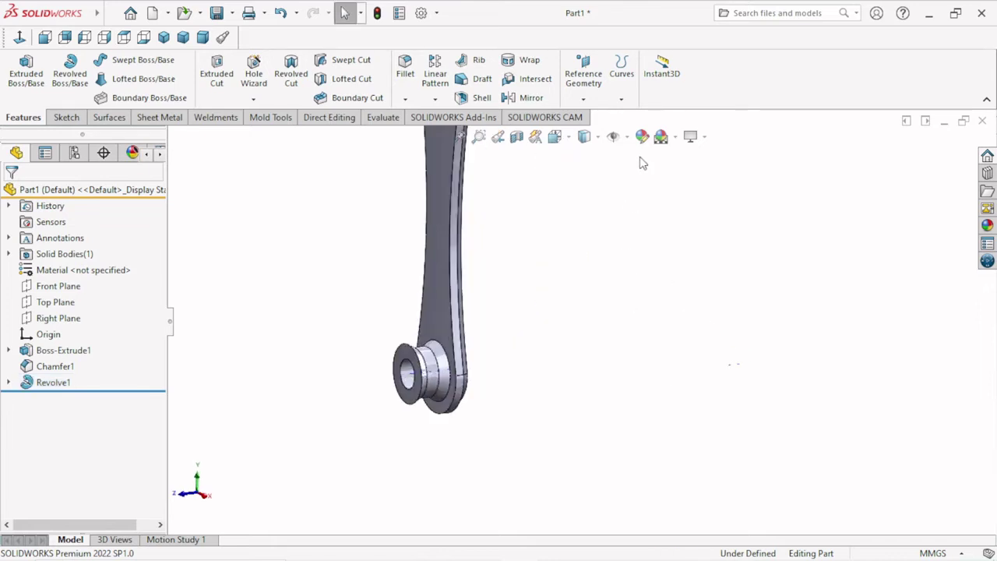
# Check the Hide/Show Items list, then orbit until the hub faces the viewer.
pyautogui.click(613, 136)
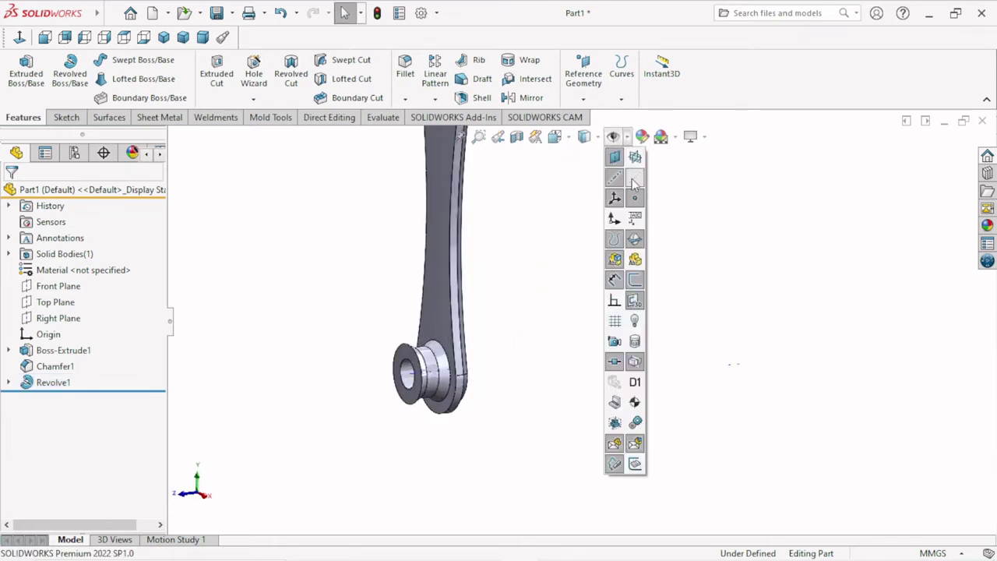
pyautogui.moveTo(423, 407); pyautogui.dragTo(418, 410, button='middle')
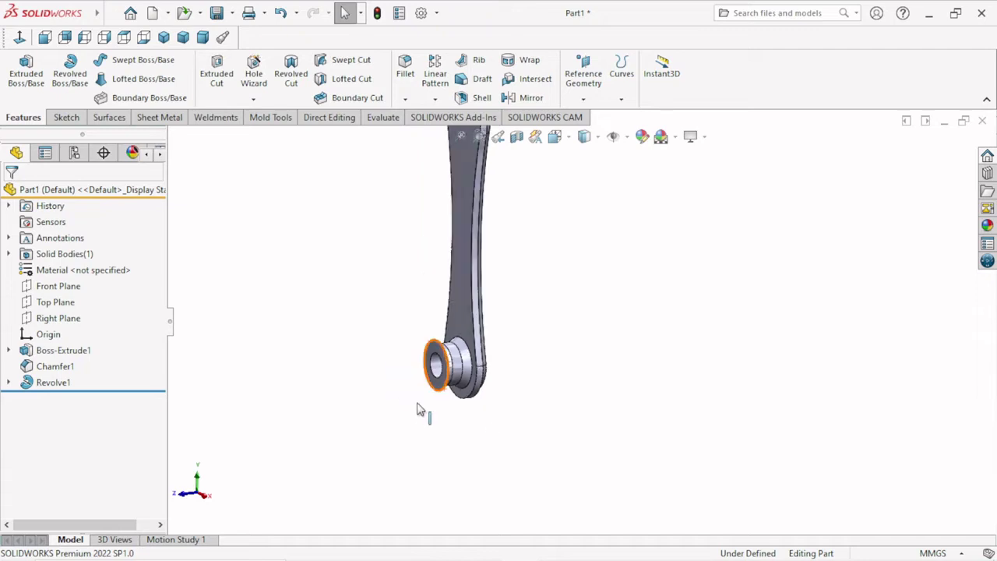
pyautogui.moveTo(639, 400)
pyautogui.mouseDown(button='middle')
pyautogui.moveTo(512, 409)
pyautogui.moveTo(623, 371)
pyautogui.mouseUp(button='middle')
pyautogui.scroll(-3, 485, 396)
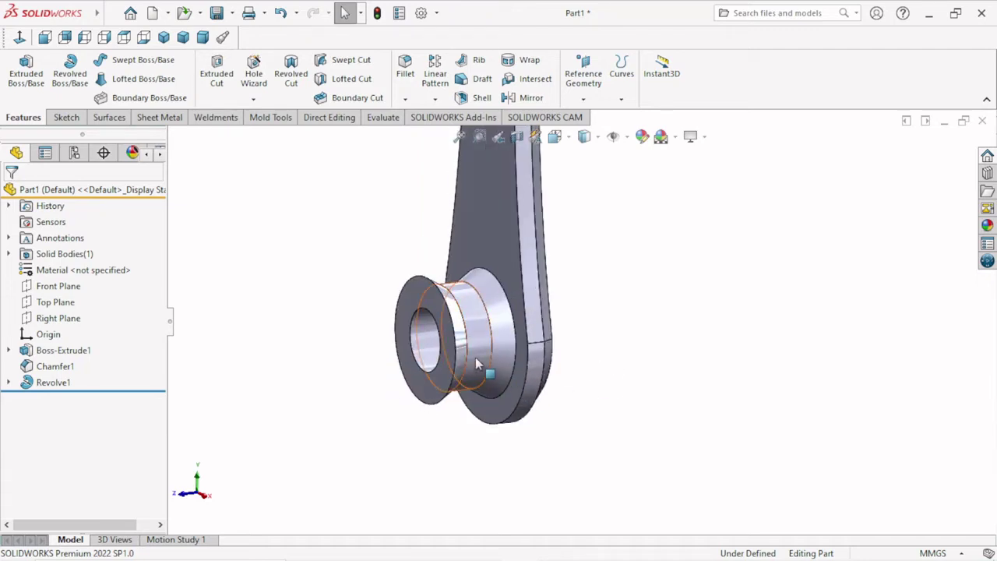
pyautogui.moveTo(425, 424); pyautogui.dragTo(444, 314, button='middle')
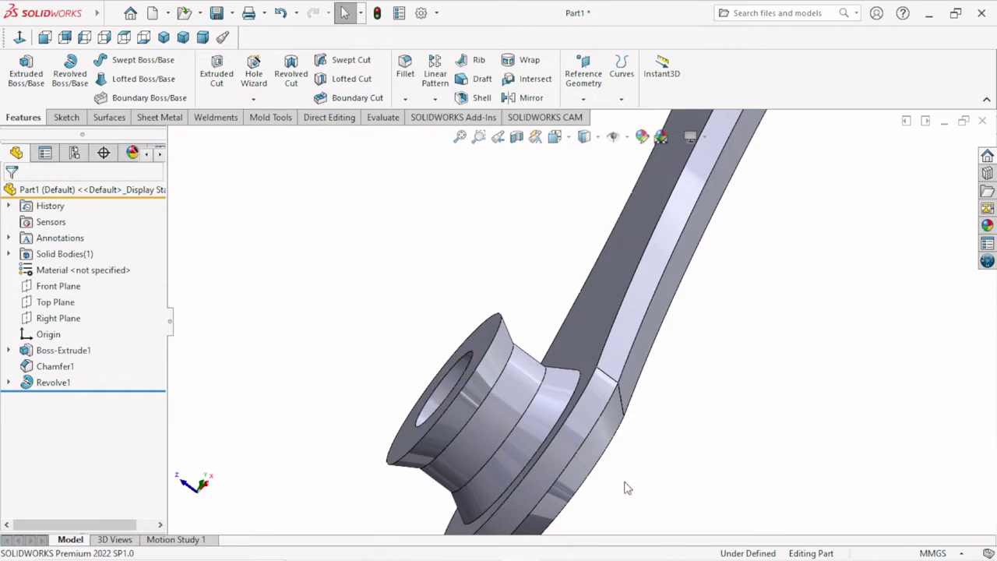
pyautogui.moveTo(626, 485)
pyautogui.mouseDown(button='middle')
pyautogui.moveTo(692, 431)
pyautogui.moveTo(709, 463)
pyautogui.mouseUp(button='middle')
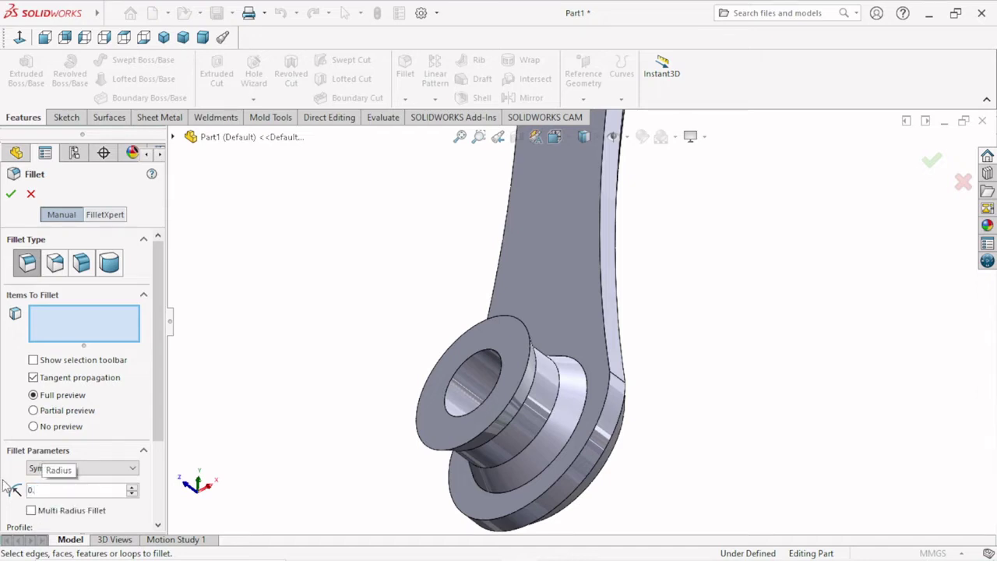
# Fillet the hub's front outer edge at 0.4 mm radius, then start a chamfer.
pyautogui.write('40mm')
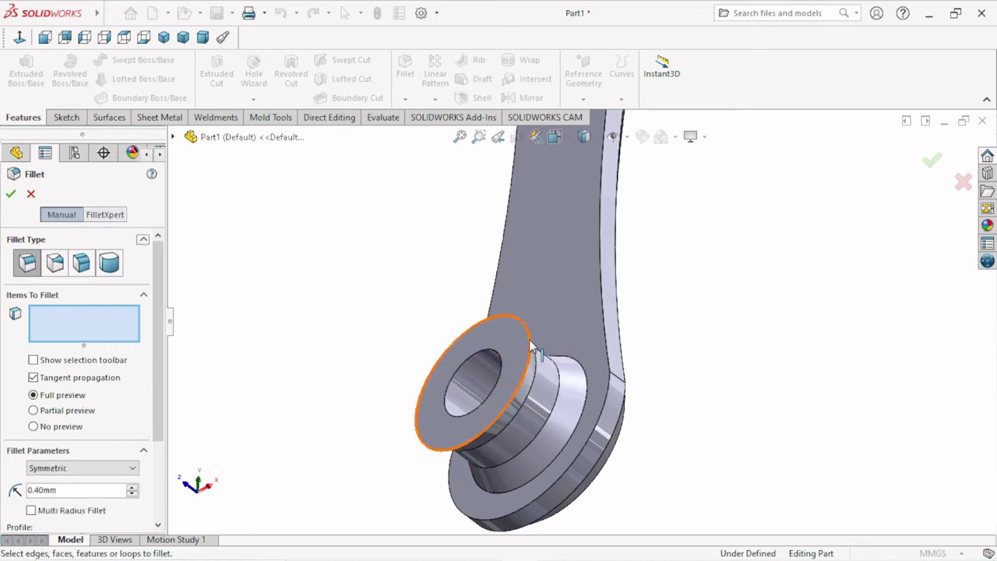
pyautogui.click(530, 345)
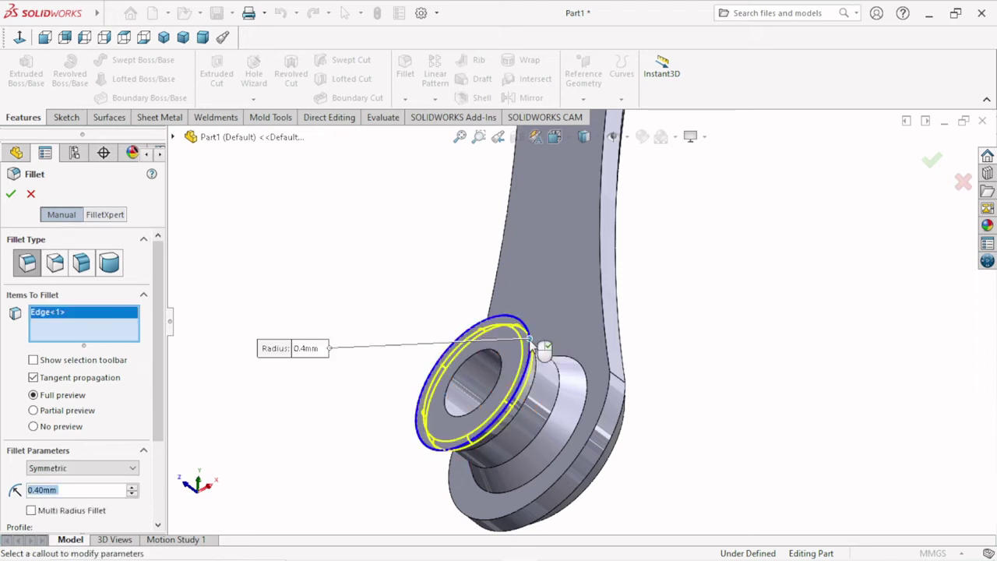
pyautogui.click(11, 194)
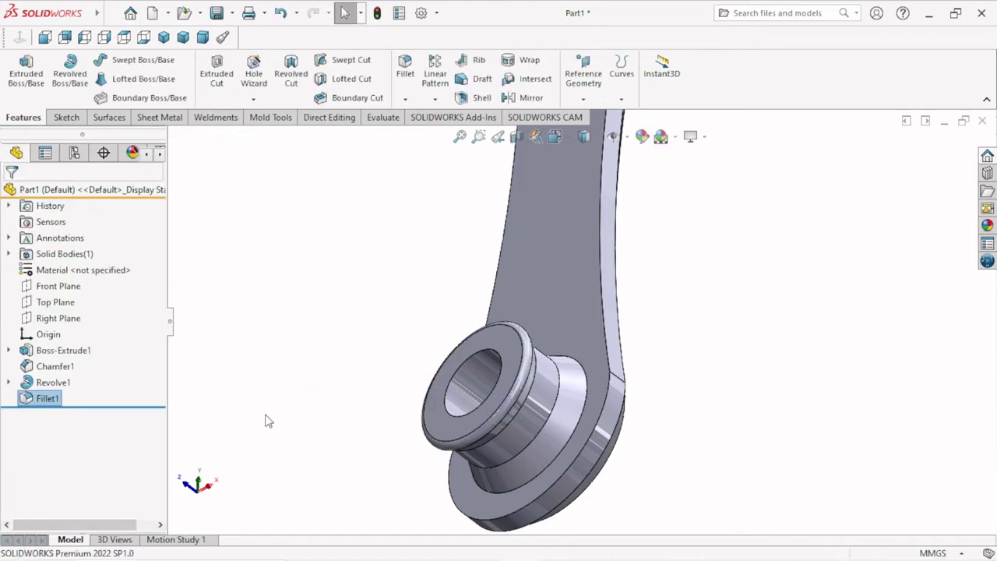
pyautogui.click(405, 98)
pyautogui.click(434, 134)
pyautogui.write('1.5')
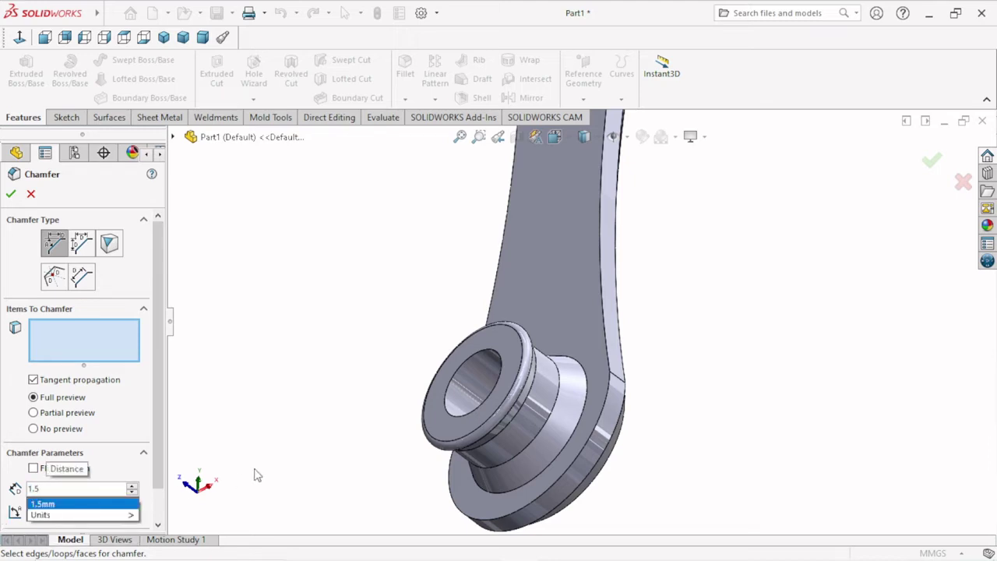
# Chamfer the hub's inner bore edge at 1.5 mm × 45°, then orbit to inspect it.
pyautogui.click(459, 404)
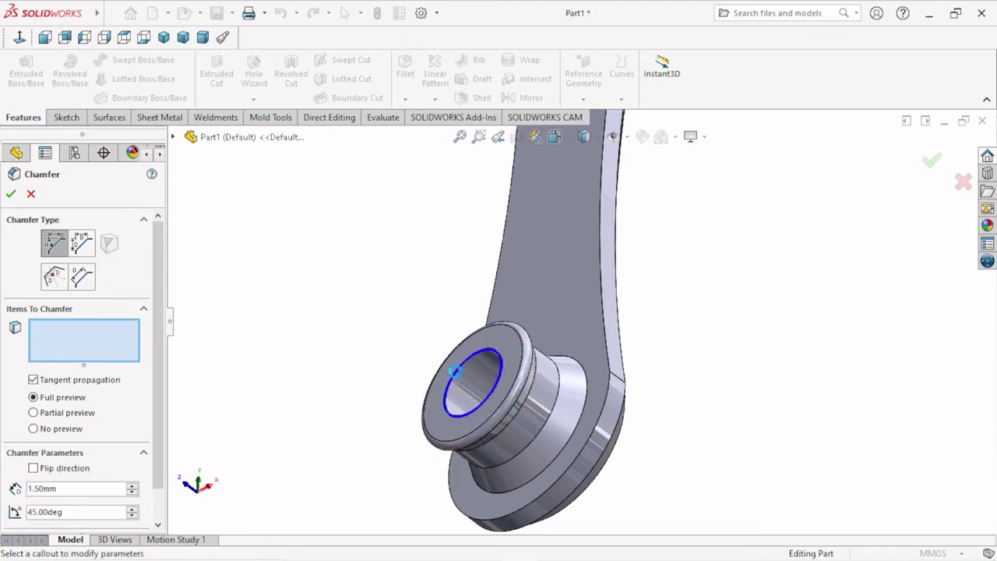
pyautogui.click(10, 195)
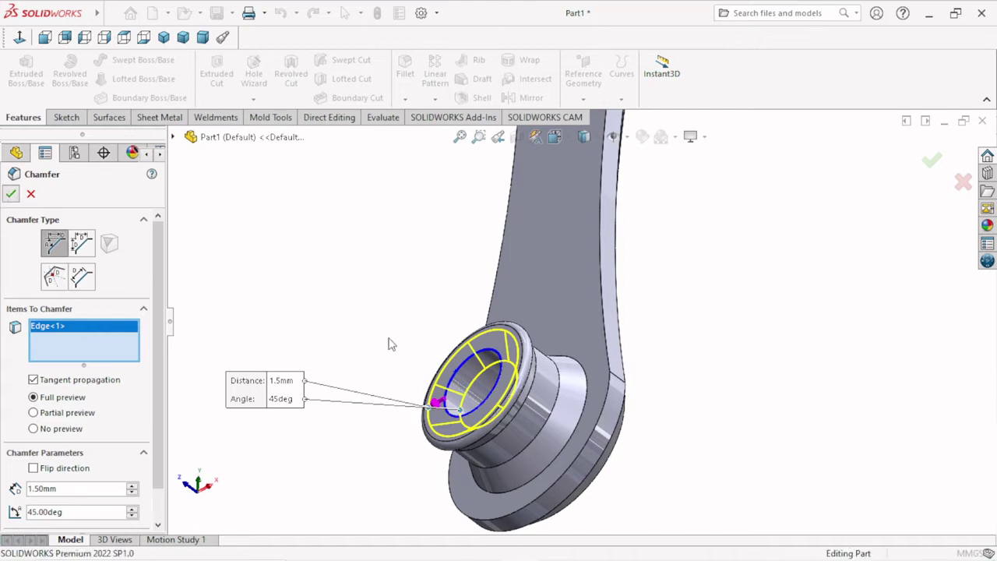
pyautogui.moveTo(445, 393)
pyautogui.mouseDown(button='middle')
pyautogui.moveTo(503, 285)
pyautogui.moveTo(526, 371)
pyautogui.mouseUp(button='middle')
pyautogui.scroll(-3, 527, 370)
pyautogui.scroll(5, 527, 371)
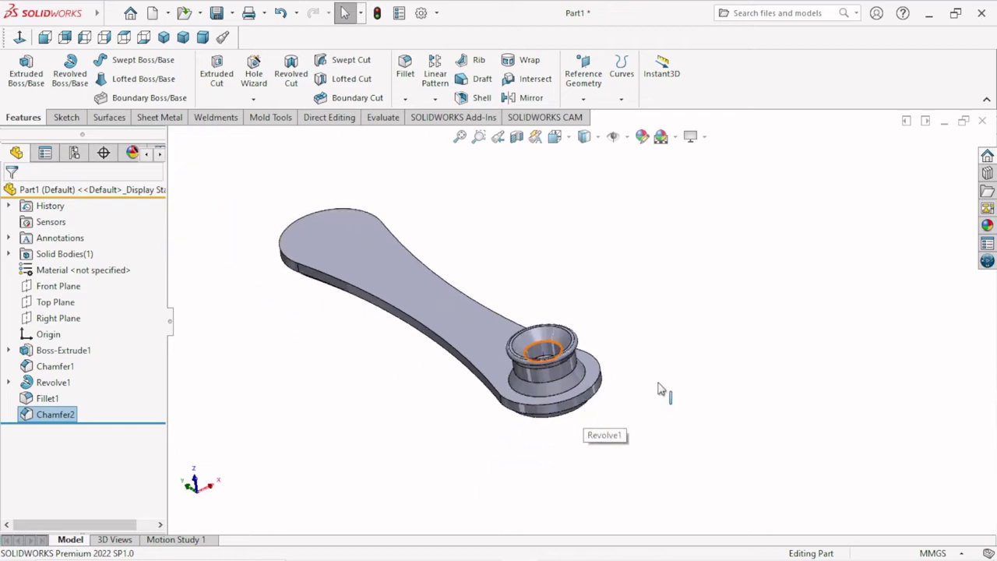
pyautogui.moveTo(660, 391)
pyautogui.mouseDown(button='middle')
pyautogui.moveTo(628, 403)
pyautogui.moveTo(618, 376)
pyautogui.moveTo(559, 404)
pyautogui.mouseUp(button='middle')
pyautogui.scroll(-2, 443, 375)
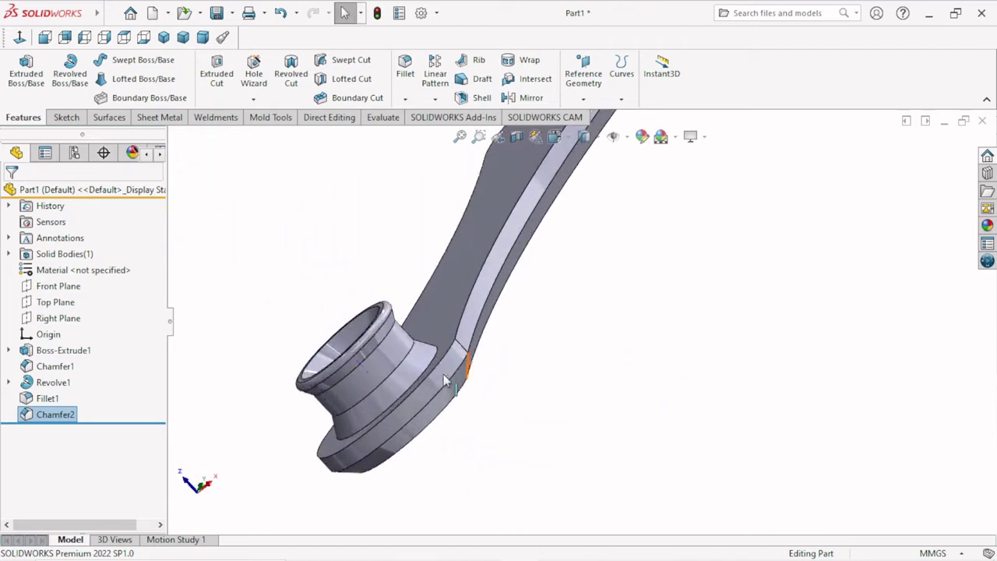
pyautogui.click(576, 439)
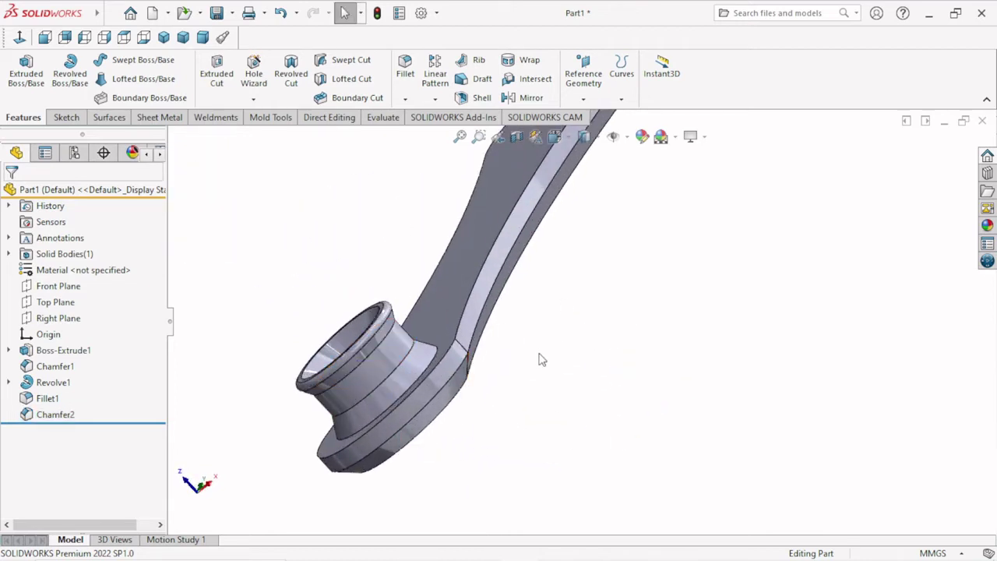
pyautogui.scroll(1, 456, 416)
pyautogui.scroll(-2, 537, 361)
pyautogui.scroll(1, 585, 371)
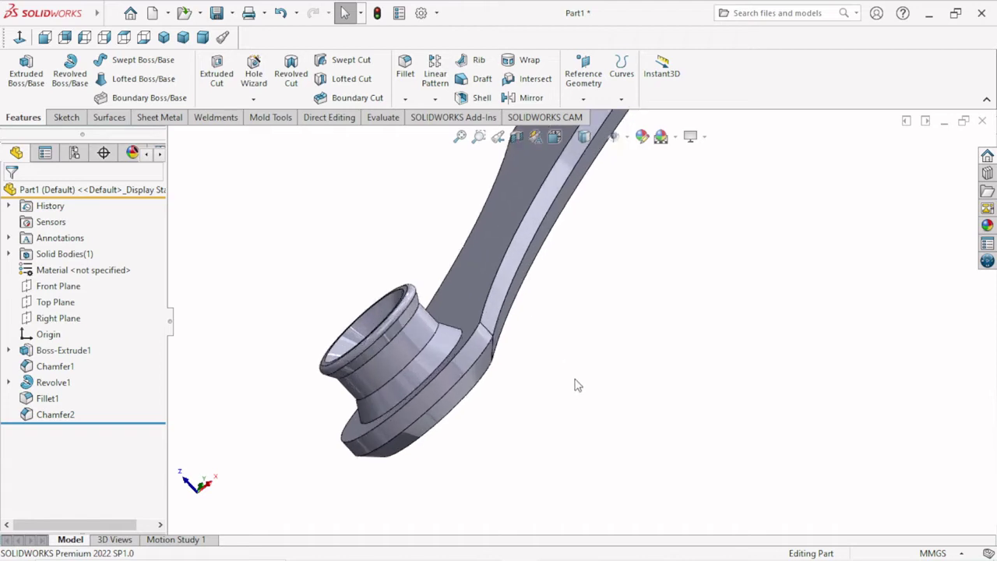
pyautogui.scroll(1, 547, 404)
# Start Sketch3 on the Right Plane viewed normal-to, zoomed in, with Centerline active.
pyautogui.click(58, 318)
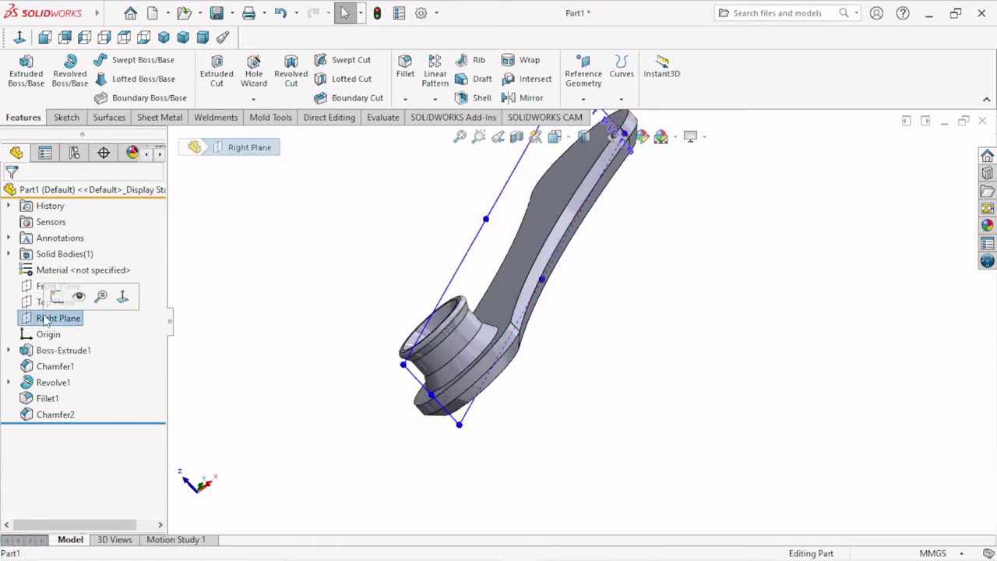
pyautogui.click(47, 296)
pyautogui.click(20, 37)
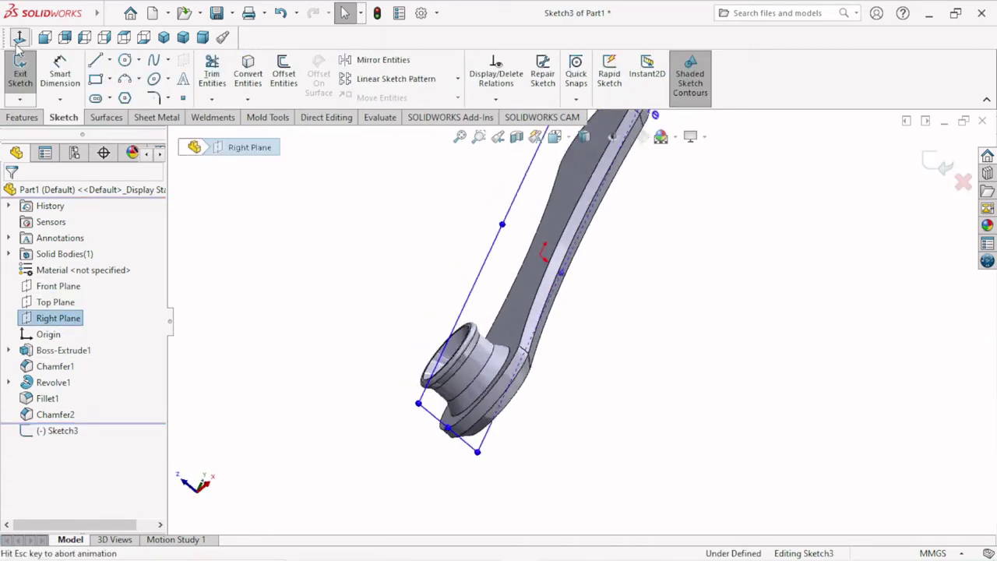
pyautogui.scroll(-1, 589, 485)
pyautogui.scroll(-2, 567, 467)
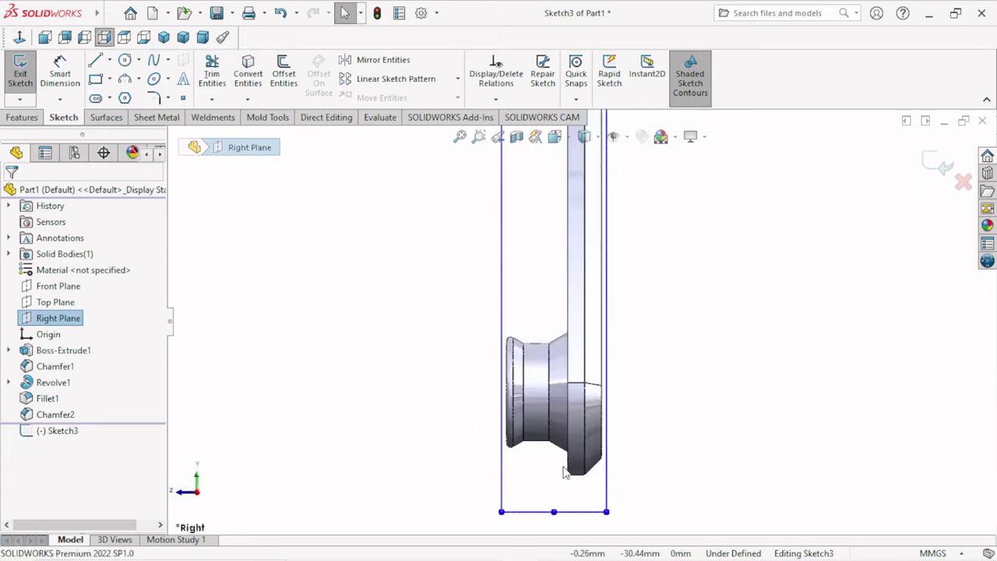
pyautogui.scroll(-2, 566, 459)
pyautogui.scroll(-1, 572, 451)
pyautogui.scroll(-1, 568, 456)
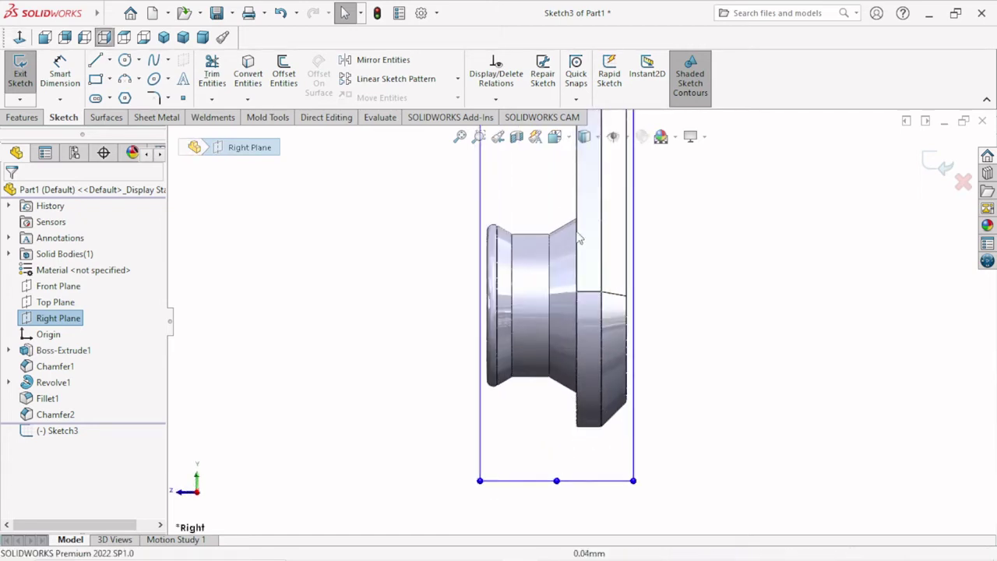
pyautogui.scroll(-1, 561, 460)
pyautogui.click(109, 60)
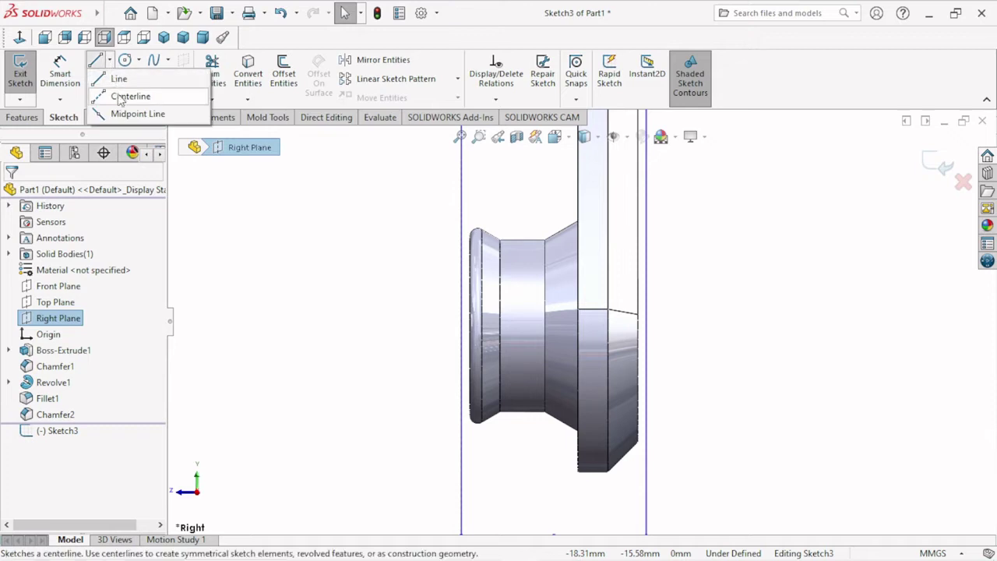
pyautogui.click(128, 95)
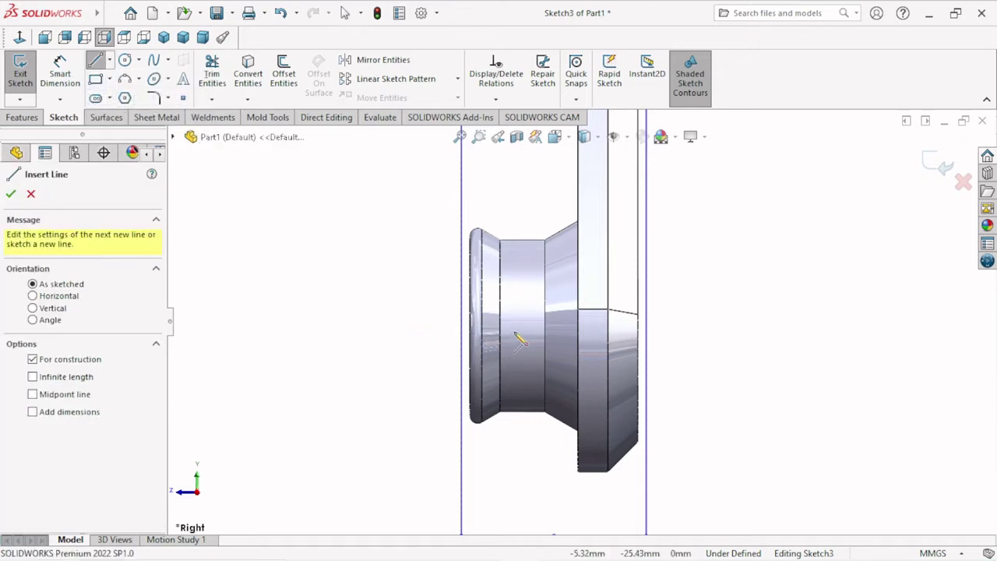
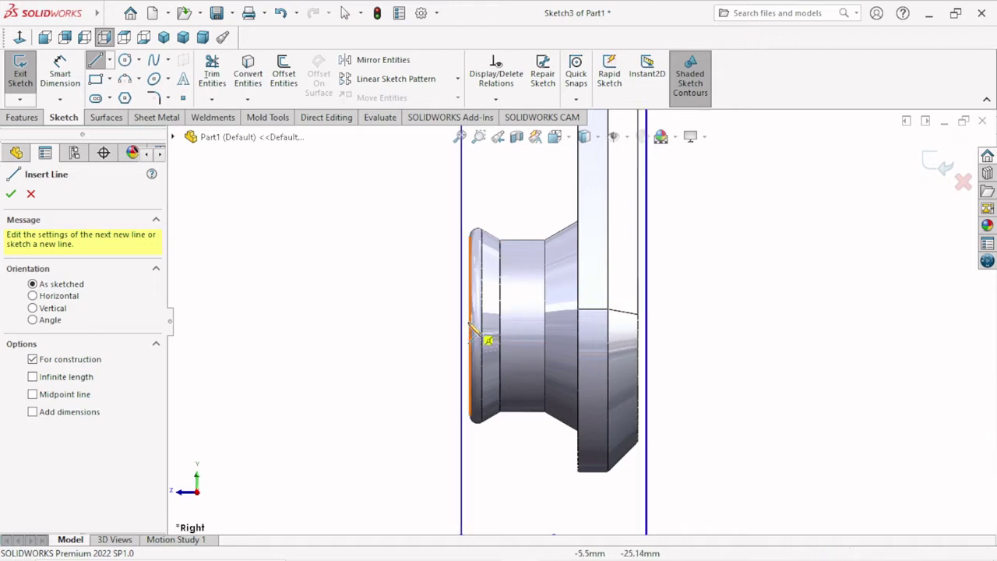
# Draw a horizontal centerline from the part's left edge to its inner face.
pyautogui.click(468, 325)
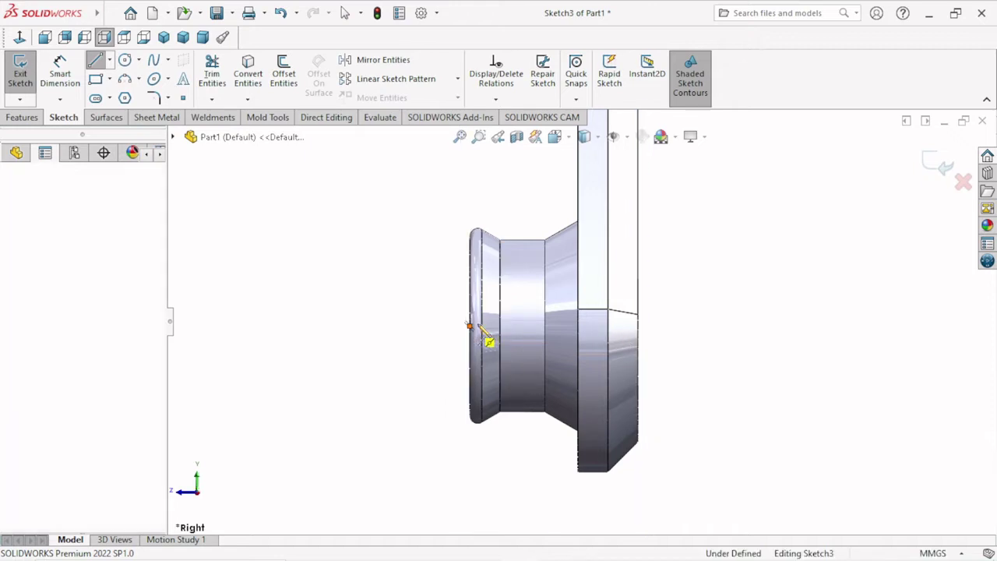
pyautogui.click(578, 326)
pyautogui.rightClick(676, 266)
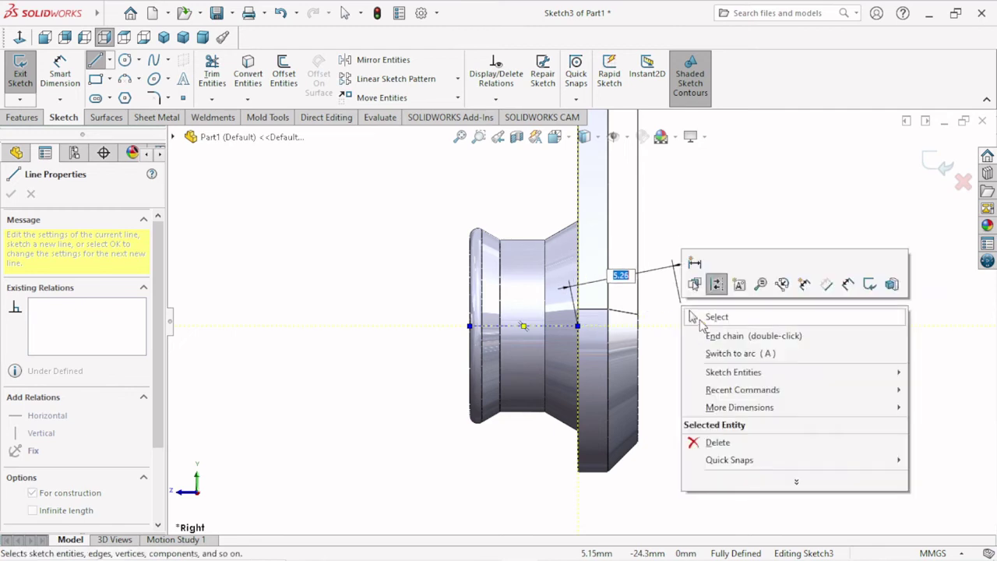
pyautogui.click(693, 317)
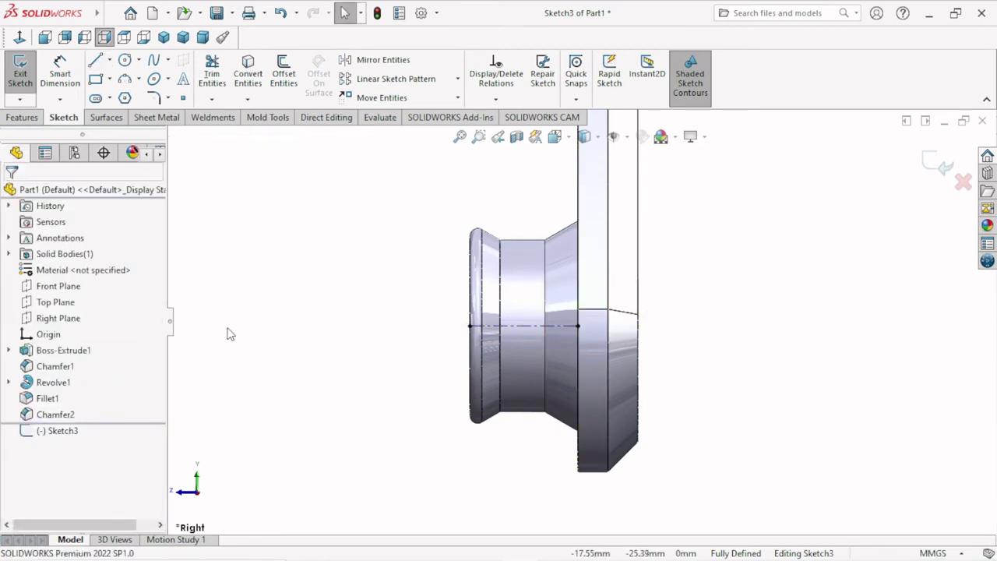
pyautogui.scroll(-2, 618, 358)
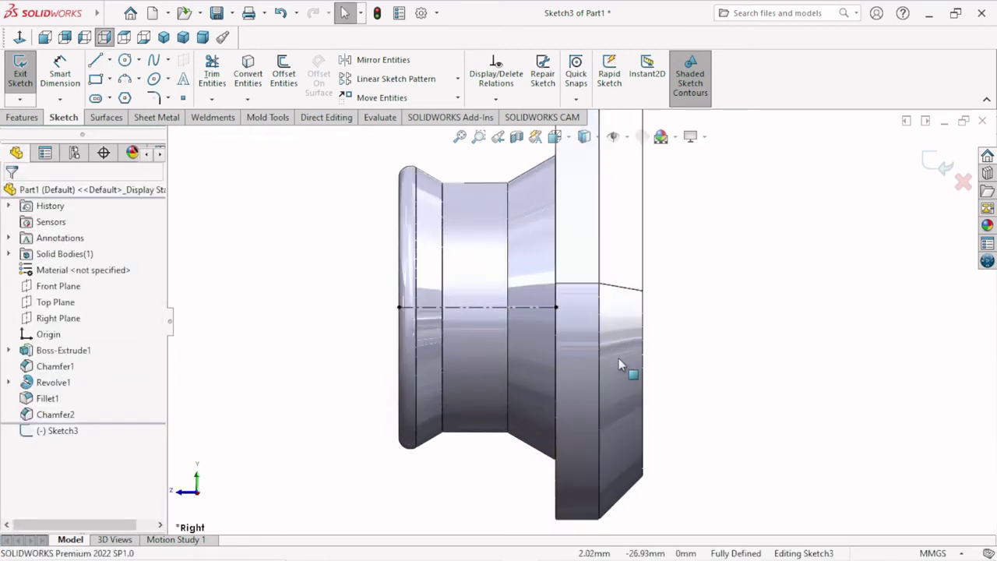
pyautogui.scroll(-2, 618, 357)
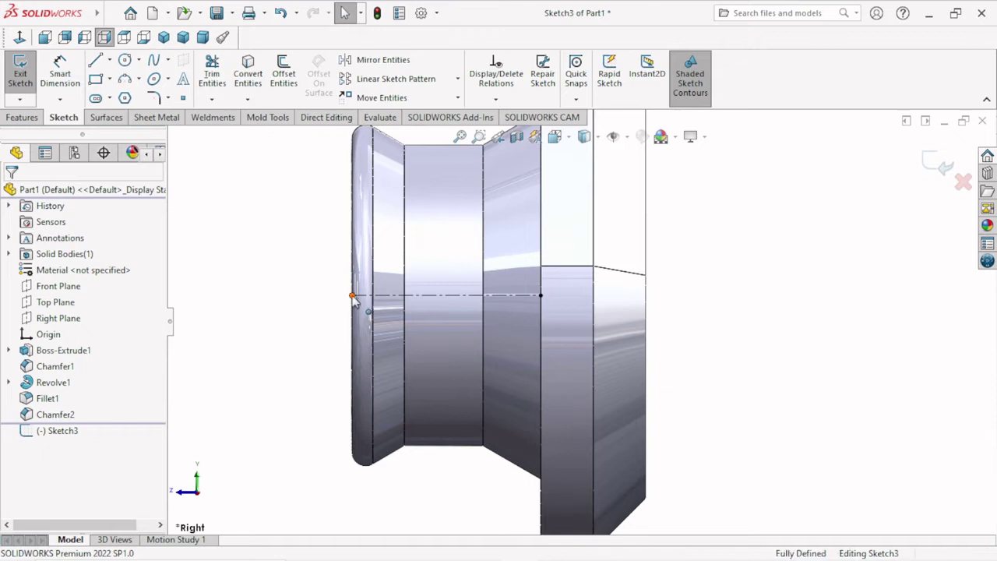
pyautogui.moveTo(352, 296); pyautogui.dragTo(192, 306)
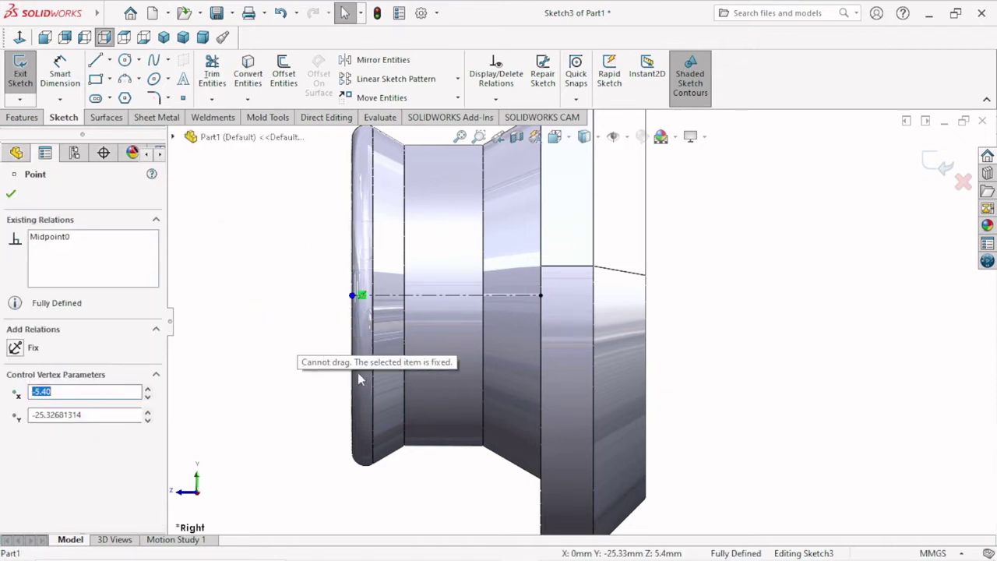
pyautogui.scroll(3, 532, 312)
pyautogui.scroll(-3, 495, 297)
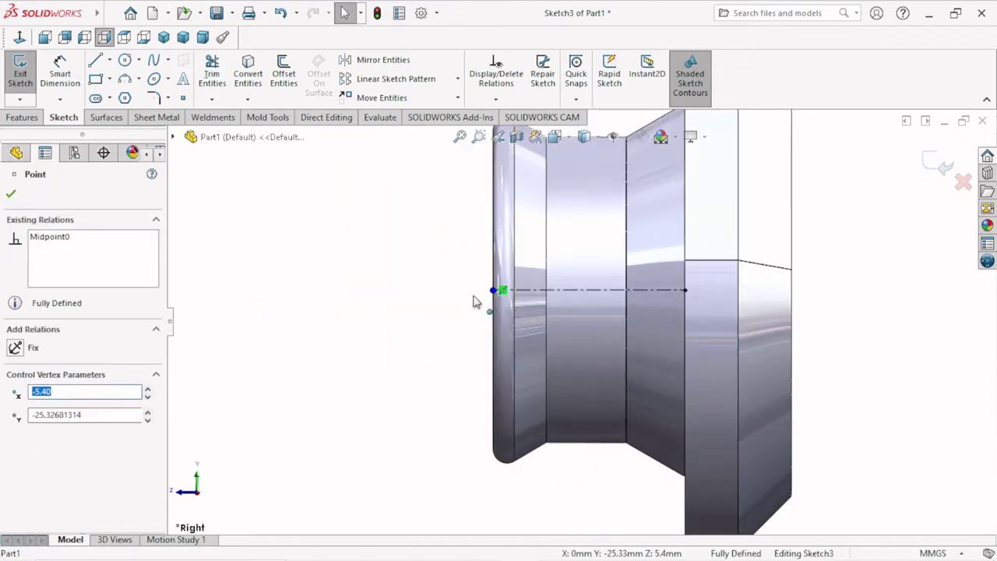
# Delete the left endpoint's Midpoint relation and stretch the centerline well past the part's left end.
pyautogui.click(500, 292)
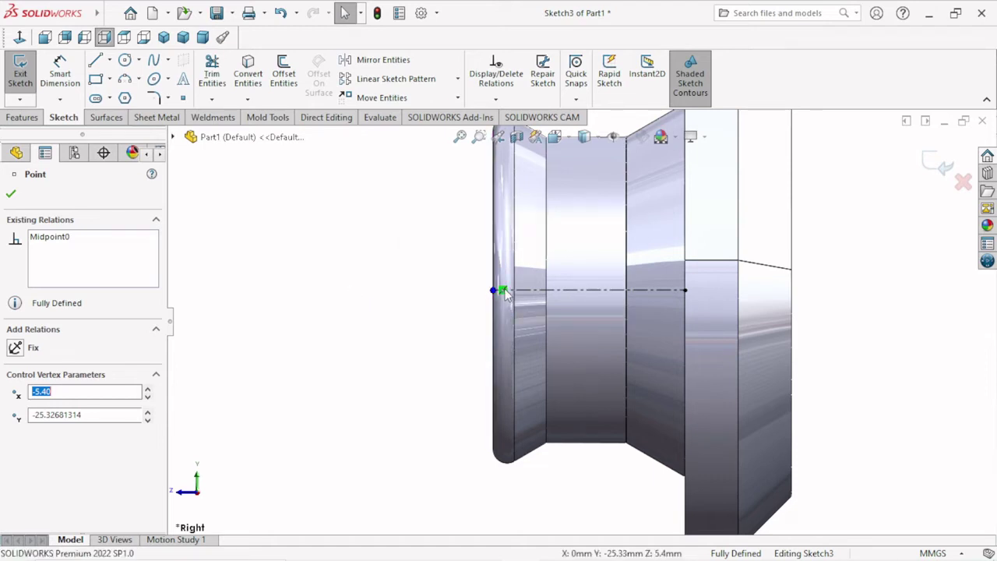
pyautogui.rightClick(502, 291)
pyautogui.click(553, 462)
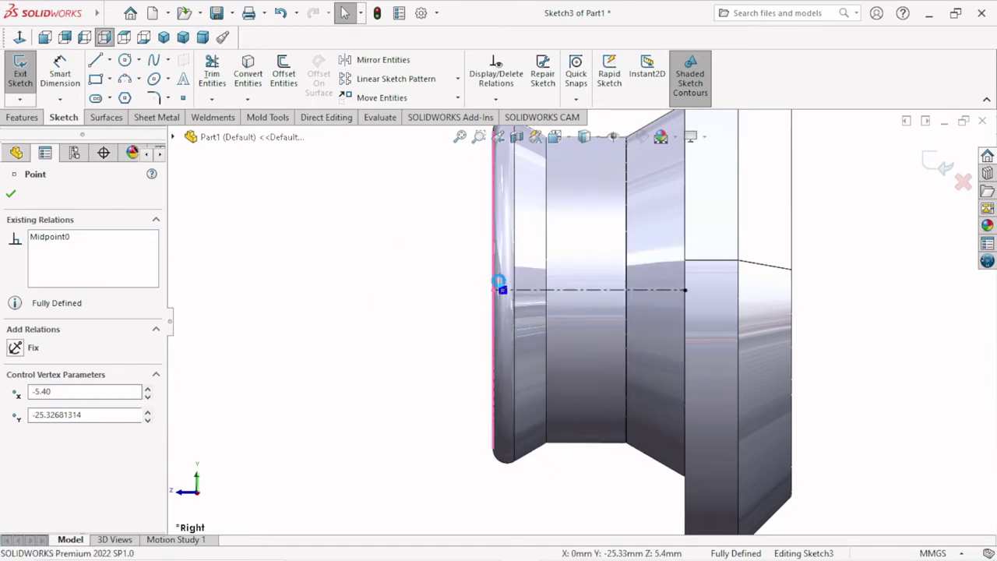
pyautogui.click(493, 291)
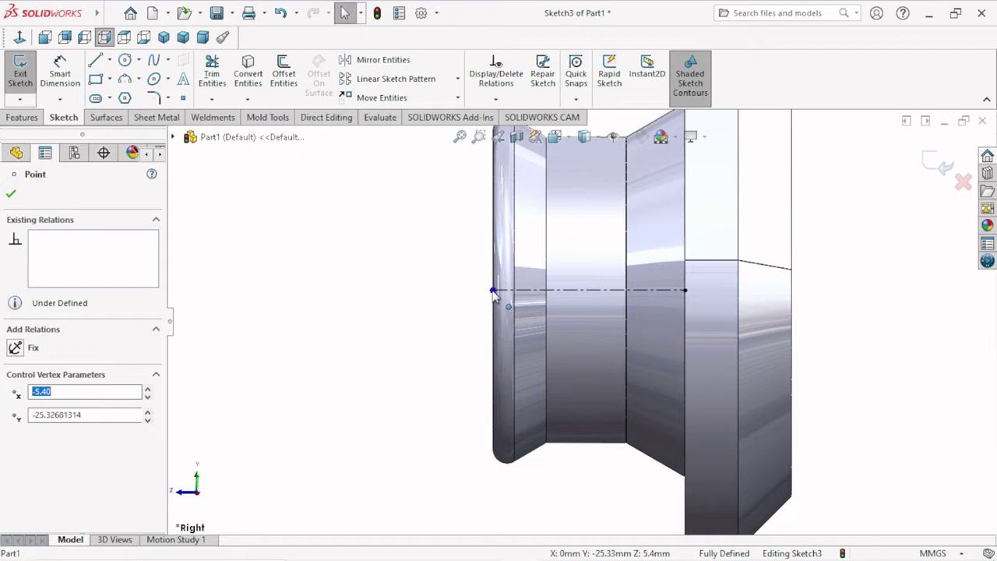
pyautogui.moveTo(310, 290); pyautogui.dragTo(260, 320)
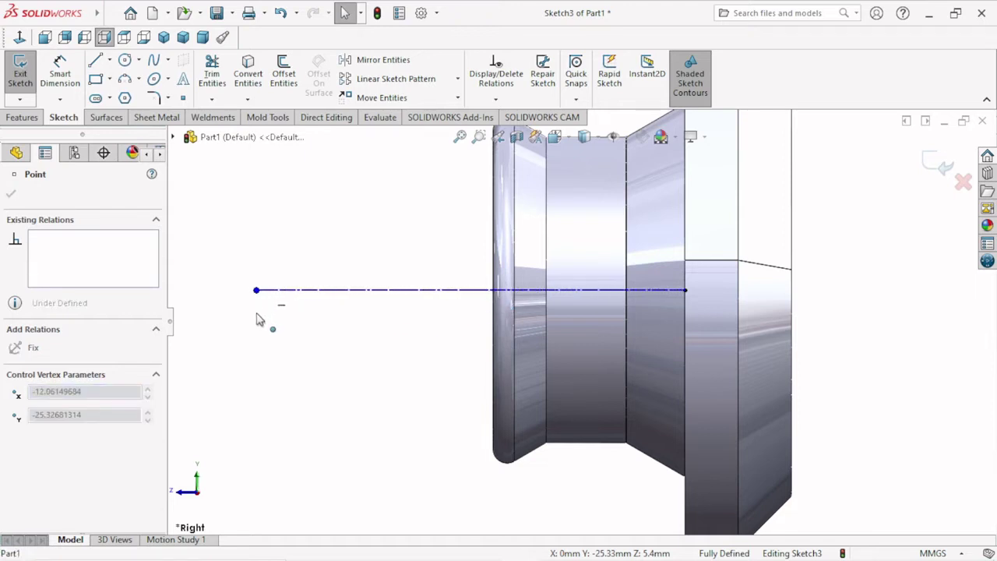
pyautogui.click(311, 384)
pyautogui.scroll(2, 607, 358)
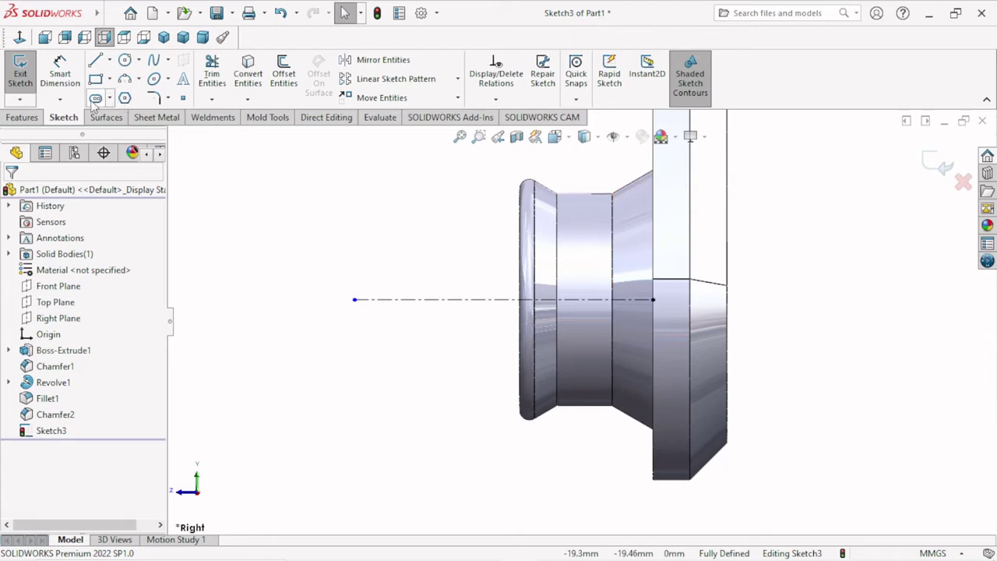
# Sketch a straight slot along the centerline.
pyautogui.press('s')
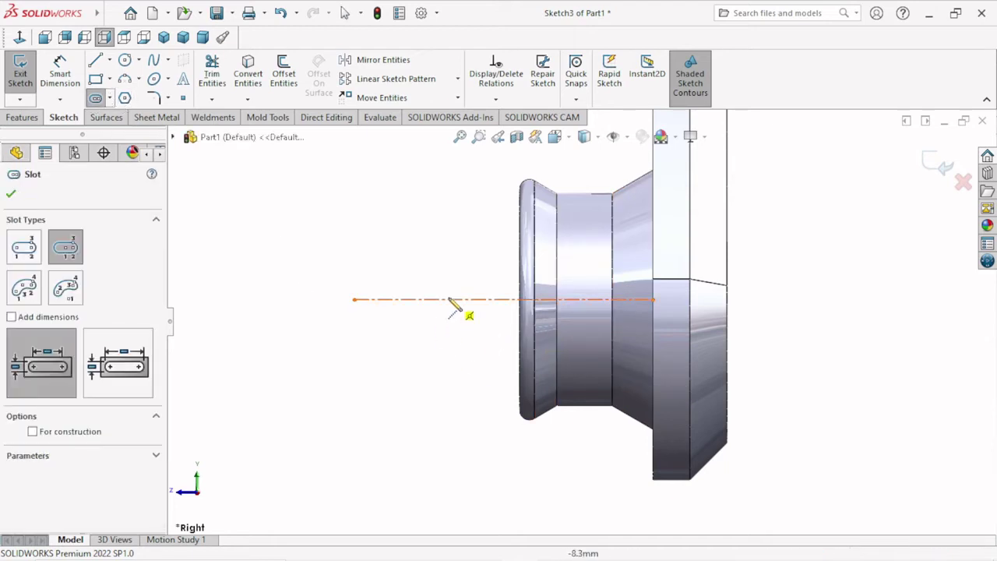
pyautogui.click(455, 299)
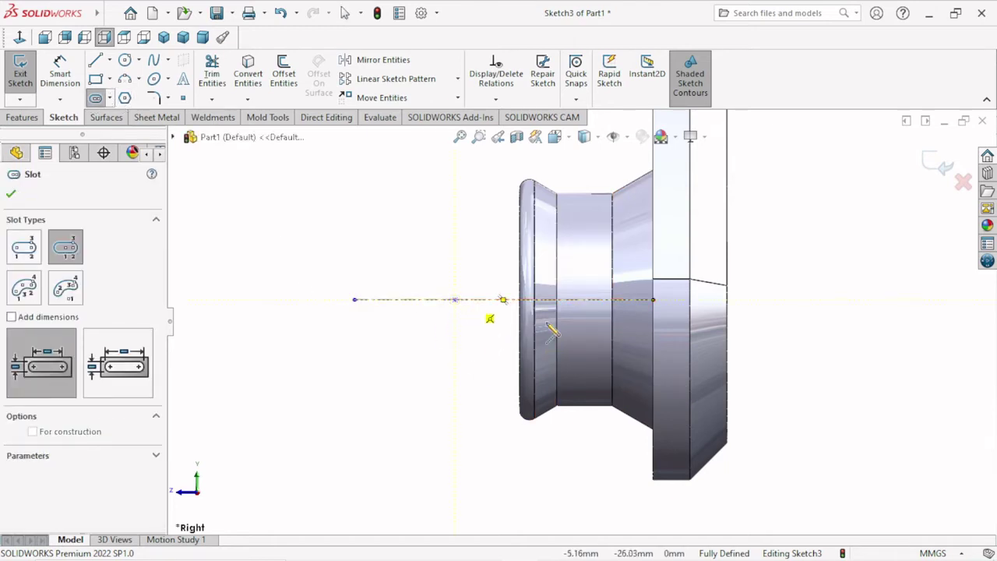
pyautogui.click(595, 311)
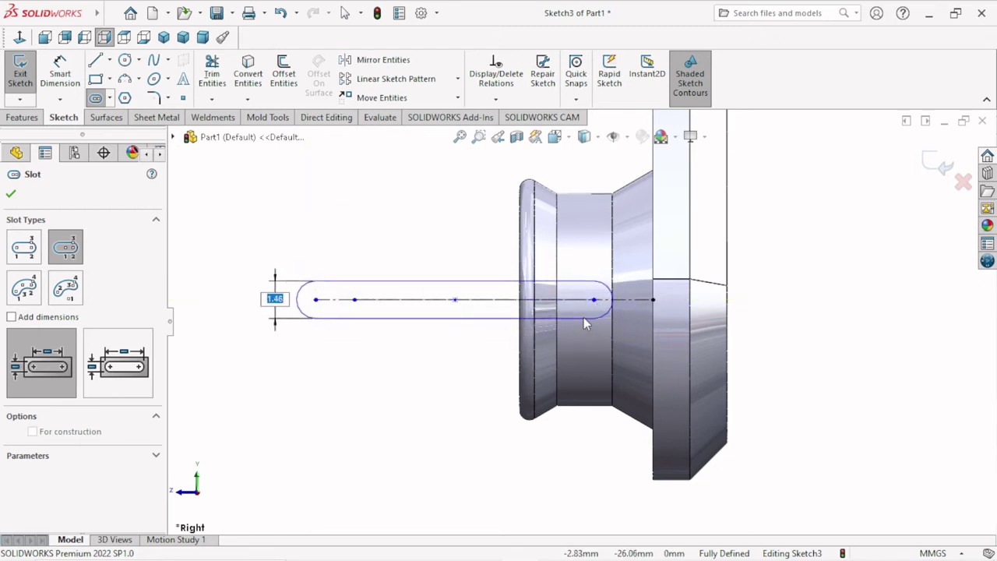
pyautogui.click(589, 316)
pyautogui.rightClick(400, 233)
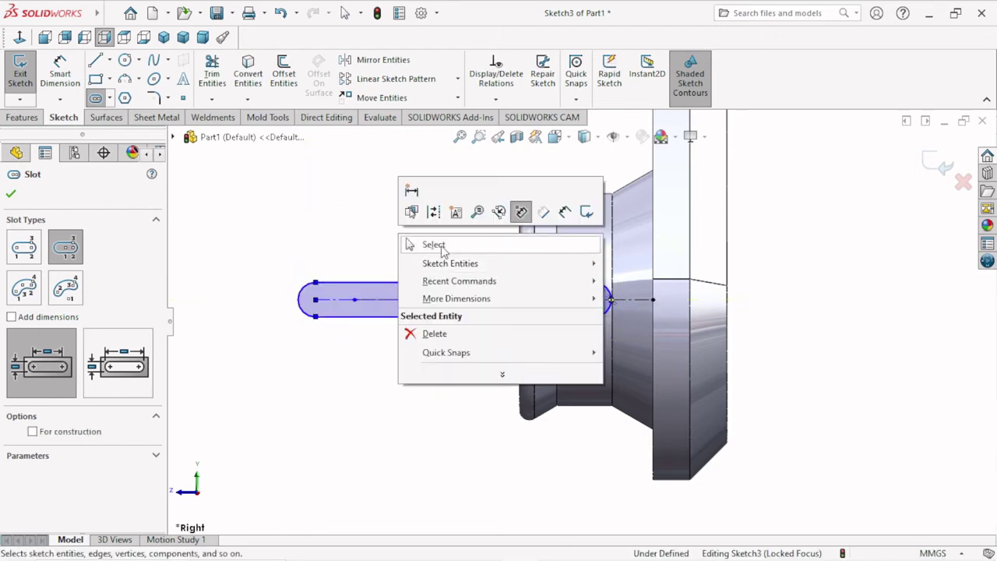
pyautogui.click(424, 244)
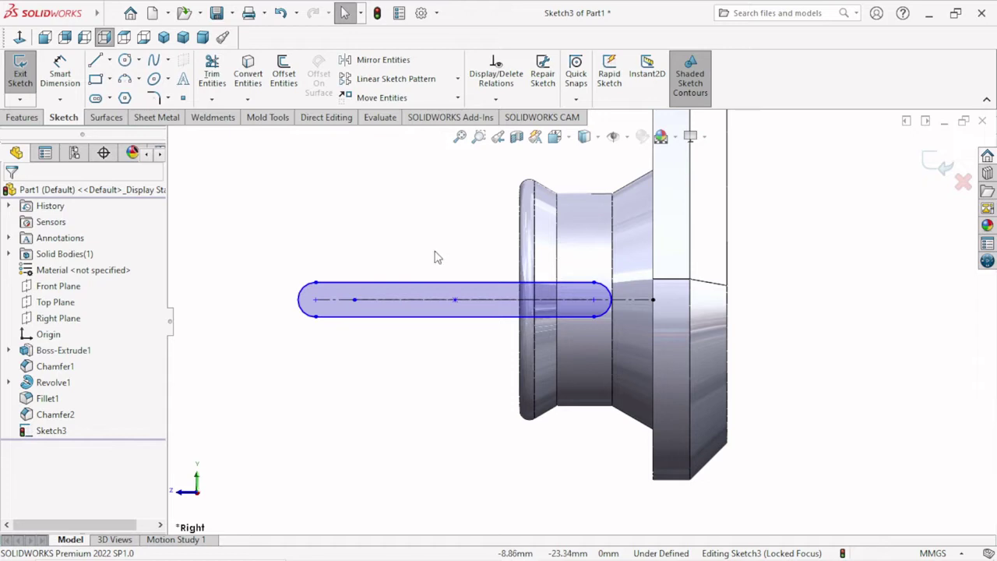
# Dimension the slot's width to 1.25.
pyautogui.click(60, 70)
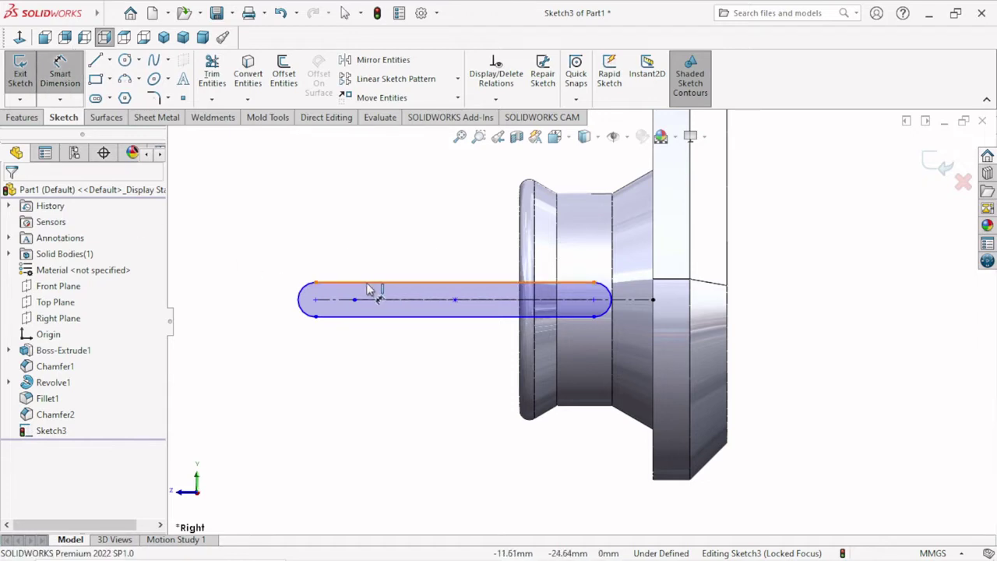
pyautogui.click(371, 284)
pyautogui.click(381, 317)
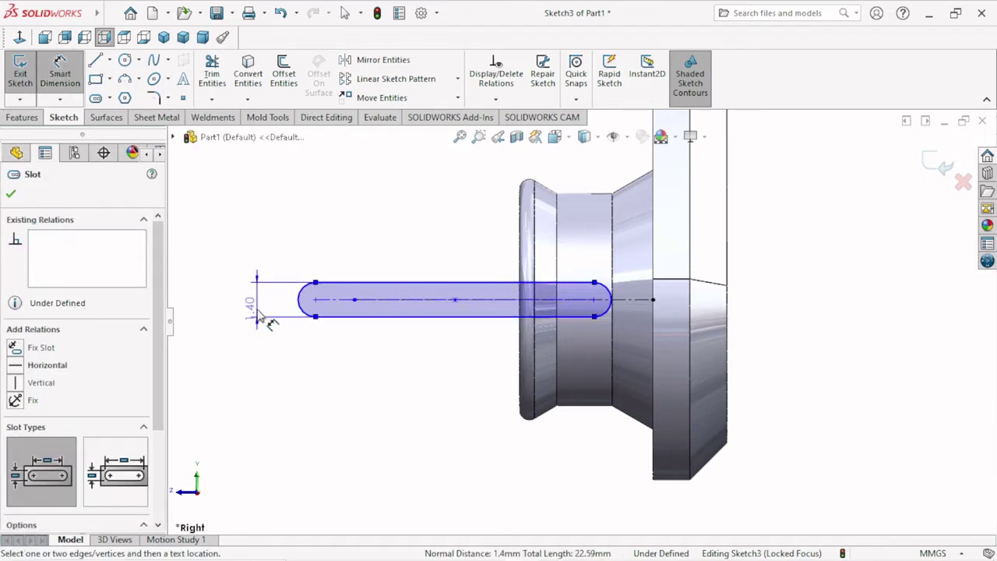
pyautogui.click(260, 316)
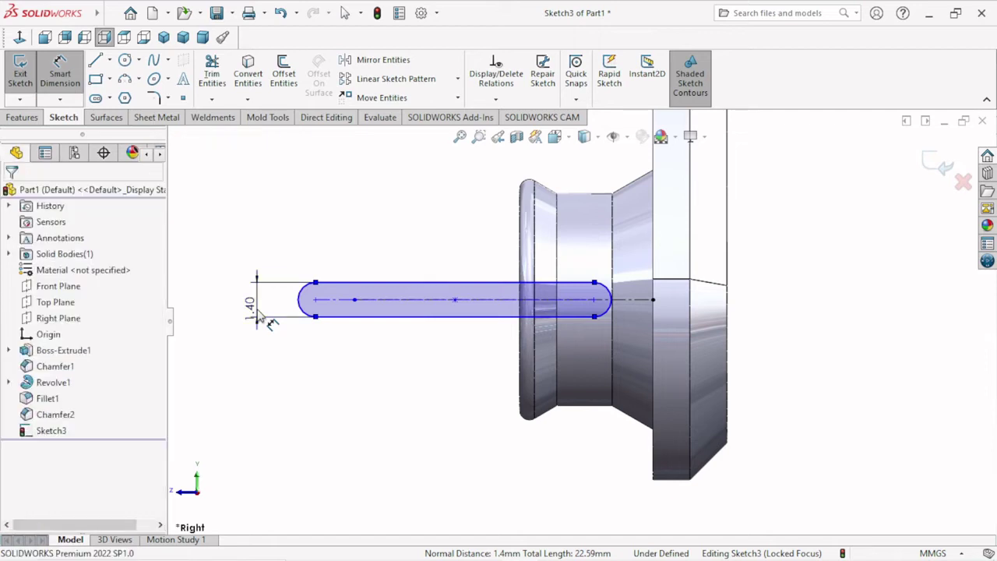
pyautogui.click(261, 315)
pyautogui.write('1.25')
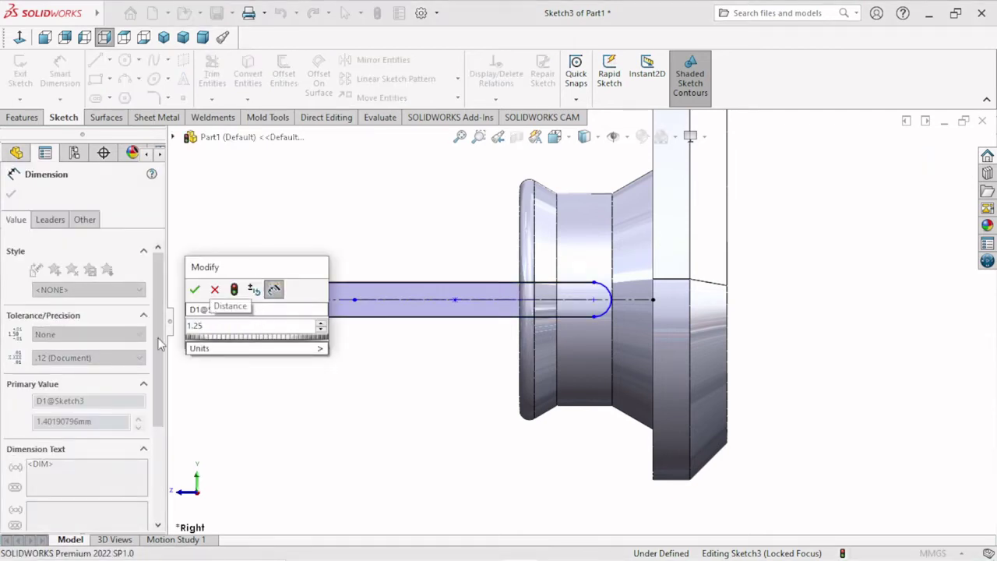
pyautogui.click(195, 290)
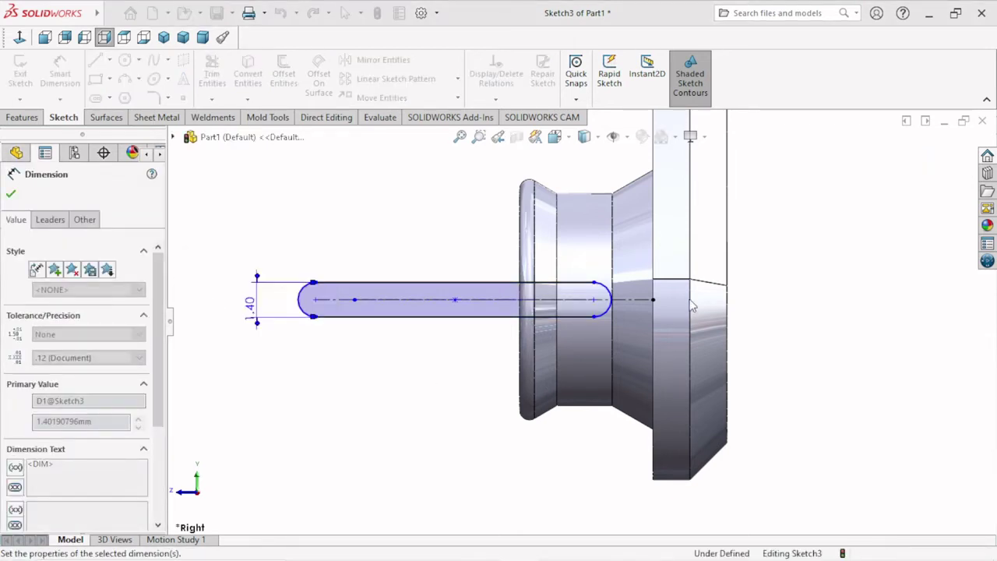
pyautogui.scroll(-3, 717, 299)
pyautogui.click(12, 195)
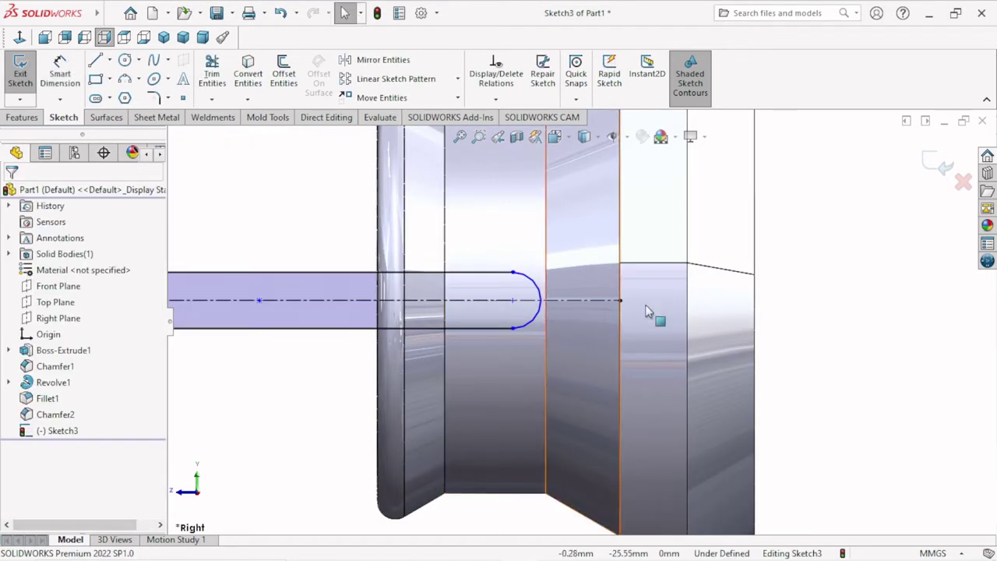
# Make the slot's rounded right end tangent to the part edge.
pyautogui.click(540, 297)
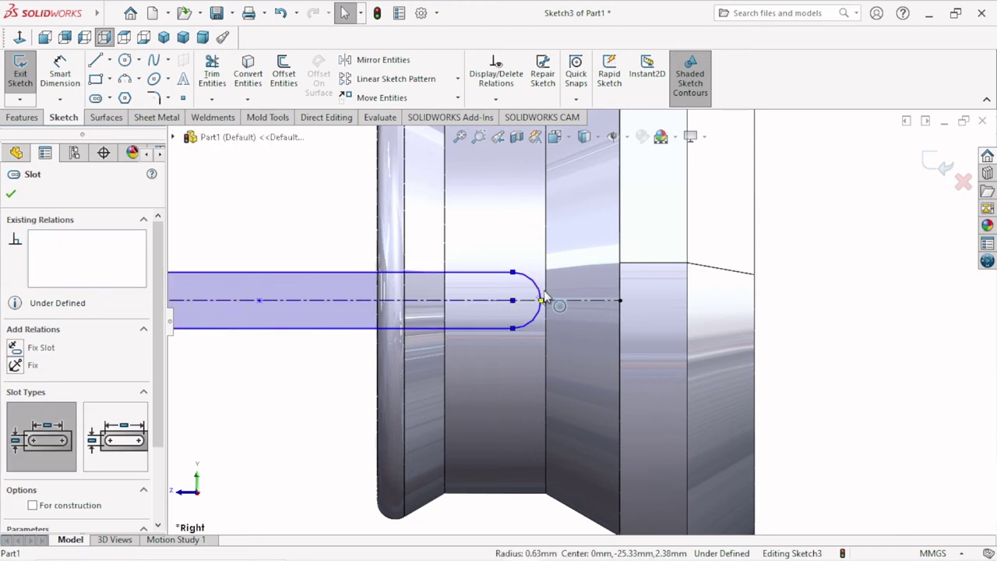
pyautogui.keyDown('ctrl'); pyautogui.click(545, 297); pyautogui.keyUp('ctrl')
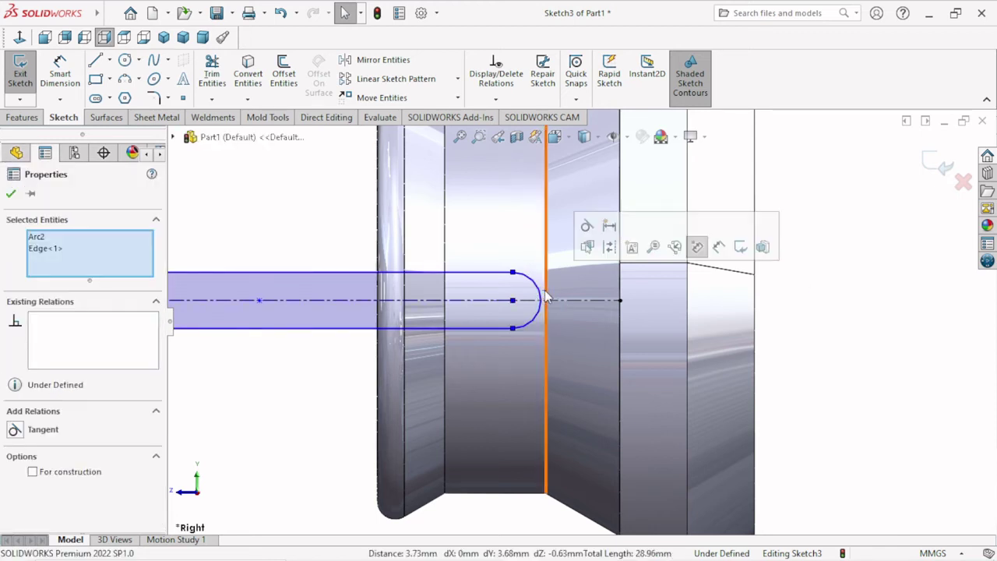
pyautogui.click(587, 226)
pyautogui.click(11, 194)
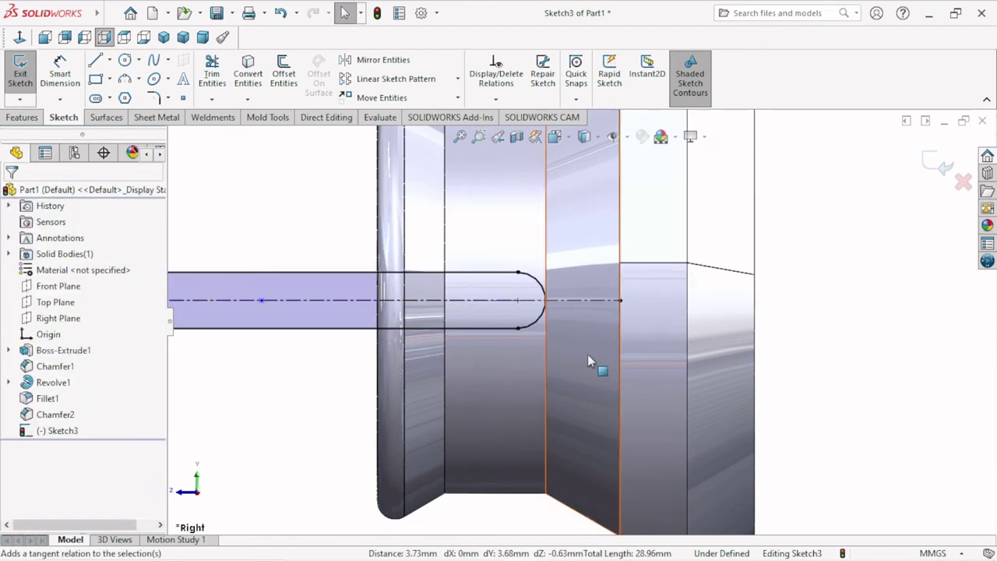
pyautogui.scroll(5, 604, 350)
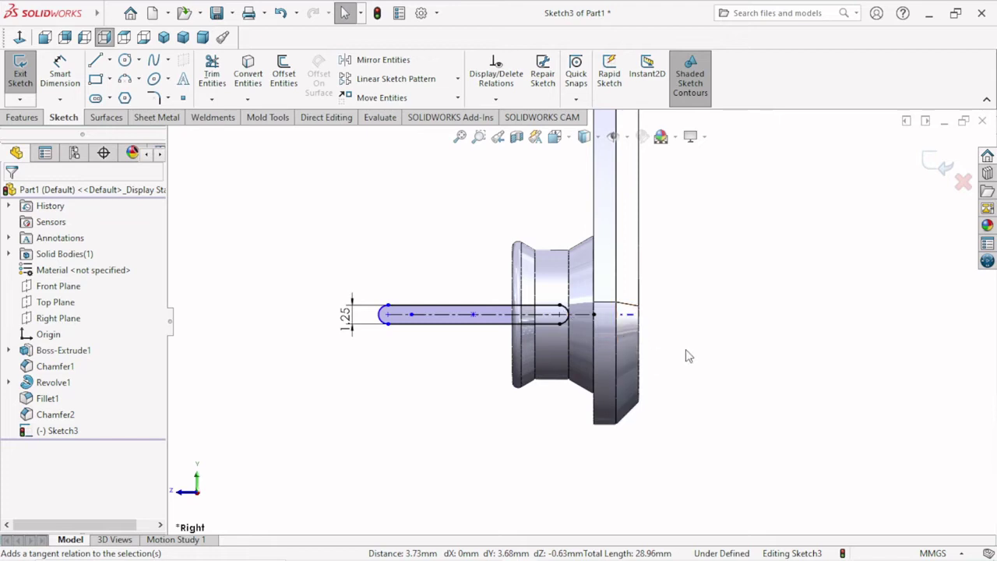
pyautogui.moveTo(686, 351); pyautogui.dragTo(713, 371, button='middle')
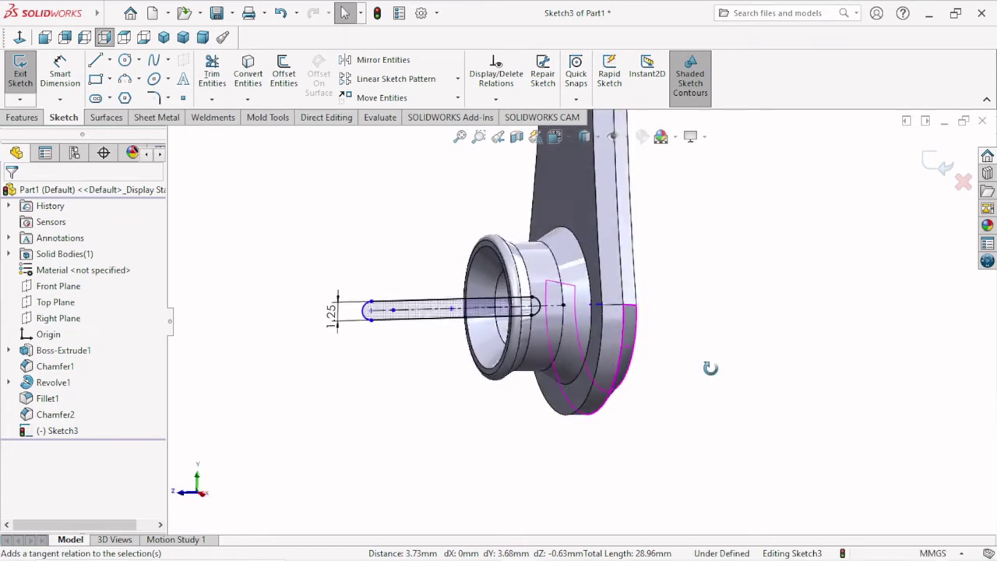
# Cut-extrude the slot profile Through All - Both, slicing through the hub.
pyautogui.click(24, 118)
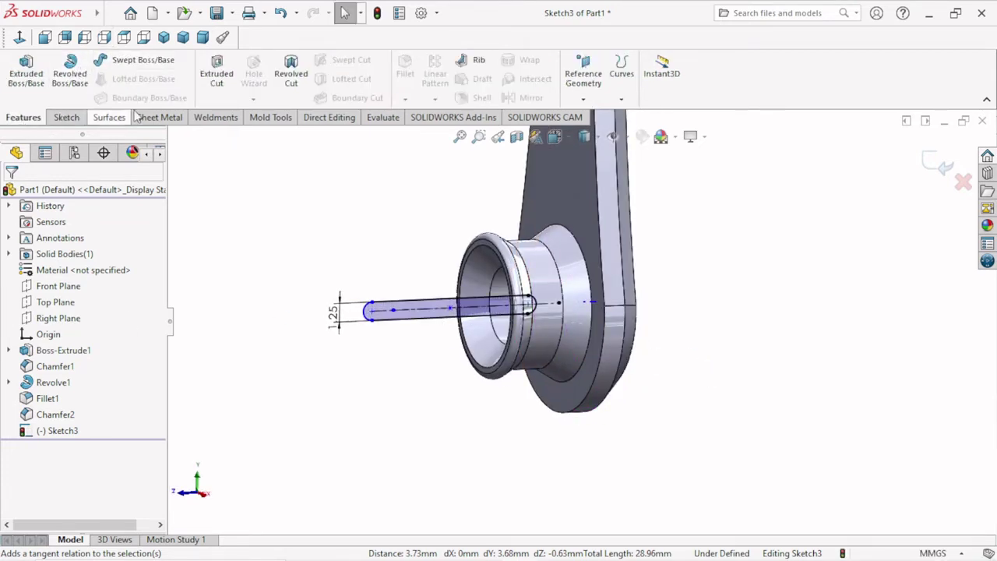
pyautogui.click(220, 94)
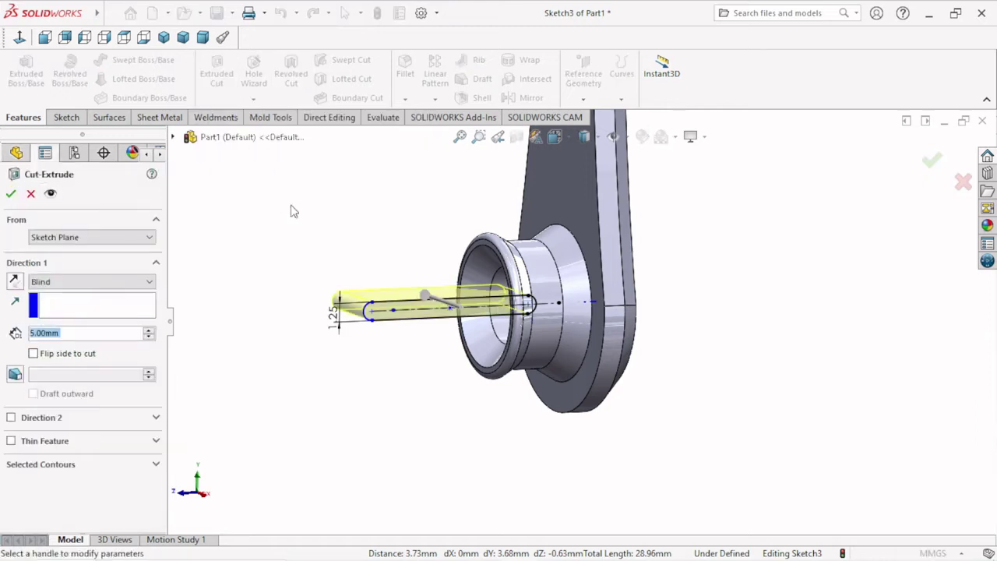
pyautogui.click(134, 280)
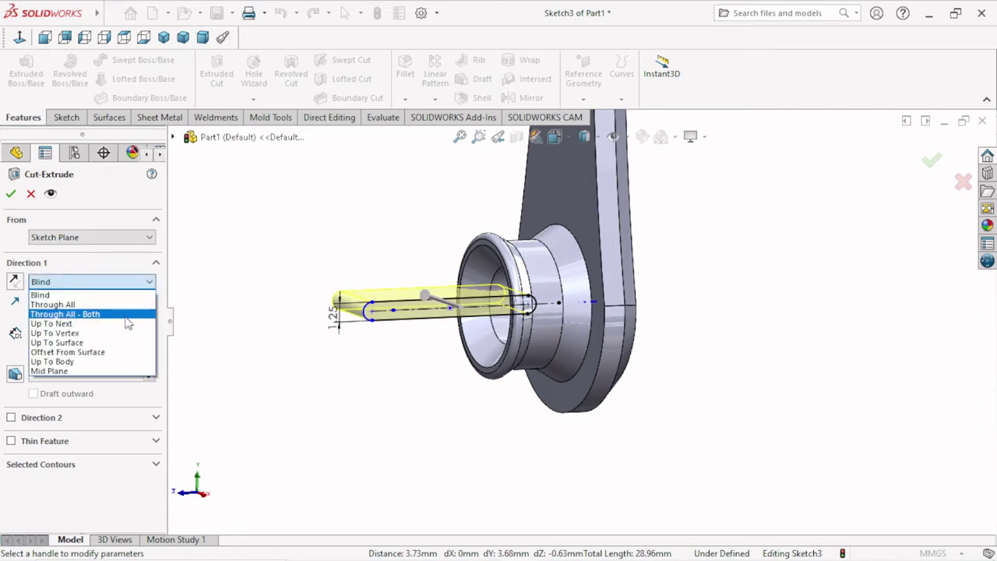
pyautogui.click(128, 315)
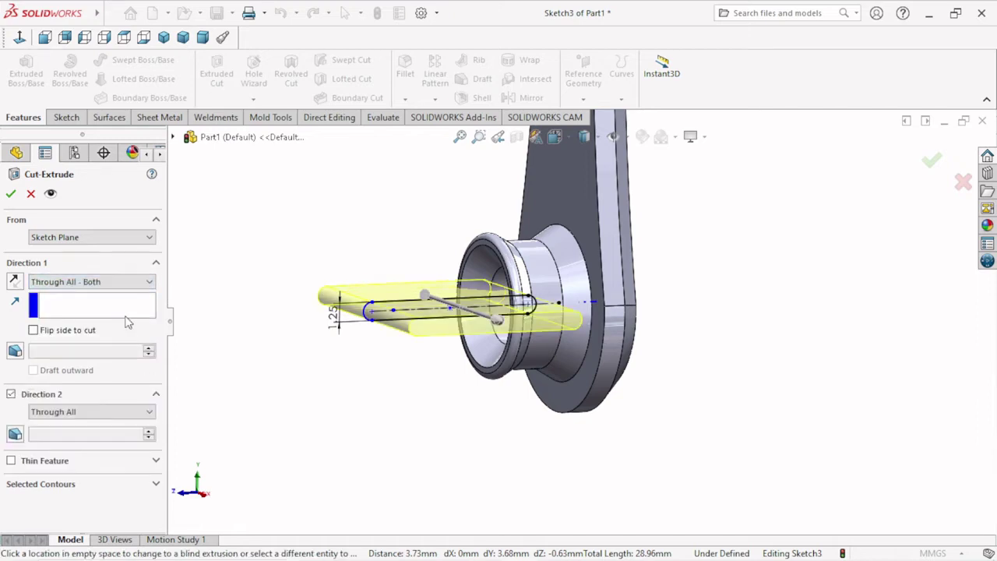
pyautogui.click(10, 194)
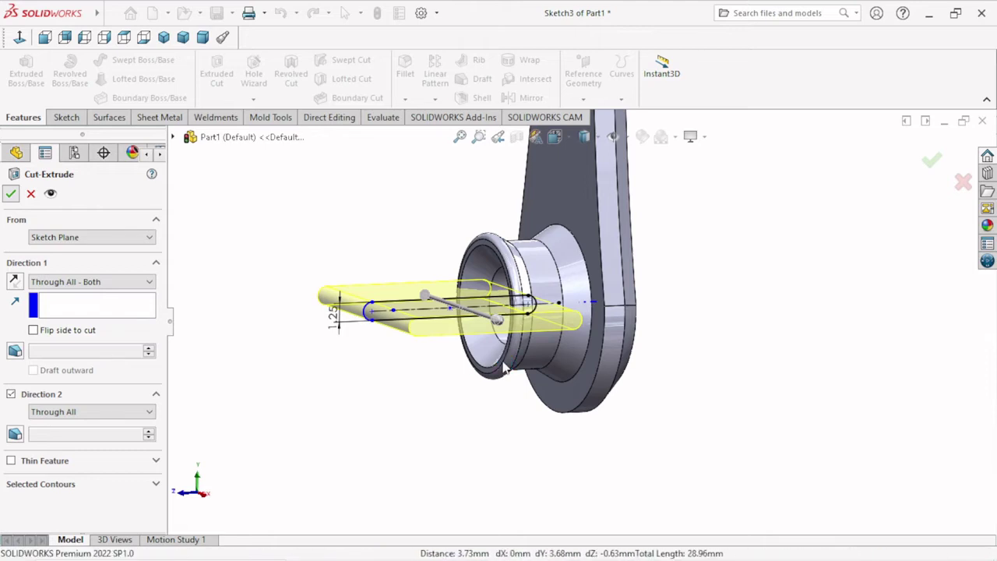
pyautogui.moveTo(485, 378); pyautogui.dragTo(503, 390, button='middle')
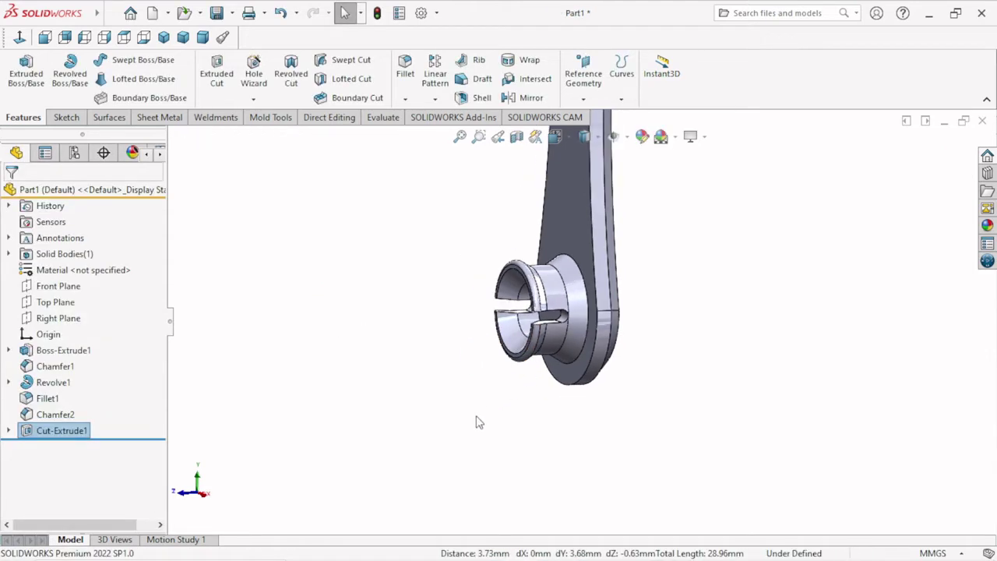
pyautogui.moveTo(479, 423)
pyautogui.mouseDown(button='middle')
pyautogui.moveTo(532, 428)
pyautogui.moveTo(516, 437)
pyautogui.mouseUp(button='middle')
pyautogui.scroll(-3, 605, 330)
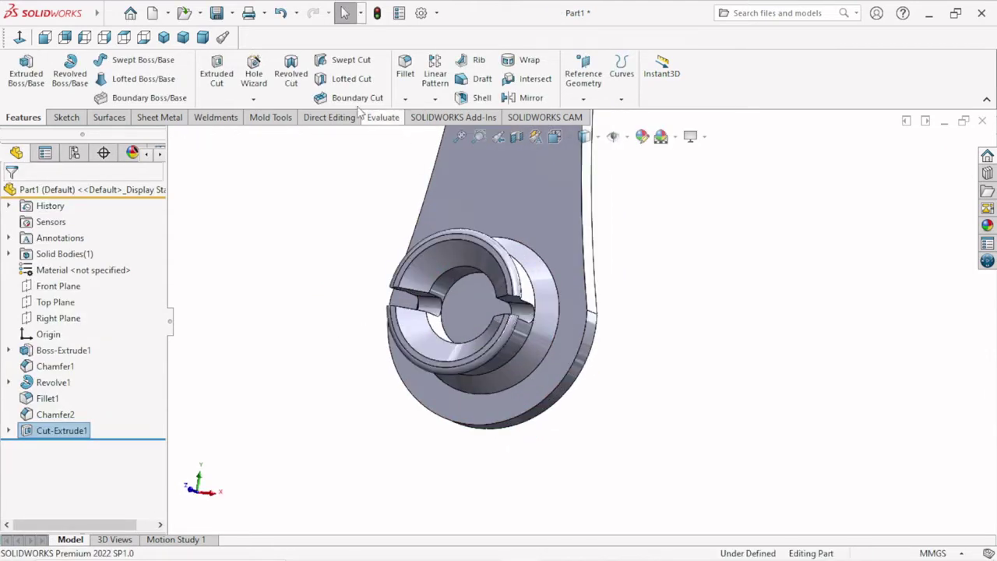
# Circular-pattern the slot cut 4 times over 360° using the hub face as axis.
pyautogui.click(435, 99)
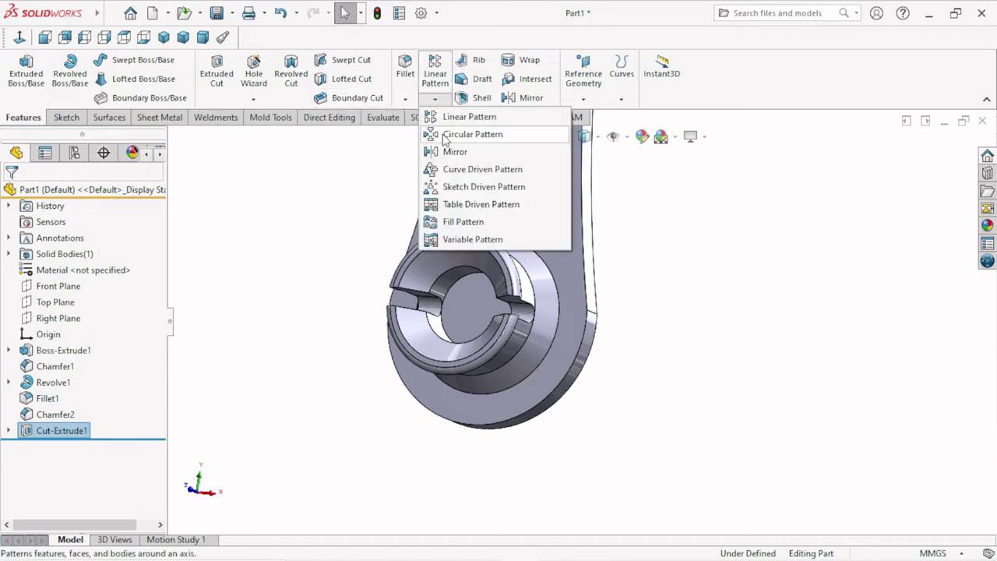
pyautogui.click(468, 134)
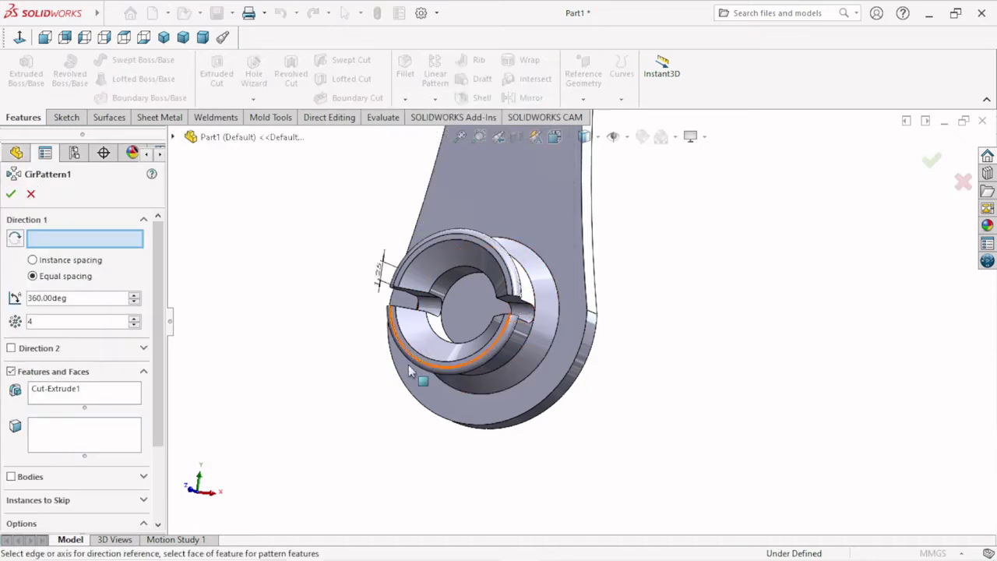
pyautogui.moveTo(410, 371)
pyautogui.mouseDown(button='middle')
pyautogui.moveTo(489, 387)
pyautogui.moveTo(479, 327)
pyautogui.mouseUp(button='middle')
pyautogui.click(486, 343)
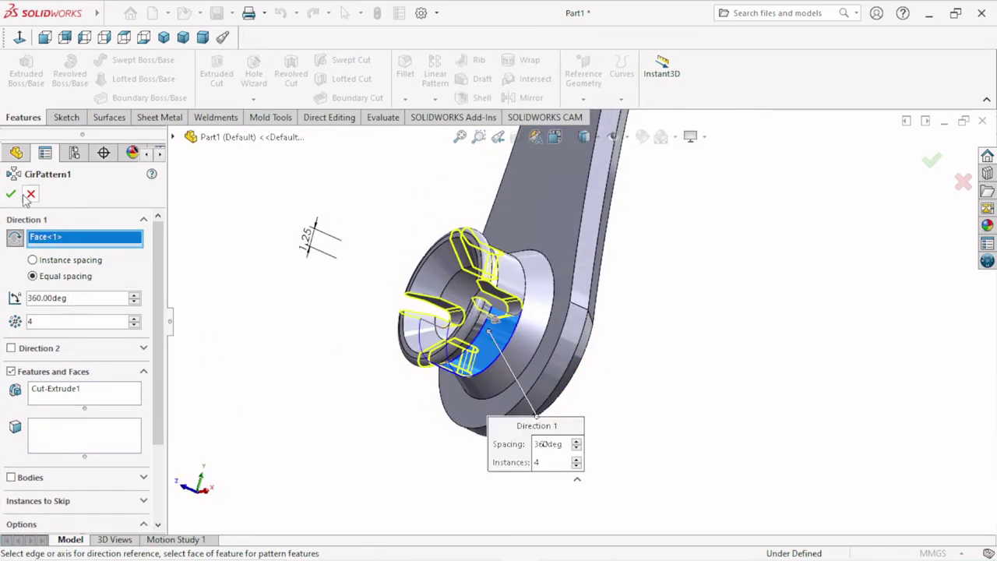
pyautogui.press('Return')
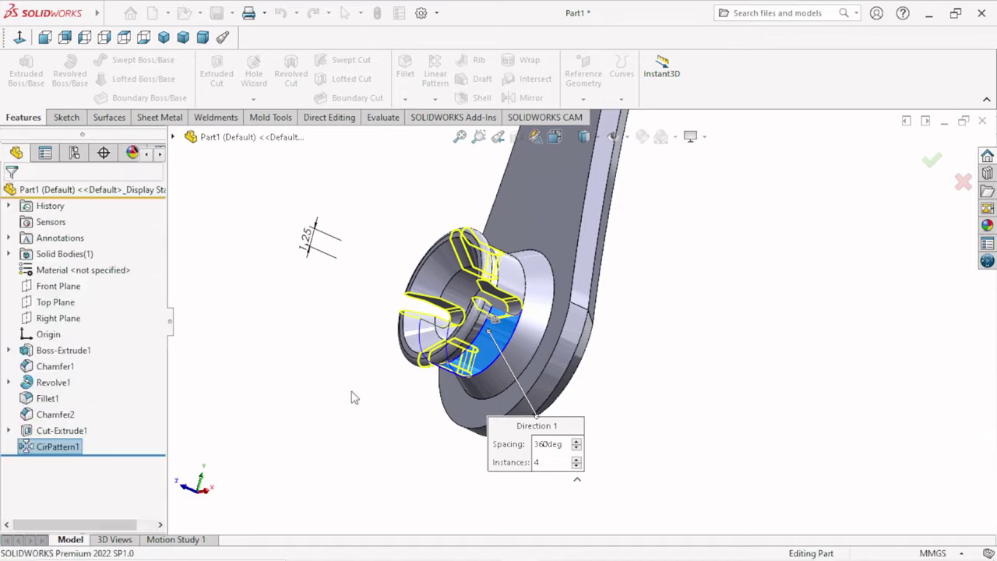
pyautogui.moveTo(546, 352)
pyautogui.mouseDown(button='middle')
pyautogui.moveTo(580, 386)
pyautogui.moveTo(630, 399)
pyautogui.mouseUp(button='middle')
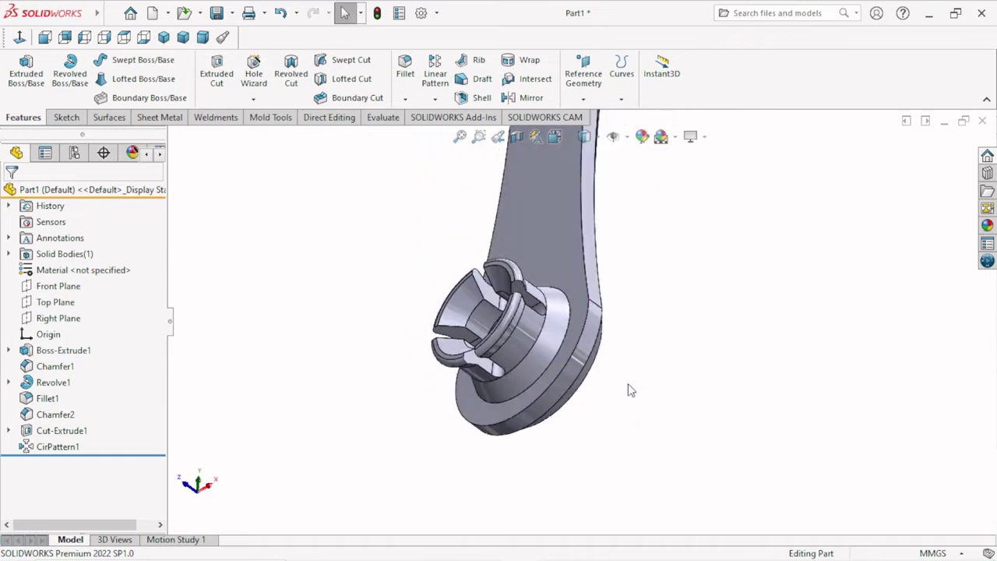
pyautogui.scroll(-1, 554, 378)
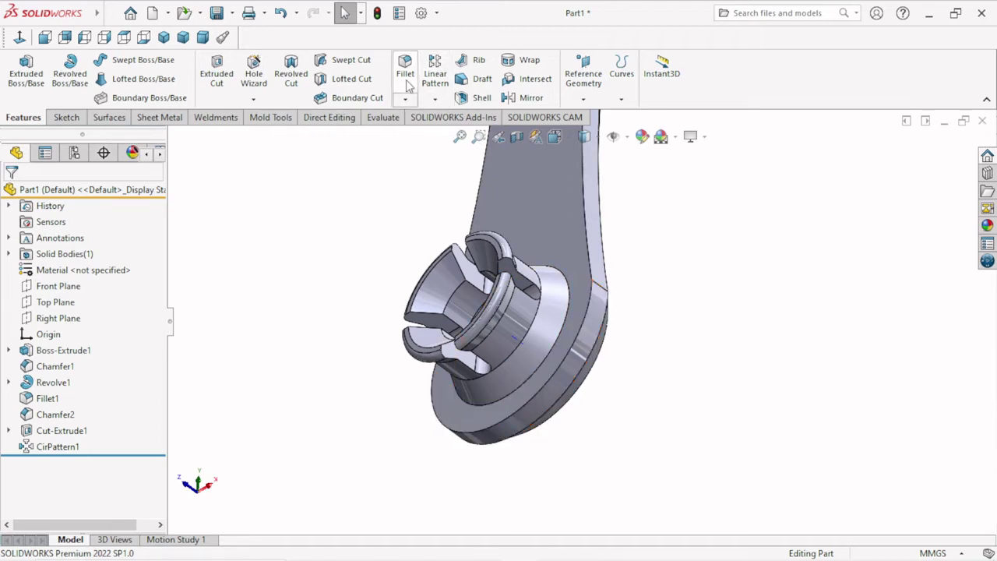
# Fillet the arm's front face edges with a 0.25 mm radius.
pyautogui.press('f')
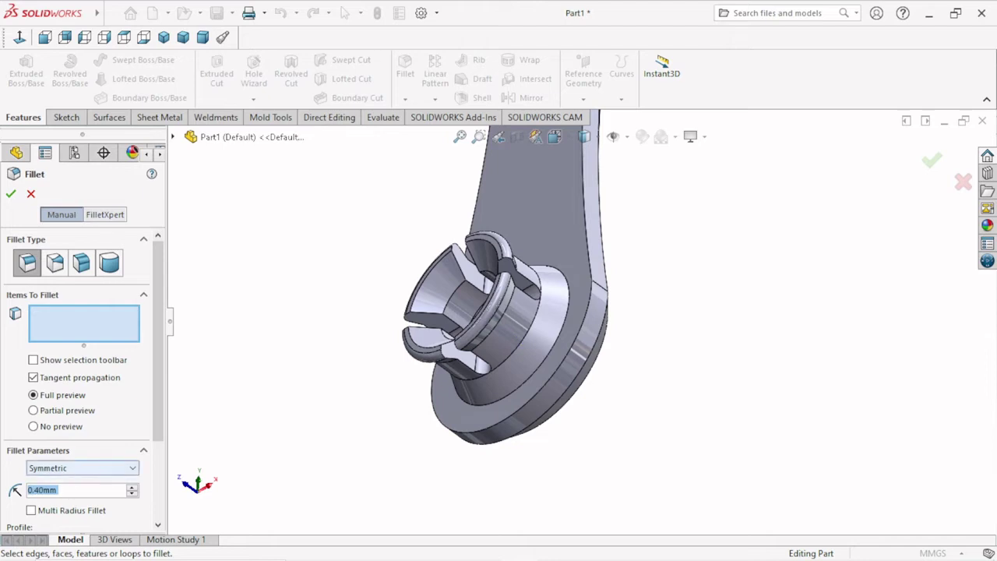
pyautogui.write('0.25')
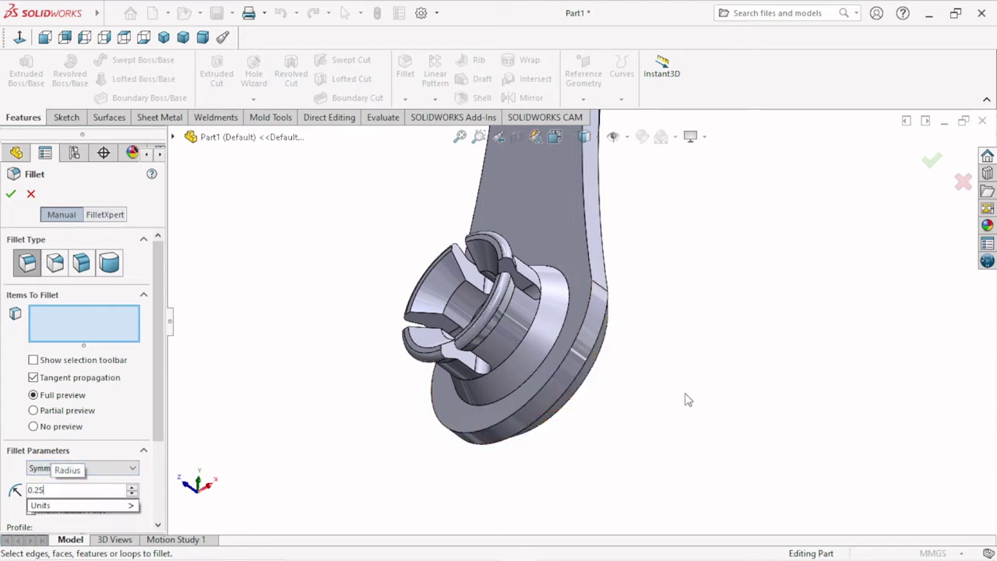
pyautogui.press('Return')
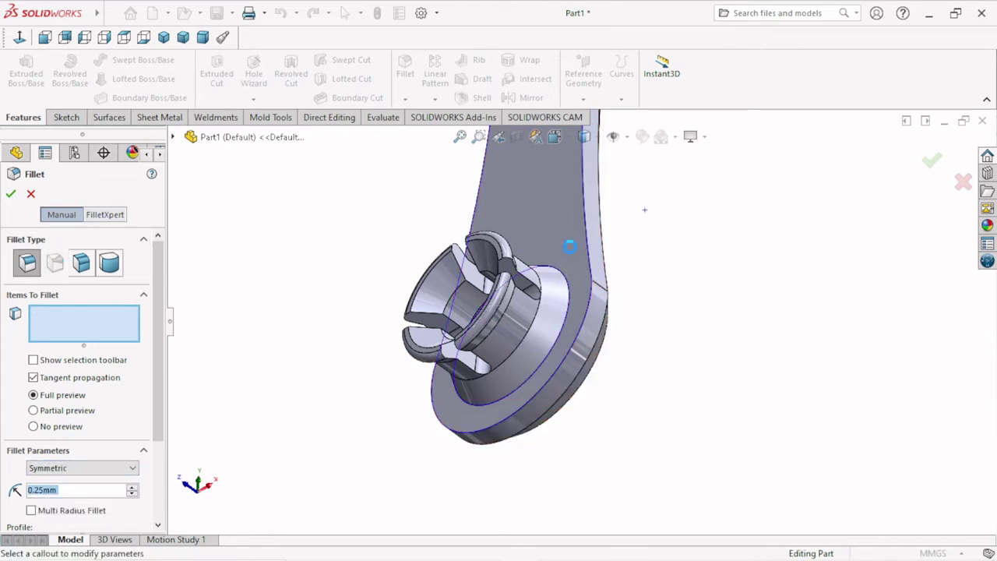
pyautogui.click(568, 247)
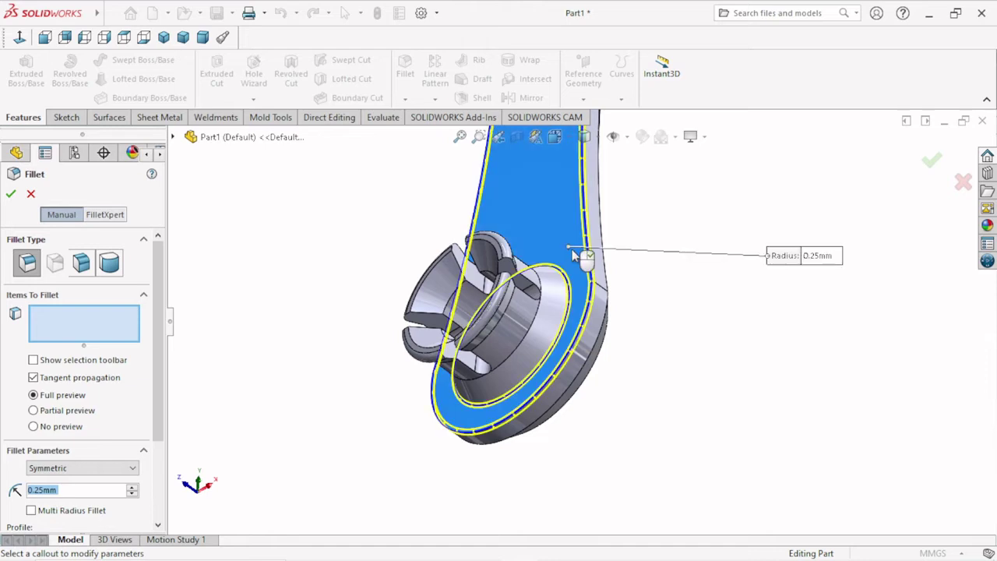
pyautogui.click(11, 194)
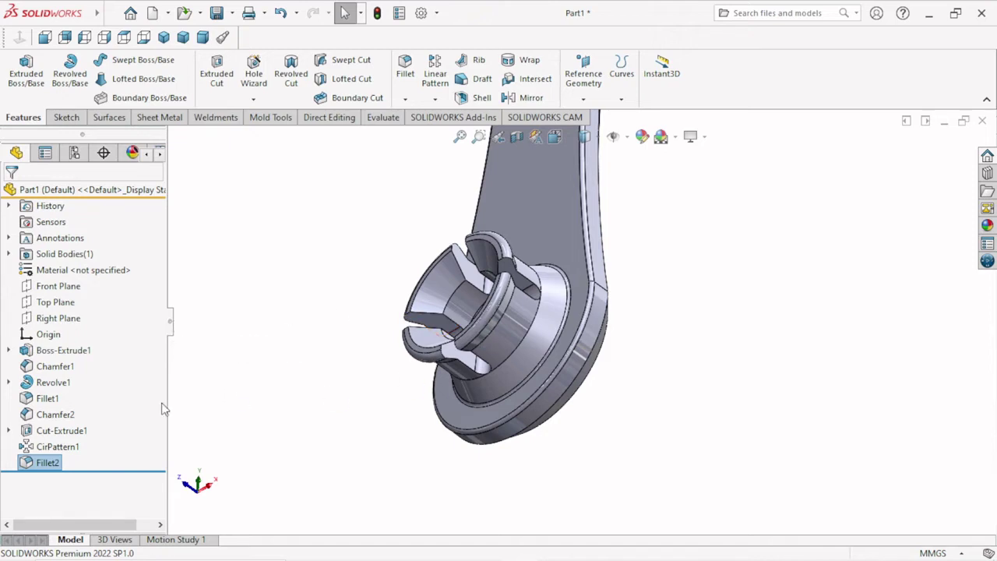
# Edit Fillet2 to also round the inner hub face.
pyautogui.click(36, 462)
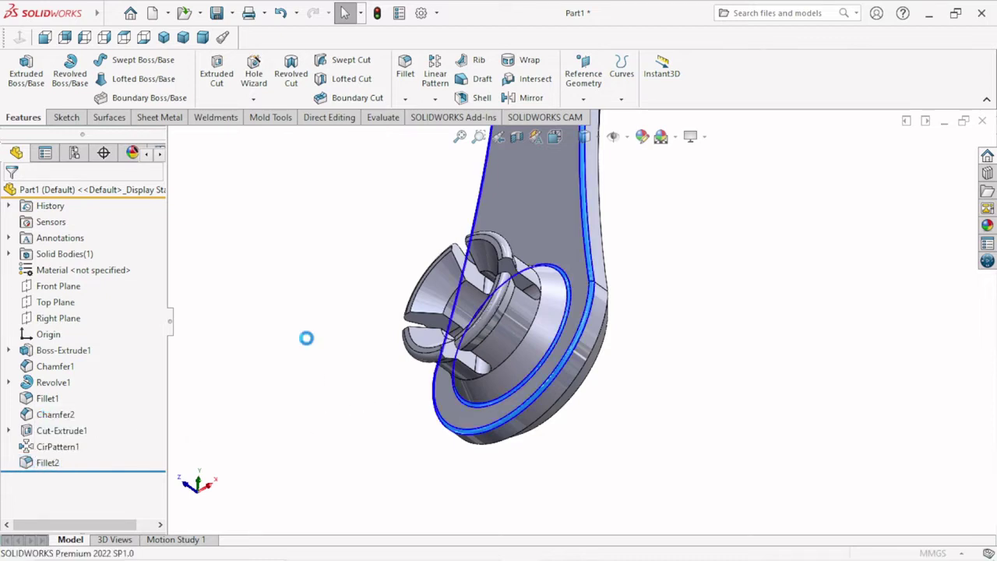
pyautogui.moveTo(342, 313); pyautogui.dragTo(490, 323, button='middle')
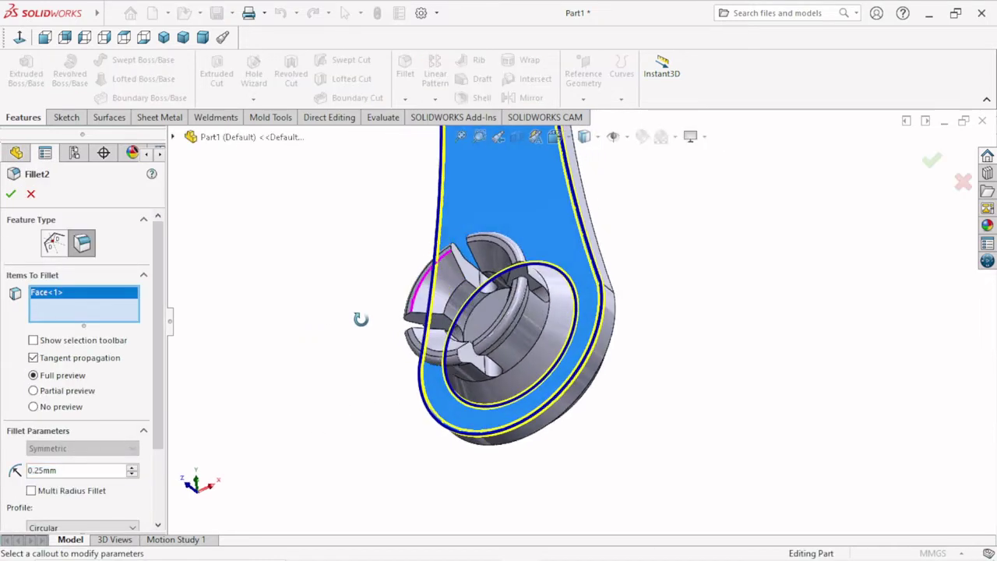
pyautogui.click(487, 316)
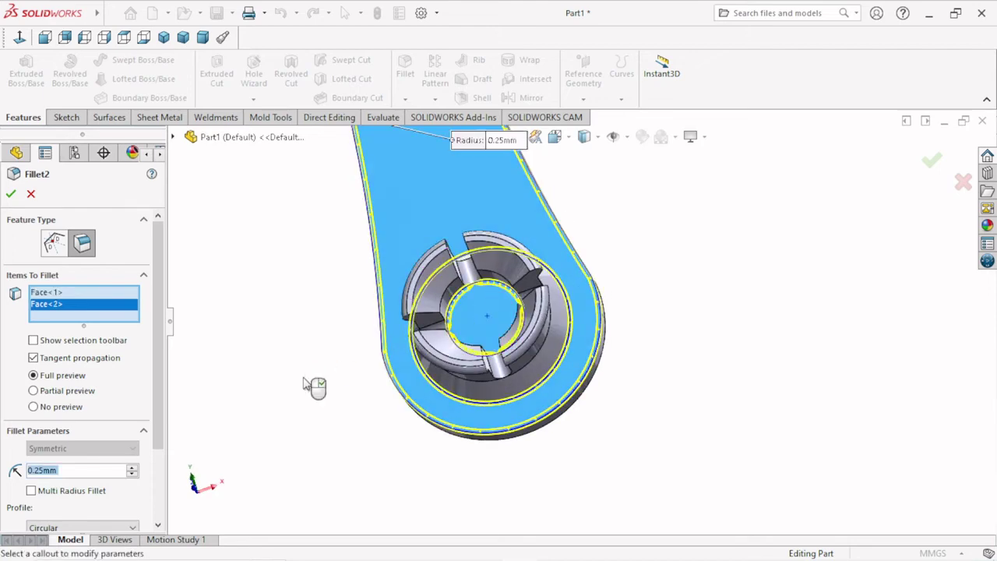
pyautogui.click(10, 193)
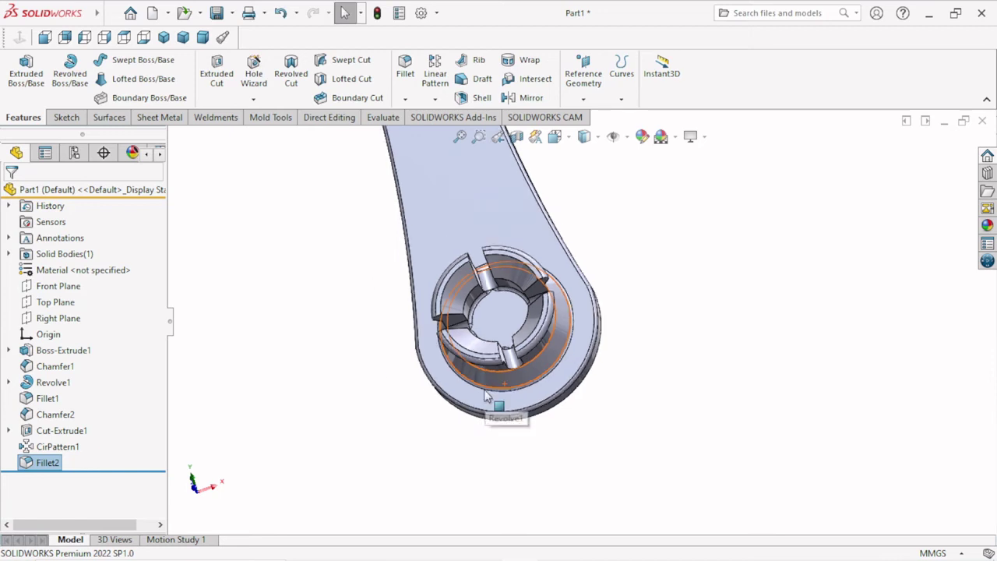
pyautogui.moveTo(485, 394); pyautogui.dragTo(629, 363, button='middle')
pyautogui.moveTo(702, 351)
pyautogui.mouseDown(button='middle')
pyautogui.moveTo(639, 335)
pyautogui.moveTo(668, 227)
pyautogui.moveTo(615, 387)
pyautogui.moveTo(588, 416)
pyautogui.mouseUp(button='middle')
pyautogui.scroll(-3, 588, 415)
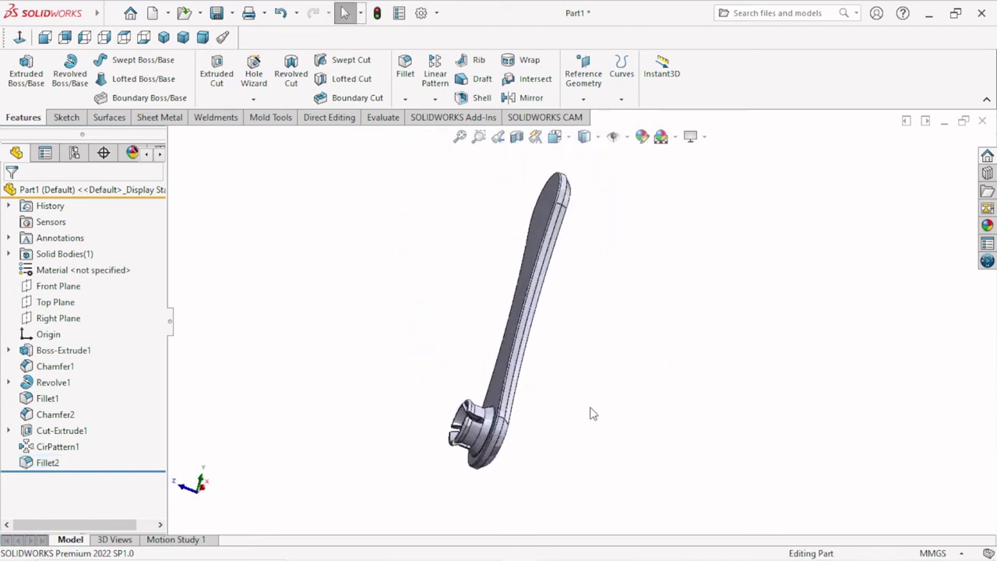
# Start a Mirror feature using the Top Plane as the mirror plane.
pyautogui.click(435, 99)
pyautogui.click(454, 151)
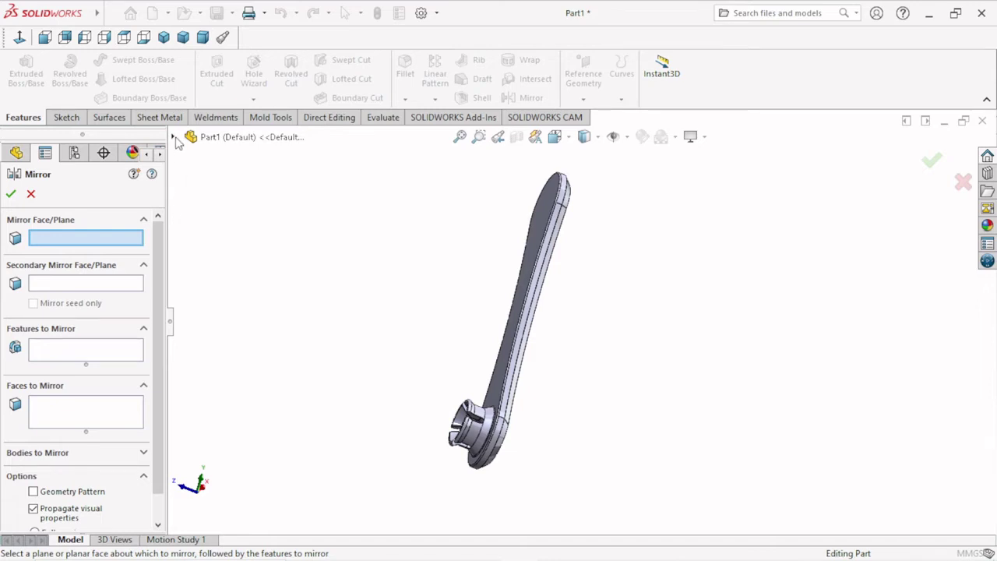
pyautogui.click(175, 138)
pyautogui.click(228, 250)
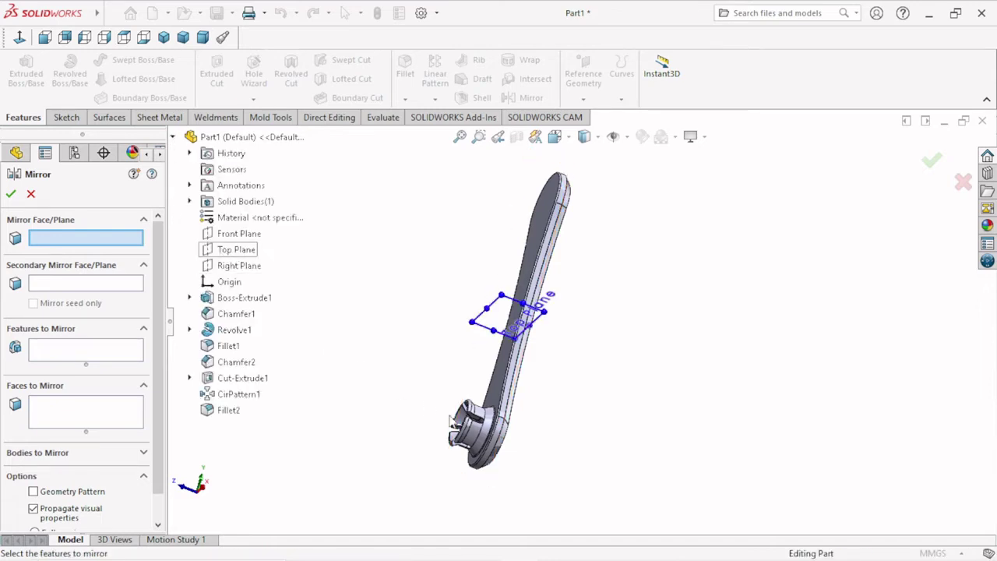
pyautogui.click(81, 424)
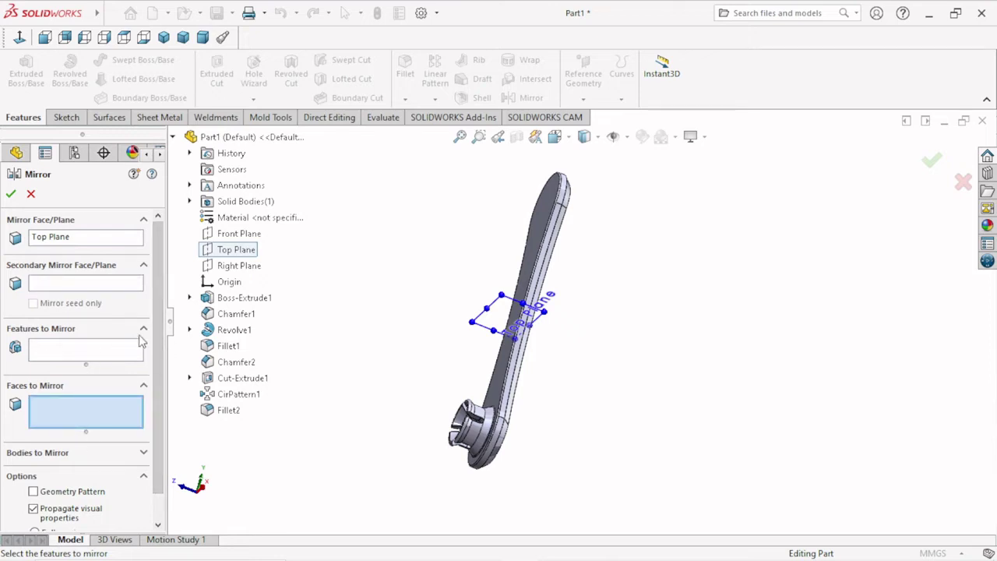
pyautogui.scroll(-2, 150, 326)
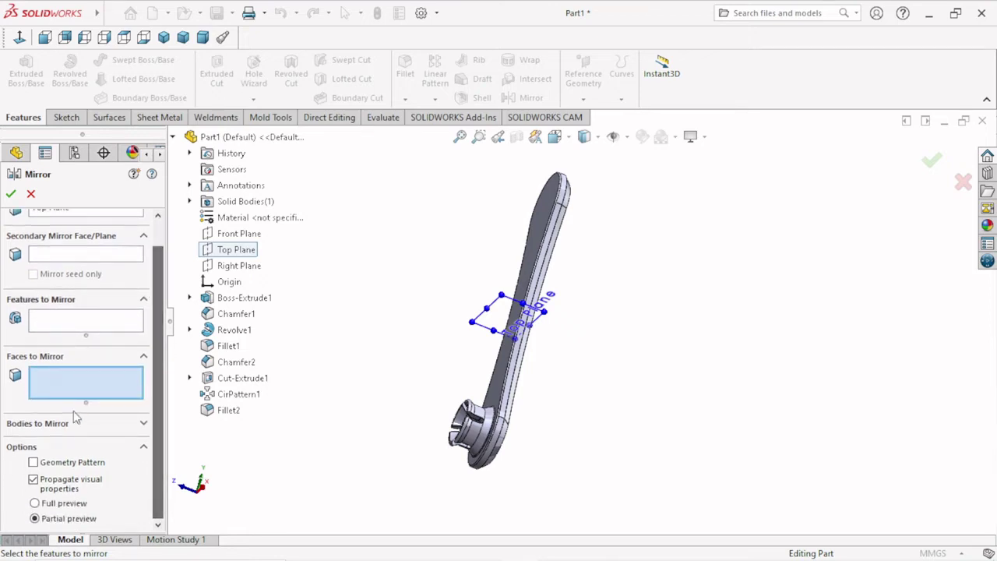
# Mirror Revolve1, Fillet1, Chamfer2, Cut-Extrude1, CirPattern1 and Fillet2, and confirm.
pyautogui.click(78, 324)
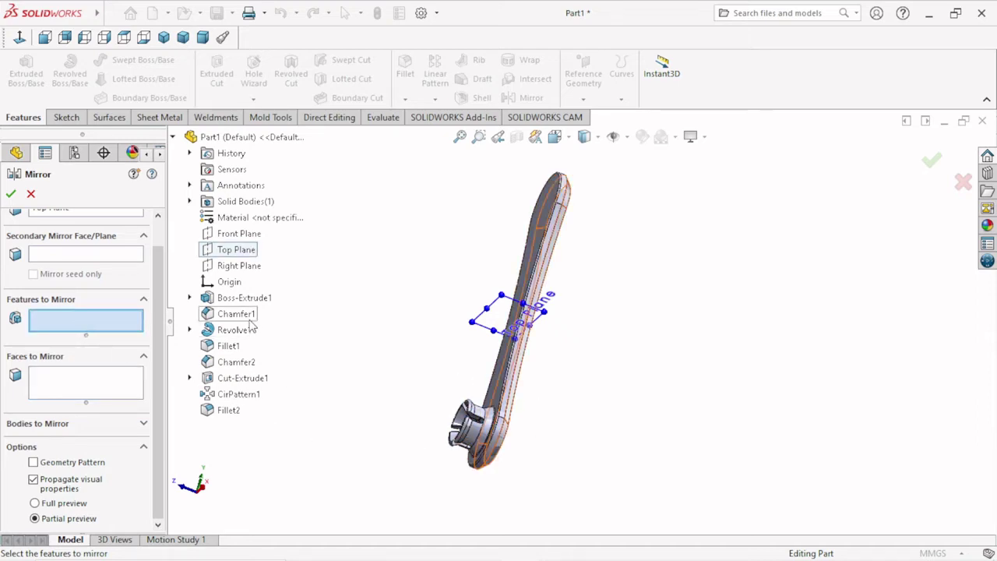
pyautogui.click(246, 331)
pyautogui.click(226, 347)
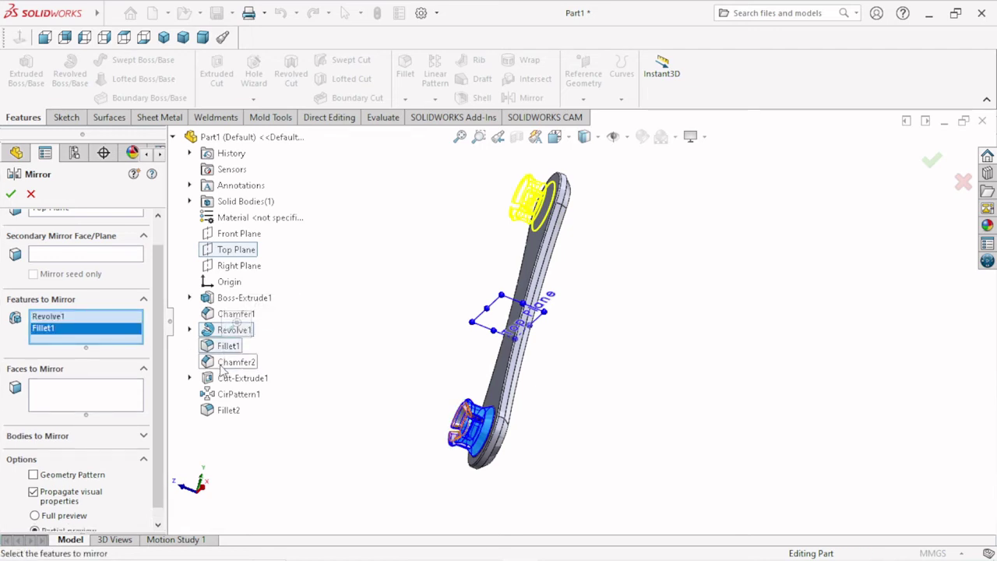
pyautogui.click(222, 364)
pyautogui.click(227, 378)
pyautogui.click(230, 393)
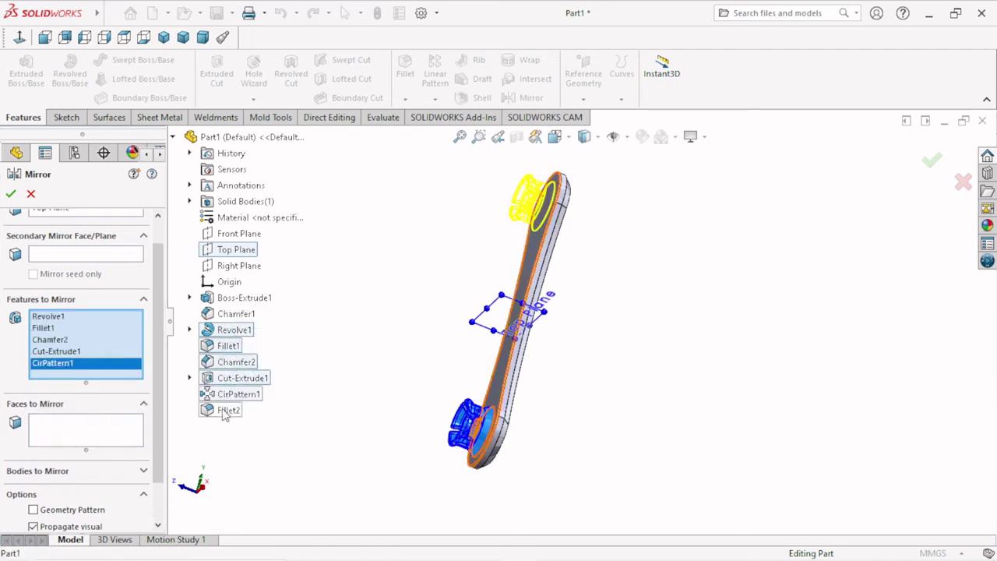
pyautogui.click(226, 412)
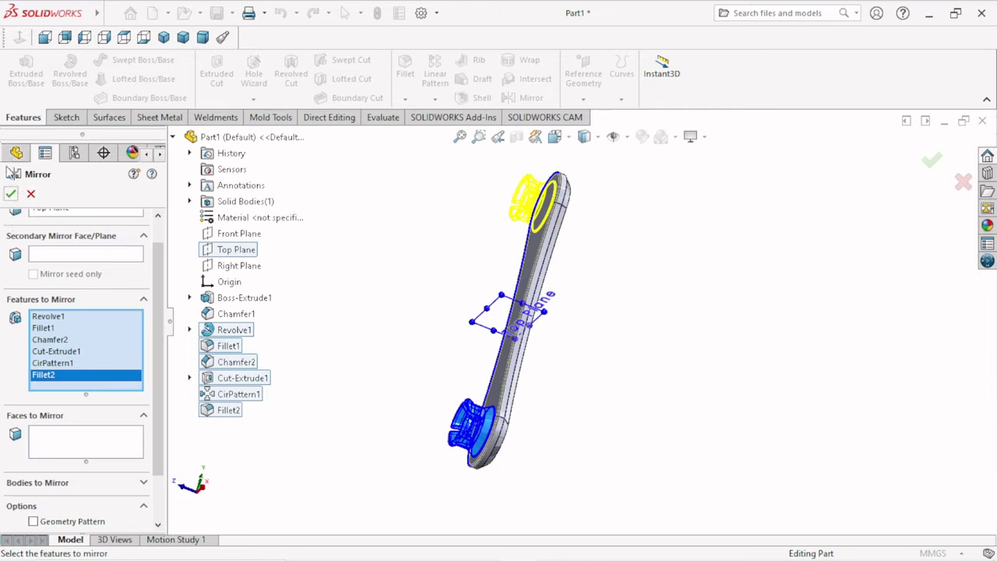
pyautogui.click(14, 192)
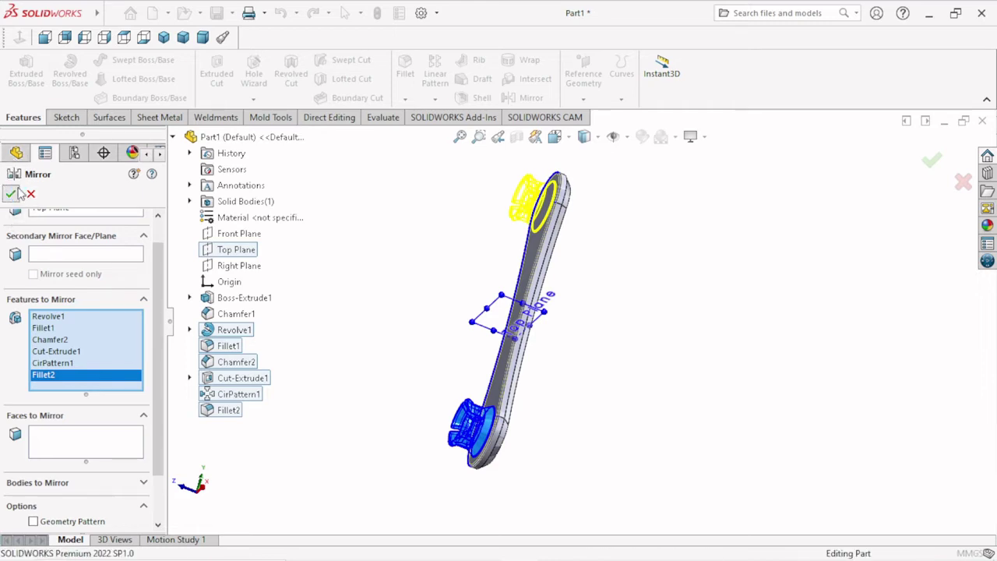
# Orbit and zoom to inspect both hubs, then select and deselect the connector body.
pyautogui.moveTo(682, 367); pyautogui.dragTo(594, 314, button='middle')
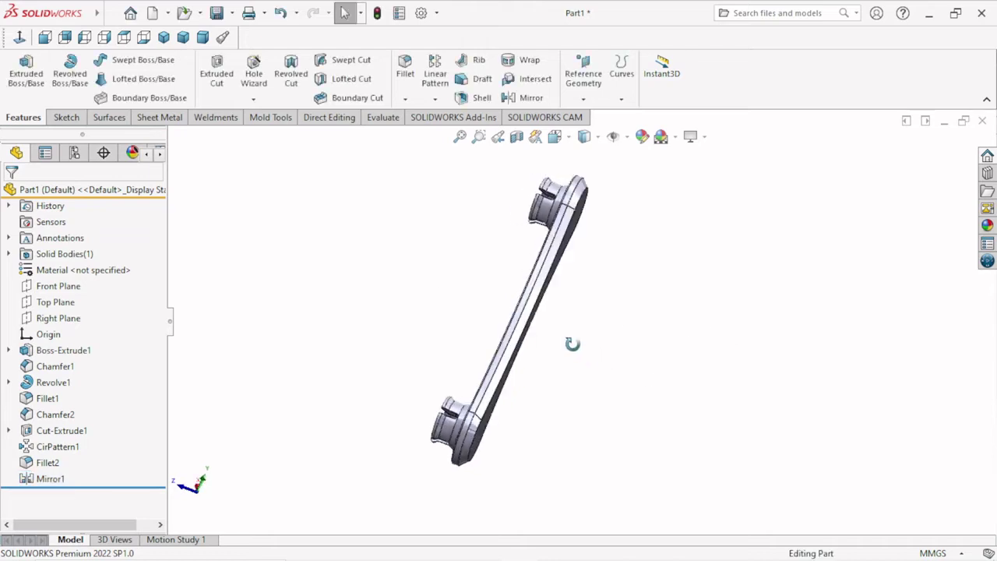
pyautogui.scroll(-2, 611, 290)
pyautogui.scroll(-3, 612, 291)
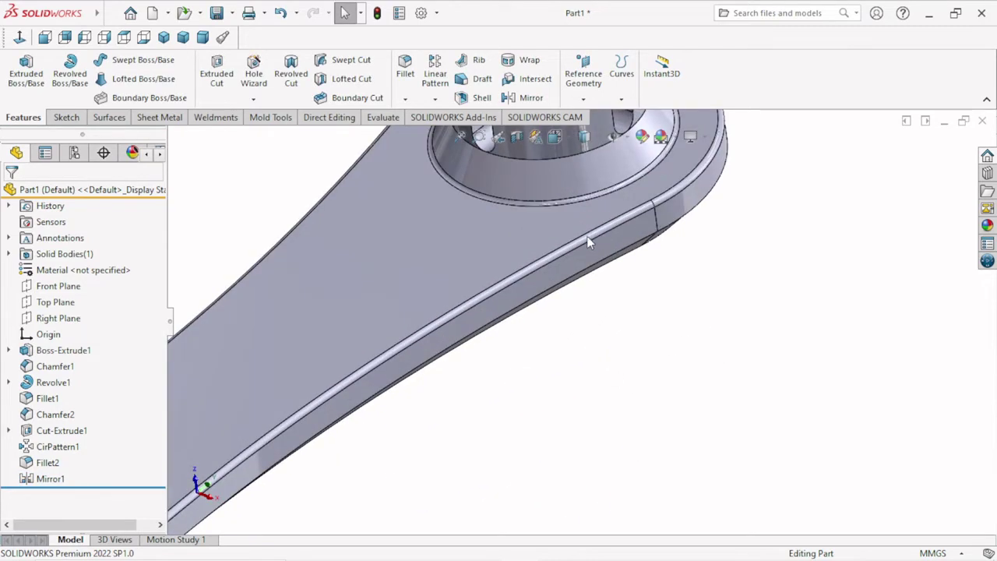
pyautogui.scroll(2, 589, 241)
pyautogui.scroll(2, 604, 180)
pyautogui.scroll(-2, 592, 234)
pyautogui.scroll(2, 546, 276)
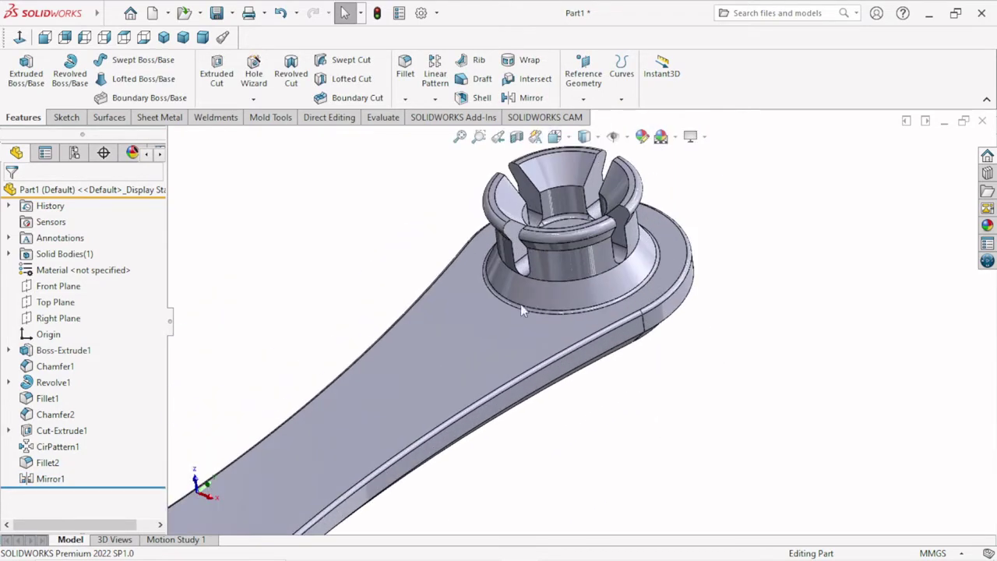
pyautogui.scroll(2, 520, 303)
pyautogui.moveTo(639, 423)
pyautogui.mouseDown(button='middle')
pyautogui.moveTo(615, 333)
pyautogui.moveTo(445, 472)
pyautogui.moveTo(476, 515)
pyautogui.mouseUp(button='middle')
pyautogui.scroll(2, 498, 401)
pyautogui.scroll(-2, 582, 319)
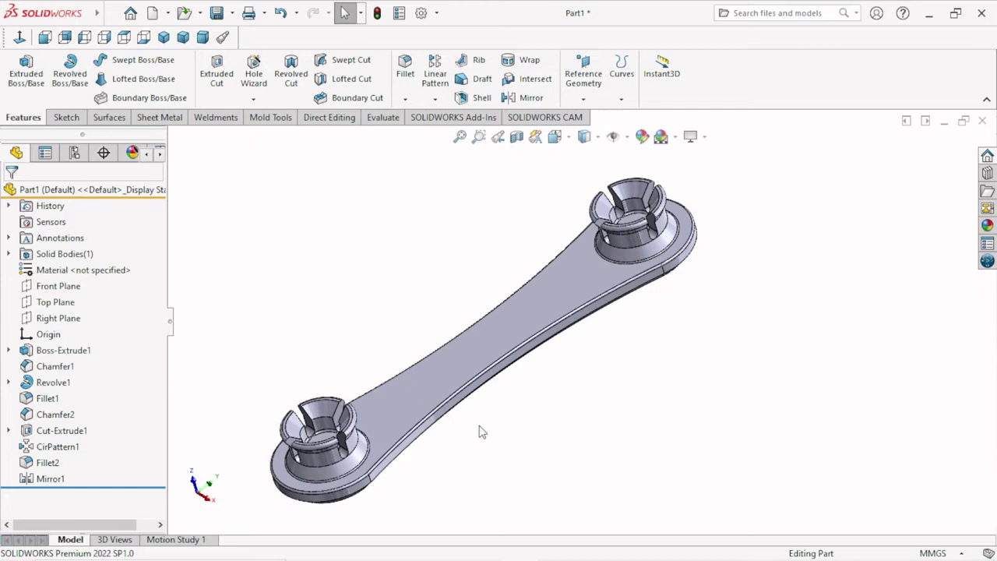
pyautogui.moveTo(586, 382)
pyautogui.mouseDown(button='middle')
pyautogui.moveTo(548, 405)
pyautogui.moveTo(539, 373)
pyautogui.mouseUp(button='middle')
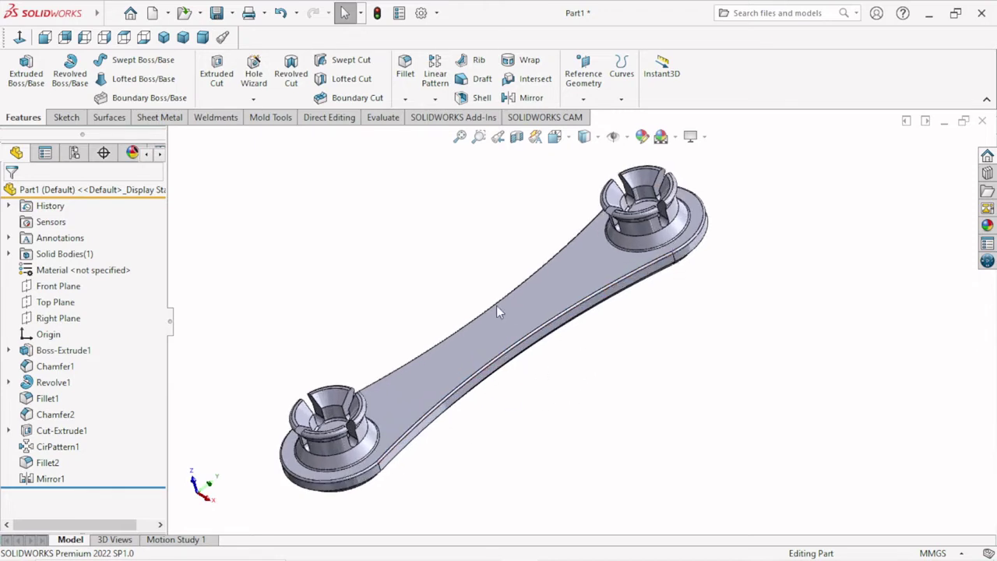
pyautogui.click(530, 328)
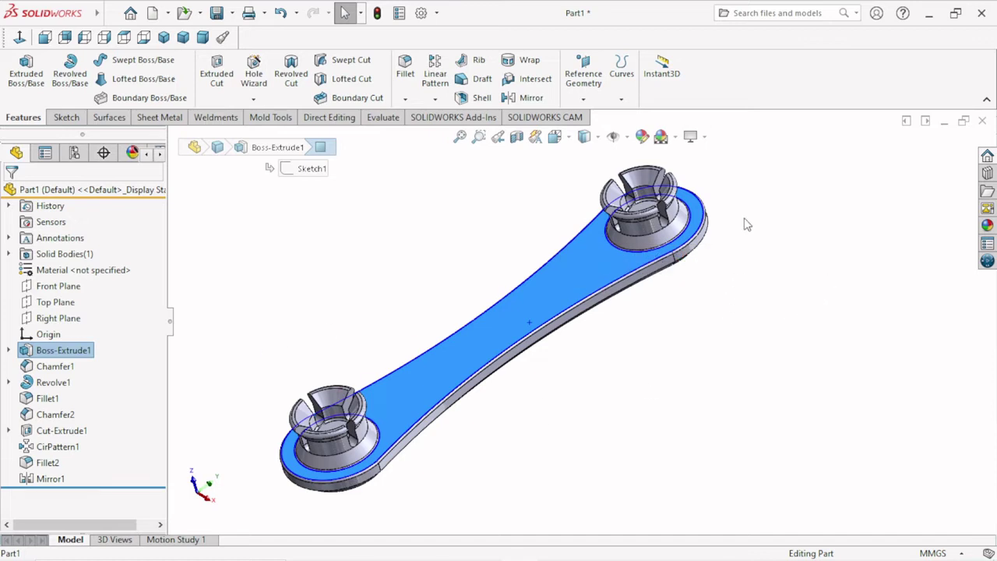
pyautogui.click(794, 289)
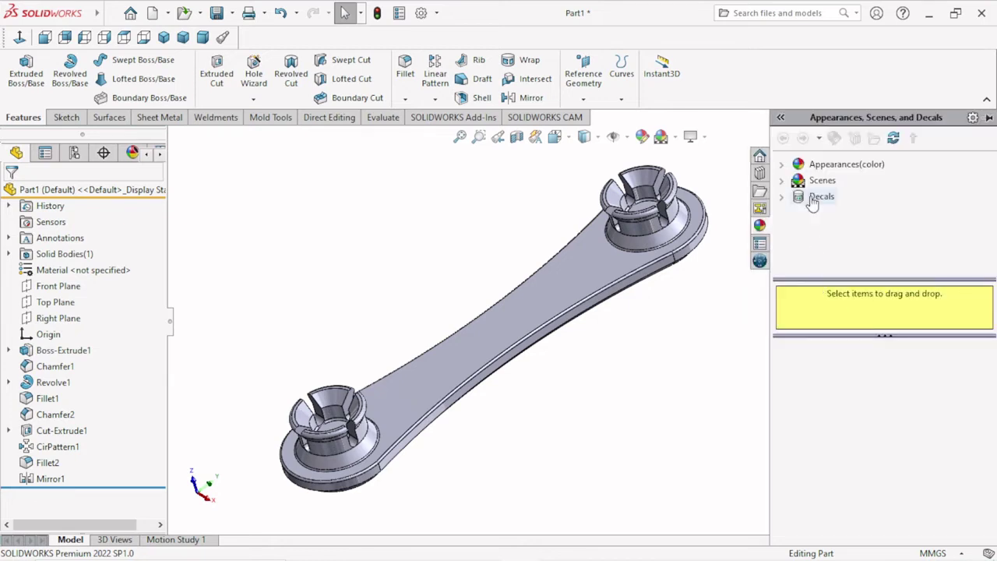
# Apply red high gloss plastic from Appearances > Plastic > High Gloss to the connector.
pyautogui.click(789, 167)
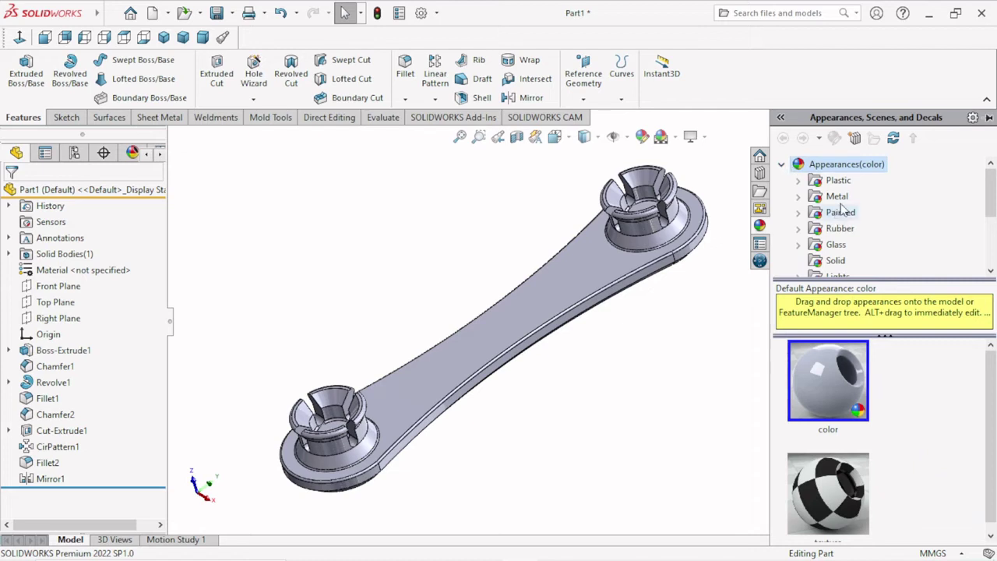
pyautogui.click(837, 180)
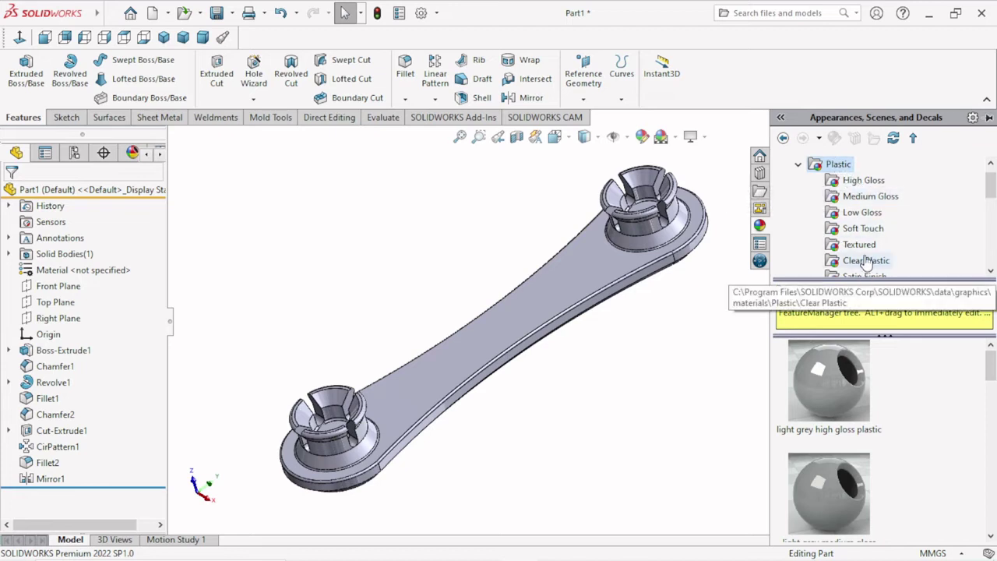
pyautogui.scroll(1, 868, 200)
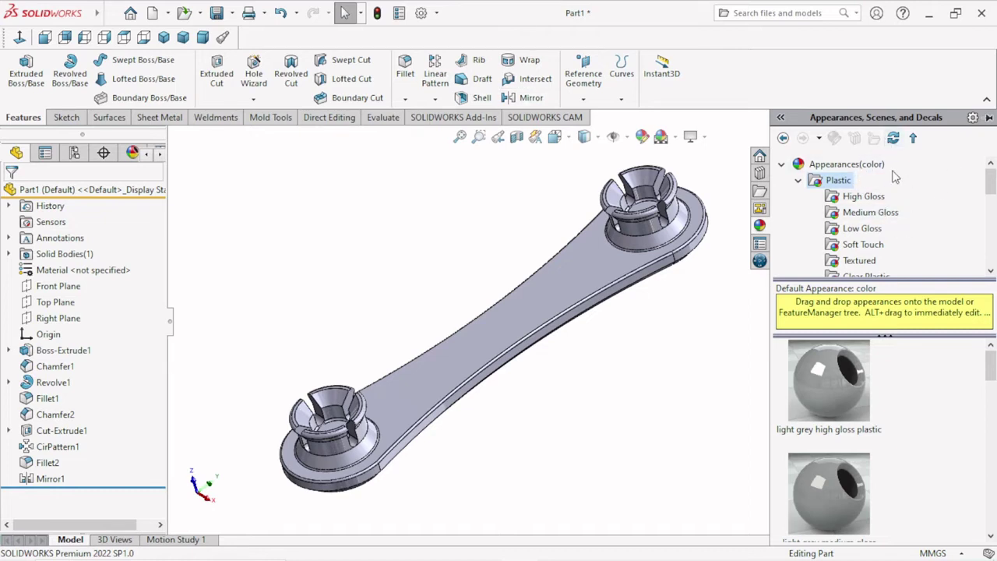
pyautogui.click(868, 199)
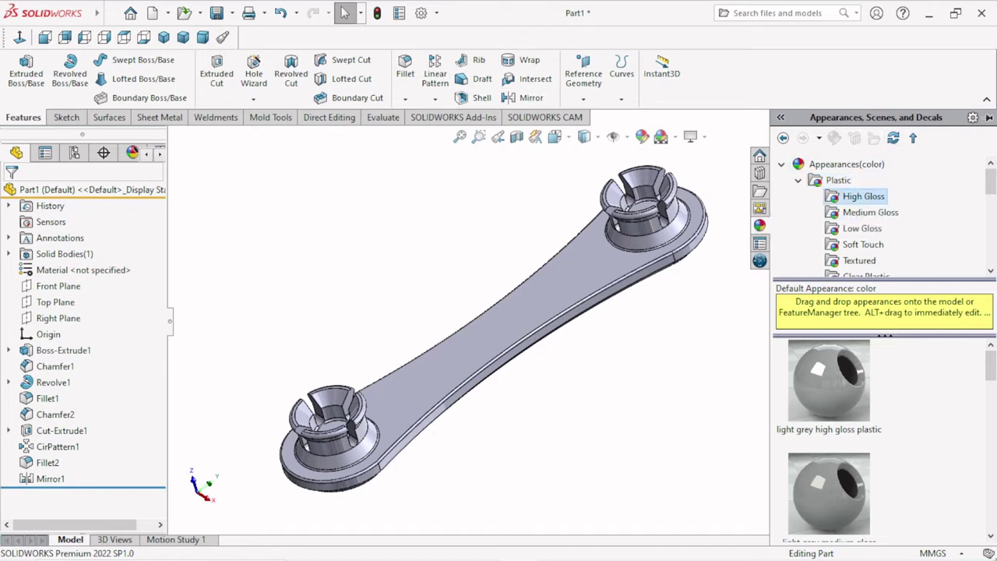
pyautogui.scroll(1, 980, 467)
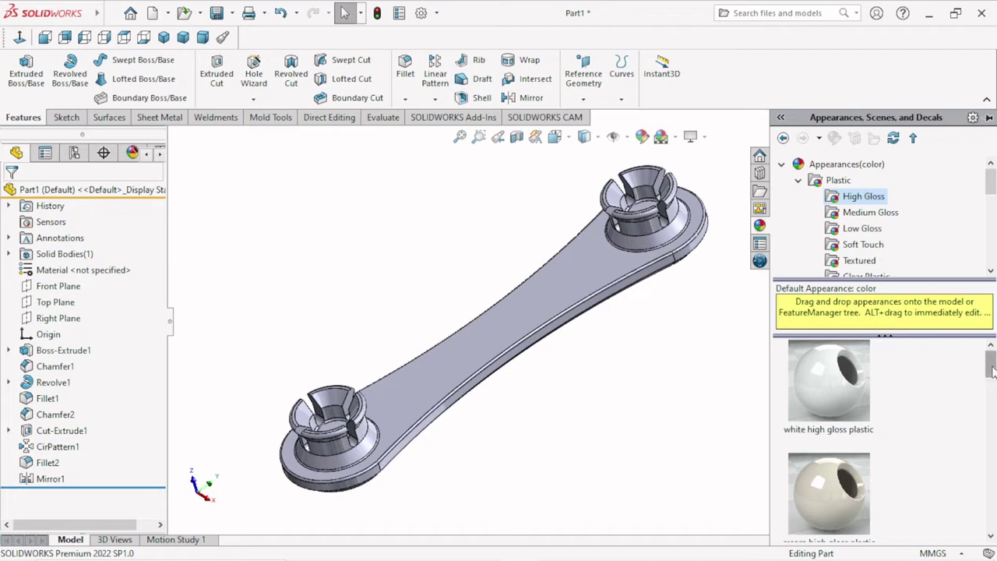
pyautogui.moveTo(992, 372); pyautogui.dragTo(993, 458)
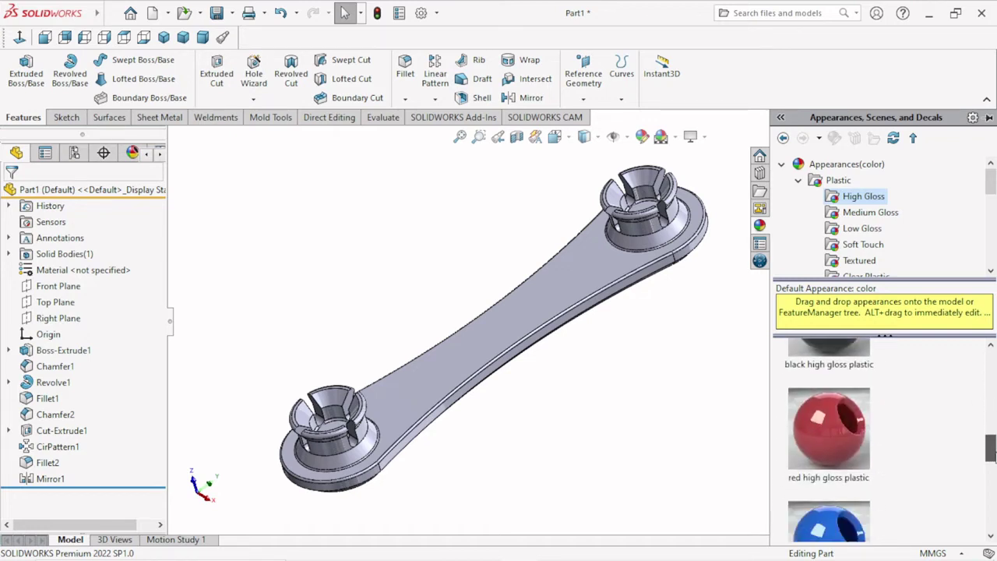
pyautogui.click(833, 440)
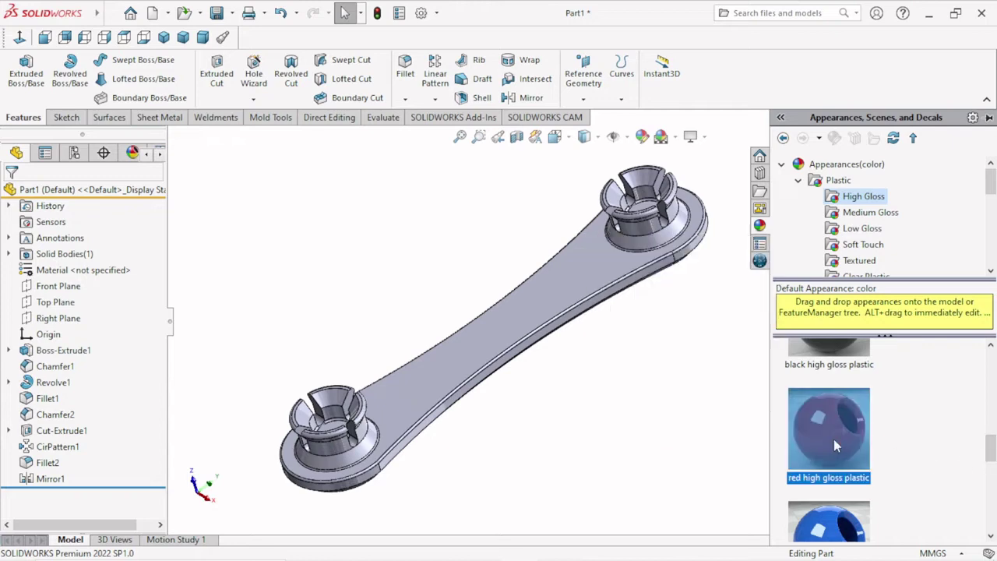
pyautogui.doubleClick(833, 438)
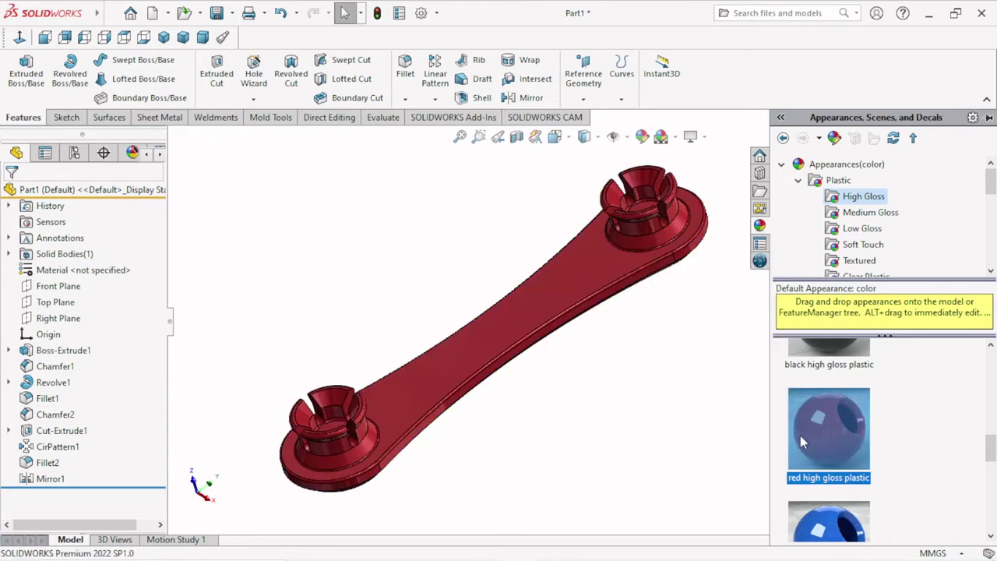
pyautogui.moveTo(612, 416)
pyautogui.mouseDown(button='middle')
pyautogui.moveTo(512, 277)
pyautogui.moveTo(492, 182)
pyautogui.moveTo(521, 173)
pyautogui.moveTo(630, 254)
pyautogui.moveTo(750, 192)
pyautogui.moveTo(806, 268)
pyautogui.moveTo(715, 382)
pyautogui.moveTo(711, 256)
pyautogui.moveTo(739, 276)
pyautogui.mouseUp(button='middle')
pyautogui.scroll(-2, 534, 382)
pyautogui.scroll(-2, 494, 382)
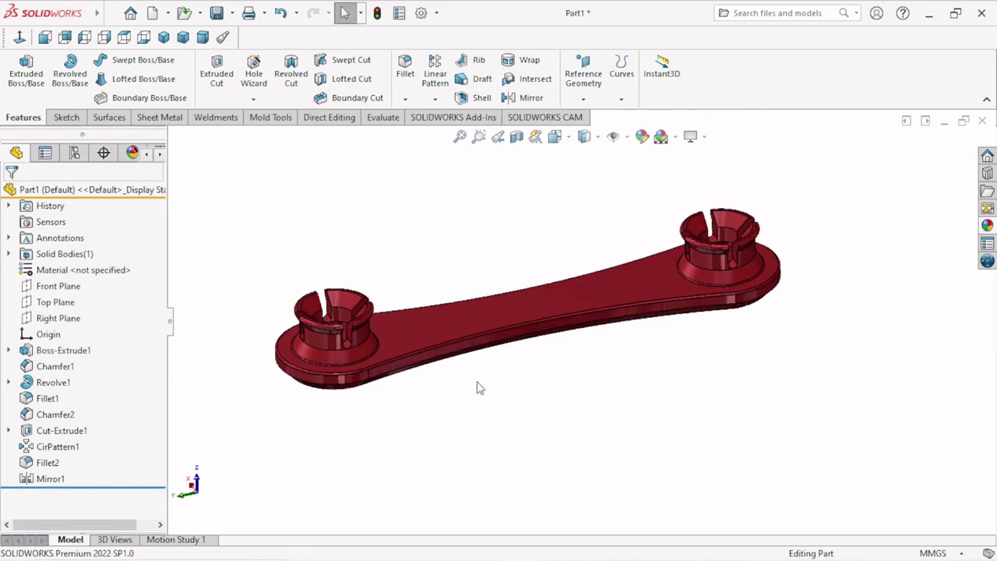
pyautogui.moveTo(479, 388)
pyautogui.mouseDown(button='middle')
pyautogui.moveTo(463, 425)
pyautogui.moveTo(474, 468)
pyautogui.moveTo(483, 402)
pyautogui.mouseUp(button='middle')
pyautogui.scroll(2, 483, 403)
pyautogui.scroll(-2, 652, 266)
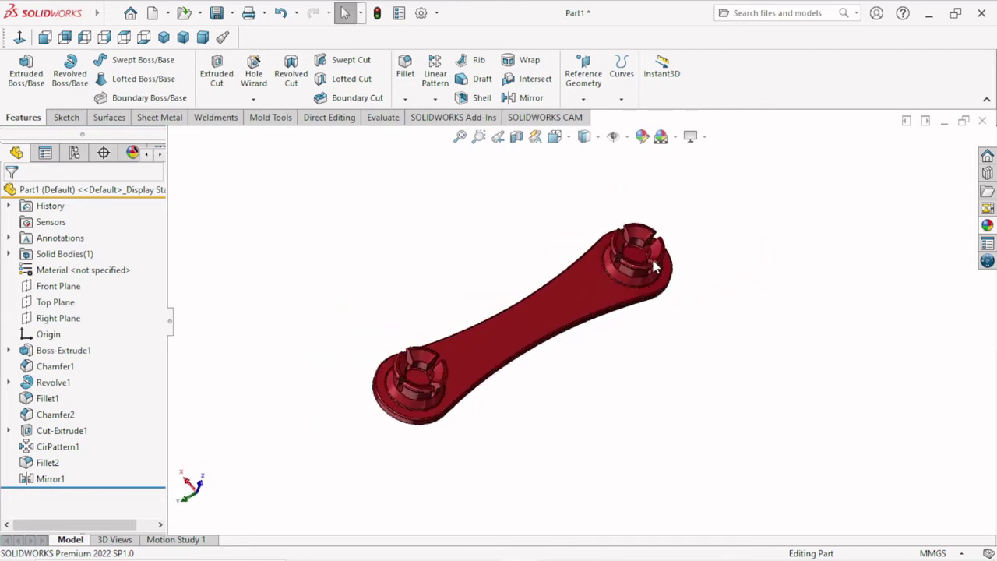
pyautogui.scroll(-3, 653, 266)
pyautogui.scroll(3, 556, 418)
pyautogui.scroll(-1, 451, 460)
pyautogui.scroll(1, 416, 471)
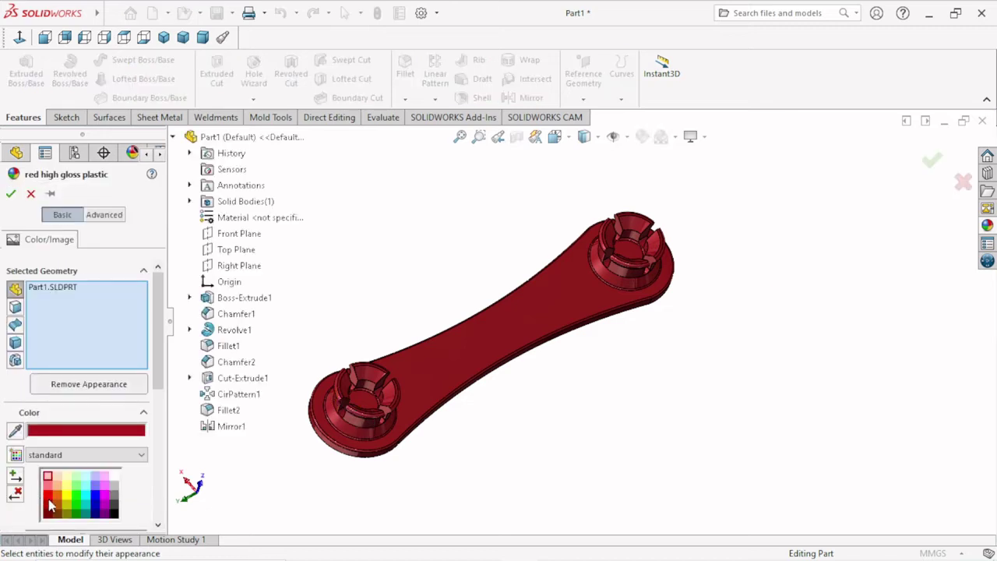
# Switch the connector to the bright red swatch and confirm the appearance.
pyautogui.click(48, 496)
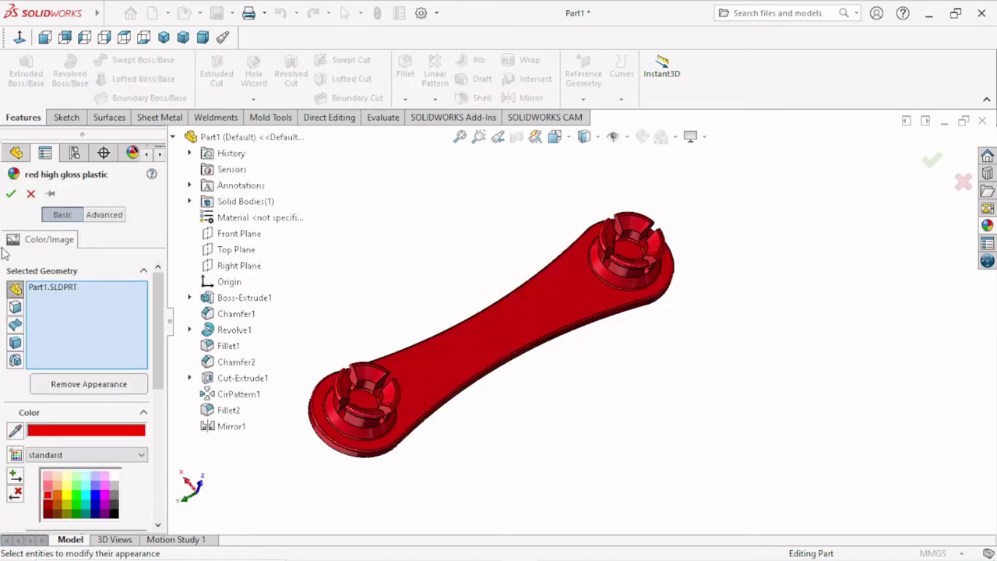
pyautogui.click(10, 194)
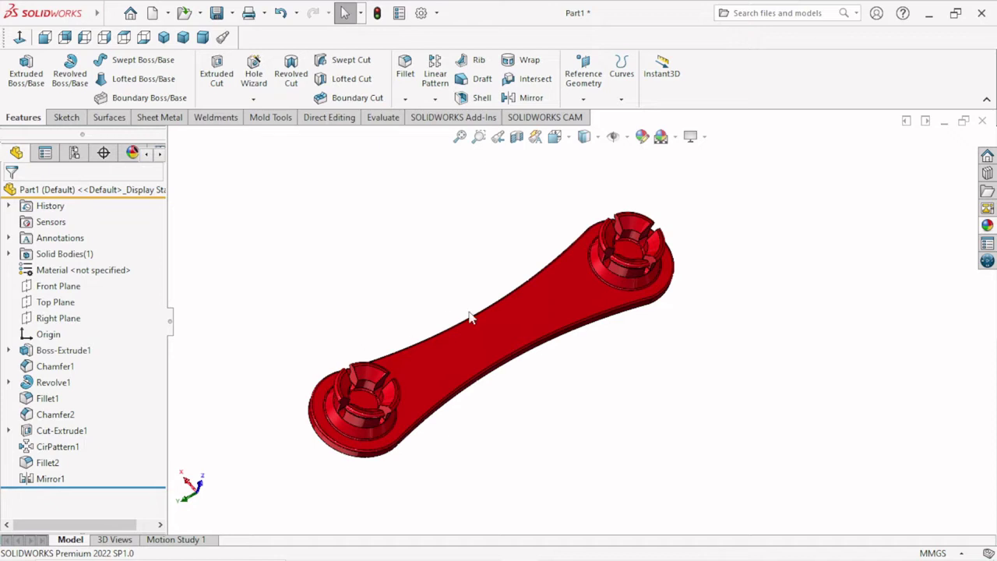
pyautogui.moveTo(563, 405)
pyautogui.mouseDown(button='middle')
pyautogui.moveTo(496, 331)
pyautogui.moveTo(565, 173)
pyautogui.moveTo(454, 127)
pyautogui.moveTo(324, 281)
pyautogui.moveTo(367, 216)
pyautogui.moveTo(391, 49)
pyautogui.moveTo(320, 105)
pyautogui.moveTo(299, 137)
pyautogui.mouseUp(button='middle')
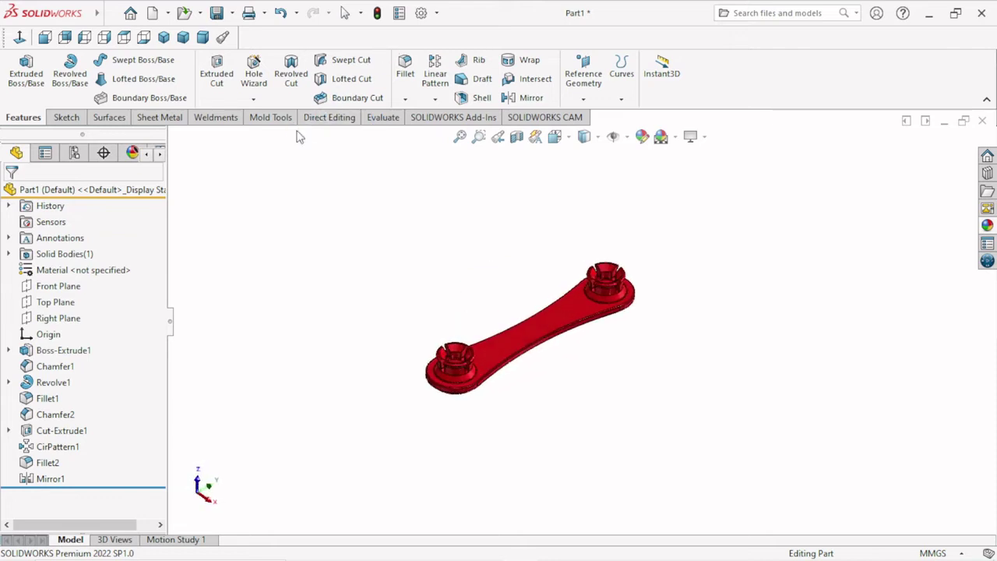
pyautogui.scroll(-5, 526, 334)
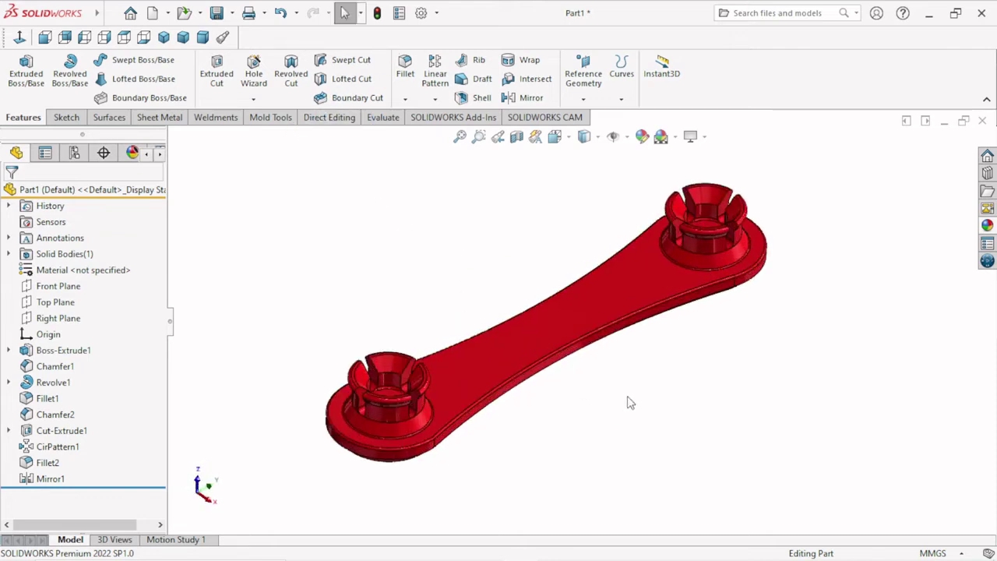
# Save the part as connector in the Desktop 3D folder, replacing the existing file.
pyautogui.click(217, 21)
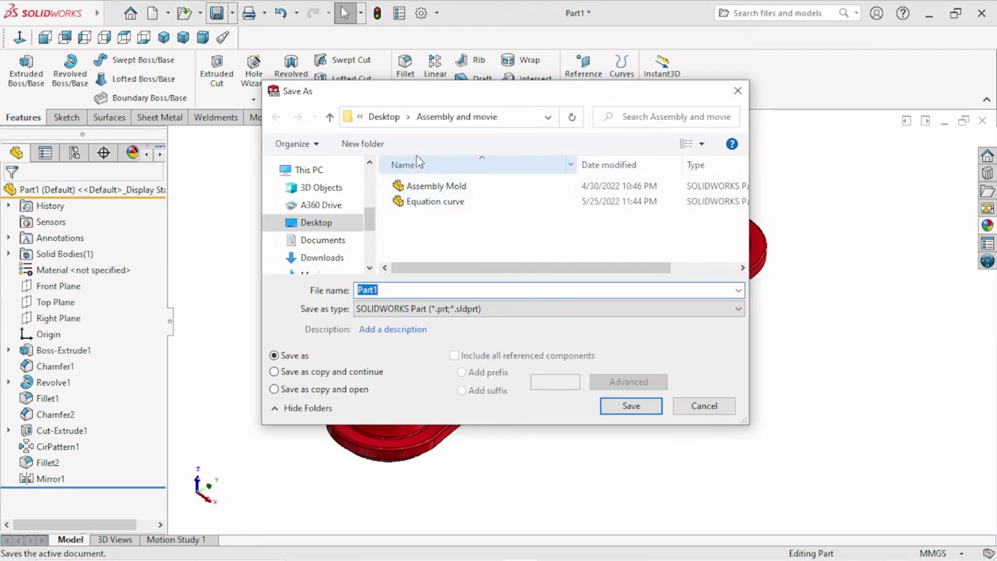
pyautogui.click(330, 117)
pyautogui.click(490, 204)
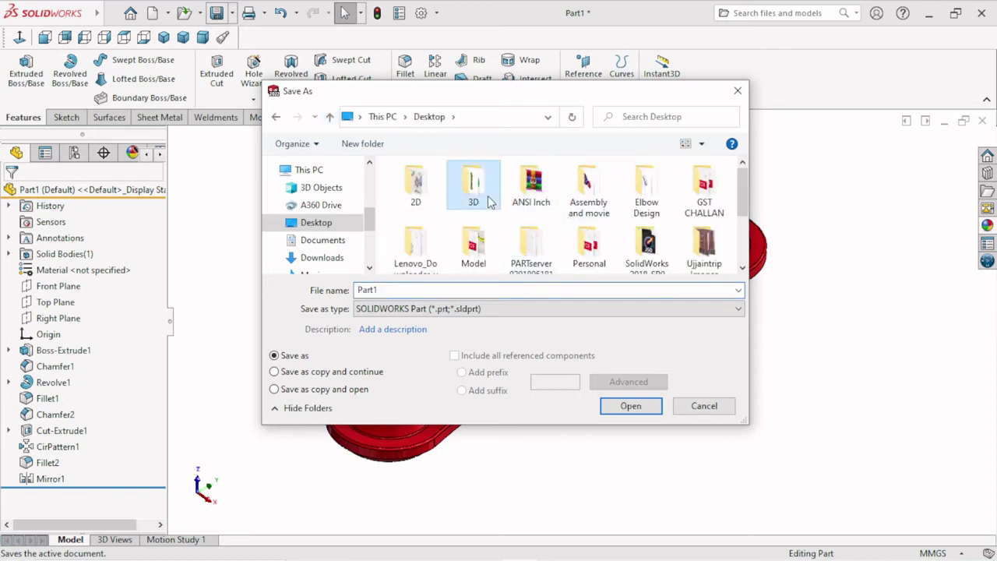
pyautogui.press('Return')
pyautogui.click(429, 205)
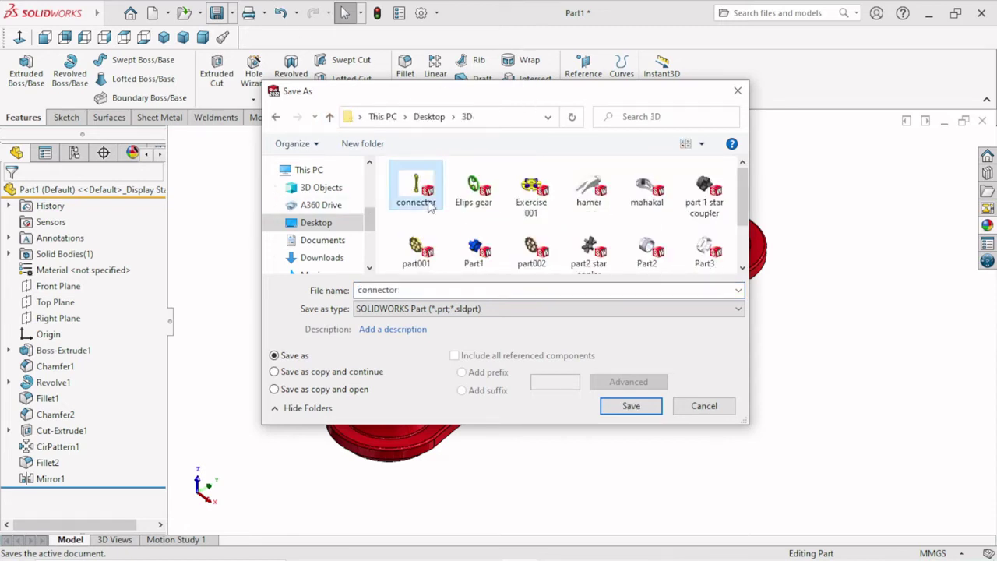
pyautogui.click(644, 411)
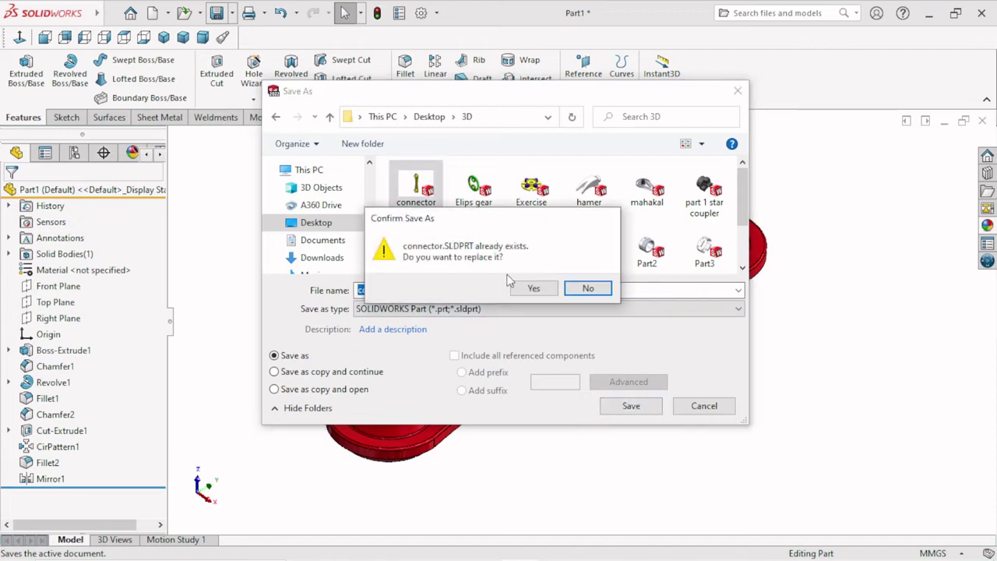
pyautogui.click(526, 288)
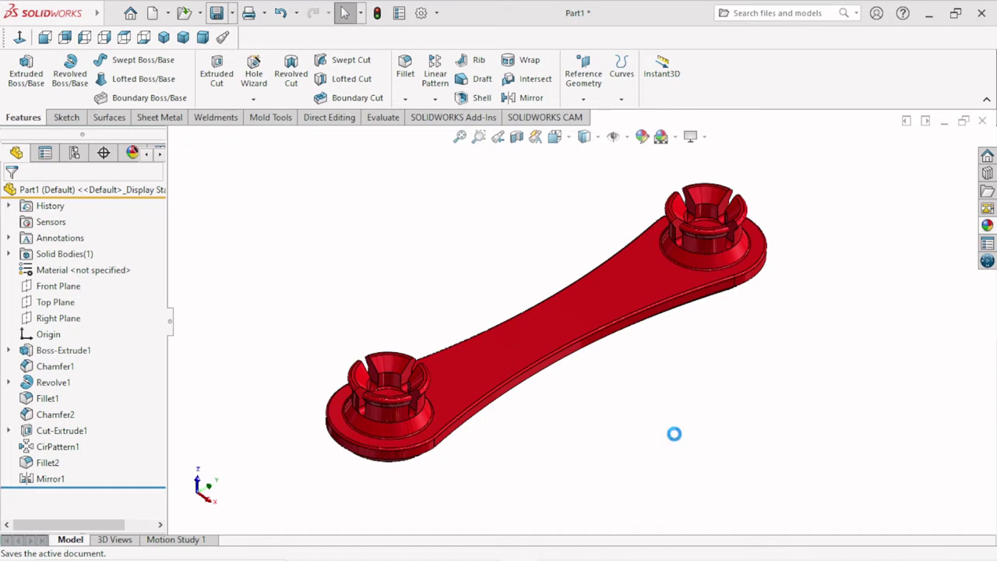
pyautogui.scroll(-5, 677, 432)
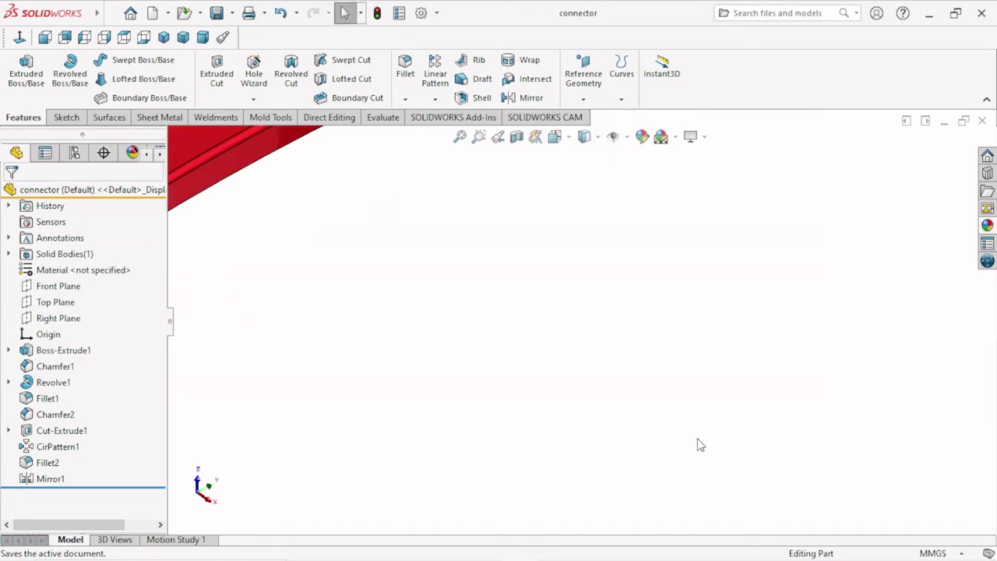
pyautogui.scroll(-2, 542, 404)
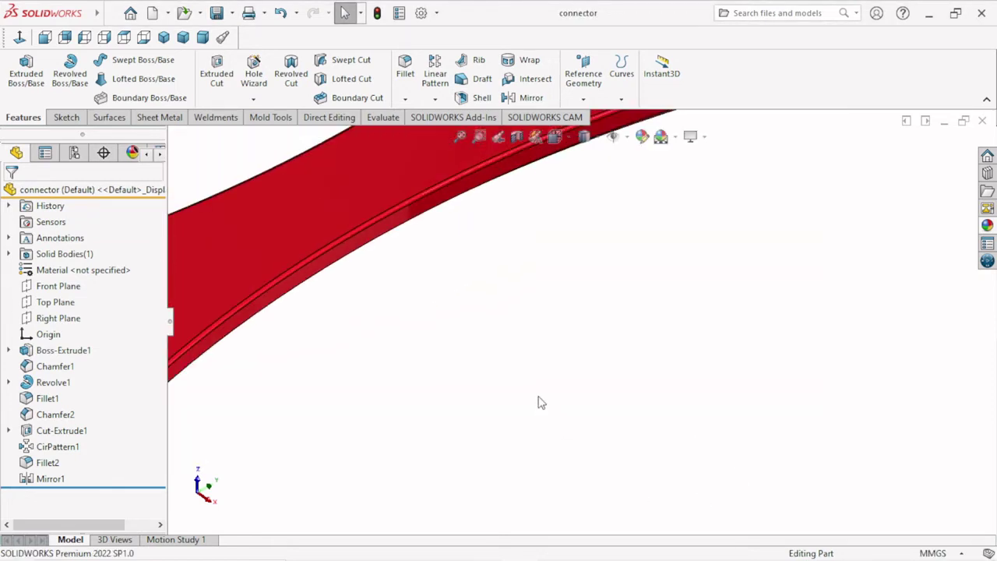
pyautogui.scroll(3, 549, 417)
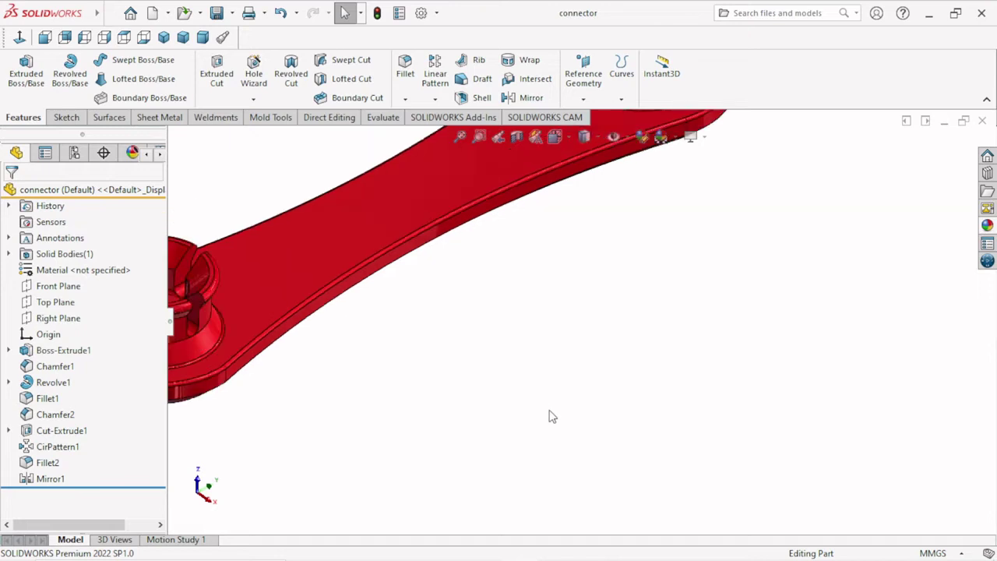
pyautogui.scroll(4, 549, 417)
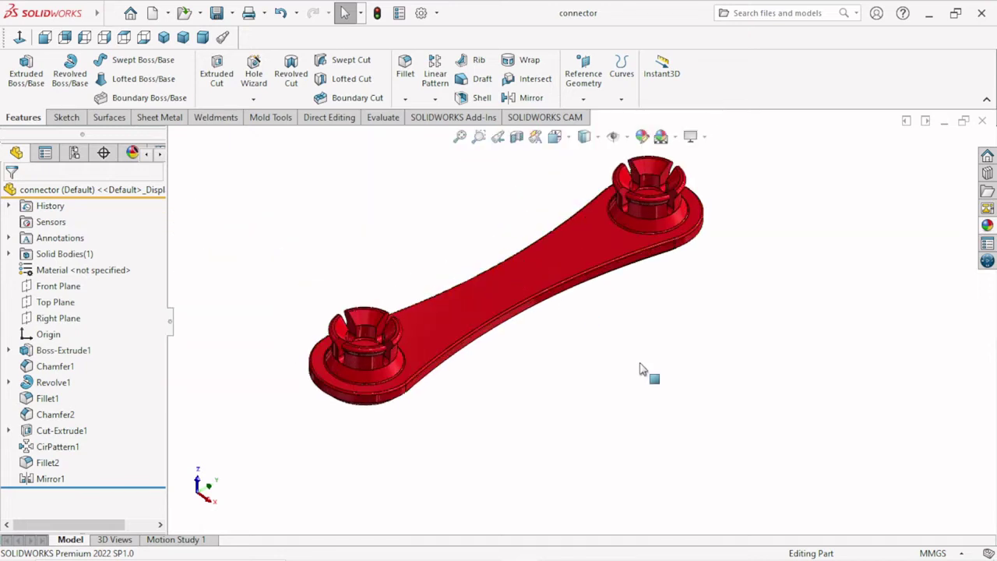
pyautogui.scroll(2, 538, 267)
pyautogui.scroll(-3, 534, 253)
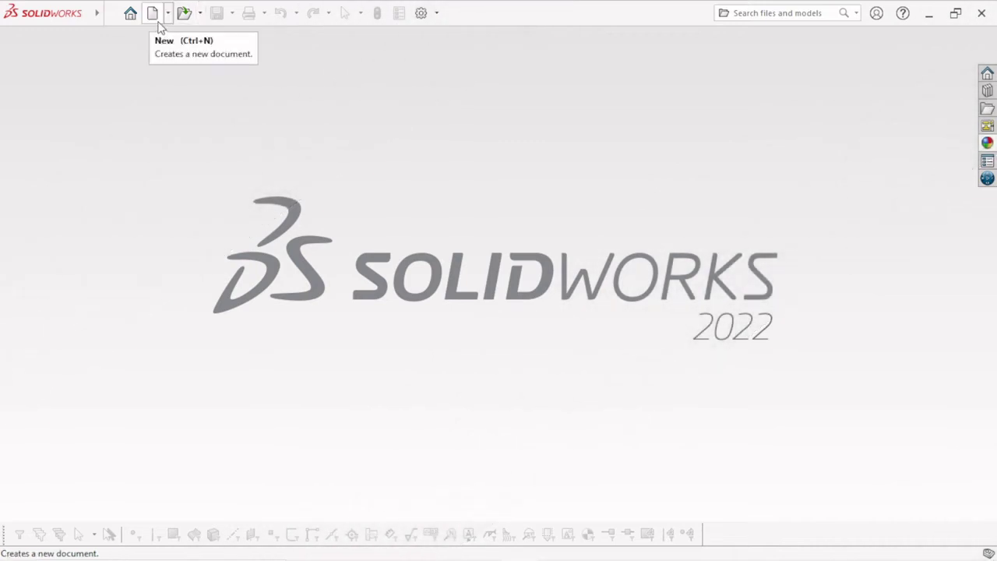
# Create a new empty assembly document, Assem1.
pyautogui.click(158, 22)
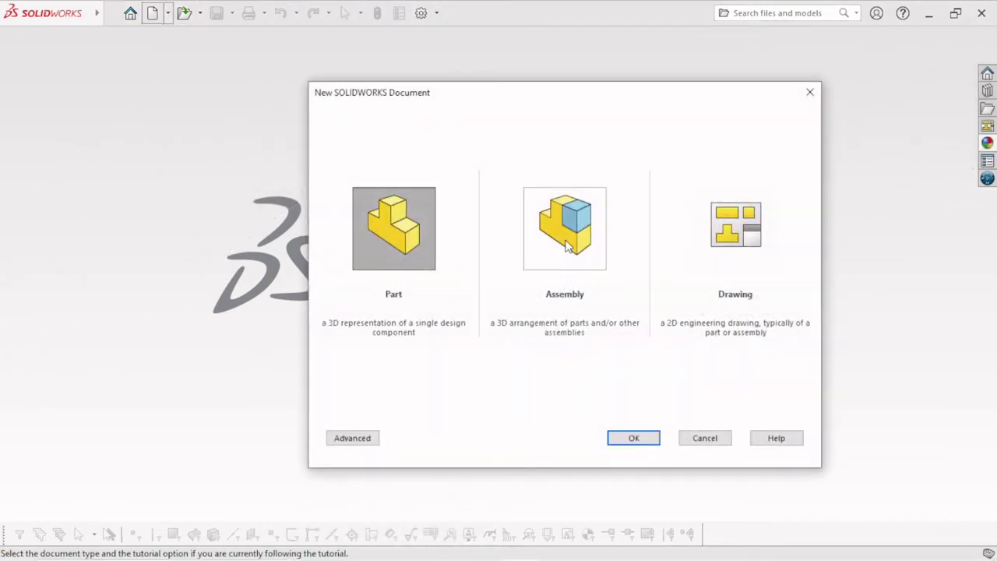
pyautogui.click(564, 228)
pyautogui.click(633, 437)
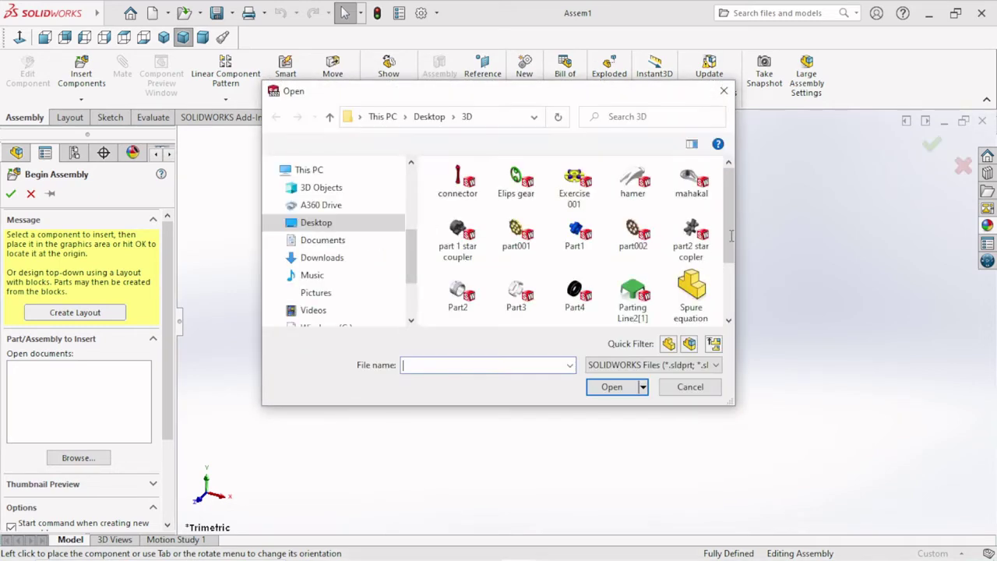
# Insert the connector and Elips gear parts from Desktop\3D and place them side by side.
pyautogui.click(515, 183)
pyautogui.keyDown('ctrl'); pyautogui.click(461, 186); pyautogui.keyUp('ctrl')
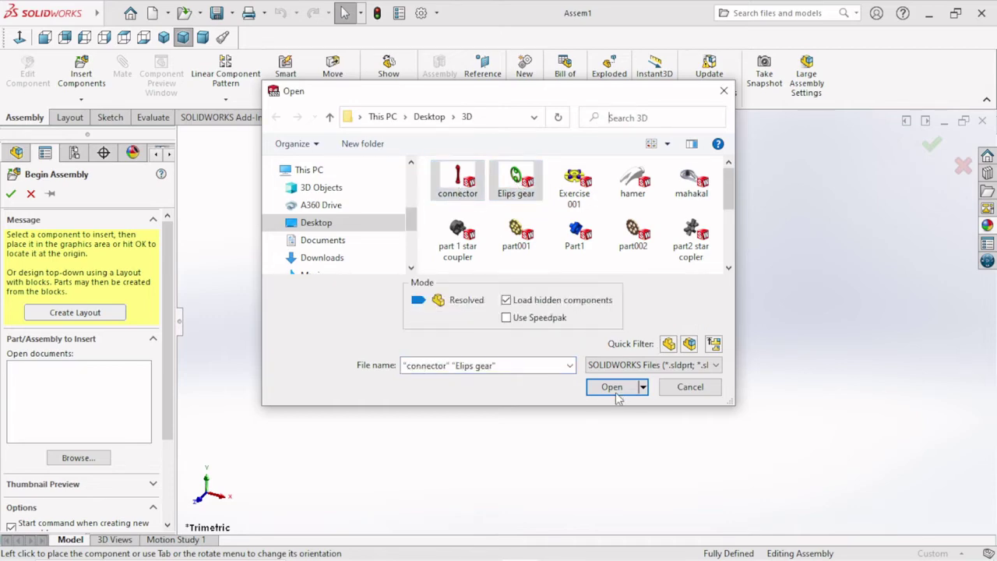
pyautogui.click(611, 388)
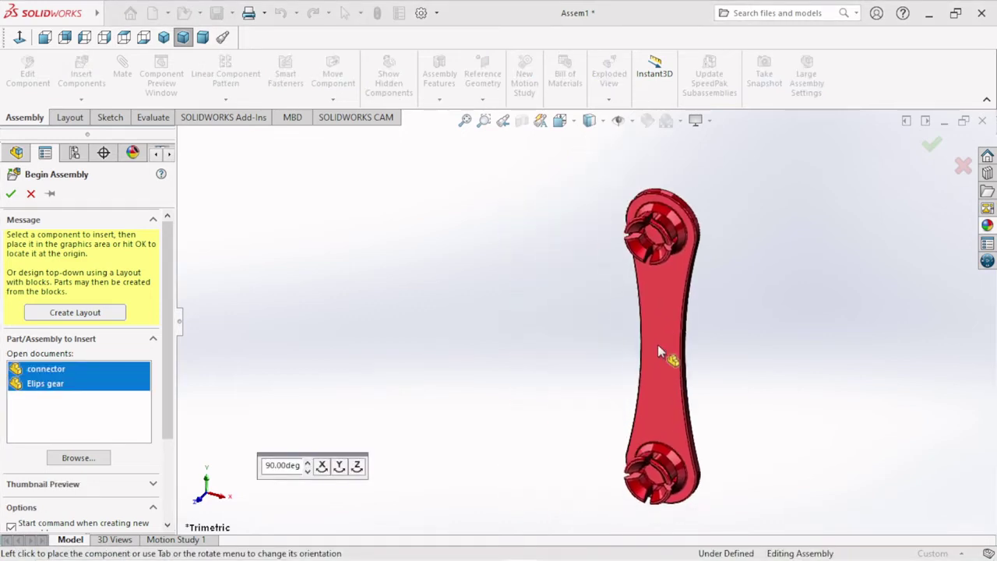
pyautogui.click(658, 337)
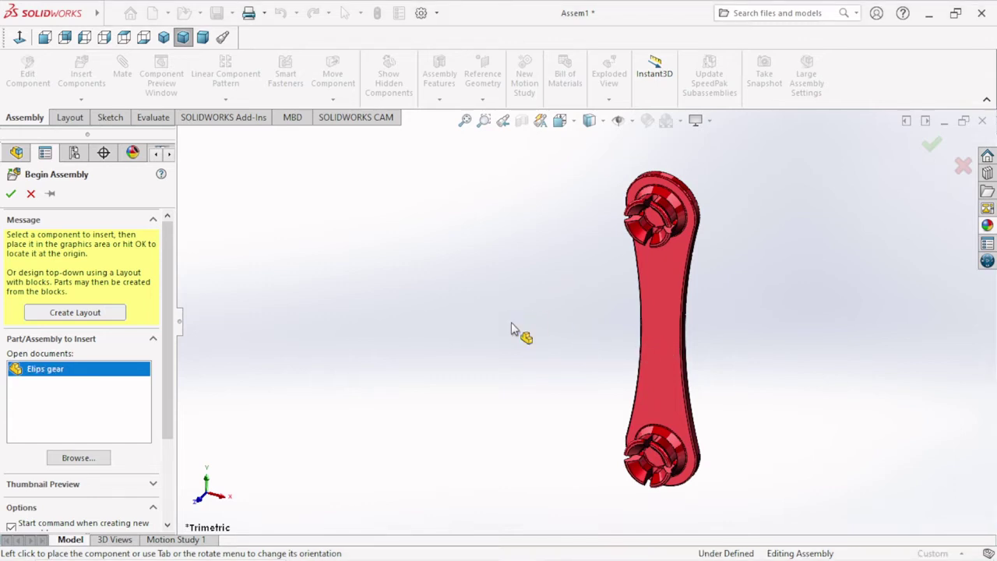
pyautogui.scroll(5, 514, 329)
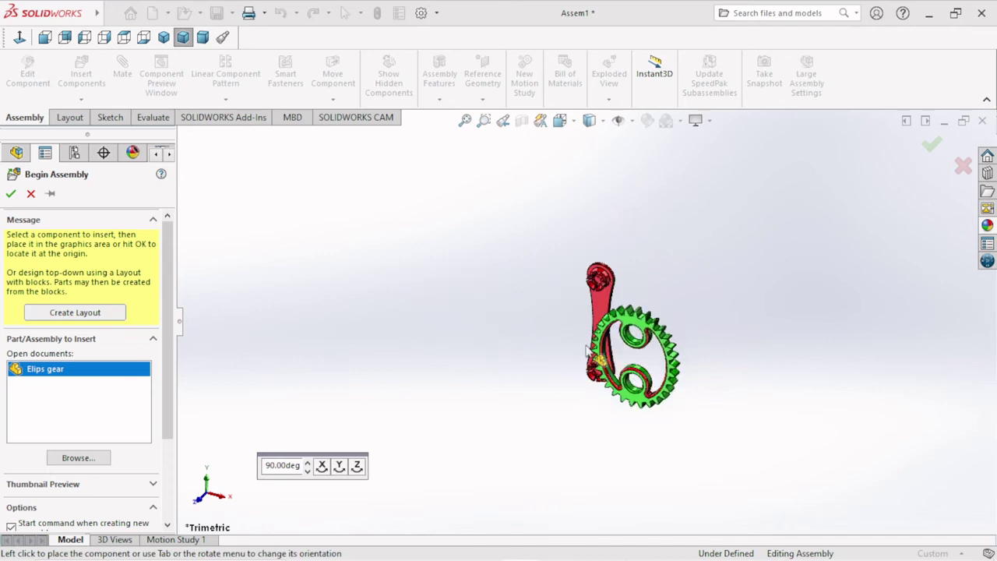
pyautogui.click(524, 299)
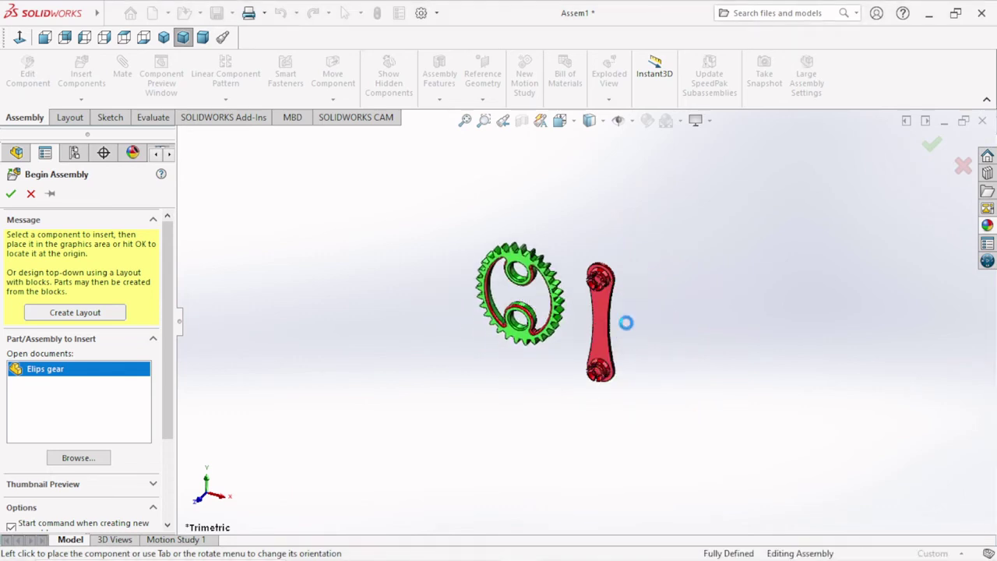
pyautogui.scroll(-3, 578, 341)
pyautogui.scroll(1, 560, 316)
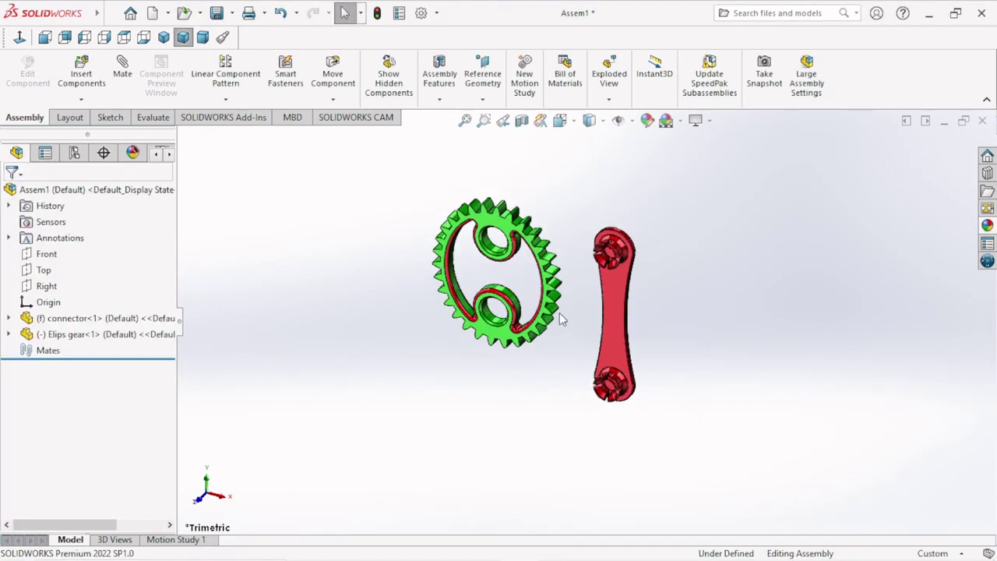
pyautogui.moveTo(719, 341); pyautogui.dragTo(841, 405, button='middle')
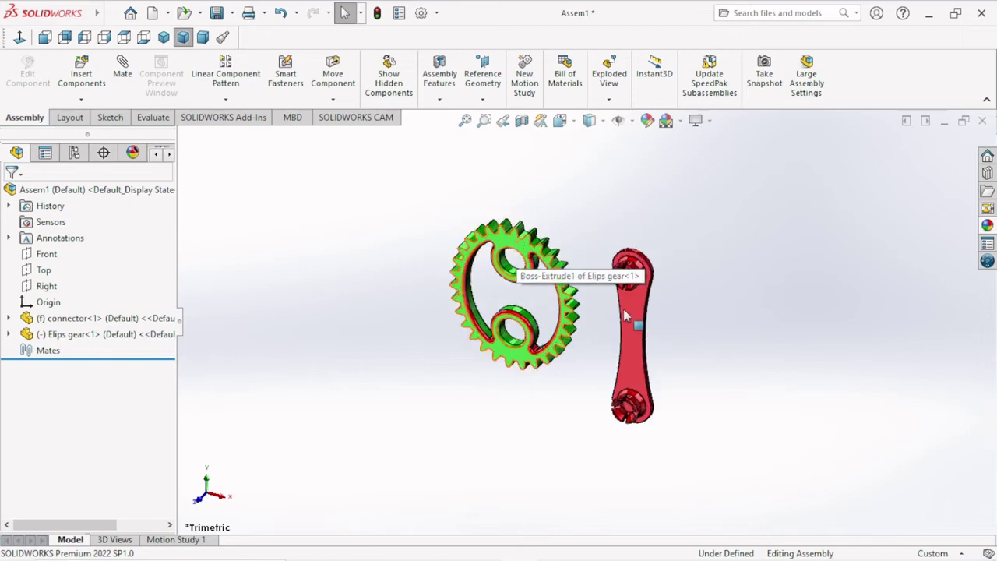
pyautogui.scroll(-1, 551, 302)
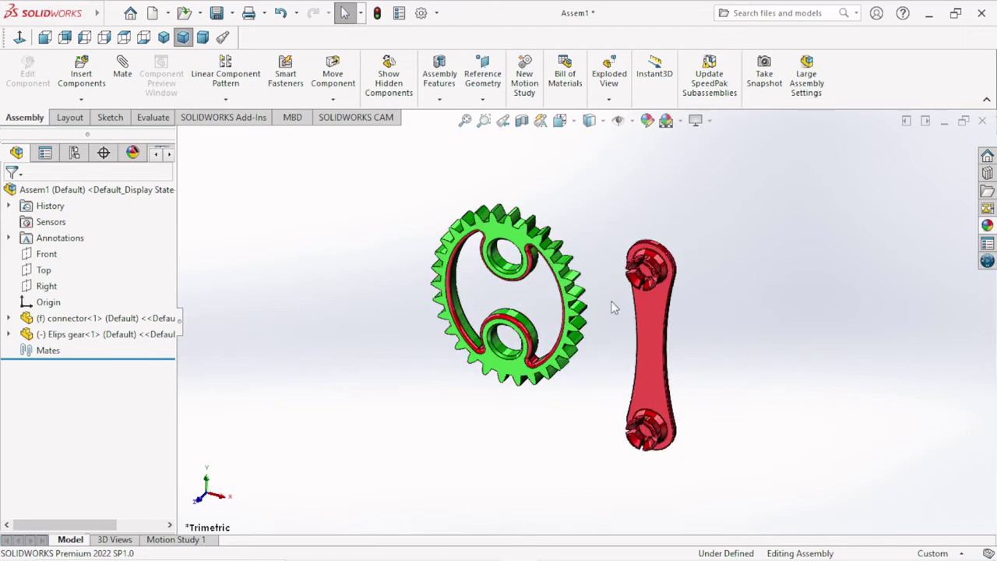
pyautogui.moveTo(612, 307)
pyautogui.mouseDown(button='middle')
pyautogui.moveTo(559, 167)
pyautogui.moveTo(605, 70)
pyautogui.mouseUp(button='middle')
pyautogui.click(345, 14)
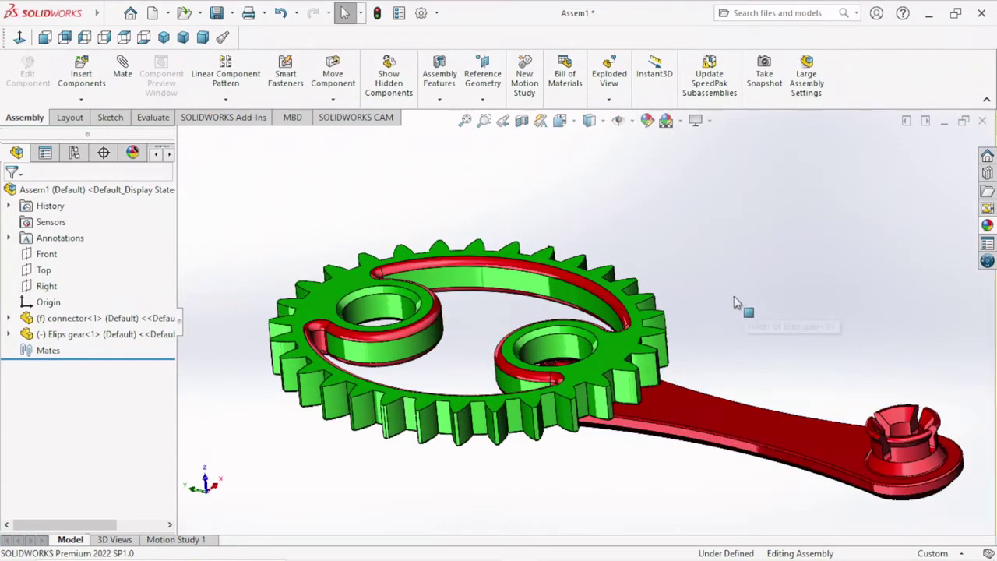
pyautogui.scroll(3, 710, 333)
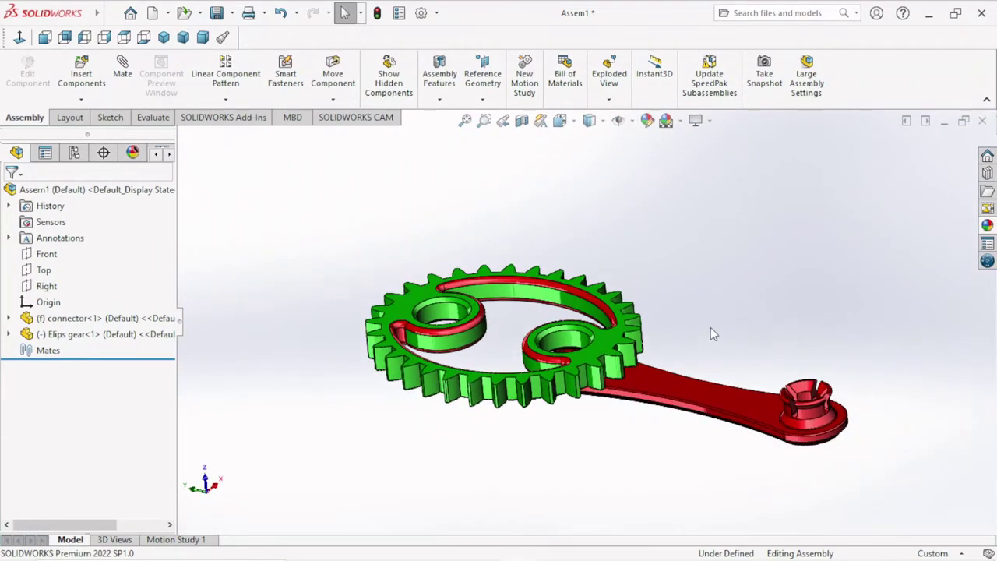
pyautogui.click(332, 100)
pyautogui.click(345, 136)
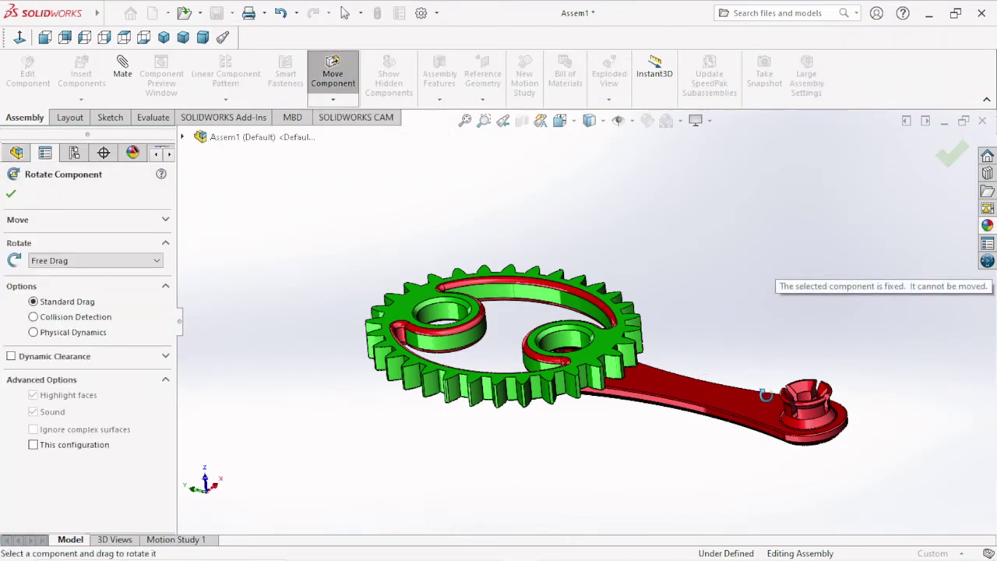
pyautogui.rightClick(725, 408)
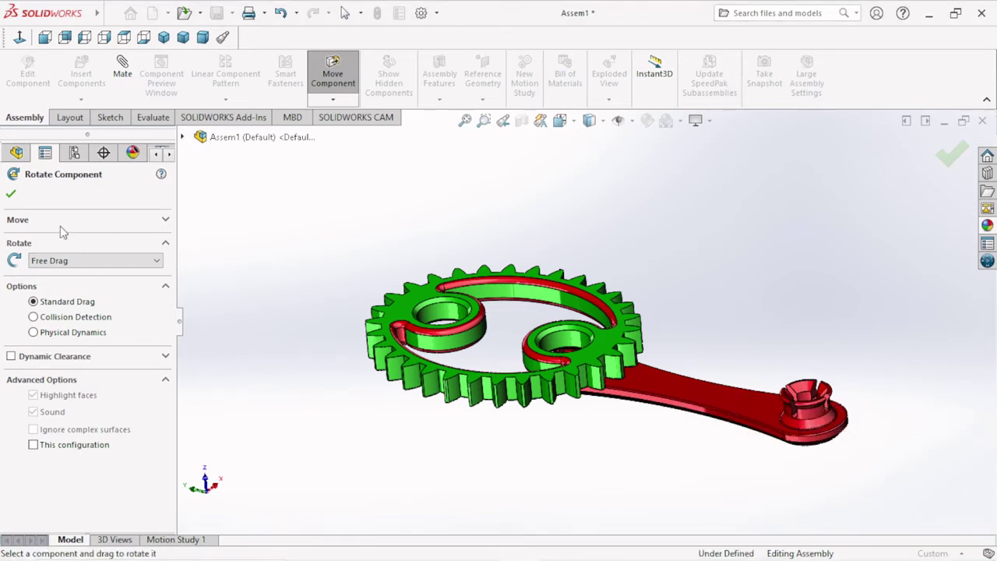
pyautogui.click(11, 195)
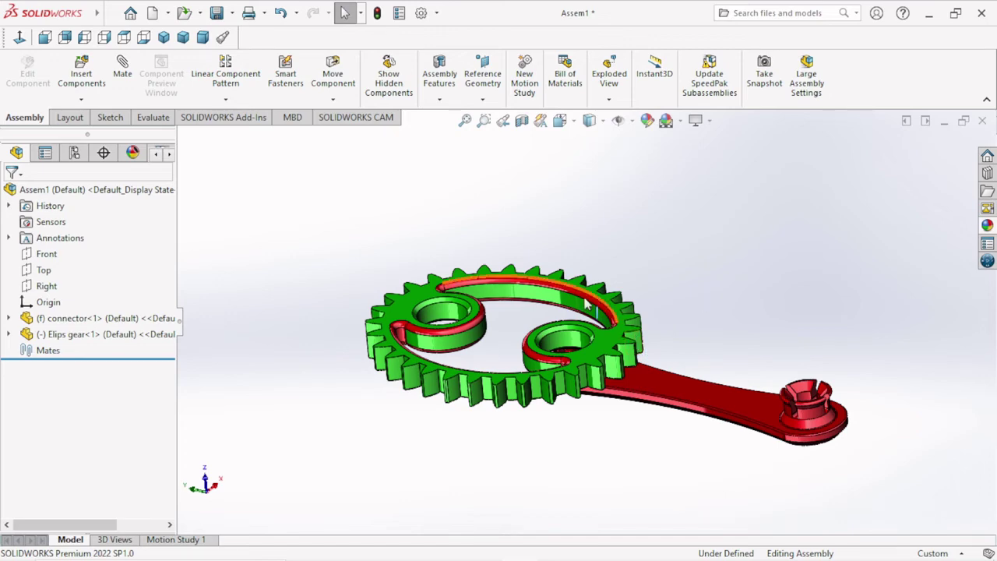
pyautogui.scroll(-3, 529, 289)
pyautogui.scroll(4, 545, 335)
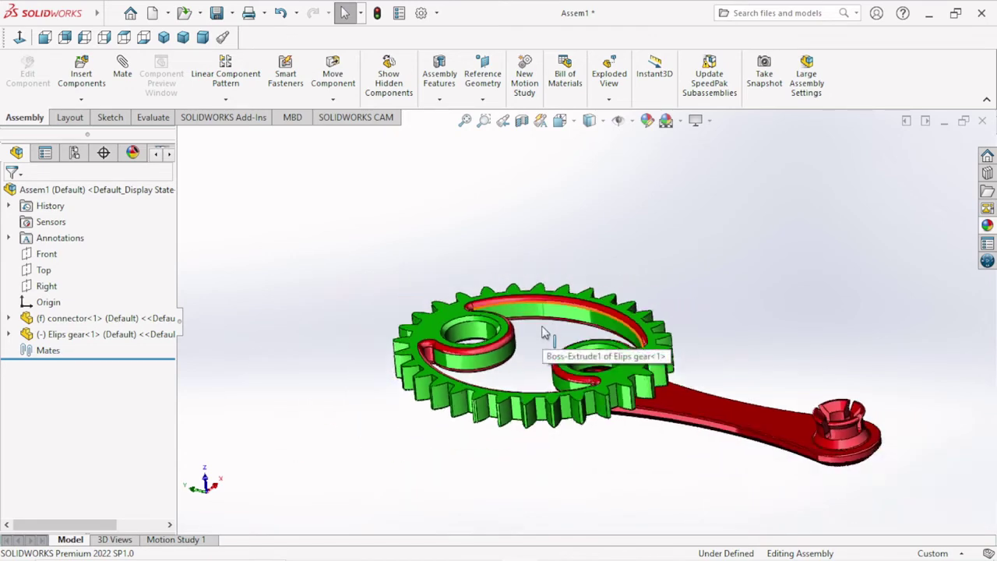
pyautogui.click(705, 404)
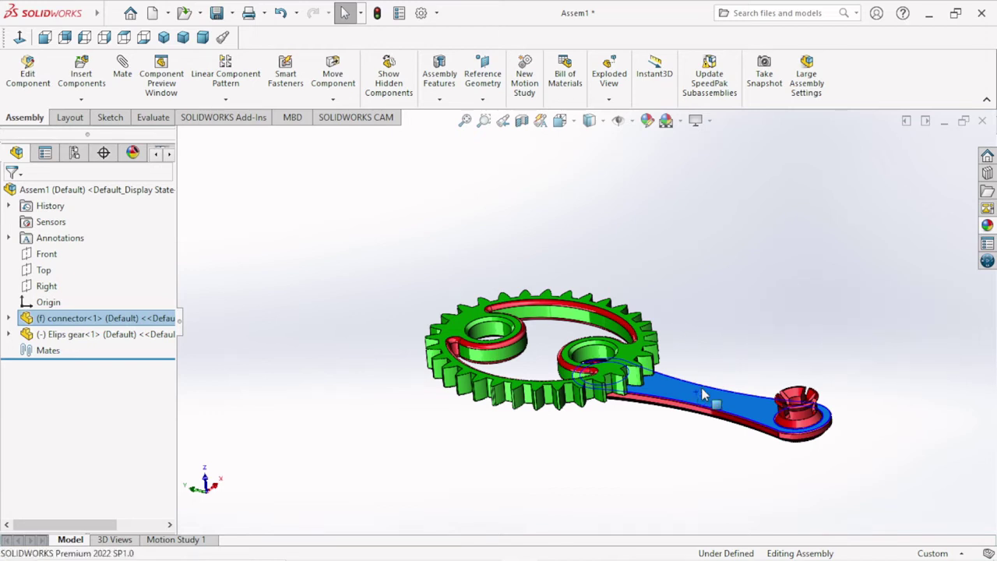
pyautogui.rightClick(703, 394)
# Float the connector, move it above the gear and rotate it in 3D.
pyautogui.click(746, 271)
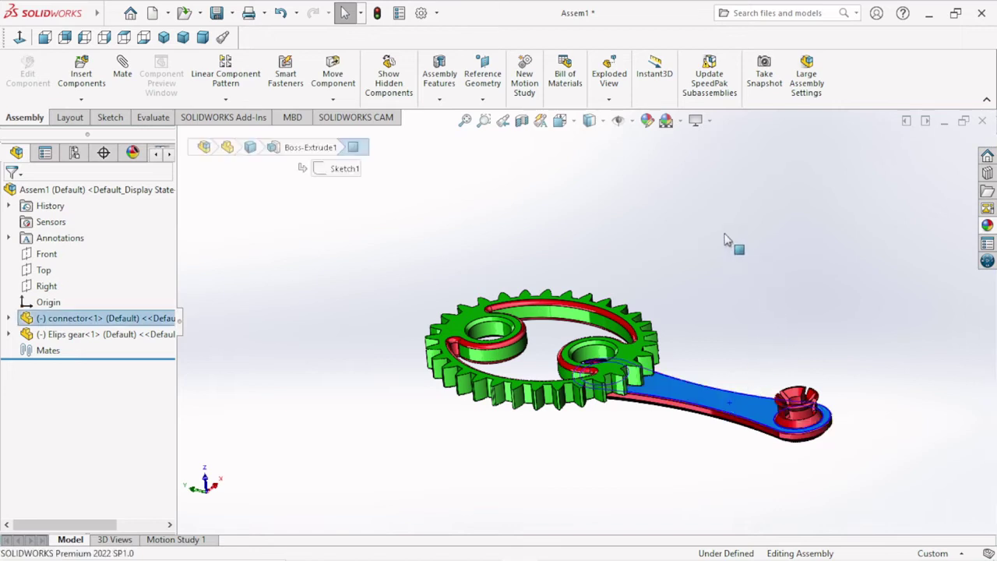
pyautogui.moveTo(667, 210); pyautogui.dragTo(697, 249)
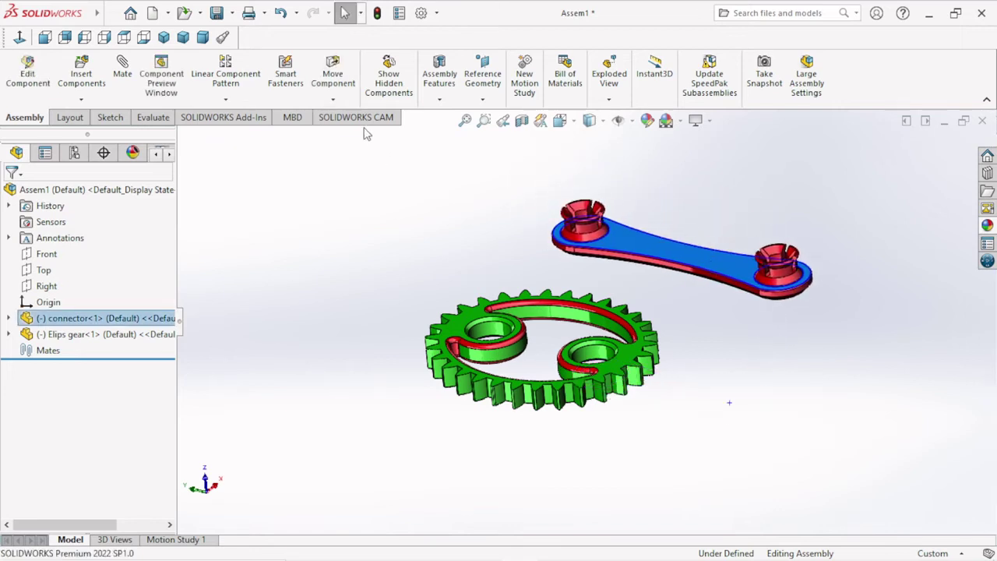
pyautogui.click(340, 101)
pyautogui.click(362, 132)
pyautogui.moveTo(657, 218)
pyautogui.mouseDown()
pyautogui.moveTo(496, 125)
pyautogui.moveTo(431, 34)
pyautogui.mouseUp()
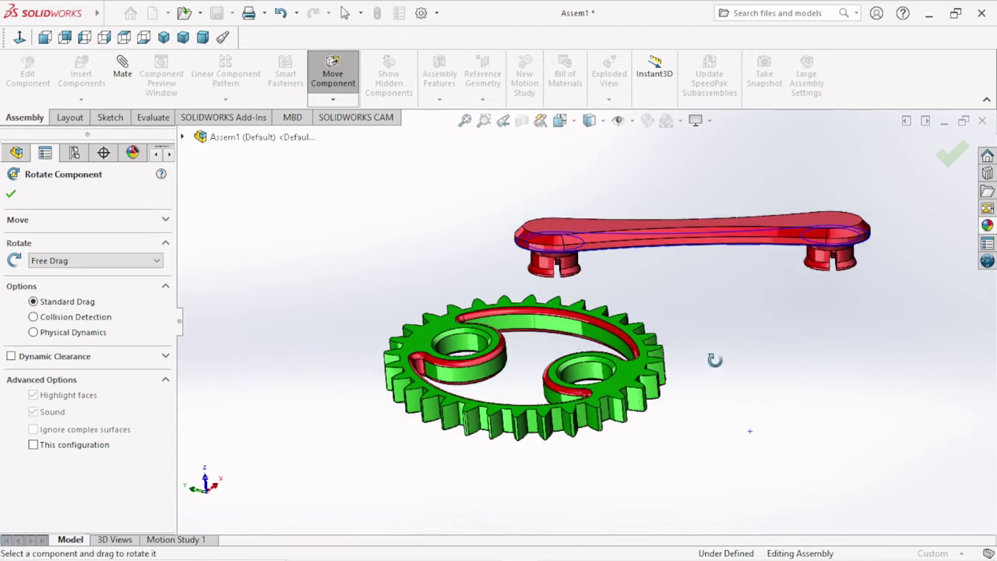
pyautogui.moveTo(690, 431)
pyautogui.mouseDown(button='middle')
pyautogui.moveTo(743, 432)
pyautogui.moveTo(704, 395)
pyautogui.moveTo(701, 405)
pyautogui.moveTo(748, 374)
pyautogui.moveTo(783, 399)
pyautogui.moveTo(765, 329)
pyautogui.moveTo(759, 347)
pyautogui.mouseUp(button='middle')
pyautogui.scroll(3, 696, 423)
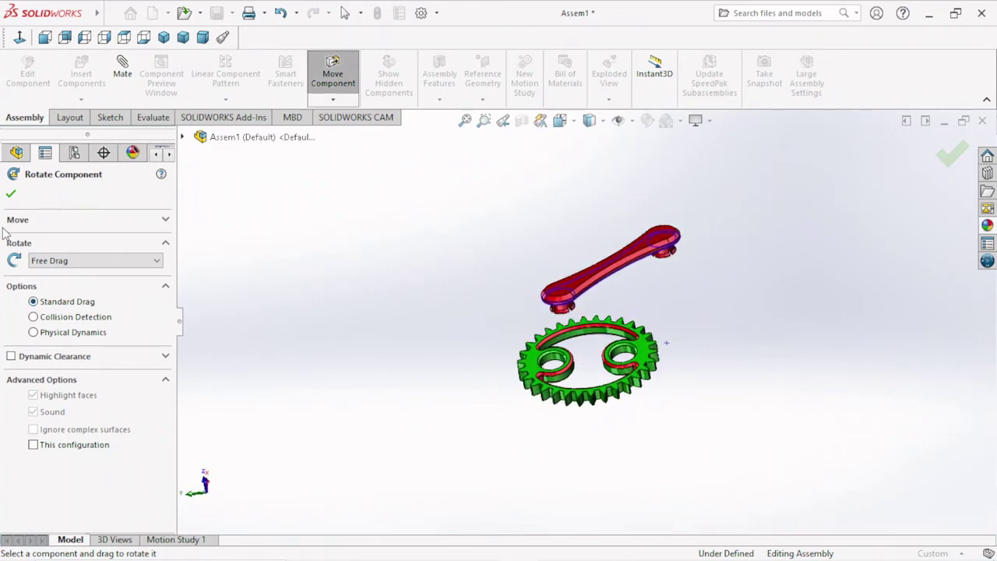
pyautogui.click(12, 197)
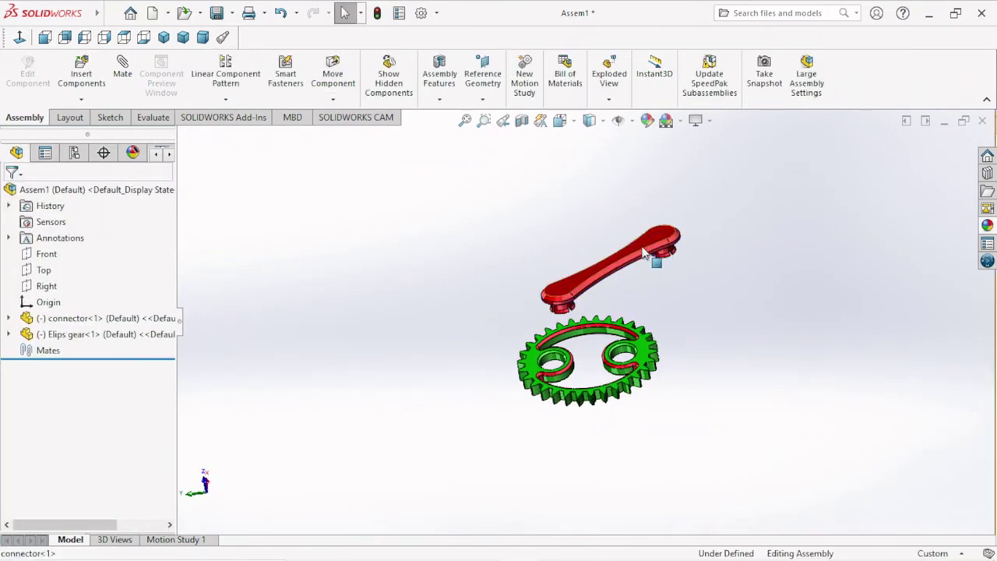
# Move the connector right of the gear, turn it horizontal and lower it beside the gear.
pyautogui.moveTo(668, 231)
pyautogui.mouseDown()
pyautogui.moveTo(752, 330)
pyautogui.moveTo(725, 249)
pyautogui.mouseUp()
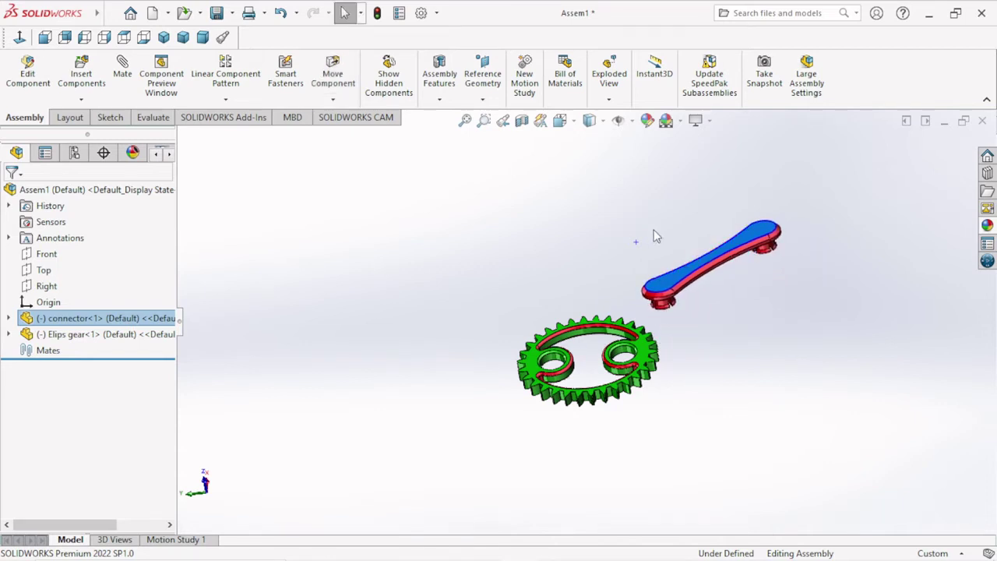
pyautogui.click(334, 100)
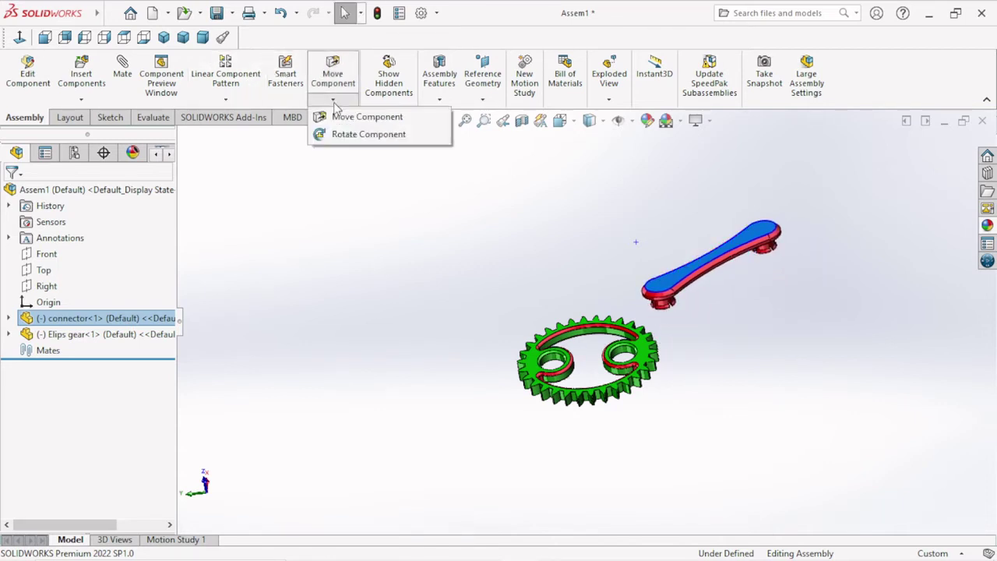
pyautogui.click(346, 134)
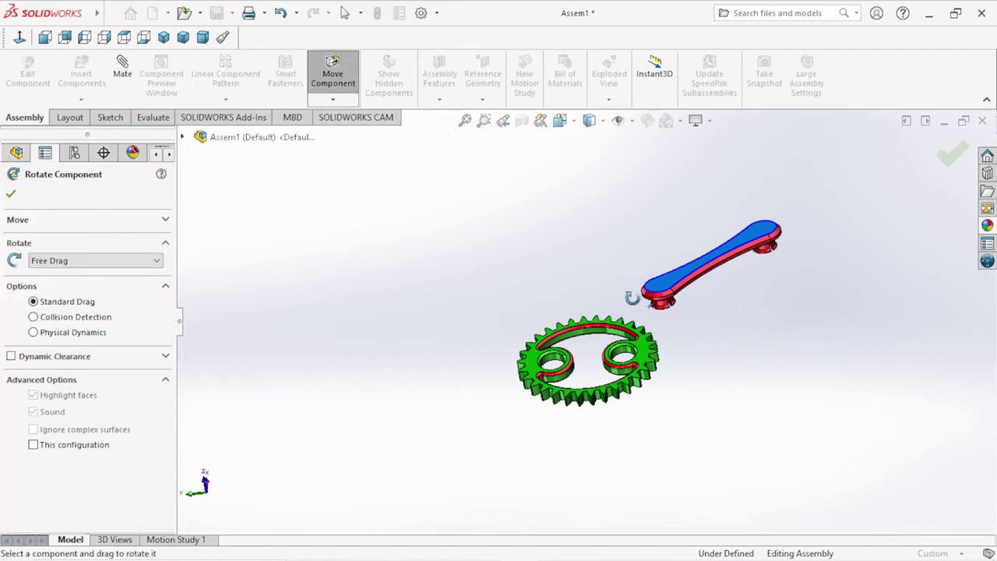
pyautogui.moveTo(634, 293)
pyautogui.mouseDown()
pyautogui.moveTo(563, 216)
pyautogui.moveTo(646, 285)
pyautogui.moveTo(665, 282)
pyautogui.moveTo(649, 275)
pyautogui.moveTo(628, 296)
pyautogui.moveTo(739, 281)
pyautogui.mouseUp()
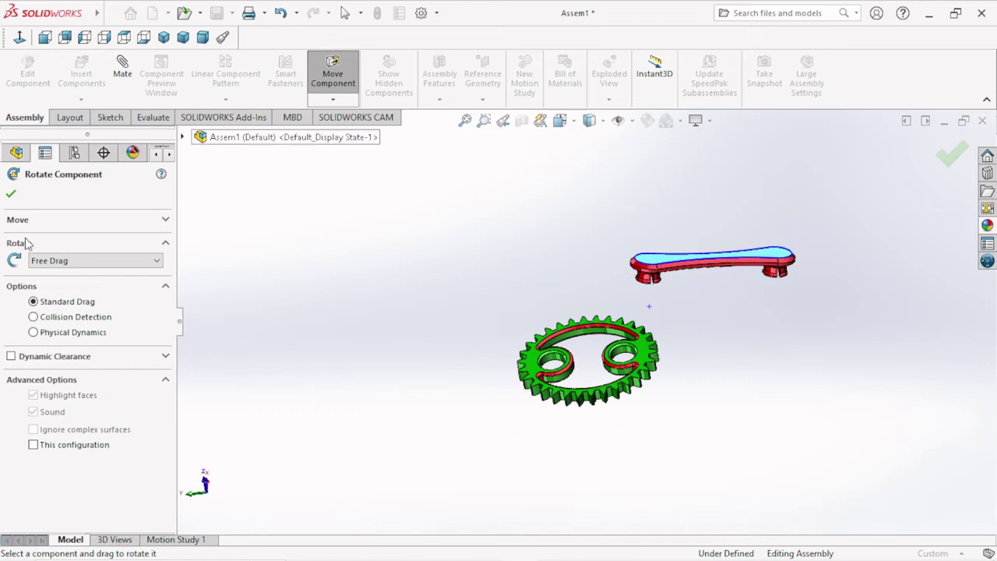
pyautogui.click(10, 194)
pyautogui.moveTo(696, 262)
pyautogui.mouseDown()
pyautogui.moveTo(707, 271)
pyautogui.moveTo(687, 304)
pyautogui.moveTo(717, 305)
pyautogui.mouseUp()
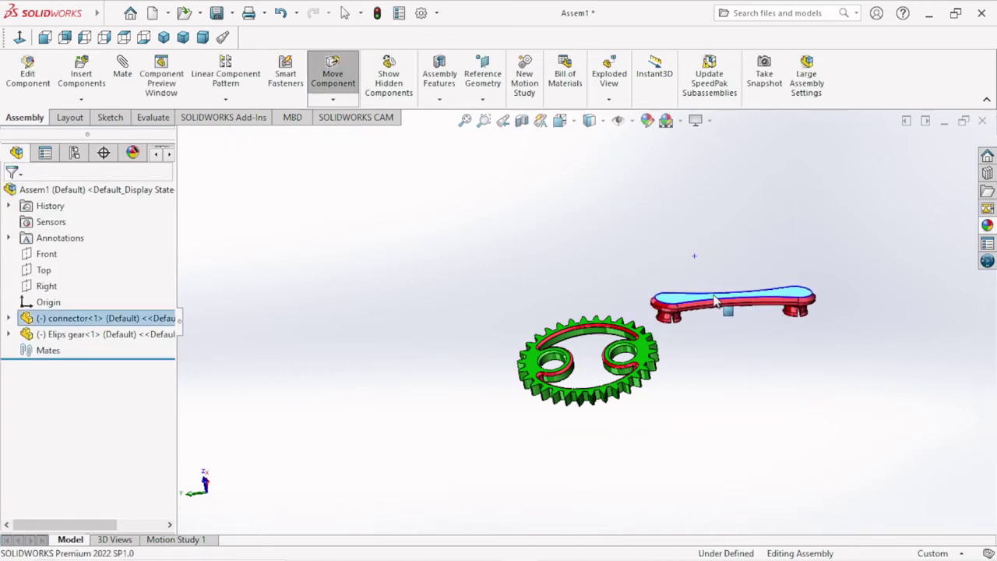
# Orbit and zoom the view so the gear and connector face forward.
pyautogui.scroll(-2, 704, 360)
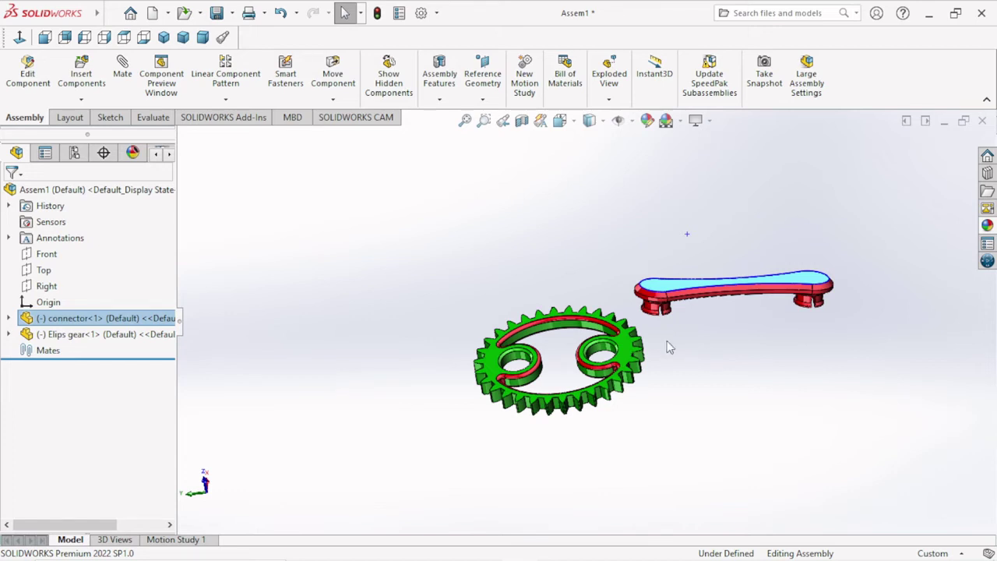
pyautogui.scroll(2, 717, 374)
pyautogui.scroll(1, 685, 377)
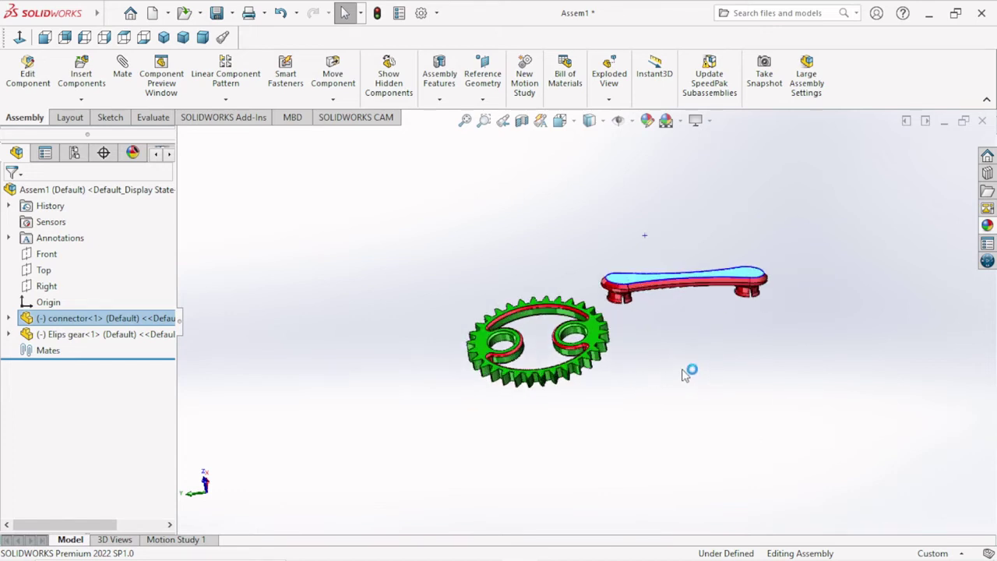
pyautogui.scroll(-1, 623, 370)
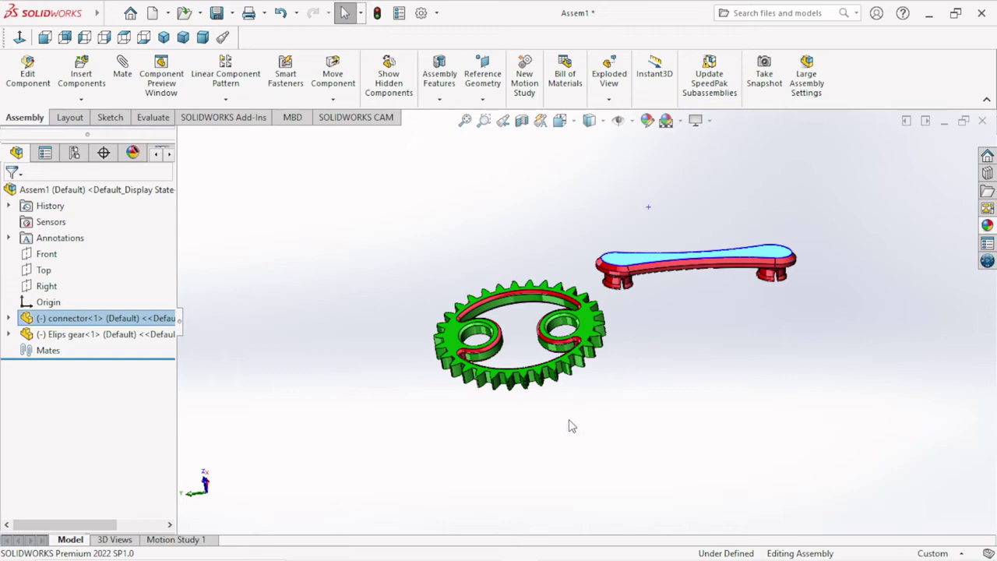
pyautogui.moveTo(573, 428); pyautogui.dragTo(581, 154, button='middle')
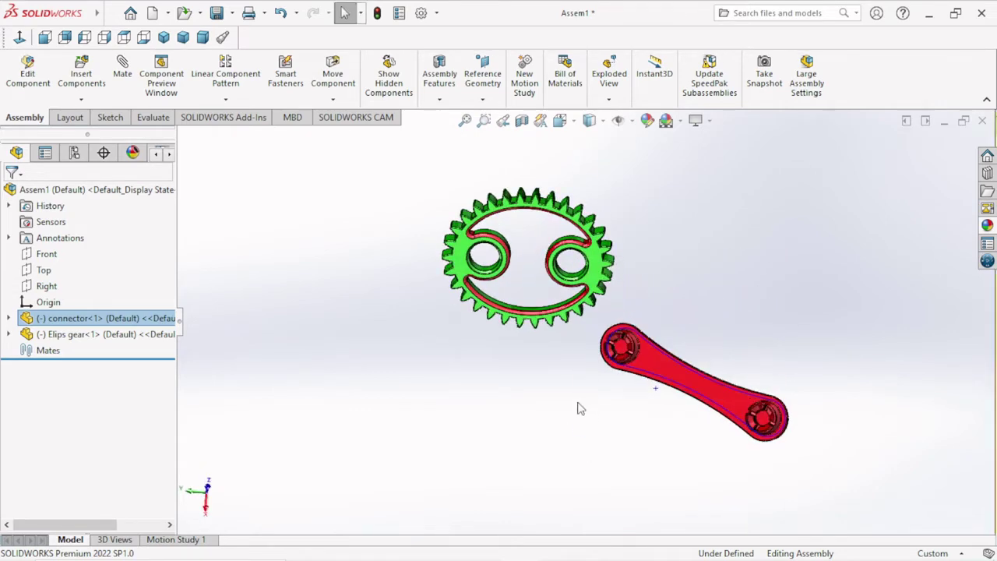
pyautogui.moveTo(579, 408)
pyautogui.mouseDown(button='middle')
pyautogui.moveTo(601, 239)
pyautogui.moveTo(591, 184)
pyautogui.mouseUp(button='middle')
pyautogui.press('Escape')
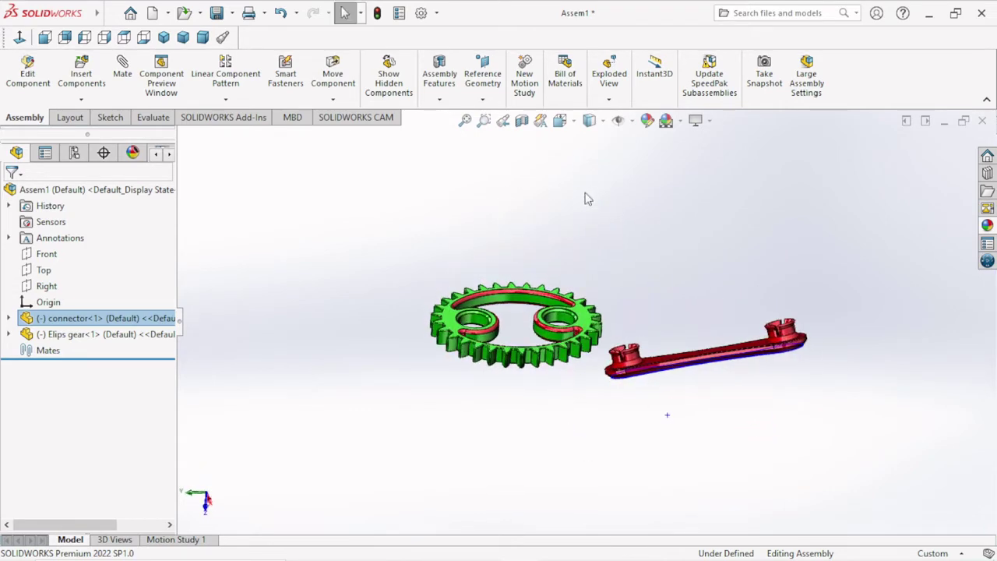
pyautogui.scroll(-2, 617, 331)
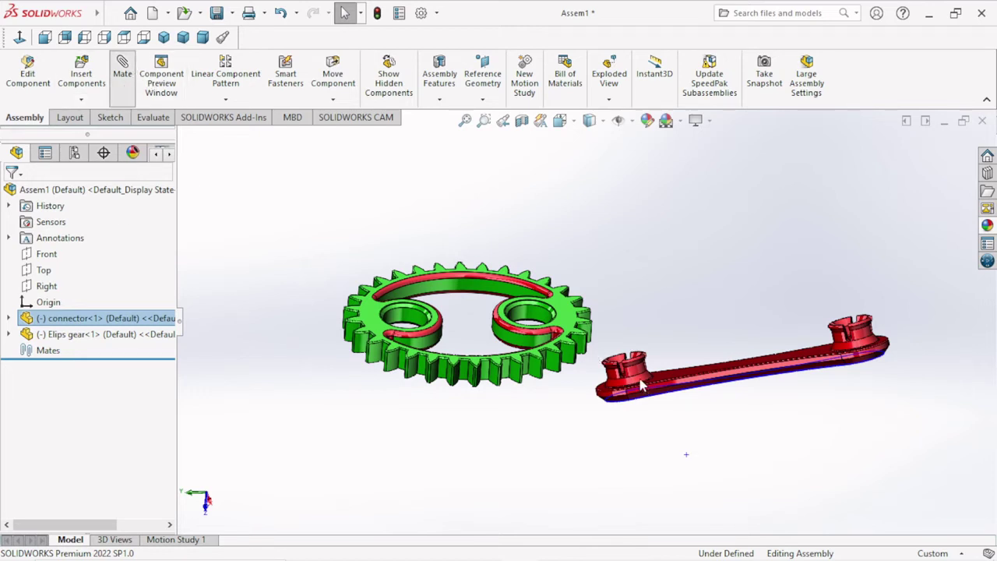
# Add a Concentric mate between the connector's boss and the gear's hole.
pyautogui.scroll(-3, 637, 372)
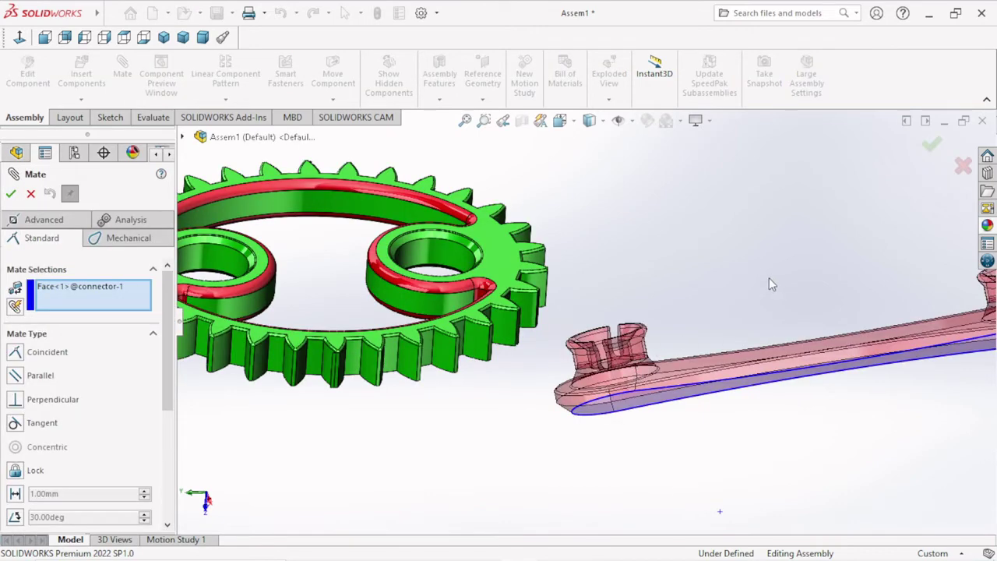
pyautogui.rightClick(84, 288)
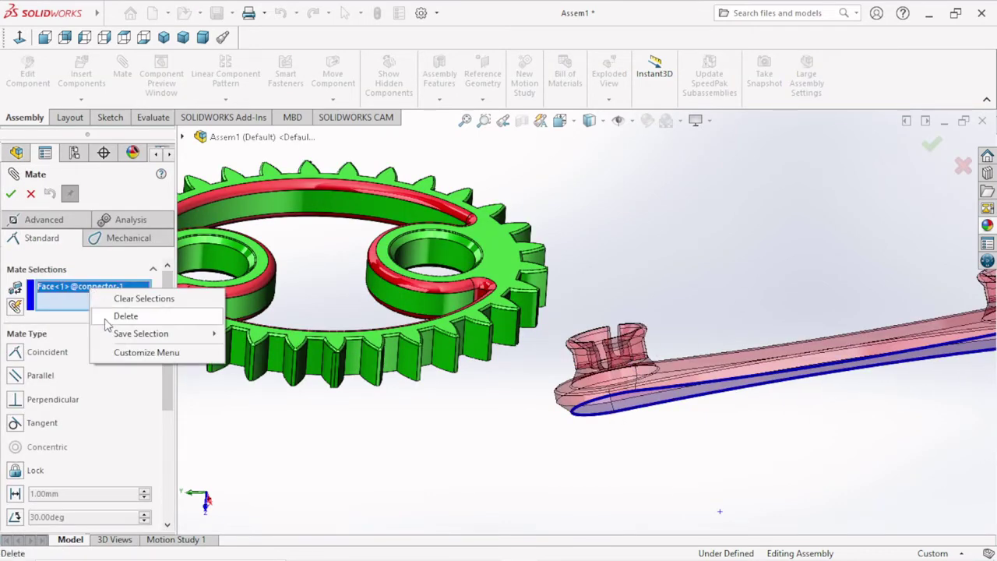
pyautogui.click(140, 296)
pyautogui.click(632, 358)
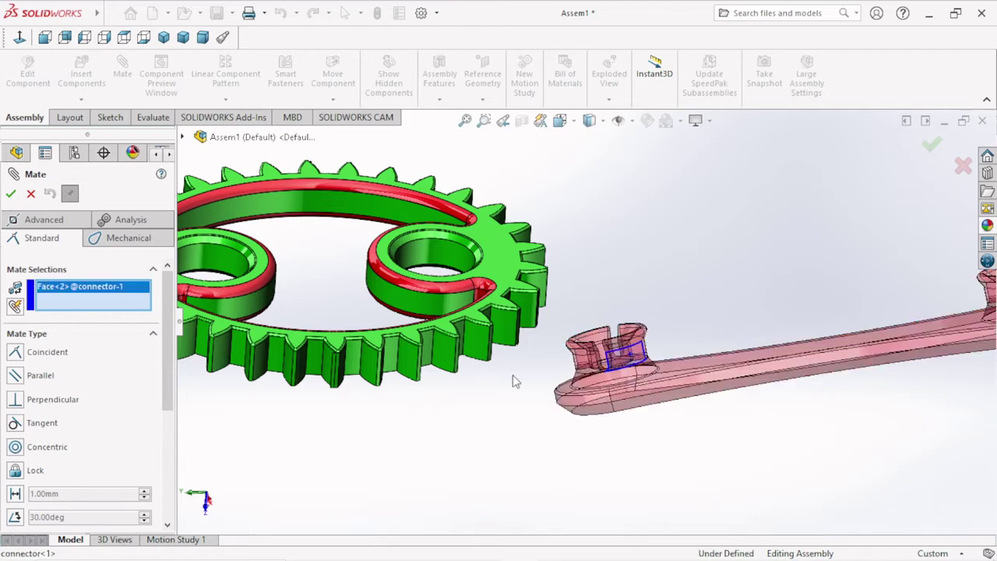
pyautogui.click(204, 255)
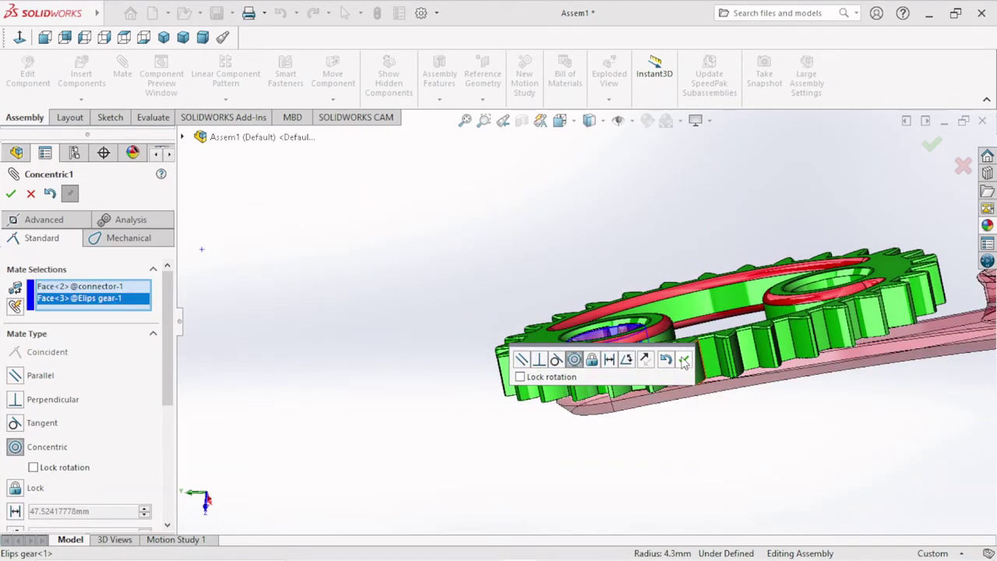
pyautogui.click(683, 359)
# Add a Coincident mate seating the gear hole's bottom edge on the boss shoulder face.
pyautogui.moveTo(795, 397); pyautogui.dragTo(862, 366, button='middle')
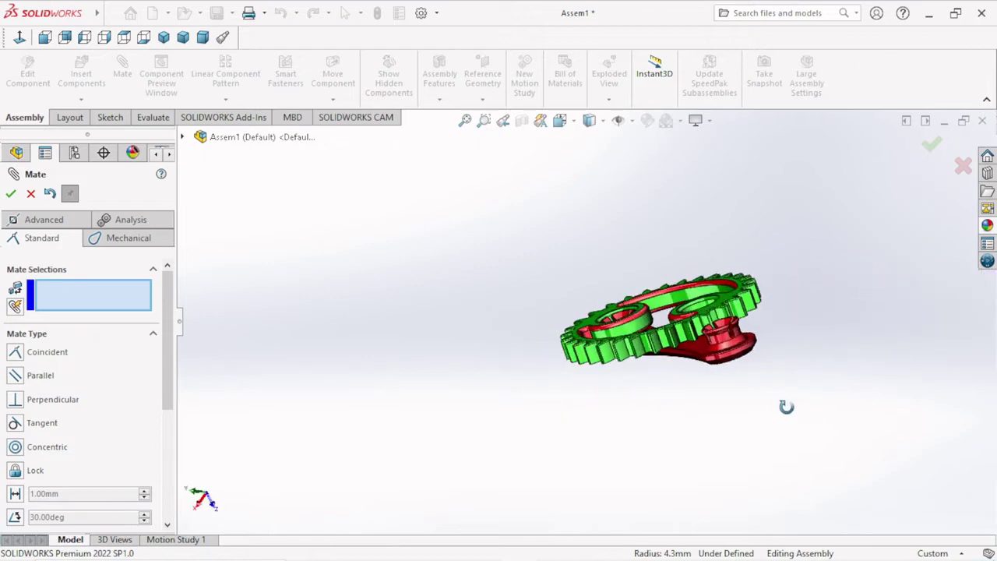
pyautogui.scroll(-3, 723, 330)
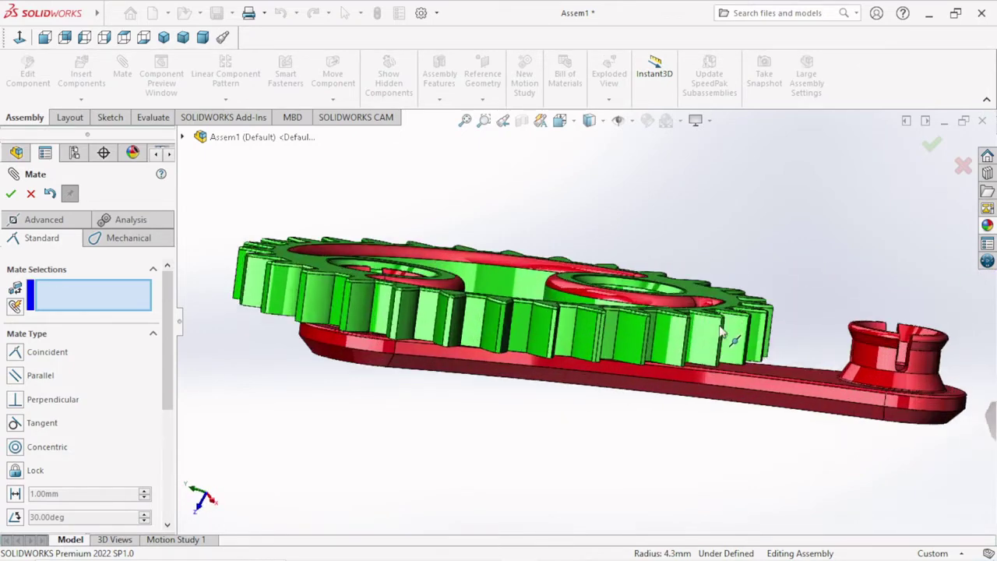
pyautogui.moveTo(457, 360); pyautogui.dragTo(451, 481)
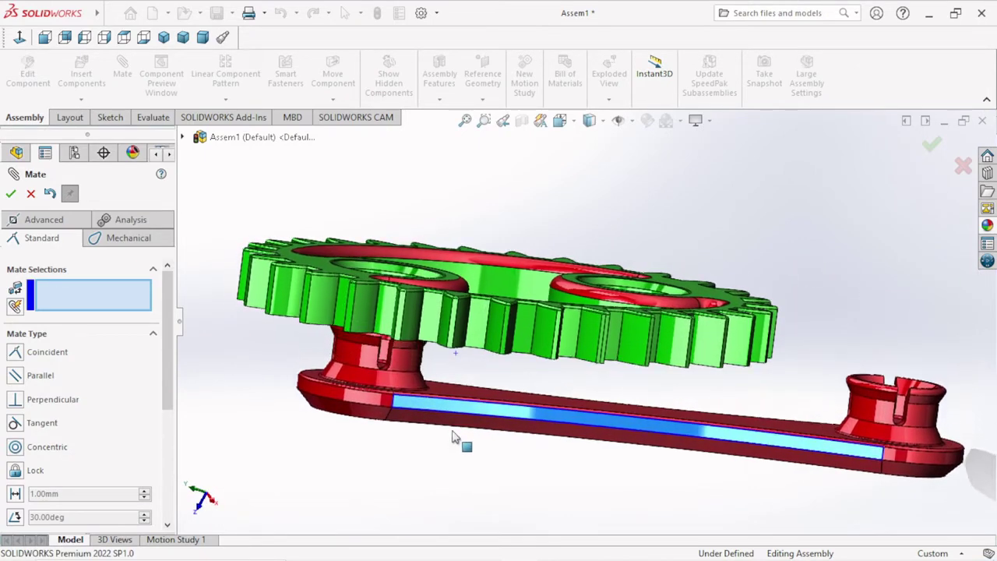
pyautogui.moveTo(450, 481); pyautogui.dragTo(425, 397, button='middle')
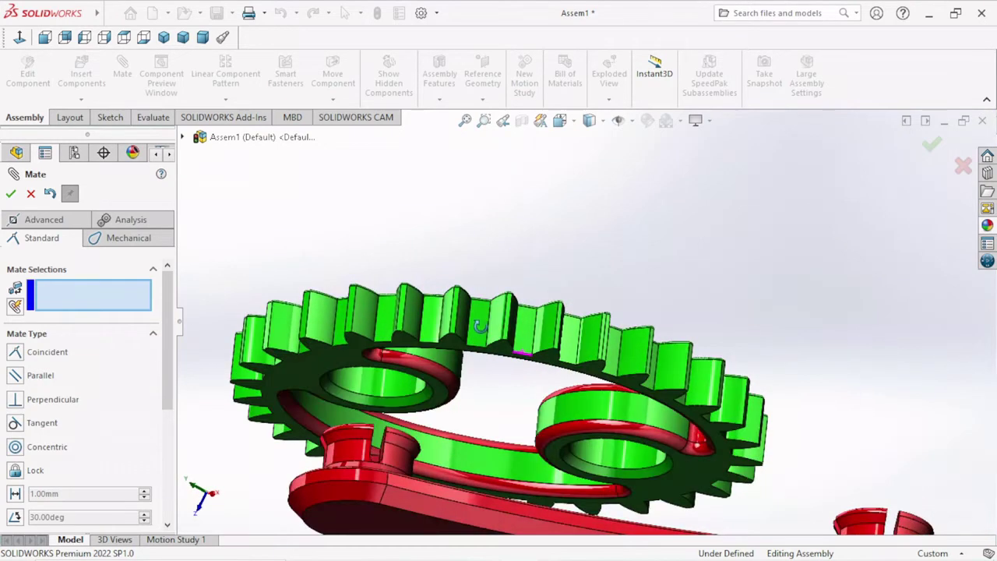
pyautogui.scroll(-2, 425, 397)
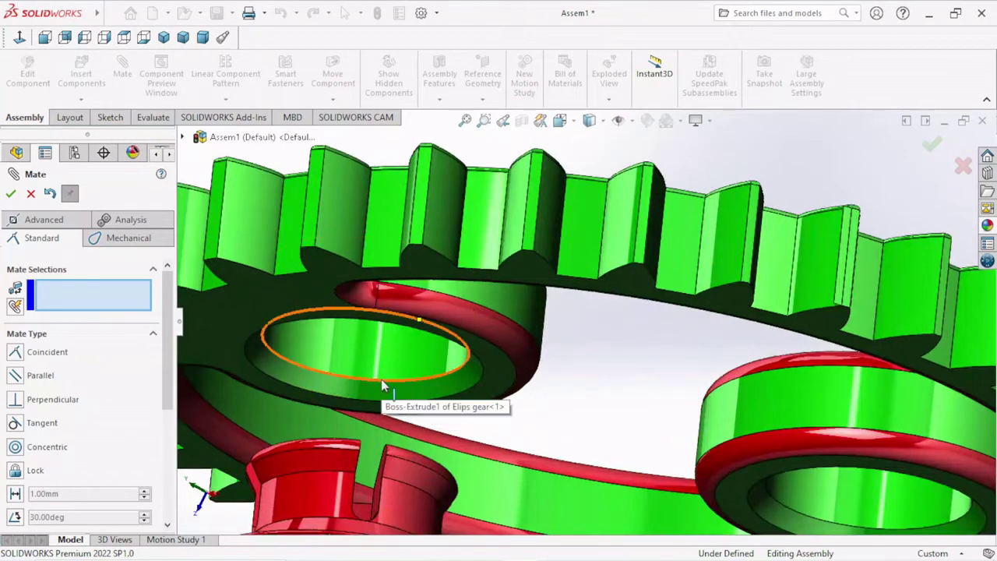
pyautogui.click(381, 382)
pyautogui.scroll(5, 500, 415)
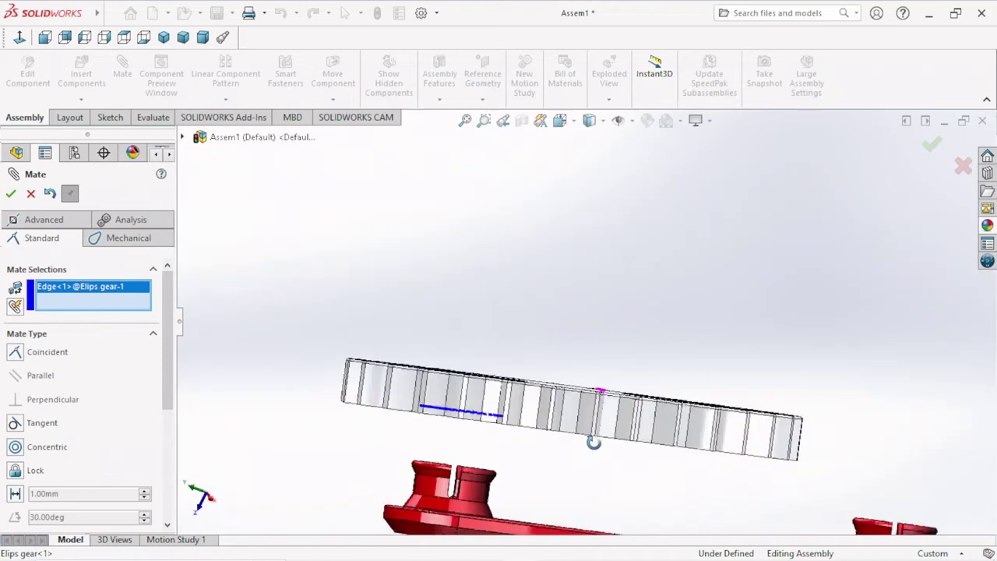
pyautogui.scroll(3, 537, 470)
pyautogui.scroll(-2, 567, 398)
pyautogui.scroll(-3, 566, 398)
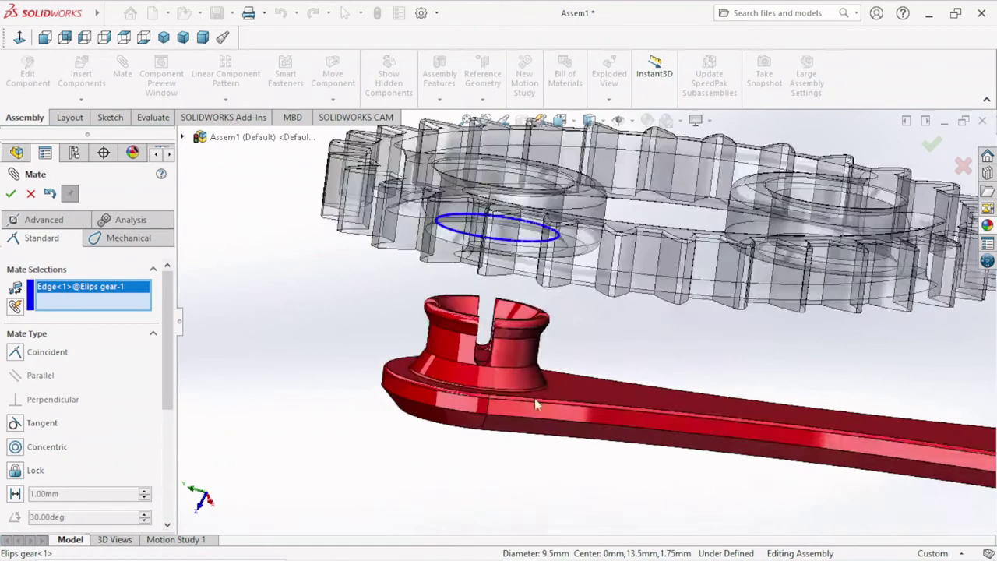
pyautogui.scroll(-3, 534, 398)
pyautogui.click(504, 398)
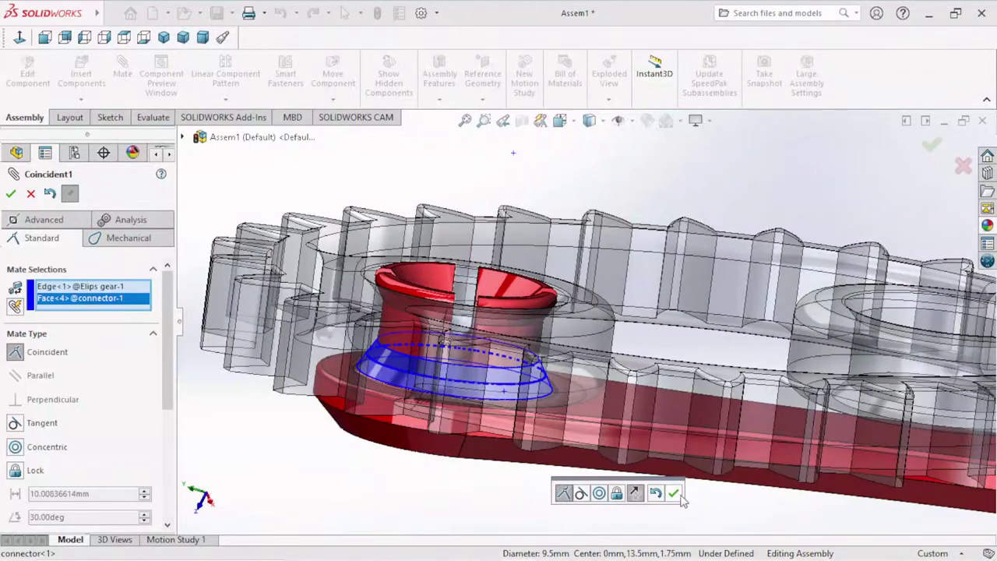
pyautogui.click(675, 493)
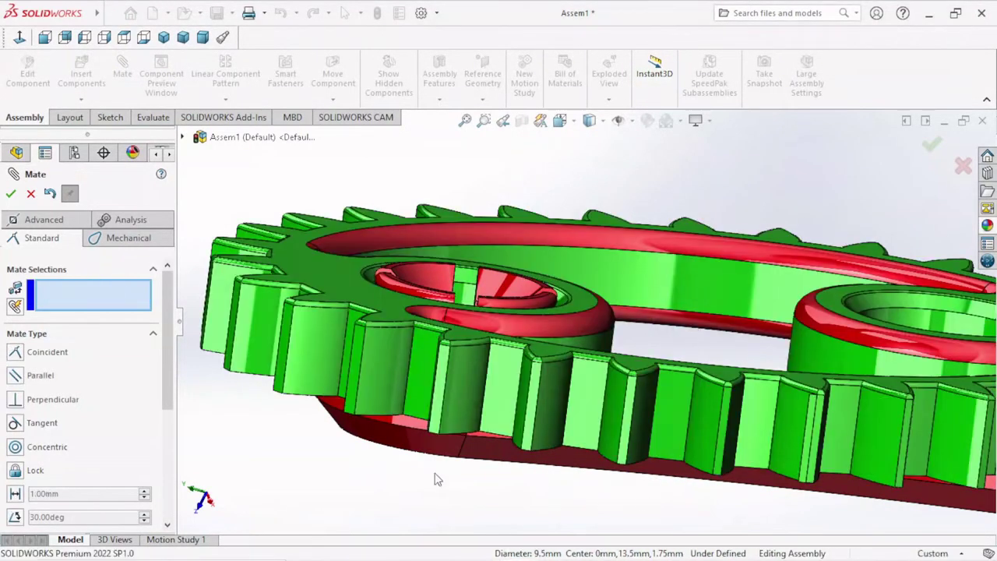
# Close the Mate tool and view the gear and connector from an oblique angle.
pyautogui.click(11, 194)
pyautogui.scroll(2, 510, 346)
pyautogui.scroll(2, 701, 374)
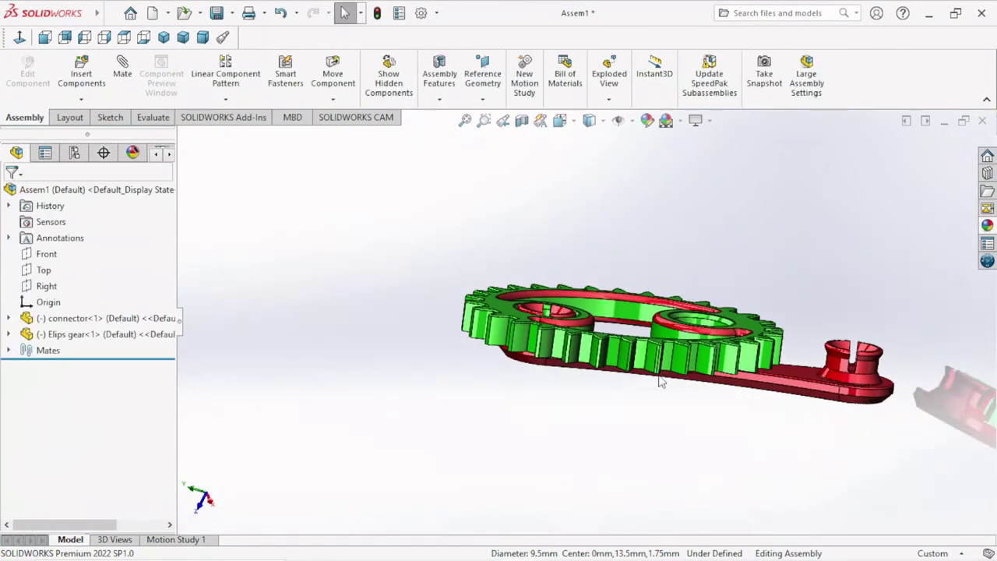
pyautogui.moveTo(828, 424)
pyautogui.mouseDown(button='middle')
pyautogui.moveTo(835, 454)
pyautogui.moveTo(849, 374)
pyautogui.mouseUp(button='middle')
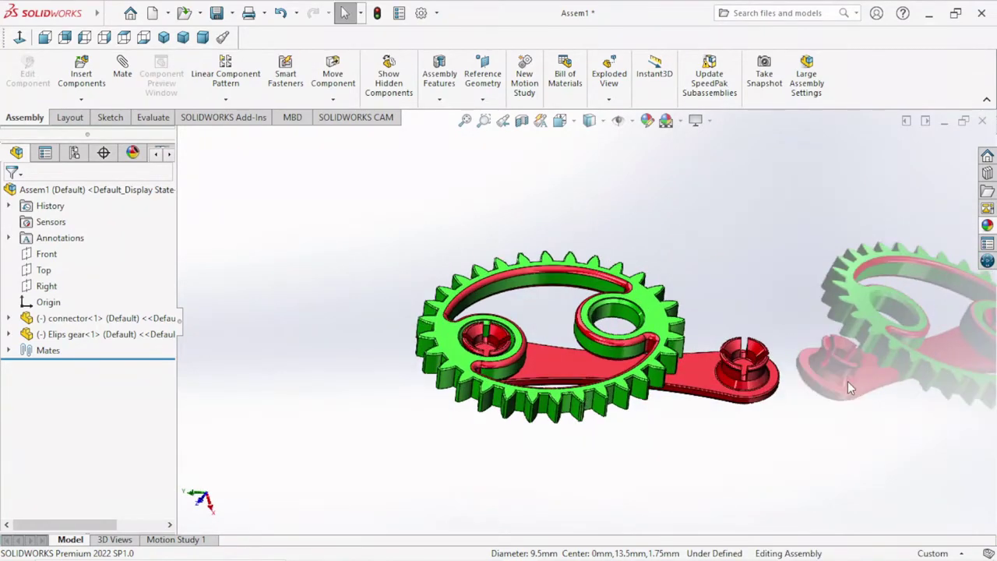
pyautogui.moveTo(779, 414)
pyautogui.mouseDown(button='middle')
pyautogui.moveTo(803, 364)
pyautogui.moveTo(784, 379)
pyautogui.moveTo(688, 306)
pyautogui.mouseUp(button='middle')
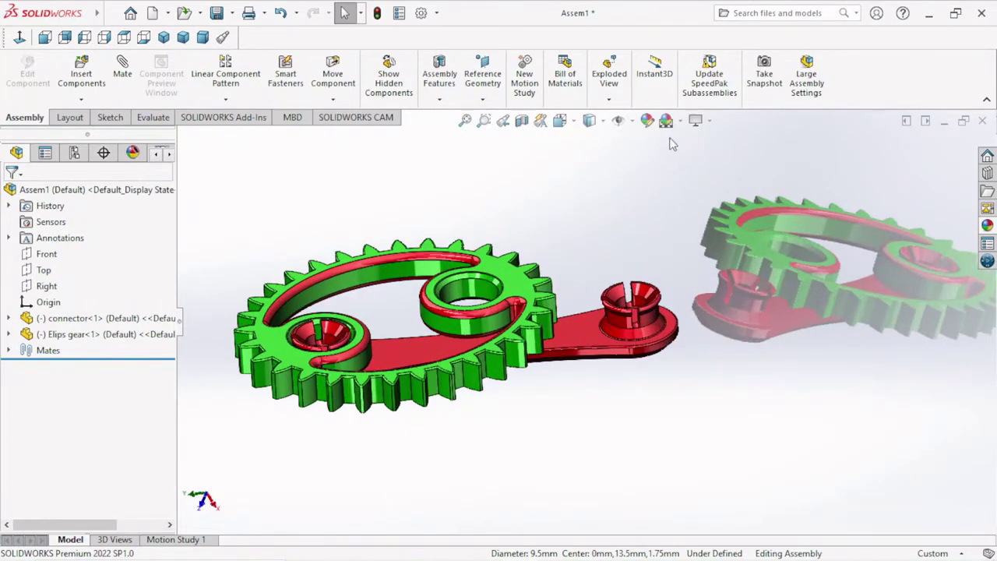
pyautogui.click(681, 122)
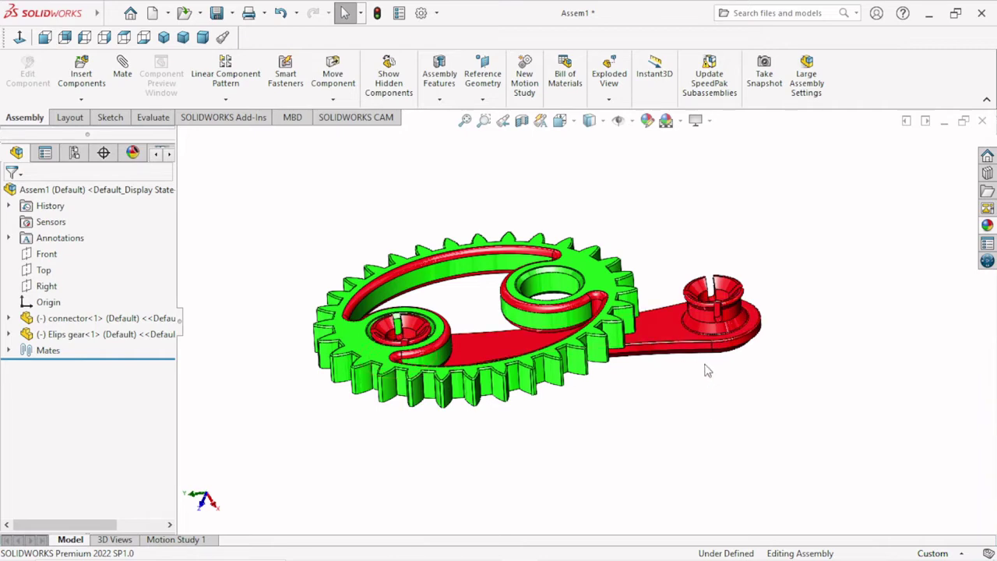
pyautogui.scroll(-2, 680, 370)
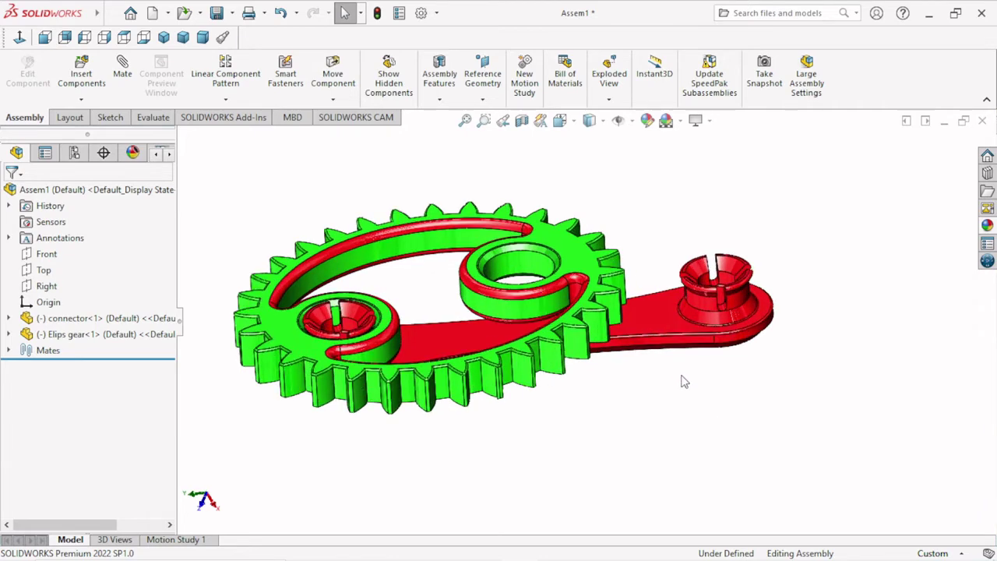
pyautogui.scroll(2, 697, 398)
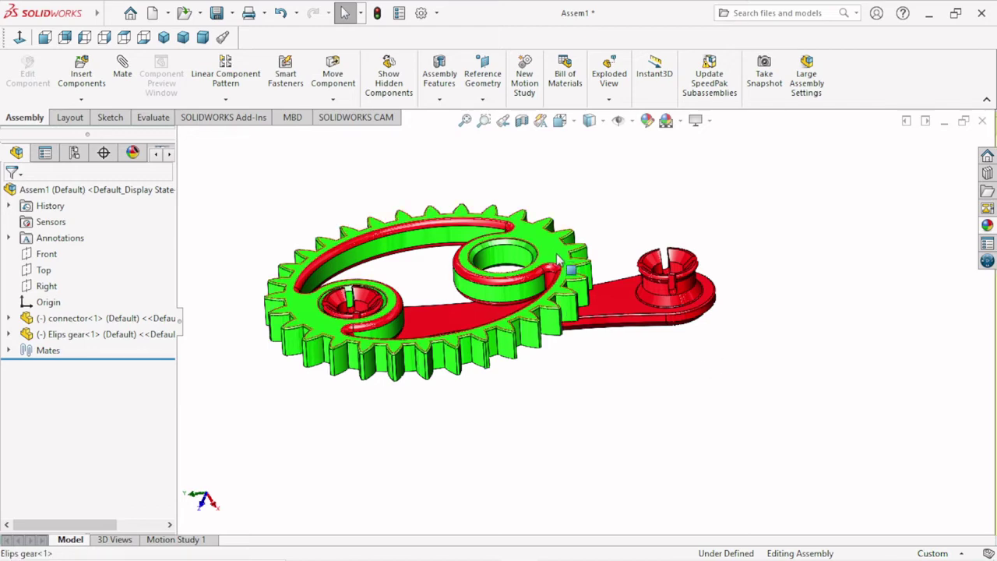
pyautogui.moveTo(448, 305)
pyautogui.keyDown('ctrl'); pyautogui.mouseDown()
pyautogui.moveTo(685, 292)
pyautogui.moveTo(765, 397)
pyautogui.mouseUp(); pyautogui.keyUp('ctrl')
pyautogui.press('Escape')
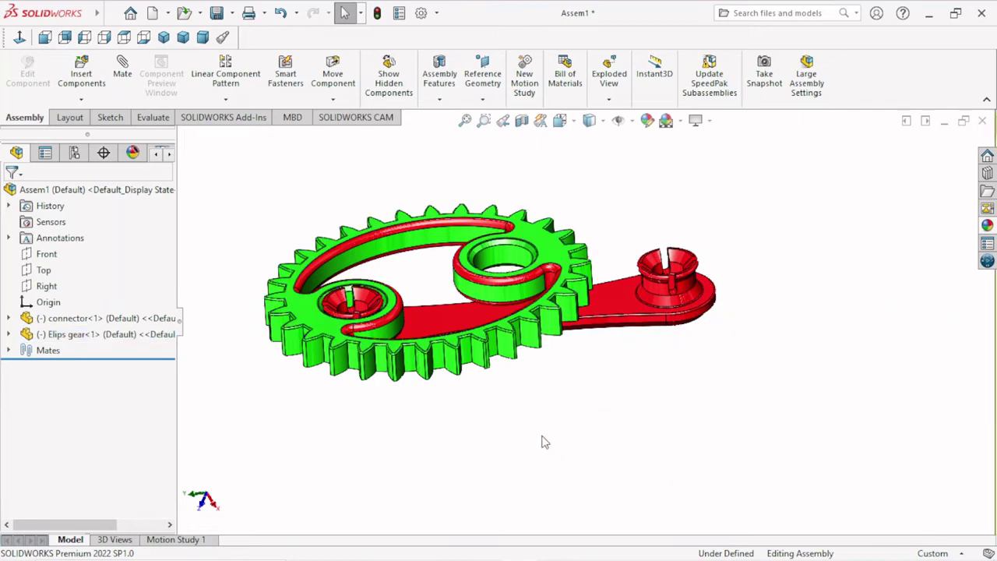
pyautogui.click(547, 251)
pyautogui.scroll(2, 745, 367)
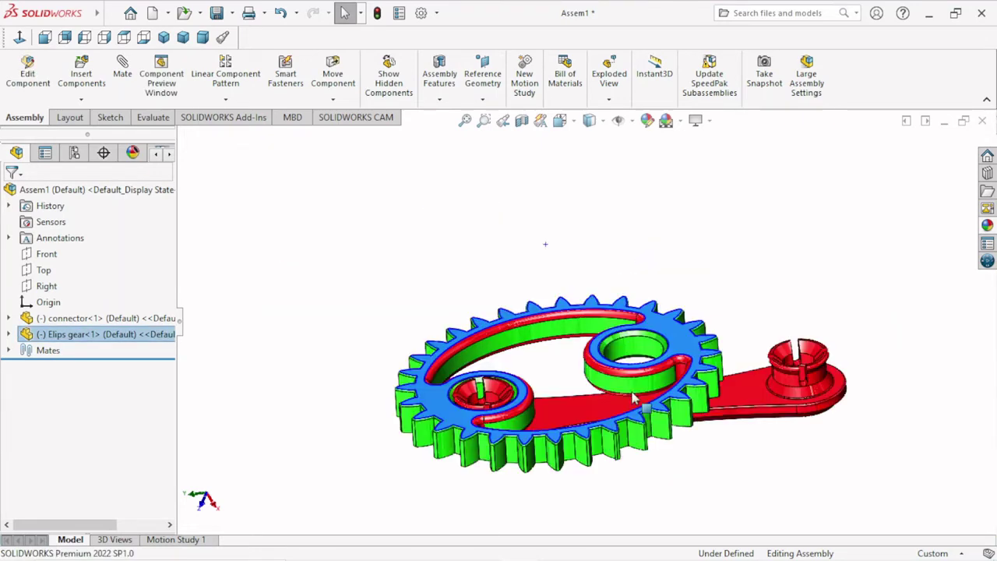
pyautogui.scroll(2, 746, 415)
pyautogui.scroll(-3, 746, 415)
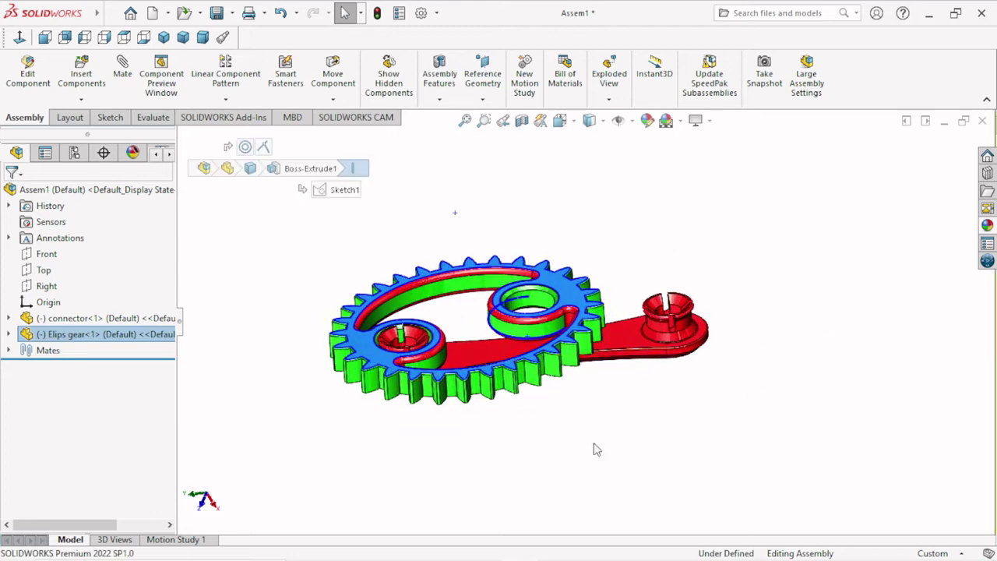
pyautogui.press('Escape')
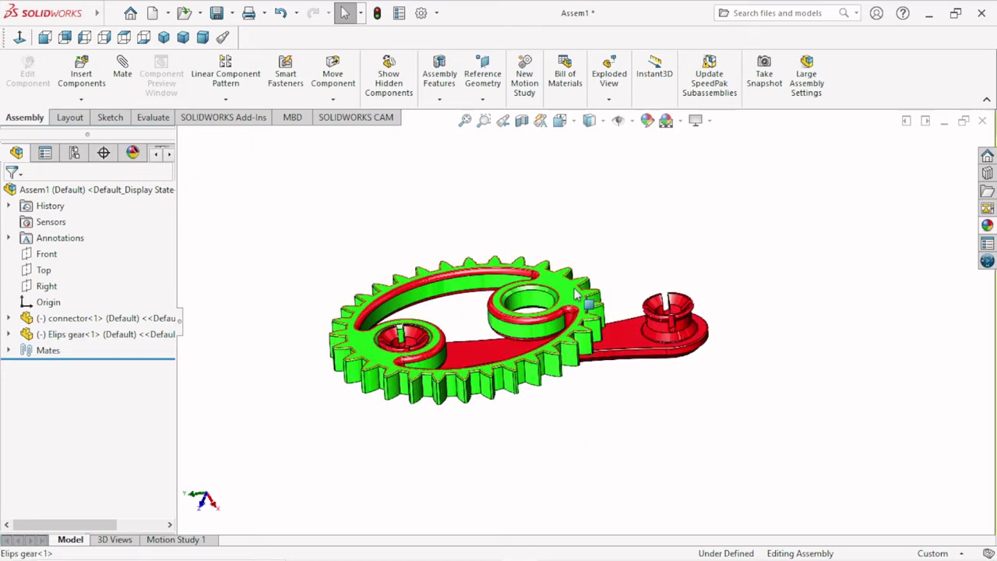
# Copy the elliptical gear to the lower right, creating Elips gear<2>.
pyautogui.moveTo(581, 303)
pyautogui.keyDown('ctrl'); pyautogui.mouseDown()
pyautogui.moveTo(779, 432)
pyautogui.moveTo(768, 425)
pyautogui.mouseUp(); pyautogui.keyUp('ctrl')
pyautogui.scroll(1, 771, 427)
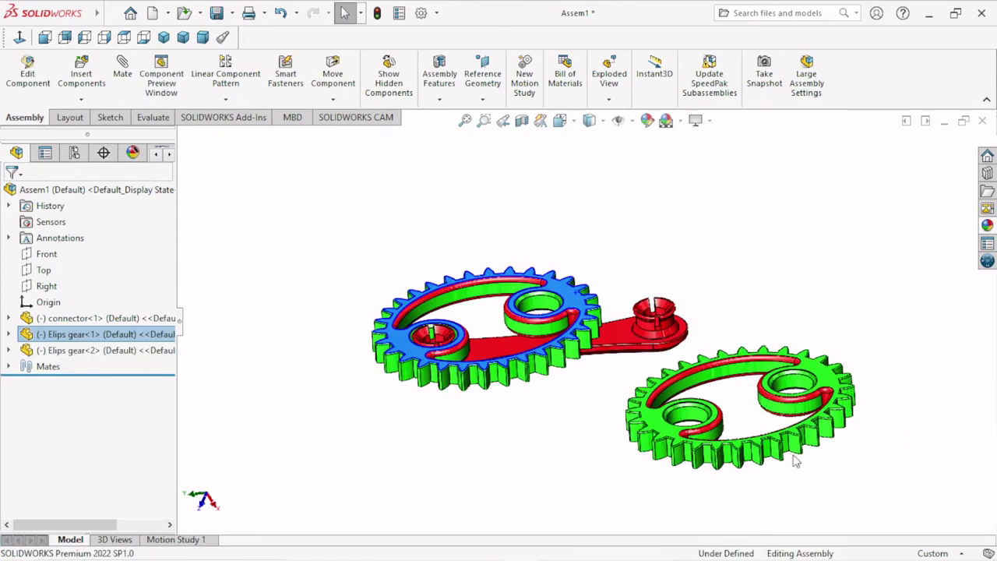
pyautogui.scroll(1, 773, 429)
pyautogui.scroll(1, 776, 430)
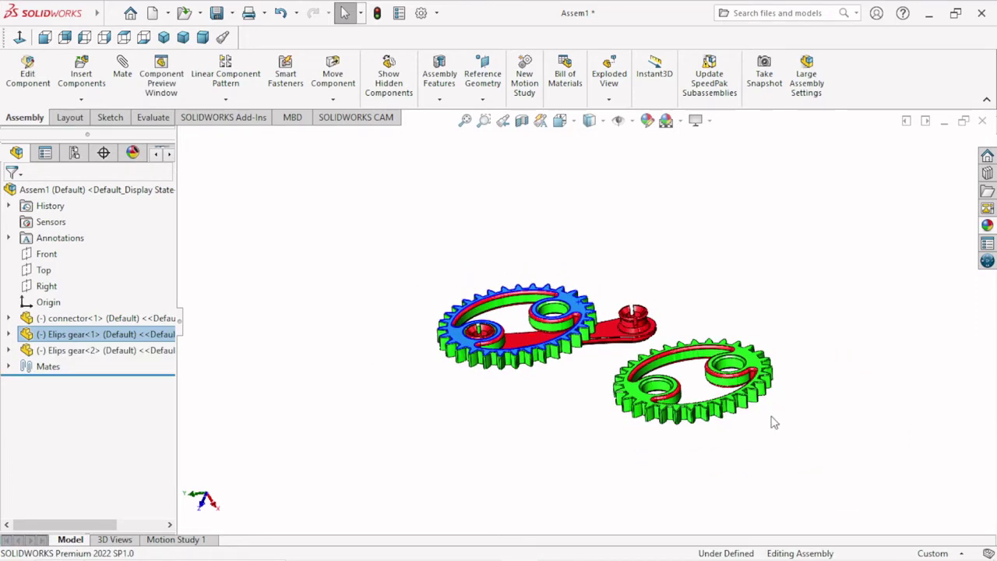
pyautogui.scroll(1, 728, 398)
pyautogui.scroll(1, 727, 398)
pyautogui.scroll(-1, 676, 373)
pyautogui.scroll(-2, 619, 282)
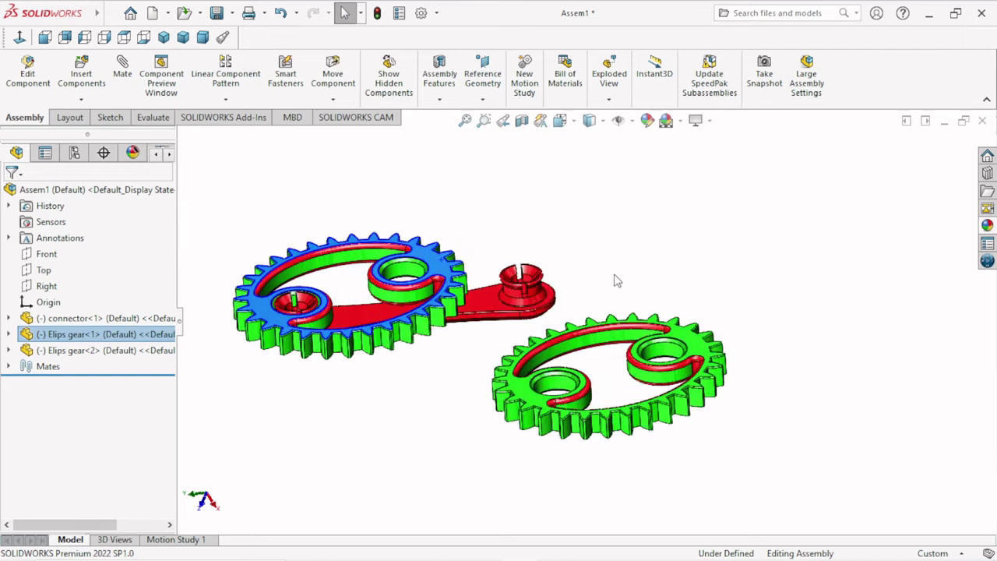
pyautogui.scroll(-1, 615, 281)
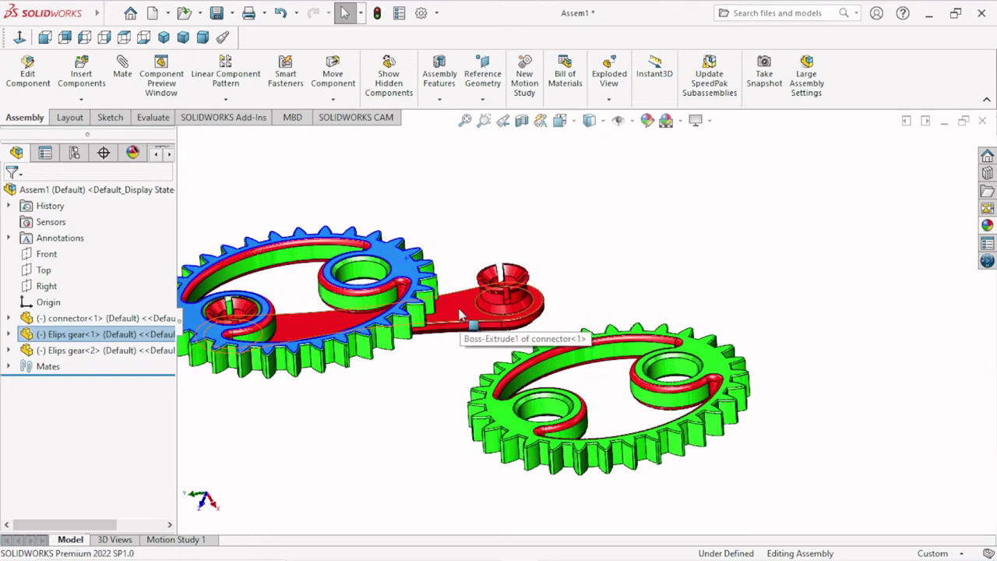
# Copy the red connector to the upper right, creating connector<2>.
pyautogui.moveTo(461, 315)
pyautogui.keyDown('ctrl'); pyautogui.mouseDown()
pyautogui.moveTo(740, 288)
pyautogui.moveTo(752, 254)
pyautogui.mouseUp(); pyautogui.keyUp('ctrl')
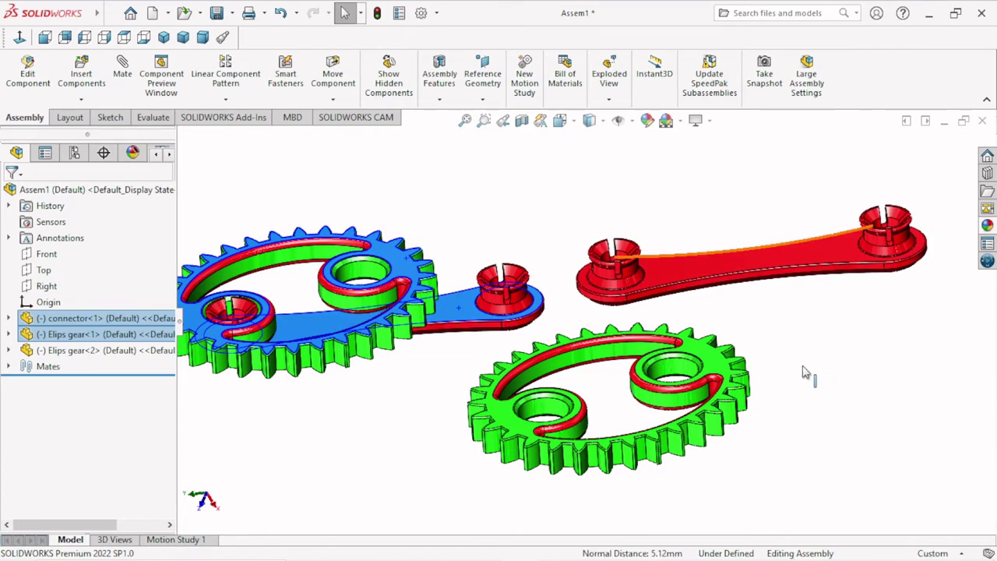
pyautogui.scroll(2, 802, 368)
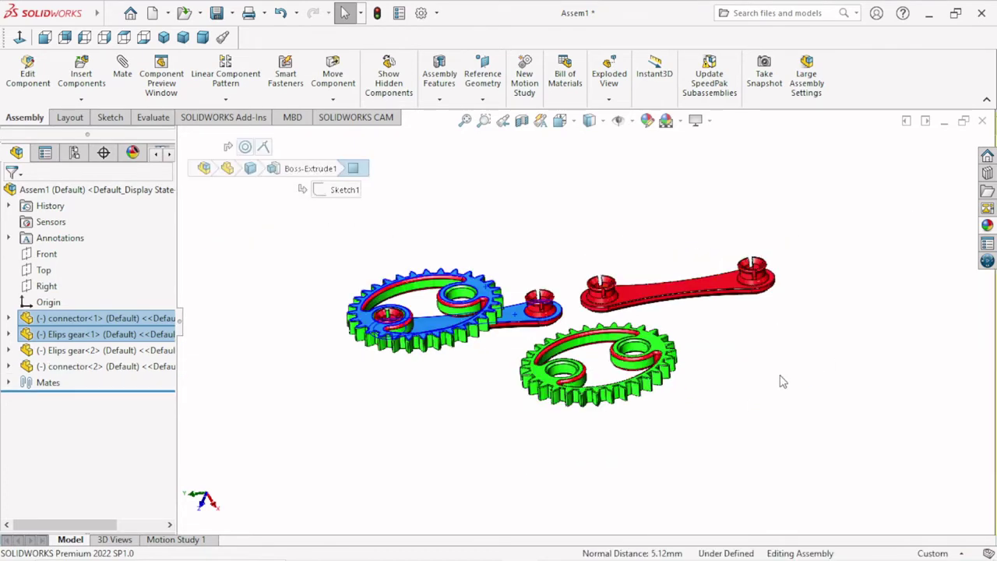
pyautogui.scroll(-1, 617, 352)
pyautogui.scroll(-1, 615, 352)
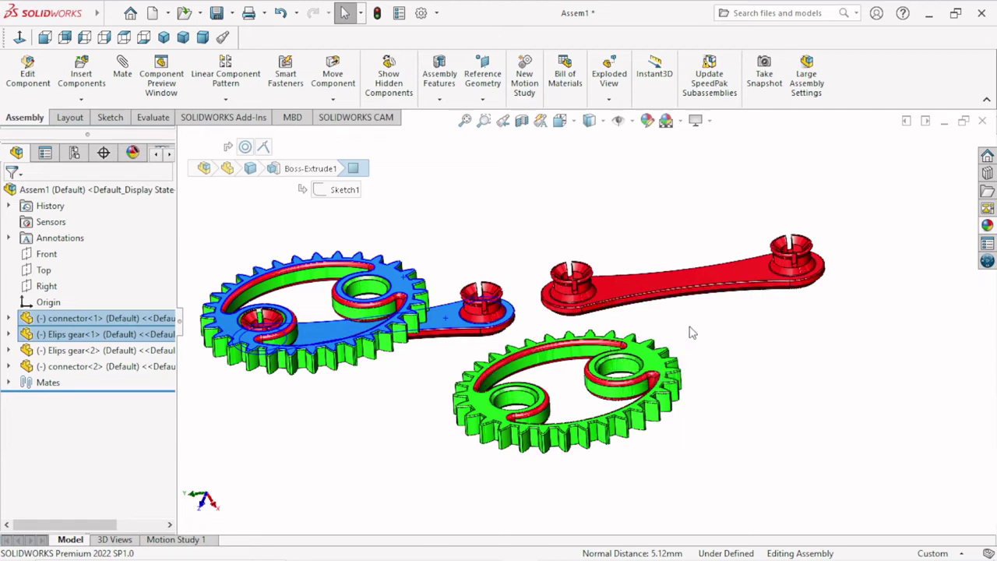
pyautogui.scroll(1, 619, 407)
pyautogui.scroll(1, 514, 430)
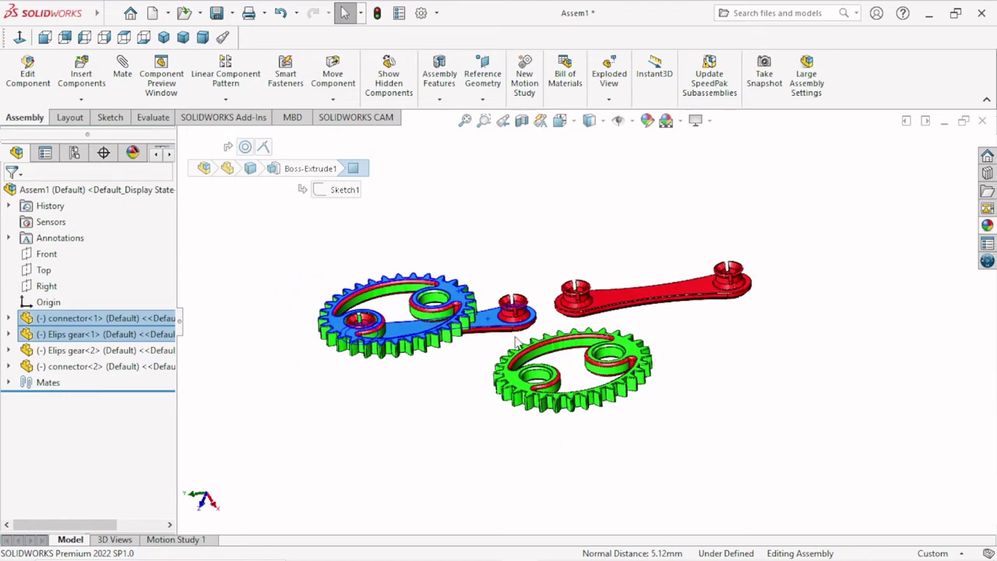
pyautogui.scroll(-1, 518, 344)
# Clear the selection and open the Mate PropertyManager with nothing picked.
pyautogui.click(713, 440)
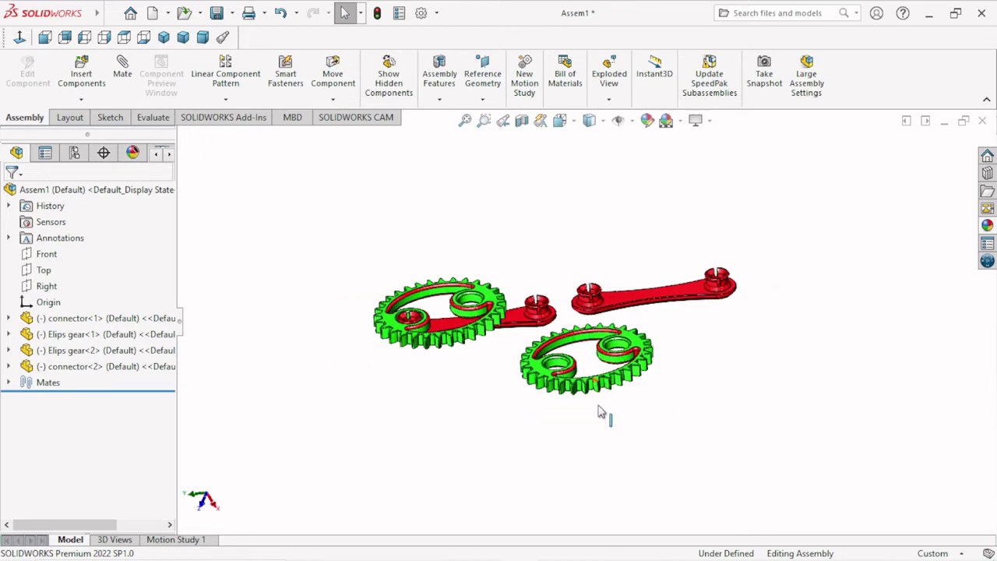
pyautogui.scroll(1, 596, 412)
pyautogui.scroll(1, 574, 383)
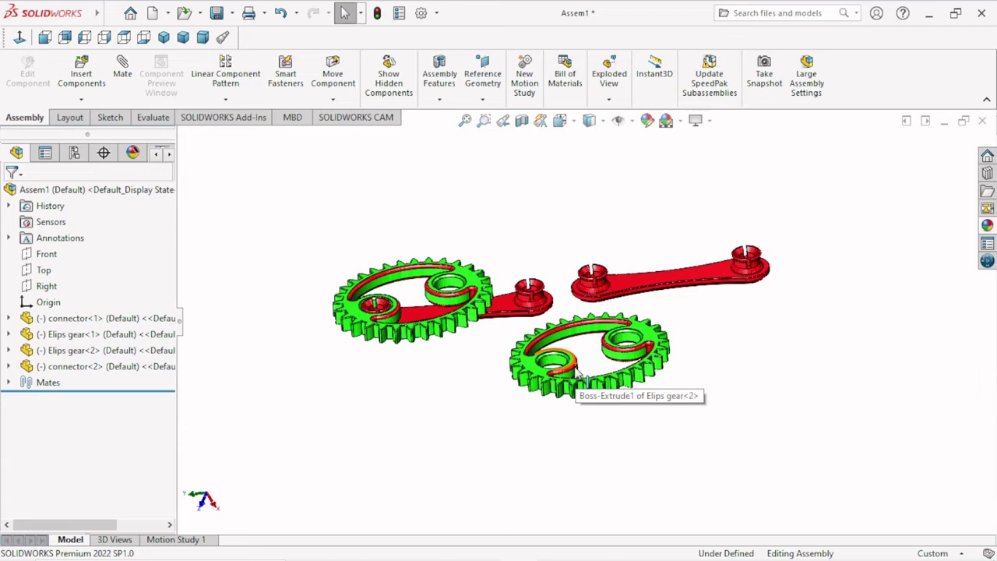
pyautogui.moveTo(576, 374); pyautogui.dragTo(594, 327)
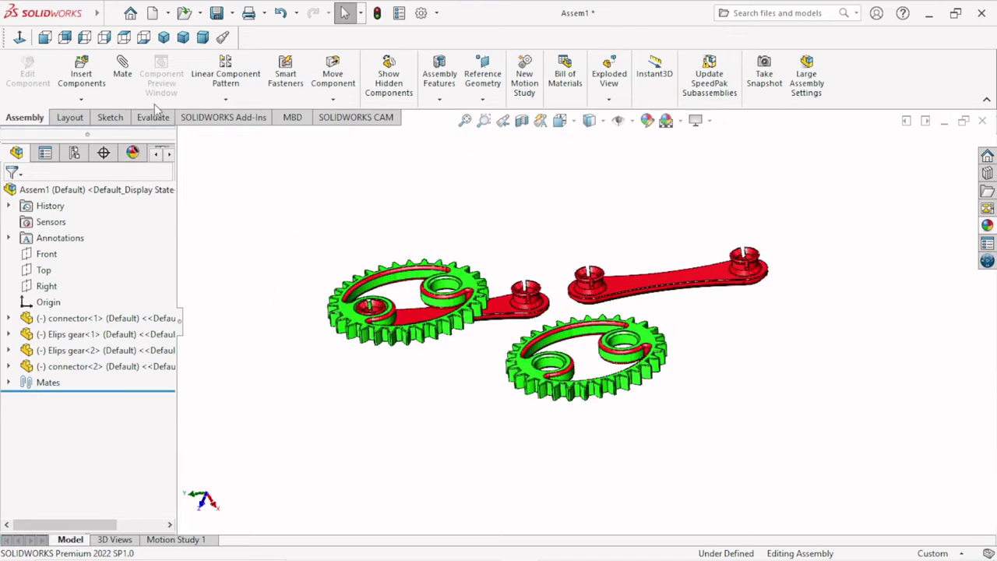
pyautogui.click(123, 74)
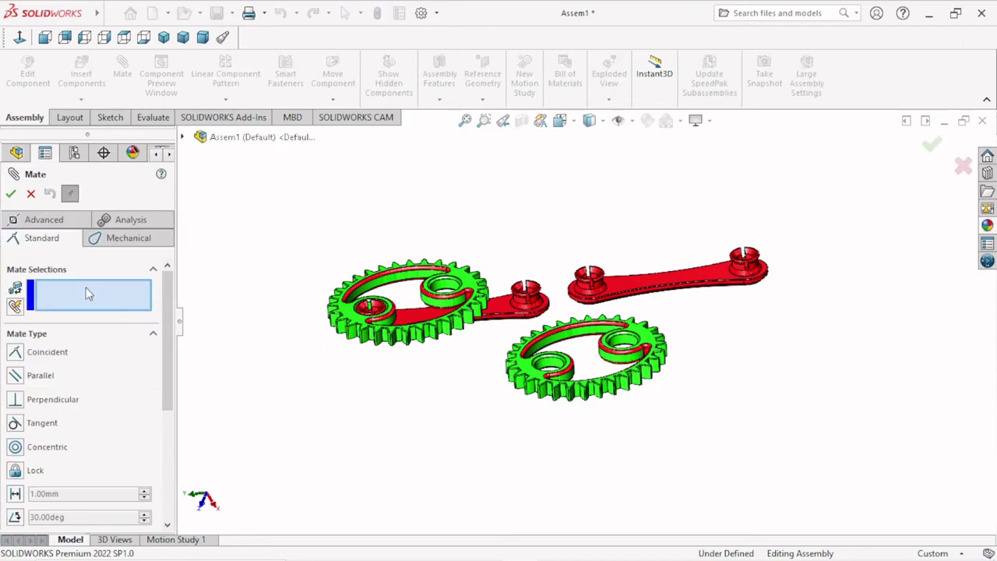
# Cancel the mate and fix connector<1> in place, leaving the first gear floating.
pyautogui.click(32, 194)
pyautogui.scroll(-2, 335, 316)
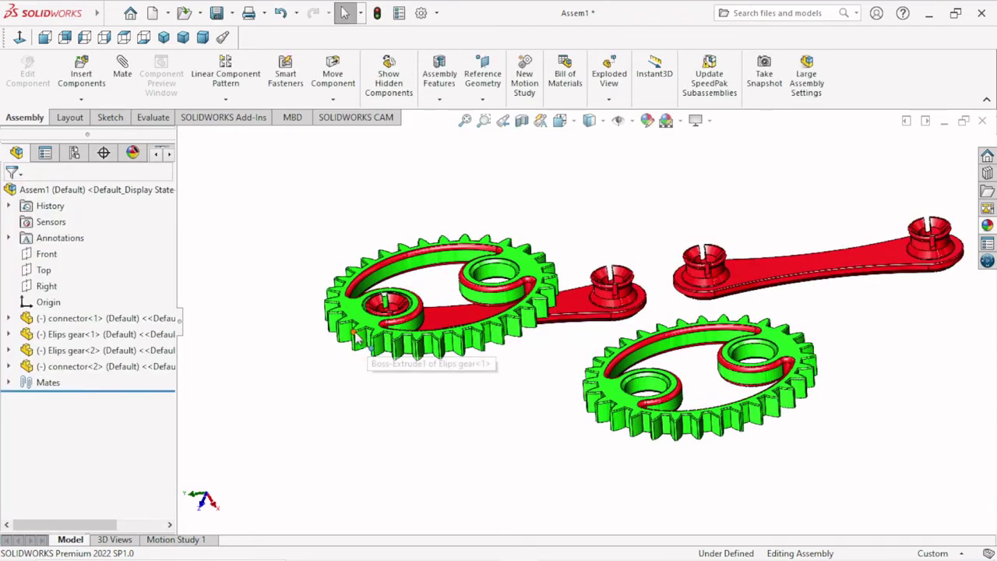
pyautogui.moveTo(347, 332); pyautogui.dragTo(381, 357)
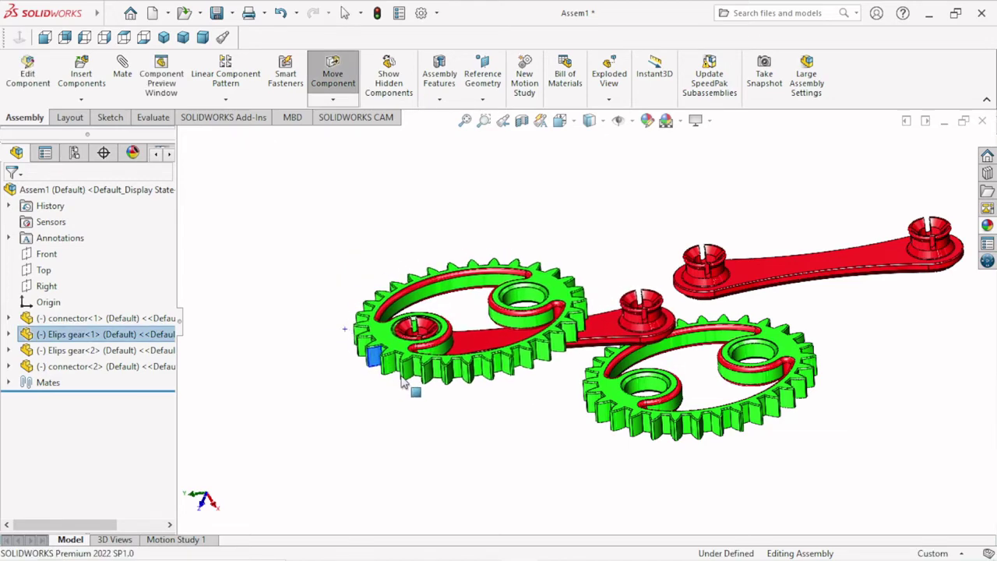
pyautogui.press('Escape')
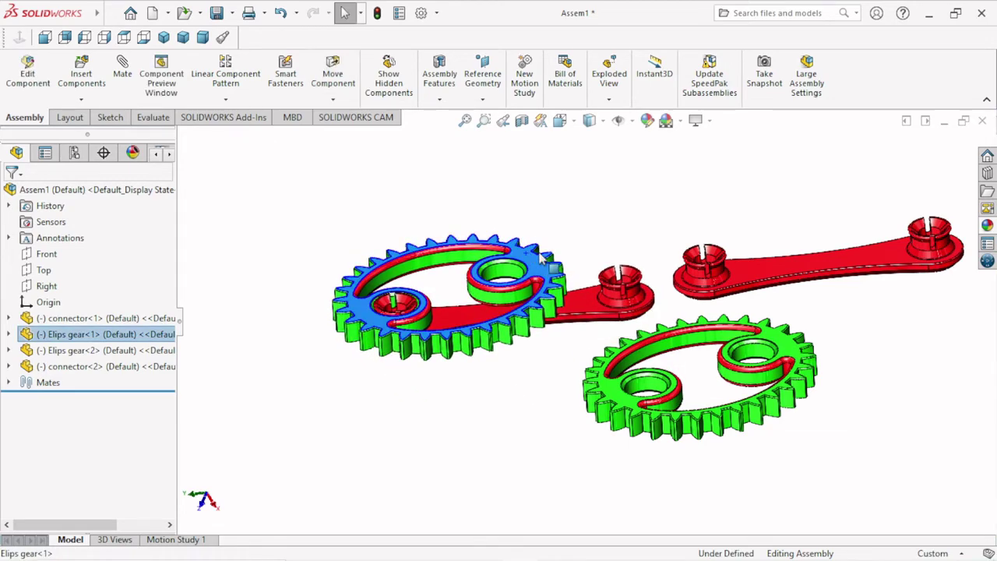
pyautogui.rightClick(559, 276)
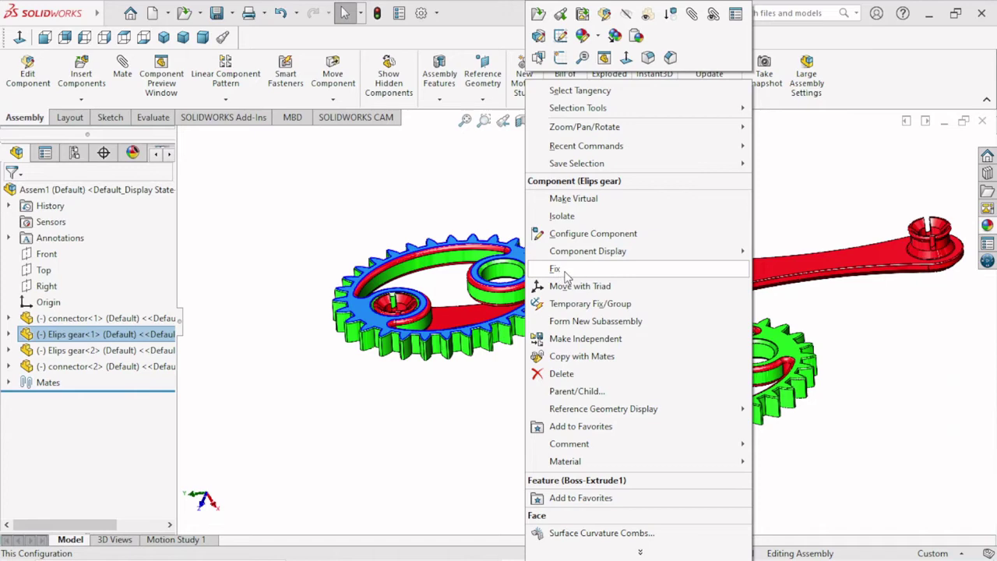
pyautogui.click(556, 269)
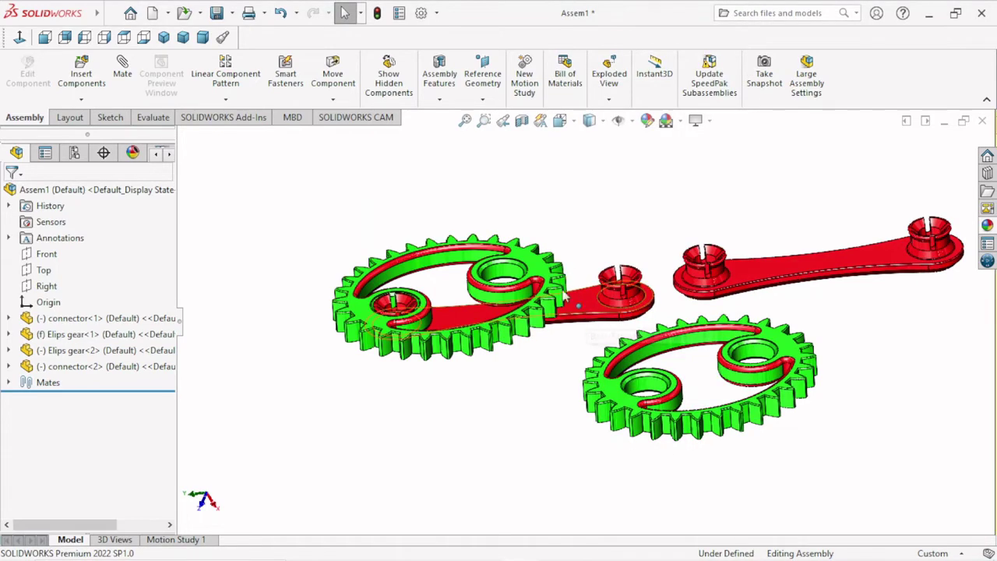
pyautogui.rightClick(545, 281)
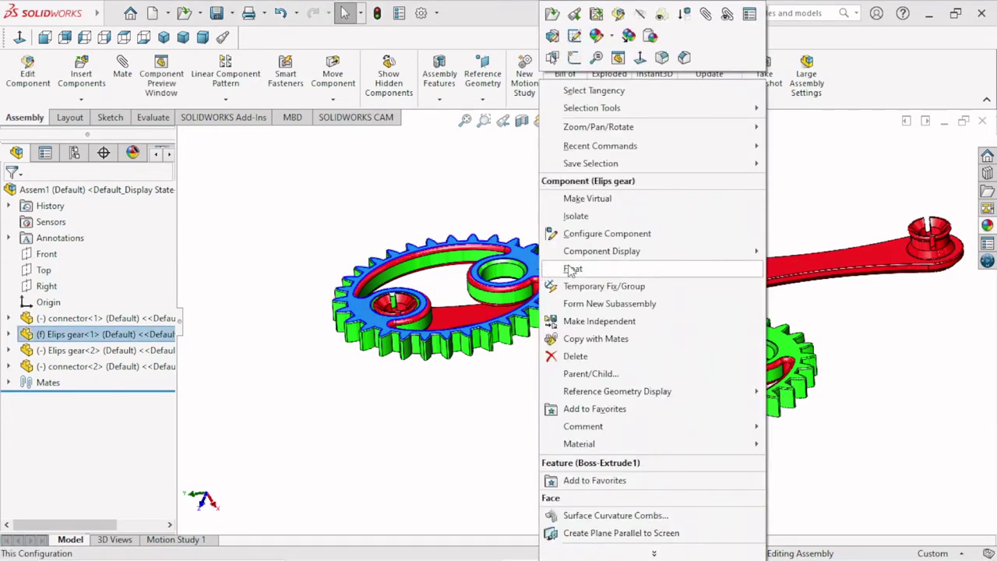
pyautogui.click(573, 269)
pyautogui.click(580, 300)
pyautogui.rightClick(586, 294)
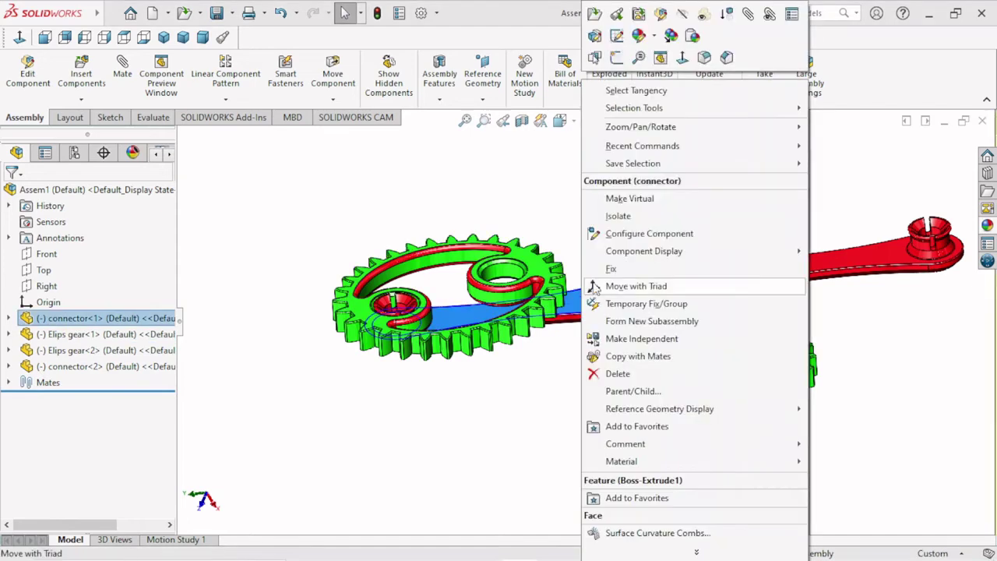
pyautogui.click(610, 269)
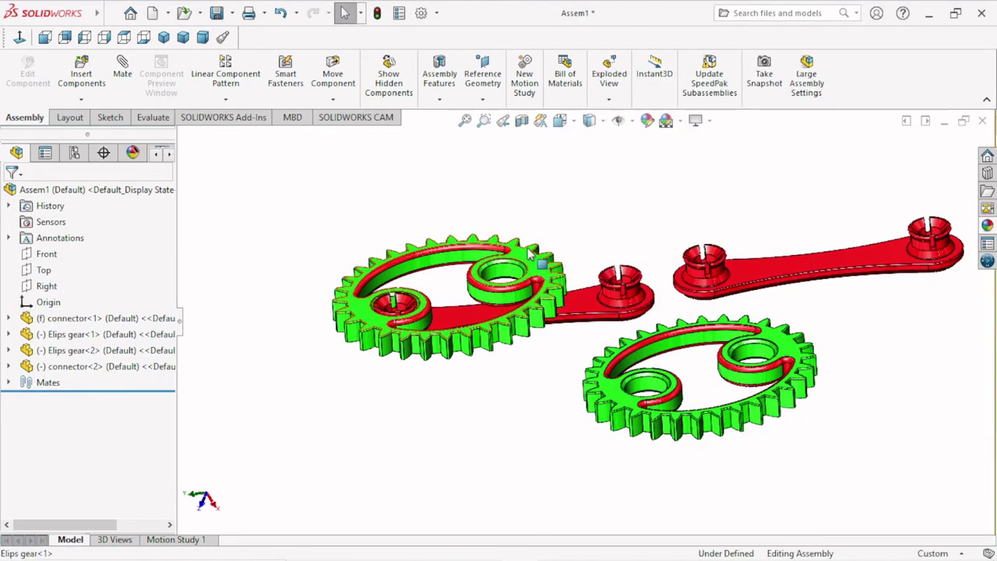
# Drag the first gear's hub over the connector boss and move the second gear toward it.
pyautogui.moveTo(530, 251); pyautogui.dragTo(374, 174)
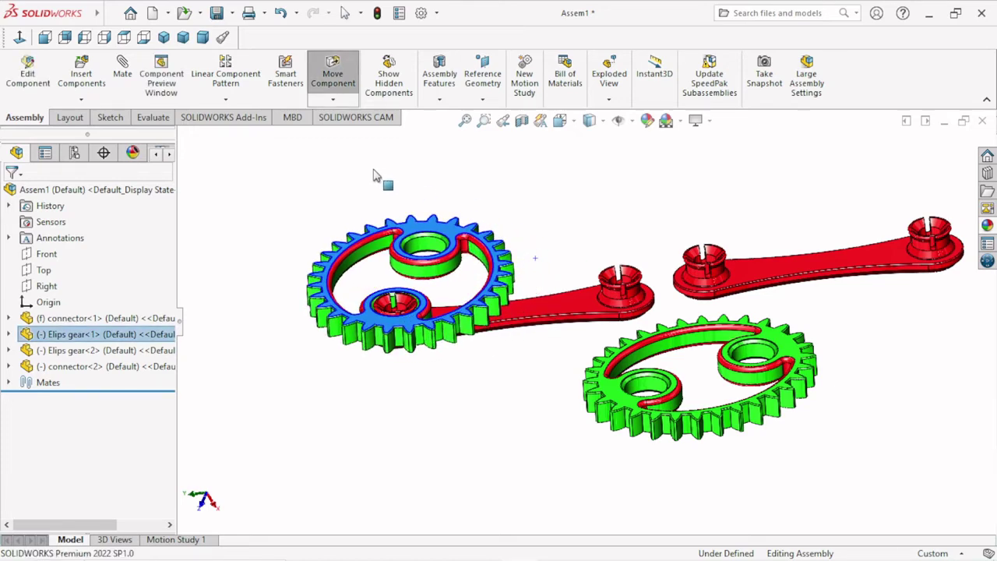
pyautogui.moveTo(374, 175)
pyautogui.mouseDown()
pyautogui.moveTo(222, 327)
pyautogui.moveTo(276, 472)
pyautogui.moveTo(247, 456)
pyautogui.moveTo(257, 460)
pyautogui.mouseUp()
pyautogui.press('Escape')
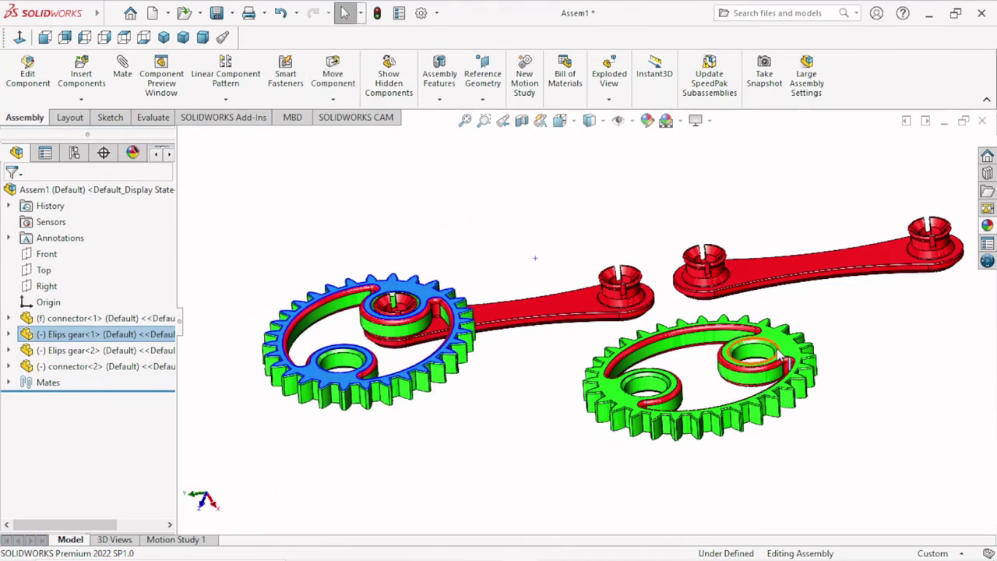
pyautogui.click(783, 353)
pyautogui.moveTo(784, 352)
pyautogui.mouseDown()
pyautogui.moveTo(686, 299)
pyautogui.moveTo(686, 356)
pyautogui.mouseUp()
pyautogui.press('Escape')
pyautogui.scroll(-1, 687, 393)
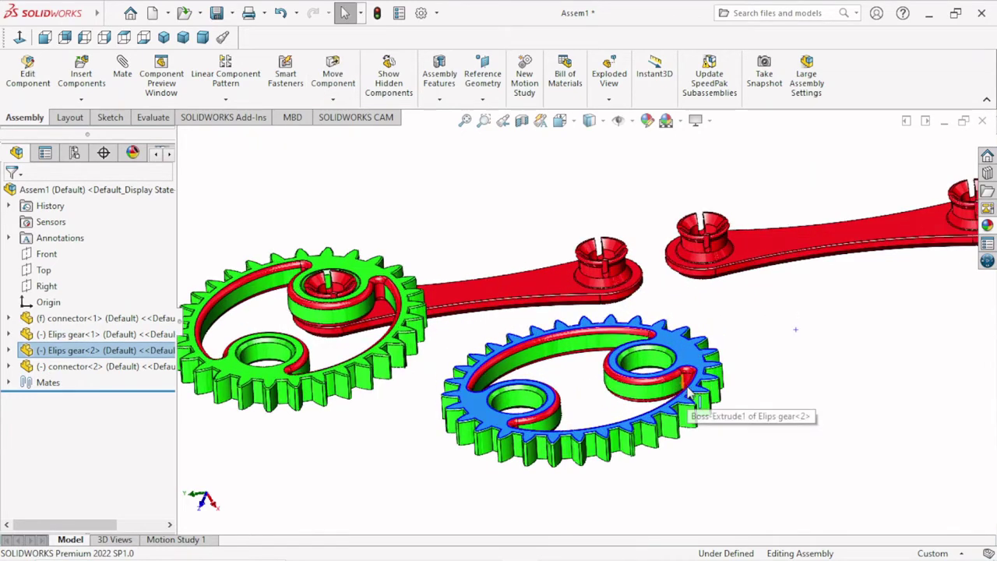
# Add a Concentric mate between the second gear's hub bore and the connector boss.
pyautogui.click(122, 83)
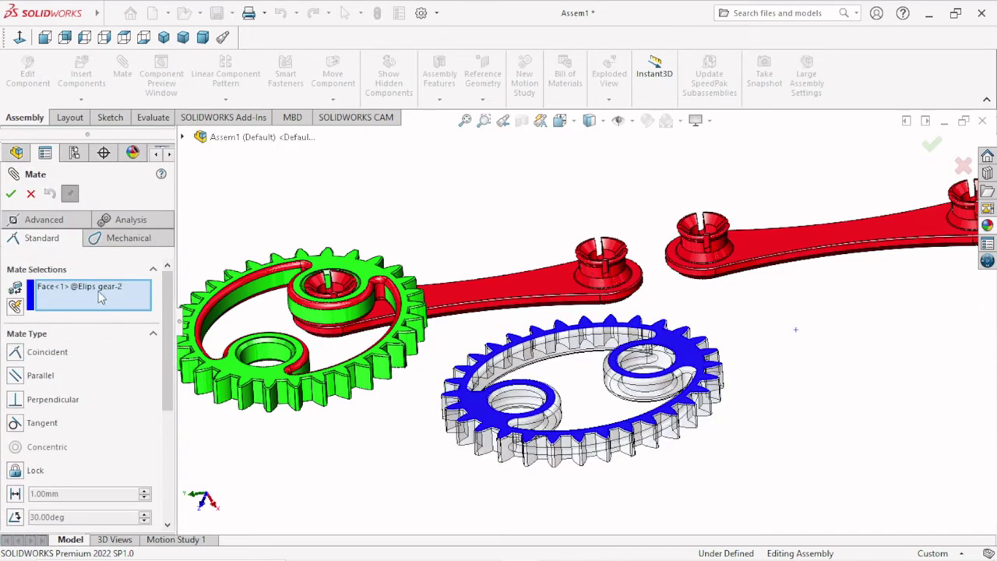
pyautogui.rightClick(99, 296)
pyautogui.click(137, 314)
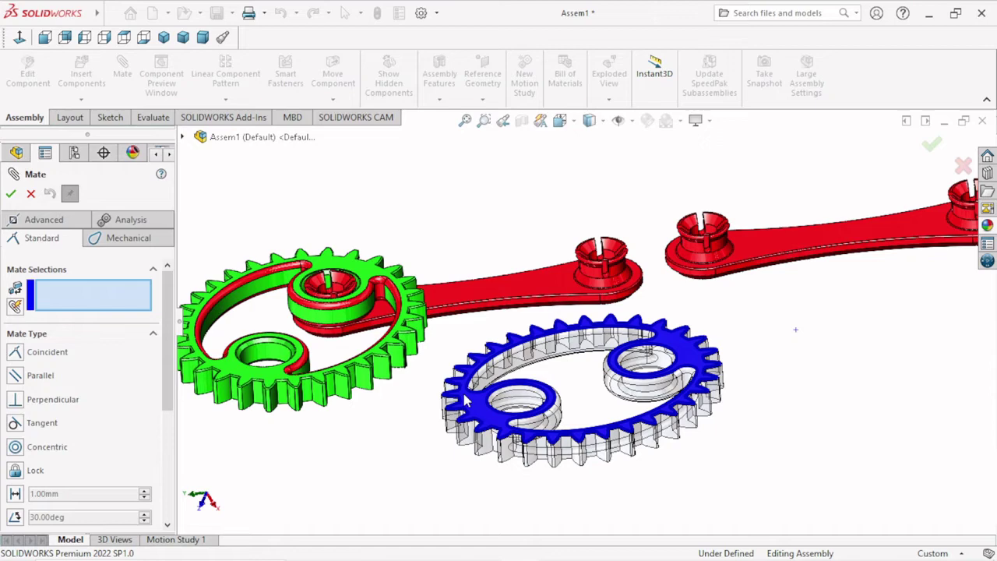
pyautogui.click(637, 373)
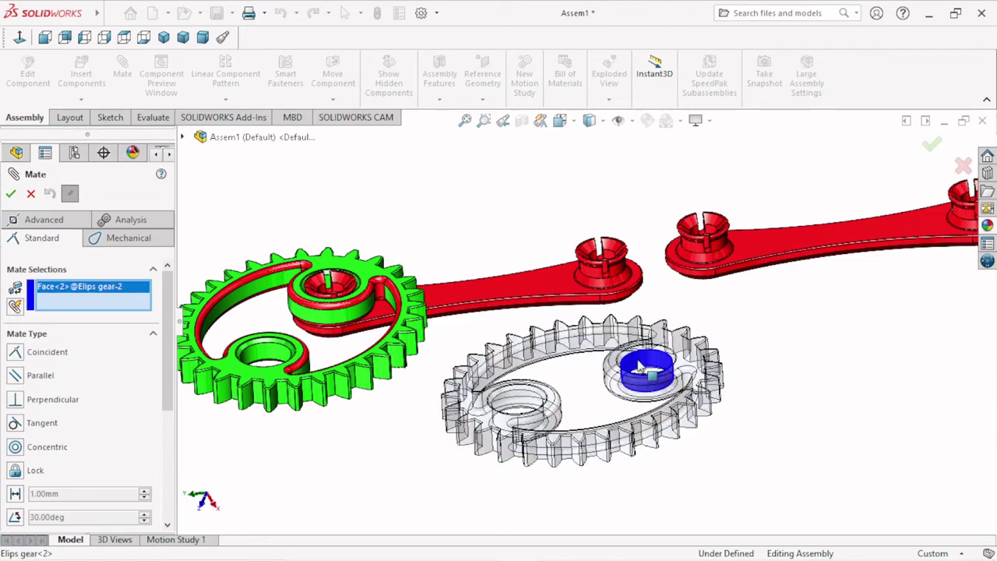
pyautogui.click(590, 279)
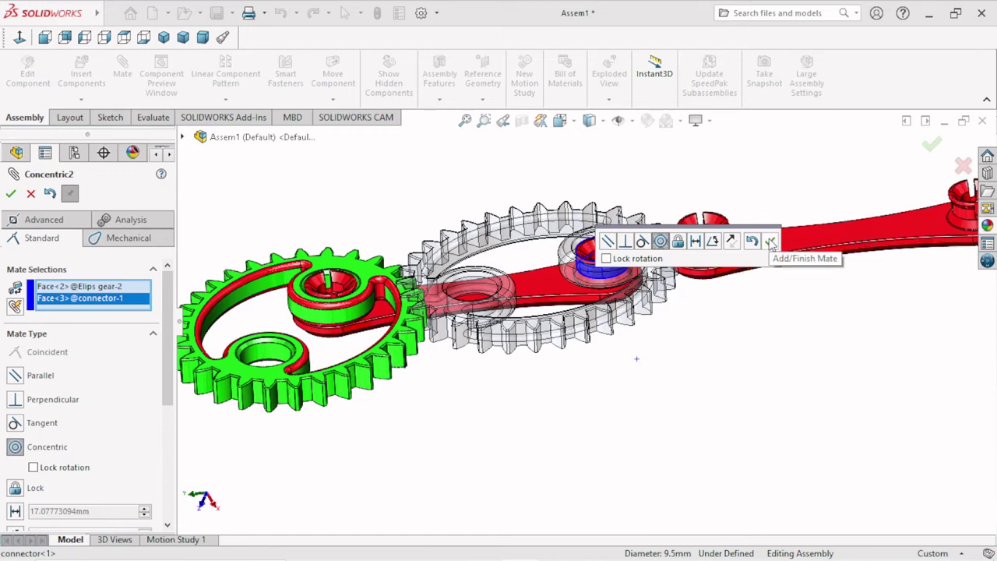
pyautogui.click(771, 242)
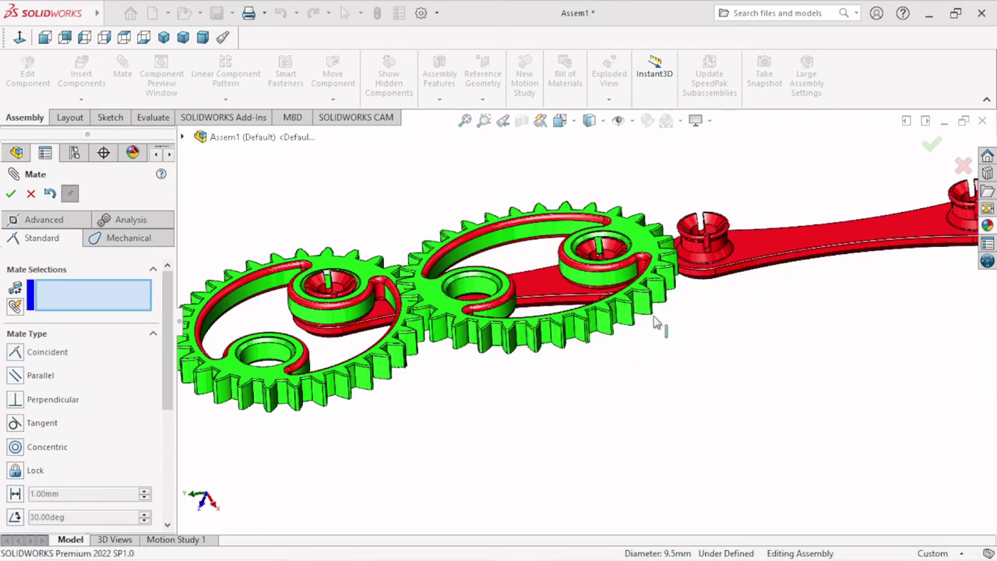
# Add a Coincident mate between the second gear hub's inner edge and the connector face.
pyautogui.scroll(-3, 570, 268)
pyautogui.moveTo(570, 273)
pyautogui.mouseDown(button='middle')
pyautogui.moveTo(555, 278)
pyautogui.moveTo(592, 257)
pyautogui.mouseUp(button='middle')
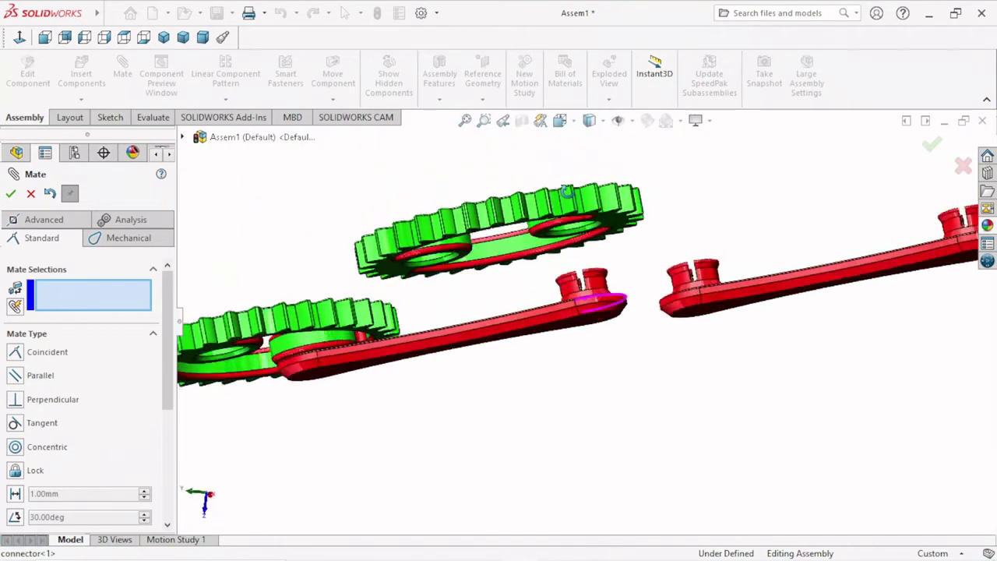
pyautogui.scroll(-3, 591, 257)
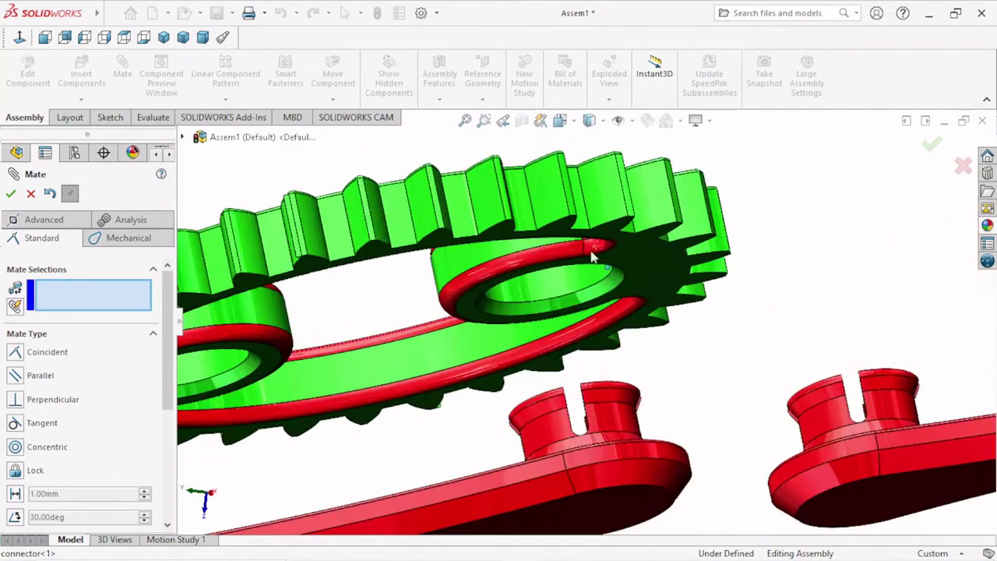
pyautogui.click(571, 295)
pyautogui.moveTo(589, 378); pyautogui.dragTo(595, 446, button='middle')
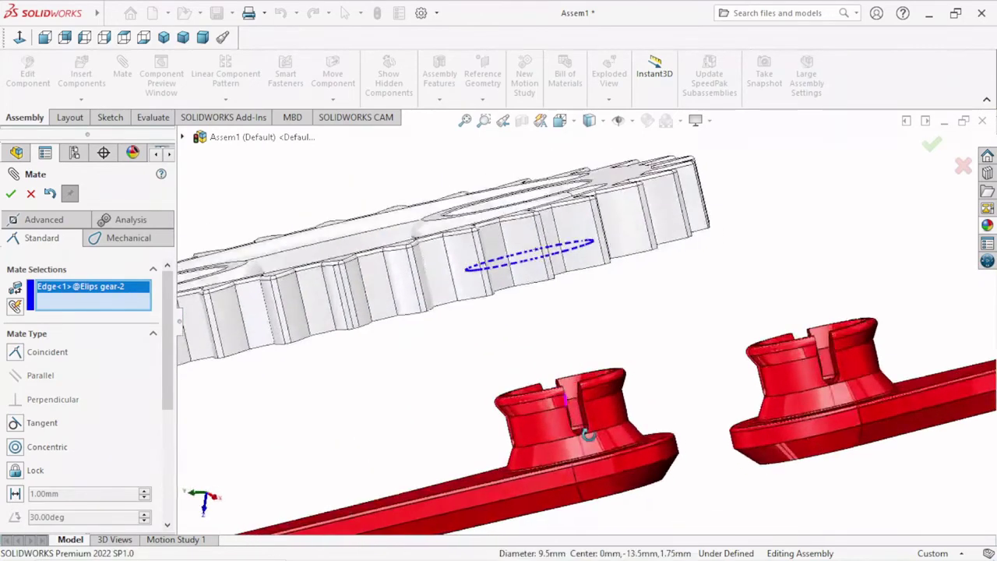
pyautogui.click(600, 451)
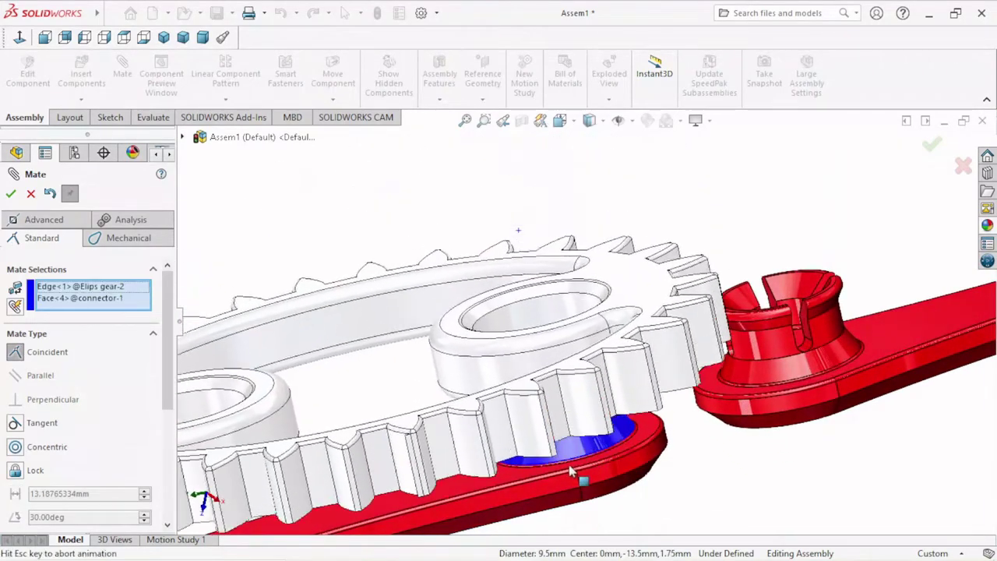
pyautogui.scroll(5, 674, 468)
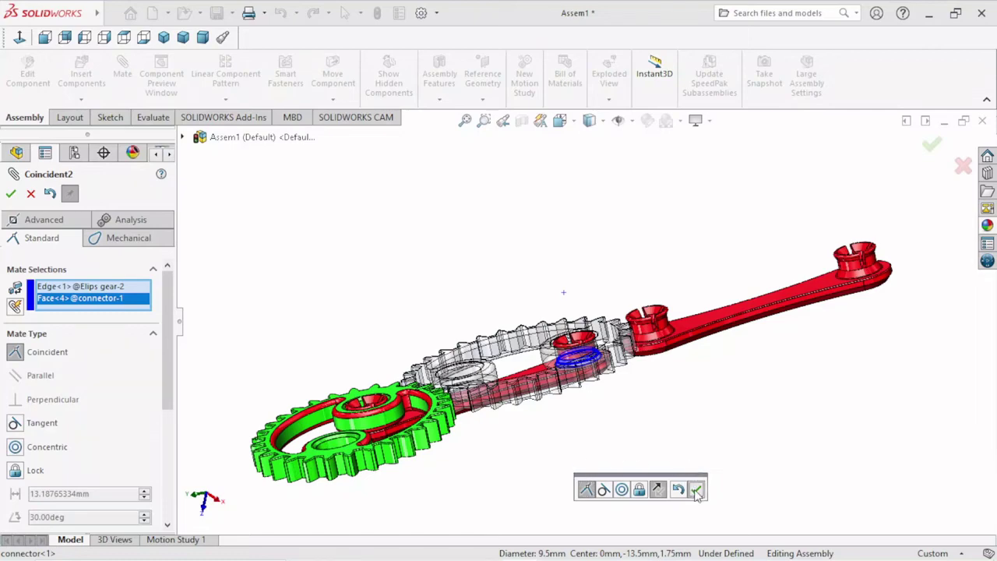
pyautogui.click(697, 489)
# Rotate the second gear into mesh with the first, fit the view and close Mate.
pyautogui.scroll(2, 486, 433)
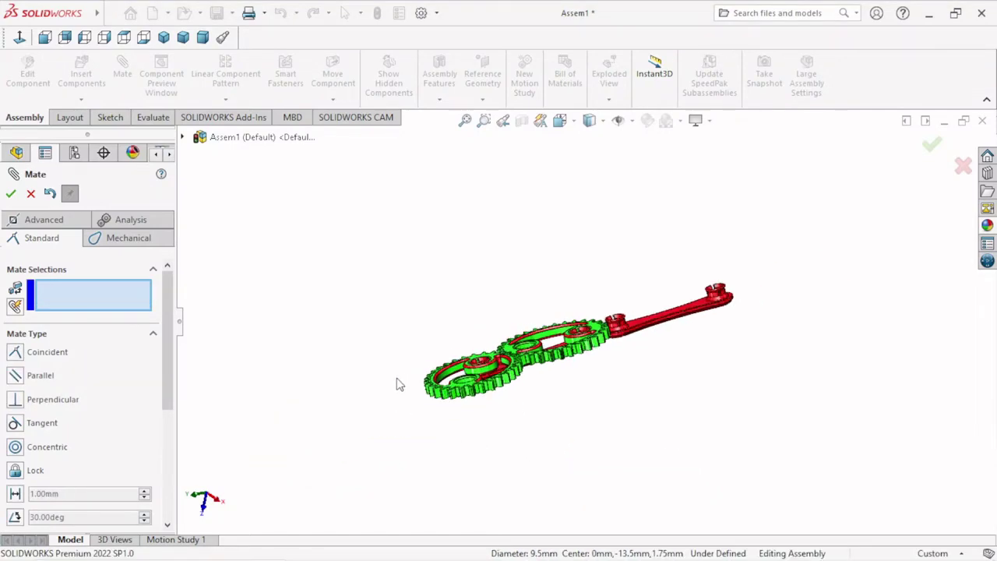
pyautogui.scroll(-3, 554, 376)
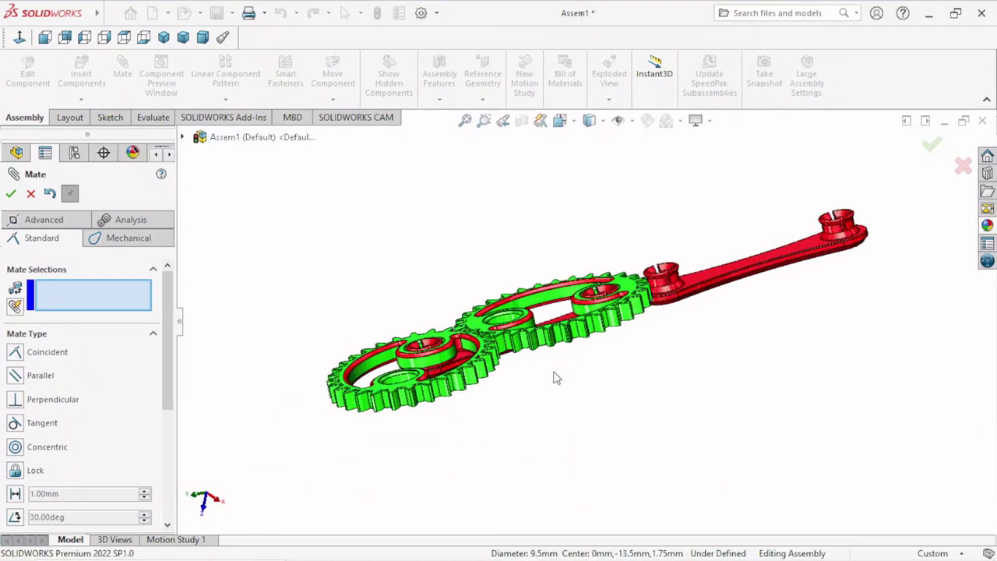
pyautogui.moveTo(460, 392); pyautogui.dragTo(449, 493, button='middle')
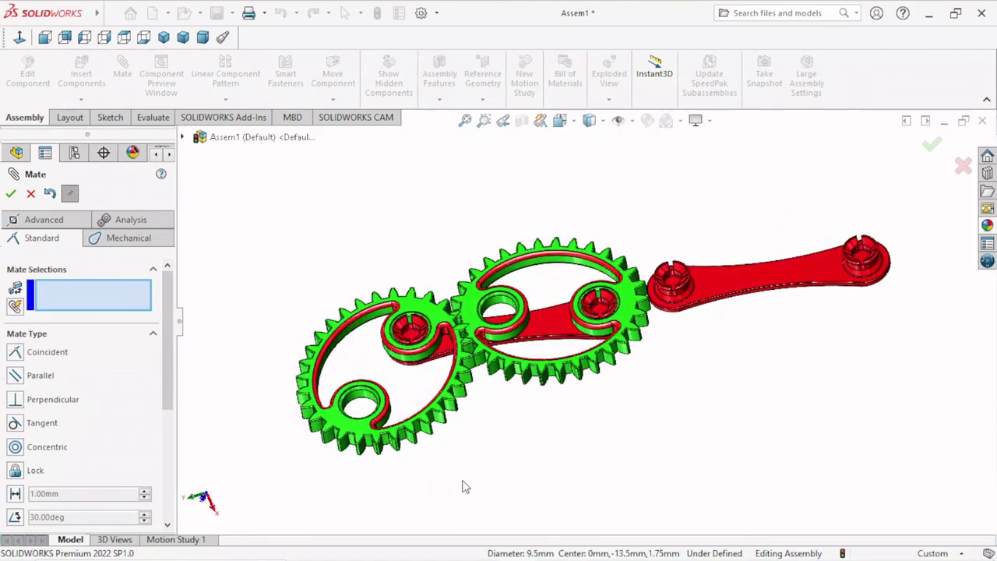
pyautogui.scroll(-2, 545, 416)
pyautogui.moveTo(461, 302); pyautogui.dragTo(600, 477)
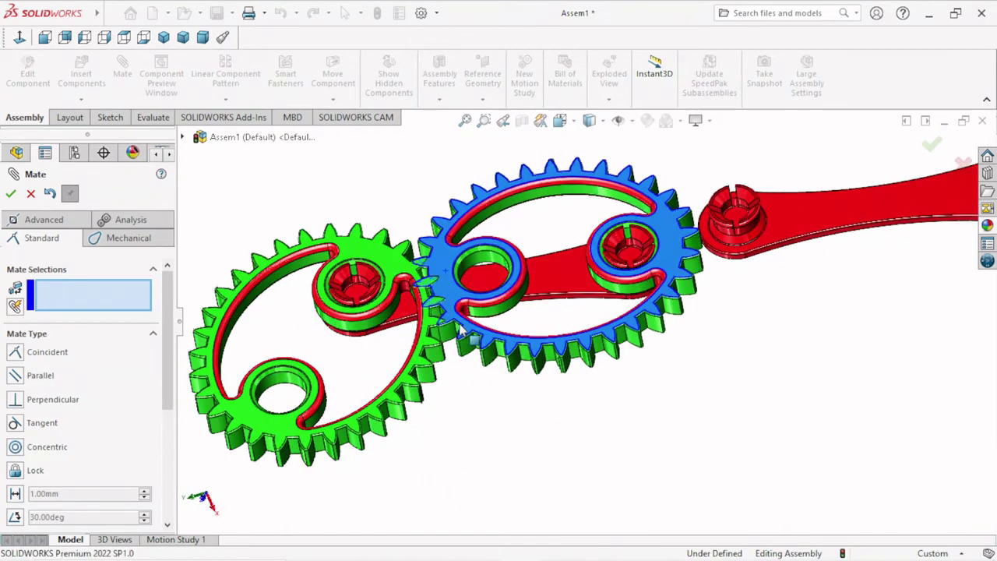
pyautogui.scroll(2, 595, 459)
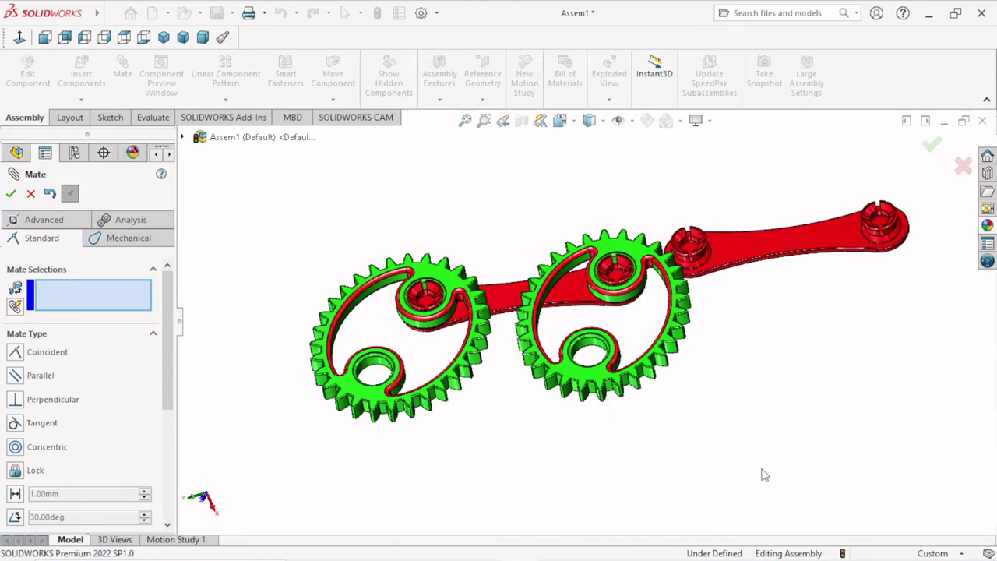
pyautogui.press('f')
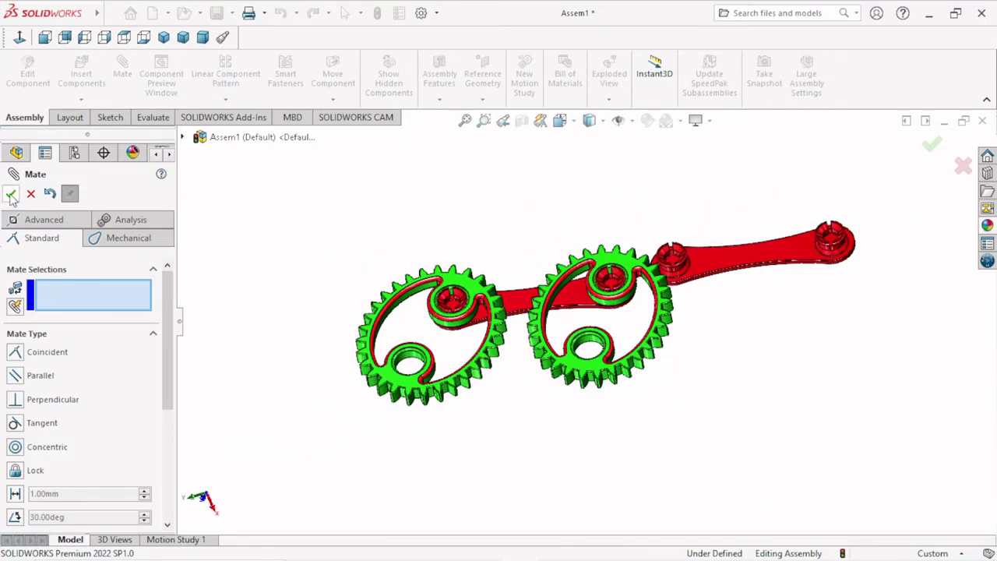
pyautogui.click(11, 195)
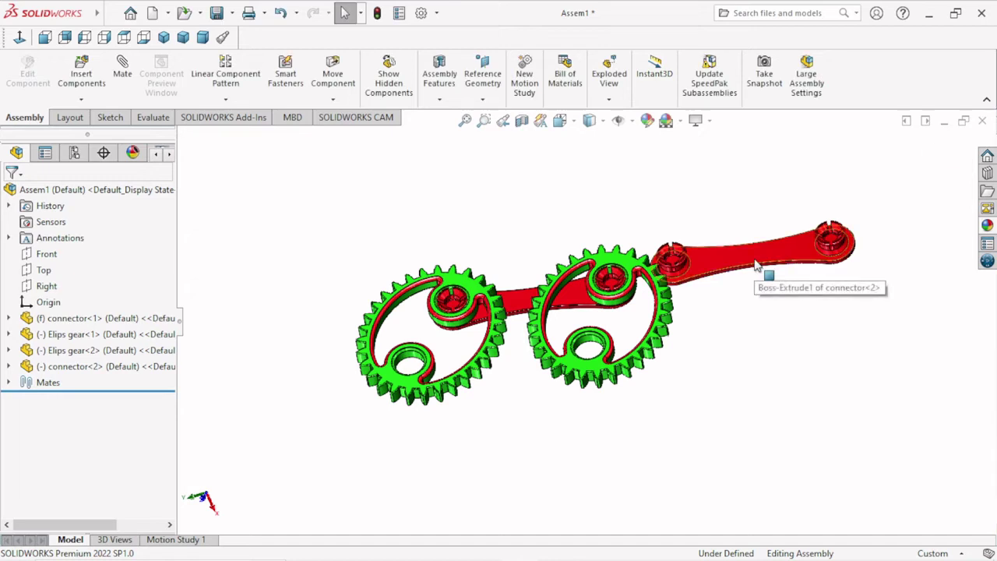
# Drag connector<2> off the gears to sit below them and view it from a flatter angle.
pyautogui.moveTo(755, 265)
pyautogui.mouseDown()
pyautogui.moveTo(507, 537)
pyautogui.moveTo(491, 442)
pyautogui.mouseUp()
pyautogui.press('Escape')
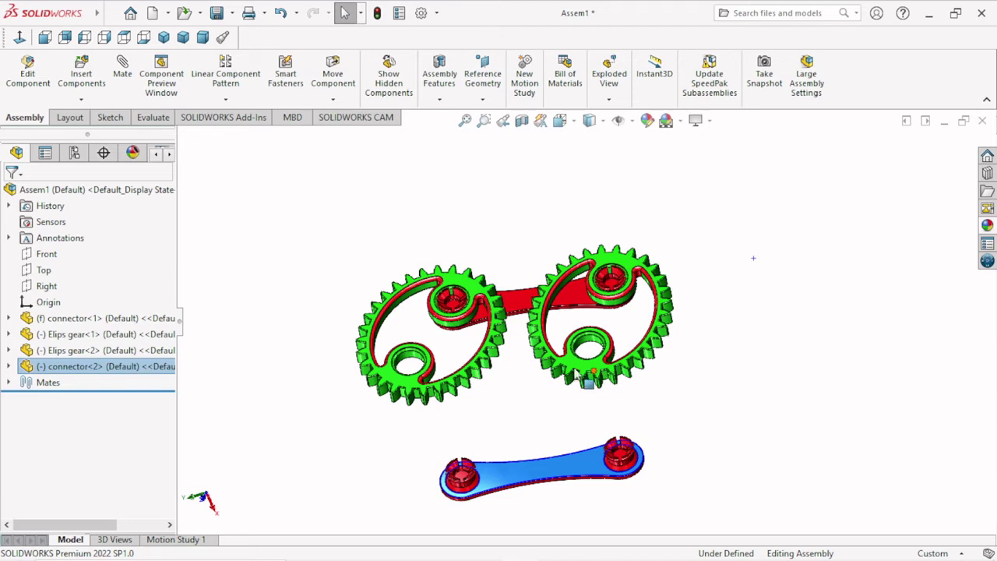
pyautogui.moveTo(587, 382); pyautogui.dragTo(556, 451, button='middle')
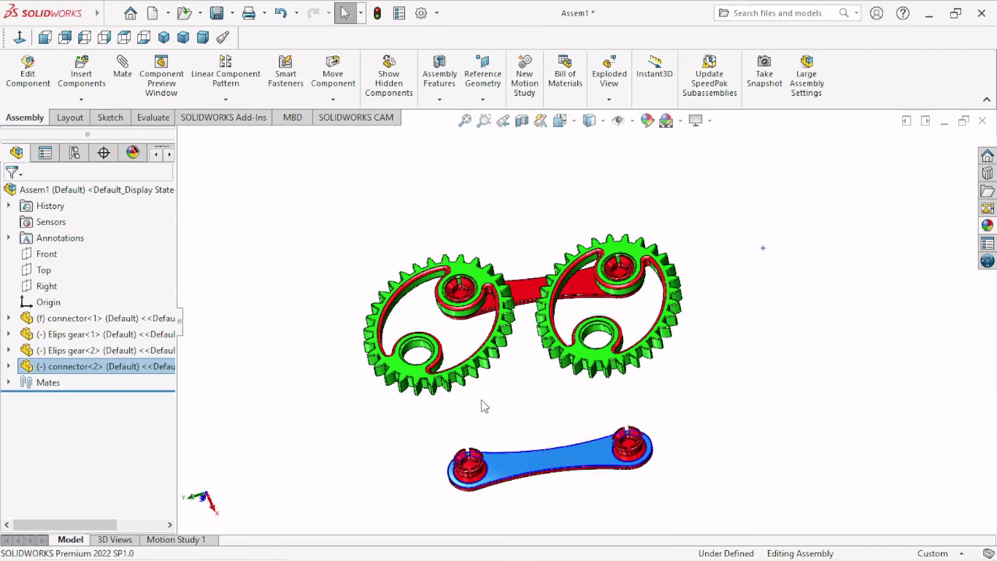
pyautogui.scroll(5, 523, 234)
pyautogui.moveTo(525, 231)
pyautogui.mouseDown(button='middle')
pyautogui.moveTo(509, 458)
pyautogui.moveTo(532, 232)
pyautogui.moveTo(602, 271)
pyautogui.mouseUp(button='middle')
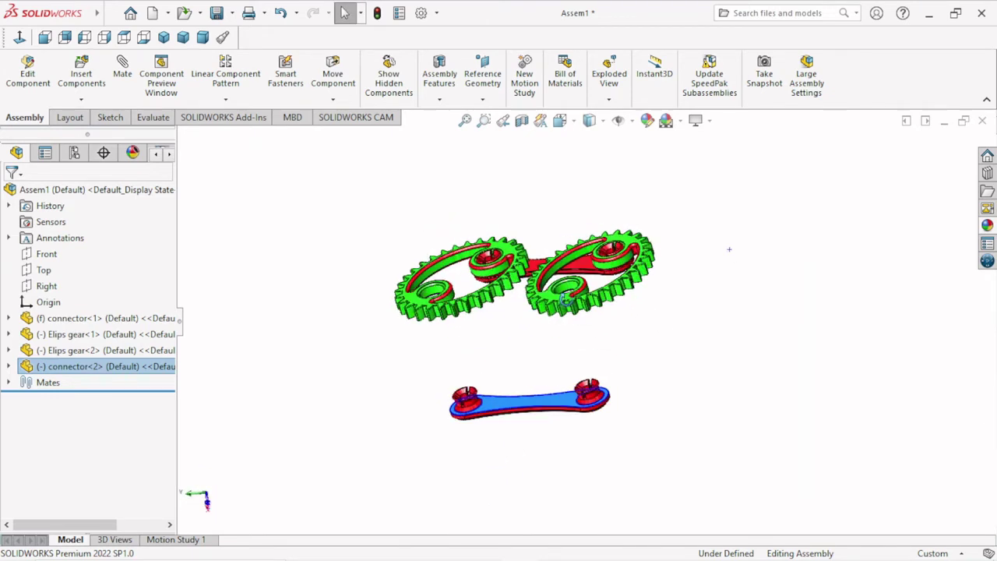
pyautogui.click(425, 219)
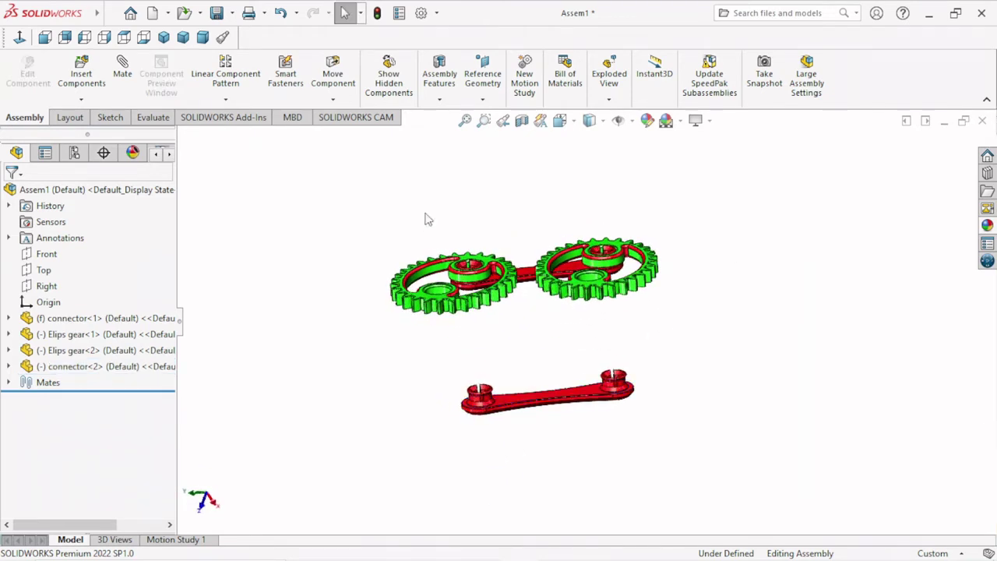
# Rotate connector<2> over so its pegs point down.
pyautogui.click(332, 101)
pyautogui.click(352, 136)
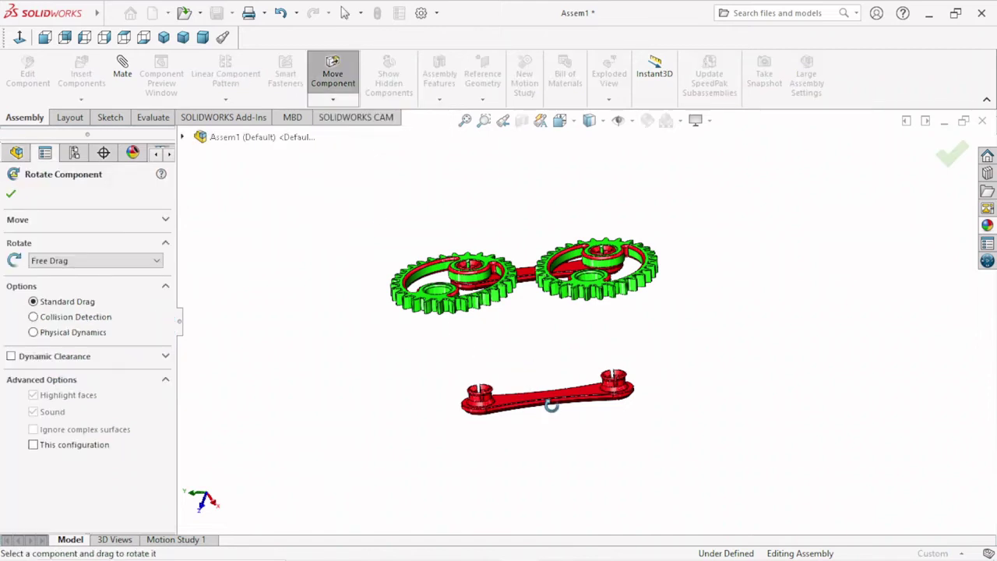
pyautogui.moveTo(551, 400)
pyautogui.mouseDown()
pyautogui.moveTo(542, 318)
pyautogui.moveTo(556, 260)
pyautogui.moveTo(537, 400)
pyautogui.moveTo(517, 237)
pyautogui.moveTo(508, 416)
pyautogui.moveTo(613, 421)
pyautogui.mouseUp()
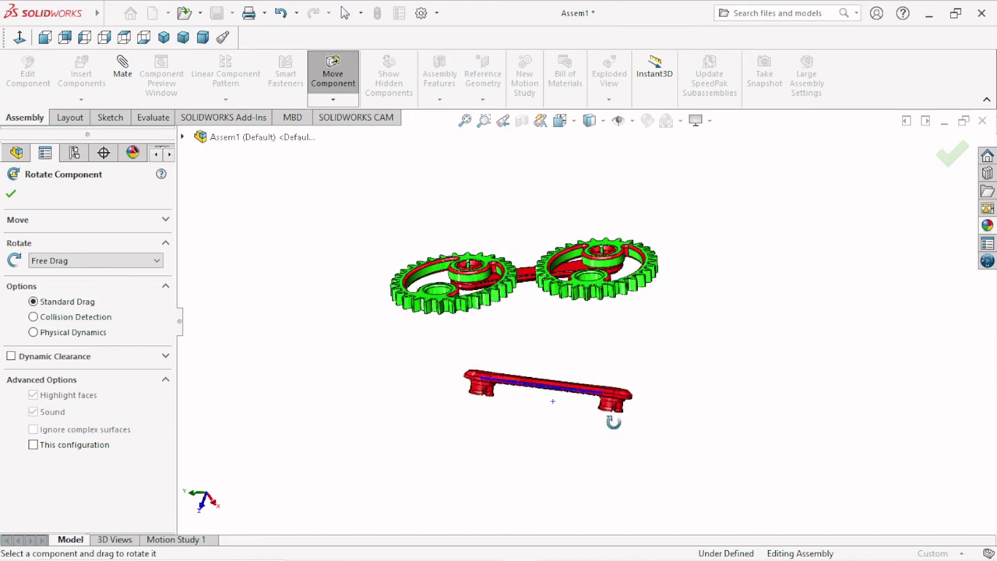
pyautogui.moveTo(556, 391)
pyautogui.mouseDown()
pyautogui.moveTo(509, 359)
pyautogui.moveTo(558, 384)
pyautogui.mouseUp()
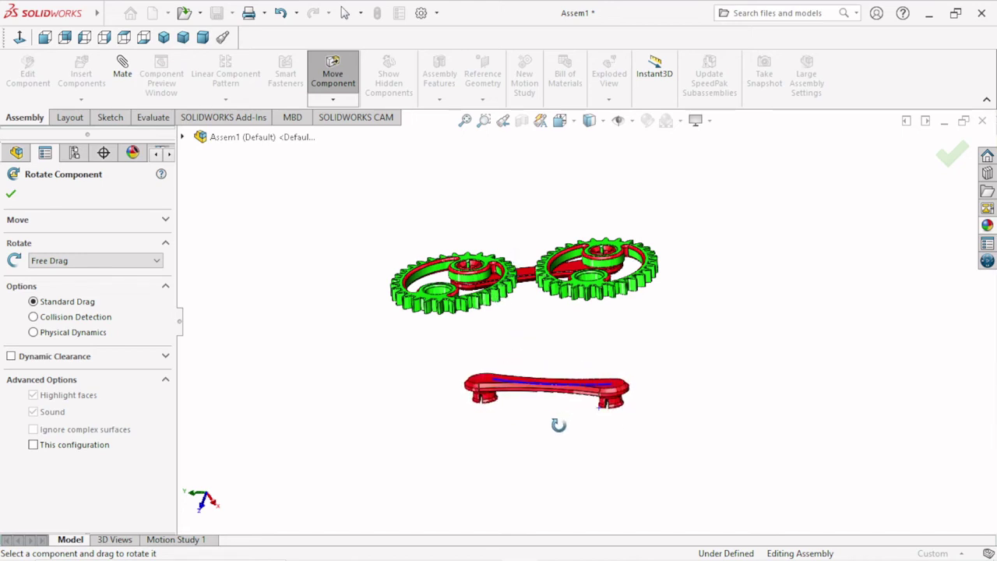
pyautogui.moveTo(579, 439)
pyautogui.mouseDown()
pyautogui.moveTo(560, 459)
pyautogui.moveTo(601, 447)
pyautogui.mouseUp()
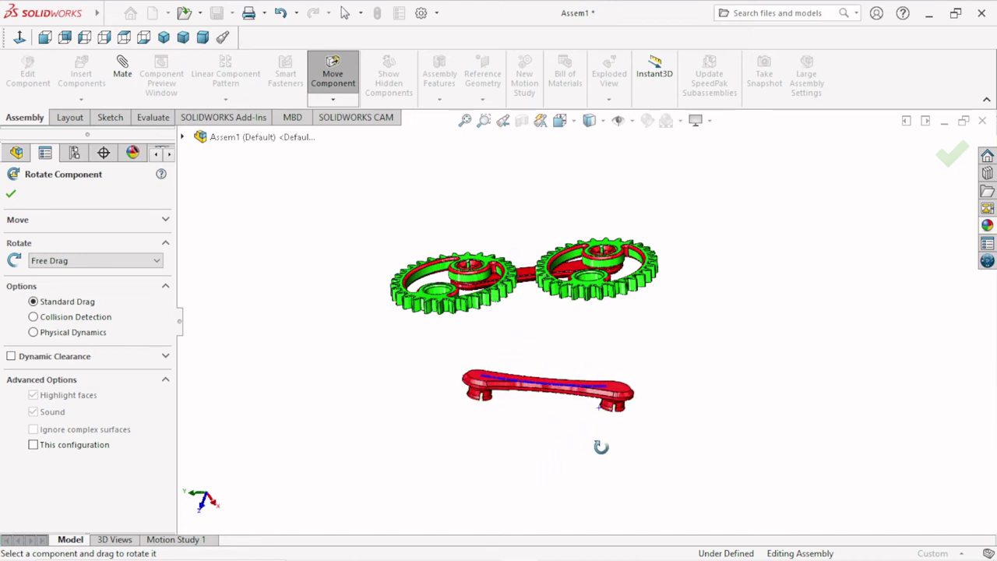
pyautogui.moveTo(551, 486)
pyautogui.mouseDown()
pyautogui.moveTo(591, 418)
pyautogui.moveTo(583, 474)
pyautogui.moveTo(563, 483)
pyautogui.moveTo(601, 458)
pyautogui.moveTo(598, 420)
pyautogui.mouseUp()
pyautogui.moveTo(584, 404)
pyautogui.mouseDown()
pyautogui.moveTo(582, 429)
pyautogui.moveTo(543, 431)
pyautogui.mouseUp()
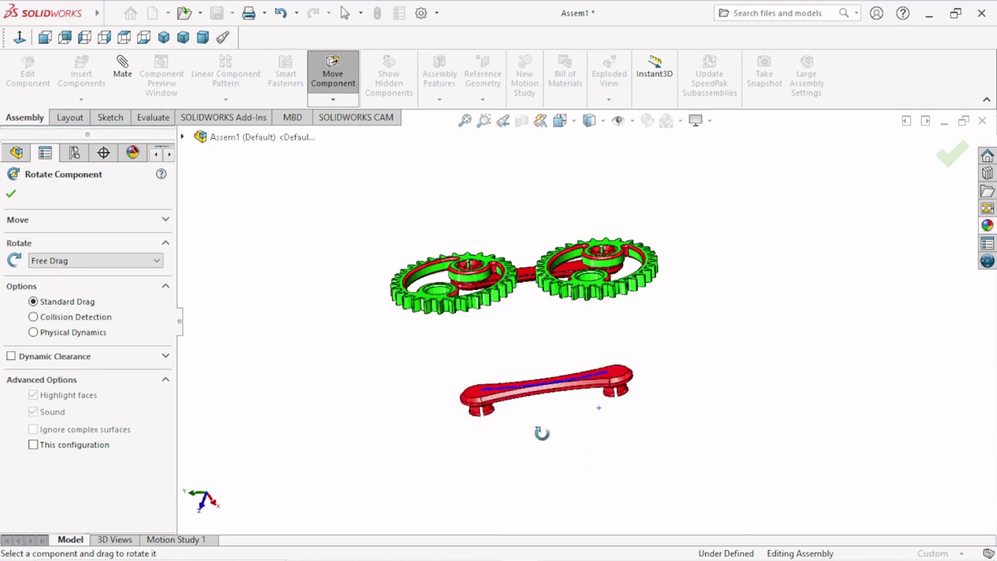
pyautogui.click(10, 195)
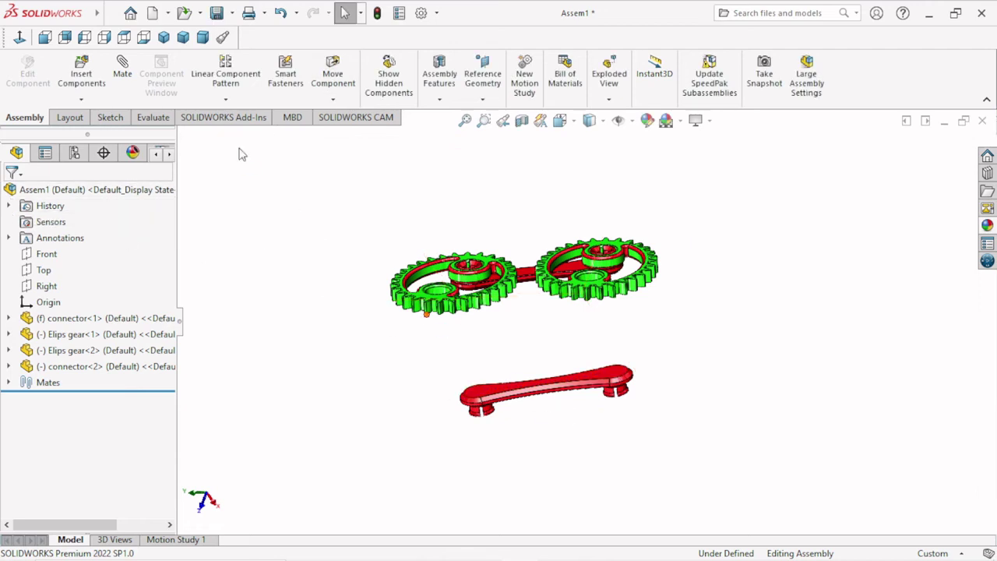
# Move connector<2> up so it sits above both gears.
pyautogui.moveTo(528, 384); pyautogui.dragTo(493, 212)
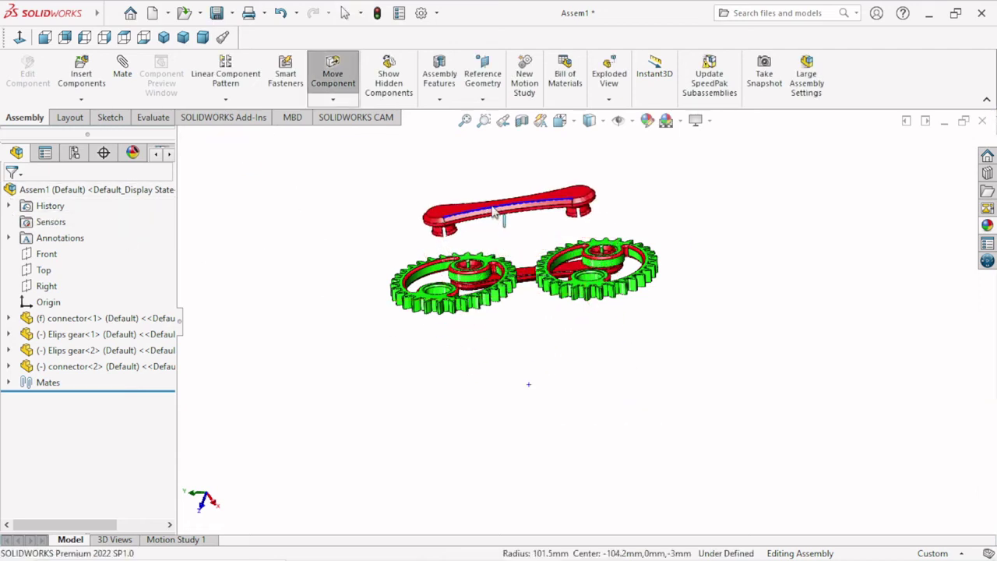
pyautogui.scroll(-2, 521, 327)
pyautogui.scroll(1, 509, 298)
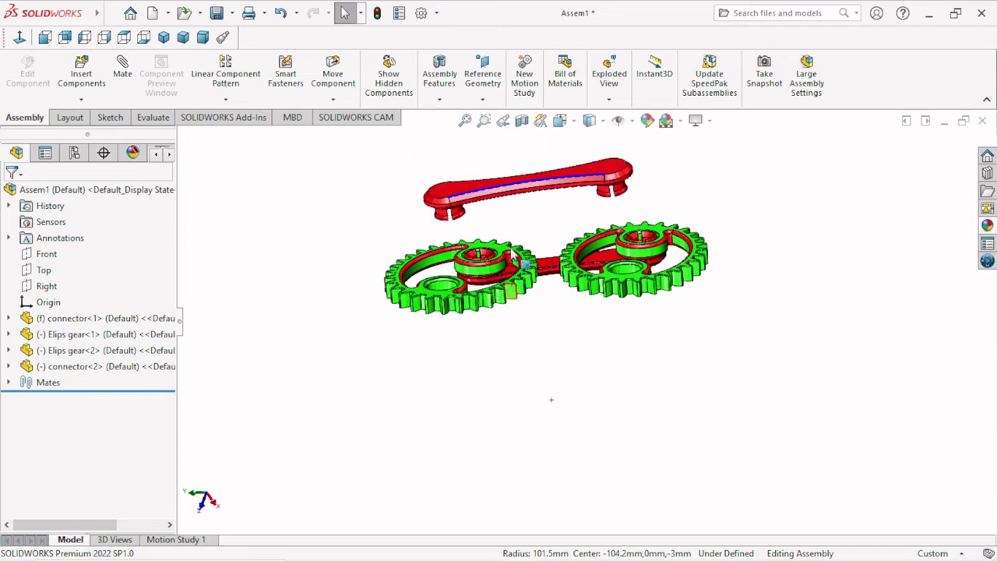
pyautogui.scroll(-1, 512, 255)
pyautogui.scroll(-1, 556, 326)
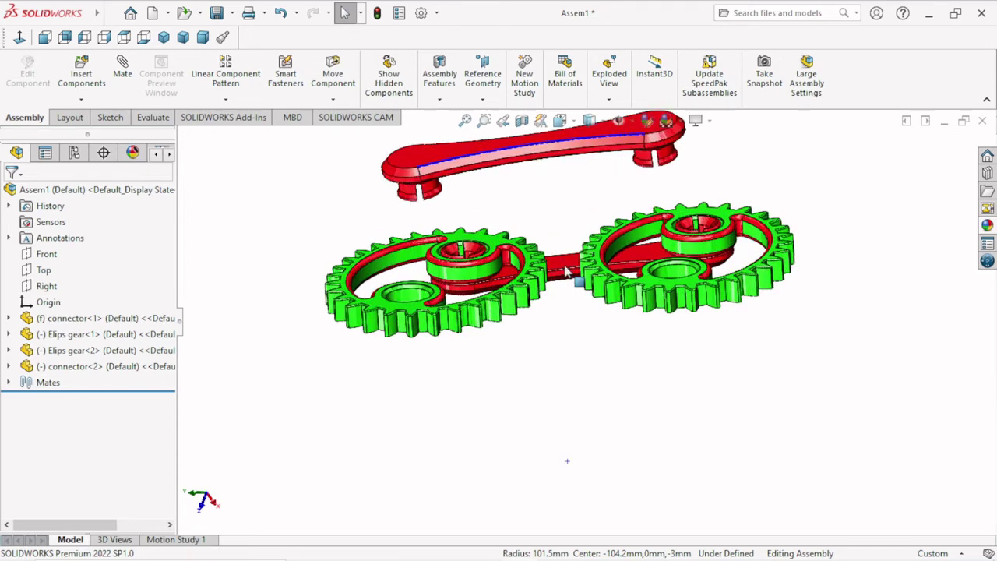
pyautogui.scroll(-1, 503, 232)
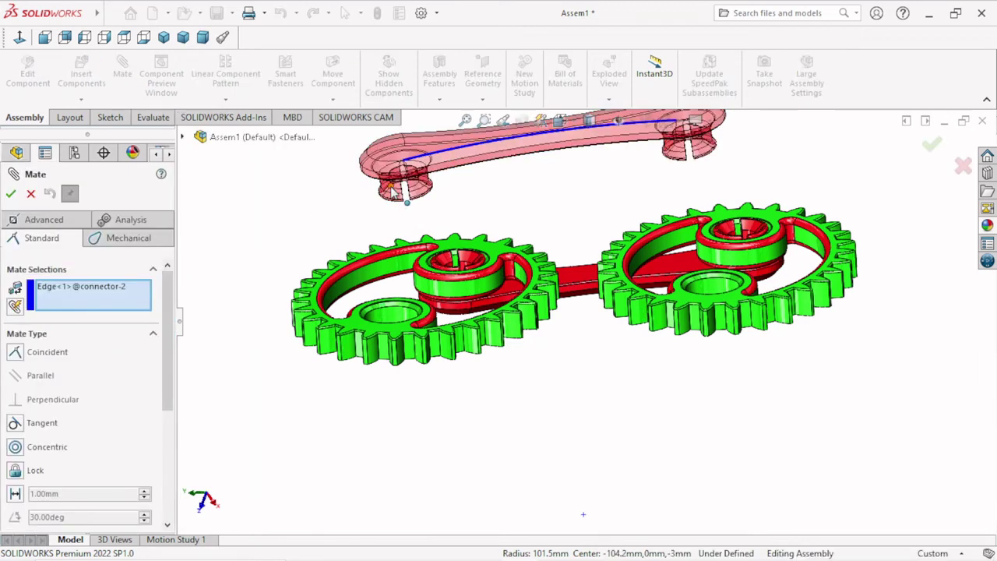
# Try picking a connector reference and the left gear's hole from a new angle.
pyautogui.click(394, 192)
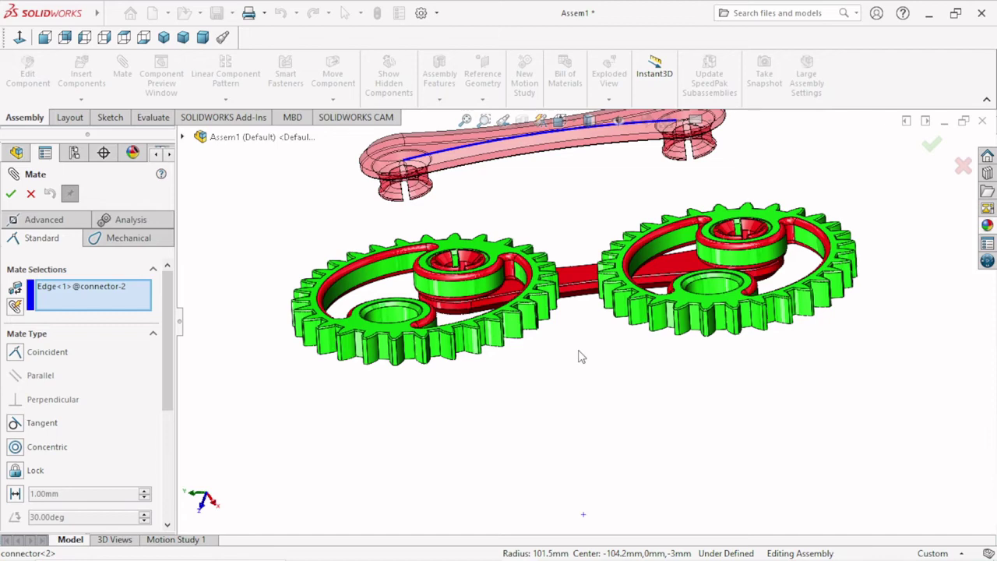
pyautogui.moveTo(549, 397); pyautogui.dragTo(563, 300, button='middle')
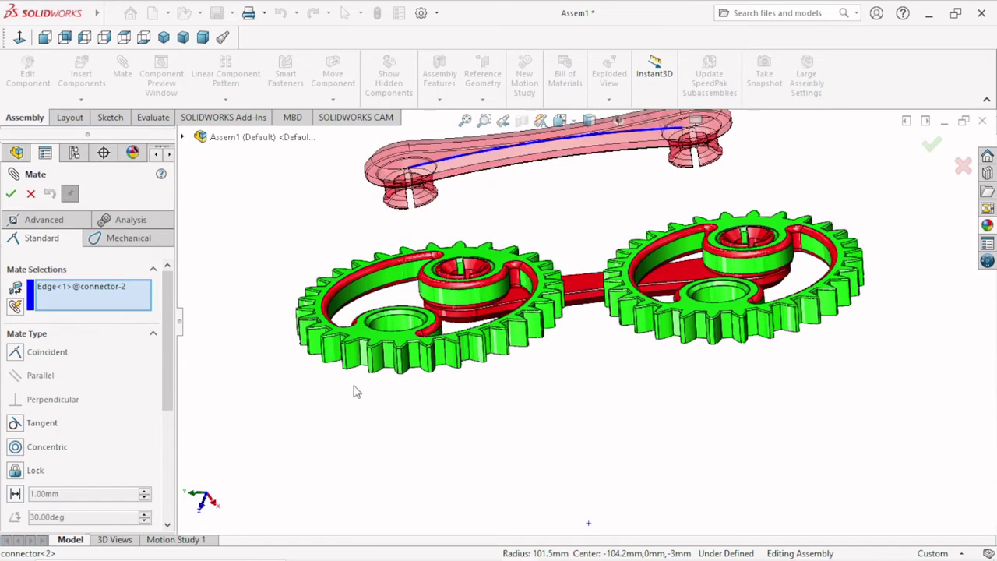
pyautogui.click(390, 327)
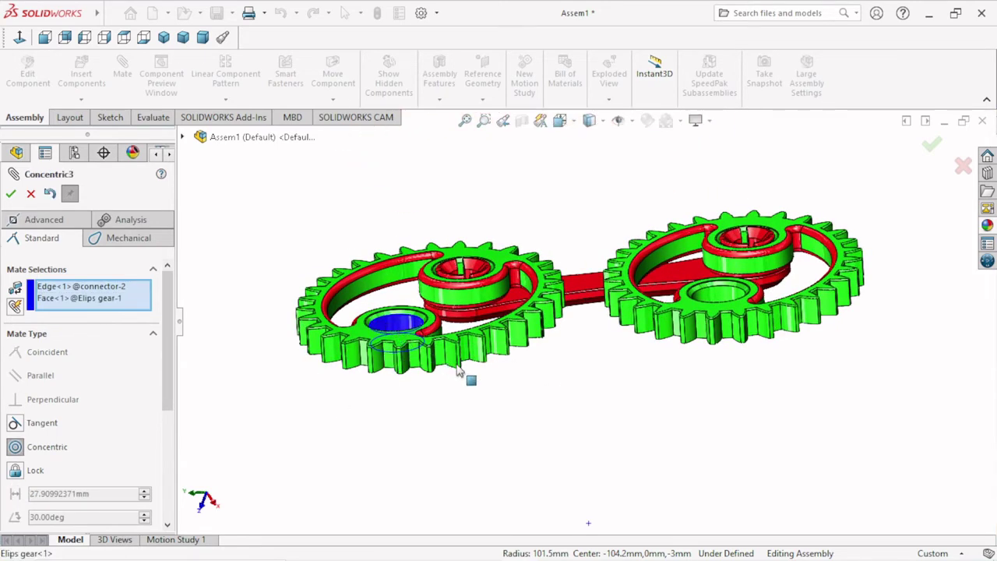
pyautogui.scroll(5, 545, 374)
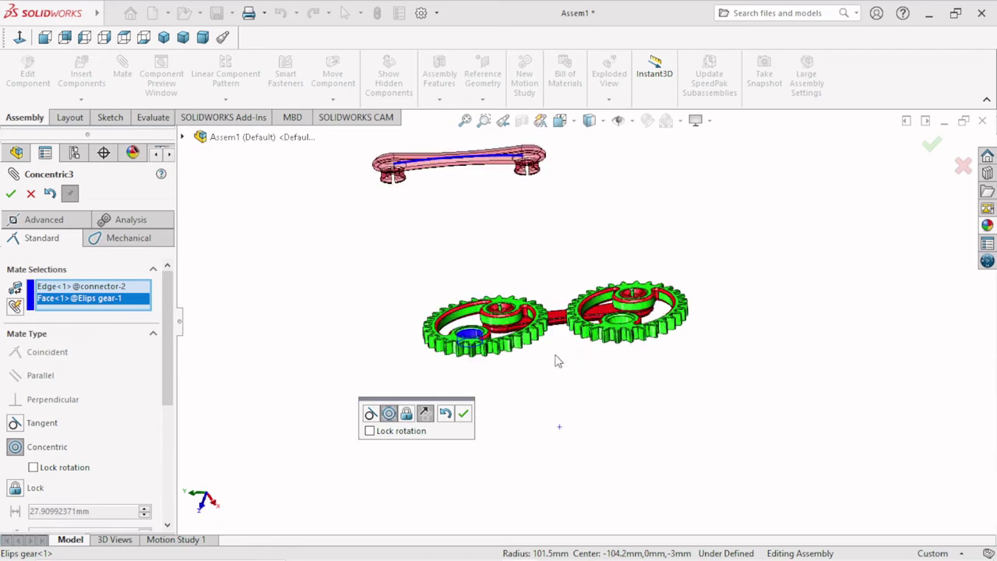
pyautogui.moveTo(557, 360); pyautogui.dragTo(682, 340, button='middle')
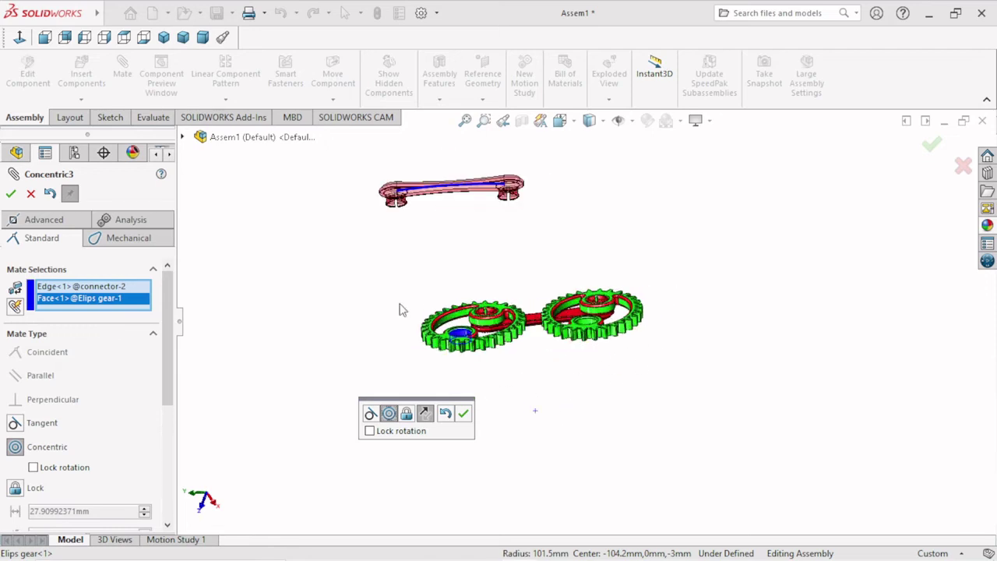
# Clear the selections and mate the connector<2> peg concentric with the left gear's lower hole.
pyautogui.rightClick(95, 302)
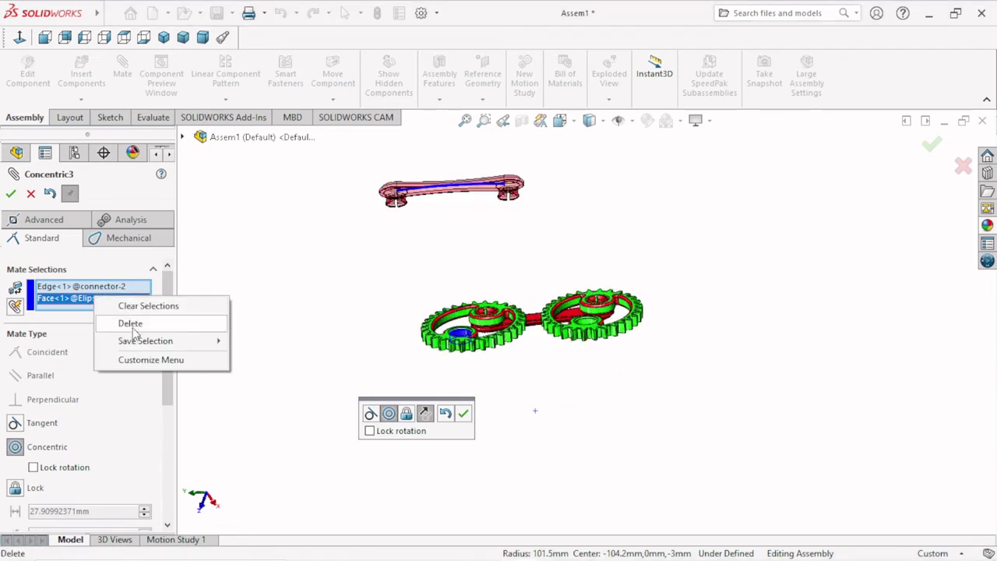
pyautogui.click(125, 306)
pyautogui.scroll(-3, 518, 261)
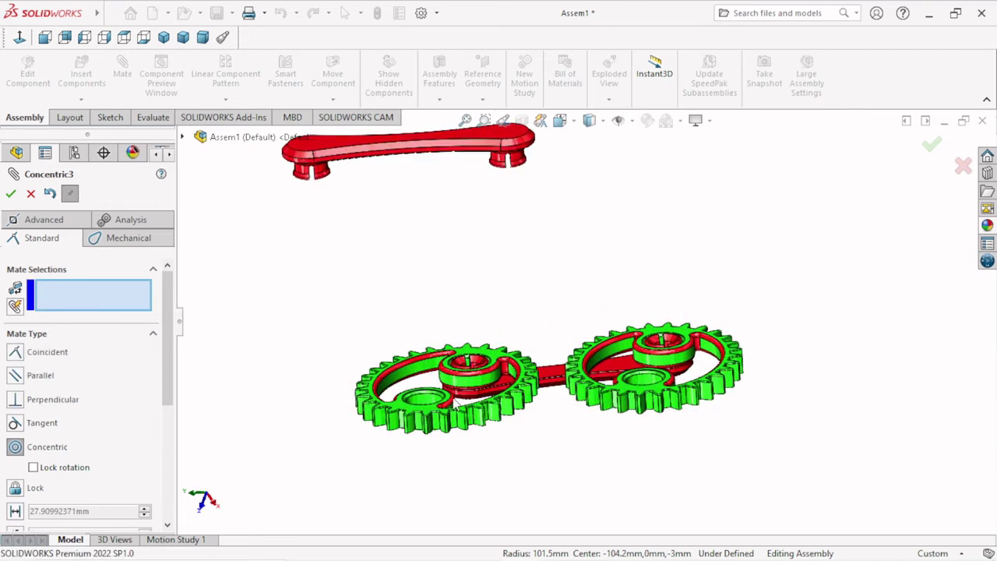
pyautogui.click(420, 405)
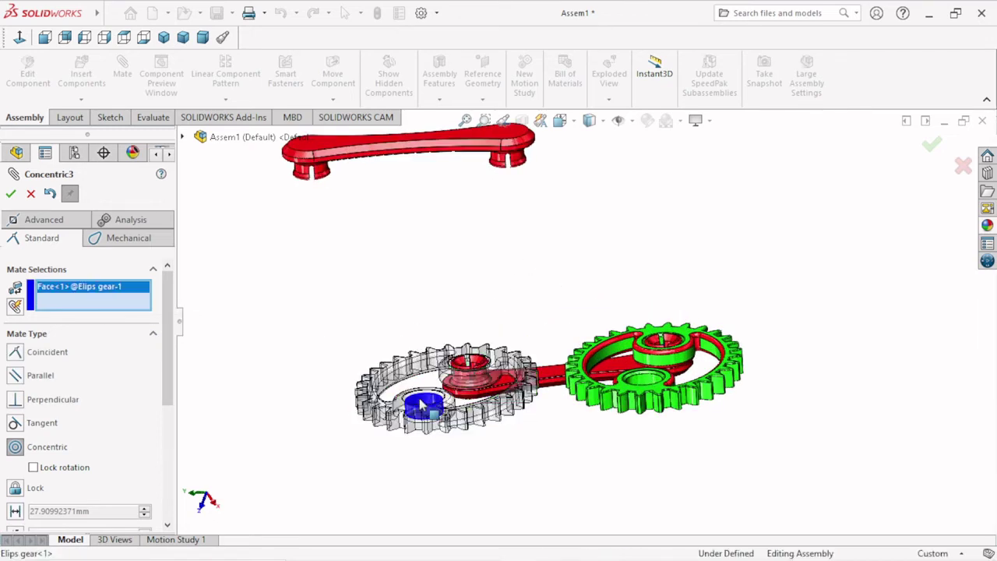
pyautogui.scroll(-3, 338, 187)
pyautogui.scroll(-2, 339, 187)
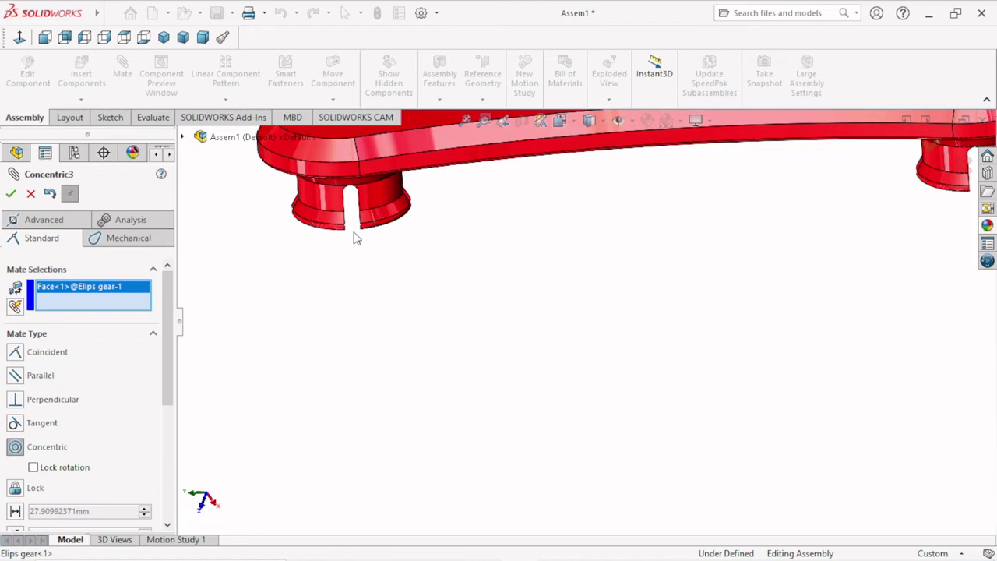
pyautogui.click(326, 200)
pyautogui.scroll(5, 429, 307)
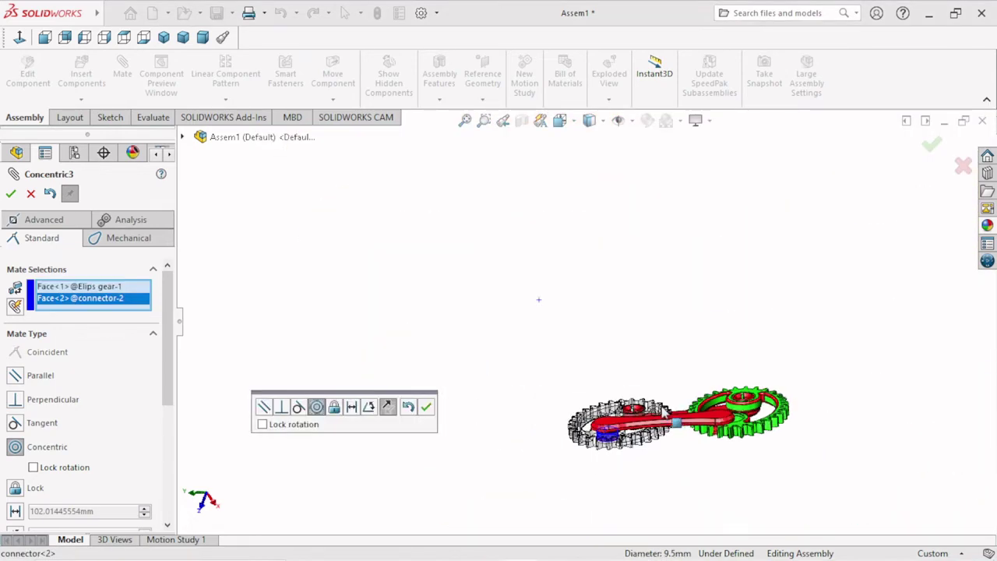
pyautogui.scroll(-4, 663, 412)
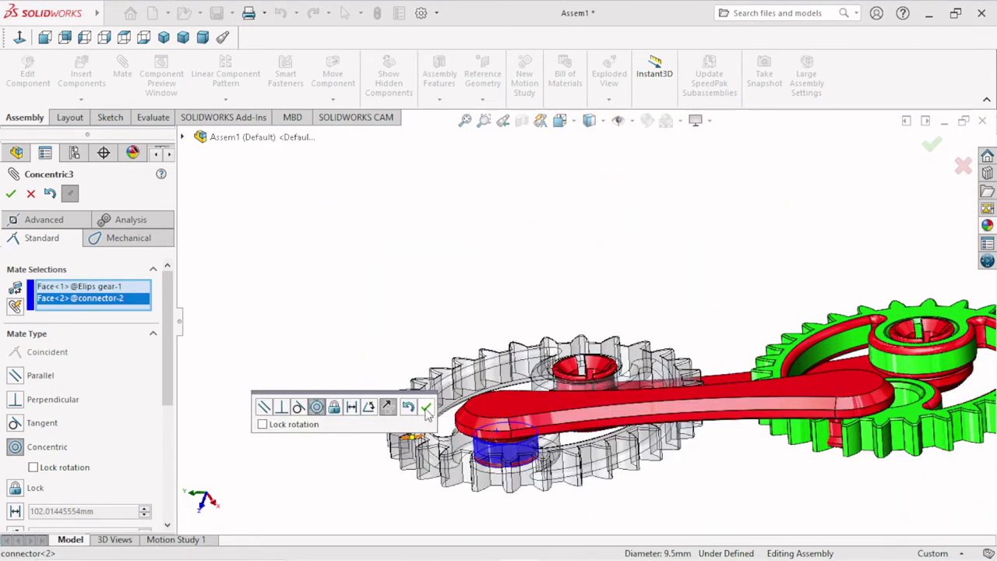
pyautogui.click(426, 409)
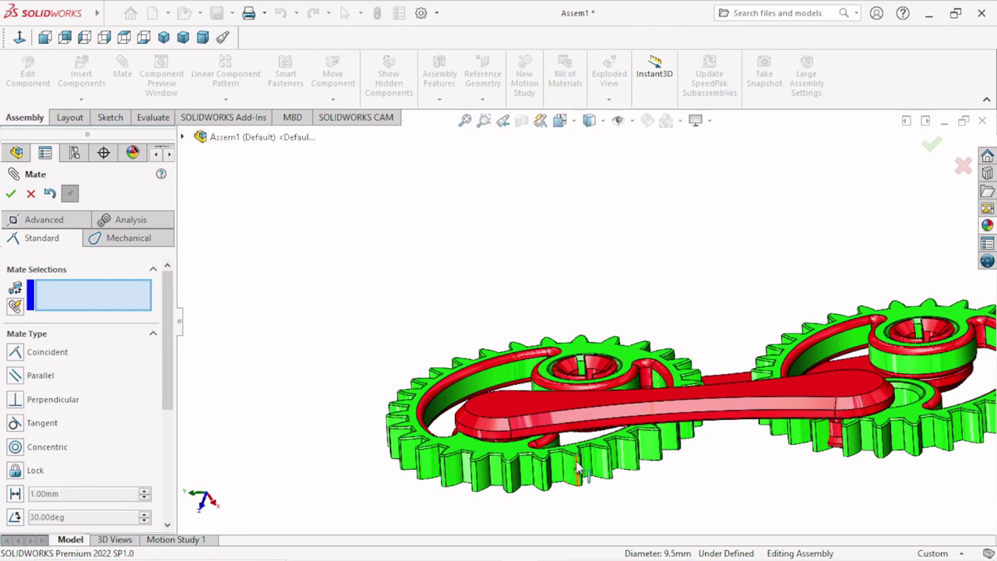
# Add a Coincident mate seating the connector face on the first gear's hole edge.
pyautogui.scroll(3, 577, 468)
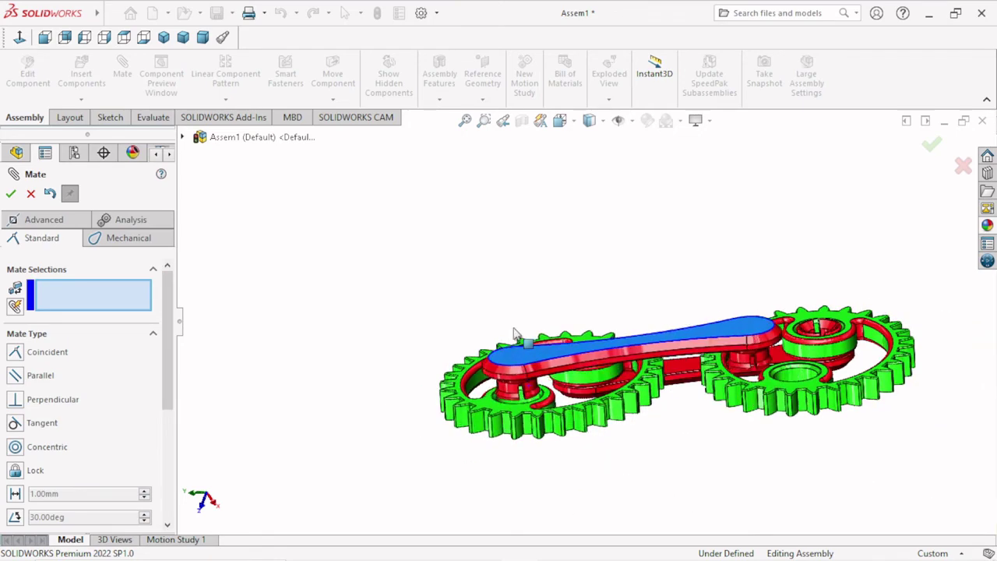
pyautogui.moveTo(514, 334); pyautogui.dragTo(514, 285)
pyautogui.scroll(-2, 515, 389)
pyautogui.scroll(-3, 515, 389)
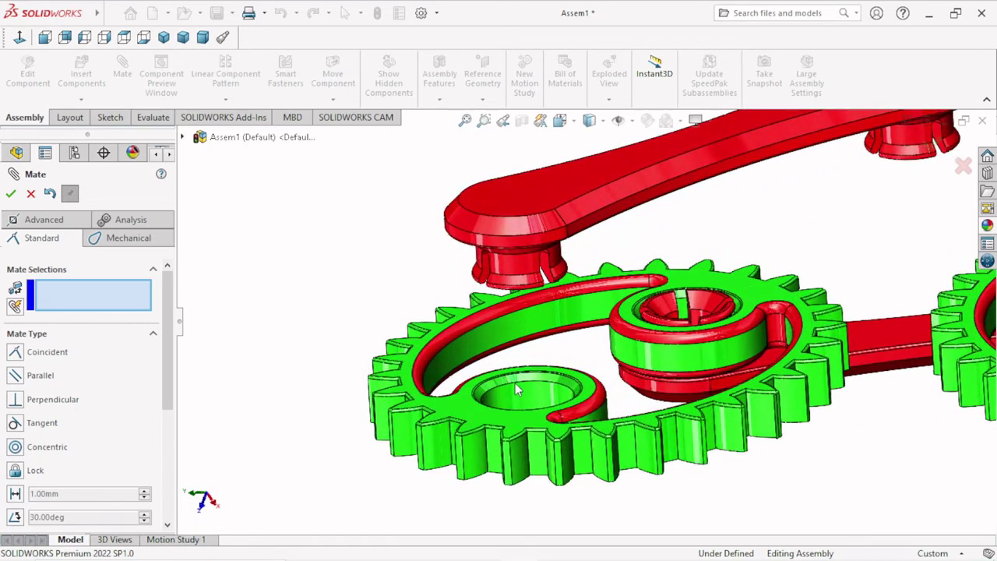
pyautogui.click(514, 383)
pyautogui.scroll(1, 546, 352)
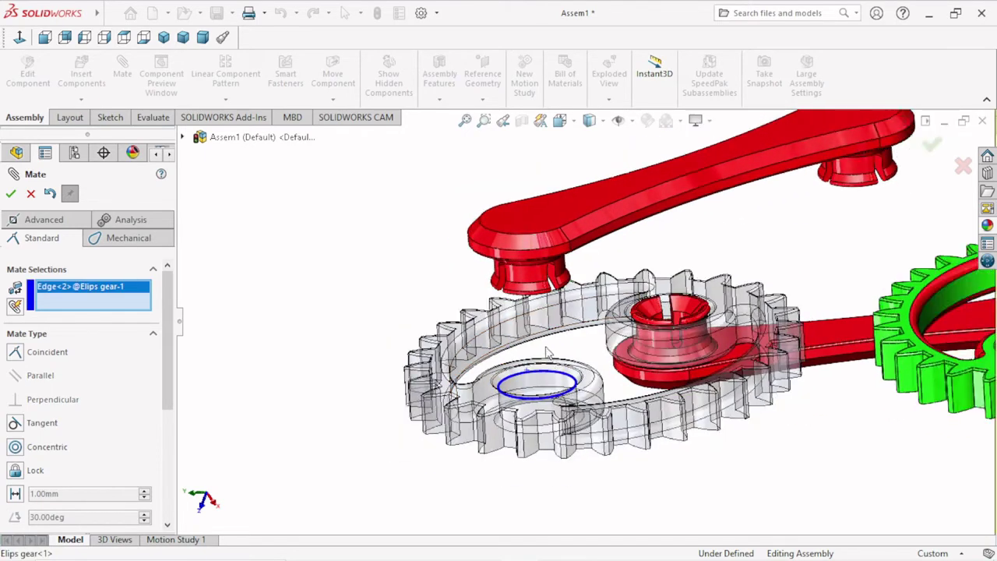
pyautogui.moveTo(546, 352); pyautogui.dragTo(549, 234, button='middle')
pyautogui.click(544, 253)
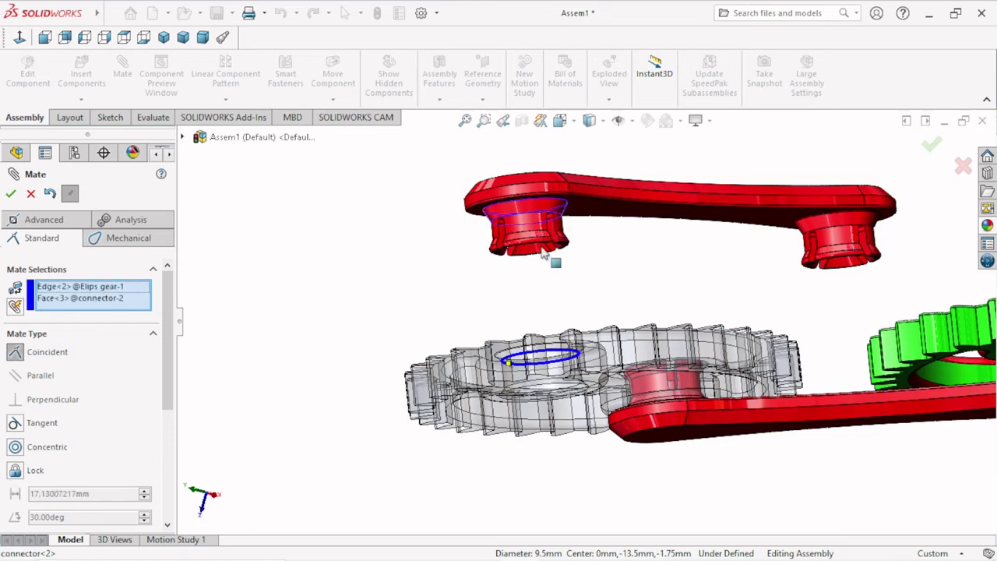
pyautogui.scroll(2, 581, 310)
pyautogui.scroll(2, 581, 310)
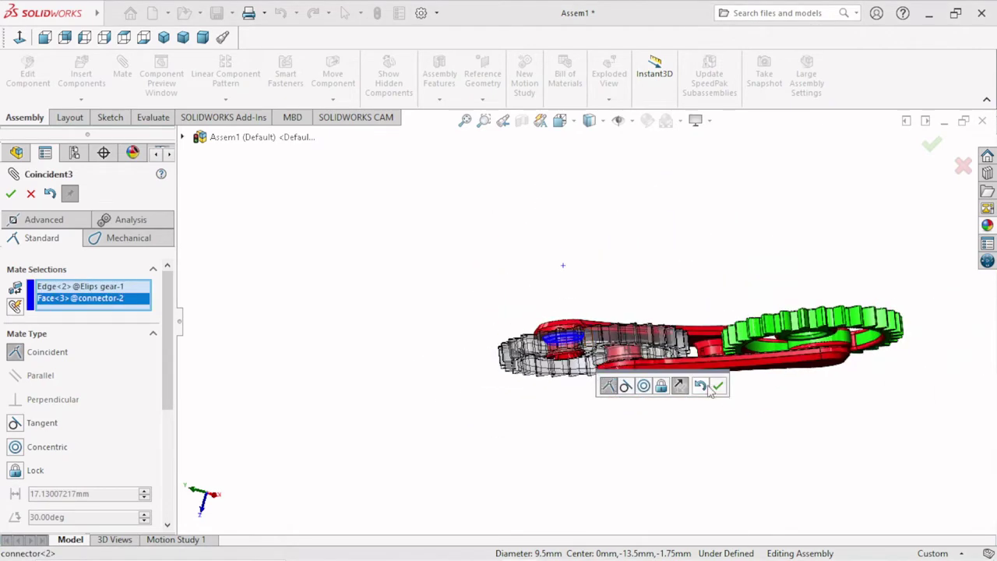
pyautogui.click(717, 389)
# Mate the connector's end boss concentric with the second gear's hole and finish mating.
pyautogui.moveTo(724, 378); pyautogui.dragTo(680, 446, button='middle')
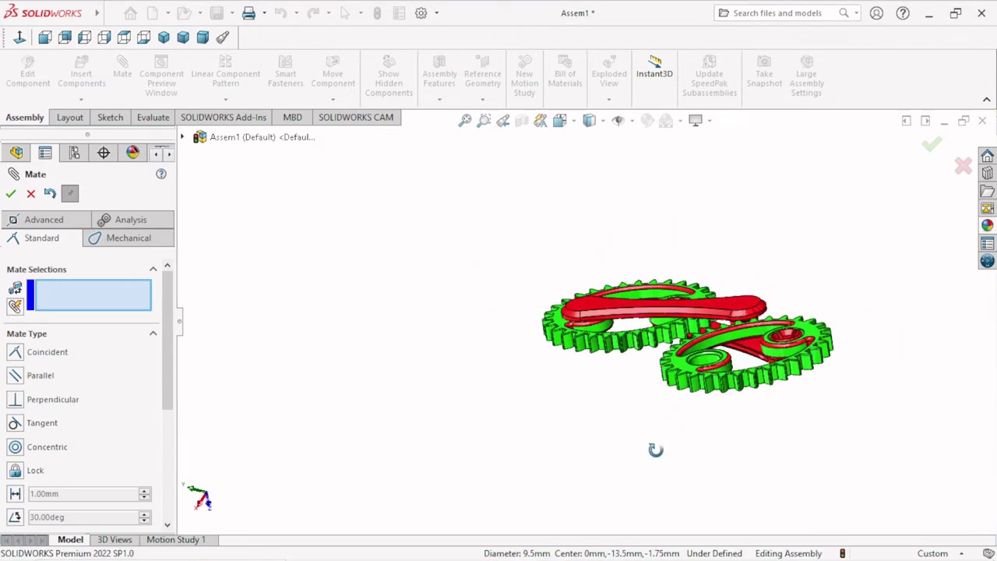
pyautogui.scroll(-2, 714, 363)
pyautogui.scroll(-3, 785, 336)
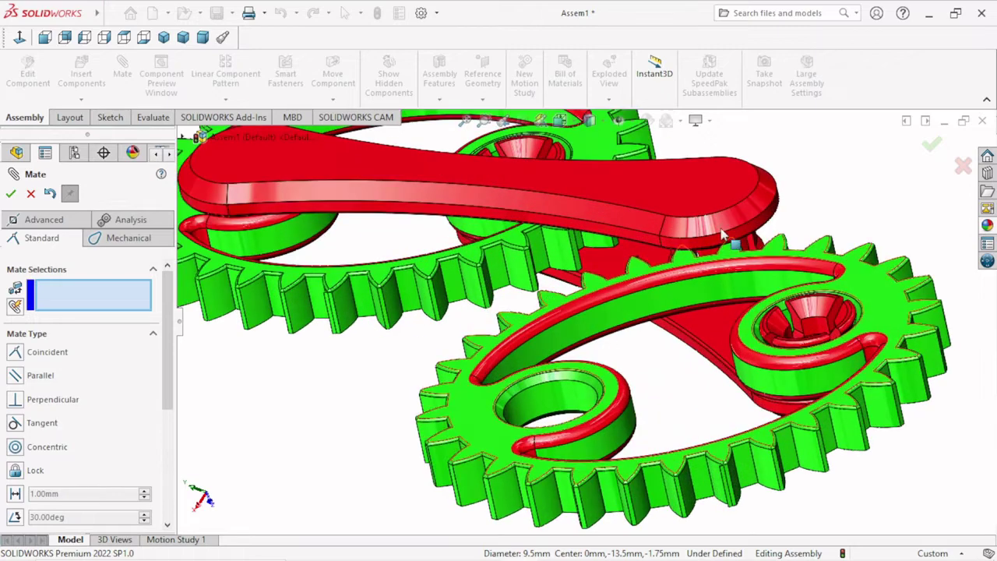
pyautogui.moveTo(752, 211); pyautogui.dragTo(782, 165)
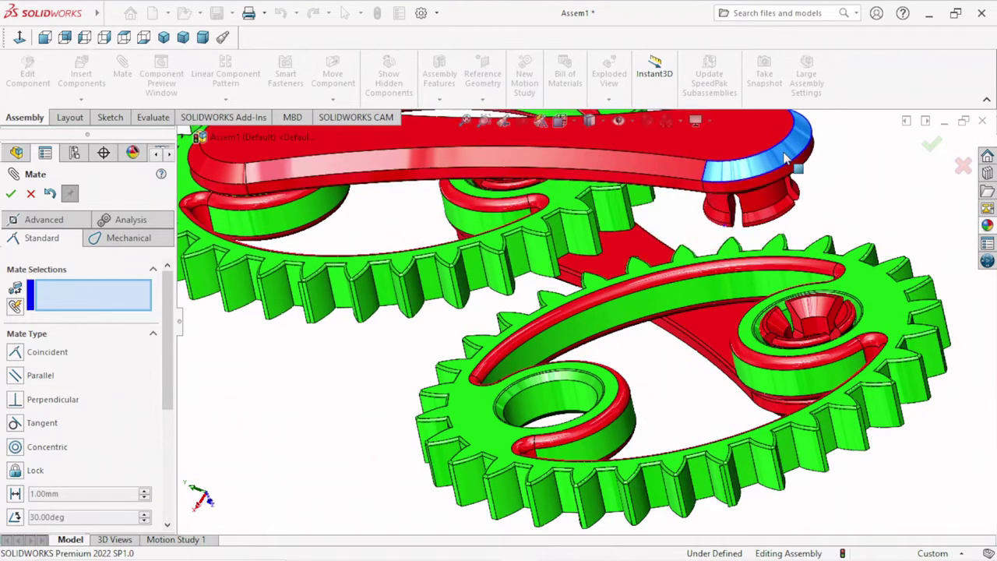
pyautogui.click(767, 201)
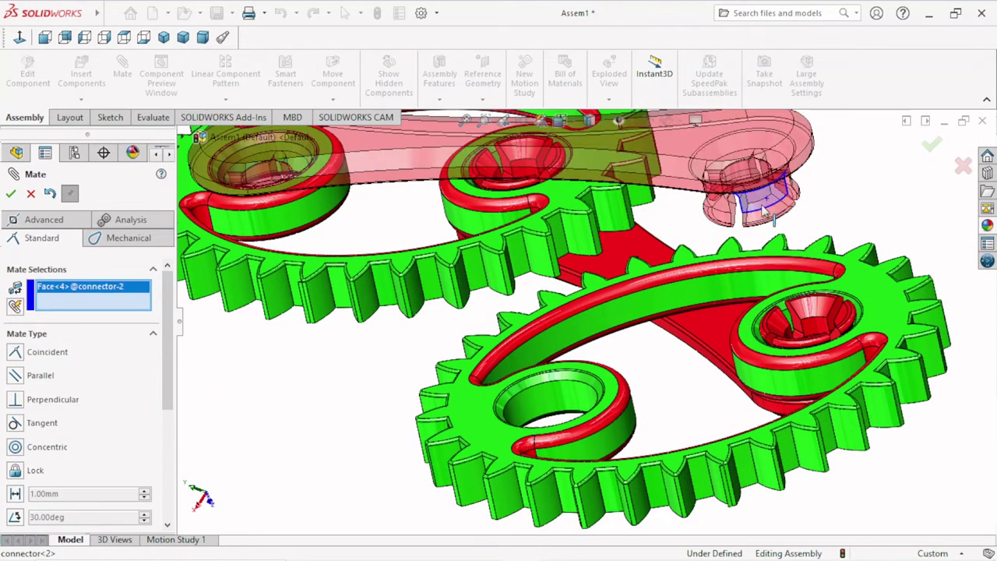
pyautogui.click(530, 400)
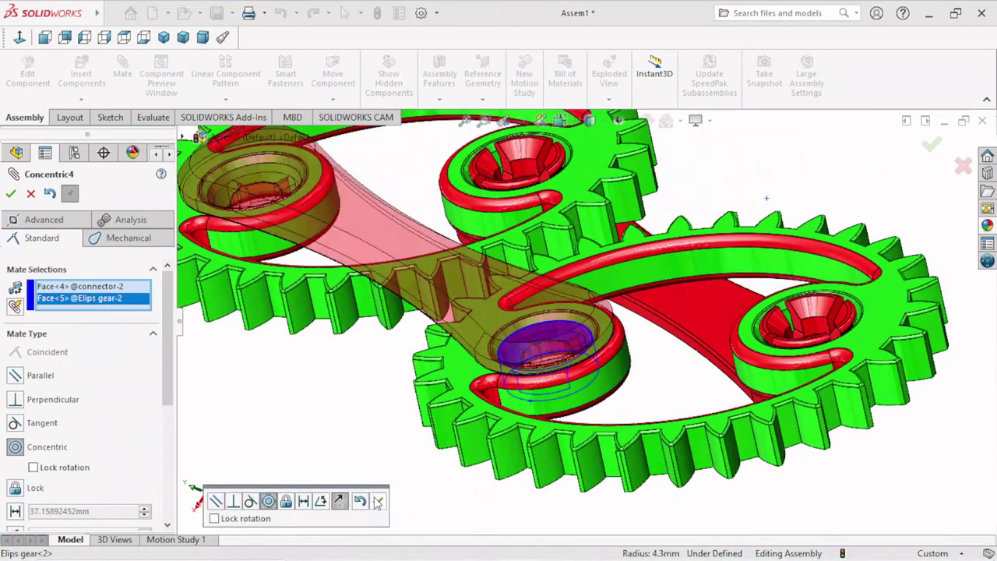
pyautogui.click(378, 502)
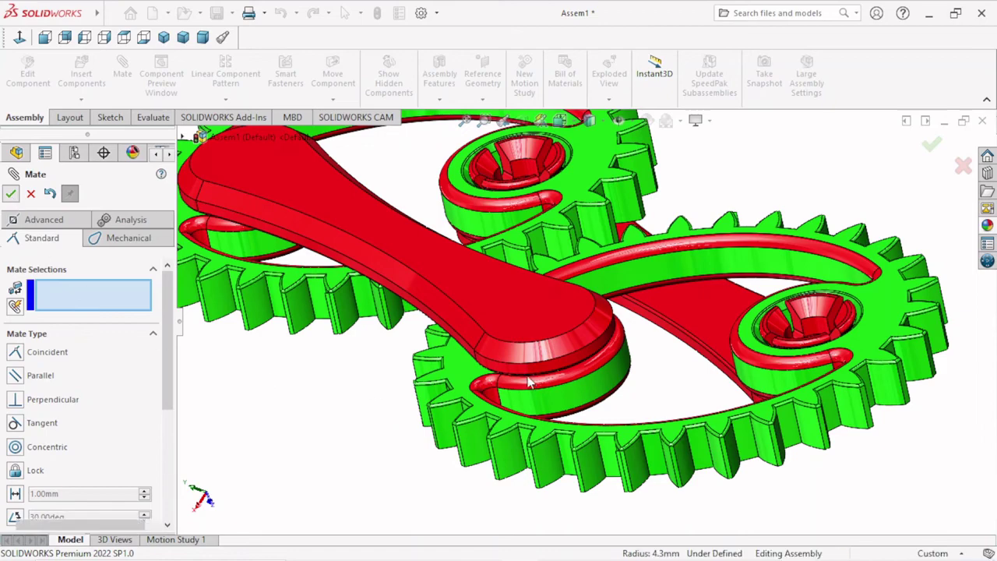
pyautogui.press('Escape')
# Fit the assembly and drag the gears to confirm both red connectors follow.
pyautogui.press('f')
pyautogui.moveTo(721, 403)
pyautogui.mouseDown(button='middle')
pyautogui.moveTo(677, 431)
pyautogui.moveTo(757, 338)
pyautogui.moveTo(796, 419)
pyautogui.moveTo(527, 465)
pyautogui.moveTo(521, 449)
pyautogui.mouseUp(button='middle')
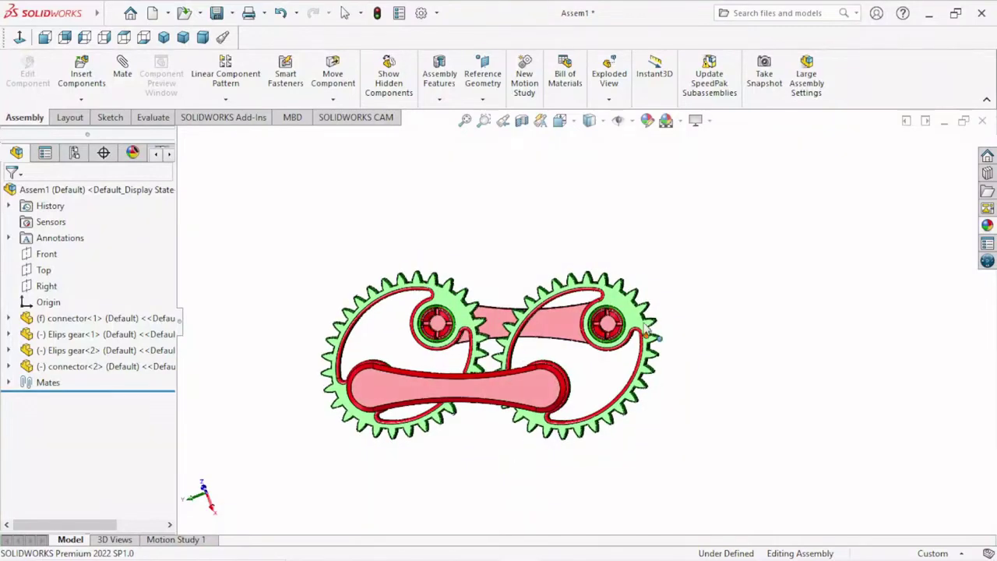
pyautogui.moveTo(646, 331)
pyautogui.mouseDown()
pyautogui.moveTo(643, 400)
pyautogui.moveTo(588, 452)
pyautogui.moveTo(507, 472)
pyautogui.moveTo(569, 325)
pyautogui.moveTo(525, 233)
pyautogui.moveTo(601, 236)
pyautogui.moveTo(692, 378)
pyautogui.moveTo(530, 460)
pyautogui.moveTo(724, 358)
pyautogui.moveTo(713, 274)
pyautogui.moveTo(644, 173)
pyautogui.moveTo(590, 407)
pyautogui.moveTo(492, 292)
pyautogui.moveTo(569, 329)
pyautogui.moveTo(639, 408)
pyautogui.moveTo(711, 319)
pyautogui.moveTo(632, 400)
pyautogui.moveTo(512, 443)
pyautogui.moveTo(457, 412)
pyautogui.moveTo(441, 356)
pyautogui.mouseUp()
pyautogui.press('Escape')
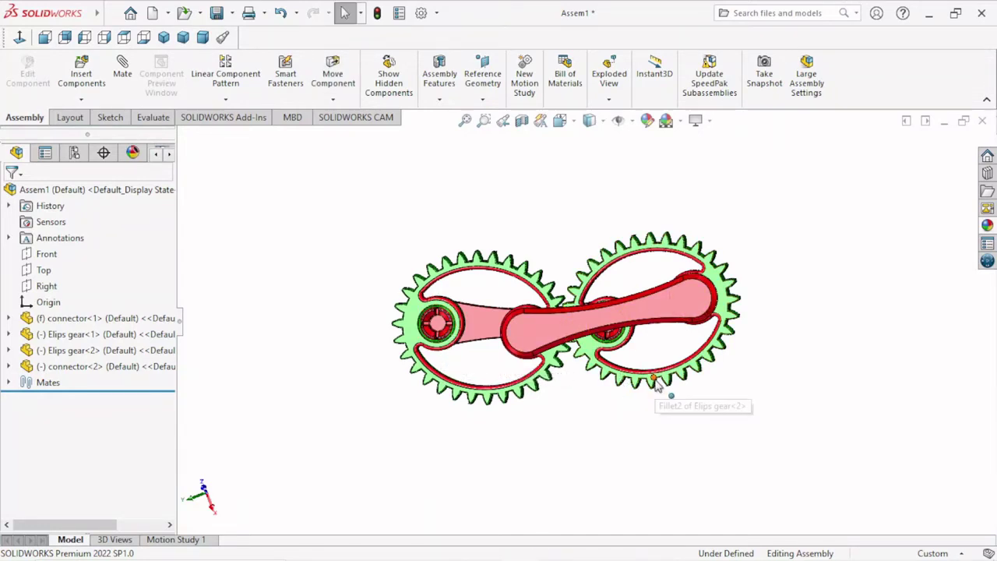
pyautogui.scroll(1, 589, 406)
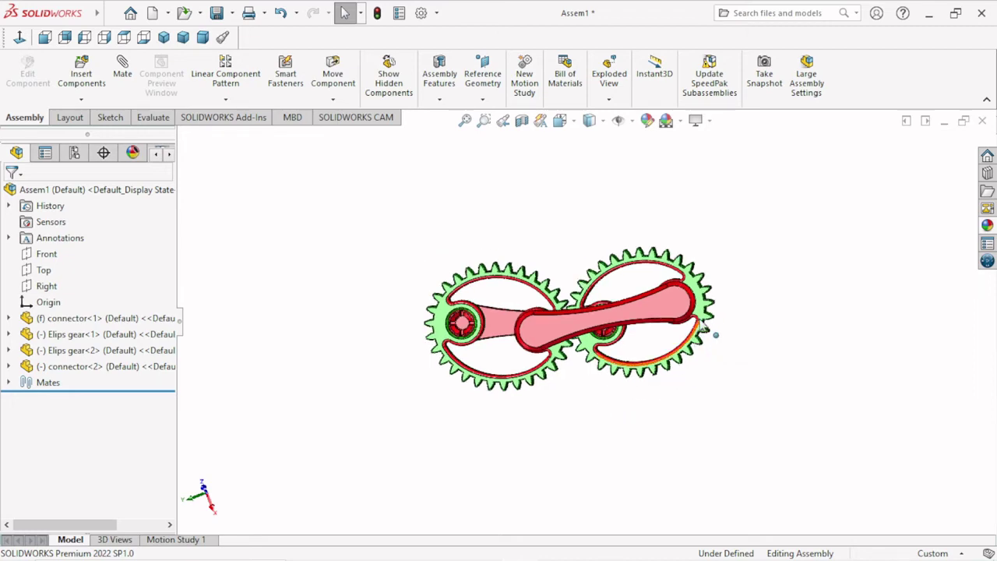
pyautogui.moveTo(705, 325)
pyautogui.mouseDown()
pyautogui.moveTo(695, 352)
pyautogui.moveTo(683, 346)
pyautogui.mouseUp()
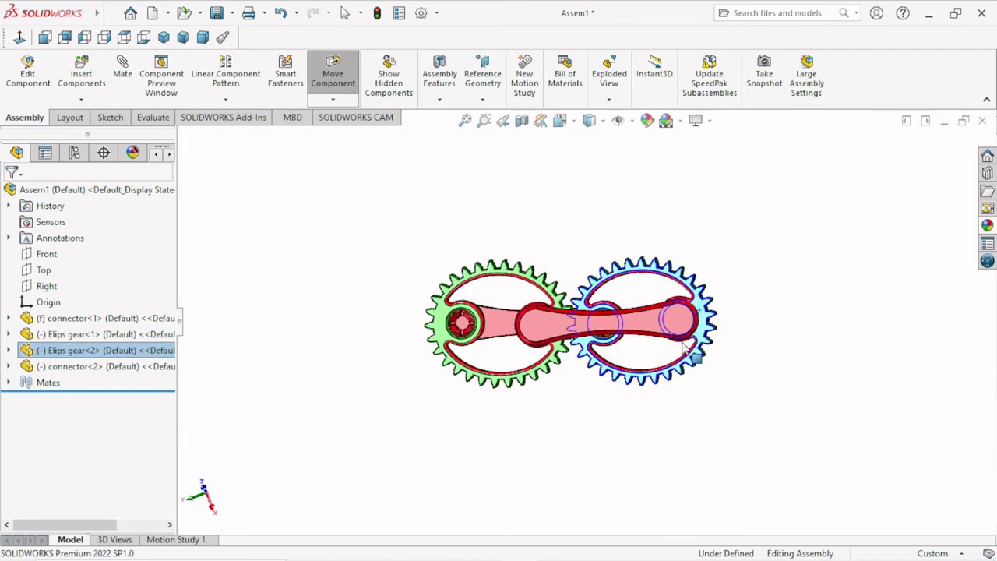
pyautogui.press('Escape')
pyautogui.press('Escape')
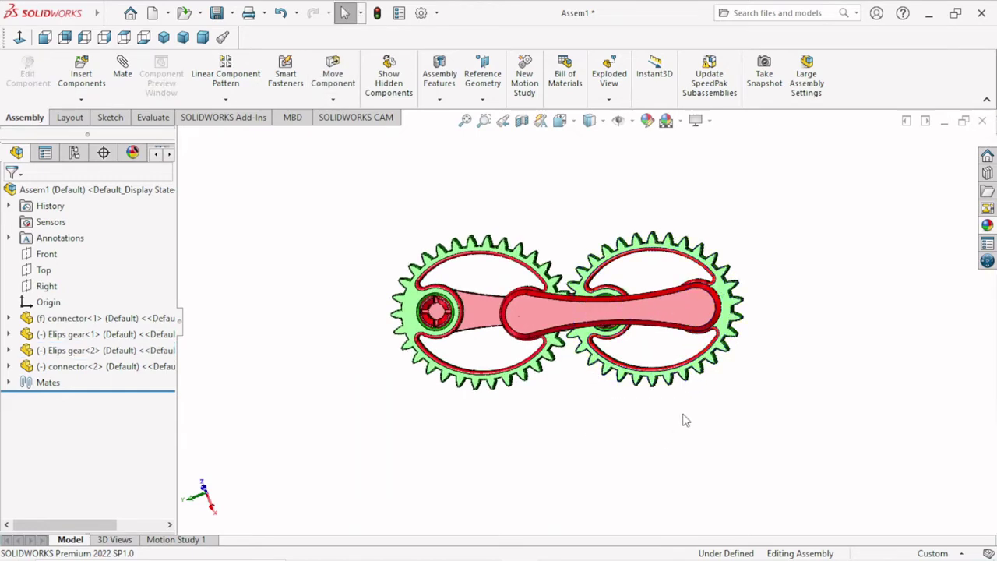
# Inspect the linked gears from an oblique view, dismissing the connector's context menu unchanged.
pyautogui.moveTo(683, 418); pyautogui.dragTo(674, 392)
pyautogui.moveTo(674, 392)
pyautogui.mouseDown(button='middle')
pyautogui.moveTo(678, 209)
pyautogui.moveTo(653, 308)
pyautogui.mouseUp(button='middle')
pyautogui.scroll(-2, 652, 308)
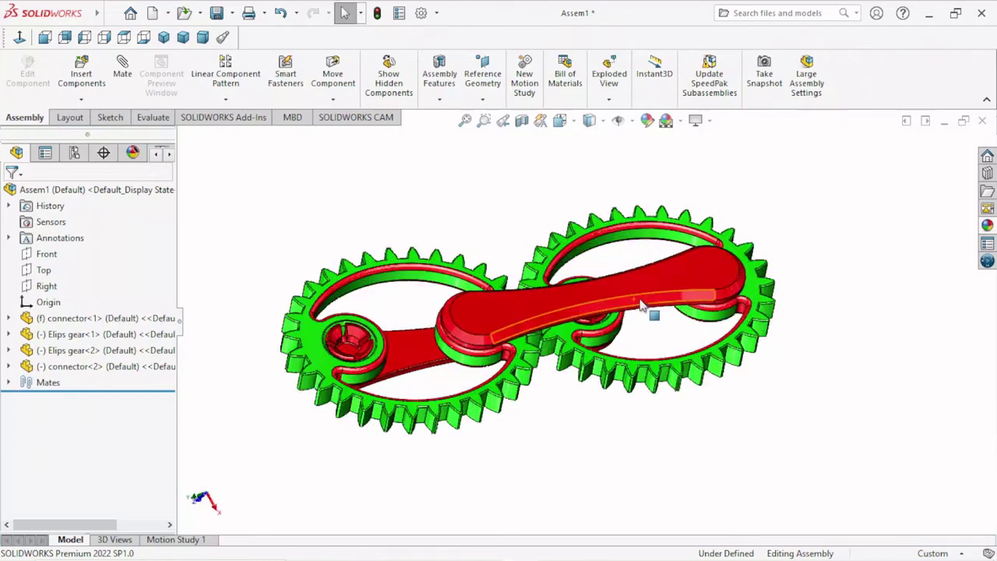
pyautogui.scroll(-3, 590, 327)
pyautogui.scroll(2, 589, 327)
pyautogui.scroll(-2, 445, 382)
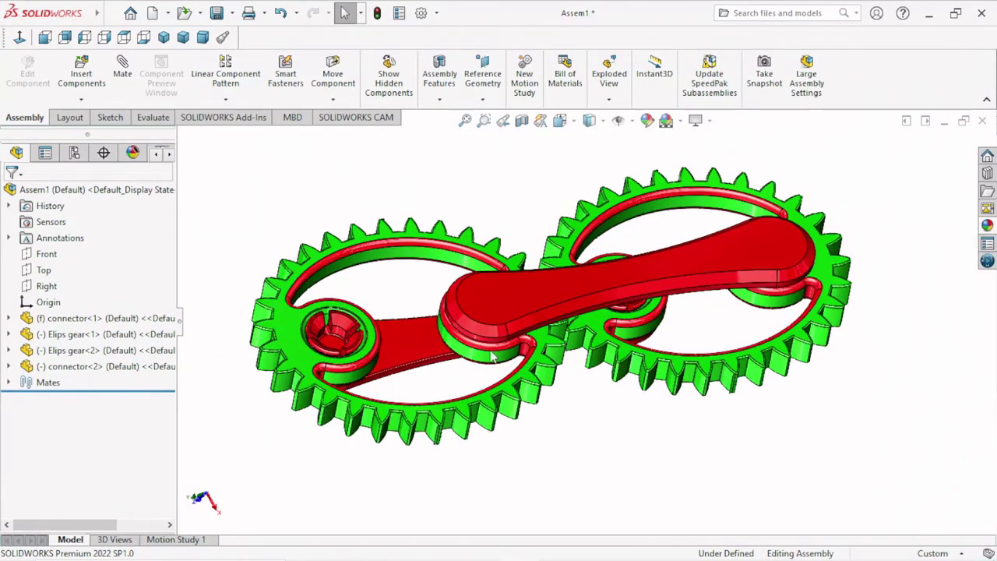
pyautogui.scroll(1, 548, 319)
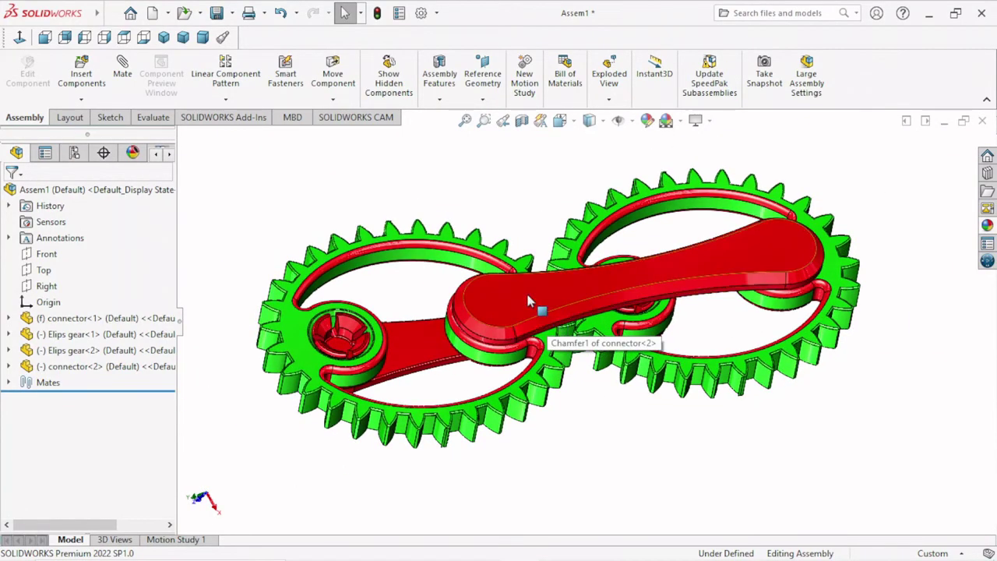
pyautogui.scroll(-1, 527, 300)
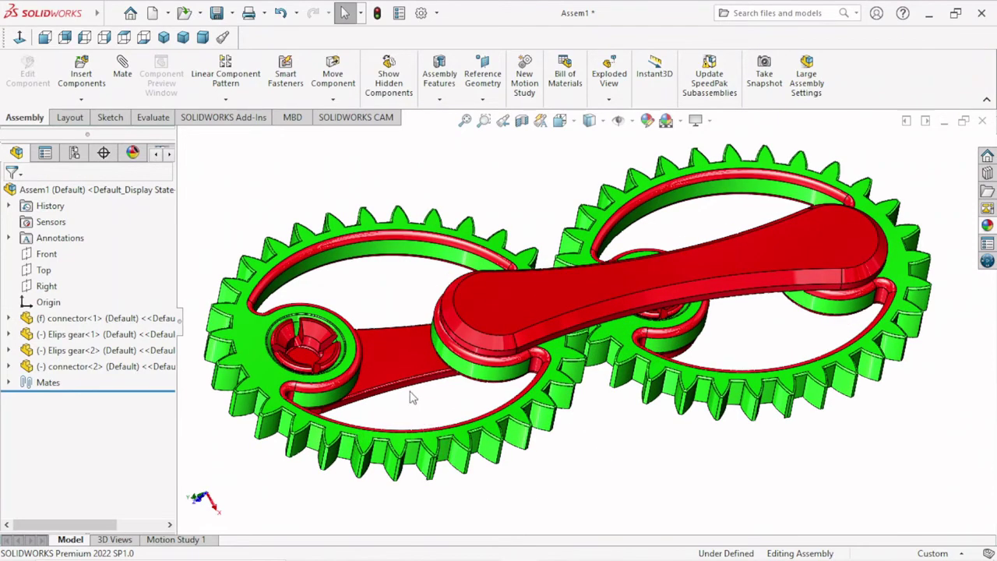
pyautogui.rightClick(403, 362)
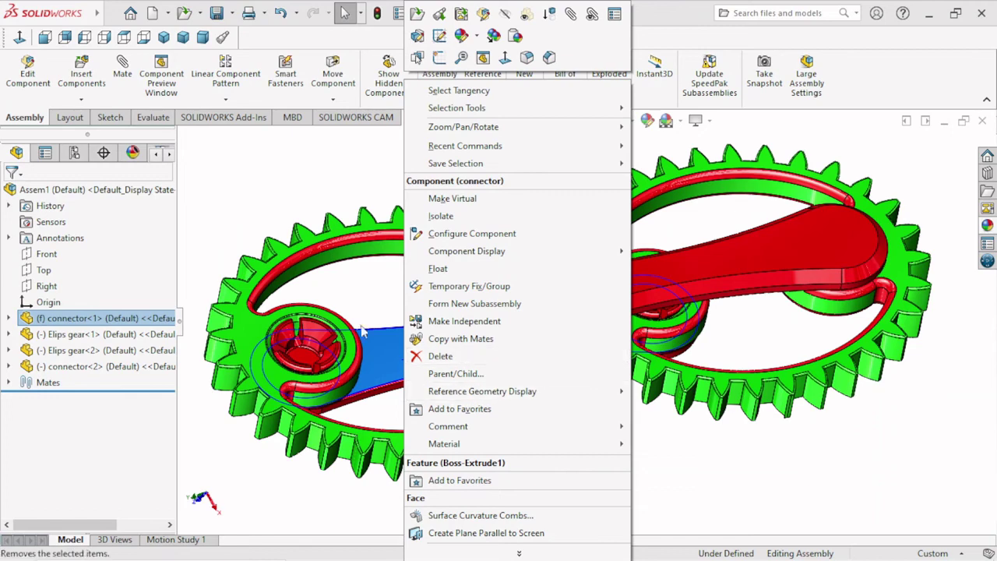
pyautogui.click(779, 514)
pyautogui.click(698, 475)
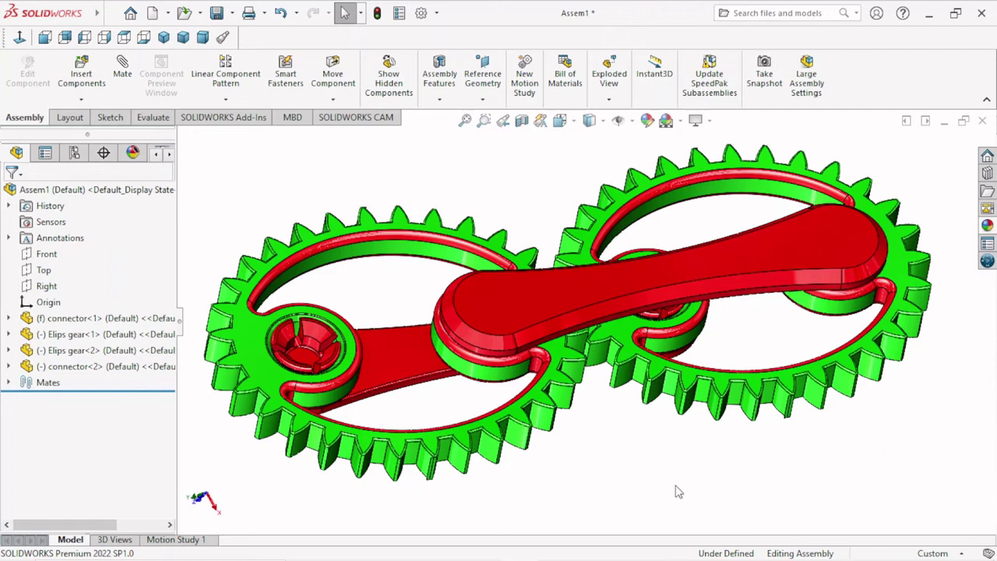
pyautogui.scroll(2, 489, 414)
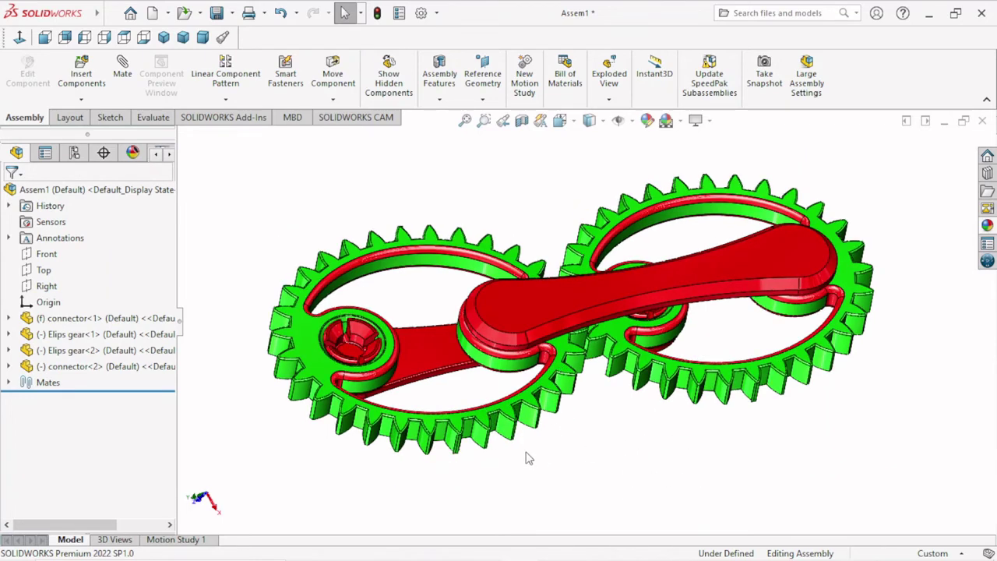
pyautogui.scroll(2, 528, 457)
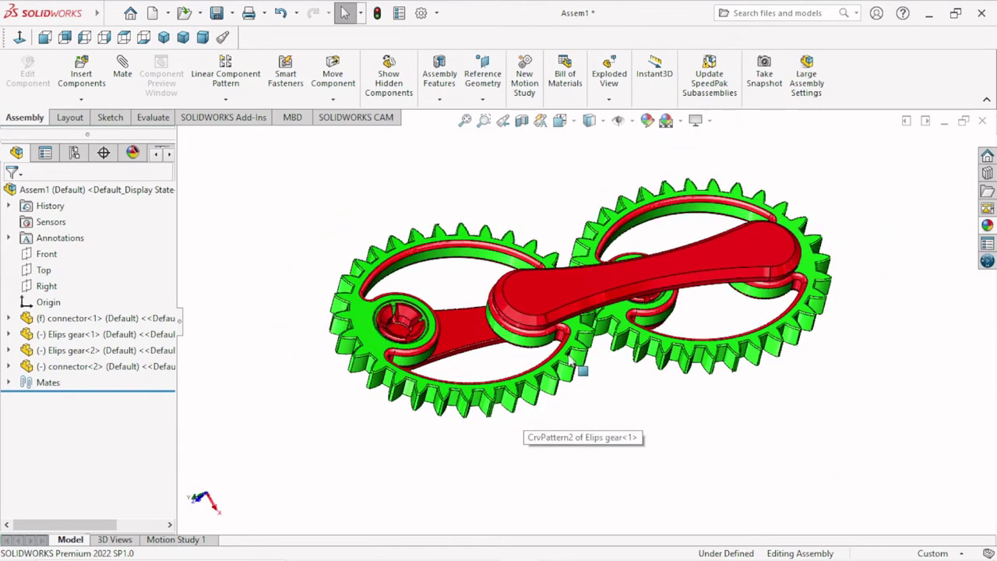
pyautogui.moveTo(489, 427)
pyautogui.mouseDown(button='middle')
pyautogui.moveTo(478, 436)
pyautogui.moveTo(475, 424)
pyautogui.mouseUp(button='middle')
pyautogui.scroll(-2, 562, 363)
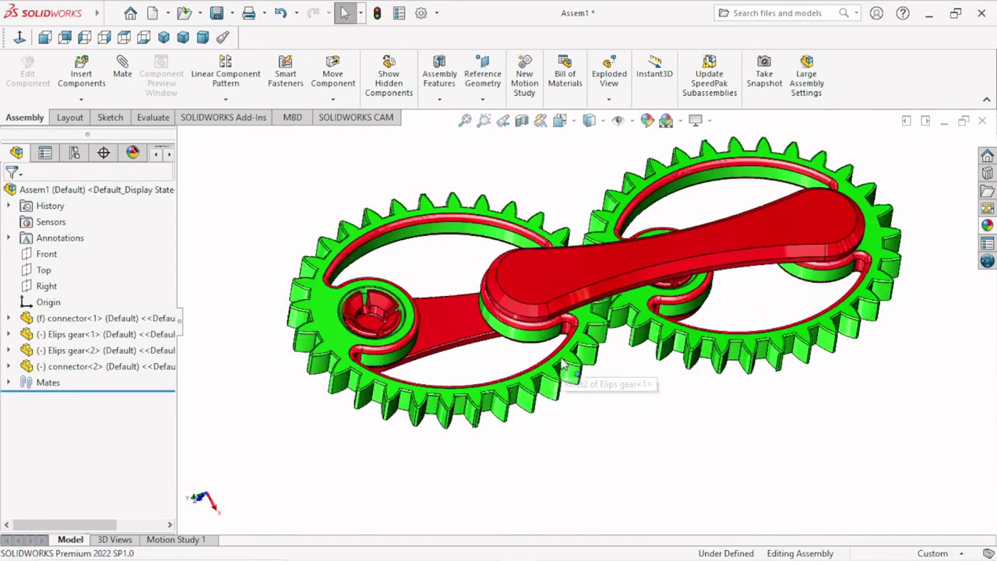
pyautogui.scroll(2, 563, 364)
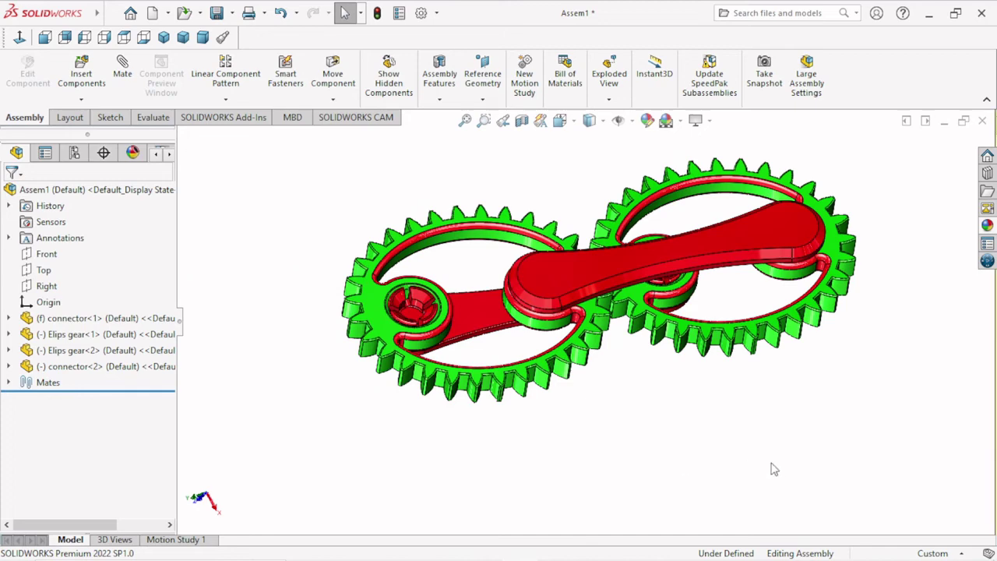
# Switch to Motion Study 1 and start adding a Motor.
pyautogui.click(184, 540)
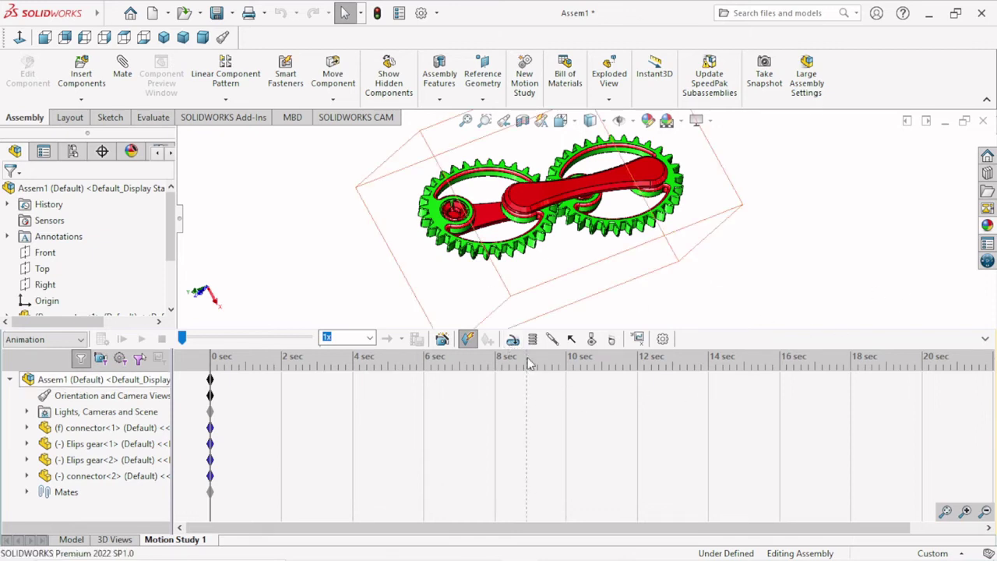
pyautogui.click(513, 340)
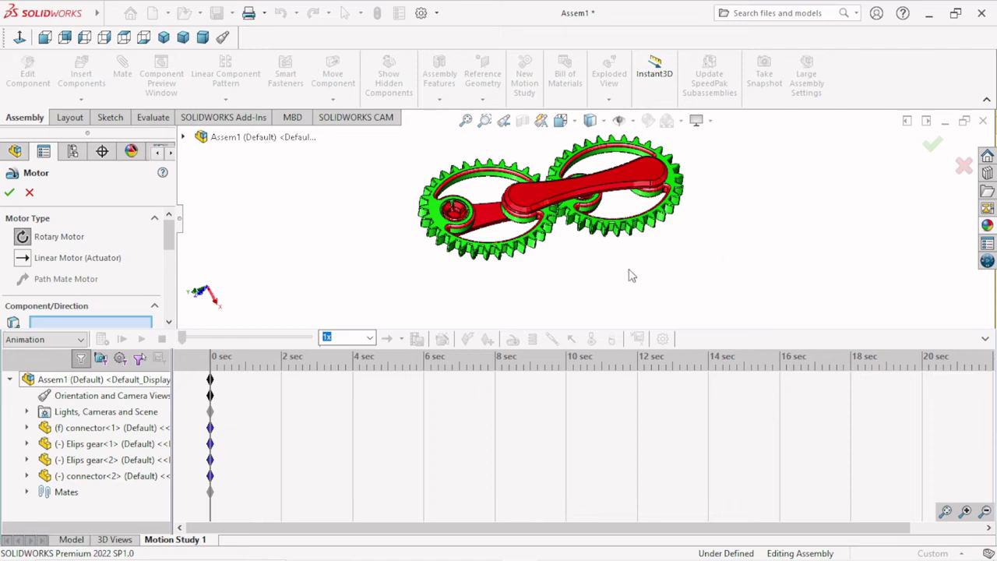
# Place a 10 RPM constant-speed rotary motor on Elips gear-2's face.
pyautogui.moveTo(600, 276); pyautogui.dragTo(606, 208, button='middle')
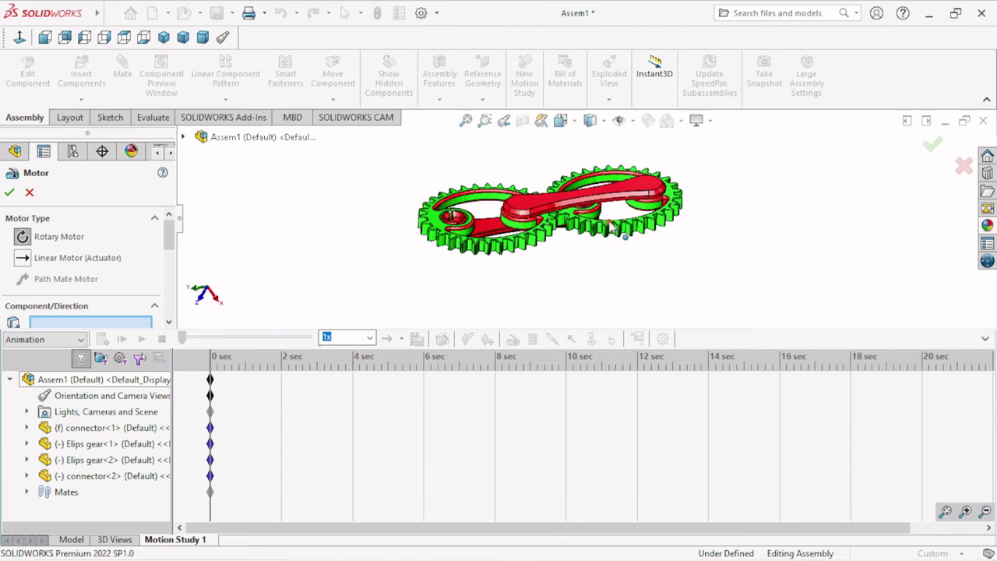
pyautogui.scroll(-2, 613, 227)
pyautogui.scroll(2, 613, 227)
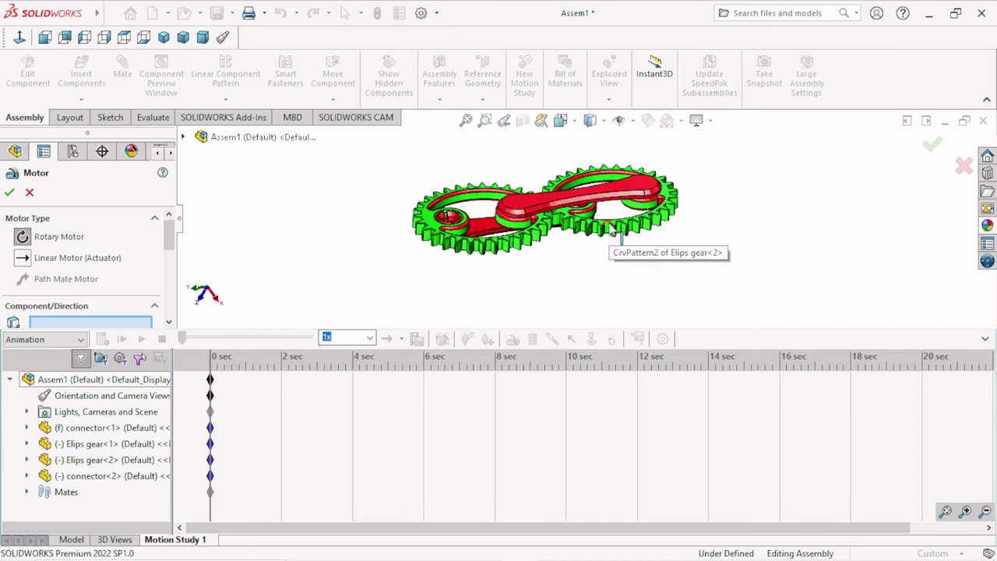
pyautogui.scroll(-1, 605, 236)
pyautogui.scroll(-1, 600, 230)
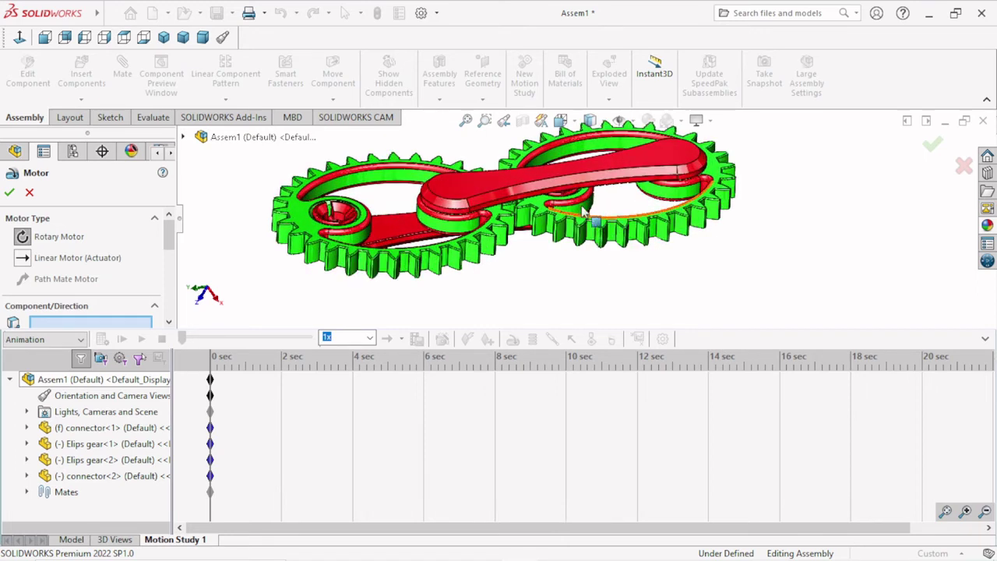
pyautogui.click(580, 204)
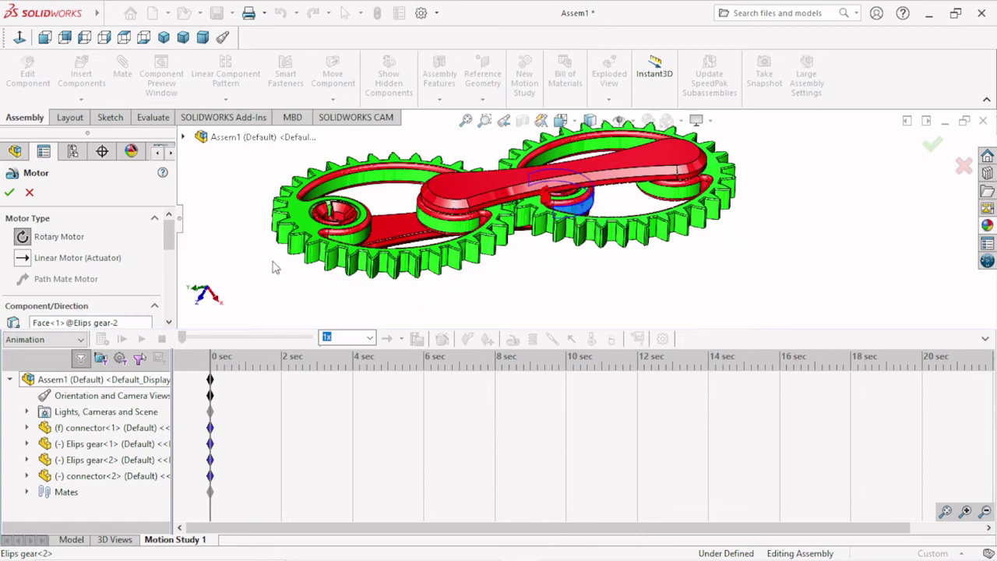
pyautogui.scroll(1, 257, 264)
pyautogui.scroll(-1, 516, 233)
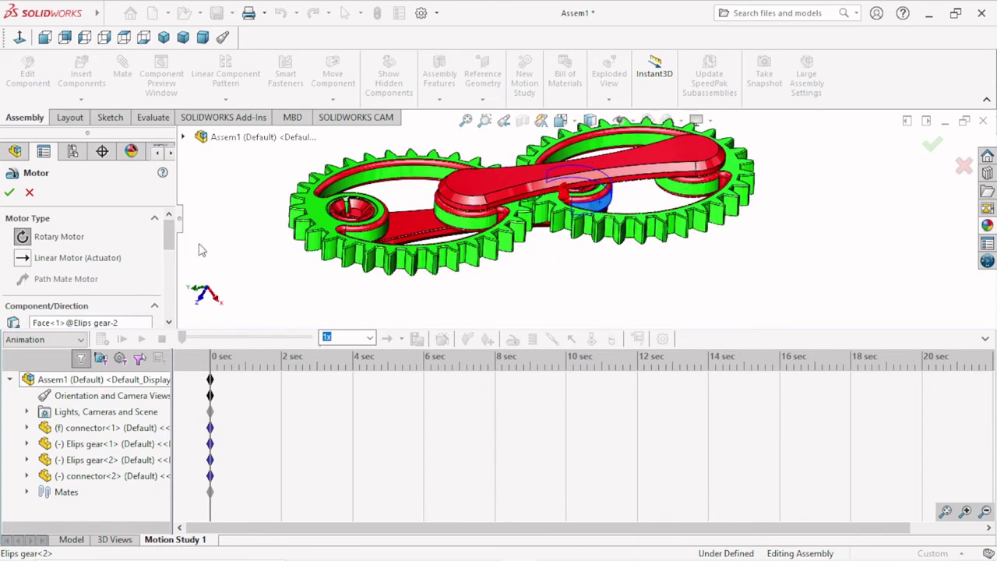
pyautogui.scroll(-1, 46, 257)
pyautogui.scroll(-3, 15, 245)
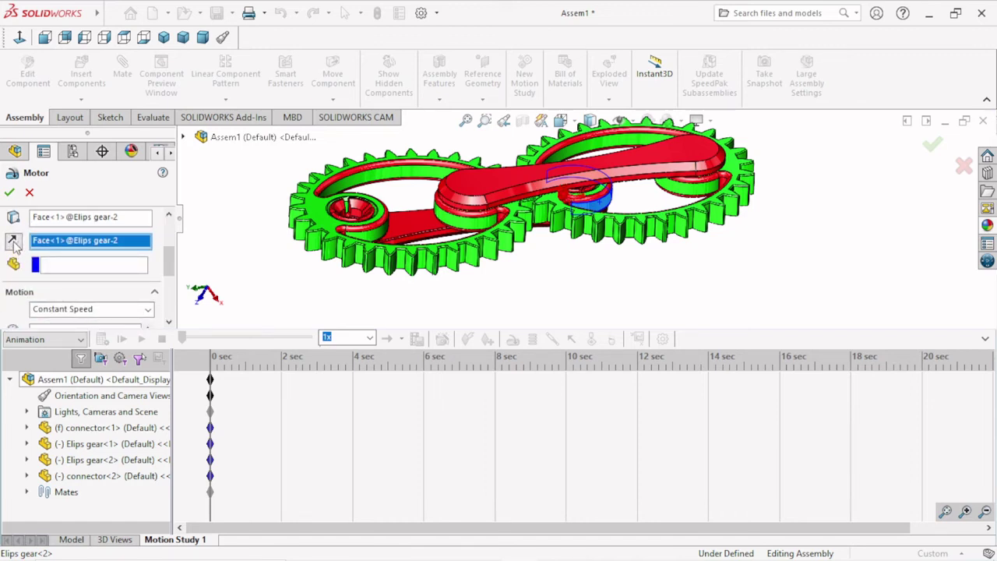
pyautogui.scroll(-2, 85, 286)
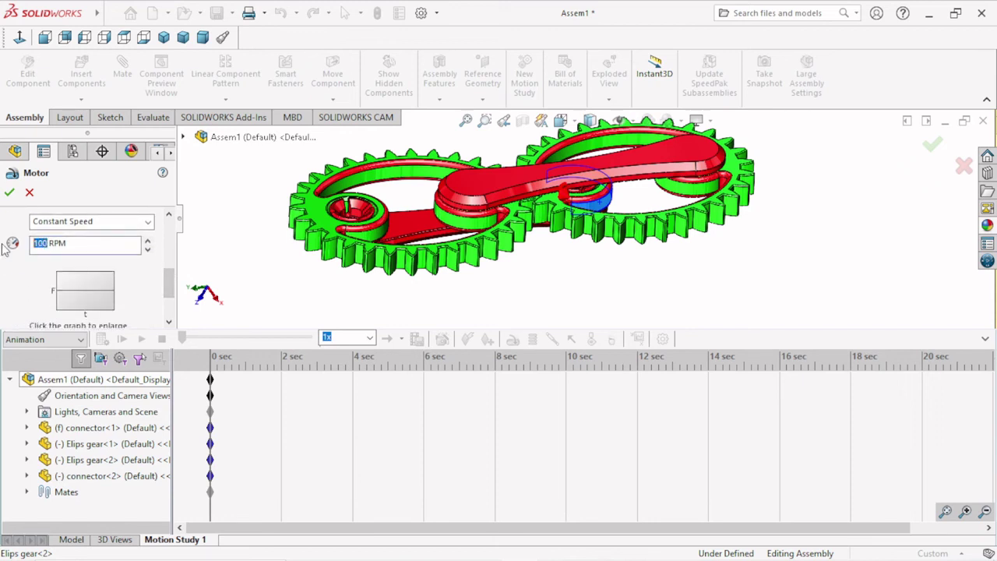
pyautogui.click(10, 193)
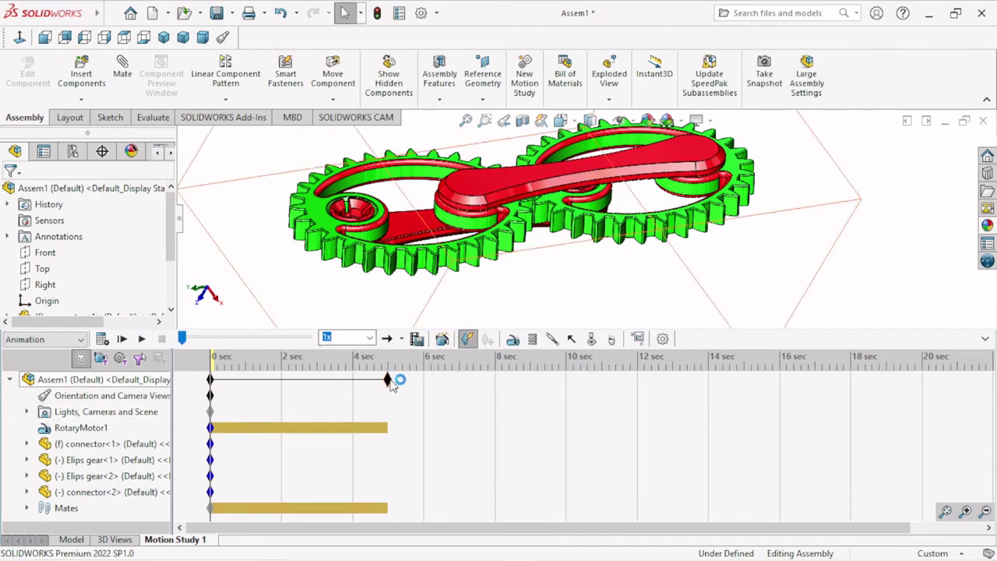
# Extend the study to 12 sec, add solid body contact between both Elips gears, then calculate.
pyautogui.moveTo(388, 380); pyautogui.dragTo(452, 387)
pyautogui.moveTo(638, 397); pyautogui.dragTo(638, 397)
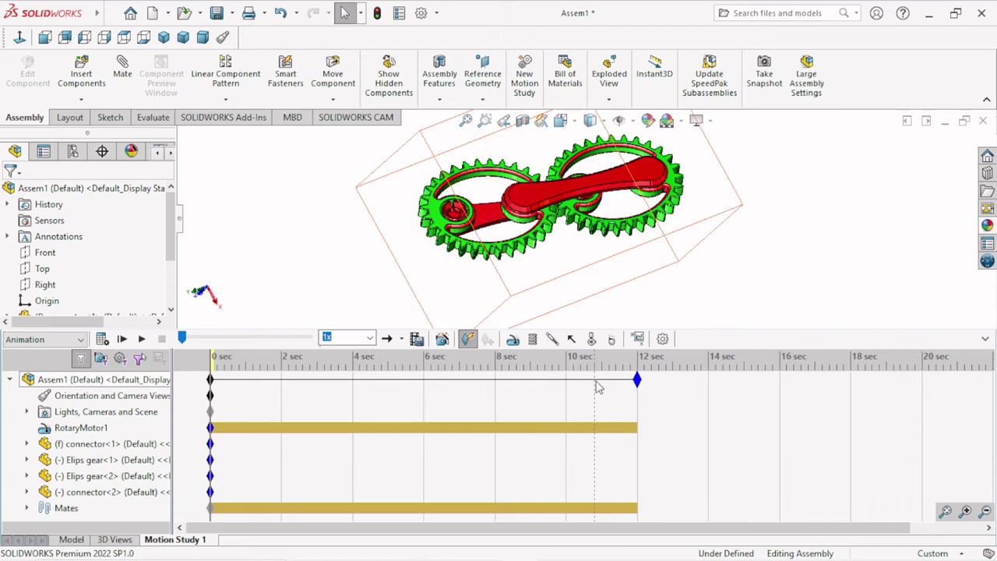
pyautogui.click(591, 339)
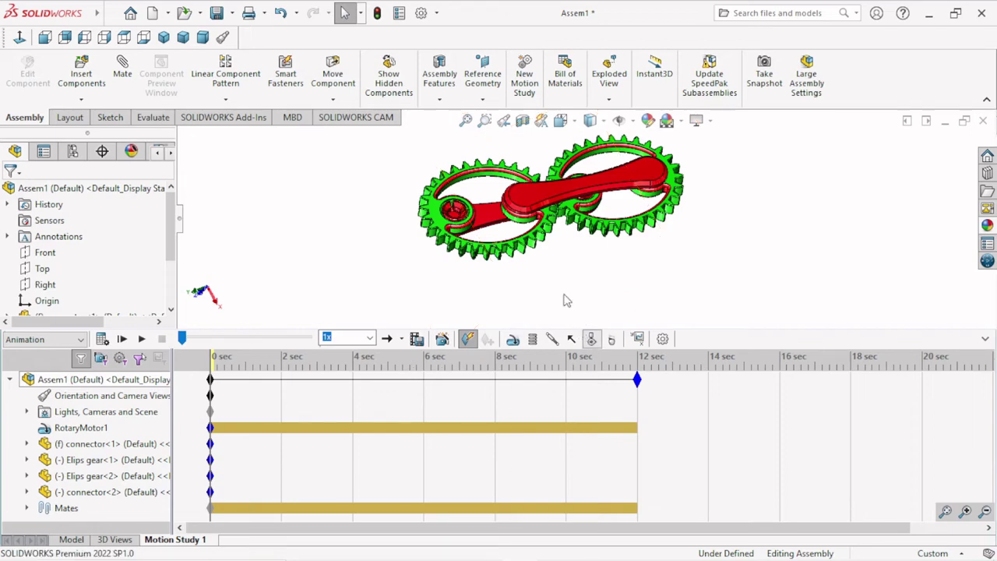
pyautogui.scroll(-3, 564, 230)
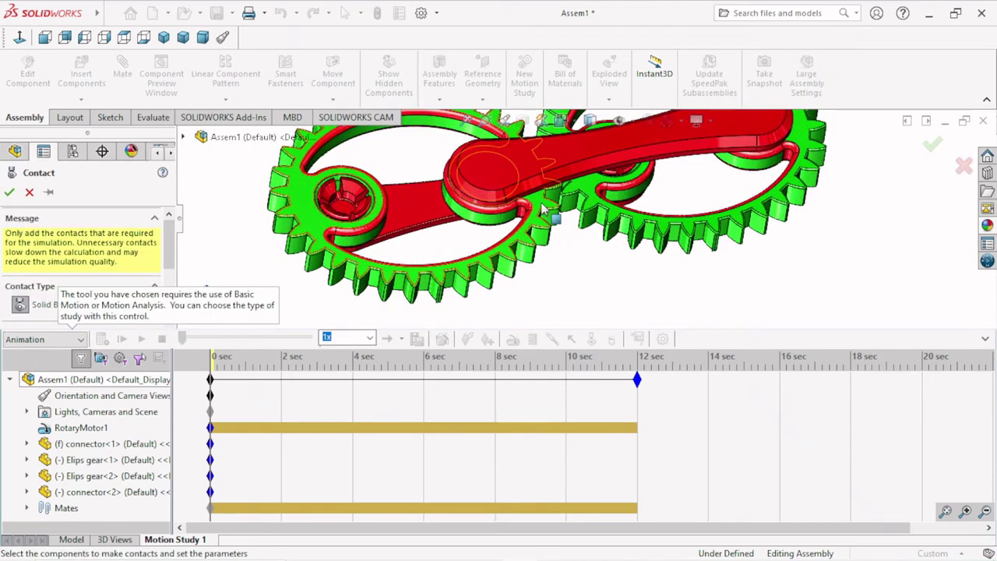
pyautogui.click(541, 218)
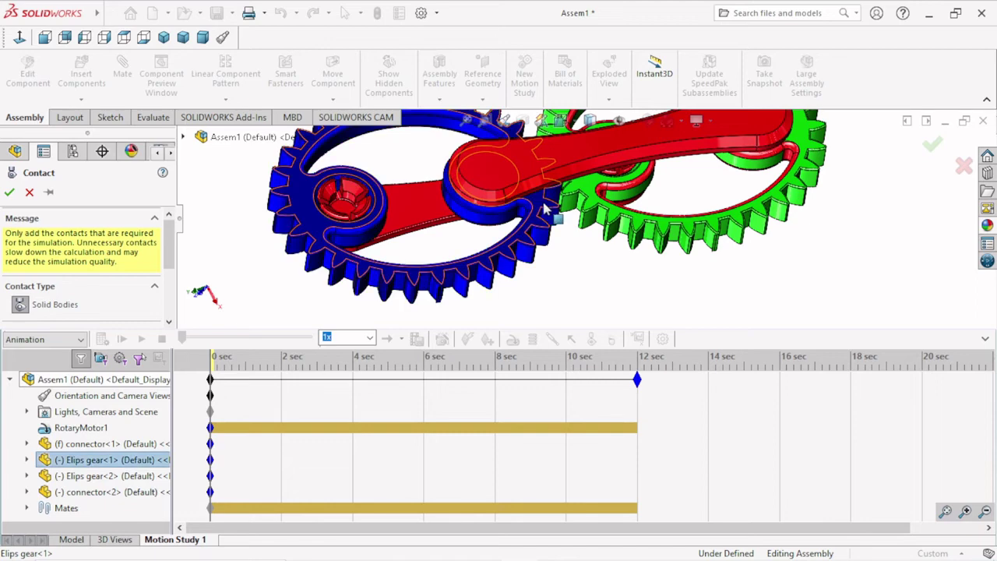
pyautogui.click(600, 204)
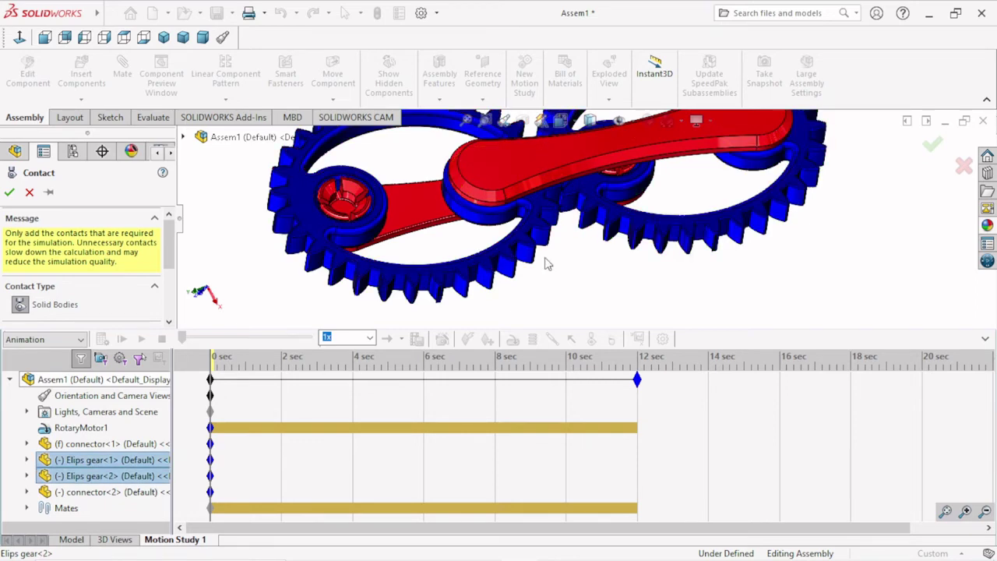
pyautogui.click(10, 191)
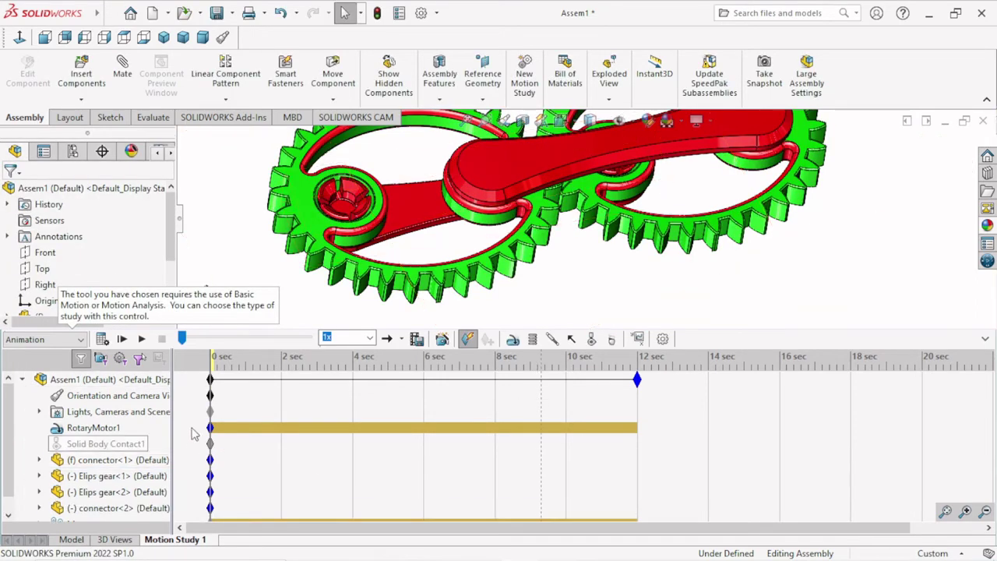
pyautogui.click(103, 339)
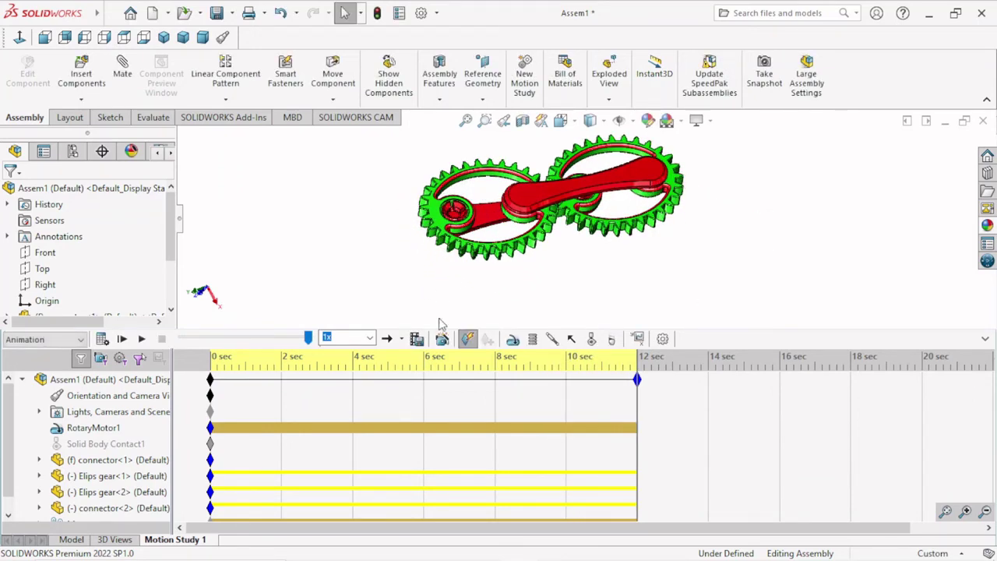
# Play the gear animation, replay it with the MotionManager collapsed, then restore the timeline.
pyautogui.click(143, 340)
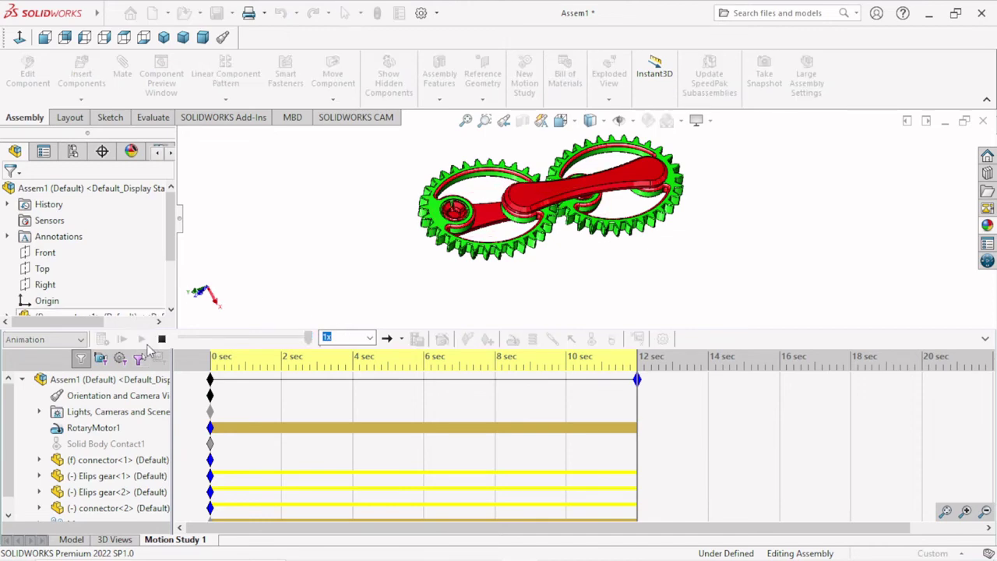
pyautogui.click(986, 341)
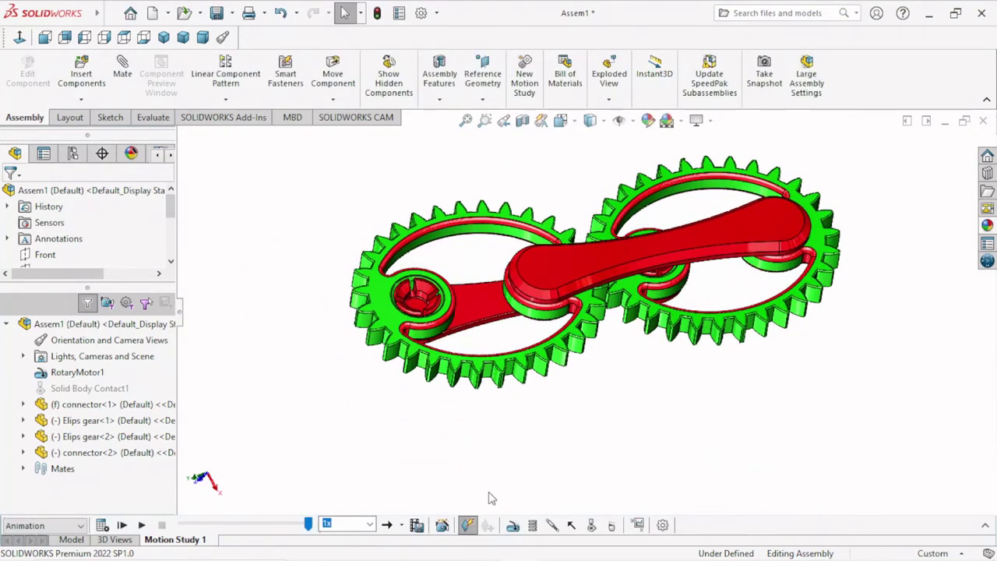
pyautogui.click(141, 526)
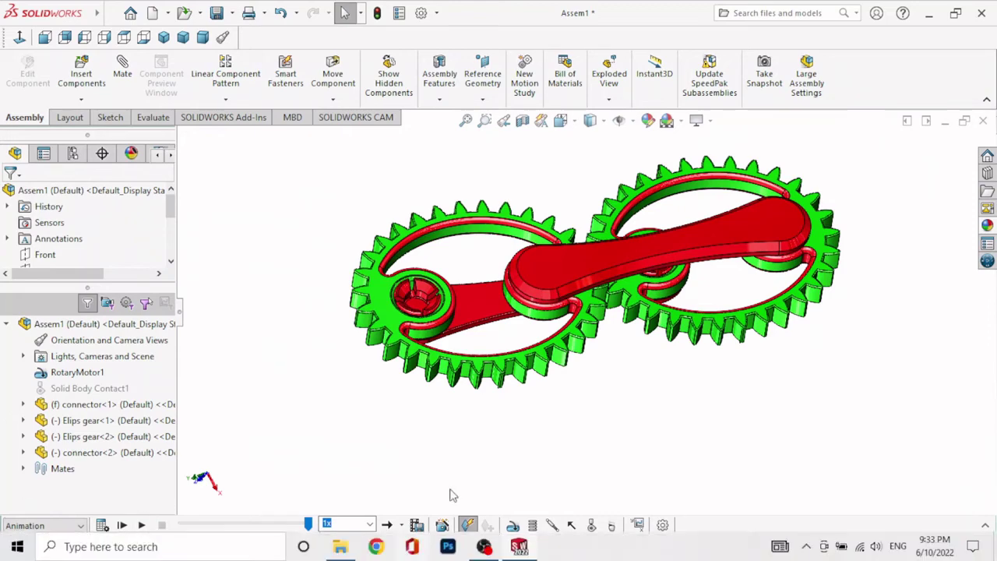
pyautogui.click(985, 528)
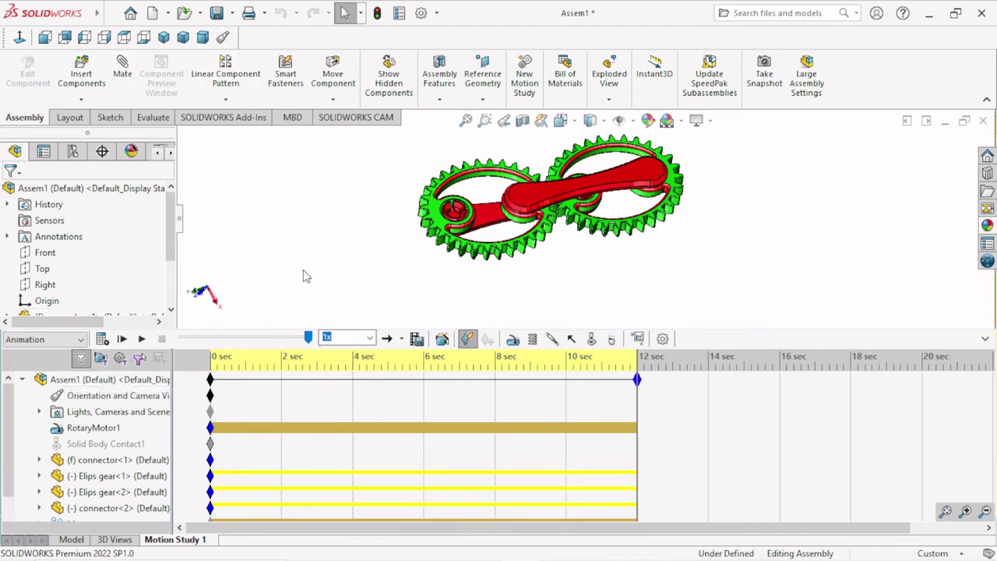
# Change the study type from Animation to Basic Motion and recalculate.
pyautogui.click(56, 340)
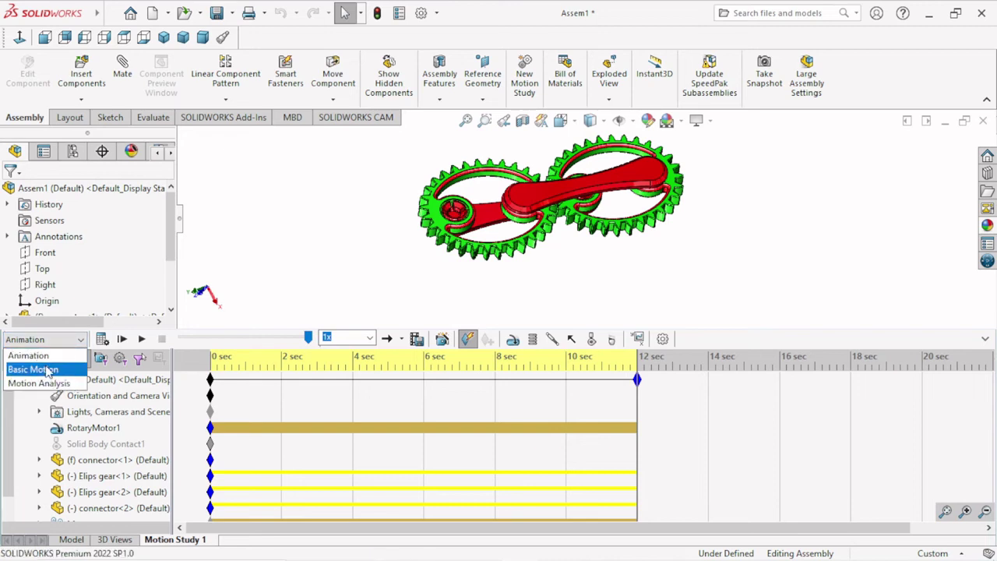
pyautogui.click(48, 370)
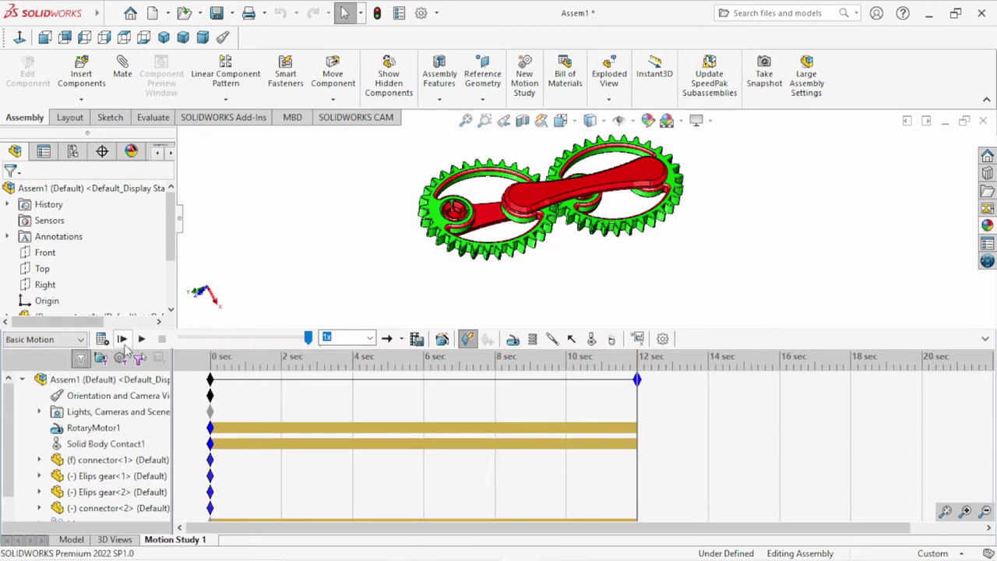
pyautogui.click(101, 339)
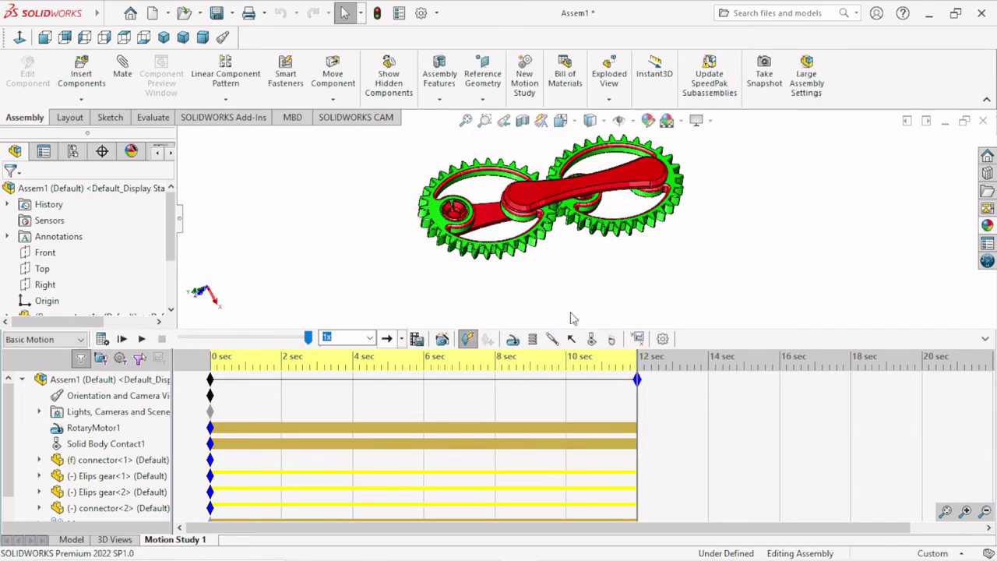
# Play the Basic Motion result full-view, then replay it in Reciprocate playback mode.
pyautogui.click(984, 340)
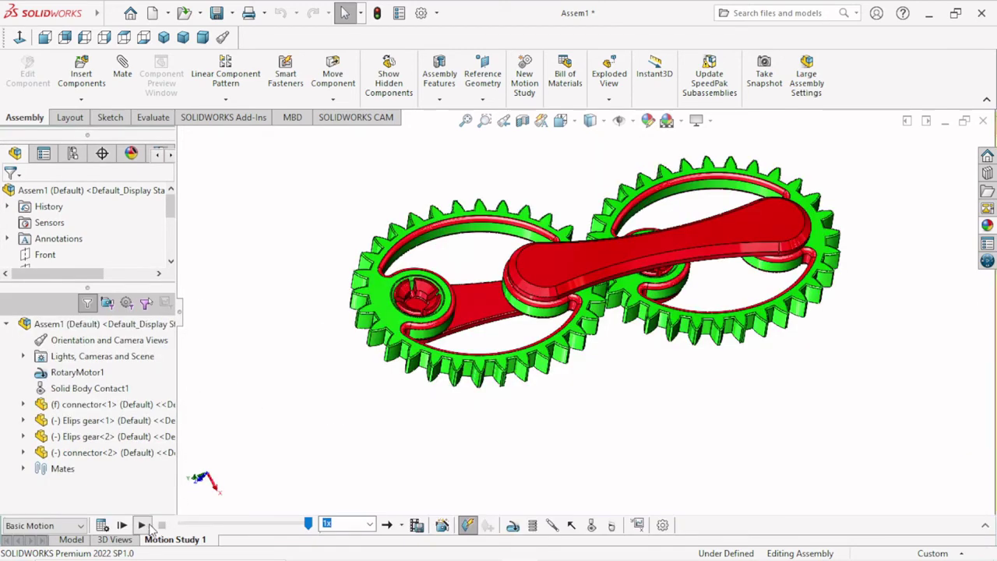
pyautogui.click(145, 526)
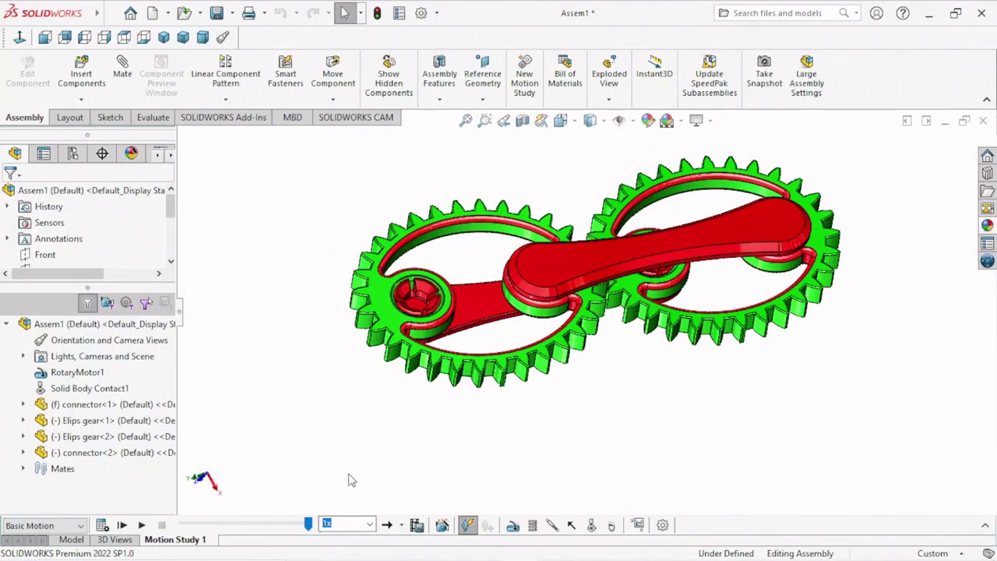
pyautogui.click(402, 527)
pyautogui.click(402, 514)
pyautogui.click(143, 526)
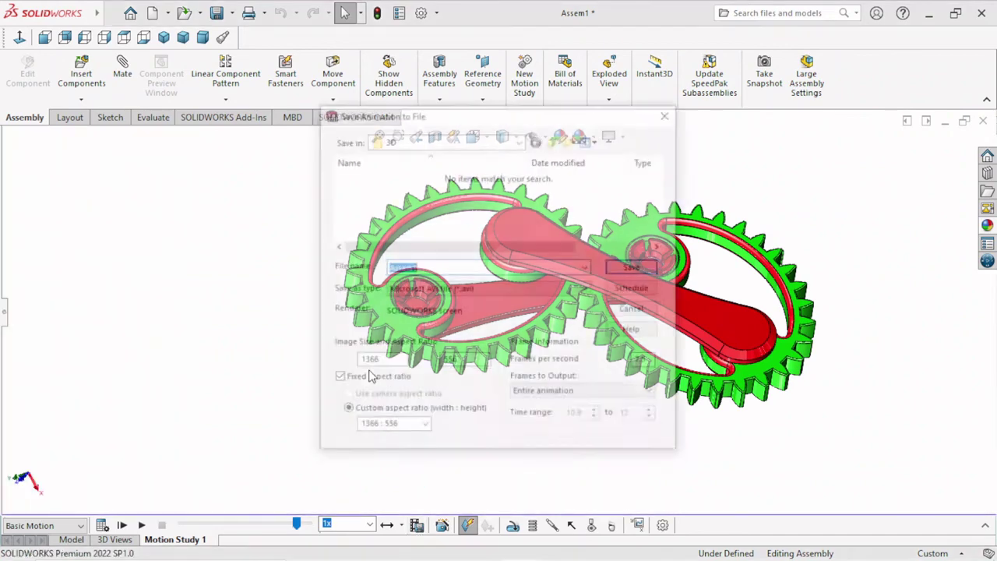
# Point the save location to the Desktop's Assembly and movie folder.
pyautogui.click(427, 160)
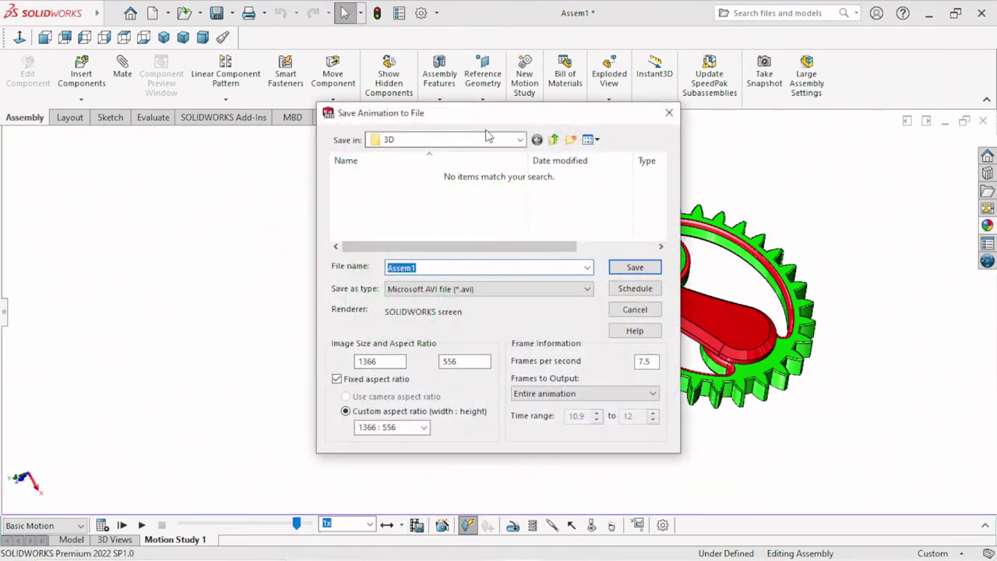
pyautogui.click(521, 139)
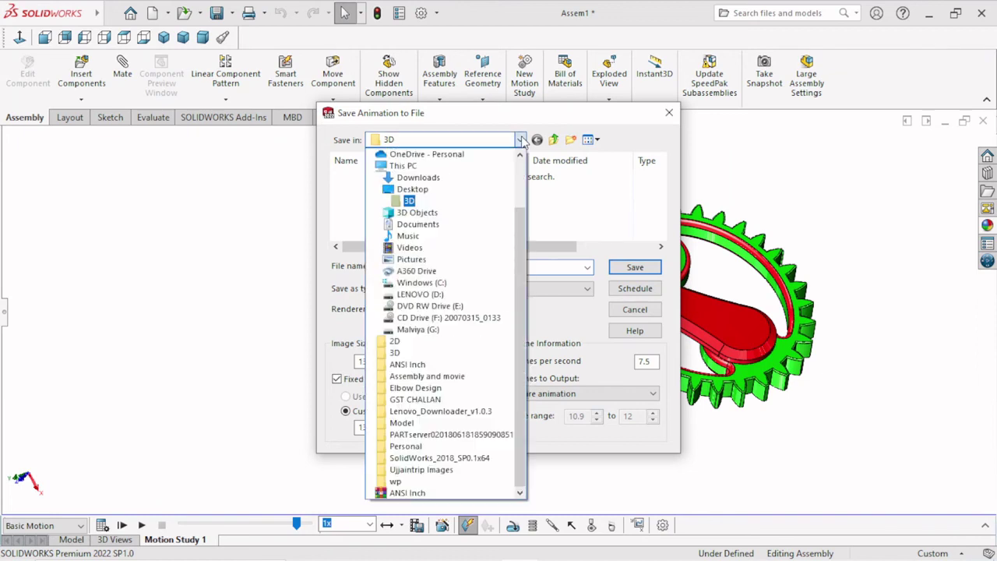
pyautogui.click(411, 191)
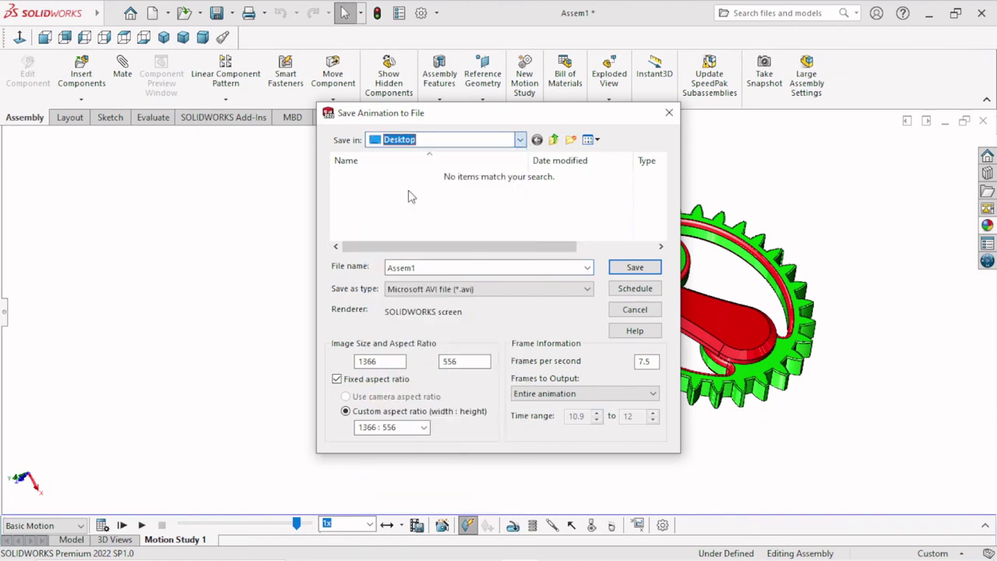
pyautogui.scroll(-3, 390, 223)
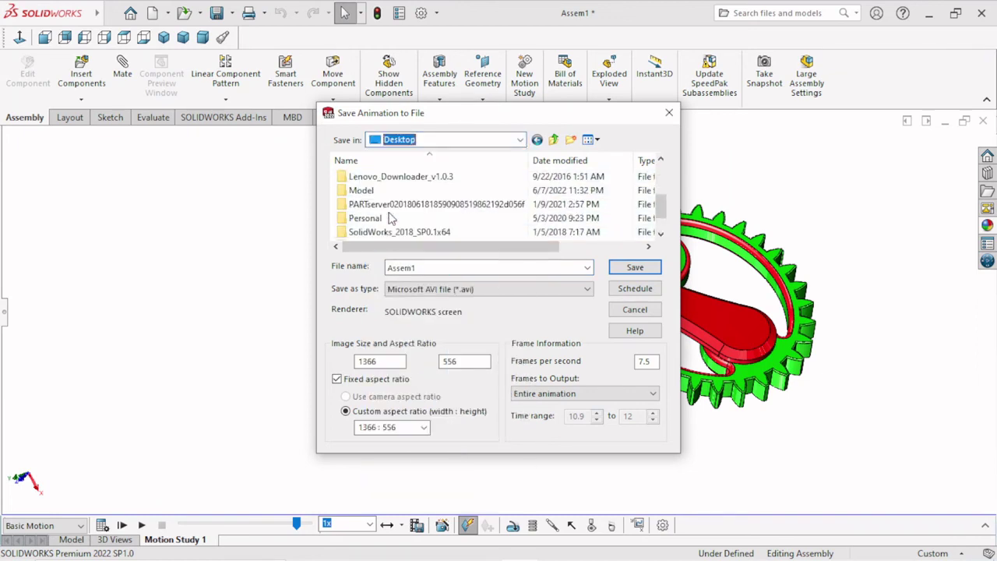
pyautogui.scroll(-1, 390, 224)
pyautogui.scroll(2, 391, 220)
pyautogui.scroll(3, 389, 218)
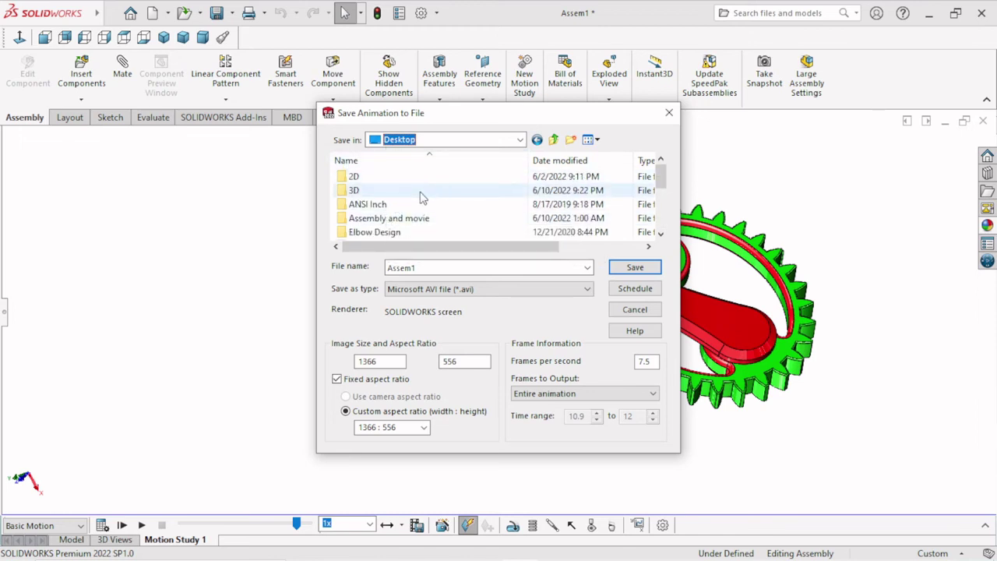
pyautogui.click(412, 221)
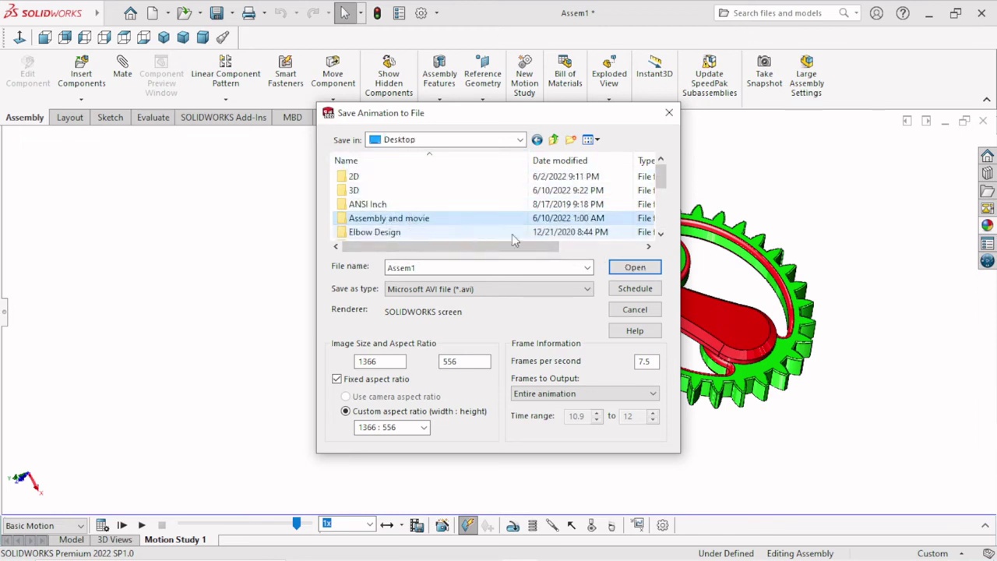
pyautogui.doubleClick(429, 220)
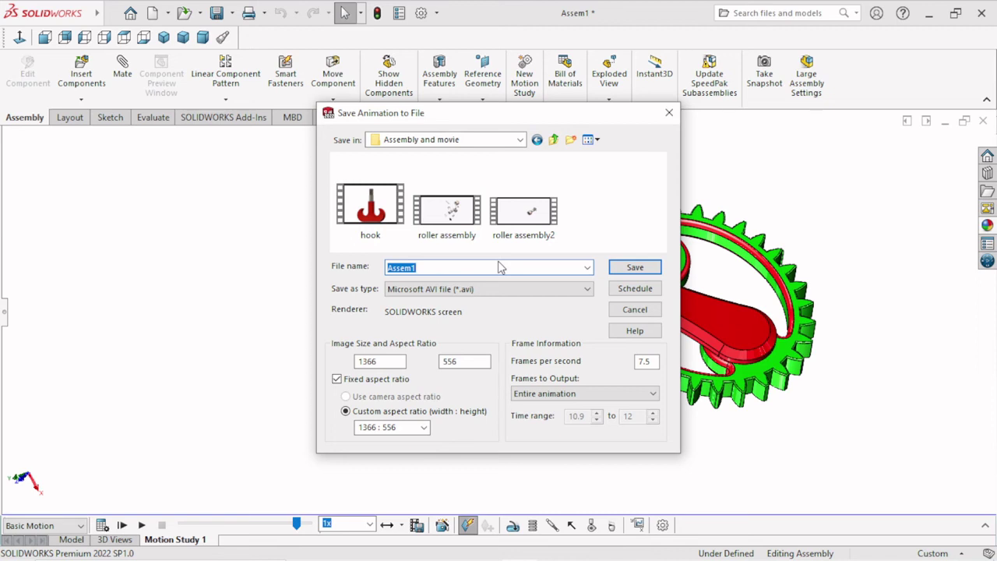
# Save the animation as 'Elliptical gear' AVI at 16:9 and accept the compressor.
pyautogui.write('Elliptical gear')
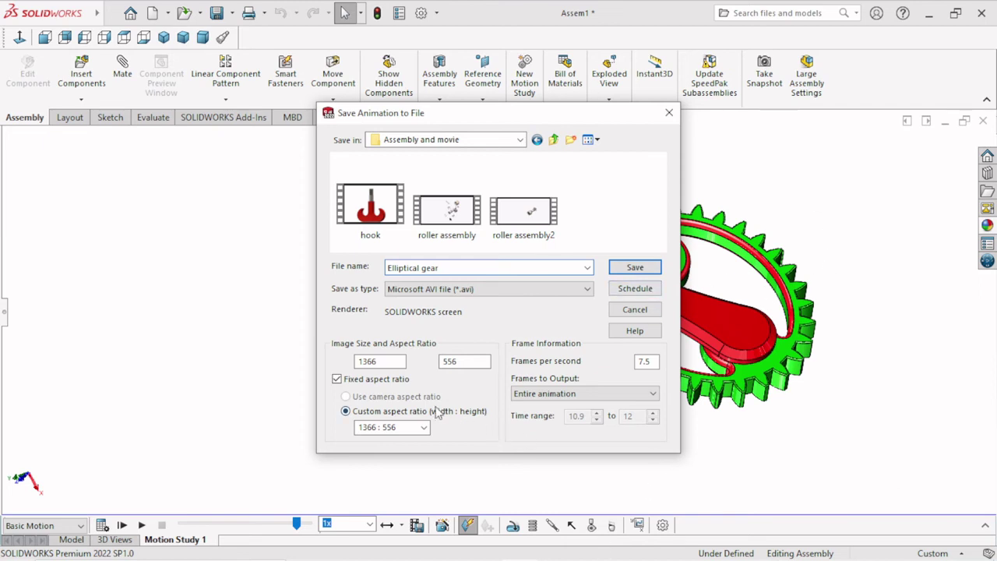
pyautogui.click(424, 430)
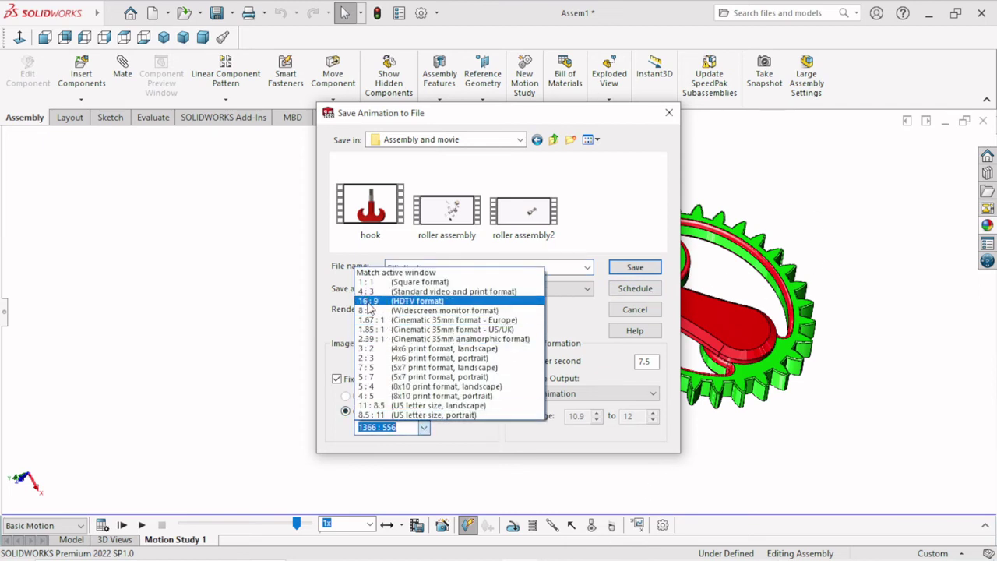
pyautogui.click(389, 305)
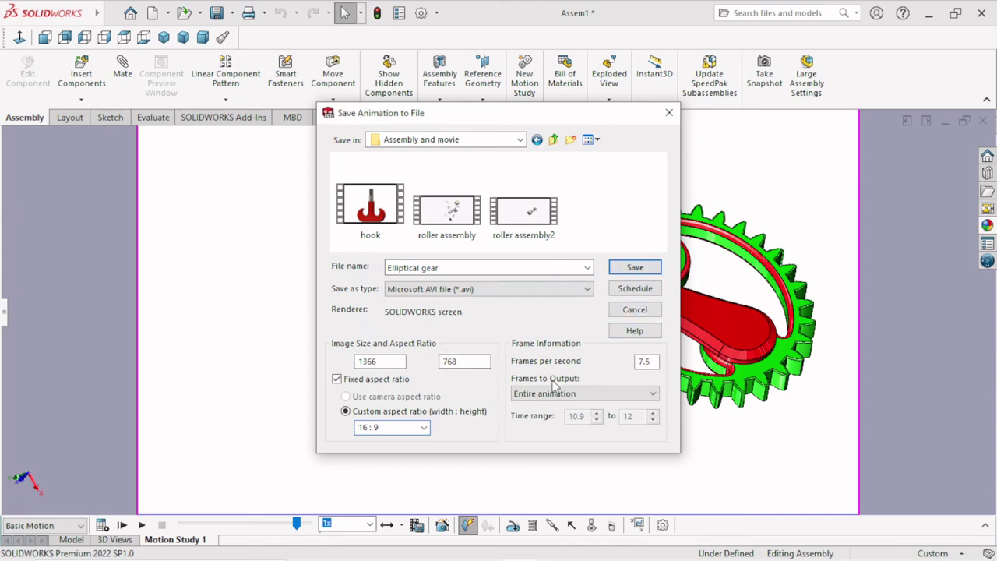
pyautogui.click(634, 268)
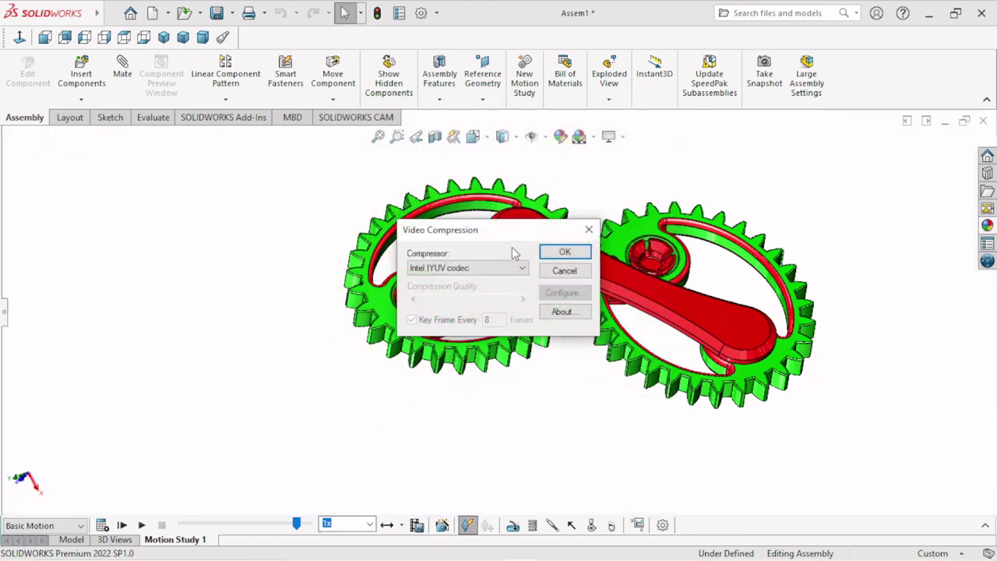
pyautogui.click(564, 258)
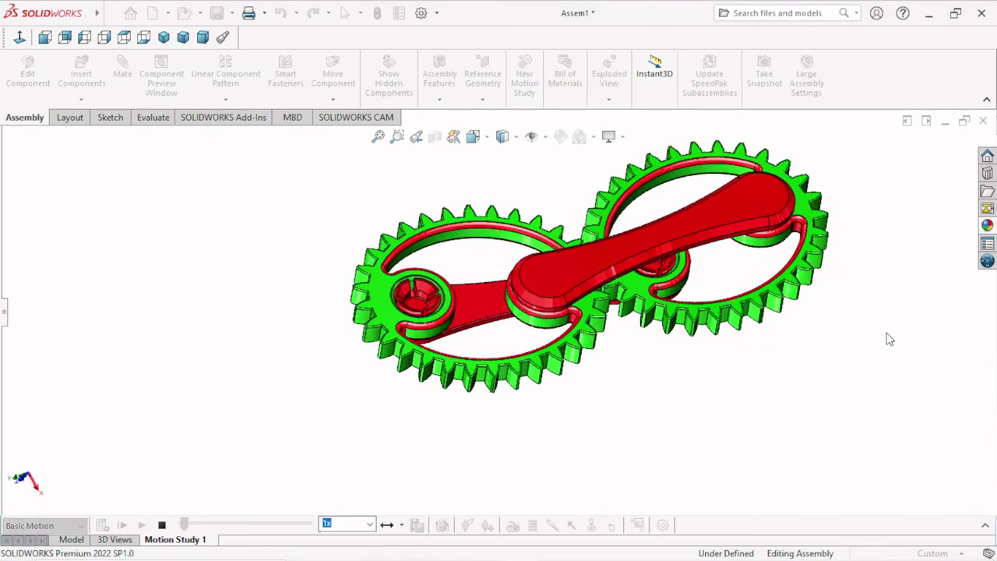
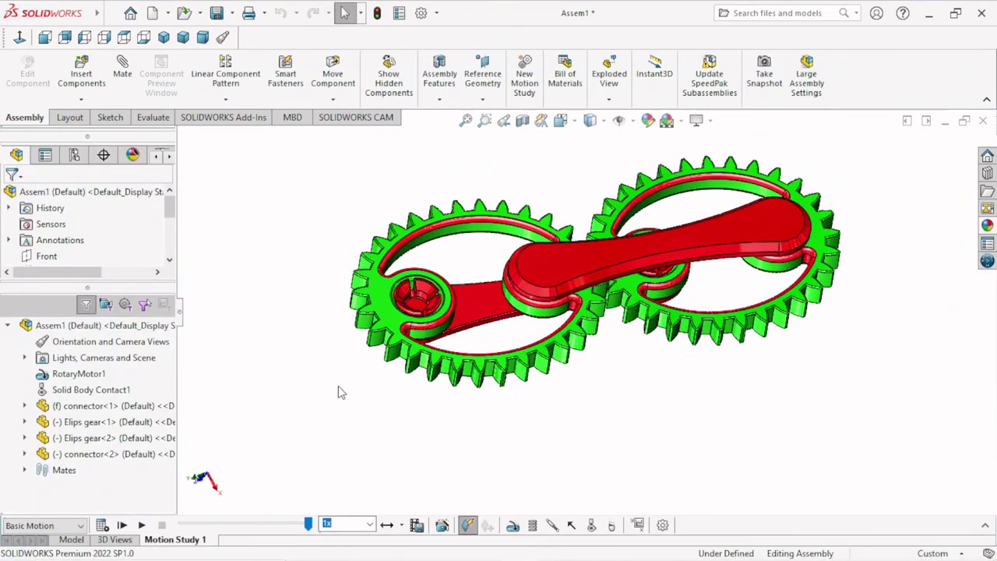
# Play Motion Study 1 and watch the gears and red connectors turn from side and angled views.
pyautogui.click(143, 526)
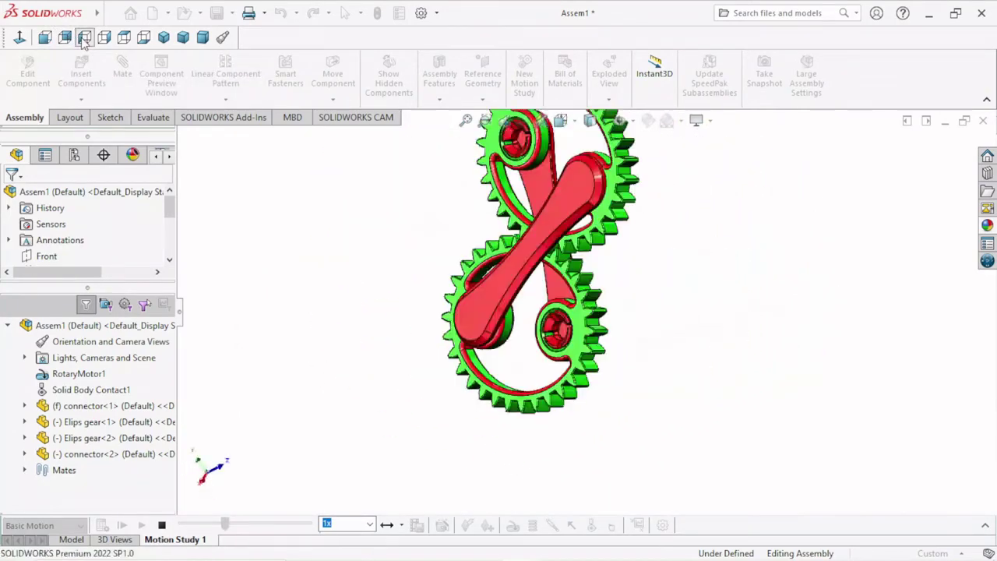
pyautogui.click(84, 38)
pyautogui.click(104, 37)
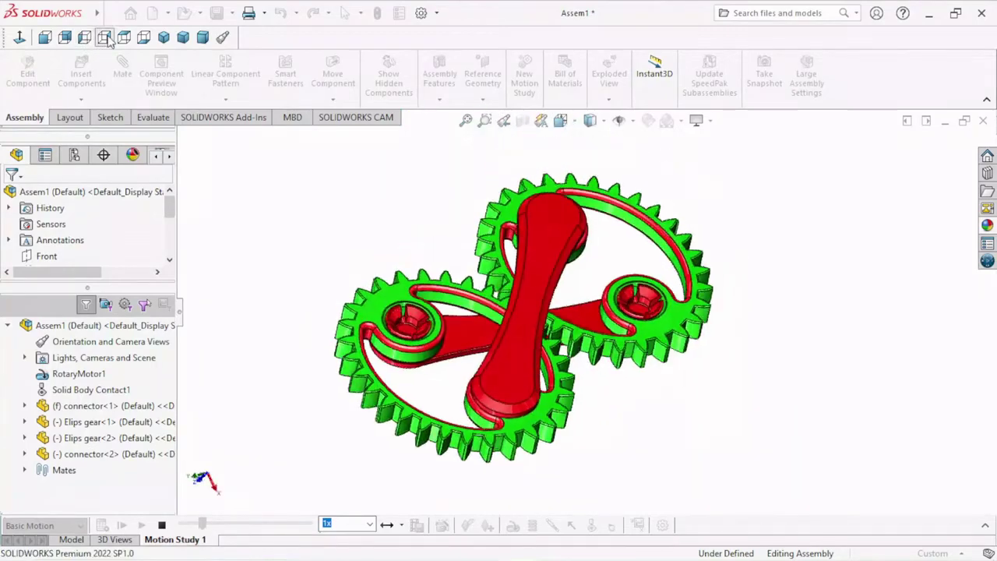
pyautogui.moveTo(770, 349)
pyautogui.mouseDown(button='middle')
pyautogui.moveTo(832, 283)
pyautogui.moveTo(792, 329)
pyautogui.moveTo(720, 360)
pyautogui.mouseUp(button='middle')
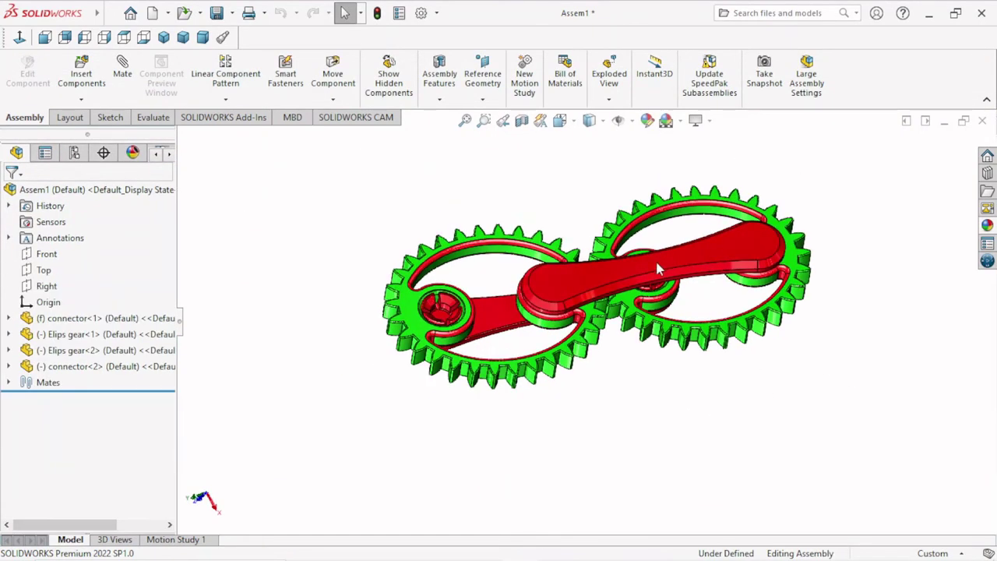
# Cycle the gear assembly through Front, Back, Left, Right and Isometric views, ending zoomed-in Dimetric.
pyautogui.moveTo(634, 282)
pyautogui.mouseDown(button='middle')
pyautogui.moveTo(663, 368)
pyautogui.moveTo(574, 351)
pyautogui.moveTo(889, 299)
pyautogui.mouseUp(button='middle')
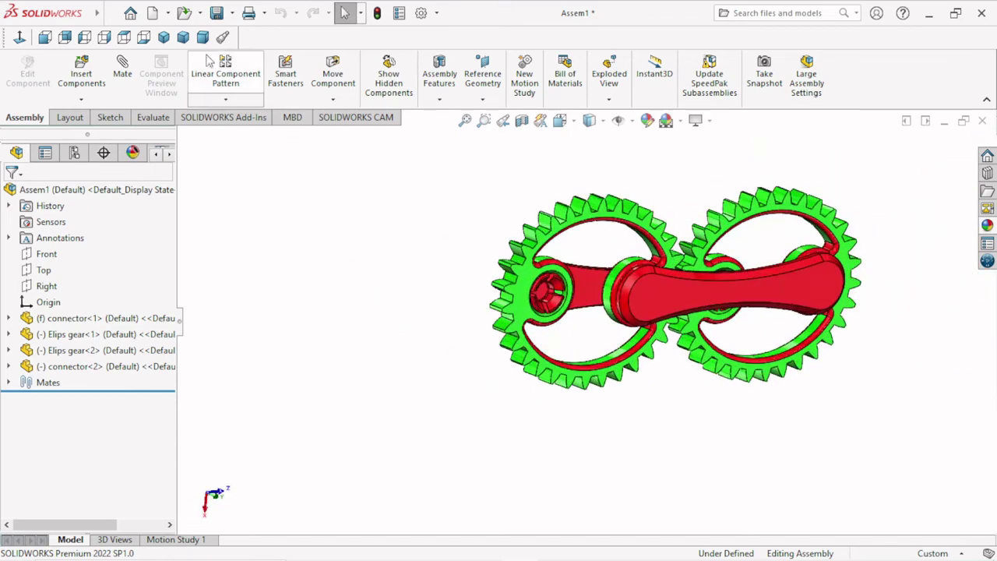
pyautogui.click(43, 43)
pyautogui.click(66, 42)
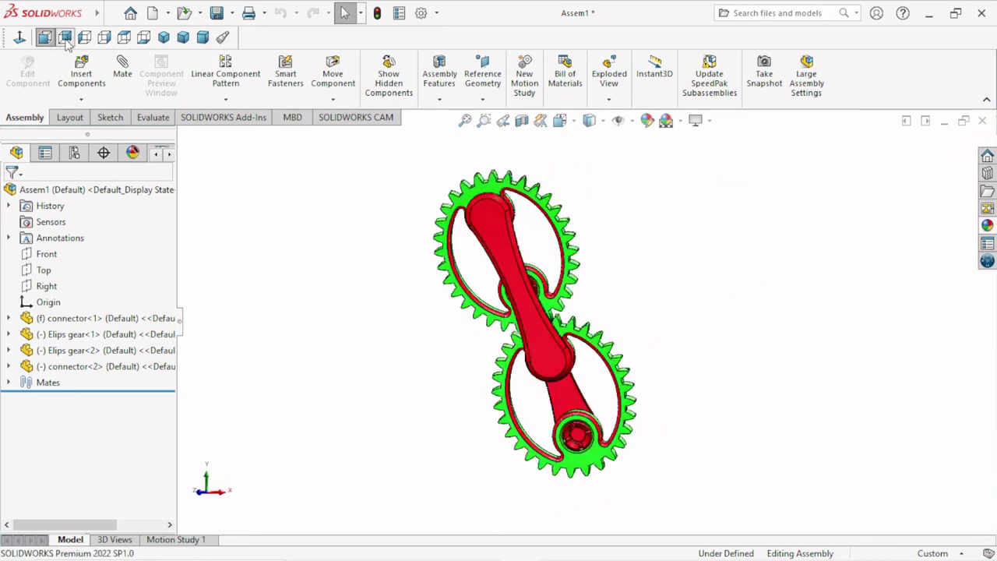
pyautogui.click(84, 38)
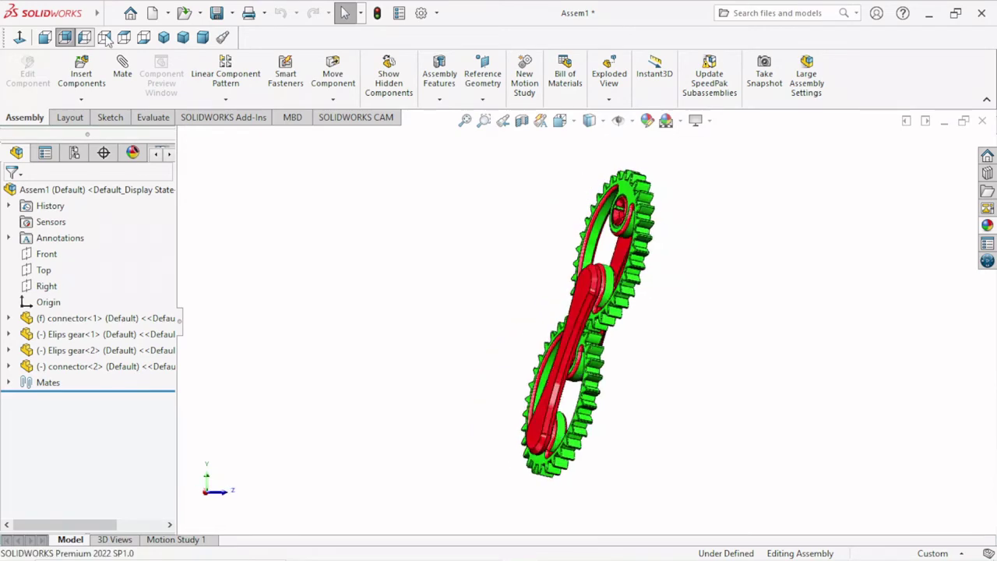
pyautogui.click(104, 37)
pyautogui.click(164, 38)
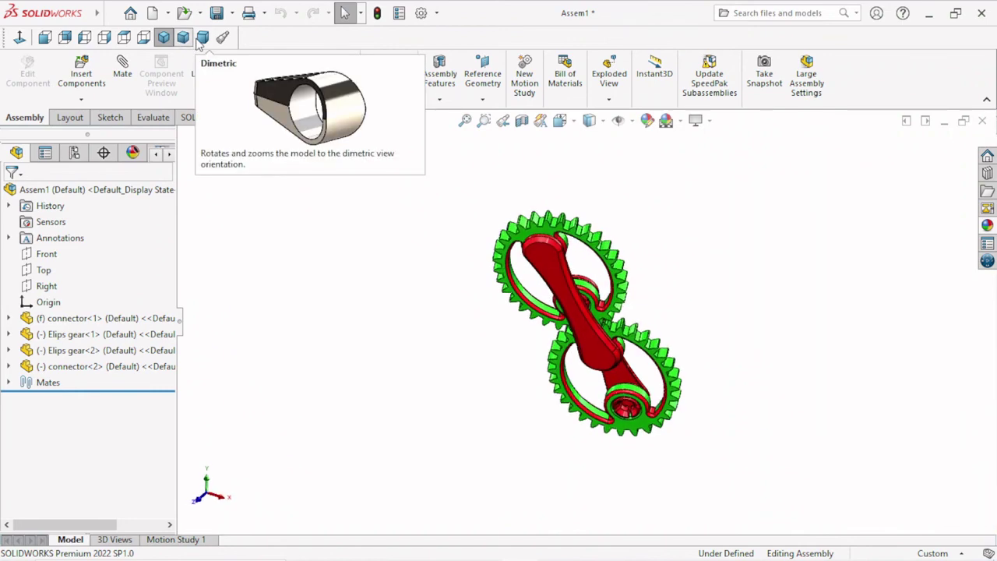
pyautogui.click(202, 38)
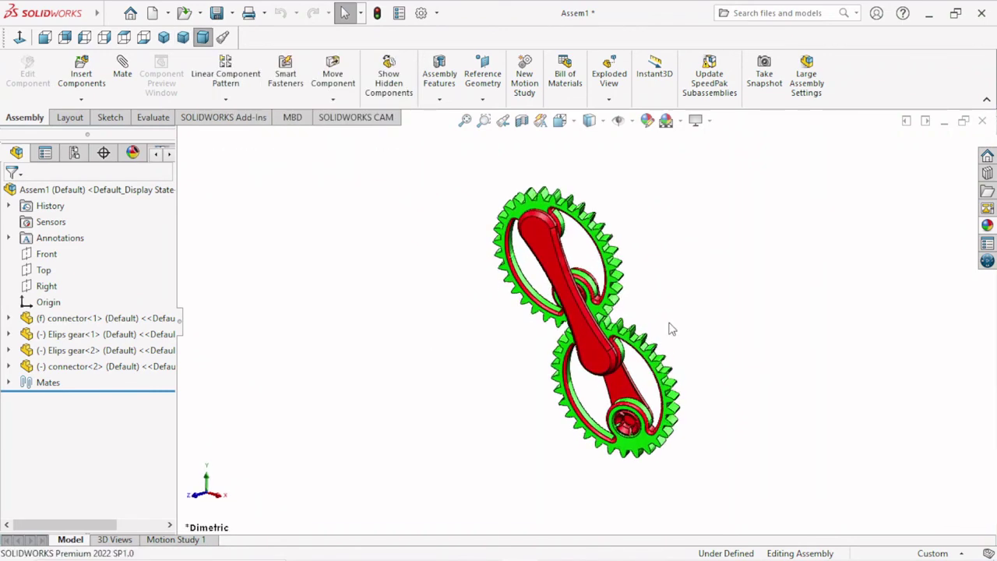
pyautogui.scroll(-2, 672, 329)
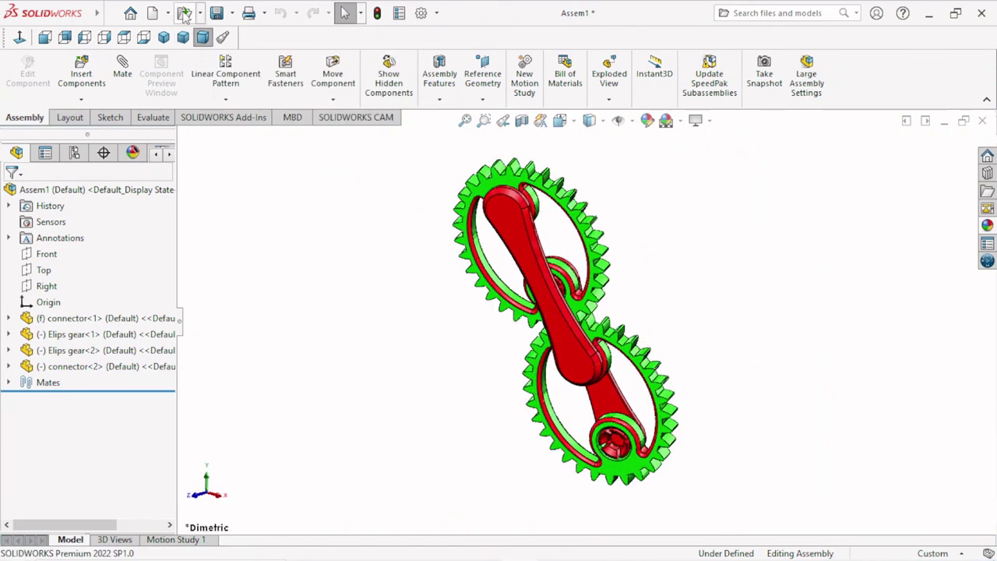
# Start a save named 'elliptical gear a' into the Assembly and movie folder, then cancel it.
pyautogui.hotkey('ctrl', 's')
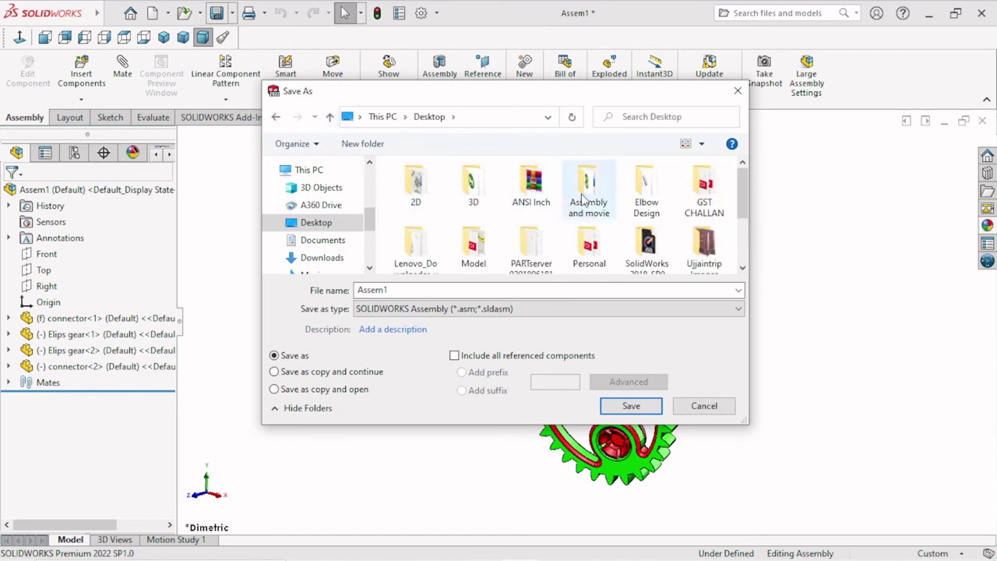
pyautogui.click(404, 289)
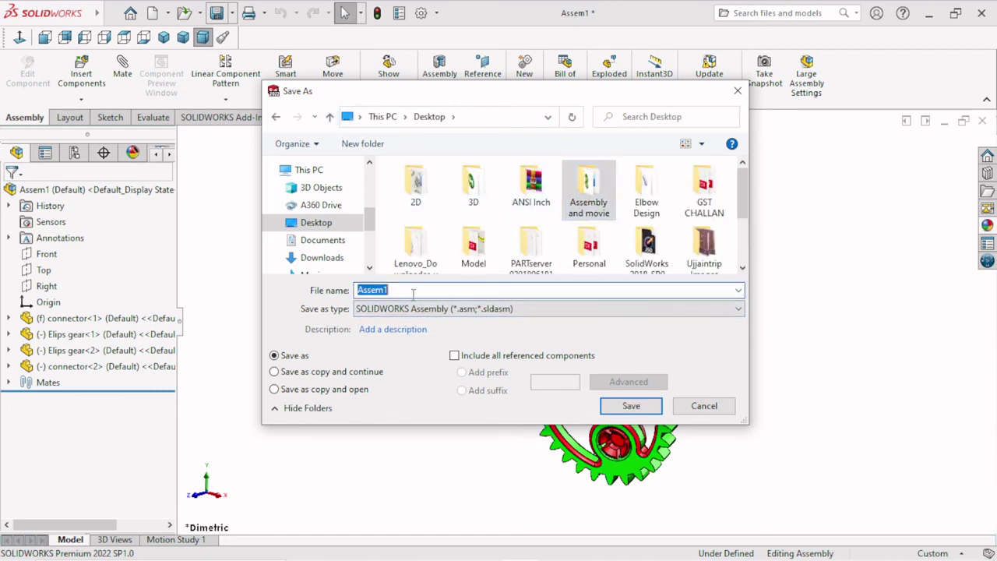
pyautogui.write('elliptical gear a')
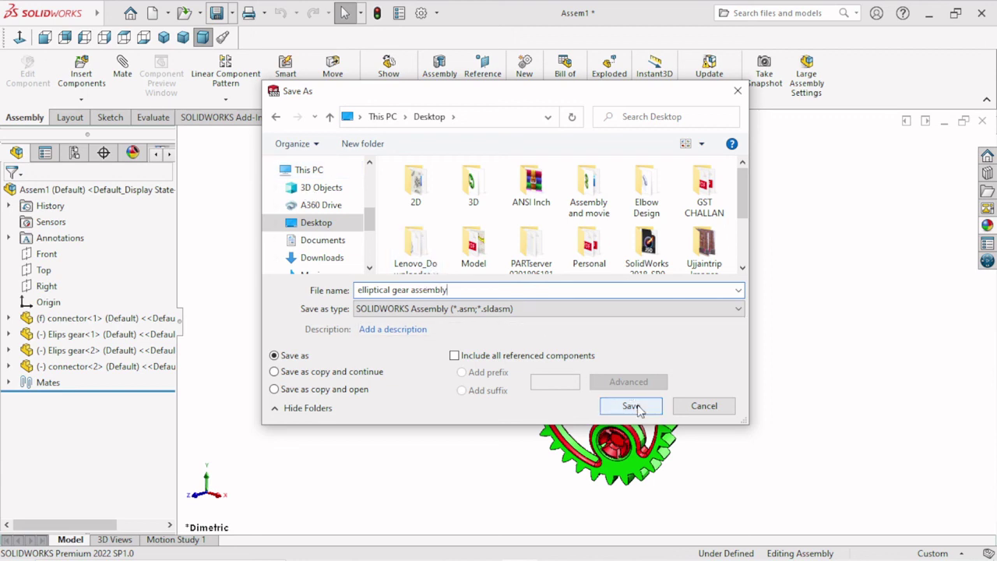
pyautogui.doubleClick(590, 197)
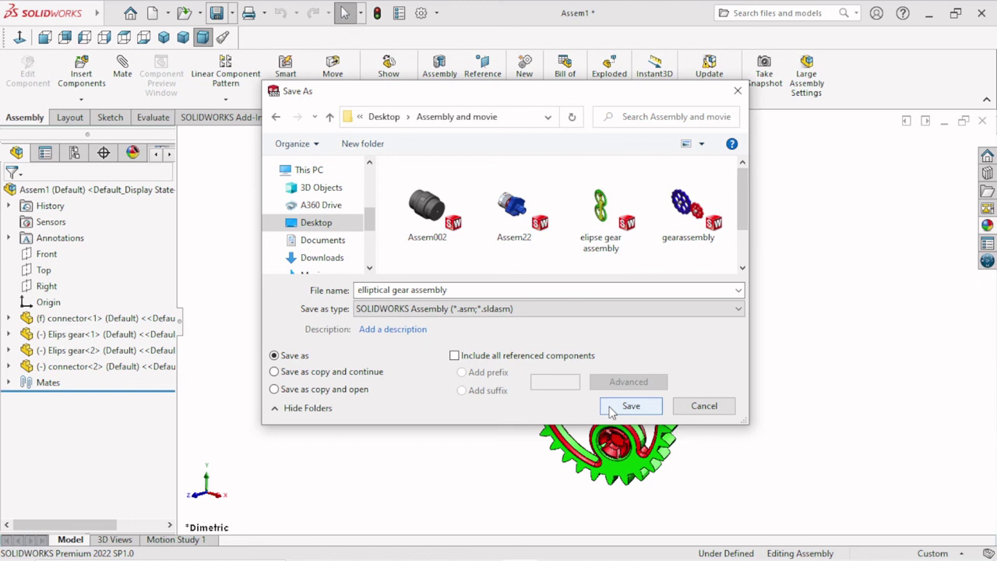
pyautogui.scroll(-1, 746, 215)
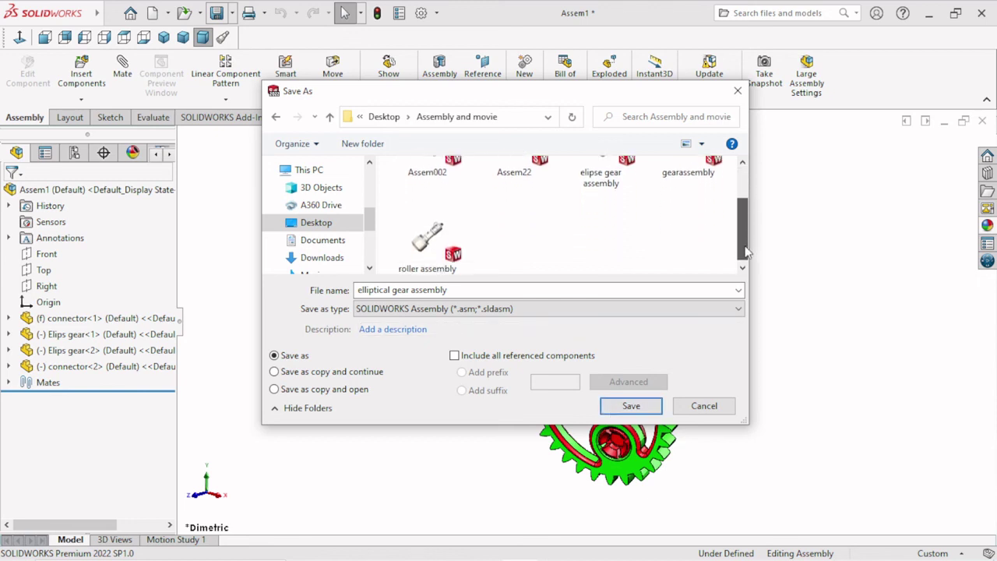
pyautogui.scroll(1, 707, 219)
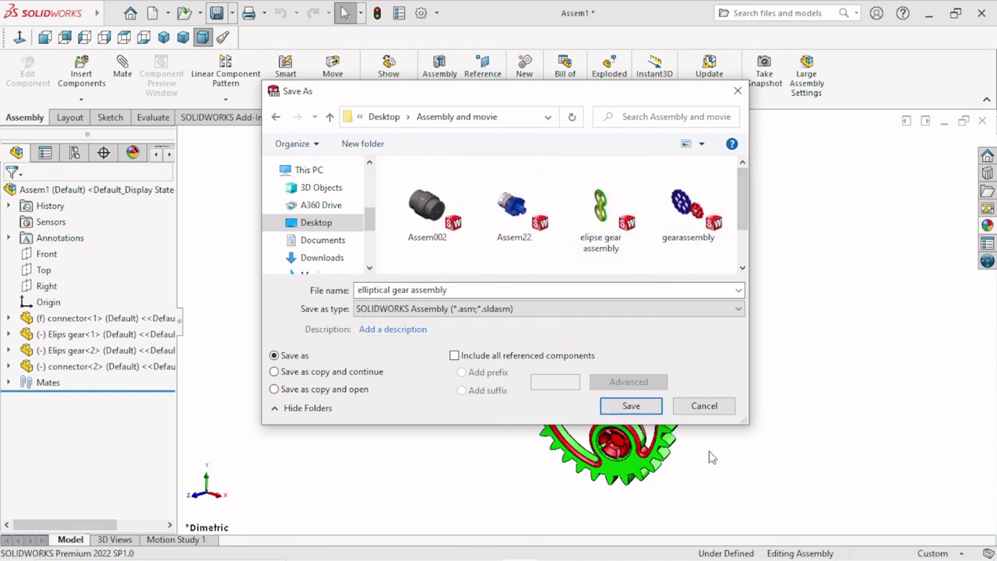
pyautogui.click(716, 410)
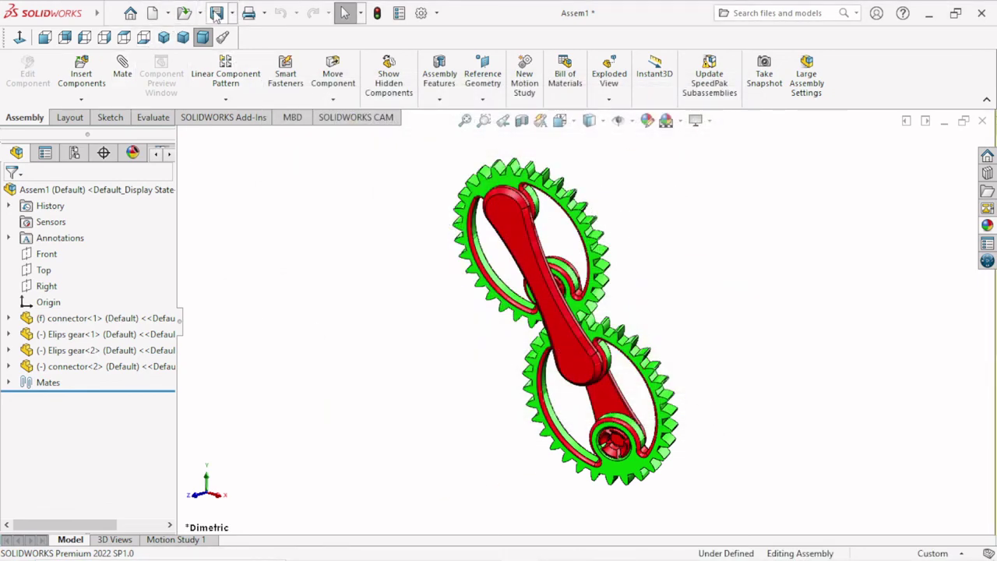
# Save the assembly over the existing elipse gear assembly file in the Assembly and movie folder.
pyautogui.click(218, 15)
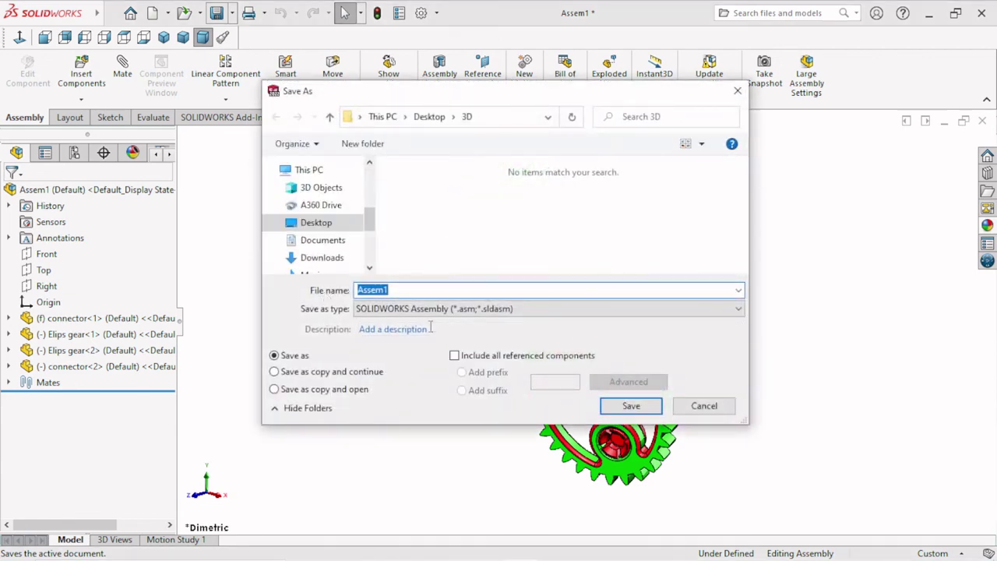
pyautogui.click(343, 224)
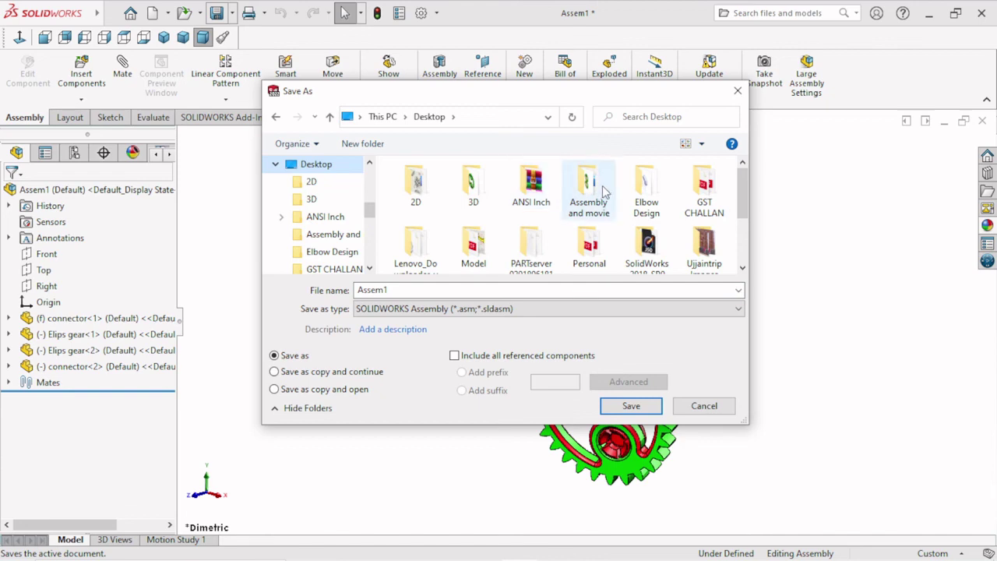
pyautogui.doubleClick(597, 204)
pyautogui.click(604, 210)
pyautogui.click(651, 402)
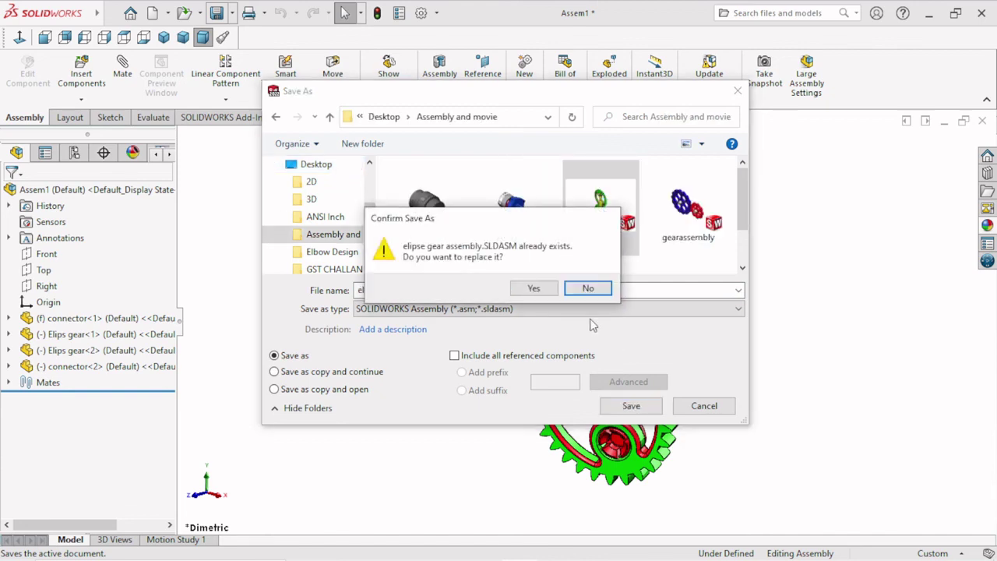
pyautogui.click(533, 289)
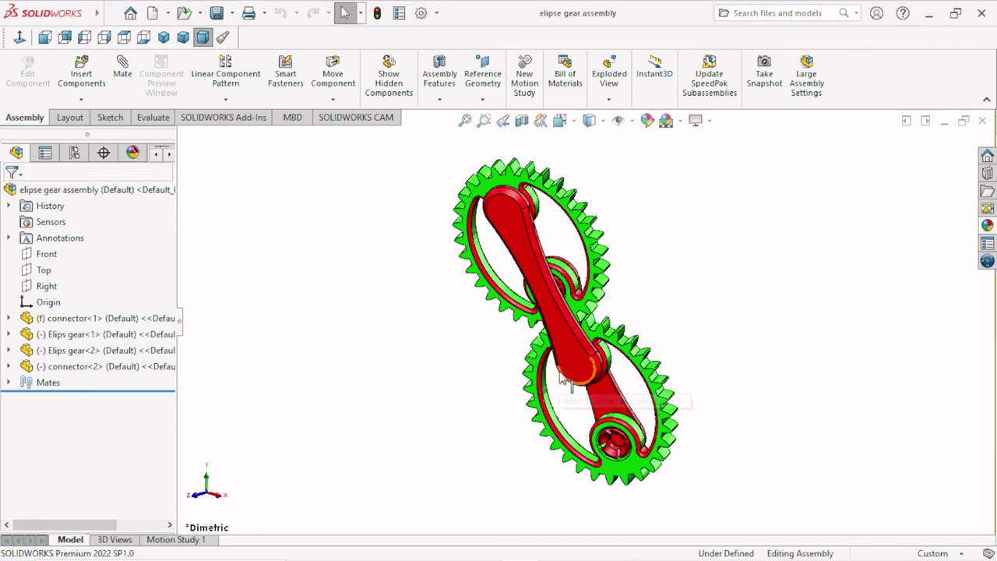
# Drag the red connector to turn the elliptical gears, then orbit to a near-horizontal view.
pyautogui.moveTo(613, 350); pyautogui.dragTo(746, 350)
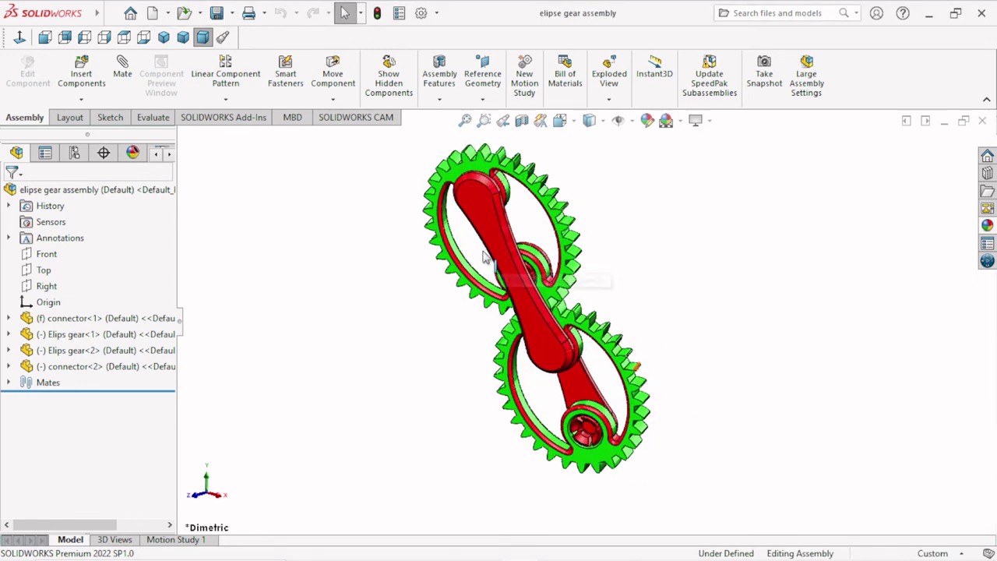
pyautogui.moveTo(643, 378); pyautogui.dragTo(505, 340)
pyautogui.moveTo(505, 340); pyautogui.dragTo(179, 495, button='middle')
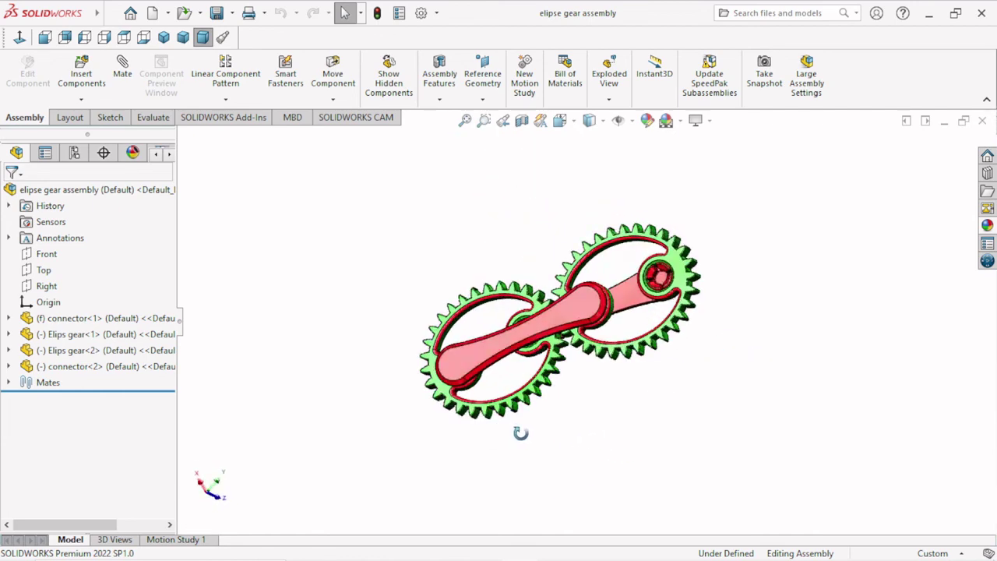
# Play Motion Study 1 at 2x playback speed.
pyautogui.click(204, 540)
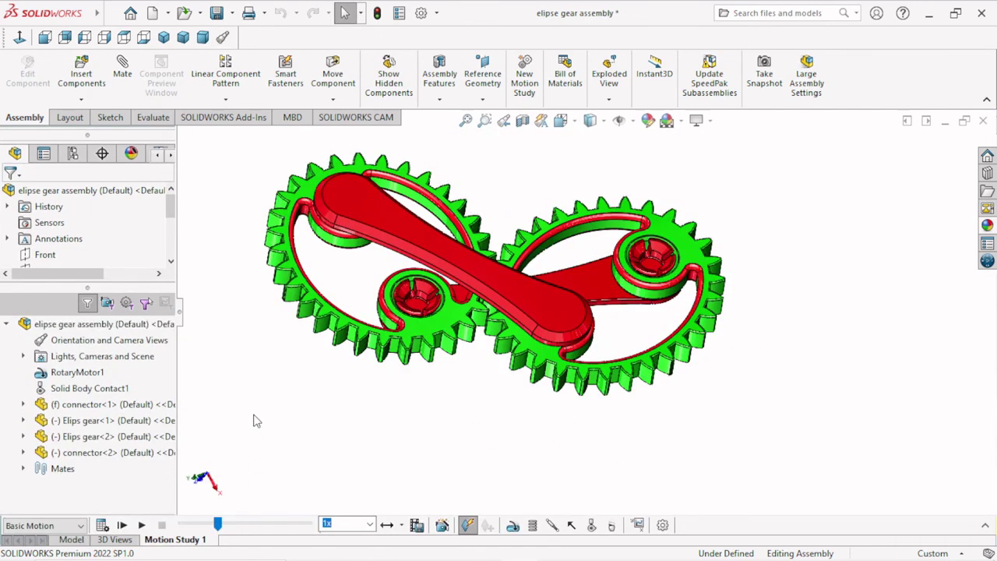
pyautogui.click(141, 525)
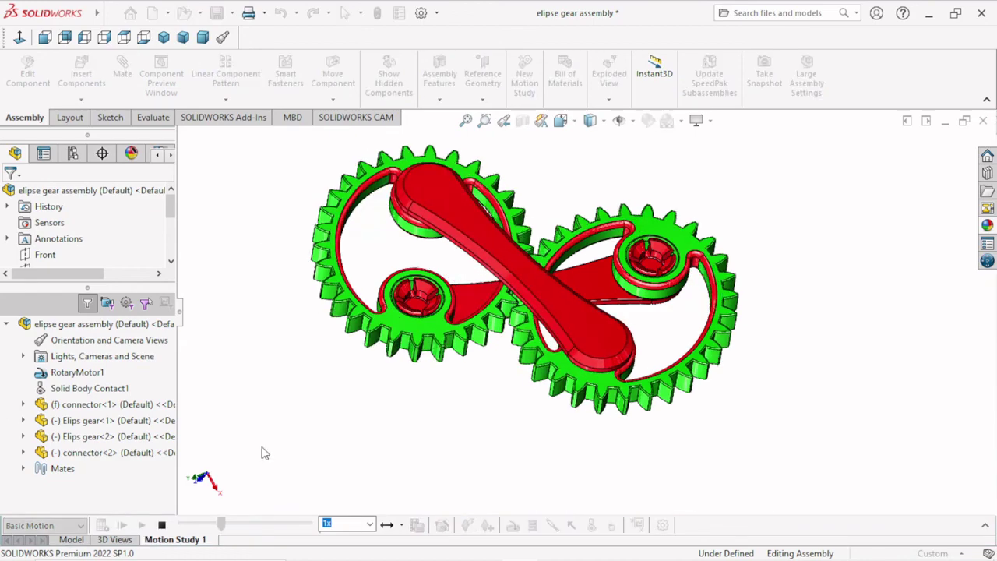
pyautogui.click(369, 524)
pyautogui.click(346, 473)
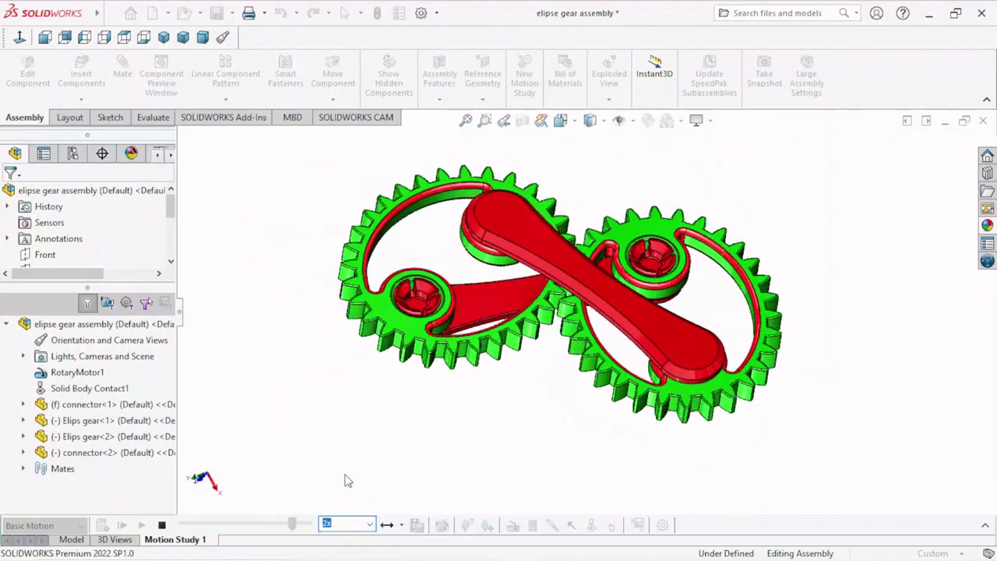